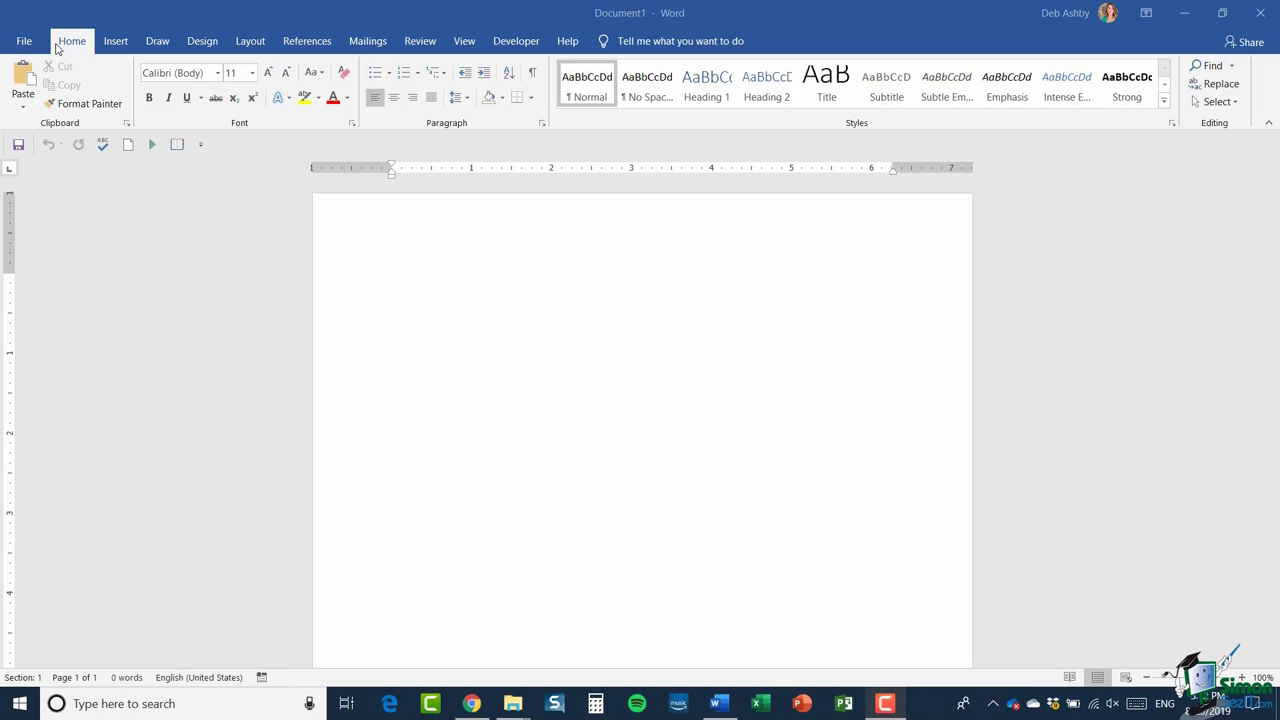
Step: Look over the Insert and Home tabs, the quick-access options and the Paragraph dialog, changing nothing
left_click(114, 43)
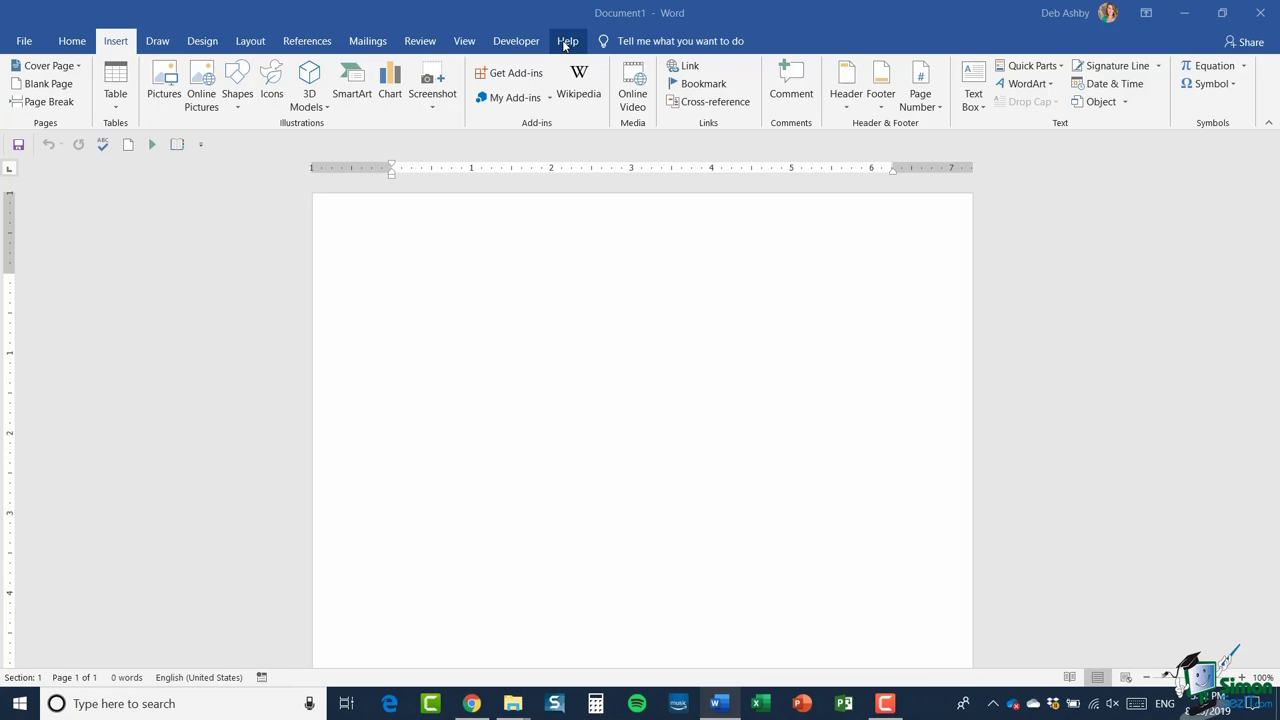
left_click(80, 42)
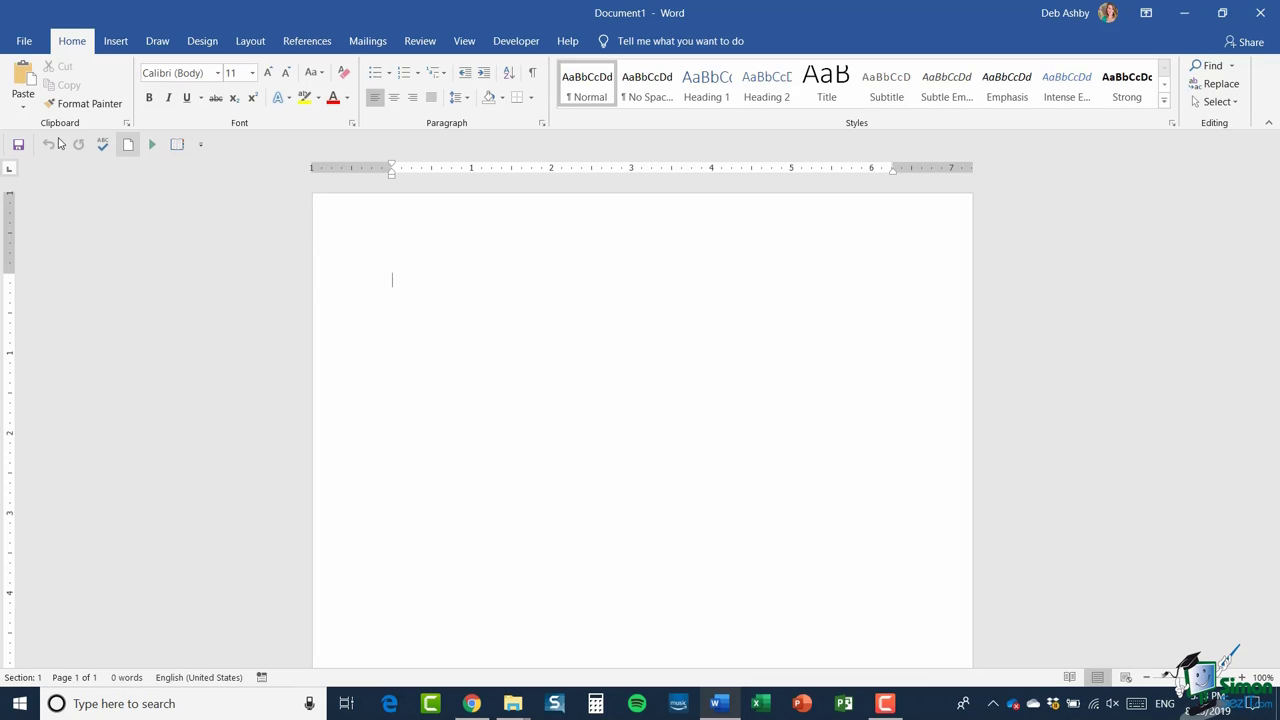
left_click(202, 148)
left_click(542, 125)
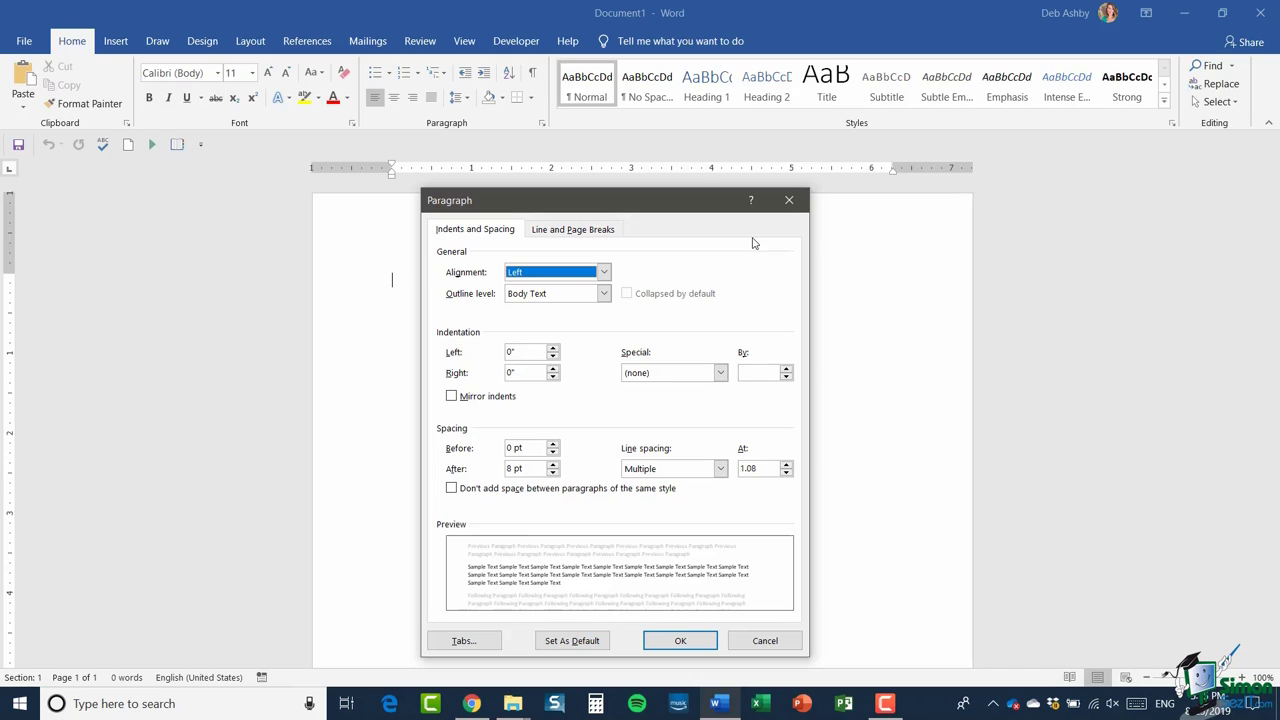
left_click(789, 201)
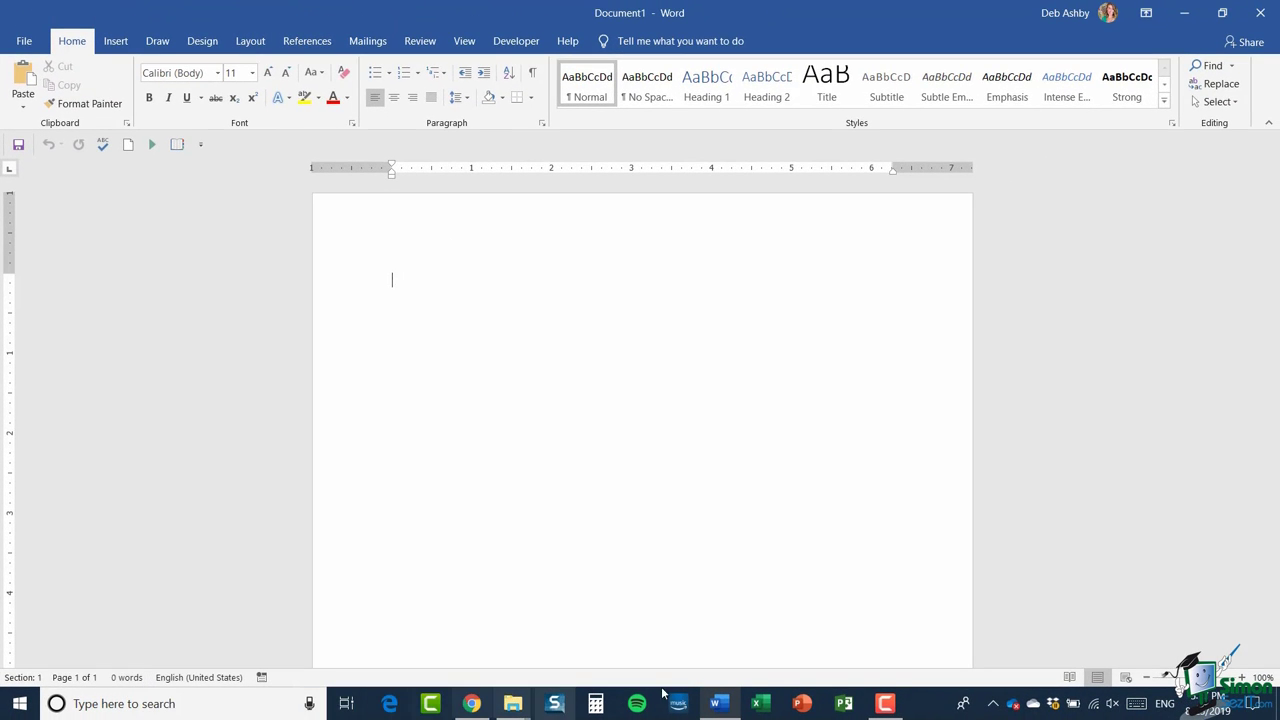
Step: Try Read Mode and Web Layout views, ending back in Print Layout
left_click(1069, 678)
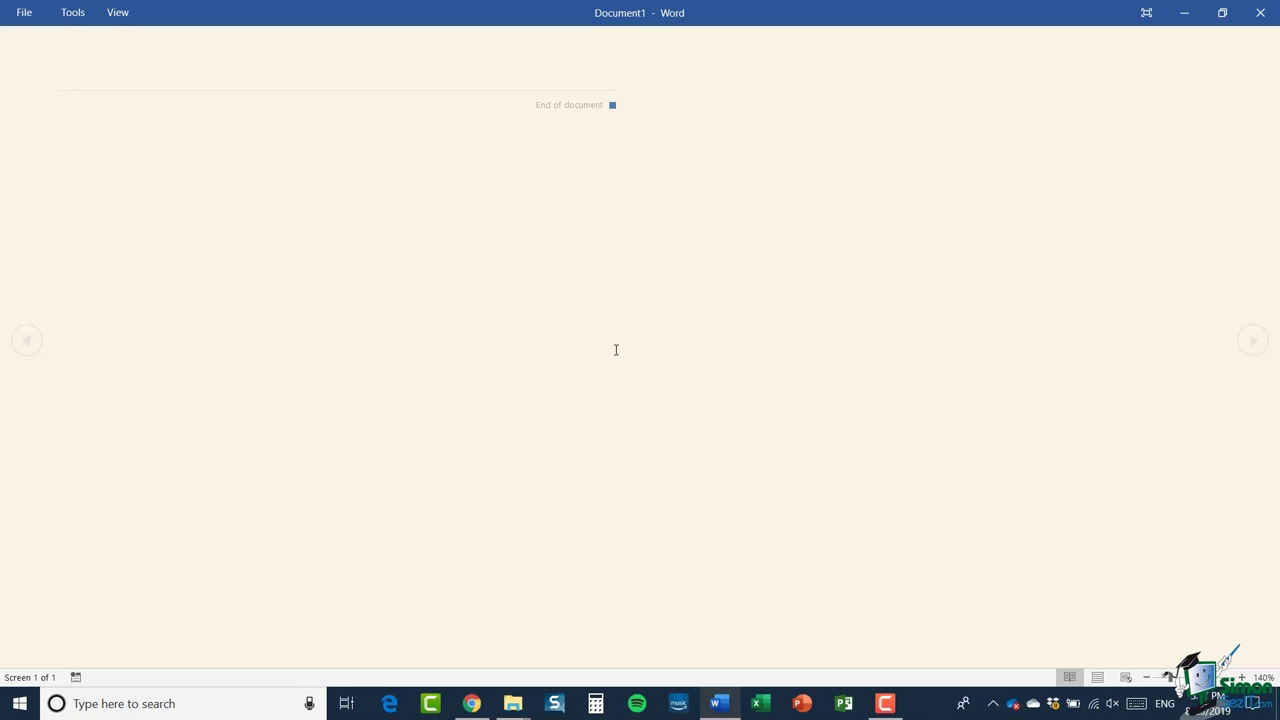
left_click(1097, 678)
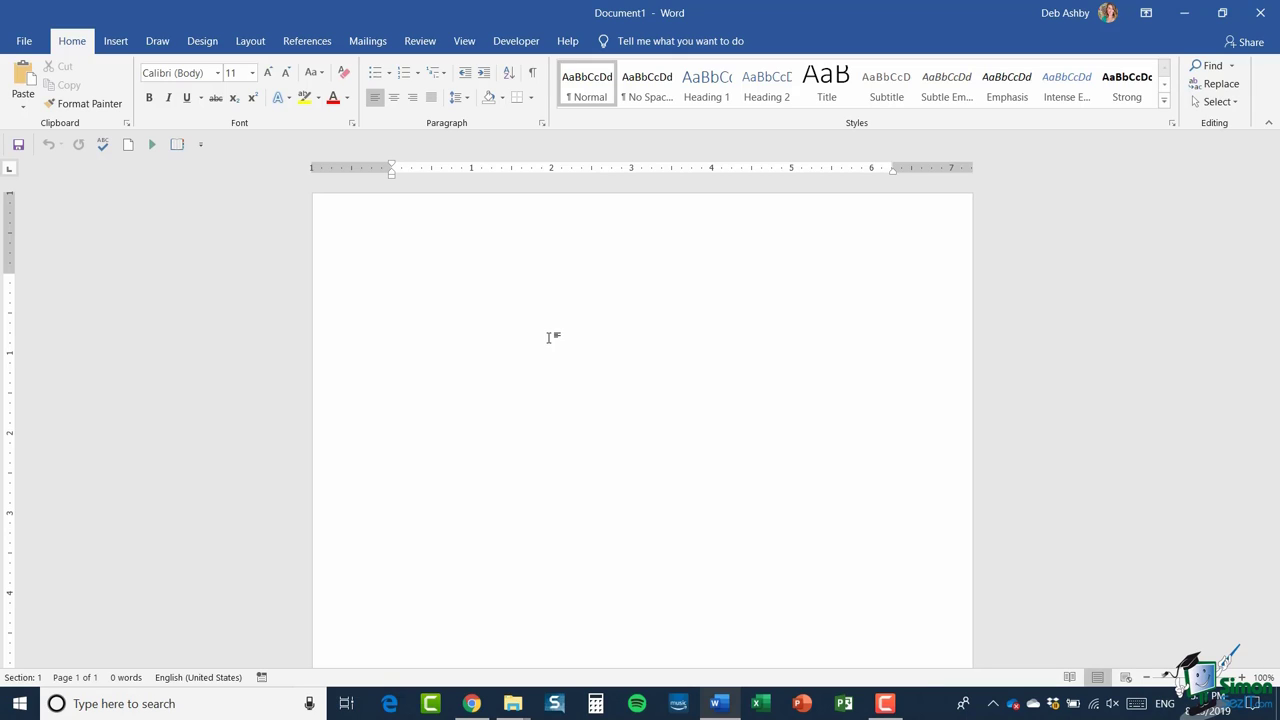
left_click(1126, 678)
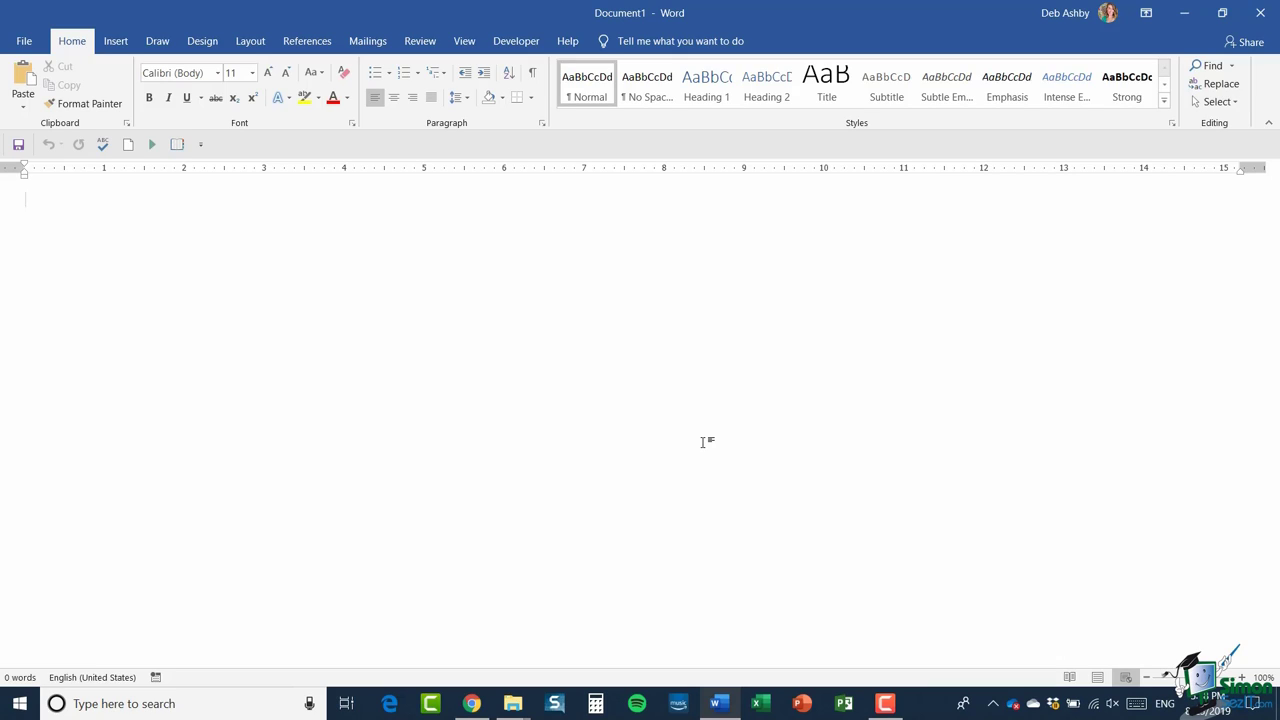
left_click(1098, 677)
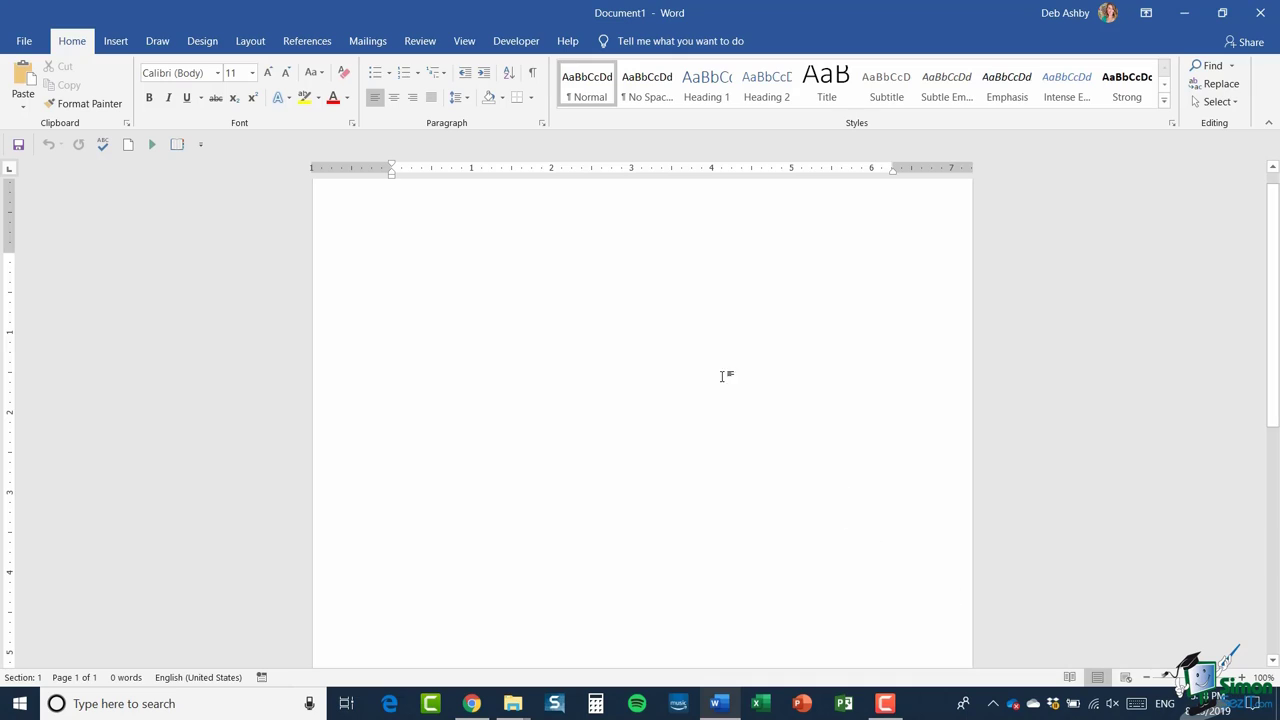
Step: Show the View tab's display options and scroll the blank page up and down
left_click(464, 41)
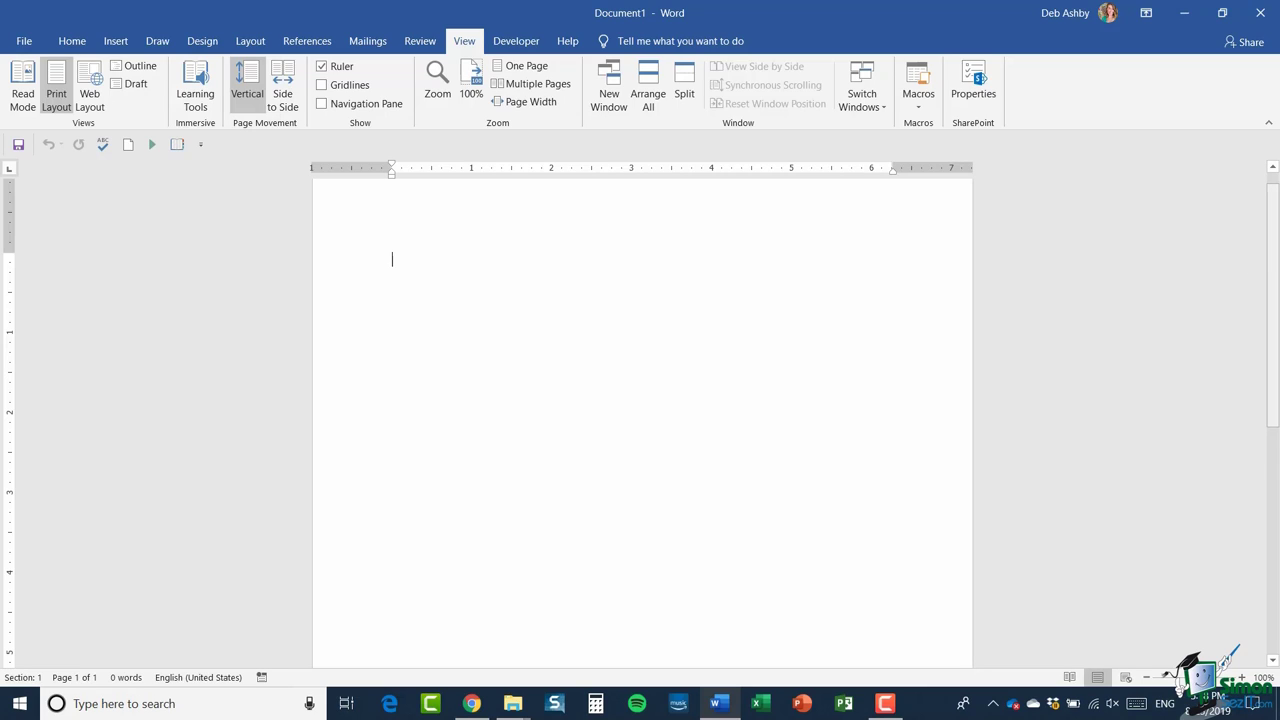
scroll(1277, 231, "up", 1)
left_click_drag(1277, 231, 1277, 537)
left_click_drag(1278, 520, 1278, 282)
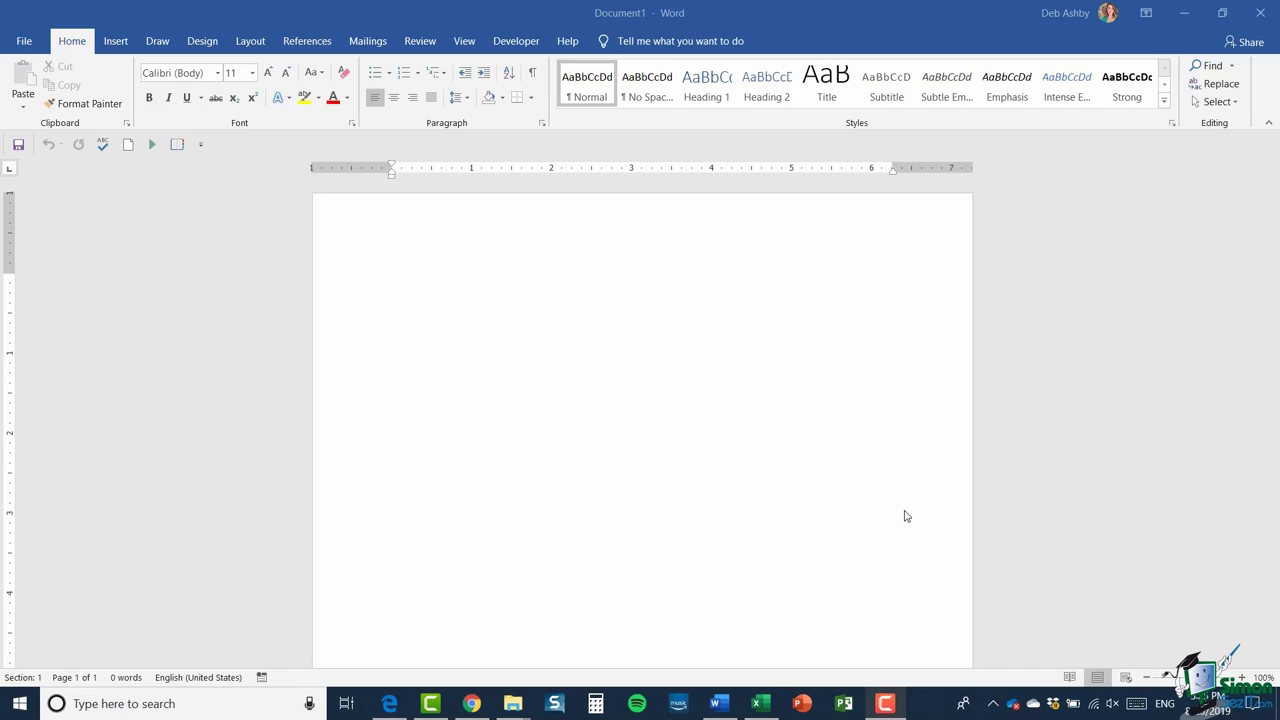
Step: Go from the File info page to the Backstage Home page with templates and recent documents
left_click(24, 42)
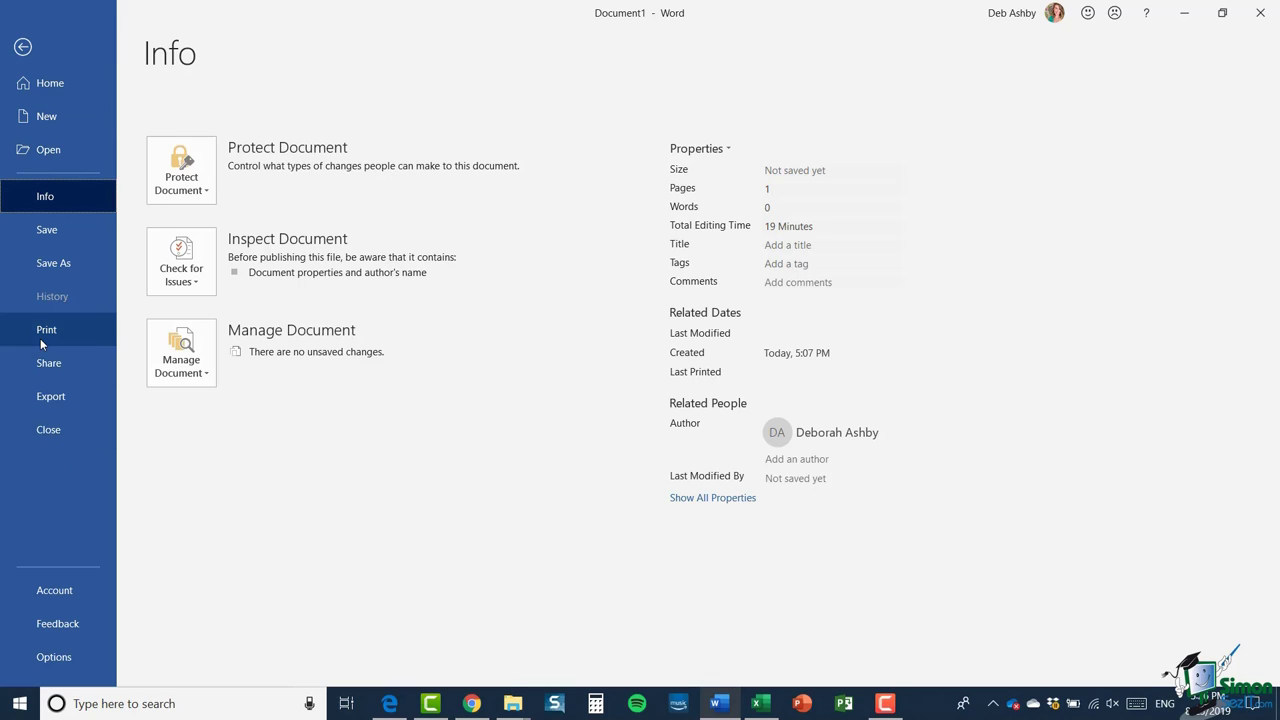
left_click(57, 88)
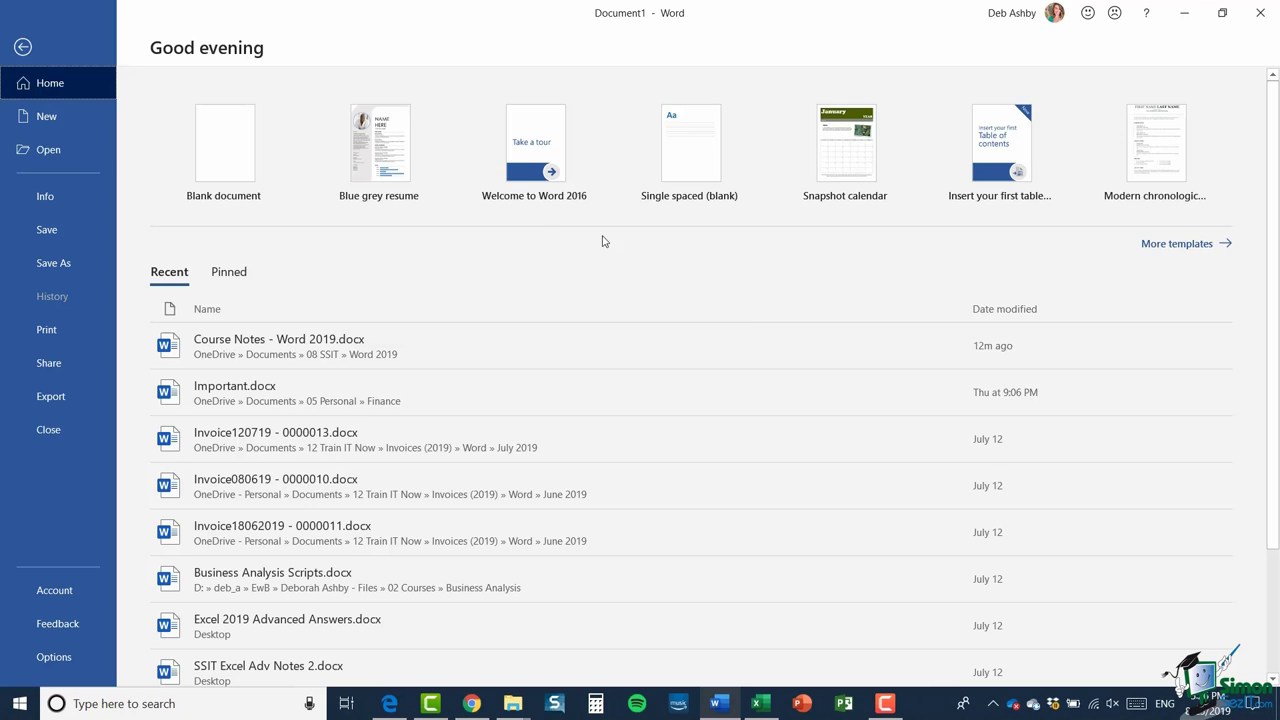
Step: Browse the New templates and the Open recent-files list, then return to Document1's Info page
left_click(44, 117)
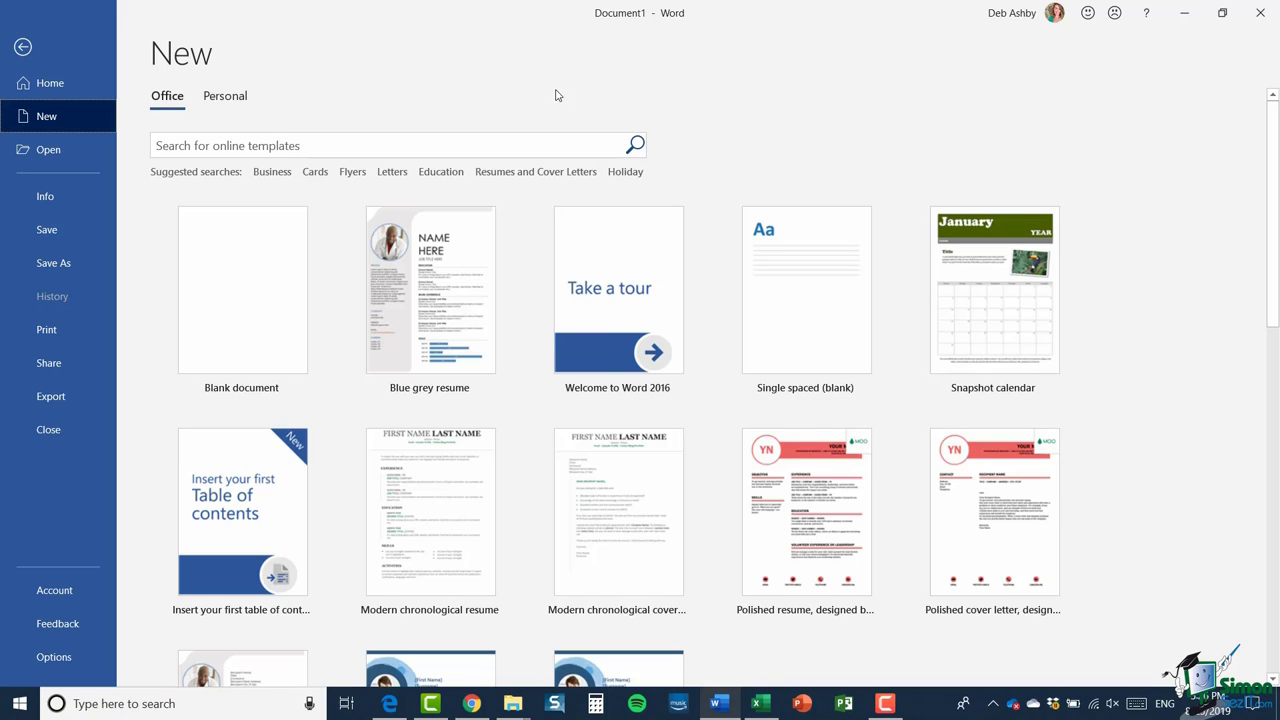
left_click(40, 158)
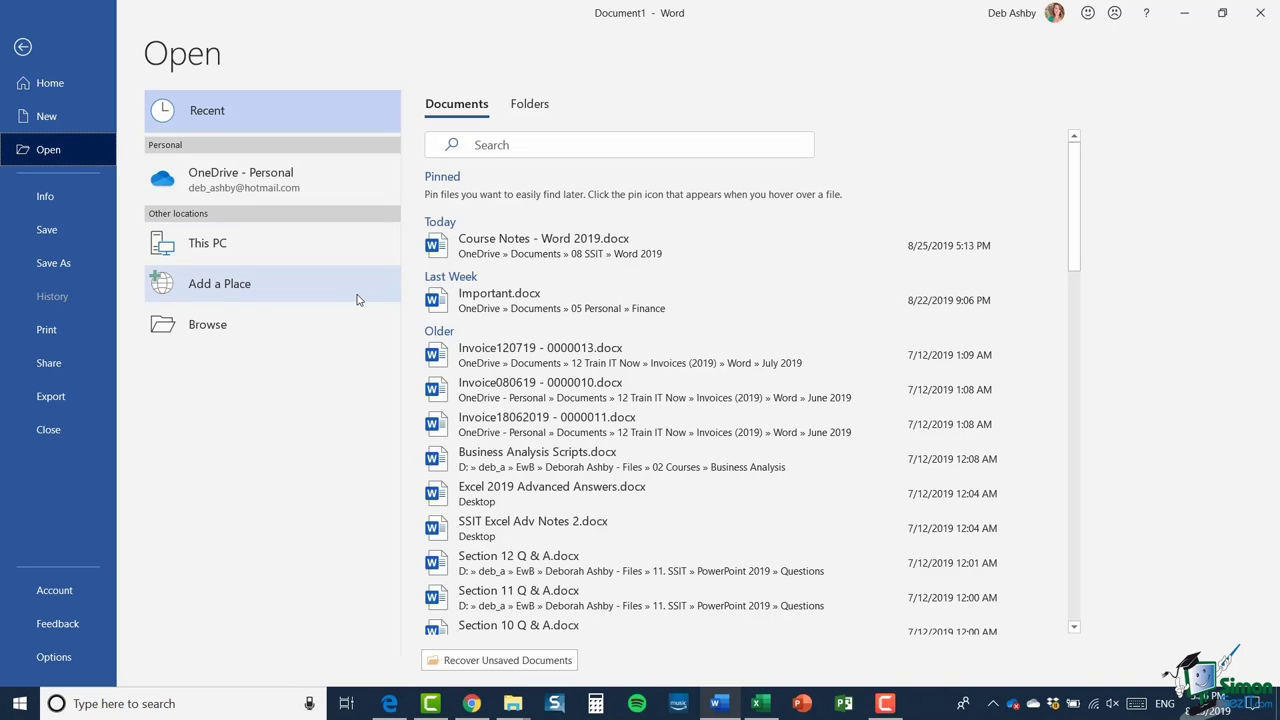
left_click(42, 198)
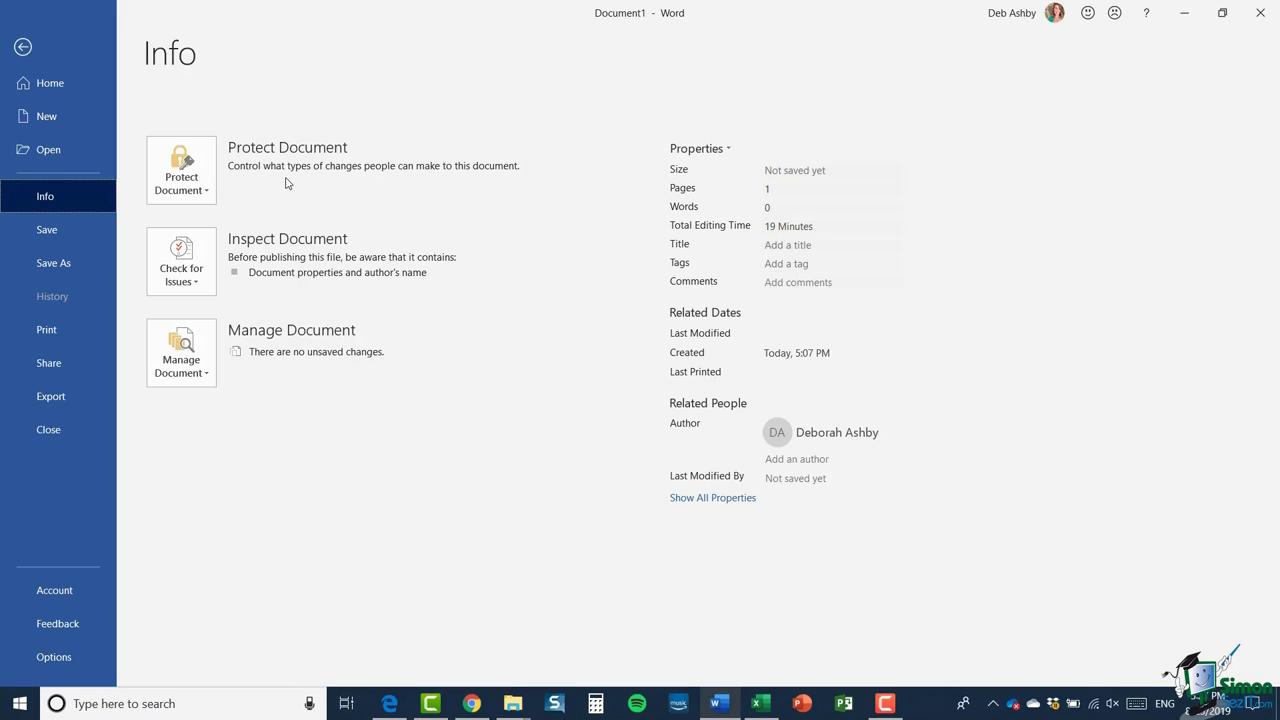
Step: Show the Protect Document choices such as read-only, password encryption, restrict editing and mark as final
left_click(199, 193)
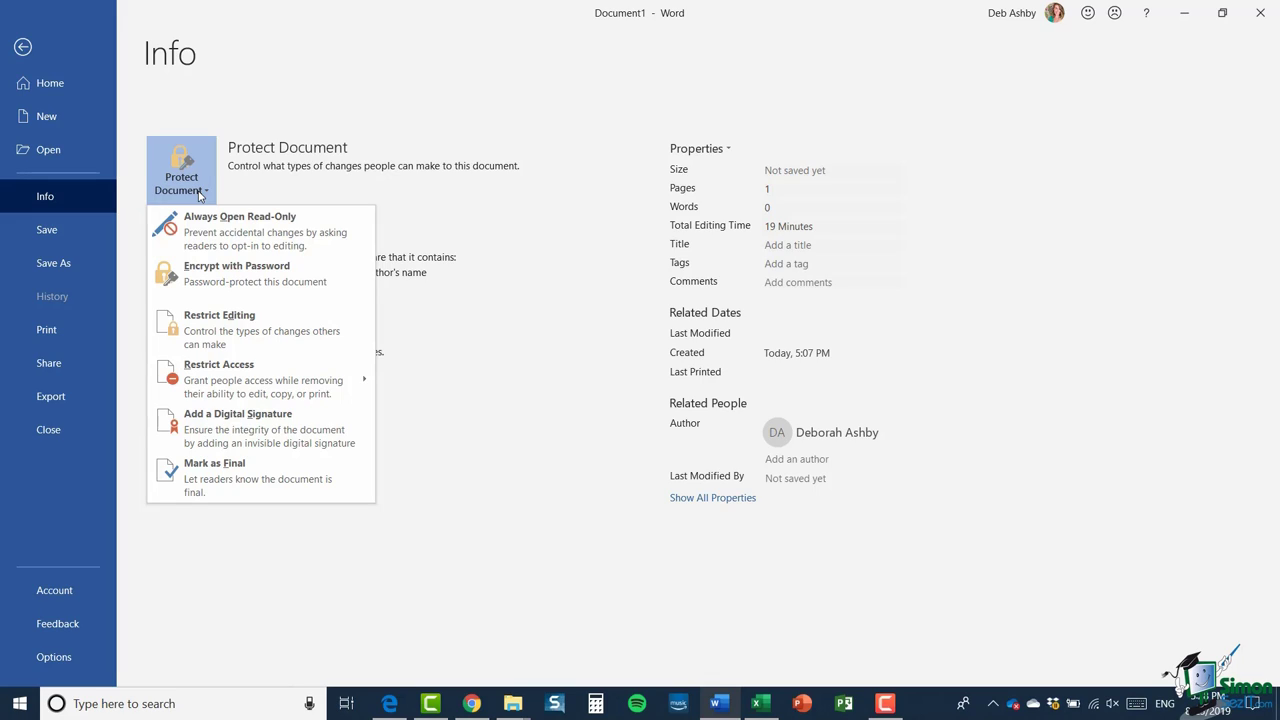
Step: Dismiss the Protect Document list, review the Check for Issues choices, then dismiss them too
left_click(506, 205)
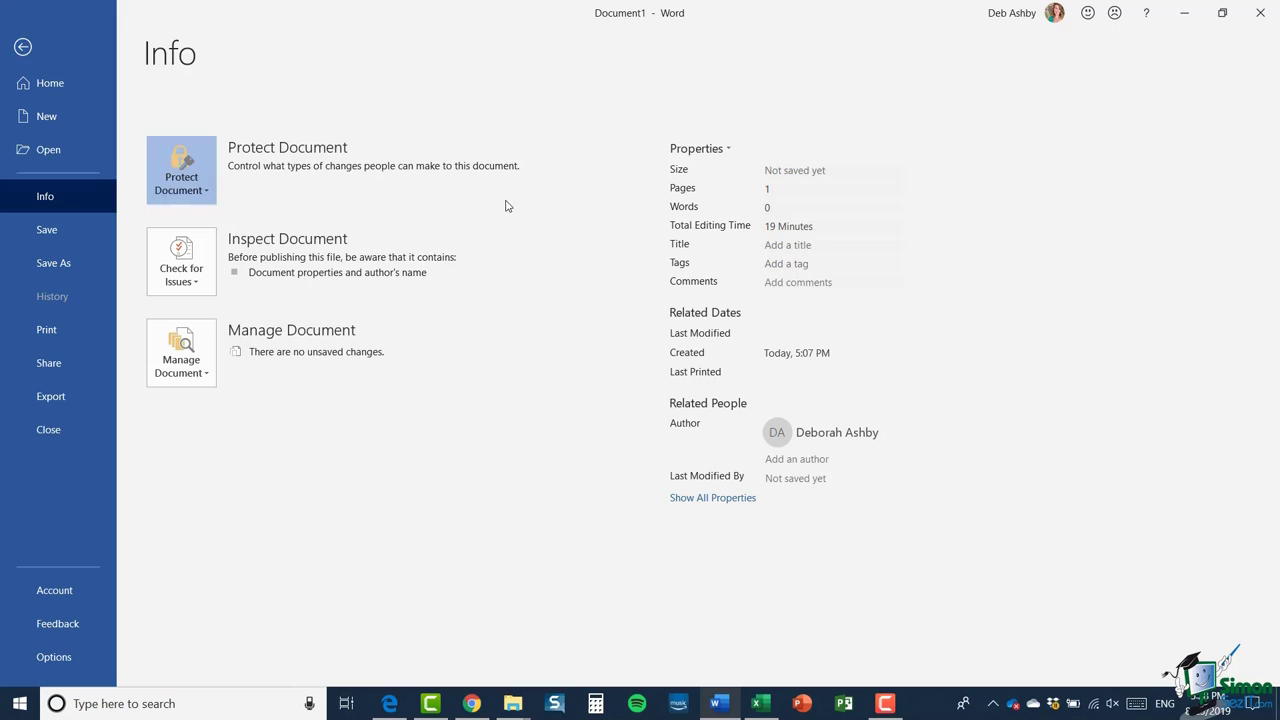
left_click(197, 285)
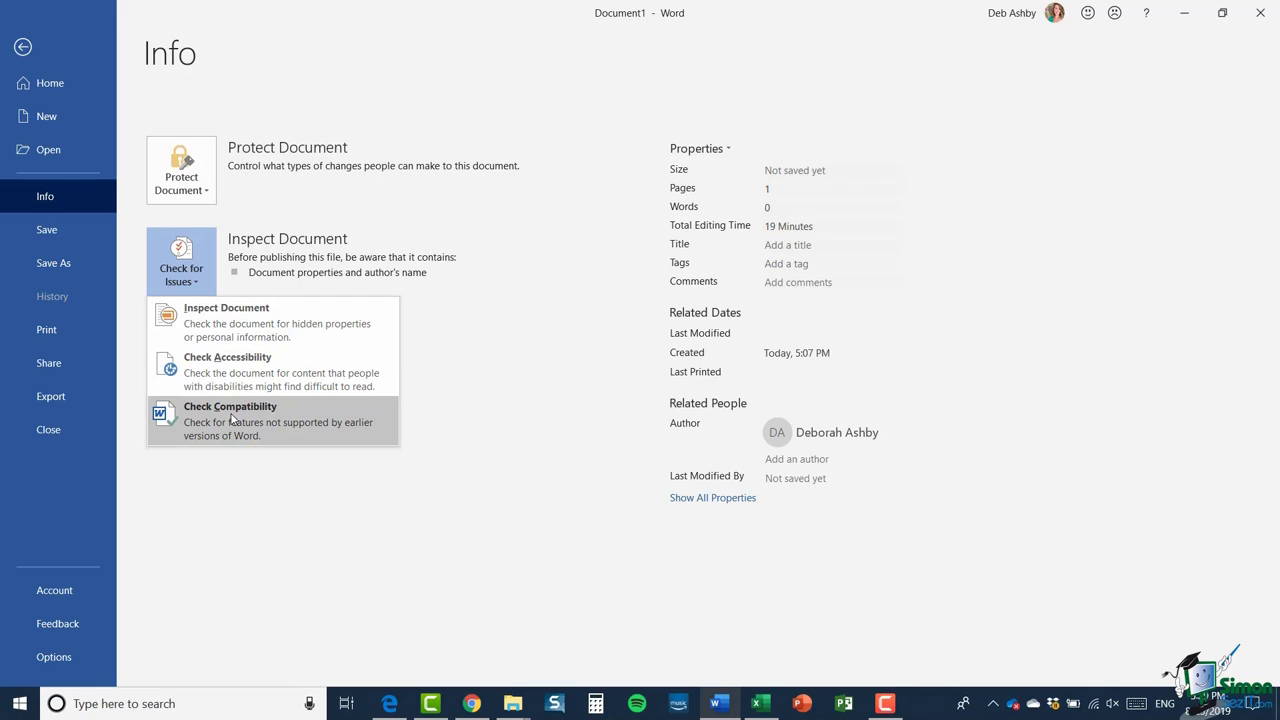
left_click(490, 324)
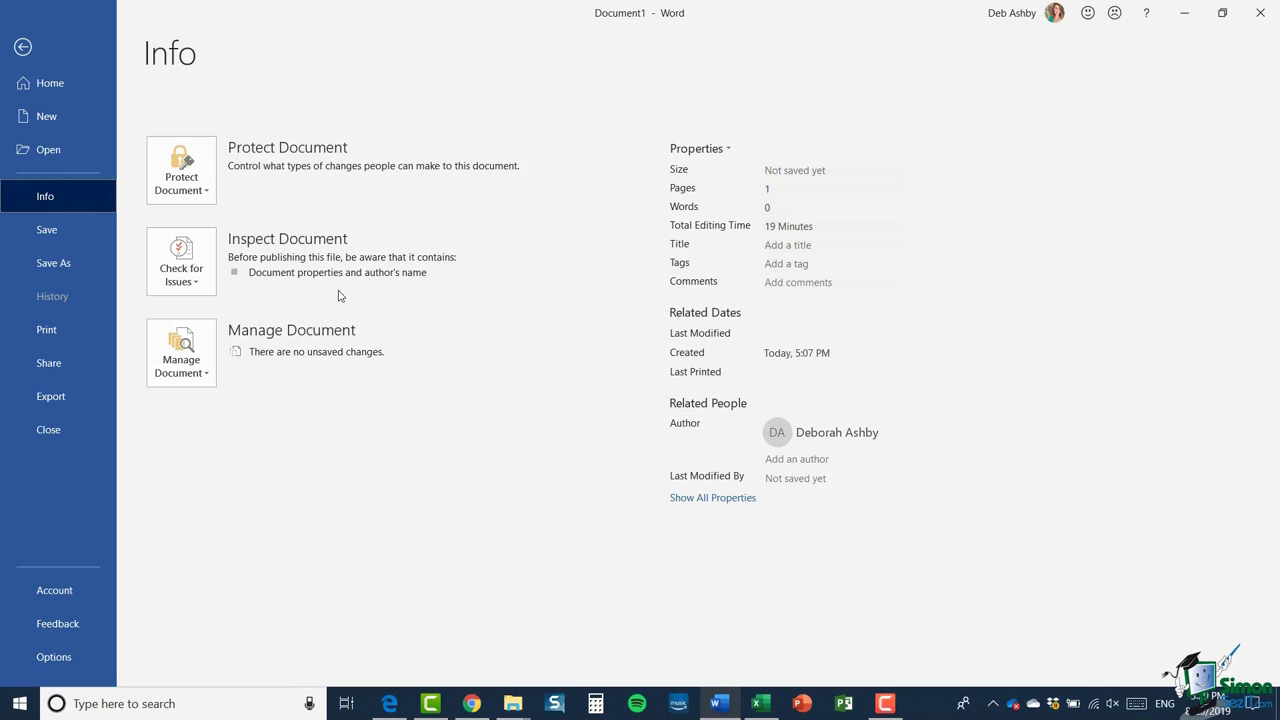
left_click(202, 372)
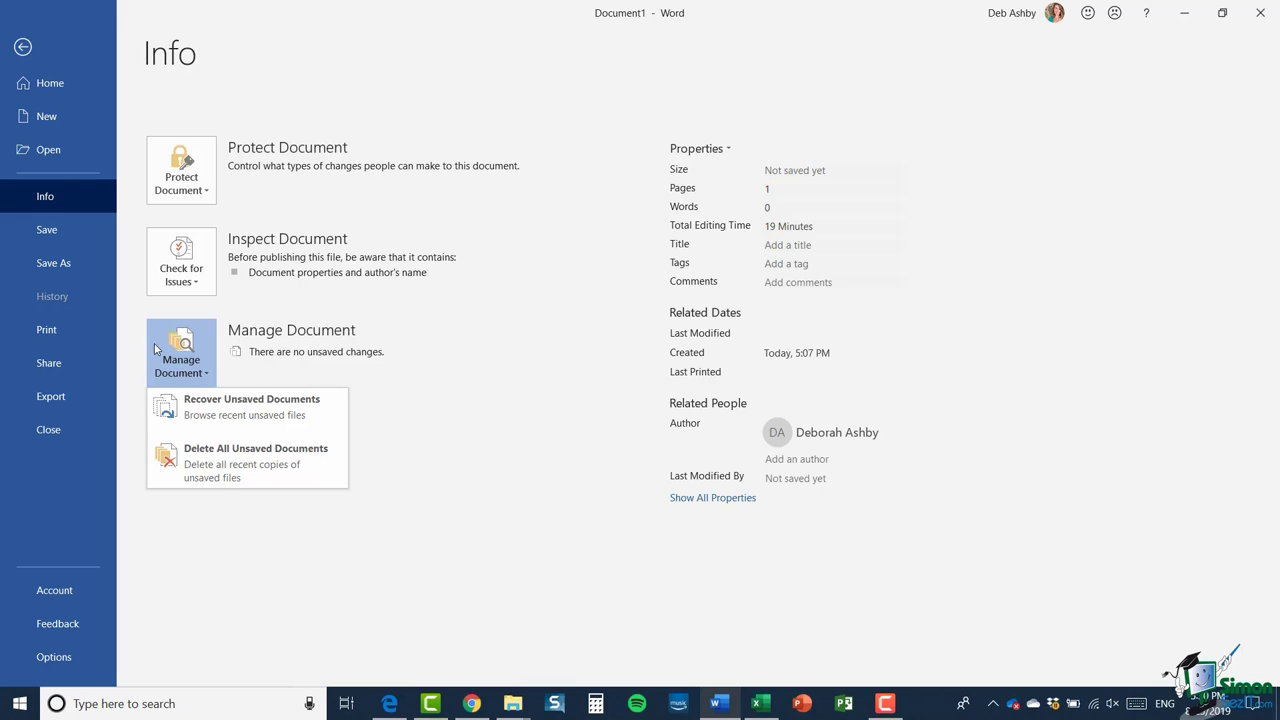
left_click(560, 271)
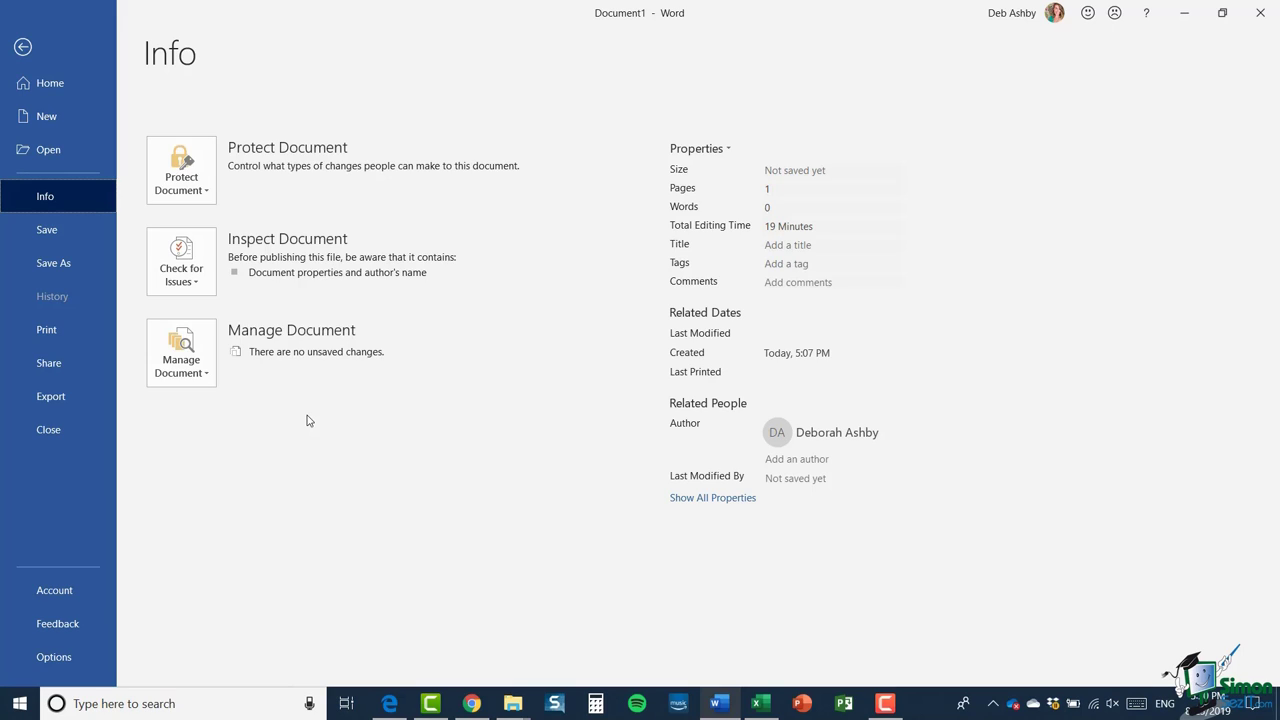
Step: Look at the Save As locations, then show the Print page with the Brother DCP-9015CDW printer and A4 settings
left_click(61, 232)
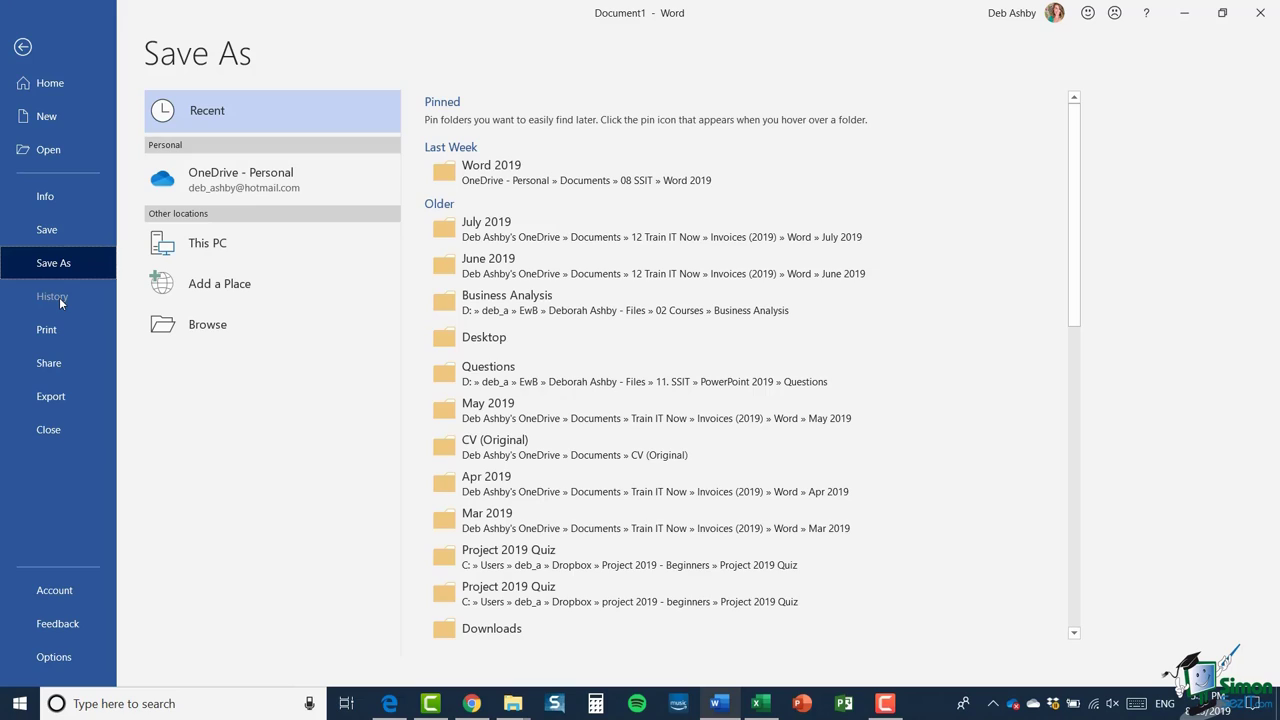
left_click(60, 330)
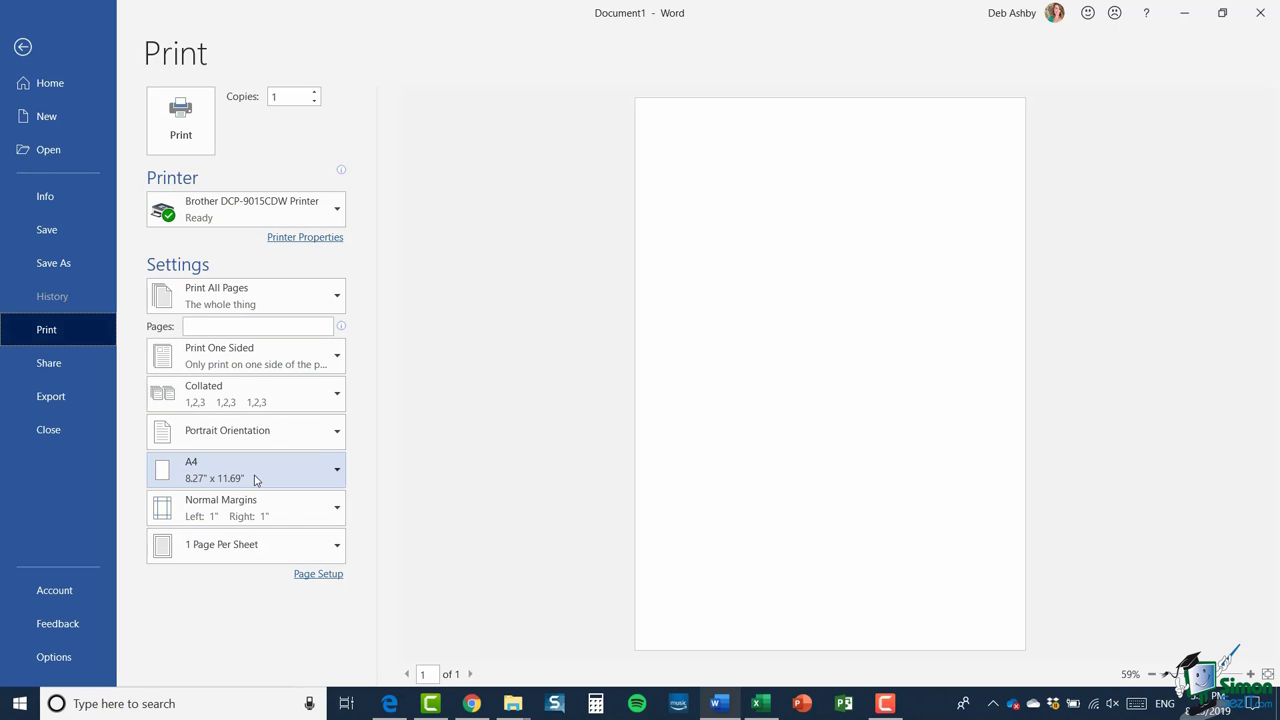
Step: Look at the Share options, then show the Export page offering PDF/XPS or a file-type change
left_click(40, 372)
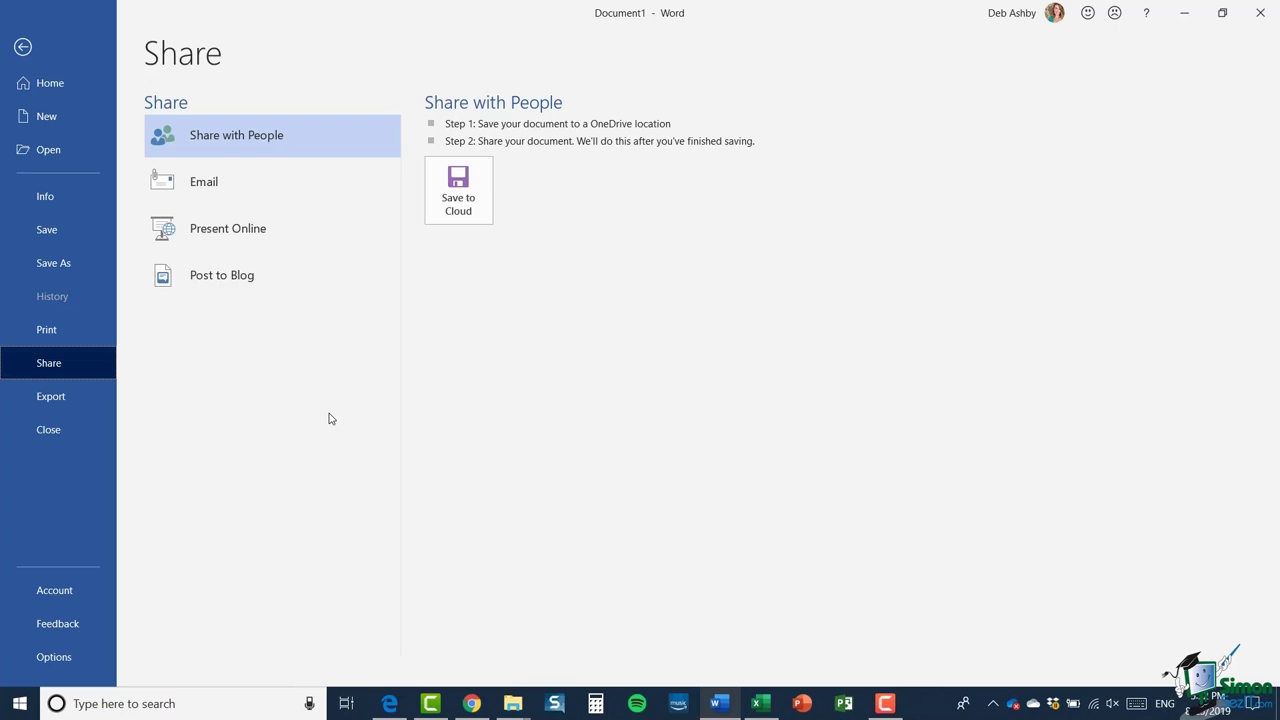
left_click(72, 397)
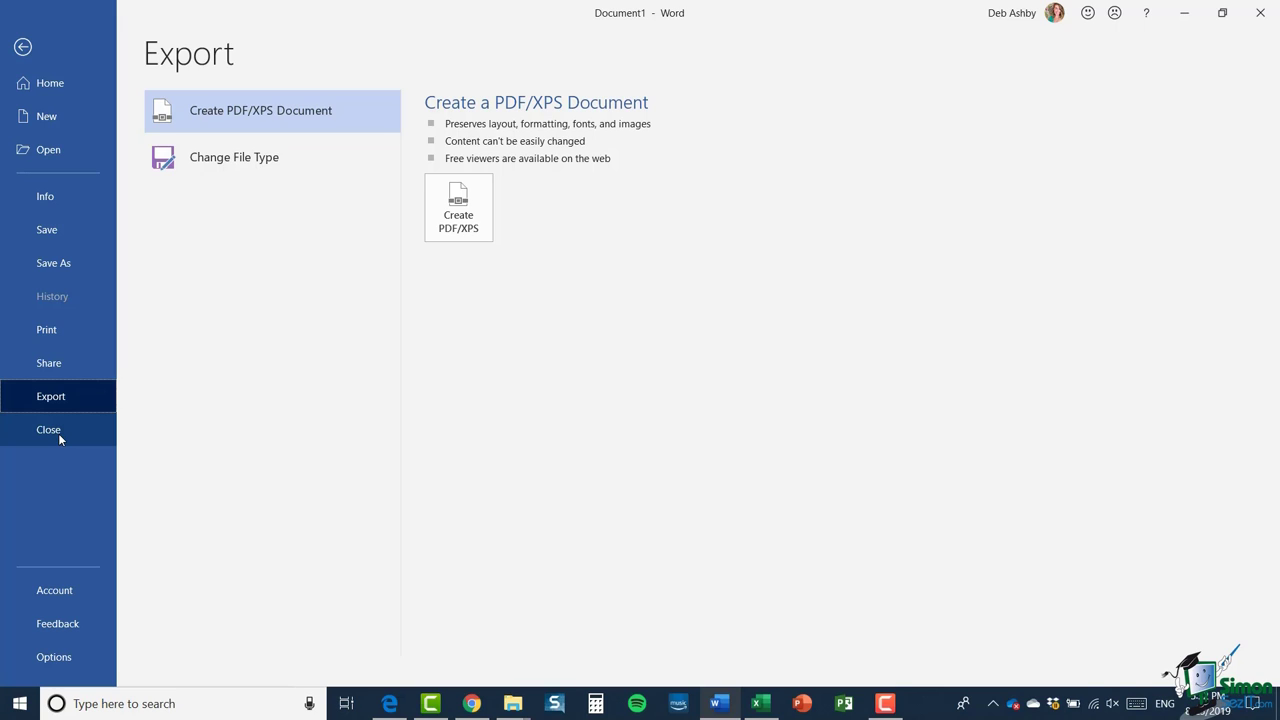
Step: Check the Account information, then show the Feedback page for sending a smile, frown or suggestion
left_click(66, 592)
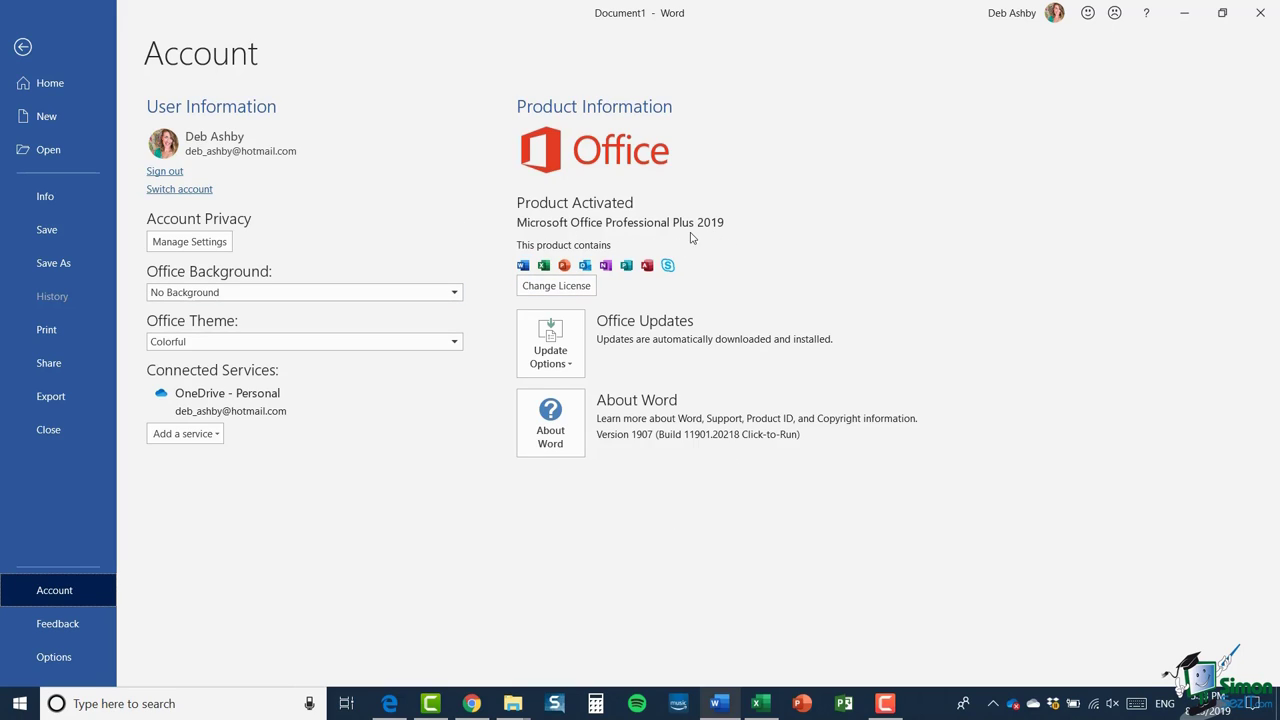
left_click(62, 624)
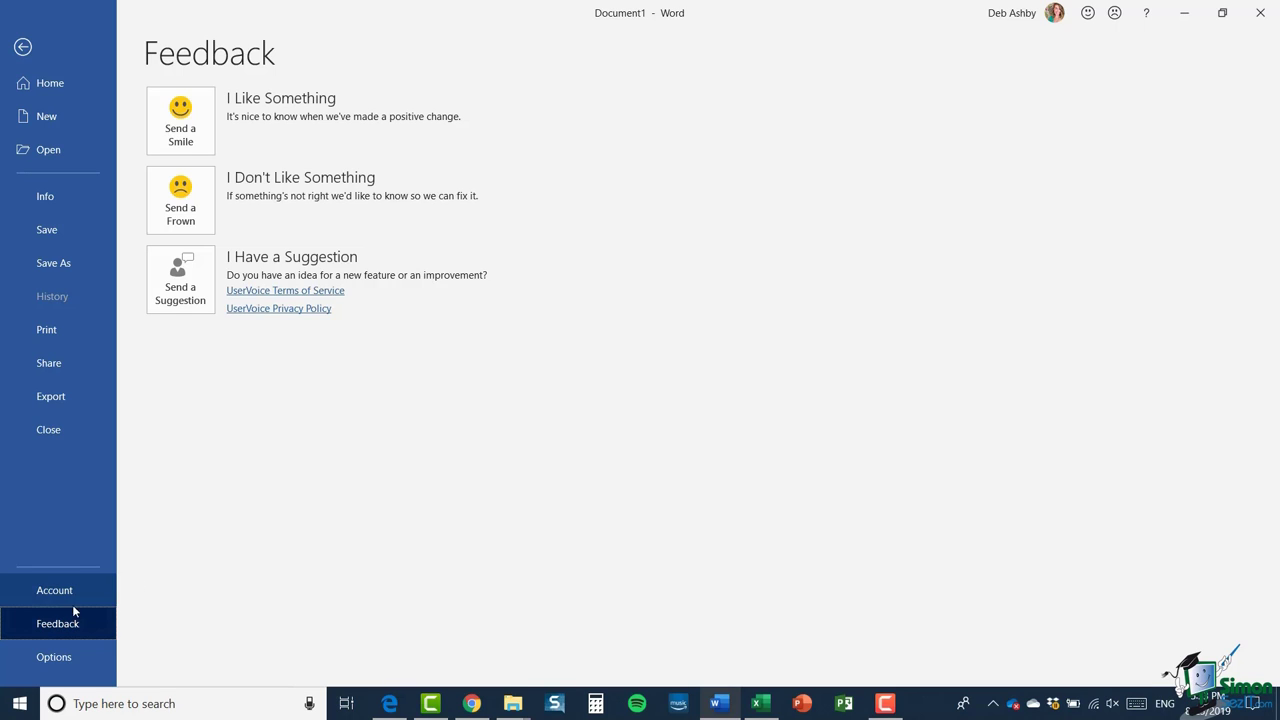
Step: Open the Word Options dialog at its General settings
left_click(64, 656)
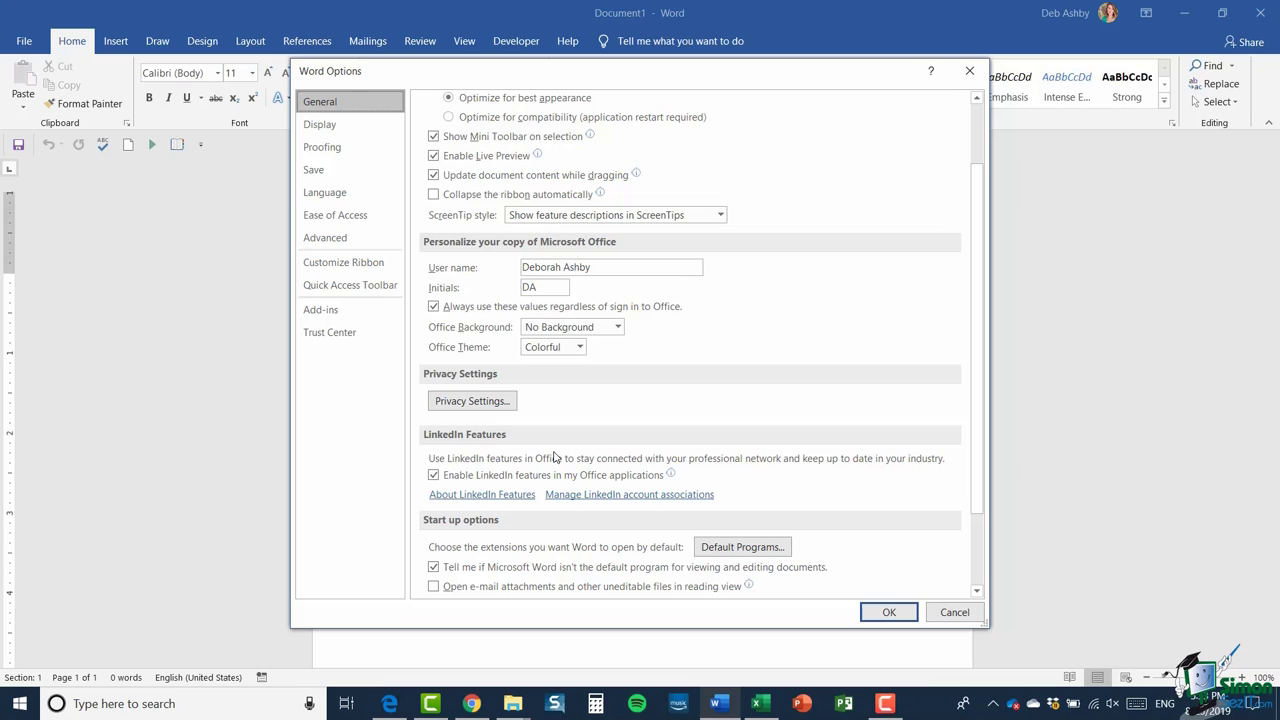
Step: Cancel Word Options without changes, then pass through the File page back to the document
left_click(954, 613)
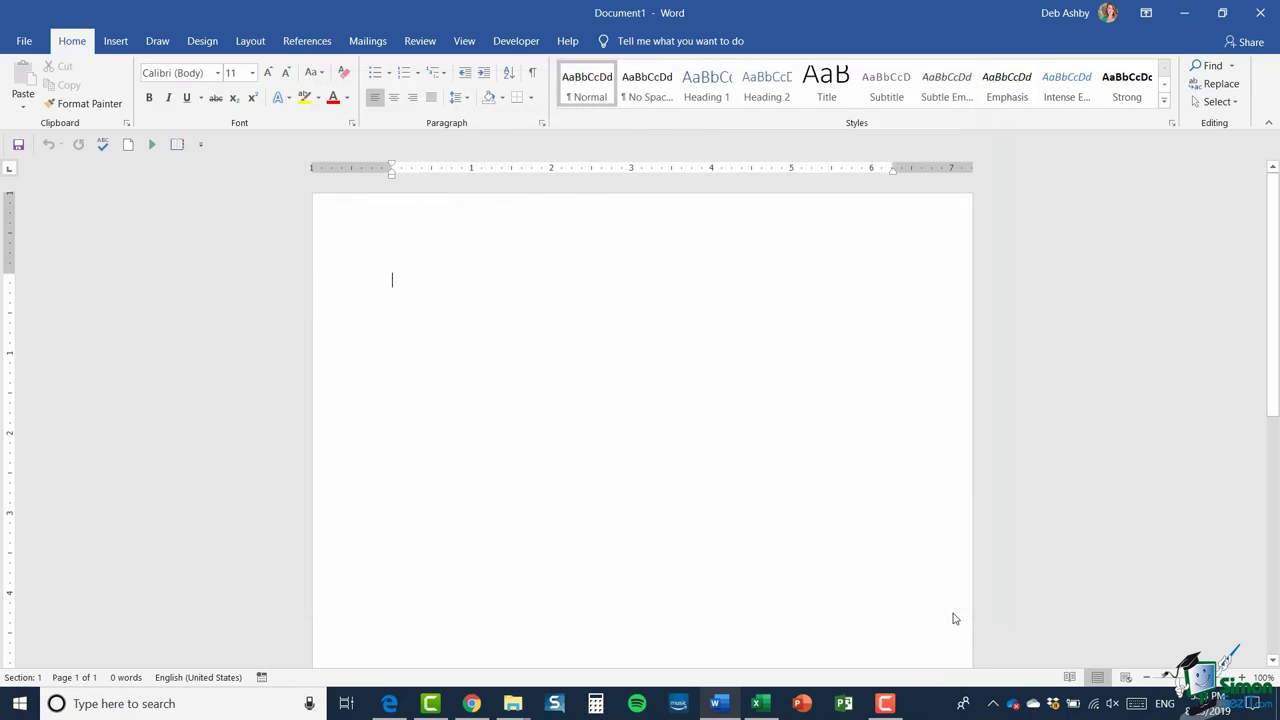
left_click(24, 43)
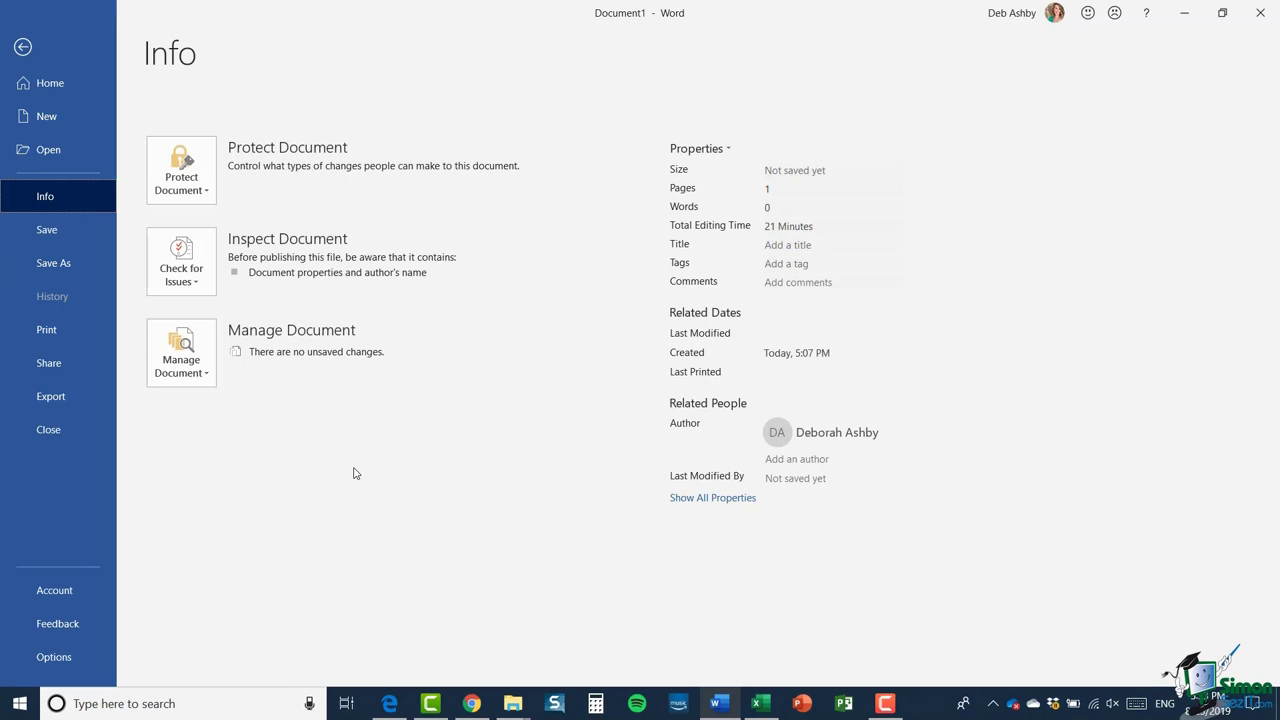
left_click(22, 48)
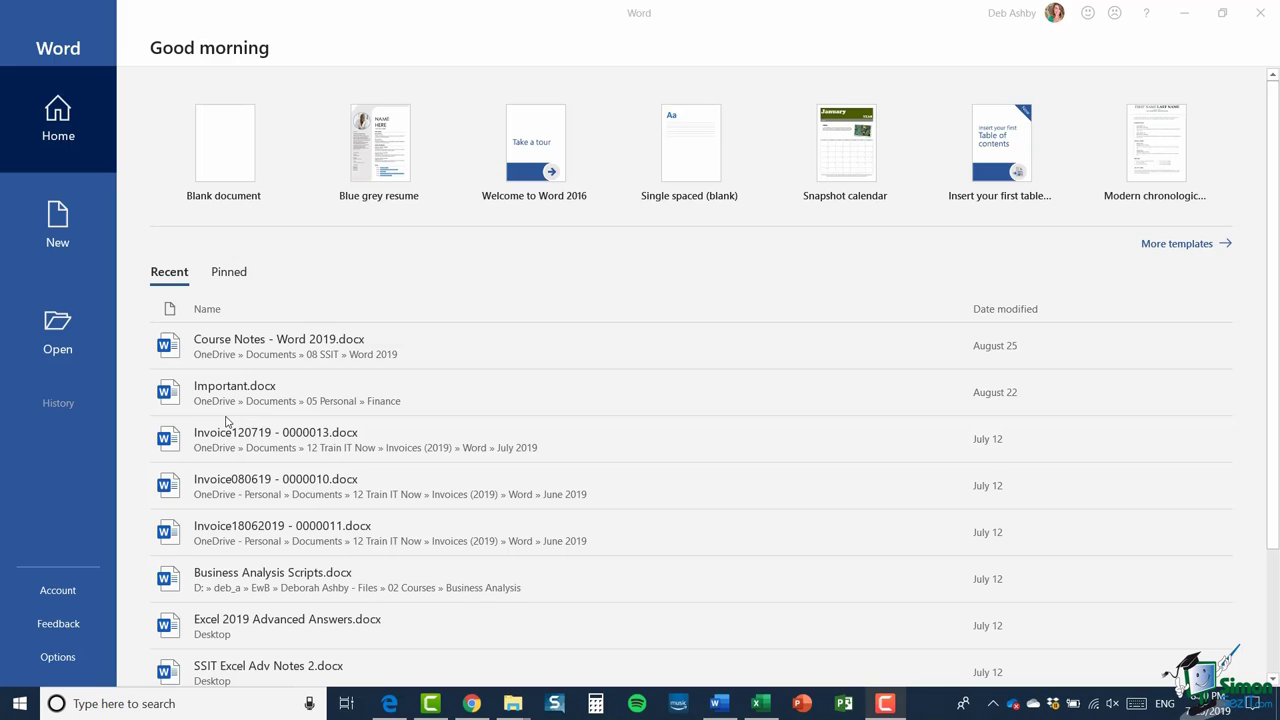
left_click(370, 284)
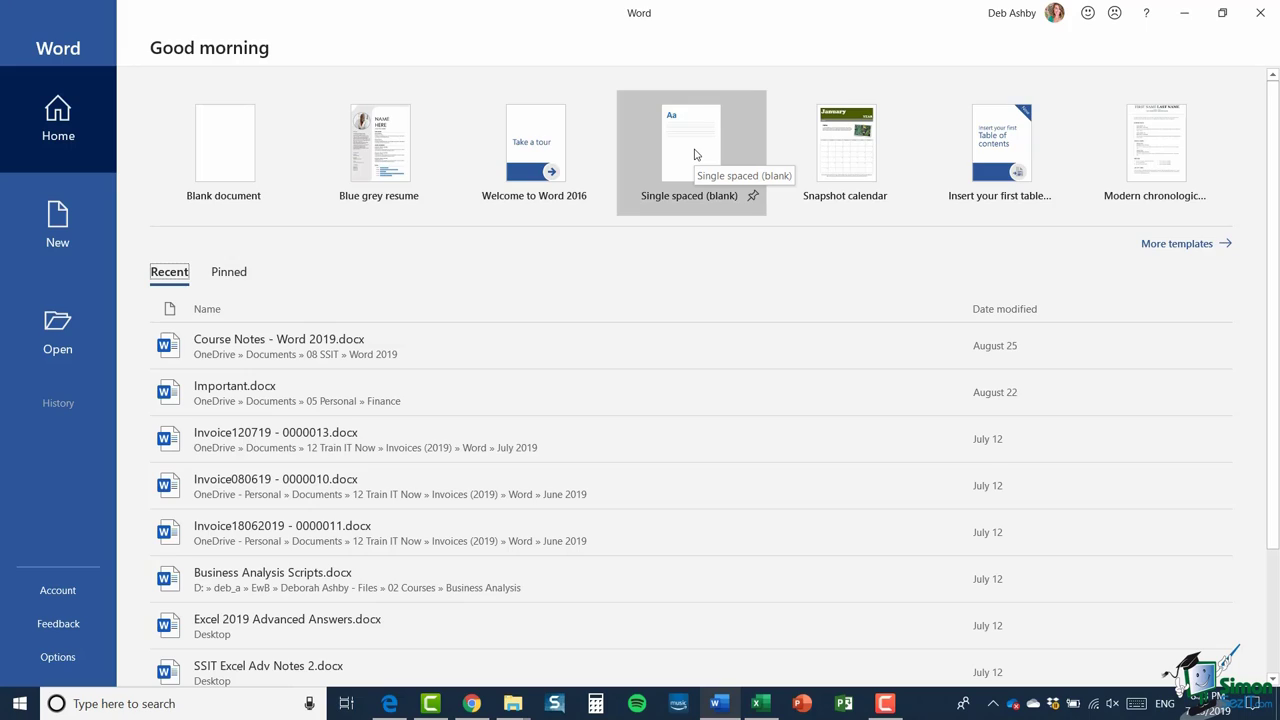
Step: Open the full Office template gallery and scroll through it, then back up toward the top
left_click(1166, 246)
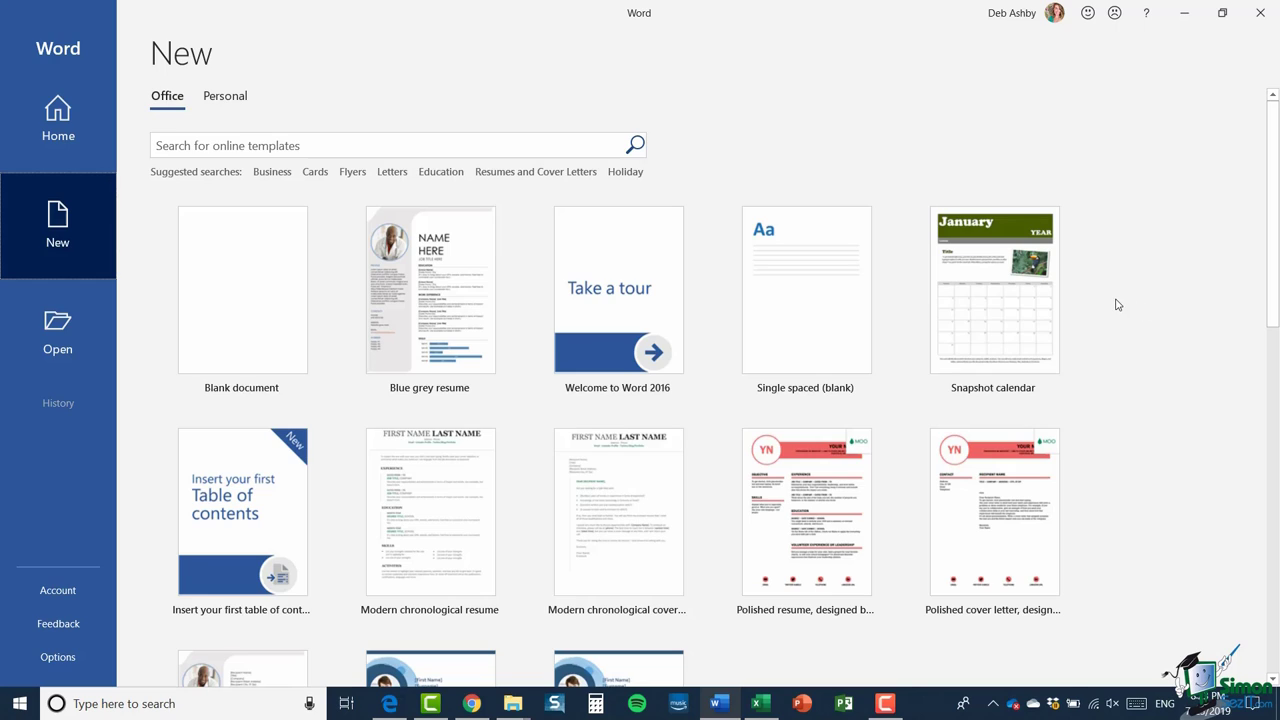
scroll(1117, 304, "down", 2)
scroll(1117, 304, "down", 3)
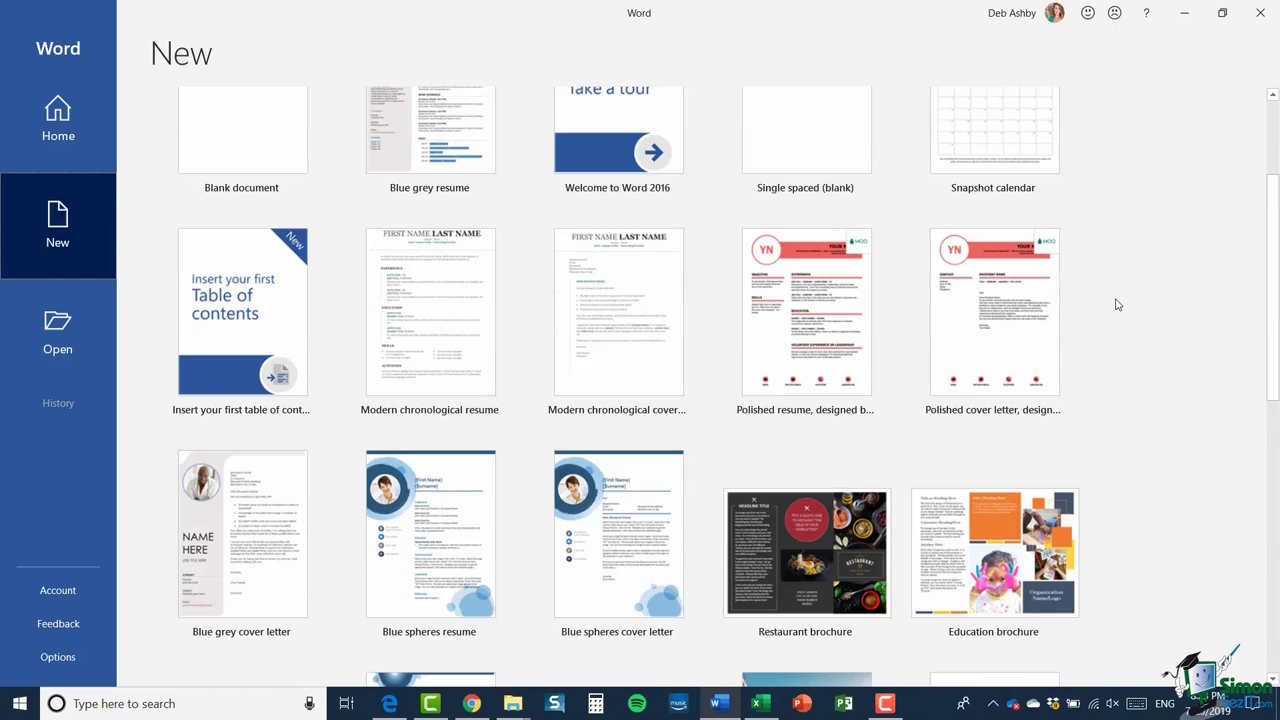
scroll(1117, 304, "down", 6)
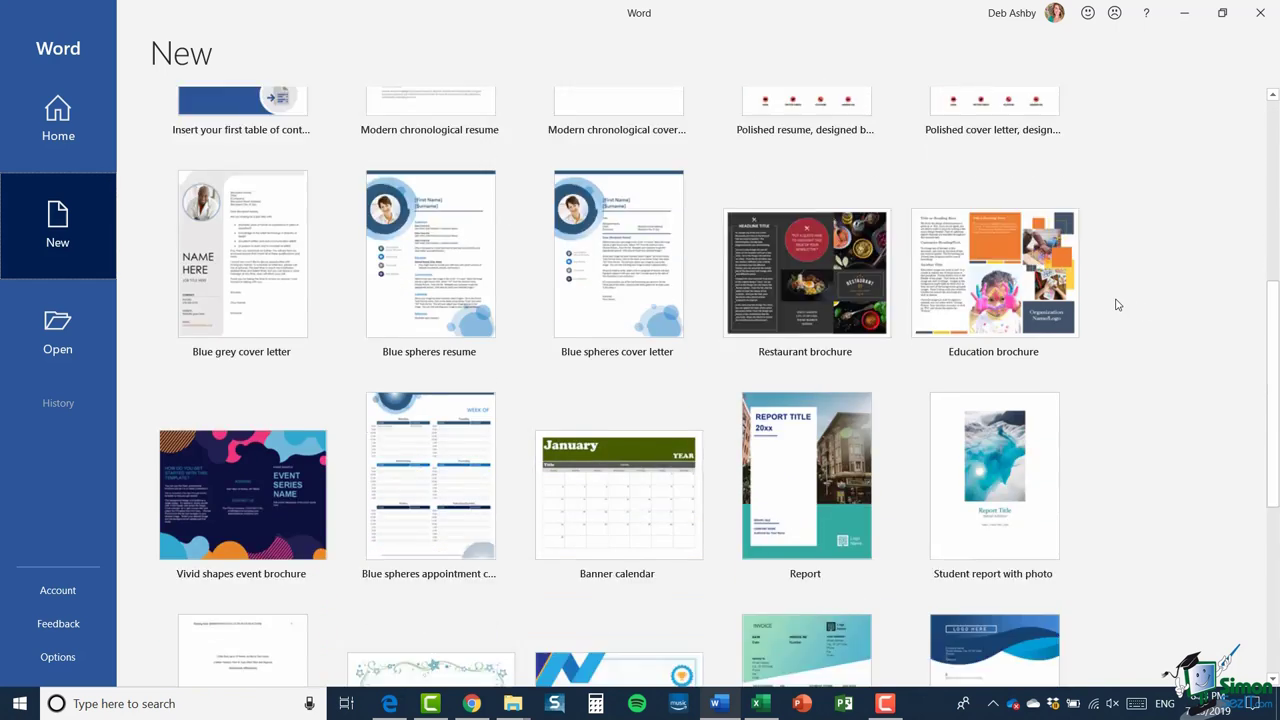
scroll(1117, 304, "down", 5)
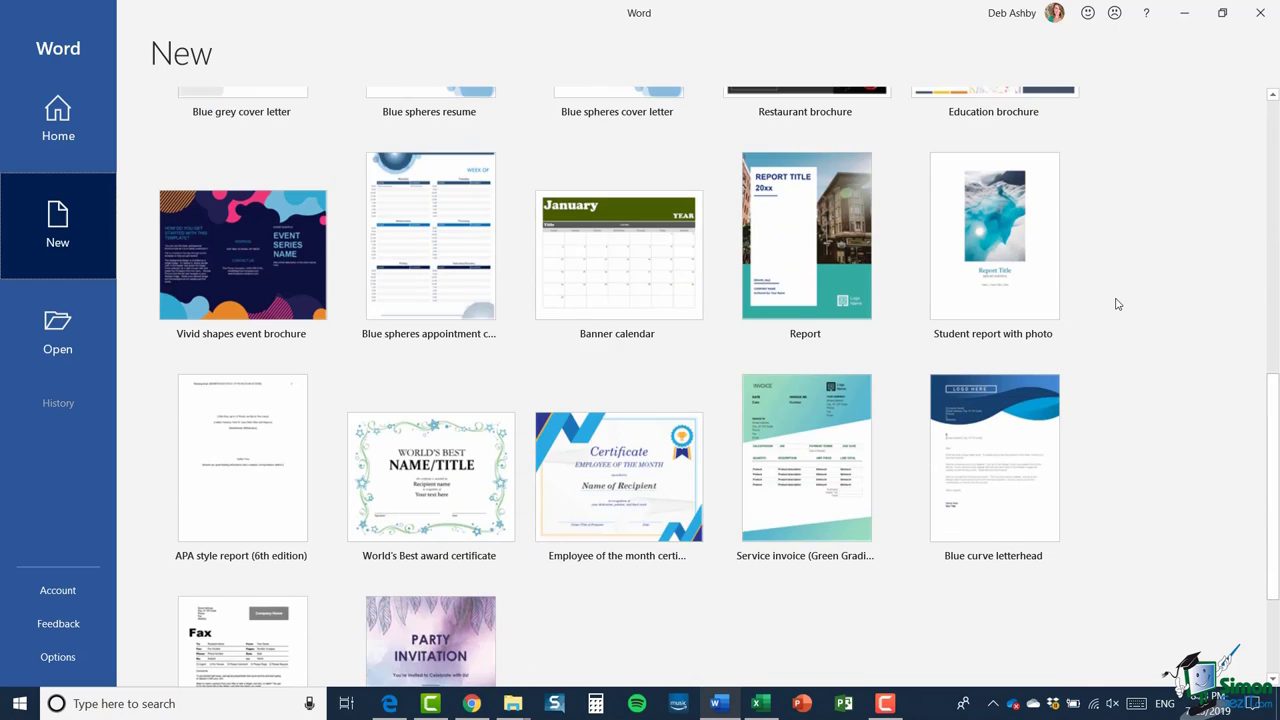
scroll(1117, 304, "up", 15)
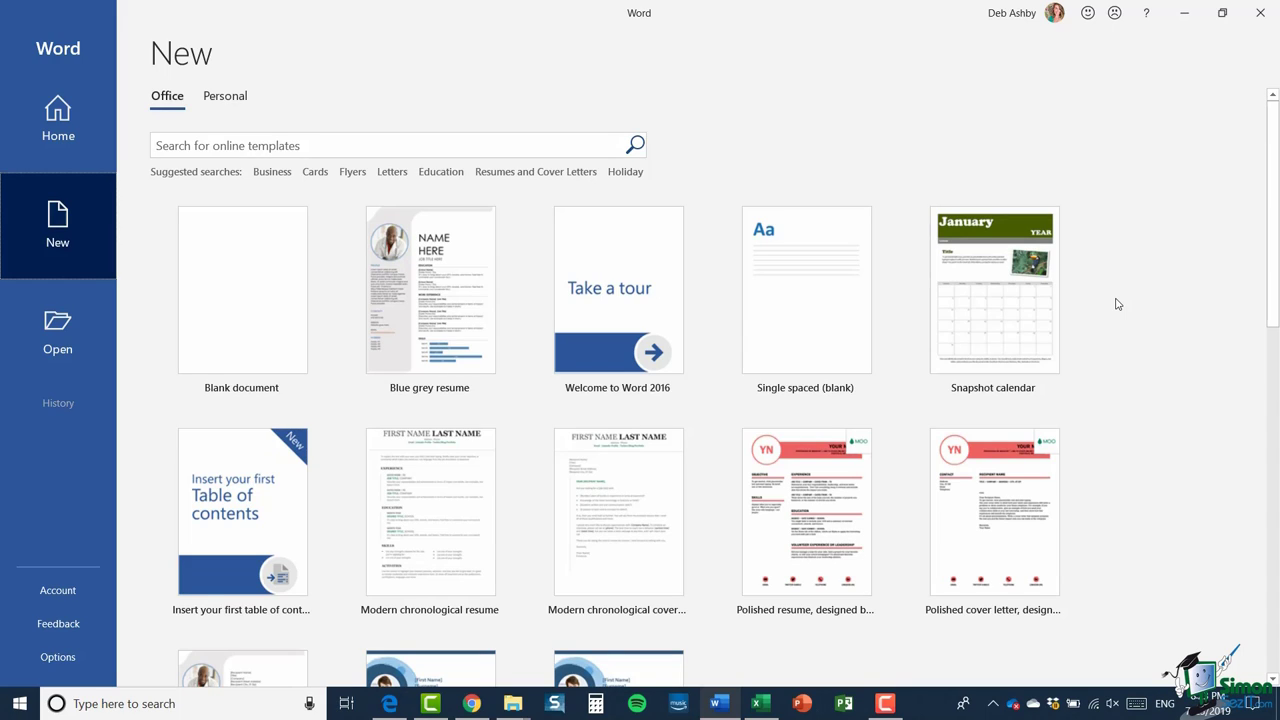
left_click(212, 144)
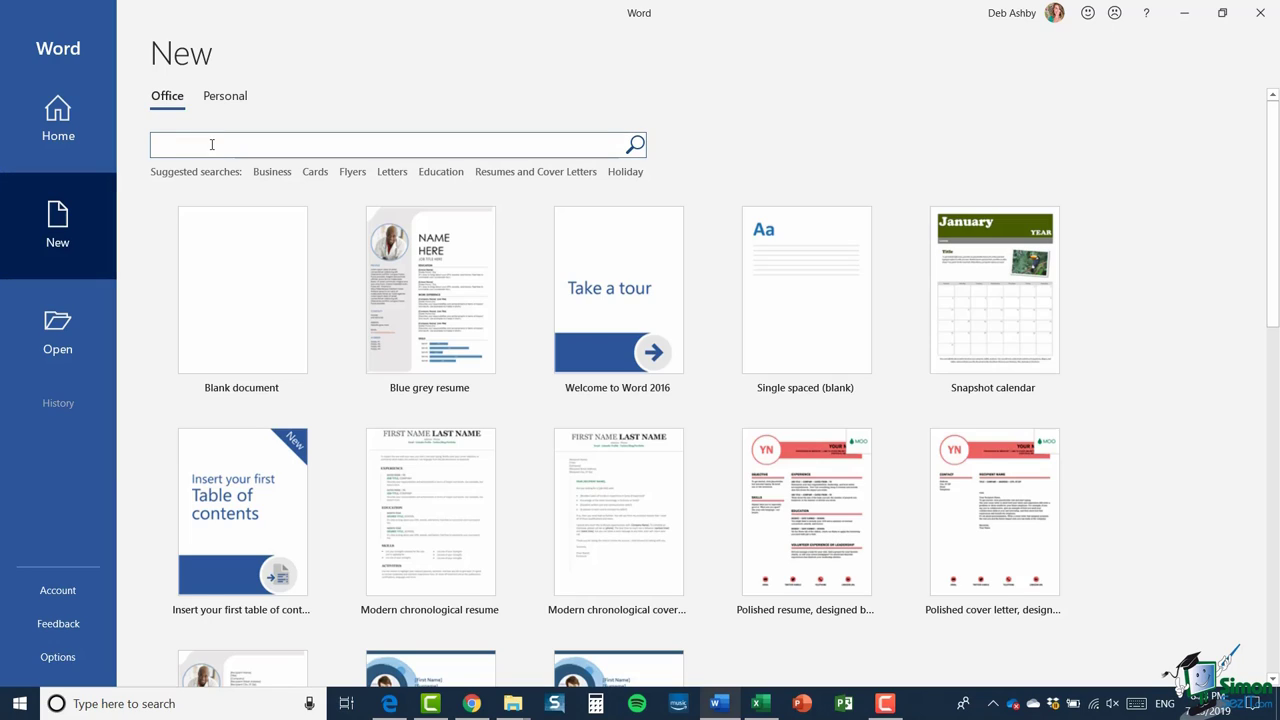
type("resume")
left_click(635, 145)
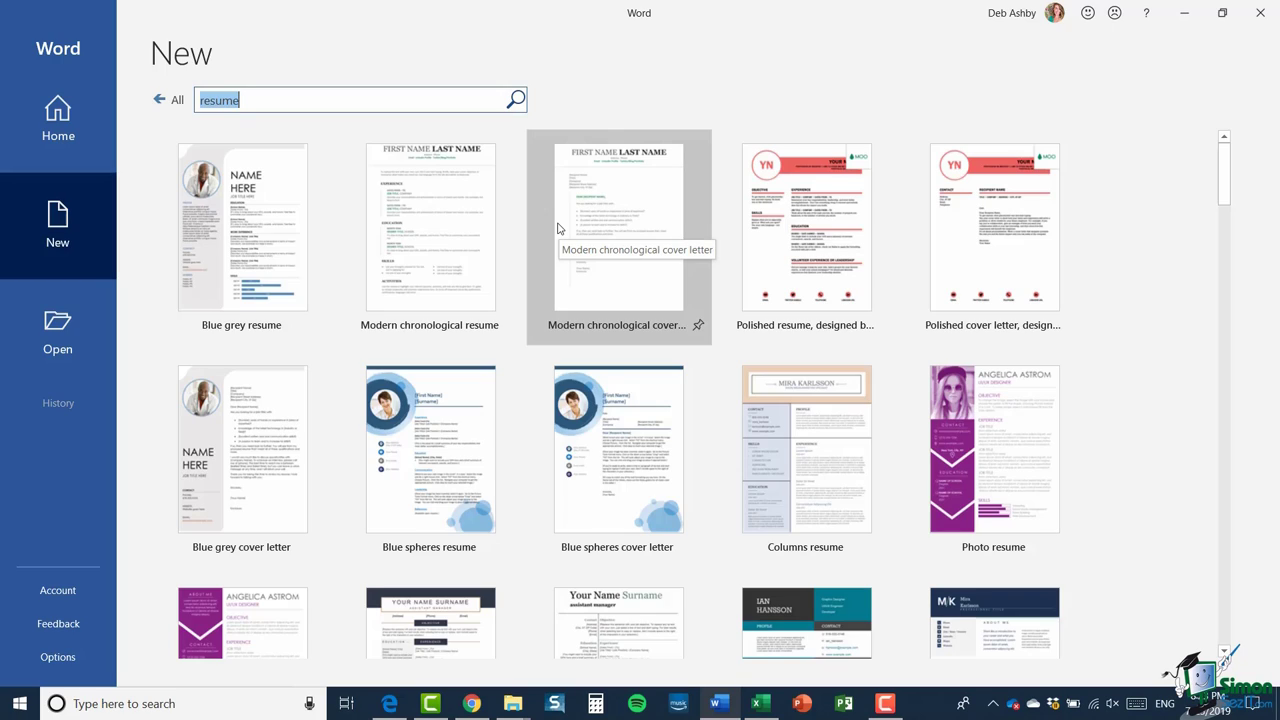
left_click(162, 101)
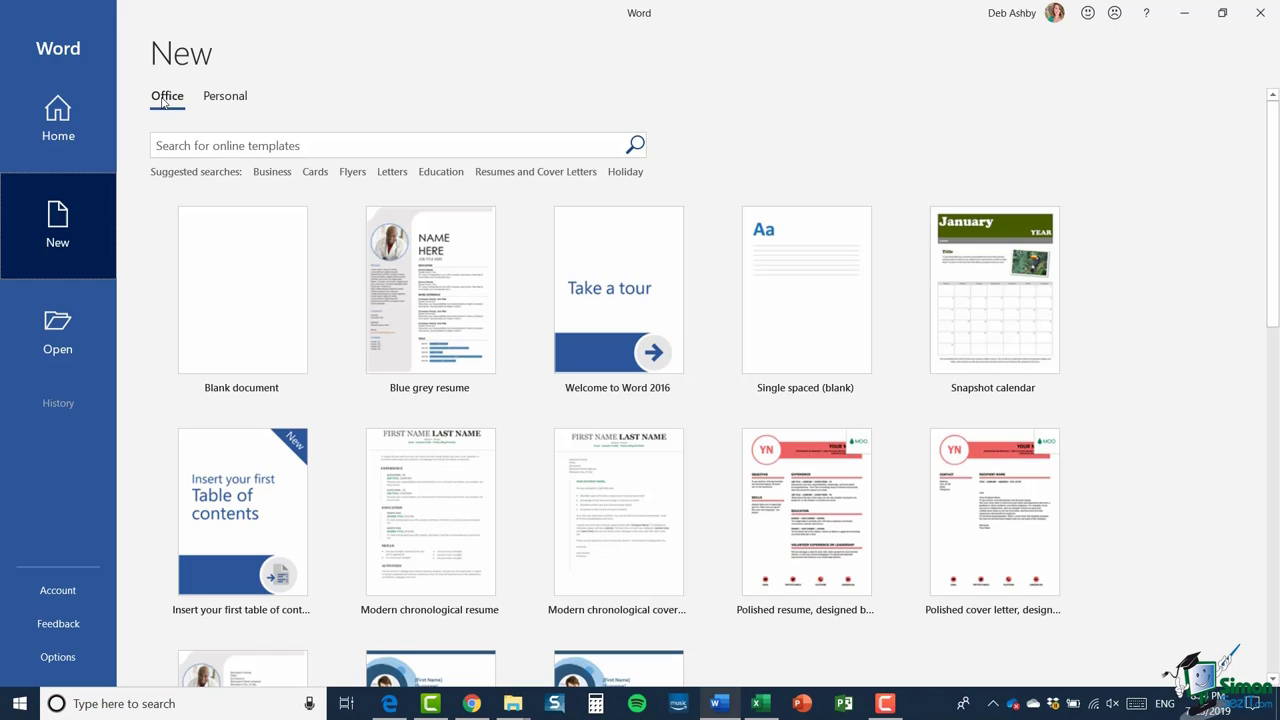
Step: Start a new blank Document1 from the Blank document tile
left_click(241, 295)
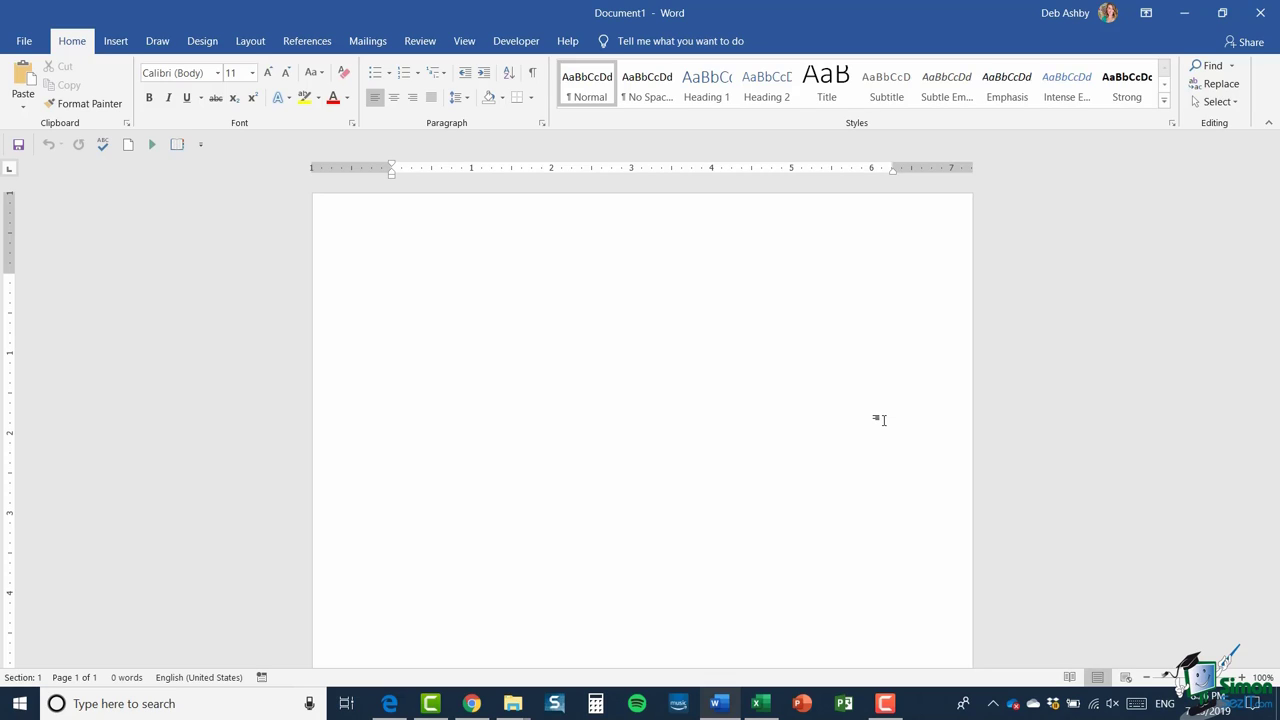
Step: Type 'This is my first document' and begin a second line
type(".")
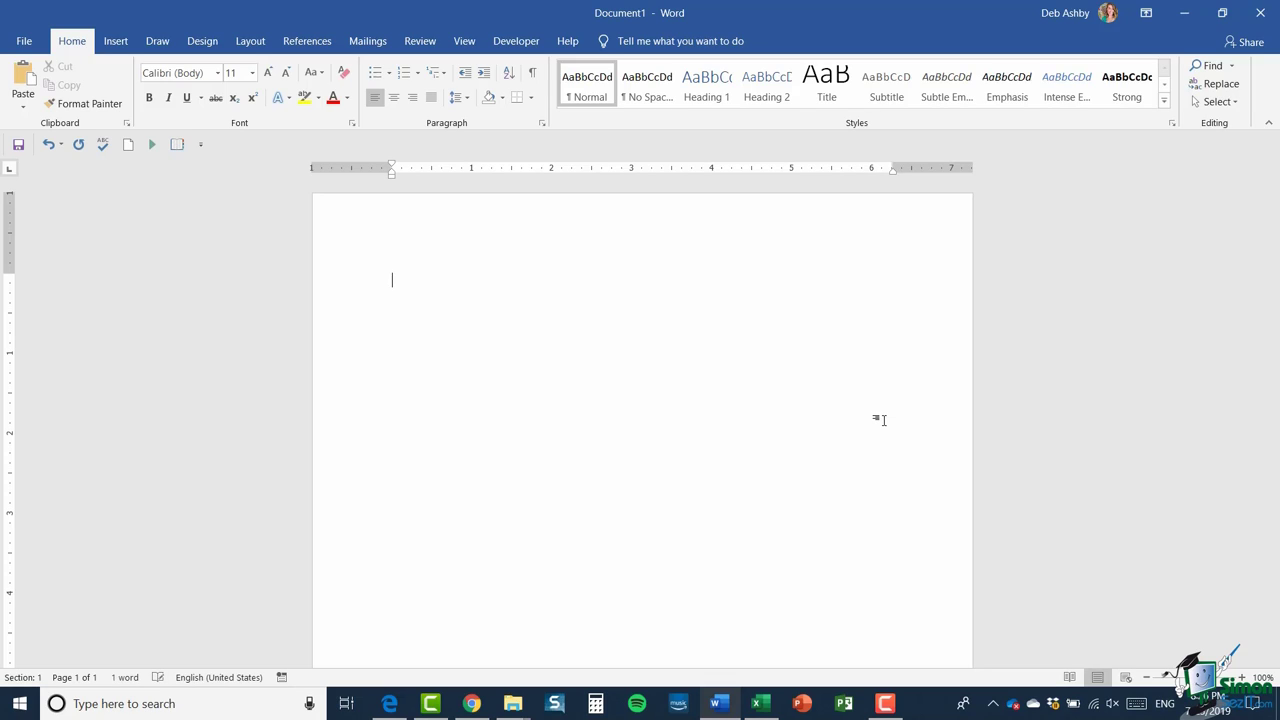
type("This is my f")
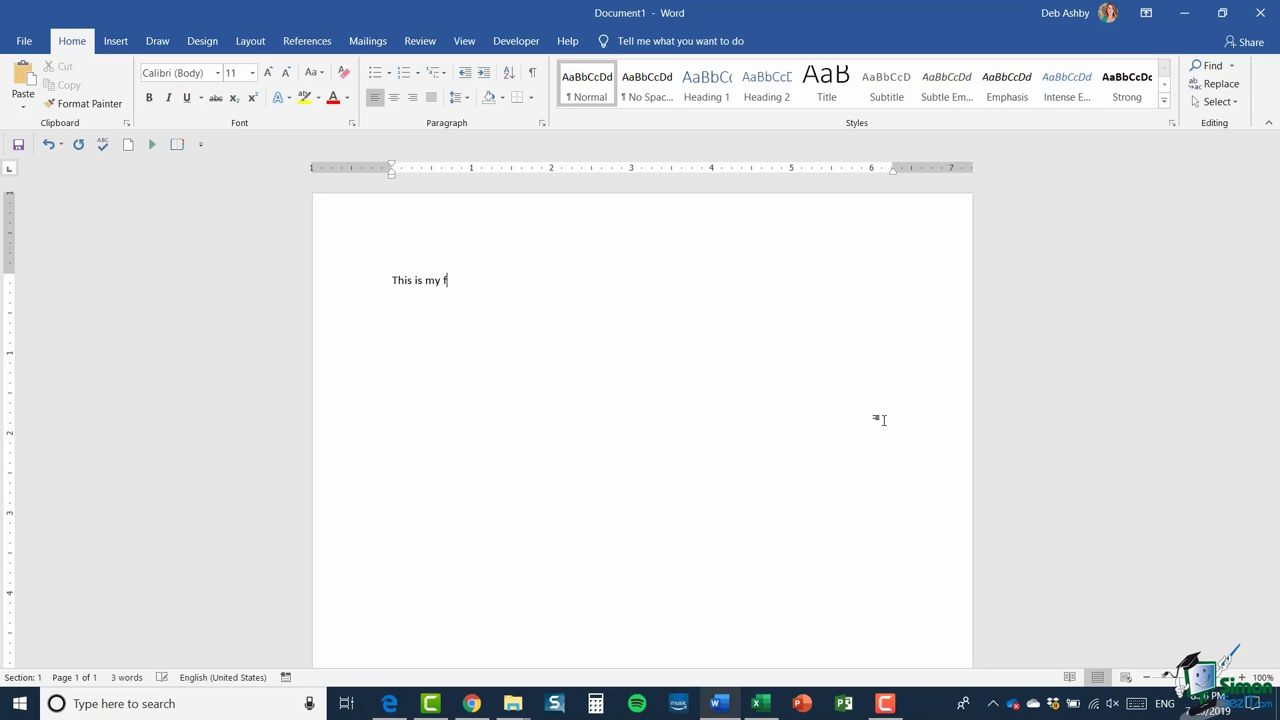
type("irst document")
key("Return")
type("I")
key("BackSpace")
Step: Type 'This is how line breaks work' on line two and clear the stray text on line three
type("This is how")
type("l")
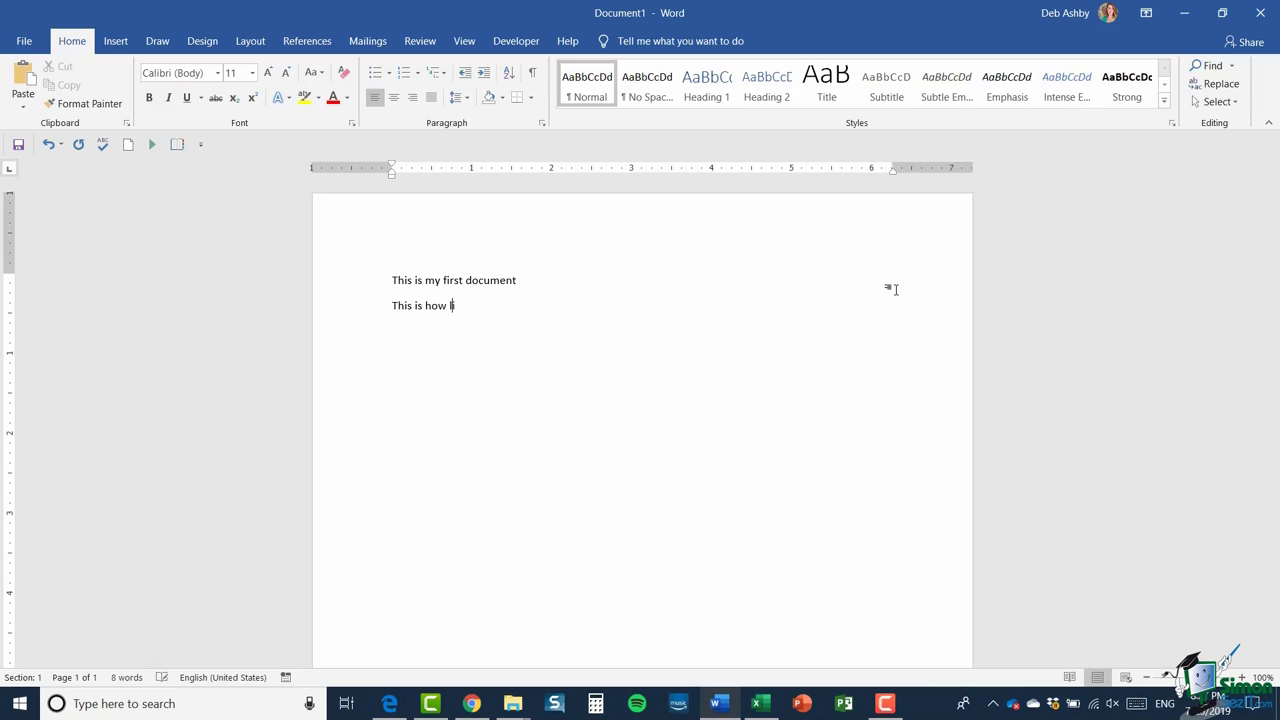
type("ine breaks work")
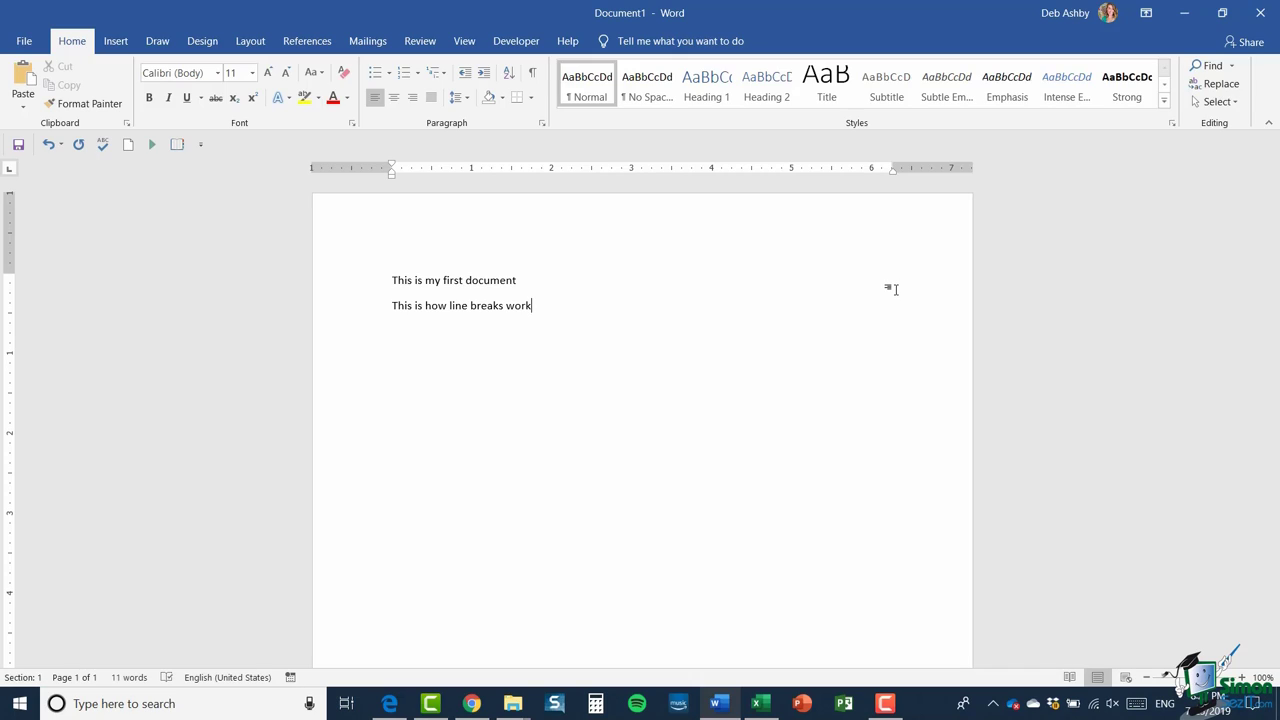
key("Return")
type("this")
key("BackSpace")
key("BackSpace")
key("BackSpace")
type("his is how")
key("BackSpace")
key("BackSpace")
key("BackSpace")
key("BackSpace")
key("BackSpace")
key("BackSpace")
key("BackSpace")
key("BackSpace")
key("BackSpace")
key("BackSpace")
key("BackSpace")
Step: Insert an 'e' before the s in 'breaks' on line two, leaving the cursor at the line's end
left_click(488, 306)
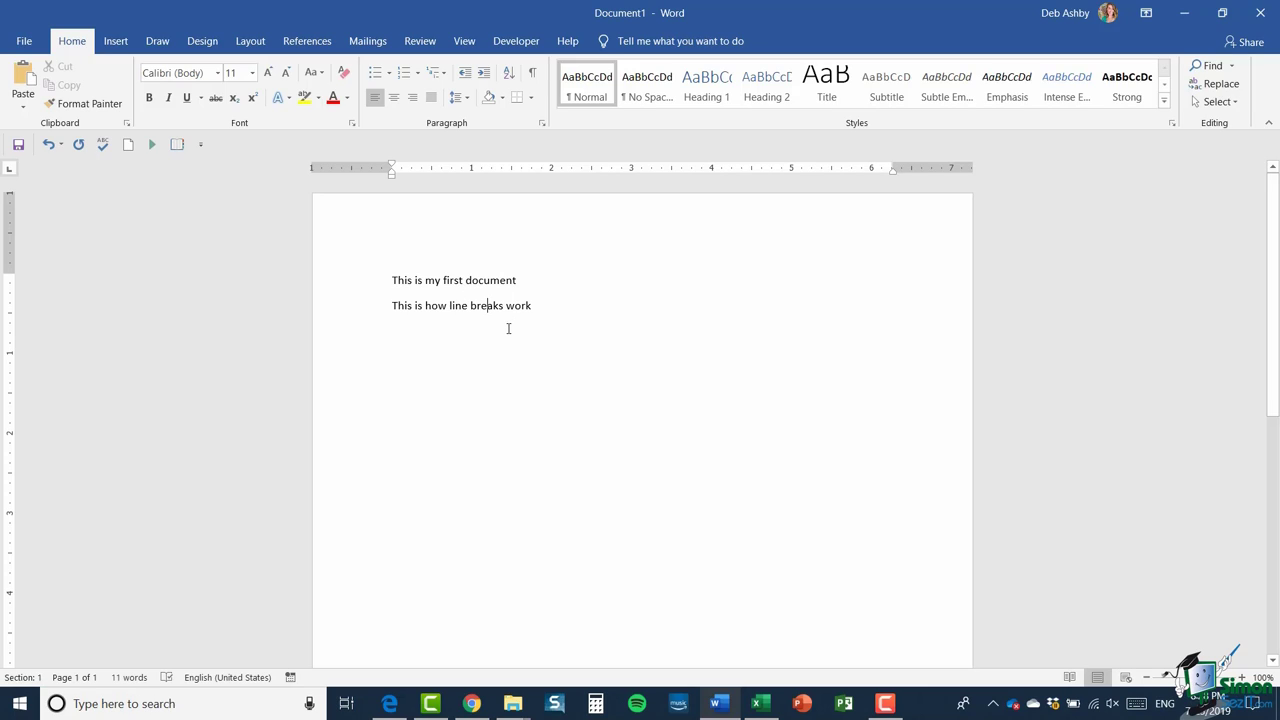
left_click(501, 306)
type("e")
key("End")
Step: Accept the 'breaks' spelling suggestion and add a comma after 'how' on line two
right_click(483, 308)
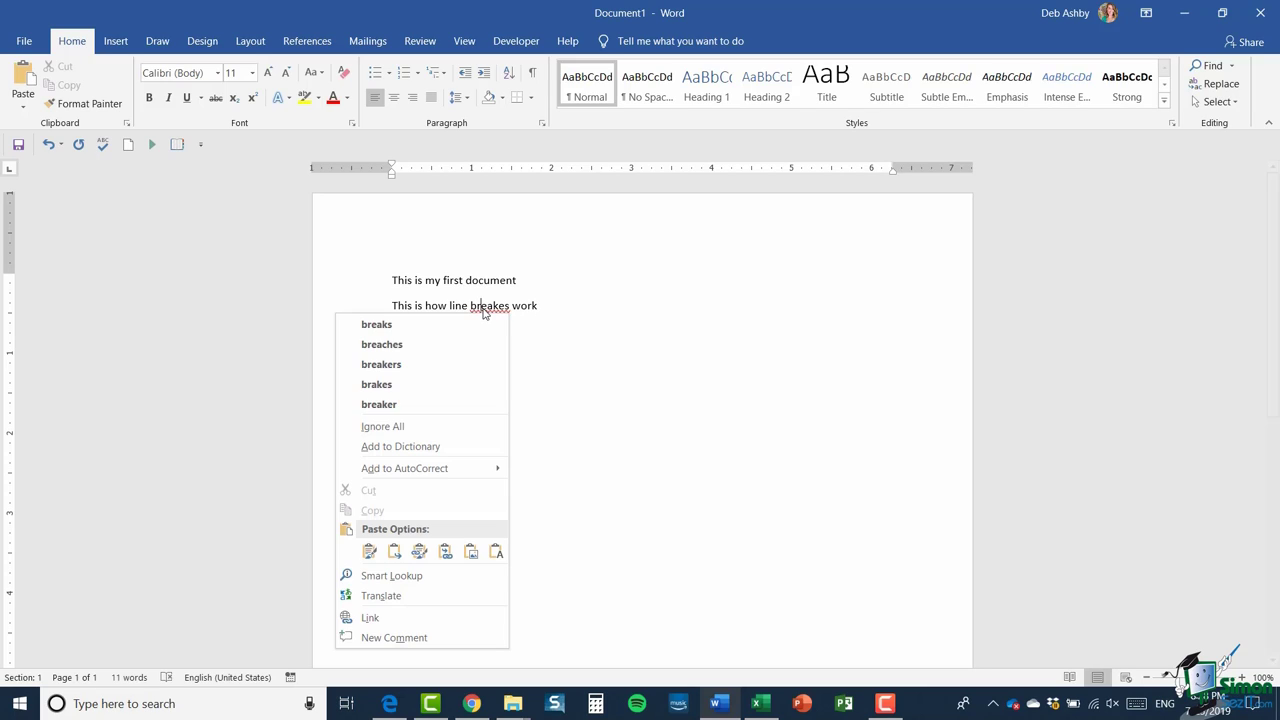
left_click(387, 326)
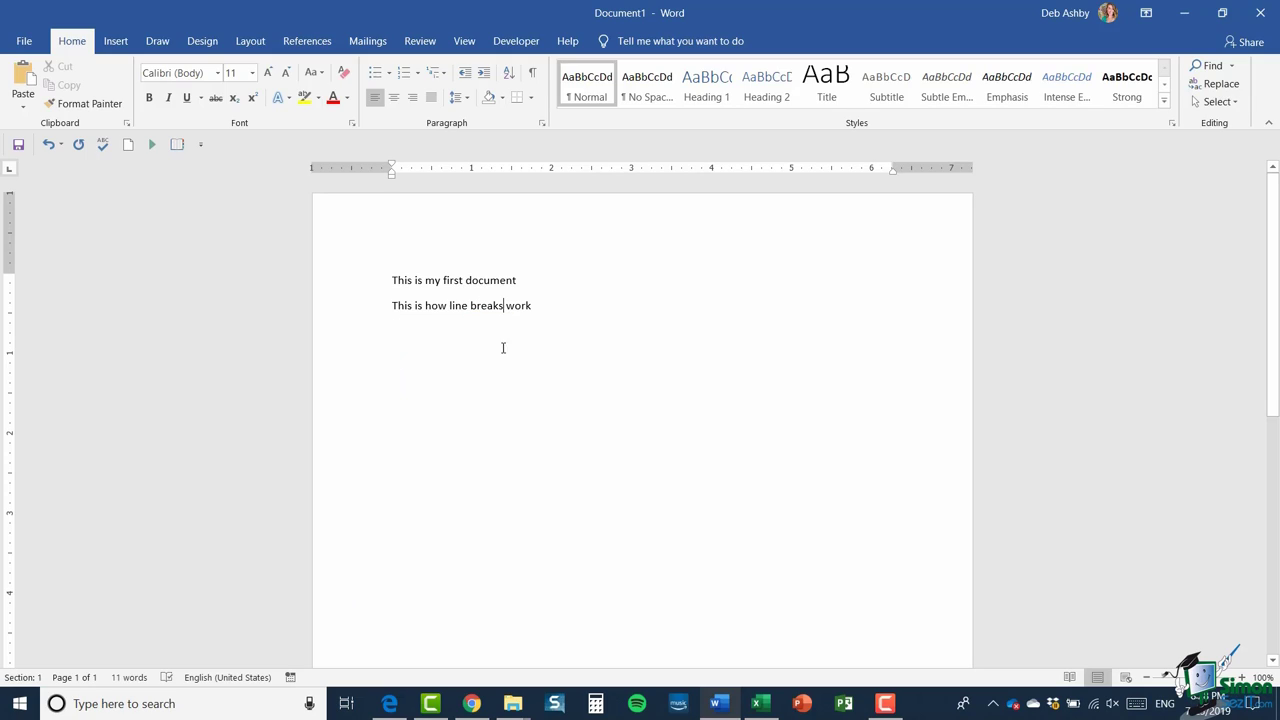
key("ctrl+Left")
key("ctrl+Left")
type(",")
key("Up")
Step: Accept the grammar fix removing the extra space after 'how,', then re-misspell and correct 'breaks'
right_click(439, 310)
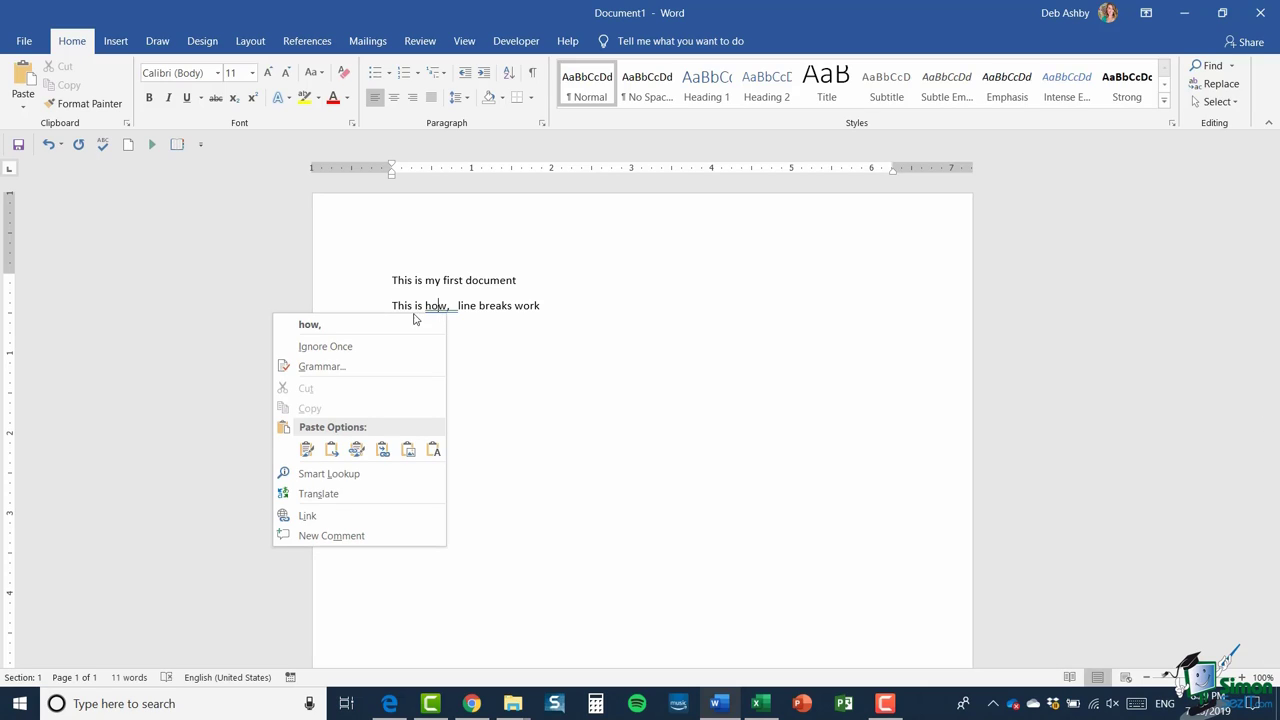
left_click(360, 326)
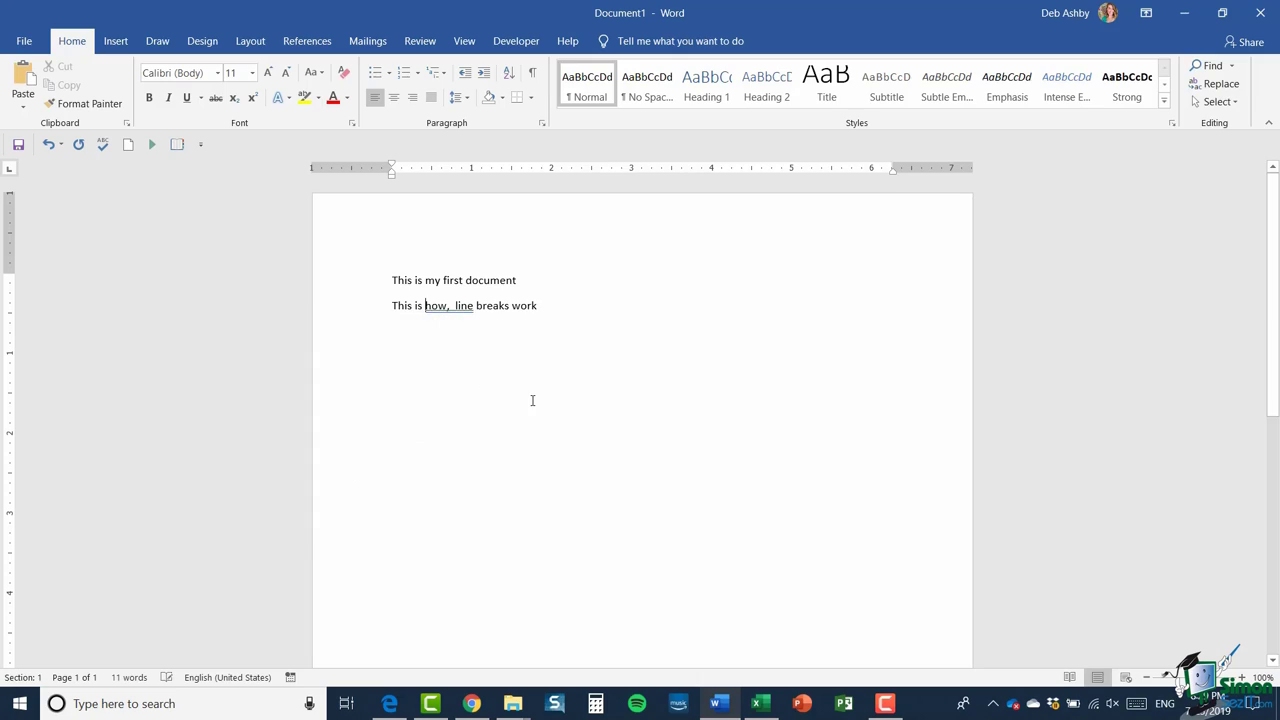
left_click(504, 310)
type("e")
left_click(558, 323)
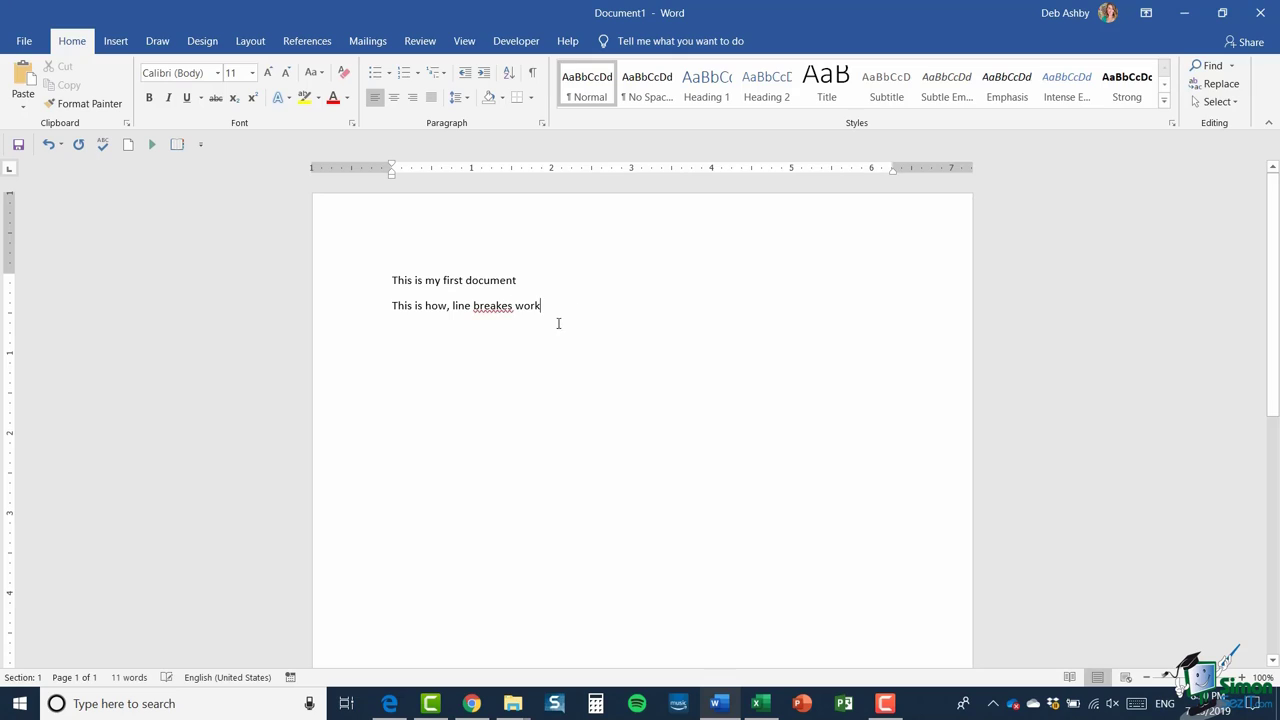
right_click(496, 307)
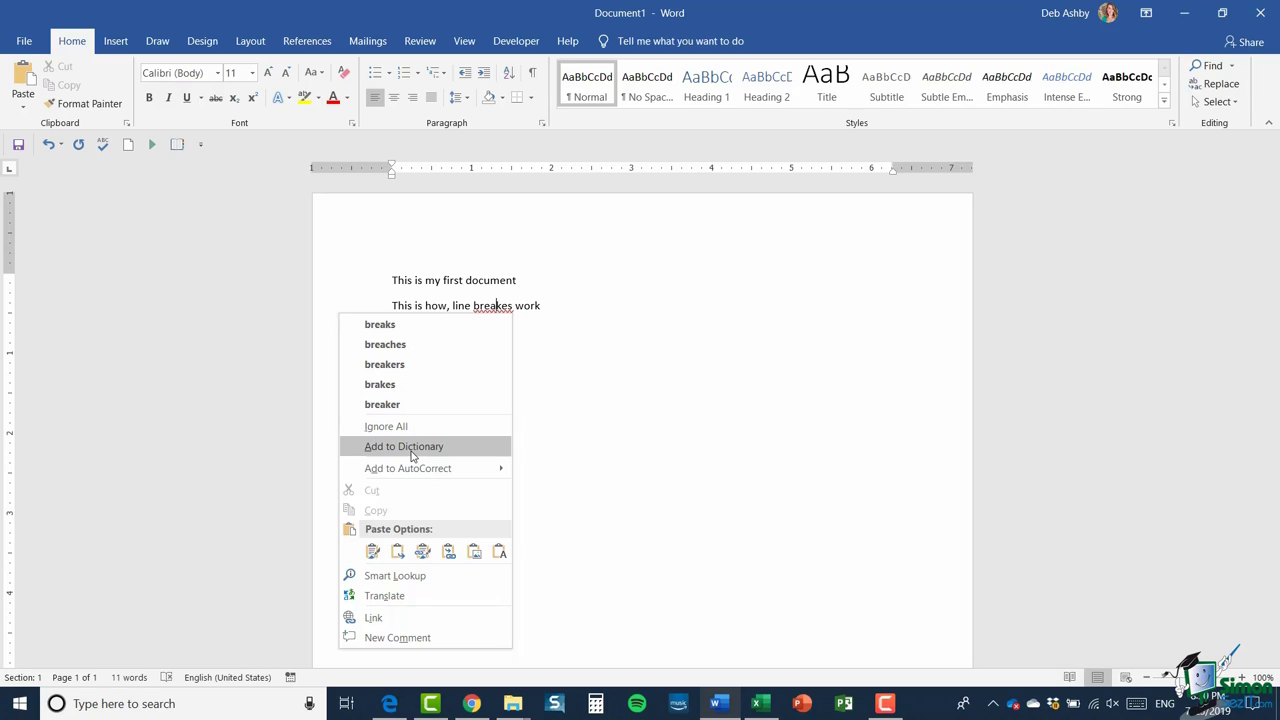
key("Up")
key("Up")
key("Up")
key("Up")
key("Up")
key("Return")
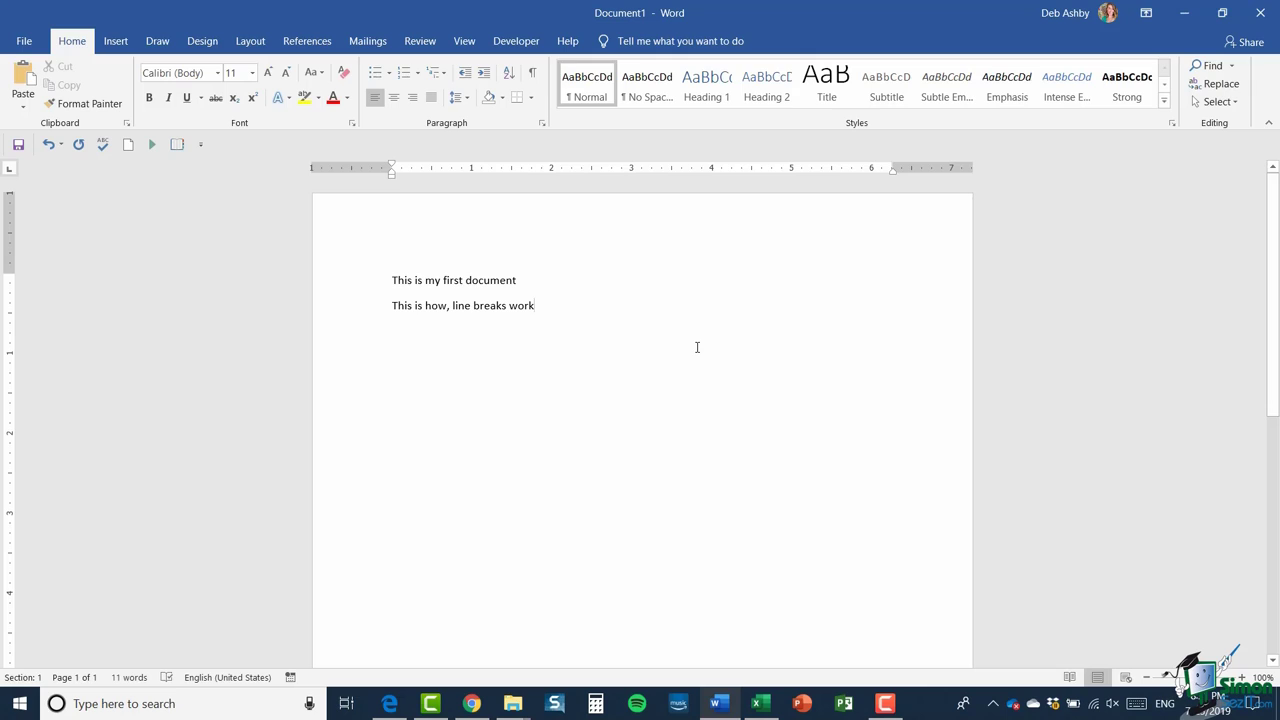
Step: Create a fresh blank Document2 through File > New
left_click(20, 44)
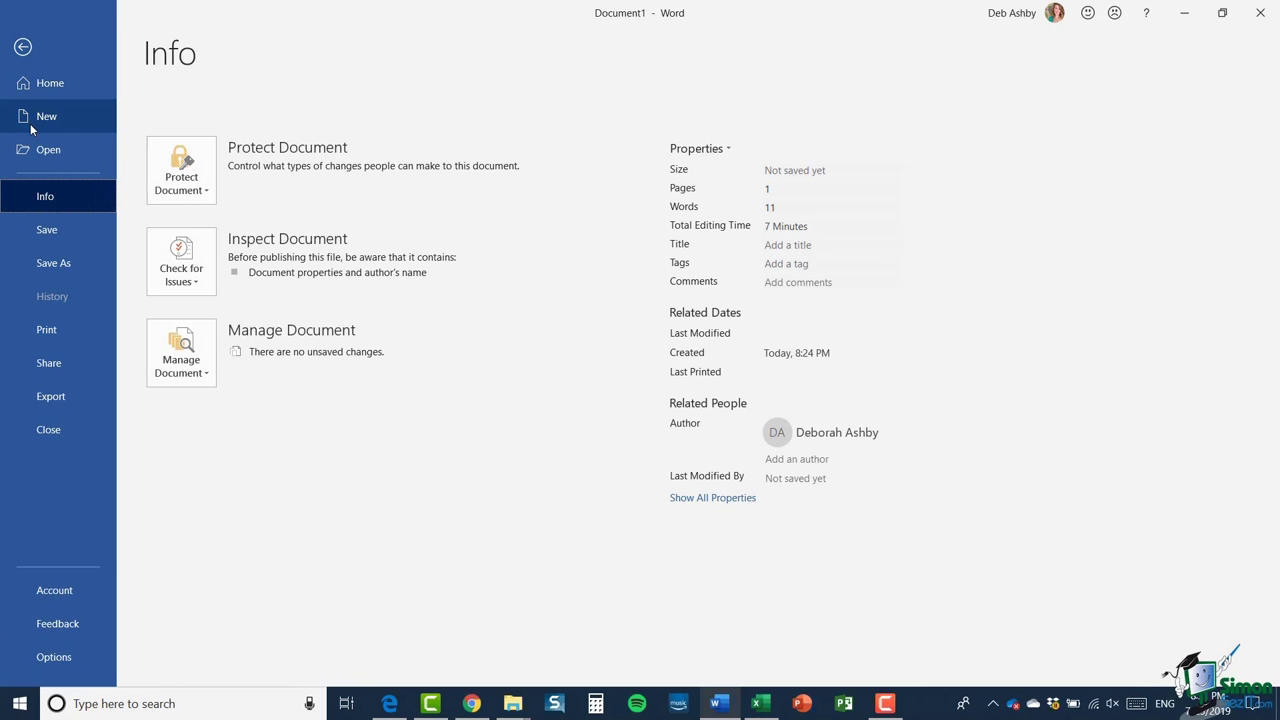
left_click(32, 126)
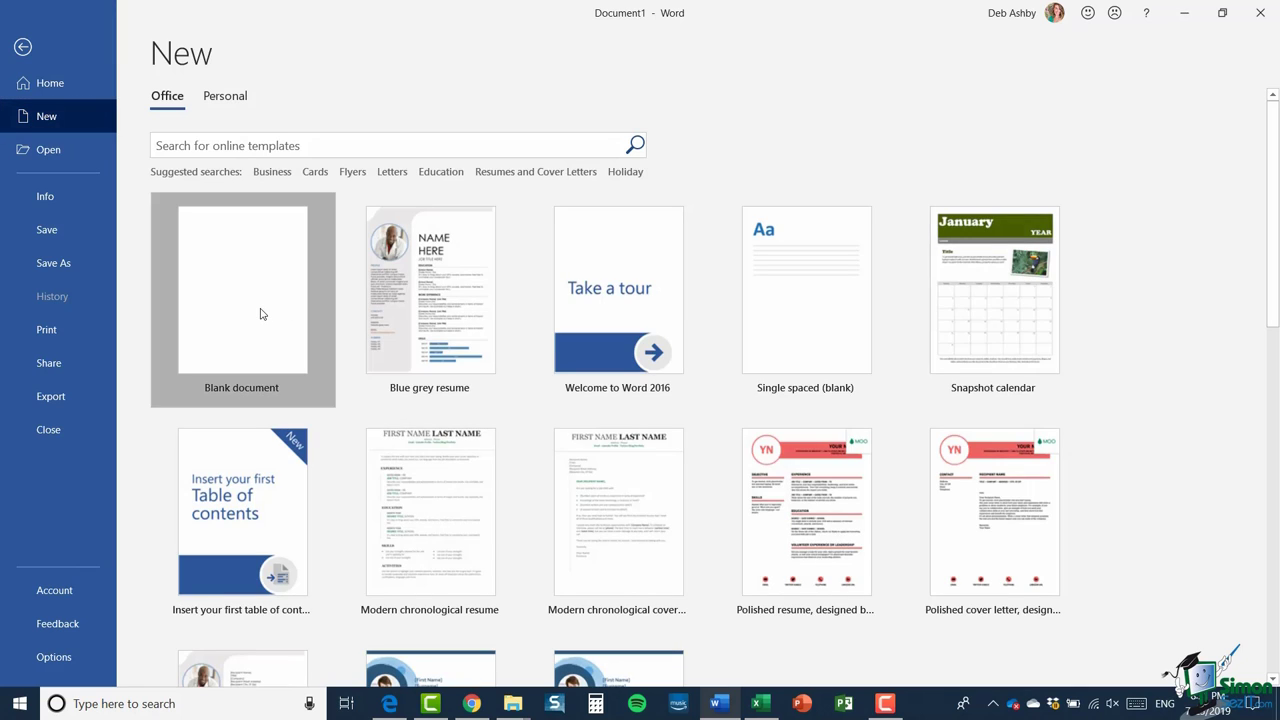
left_click(260, 314)
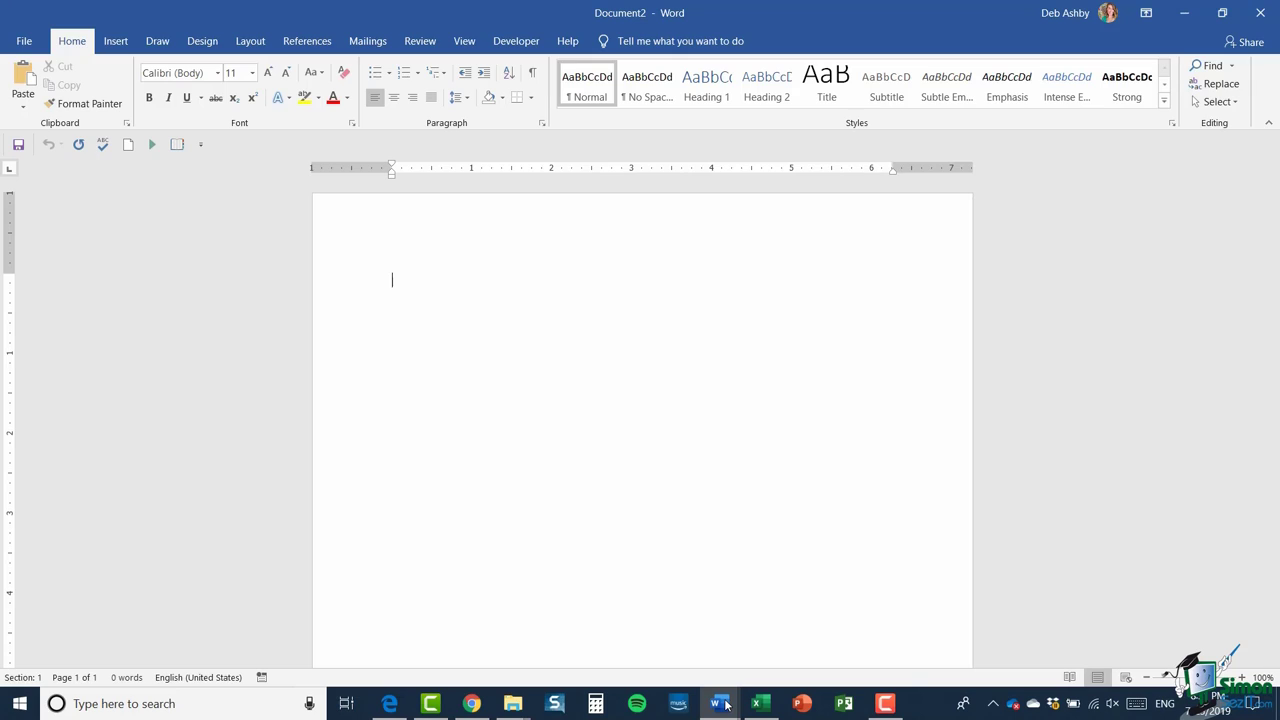
mouse_move(726, 705)
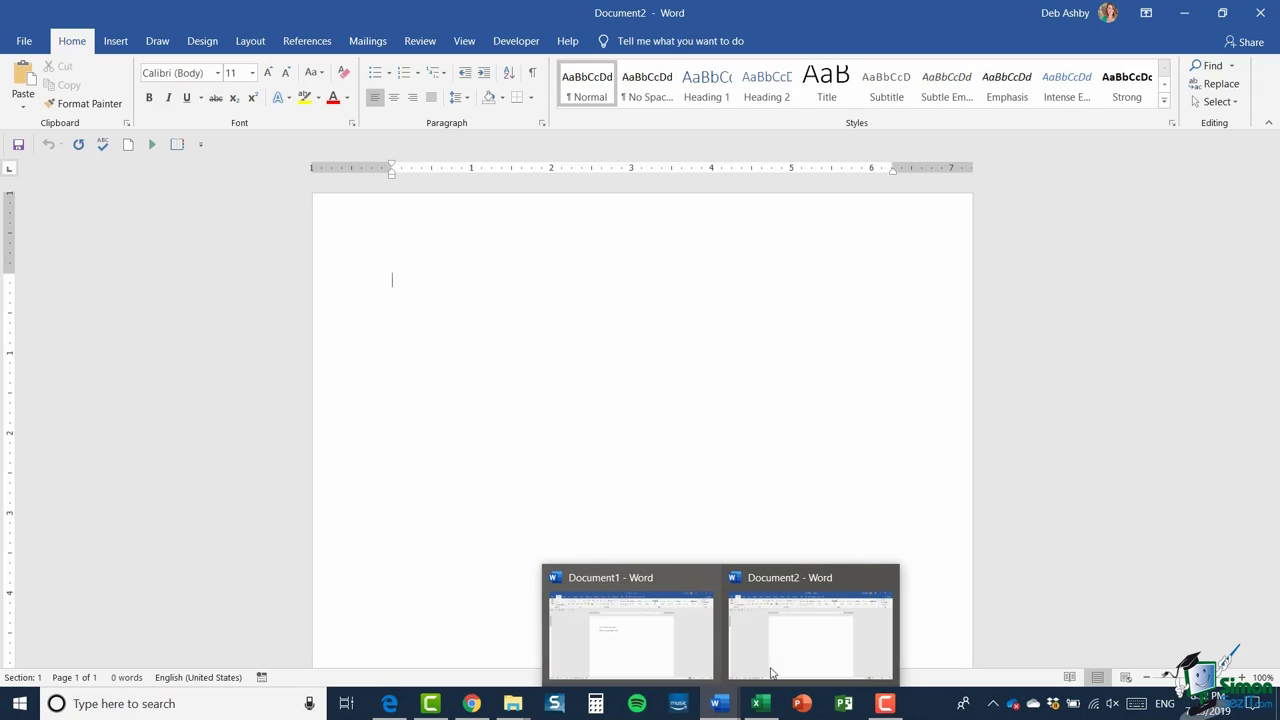
mouse_move(619, 636)
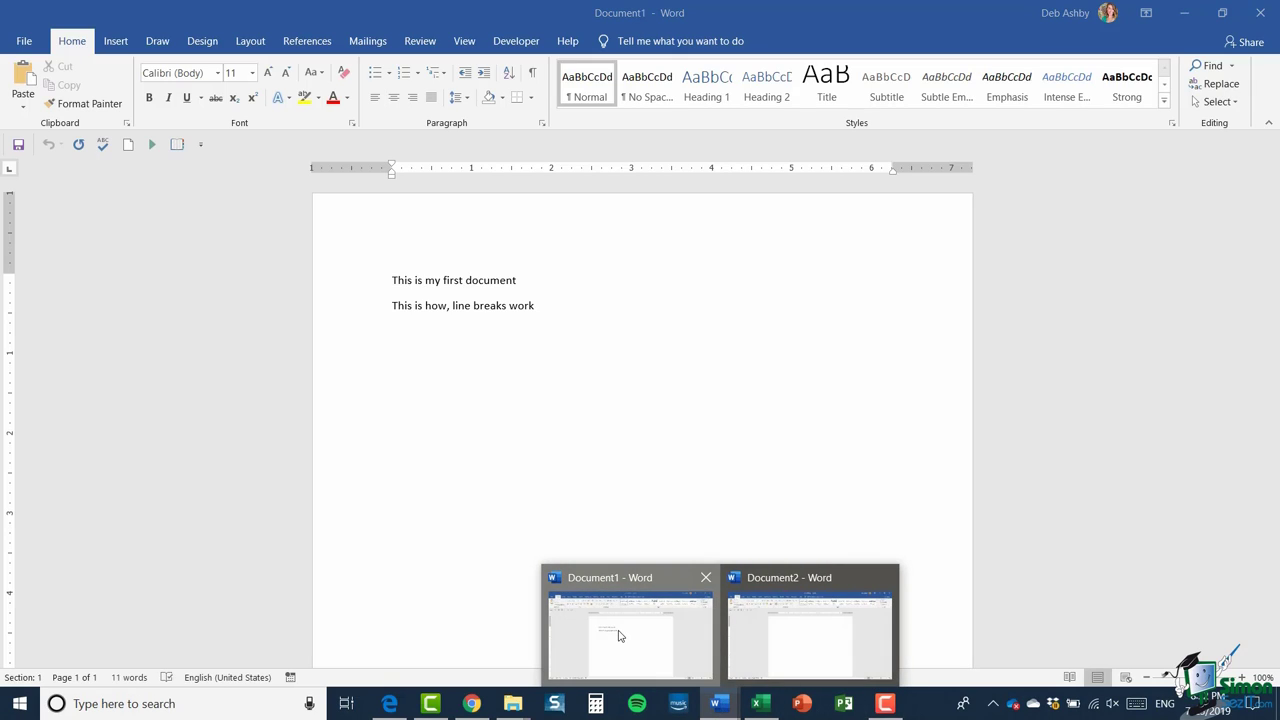
left_click(619, 636)
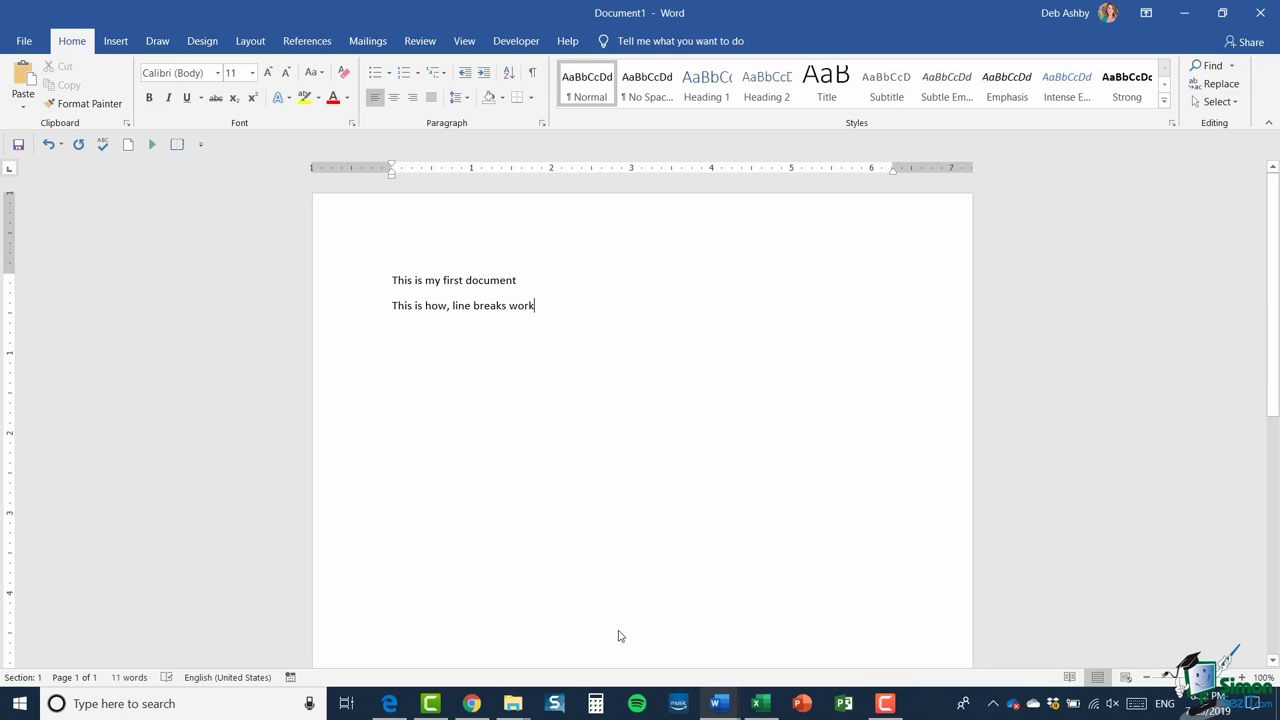
left_click(470, 42)
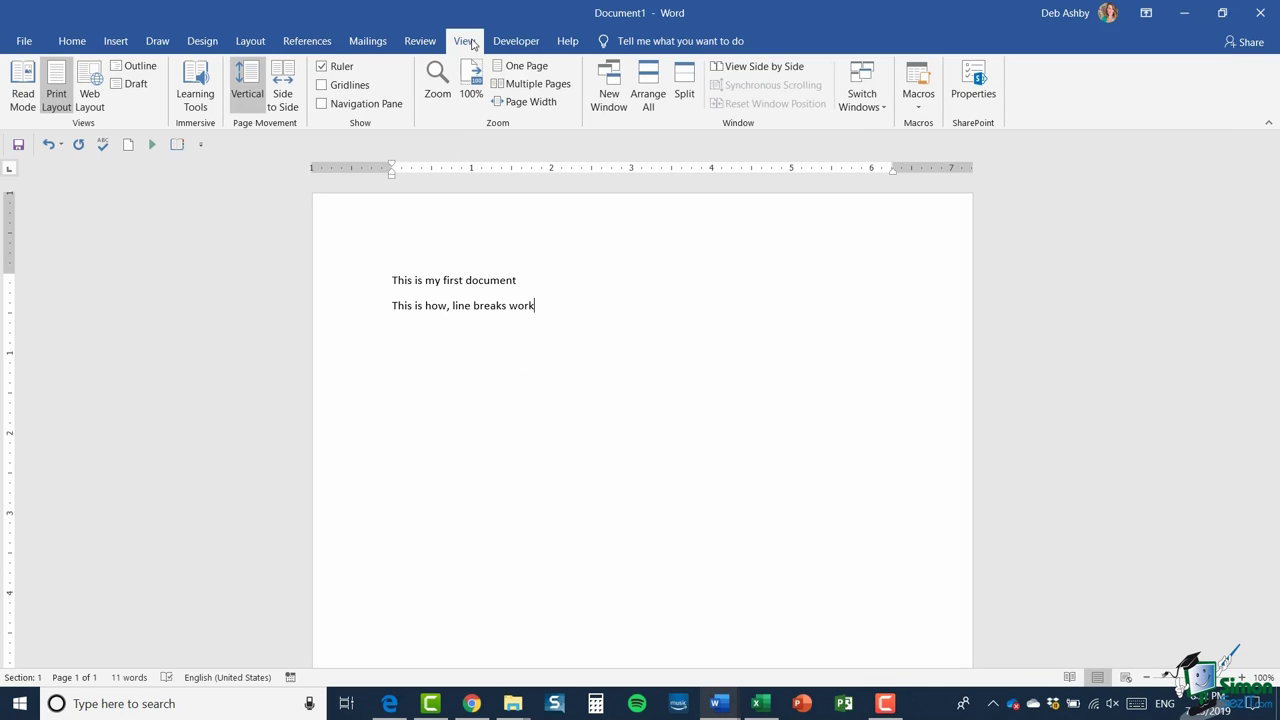
left_click(876, 106)
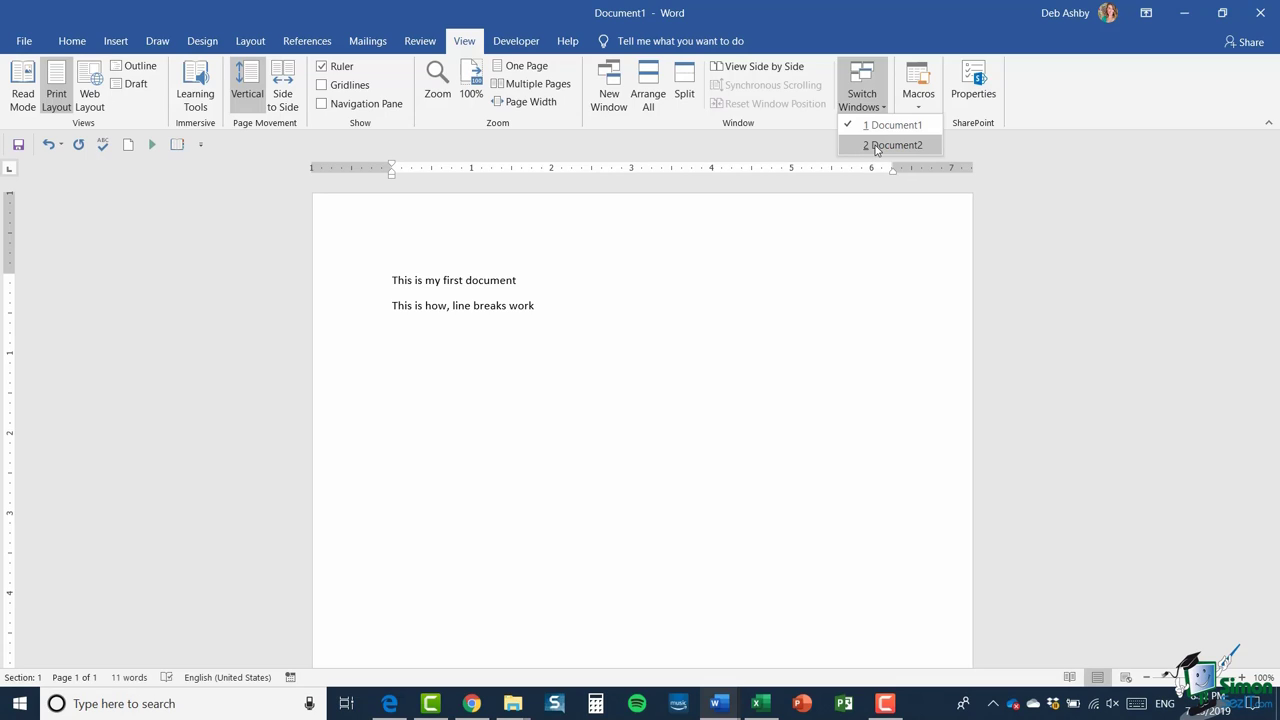
left_click(876, 146)
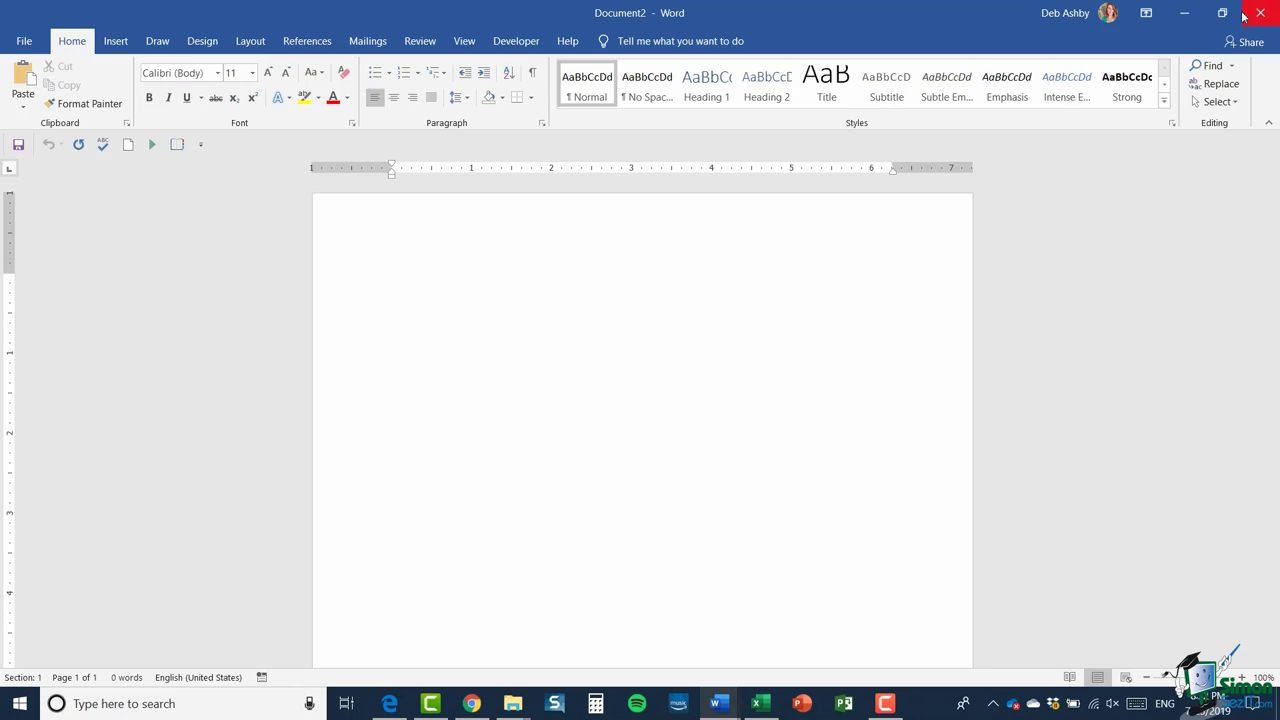
Step: Close Document2 from the File menu, leaving Document1 open
left_click(24, 41)
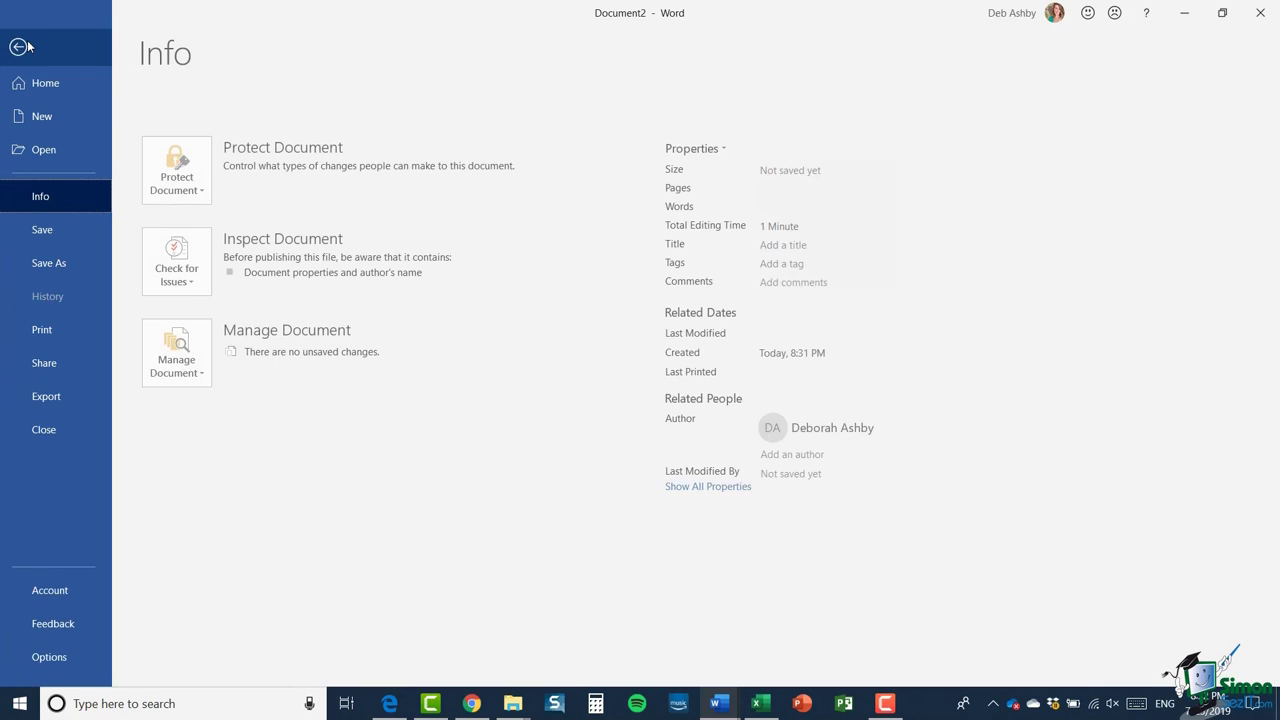
left_click(46, 433)
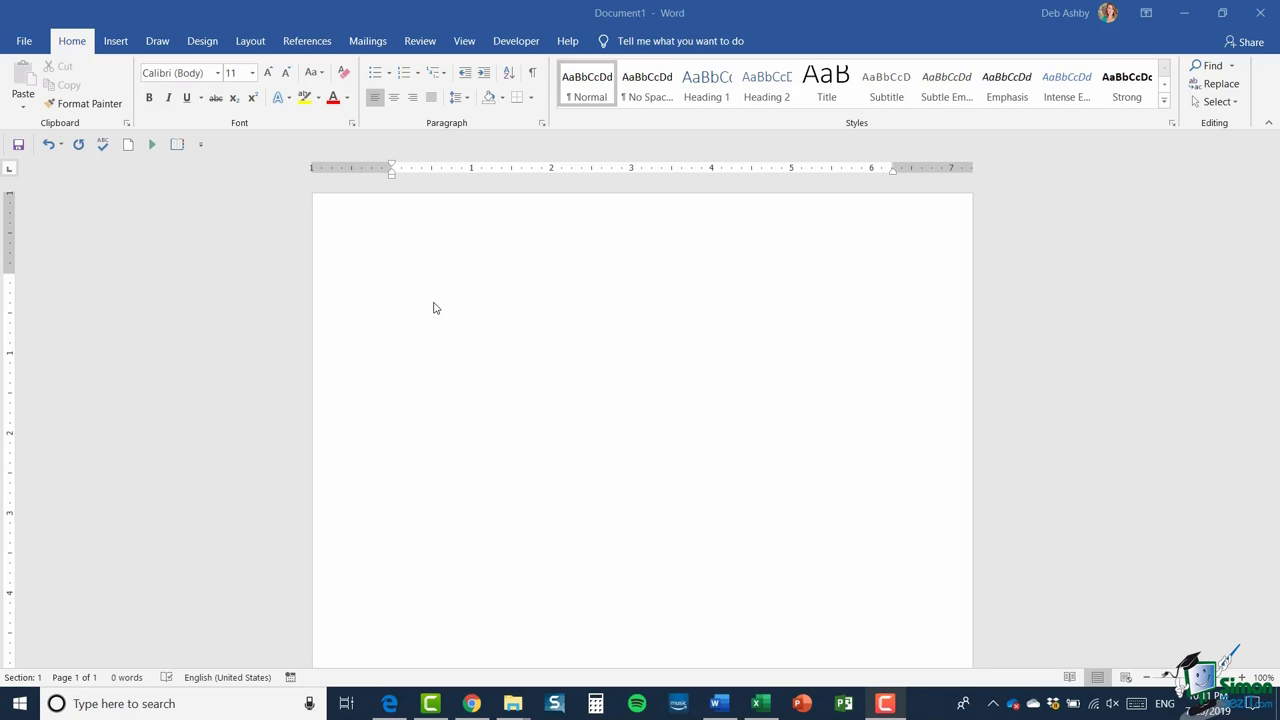
left_click(405, 291)
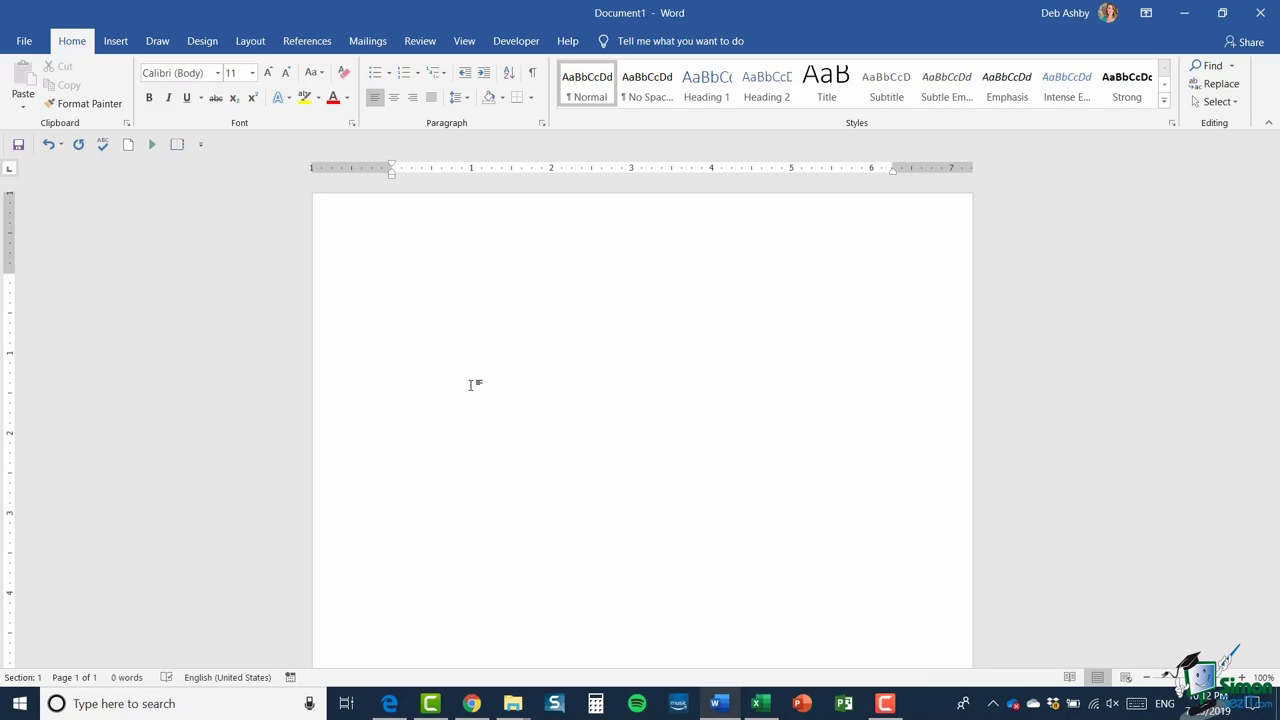
Step: Enter the date 'July 25, 2019' via AutoComplete and start a tabbed 'To:' line
type("July 2")
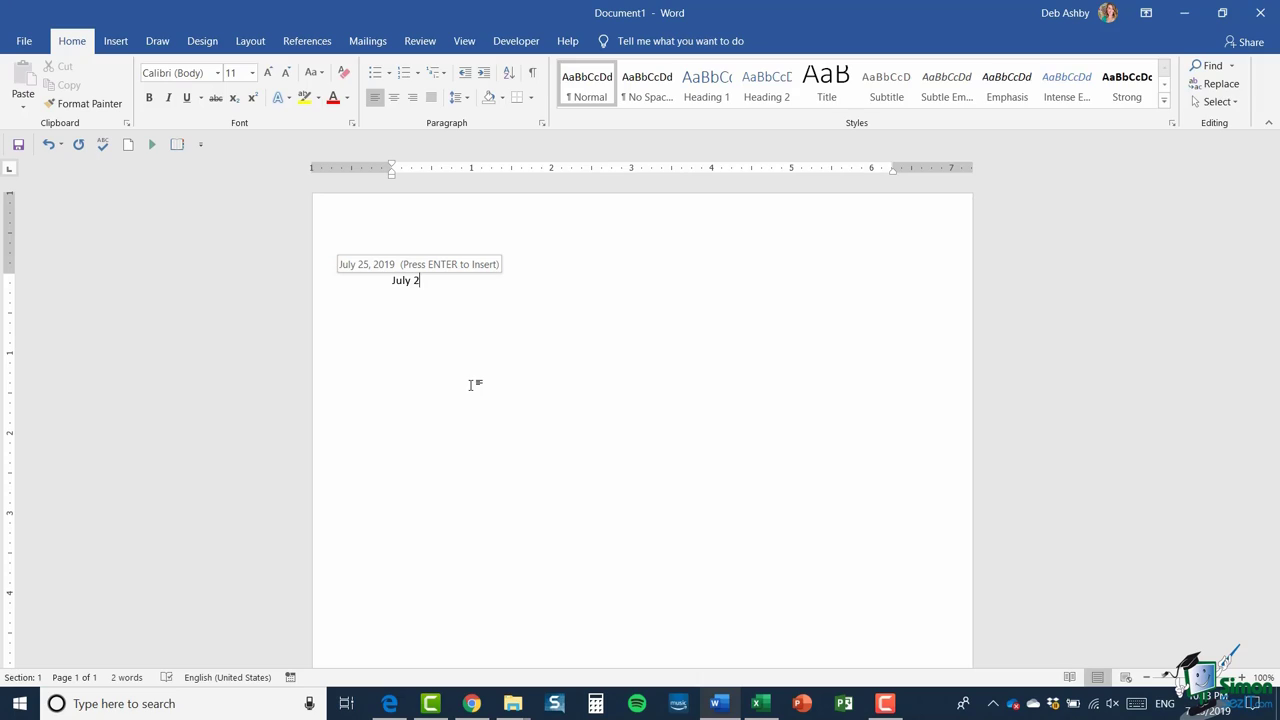
key("Return")
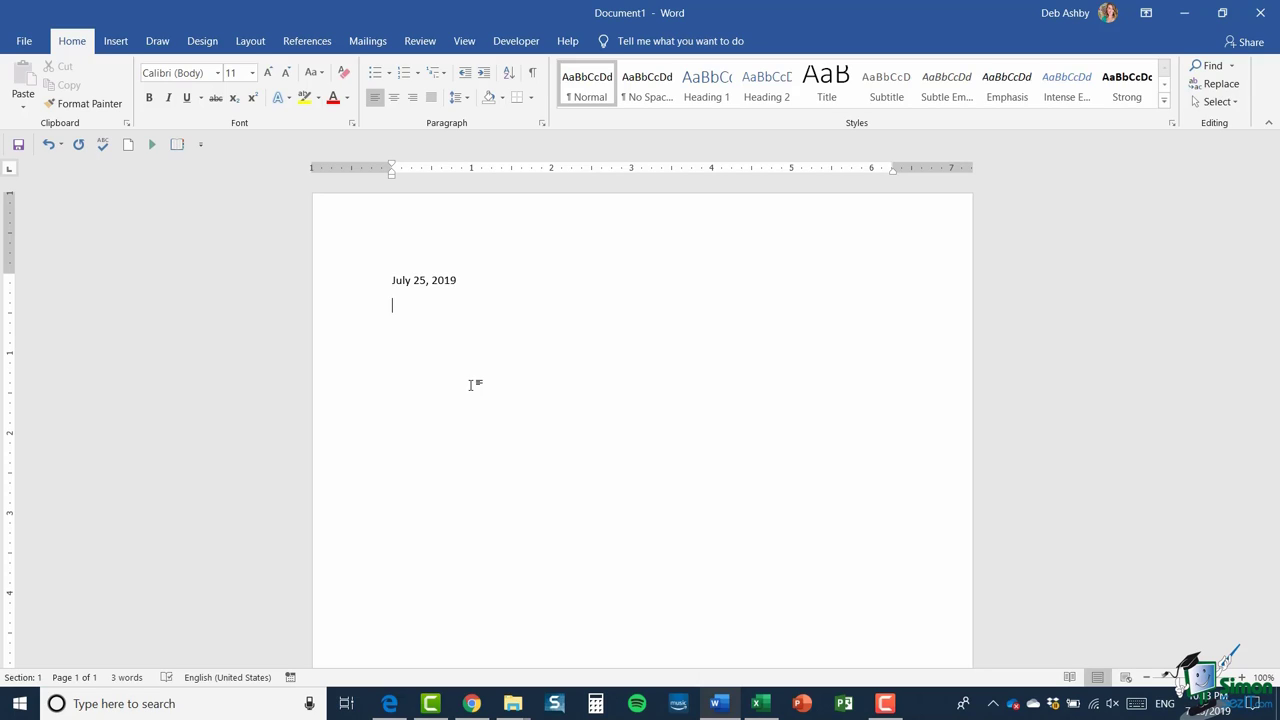
type("To:")
key("Tab")
Step: Type the recipient's name on the To: line, fixing a doubled first letter
type("AAdam")
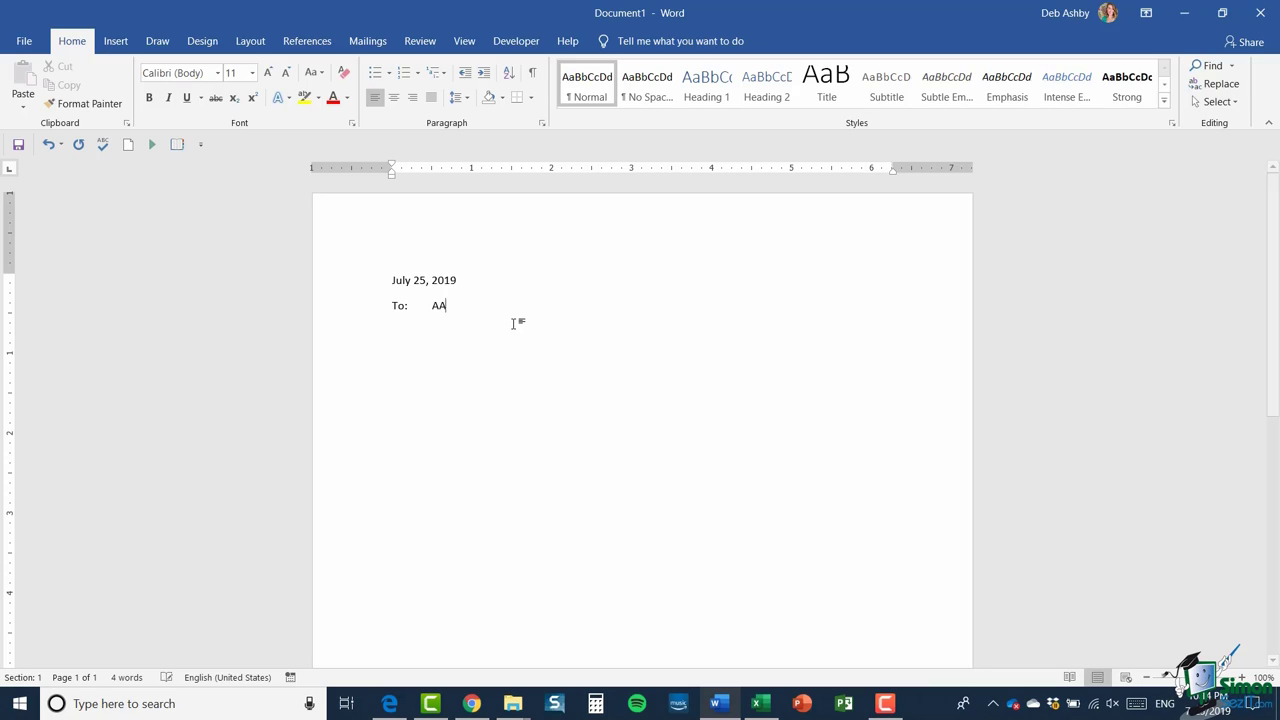
key("BackSpace")
key("BackSpace")
key("BackSpace")
key("BackSpace")
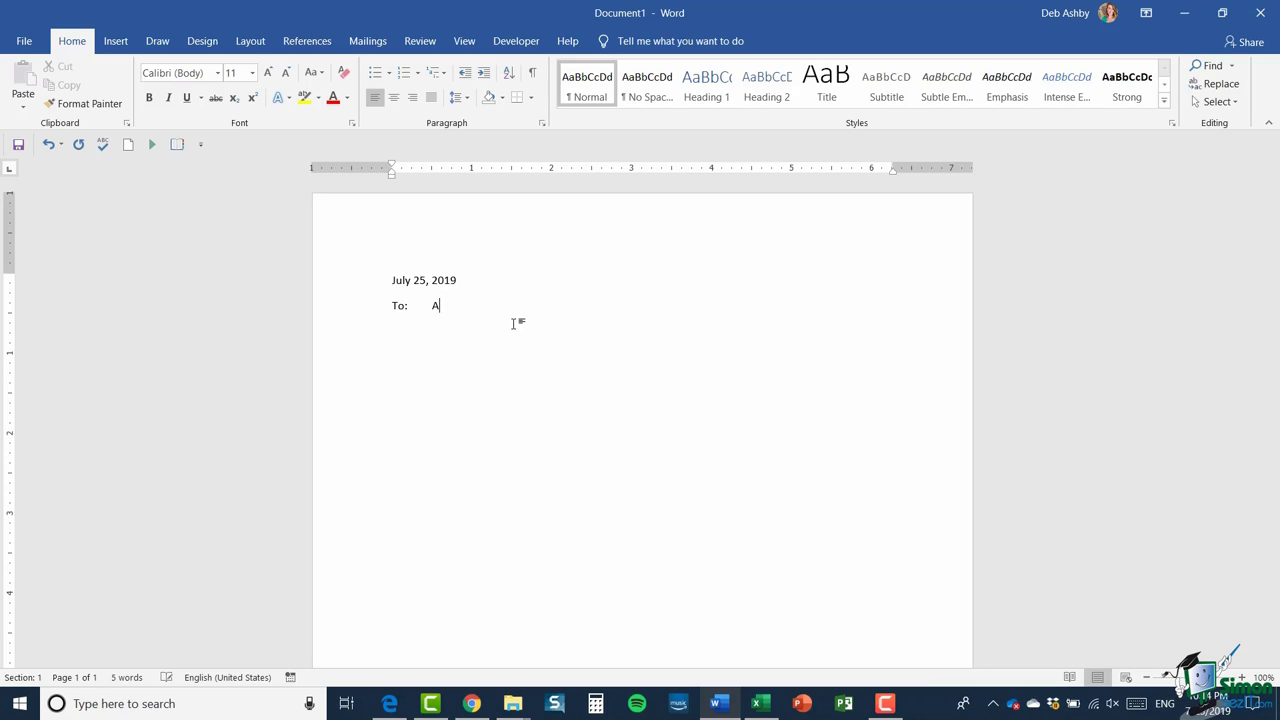
type("dam")
key("Return")
Step: Add a 'From:' line with the sender's name tab-aligned, and begin a new body line
type("From:")
key("Tab")
type("Deborah")
key("Return")
key("Return")
Step: Type the body asking the reader to call Mr (the named contact) to check their order, out of stock until next week
type("Call Mr Jones")
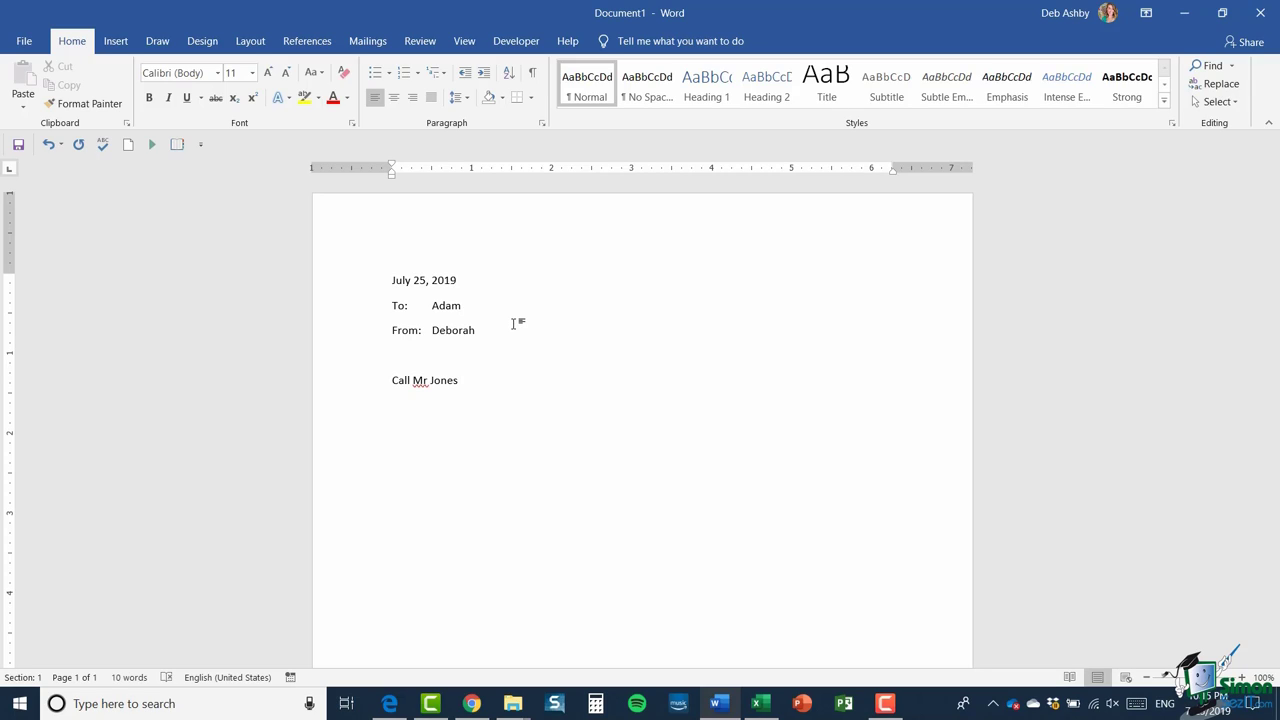
type(" to check your p")
type("rder")
type(". The item you")
type(" wnat")
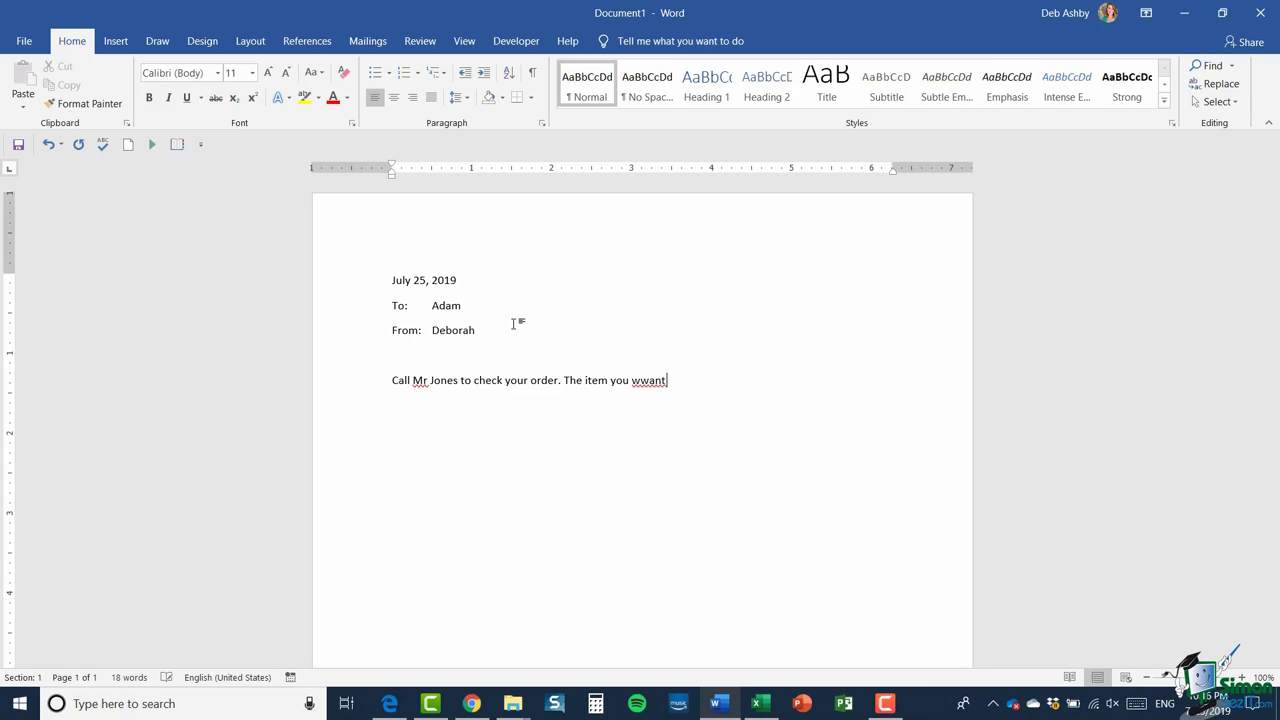
key("BackSpace")
key("BackSpace")
key("BackSpace")
type("ant is out of sto")
key("BackSpace")
key("BackSpace")
type("tock and will not ")
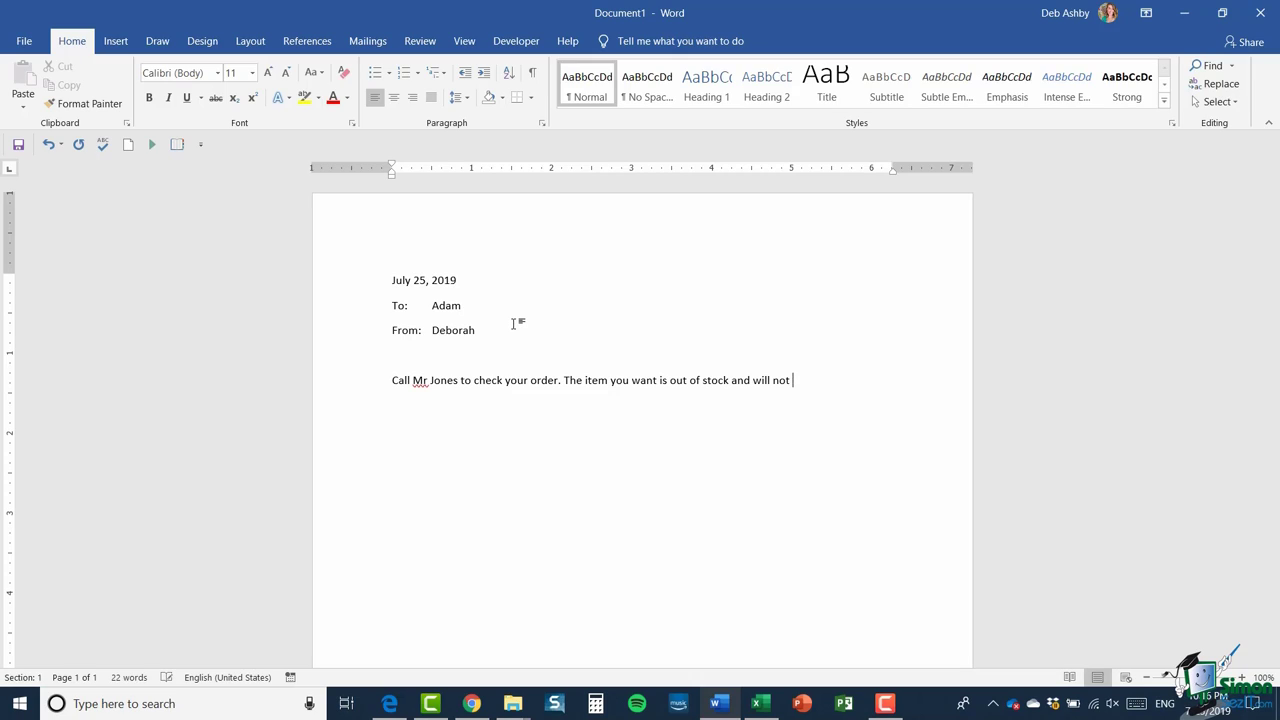
type("be avai")
key("BackSpace")
key("BackSpace")
key("BackSpace")
key("BackSpace")
type("available ")
type("to order until ")
type("next")
key("BackSpace")
key("BackSpace")
key("BackSpace")
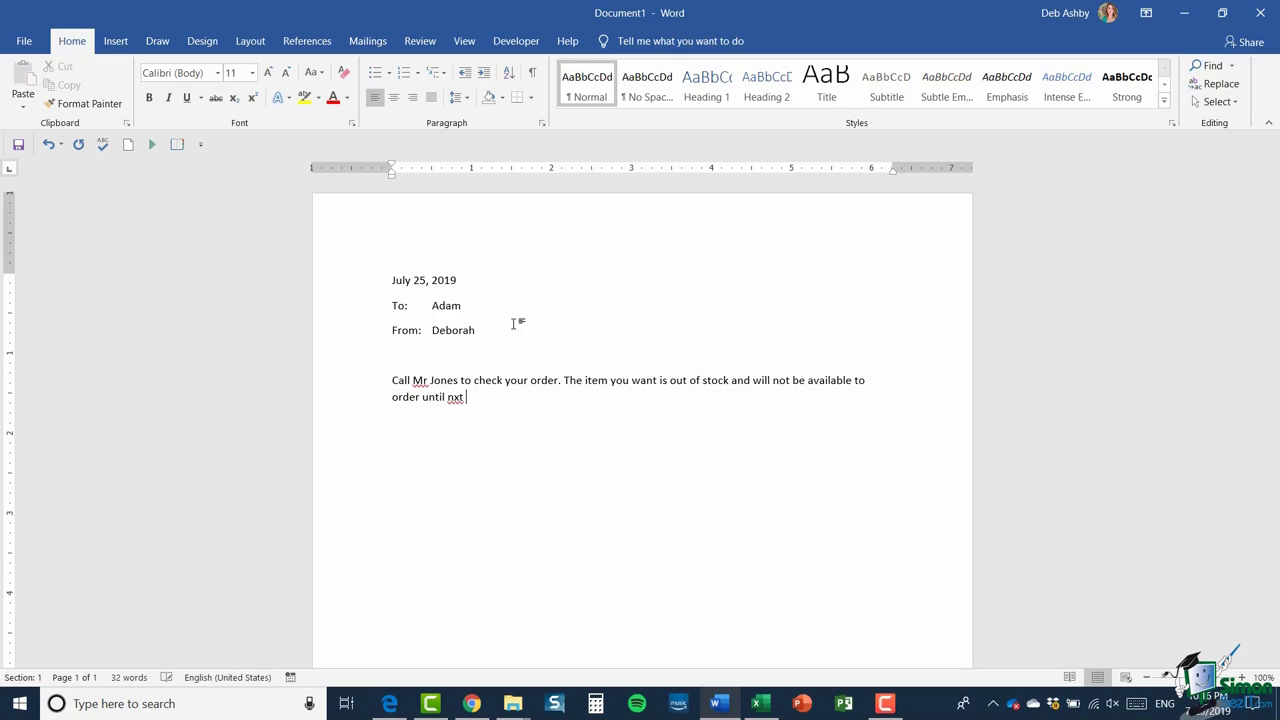
type("ext week.")
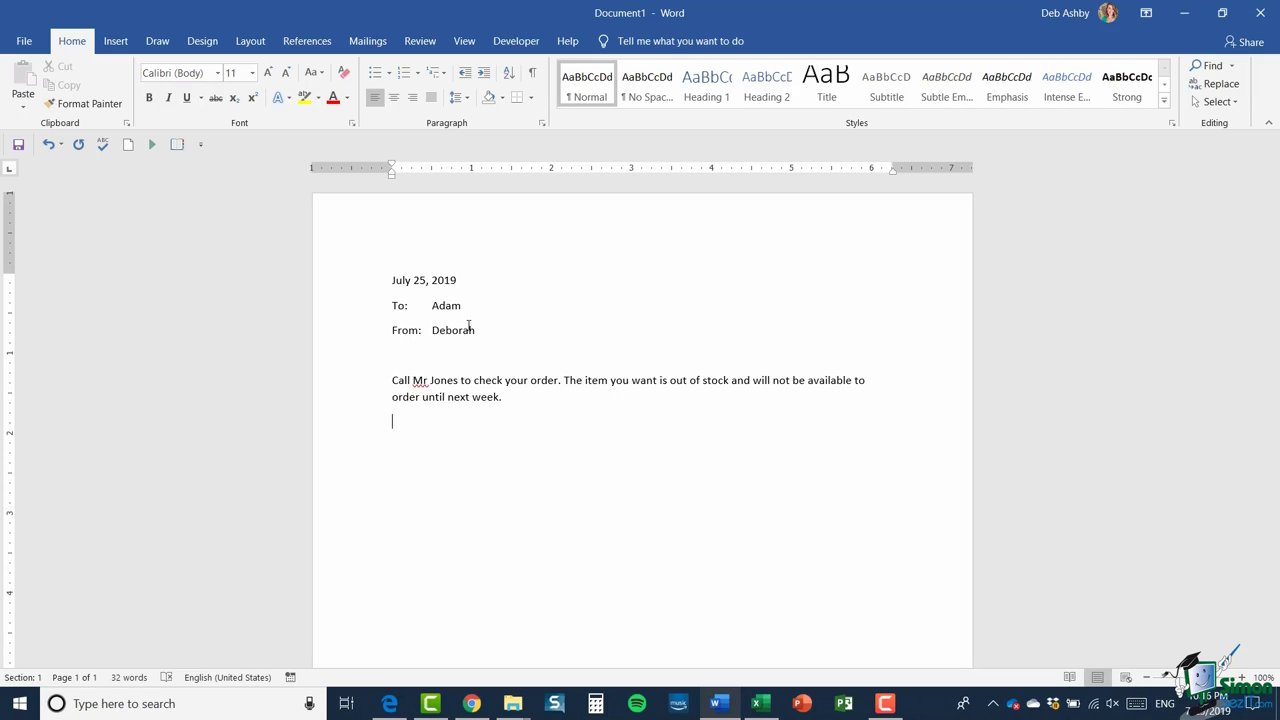
Step: Replace the flagged 'Mr' with the spelling suggestion 'Mr.', then return to the paragraph's end
right_click(414, 382)
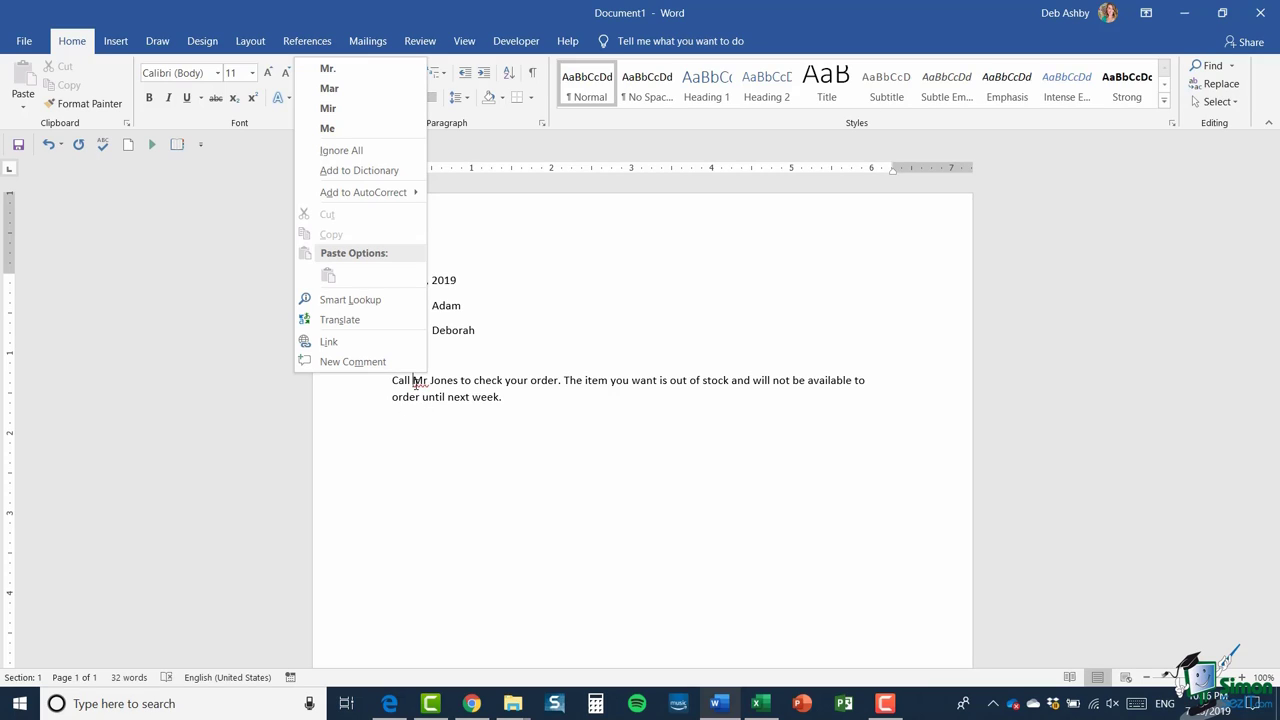
left_click(352, 72)
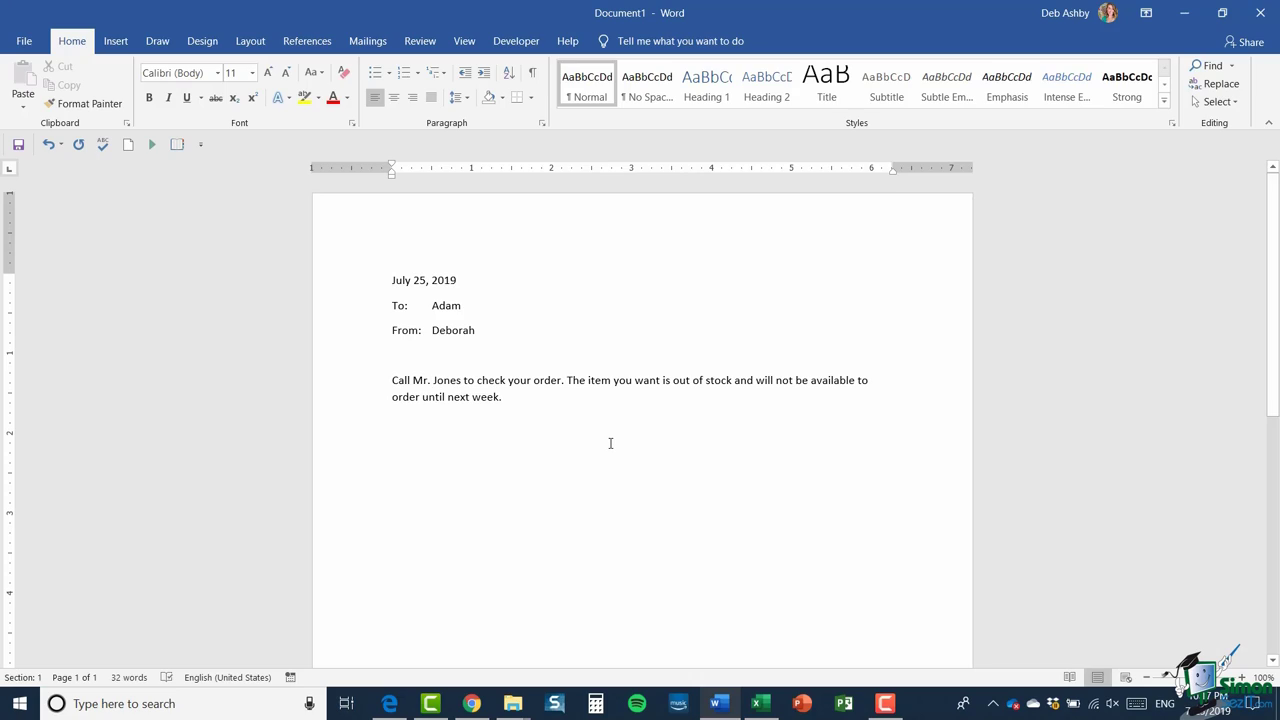
left_click(529, 397)
Step: Add a new paragraph: 'If you have any more questions, please call me.'
key("Return")
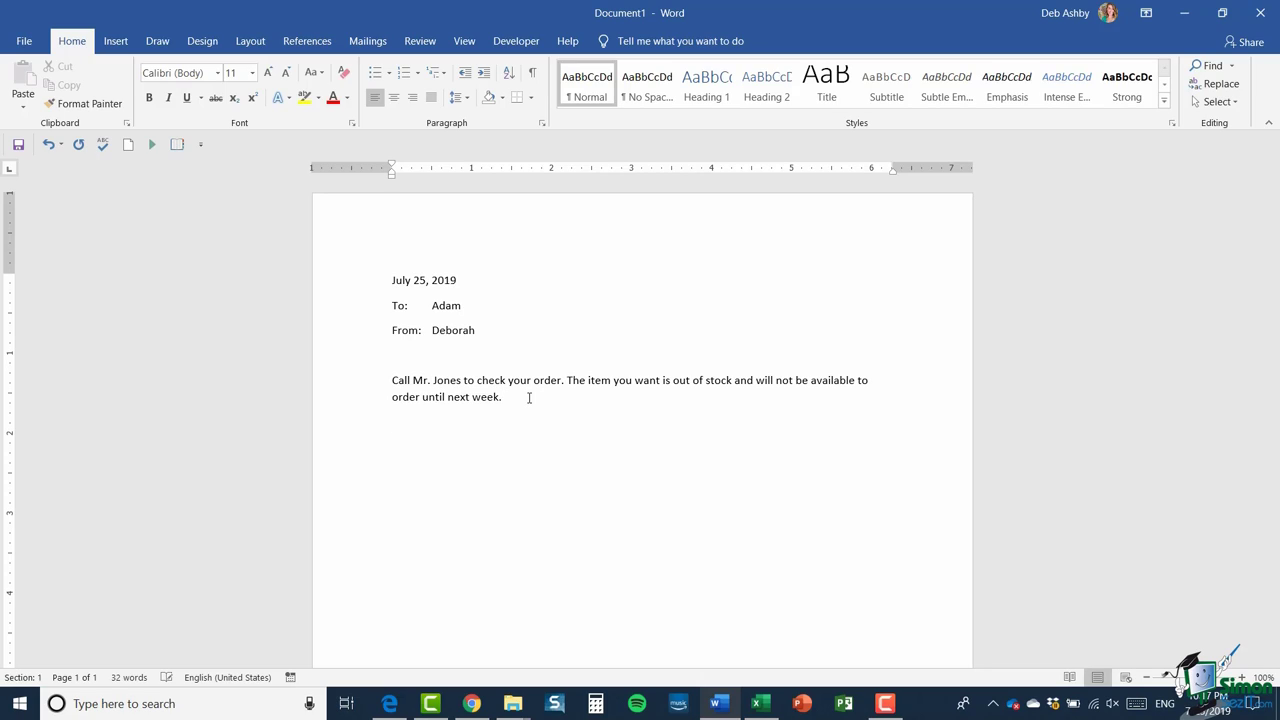
type("If you have any")
key("BackSpace")
key("BackSpace")
key("BackSpace")
type("any more queestions")
key("BackSpace")
key("BackSpace")
key("BackSpace")
key("BackSpace")
key("BackSpace")
key("BackSpace")
key("BackSpace")
type("stions, please ca")
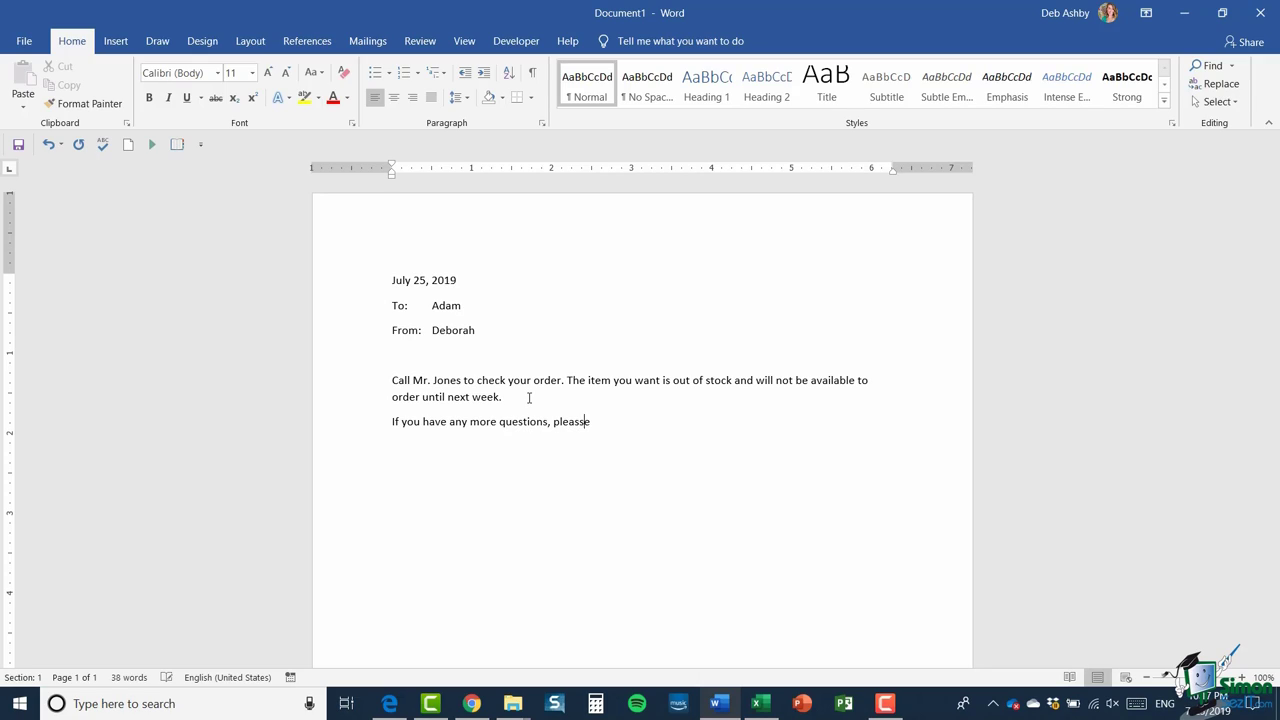
type("ll me.")
Step: Add the sign-off 'Regards,' followed by the sender's name
key("Return")
key("Return")
type("Regr")
key("BackSpace")
type("ards, Deborah")
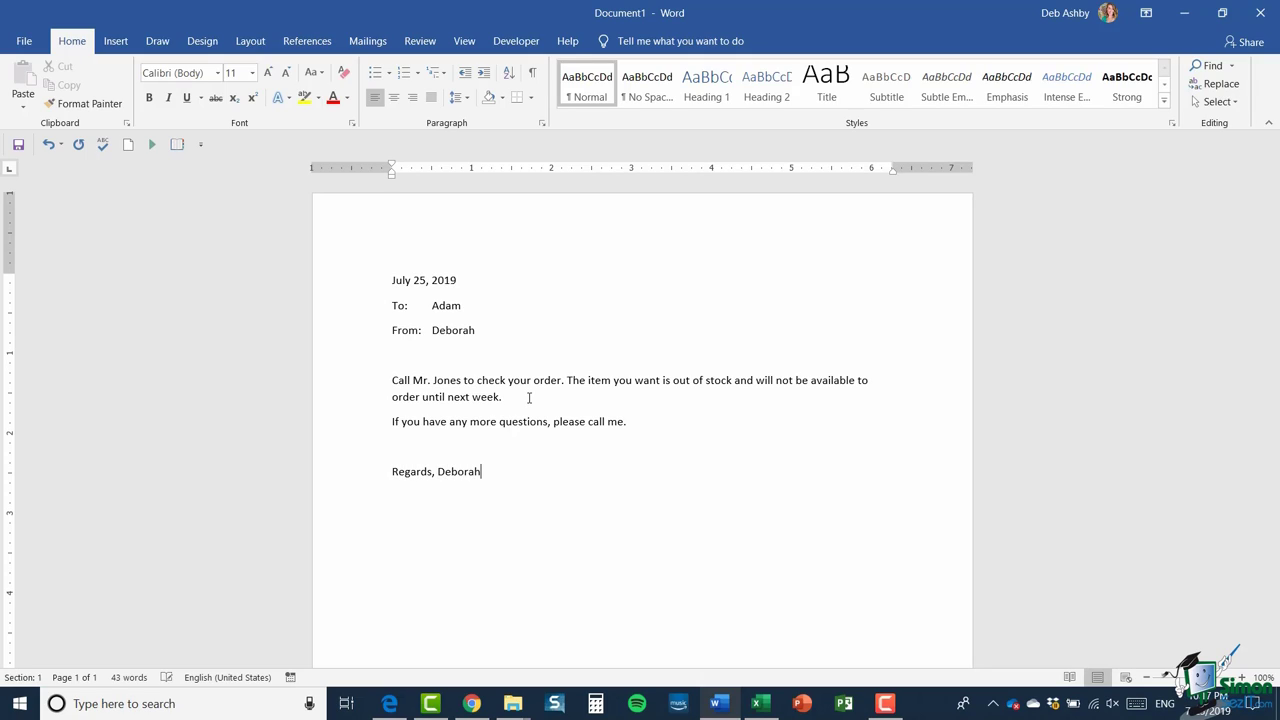
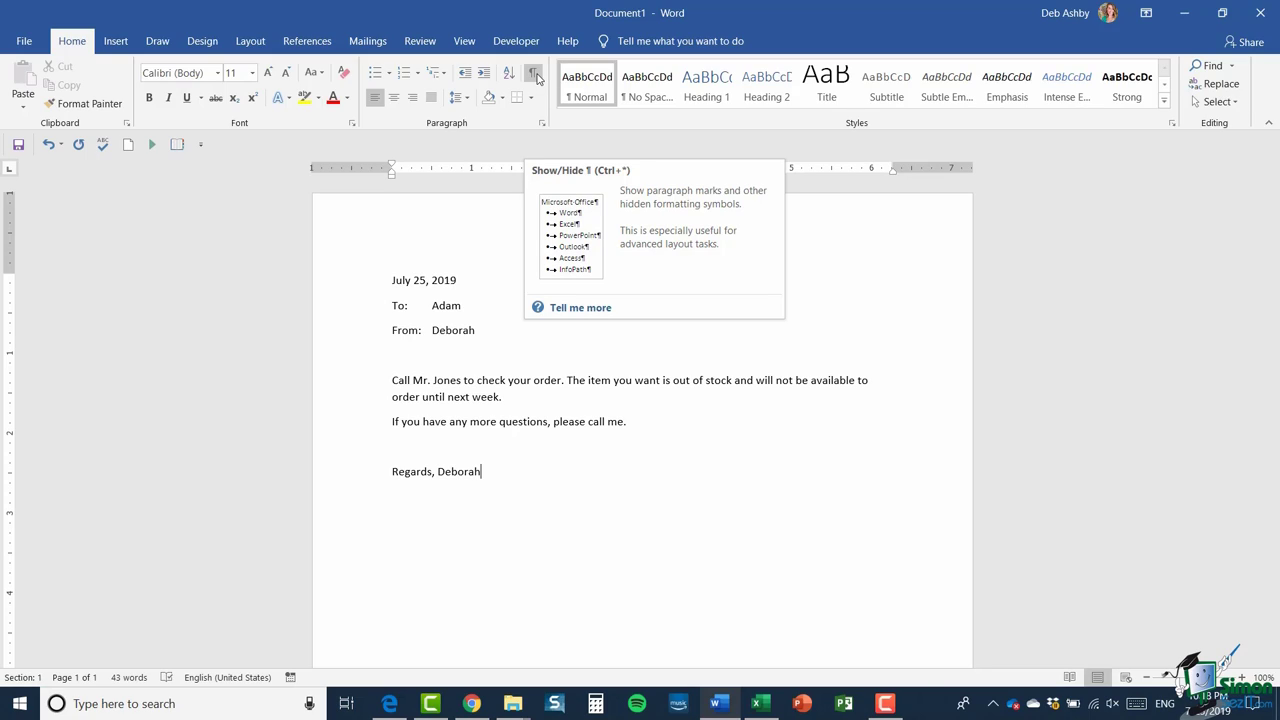
Step: Show the formatting marks to inspect the memo's final empty paragraph, then hide them again
left_click(534, 74)
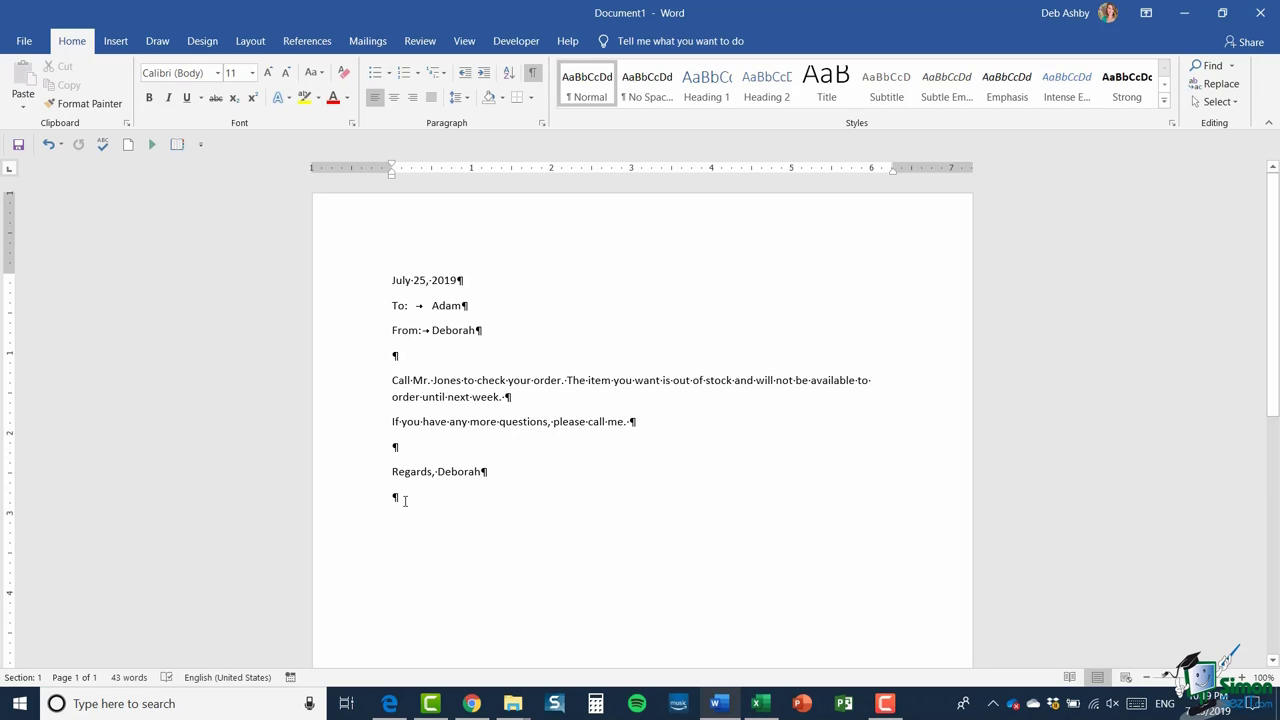
left_click(405, 500)
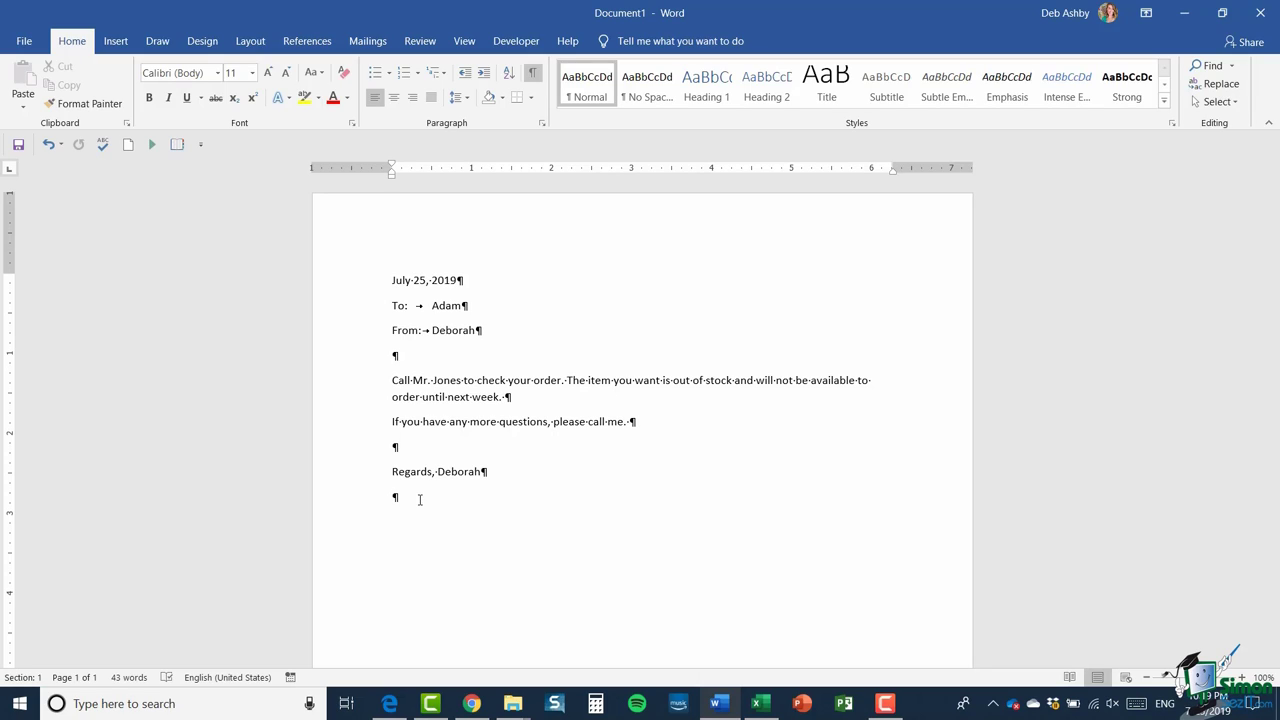
left_click(533, 74)
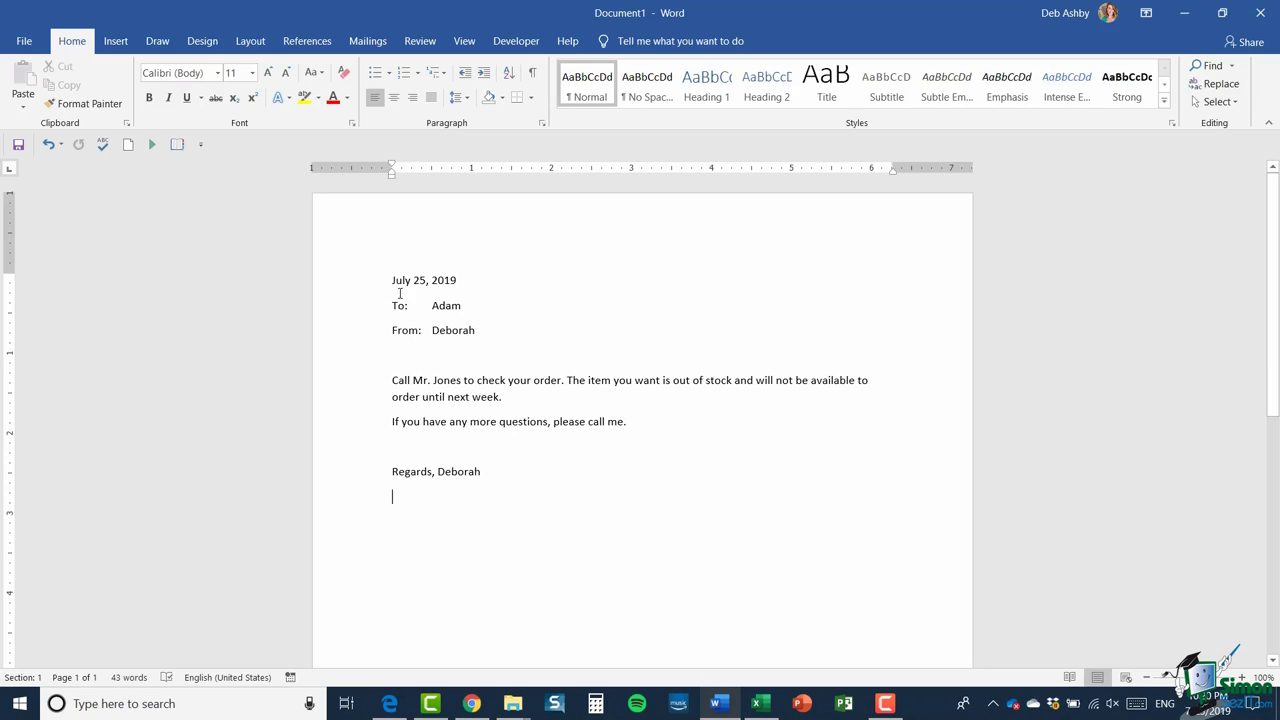
Step: Select the whole memo and preview the line spacing choices, closing them unchanged
left_click(469, 305)
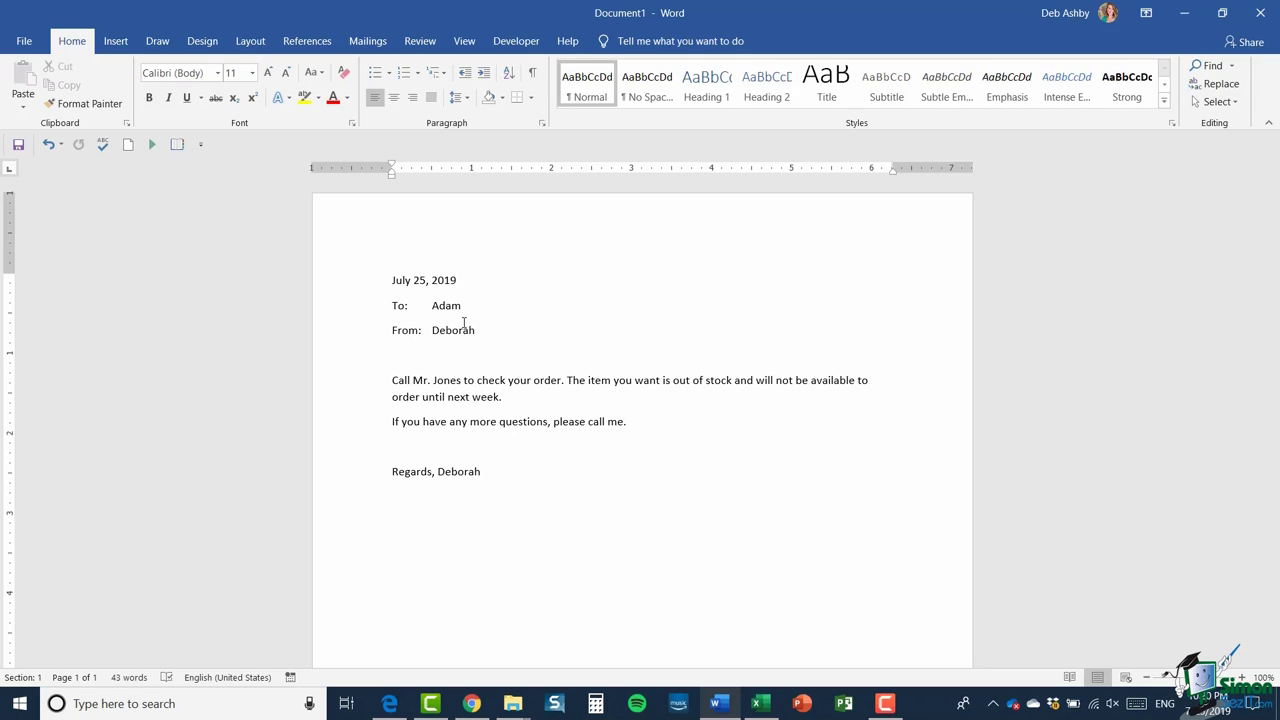
left_click(466, 381)
key("ctrl+a")
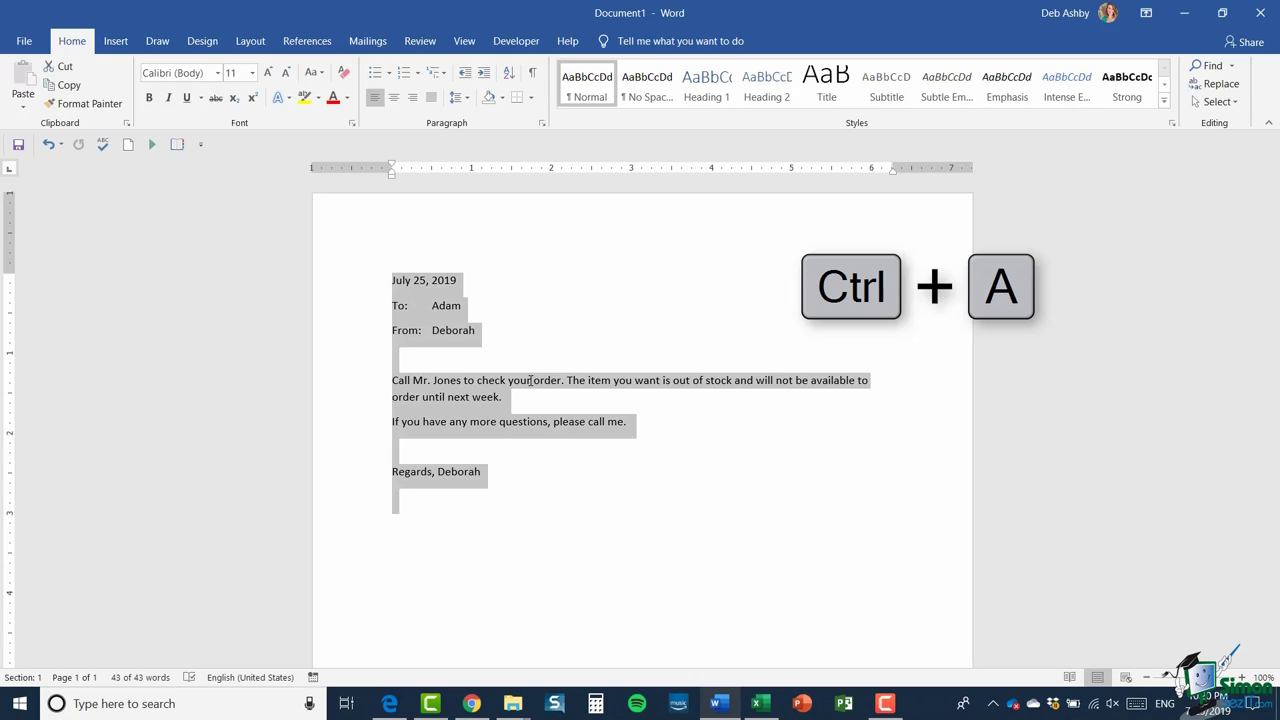
left_click(467, 98)
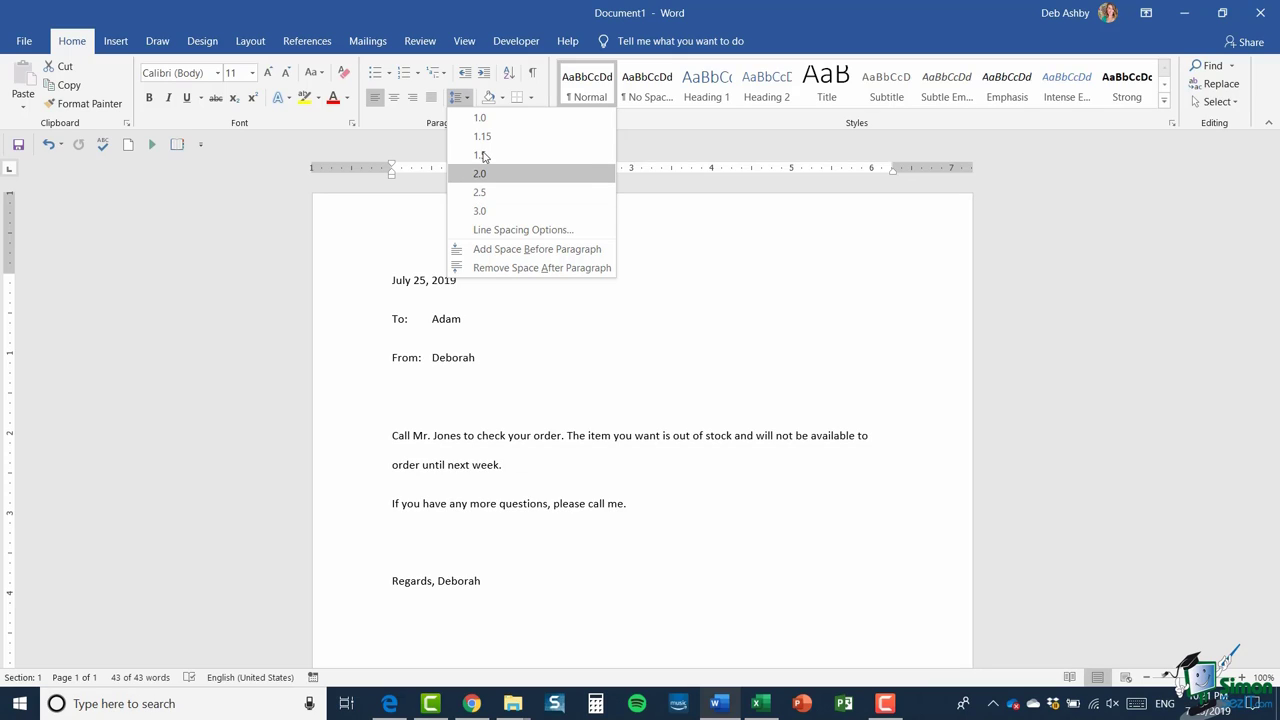
left_click(764, 260)
left_click(444, 388)
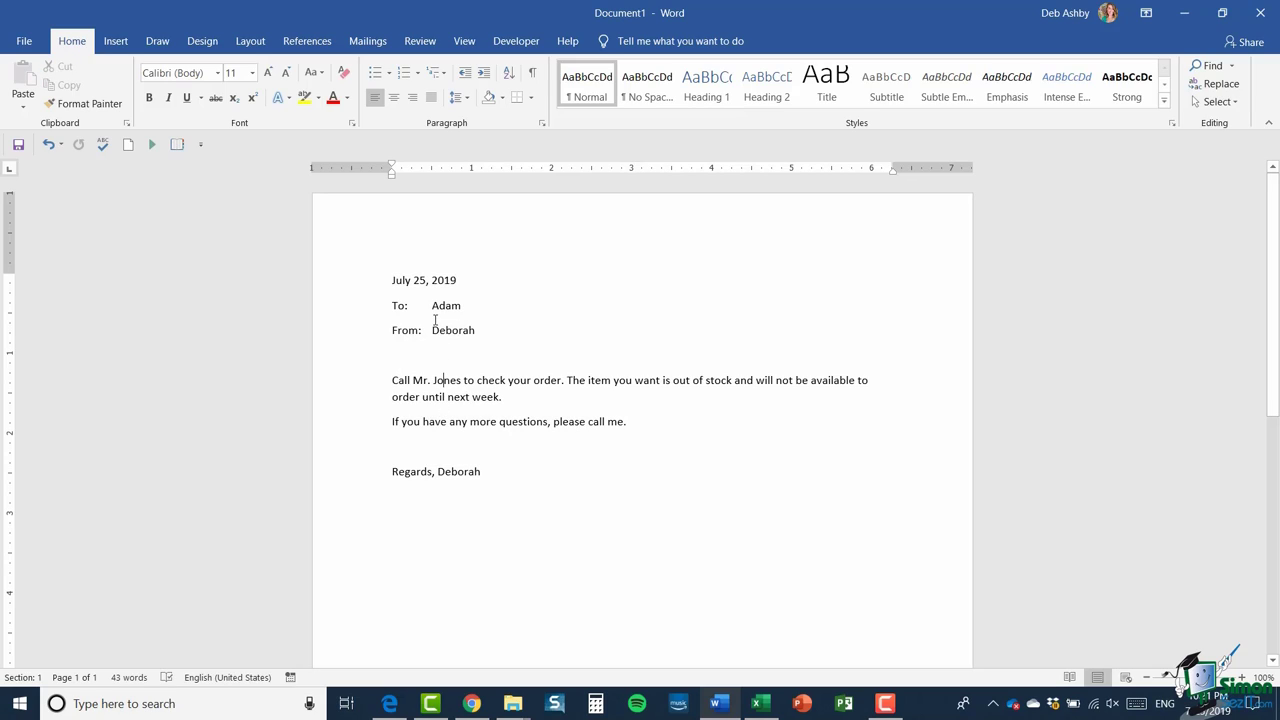
Step: Set Spacing After to 0 pt for the To and From lines in Paragraph settings
left_click_drag(390, 303, 486, 329)
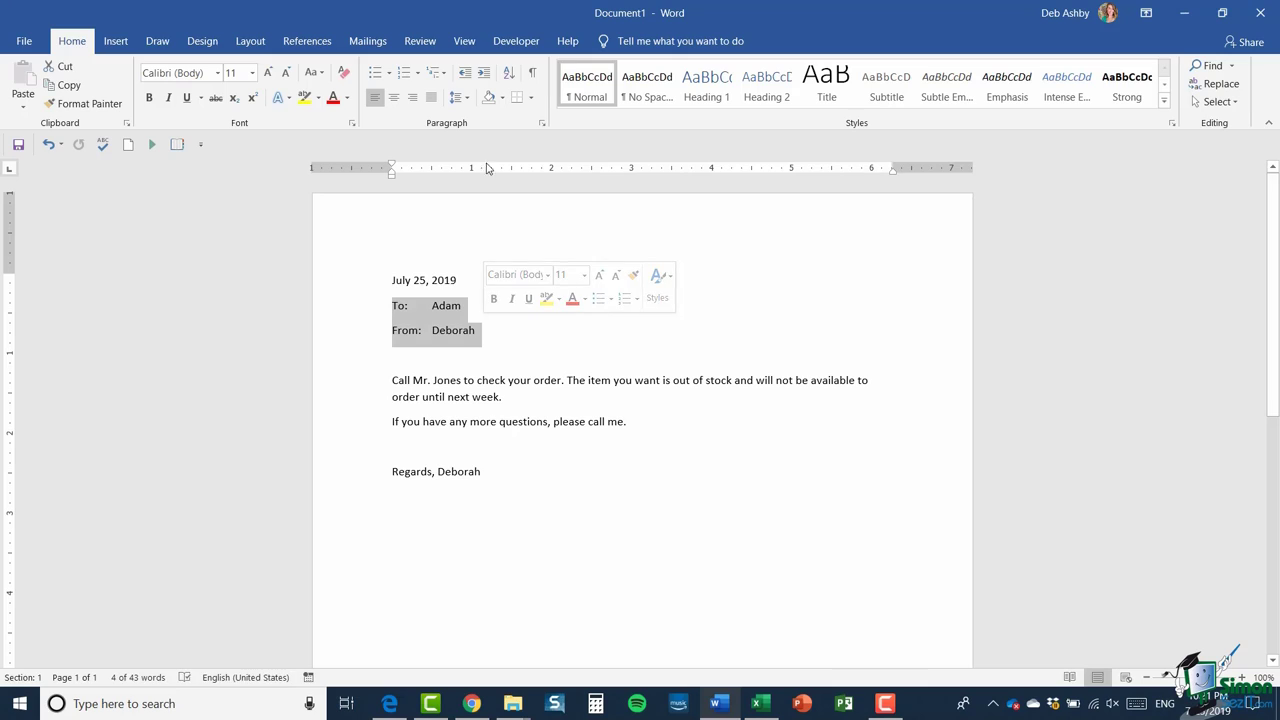
left_click(465, 98)
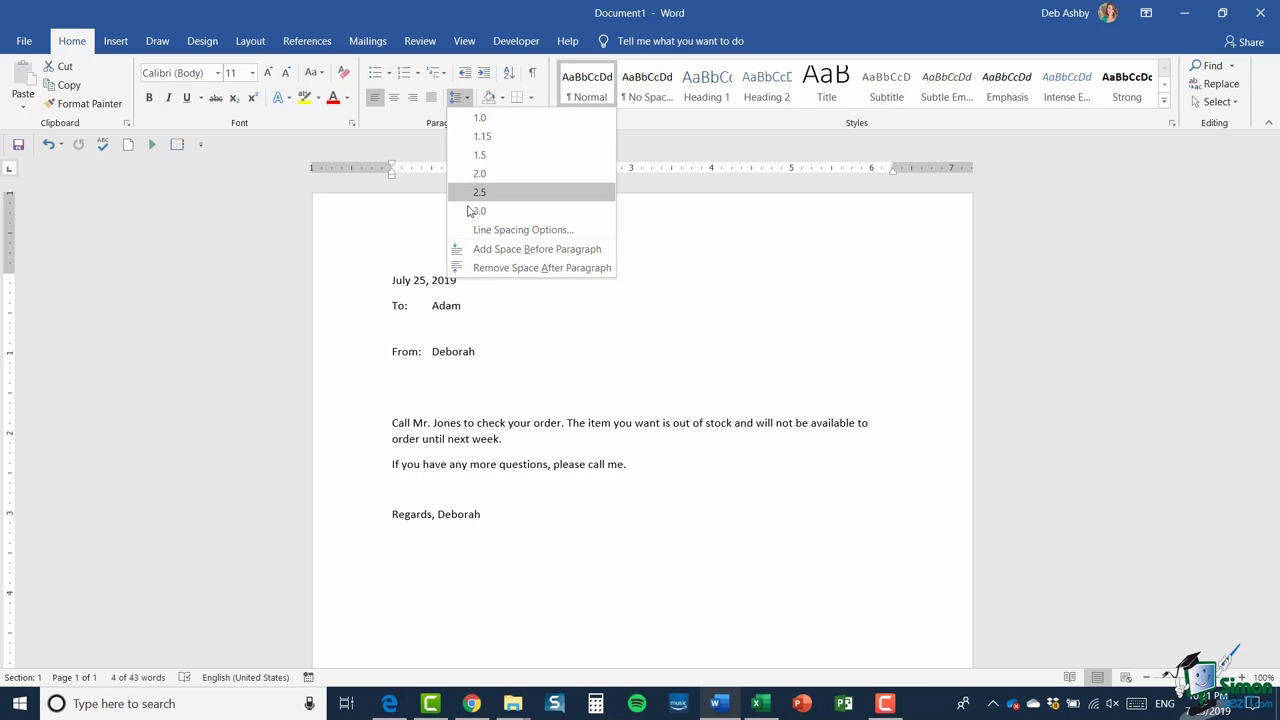
left_click(505, 230)
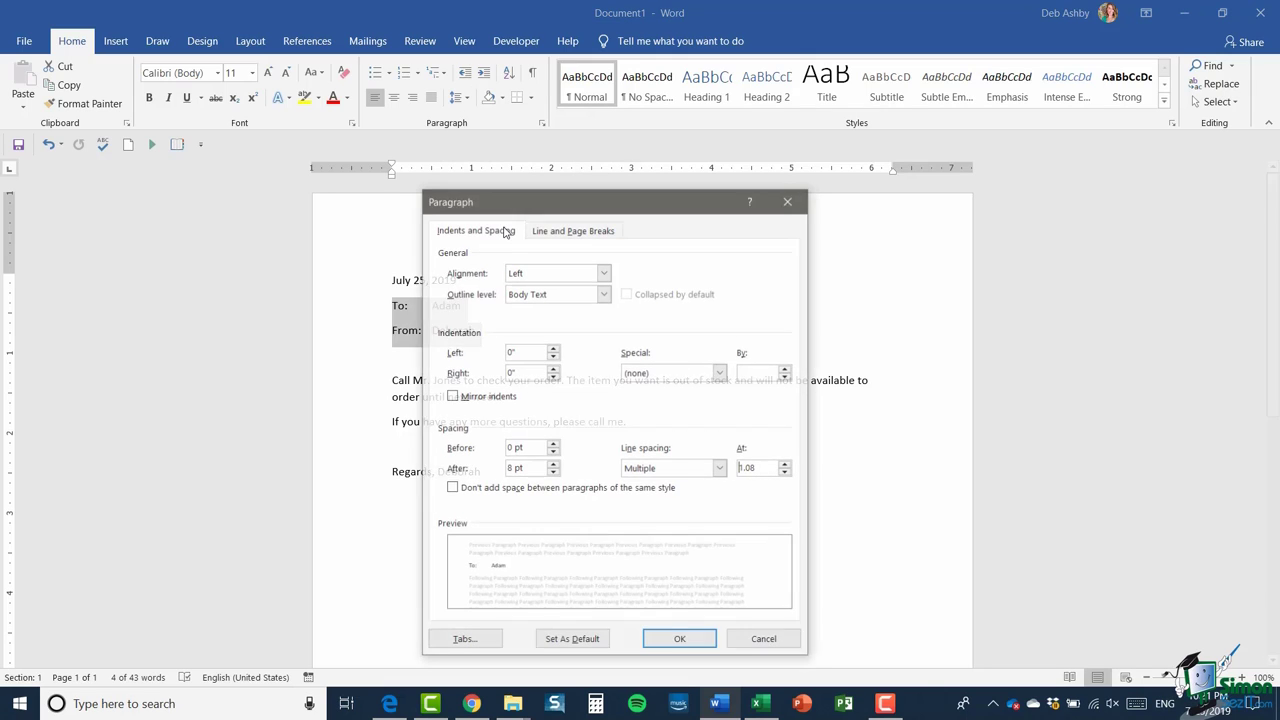
left_click_drag(547, 200, 722, 153)
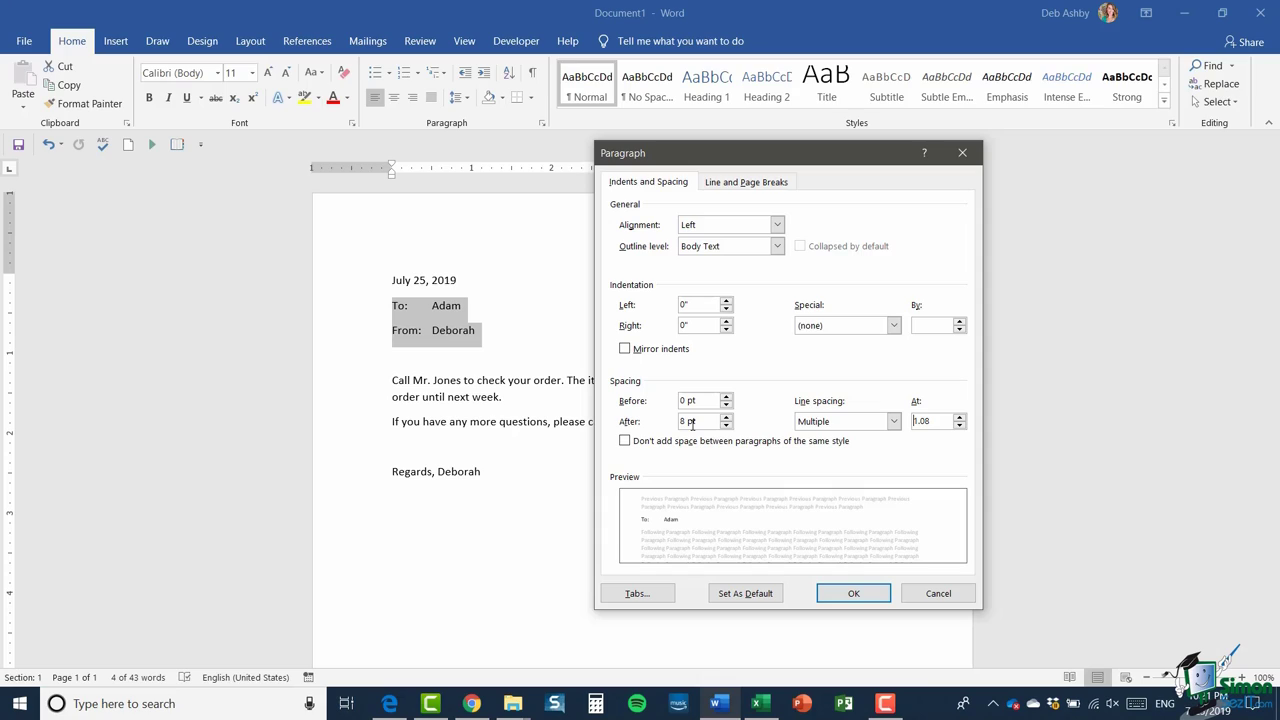
left_click(726, 425)
left_click(853, 593)
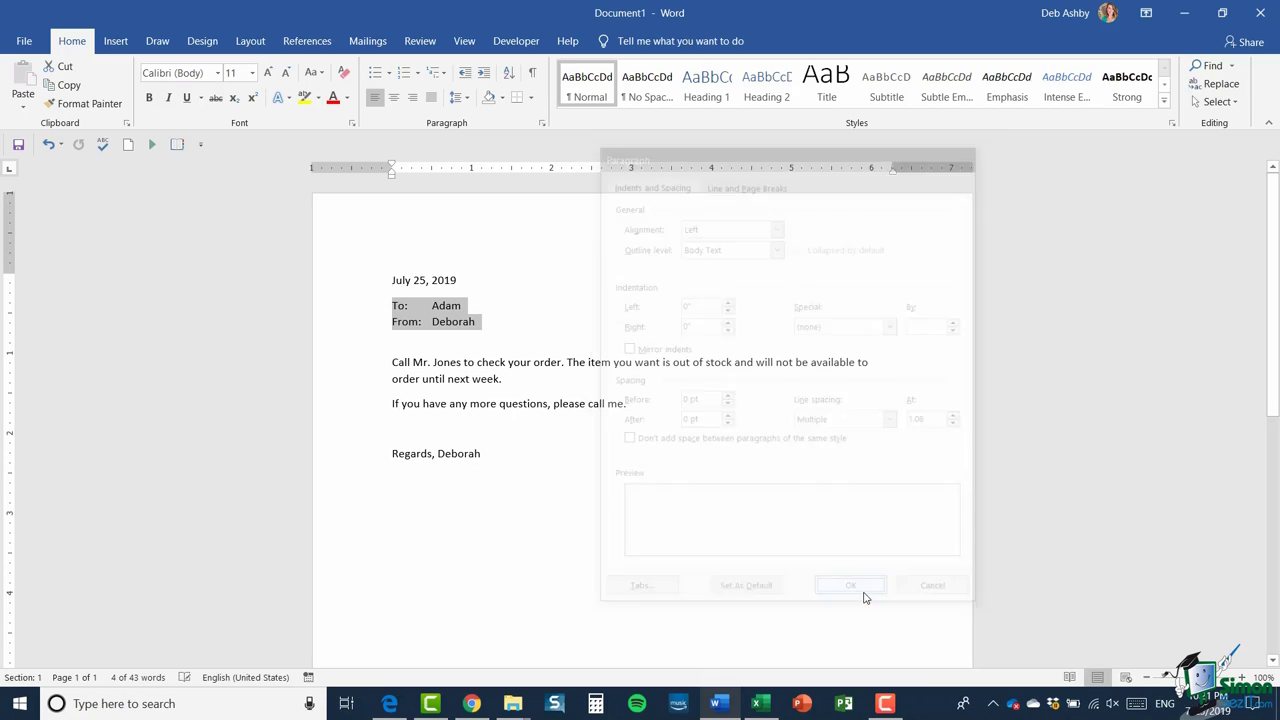
left_click(490, 322)
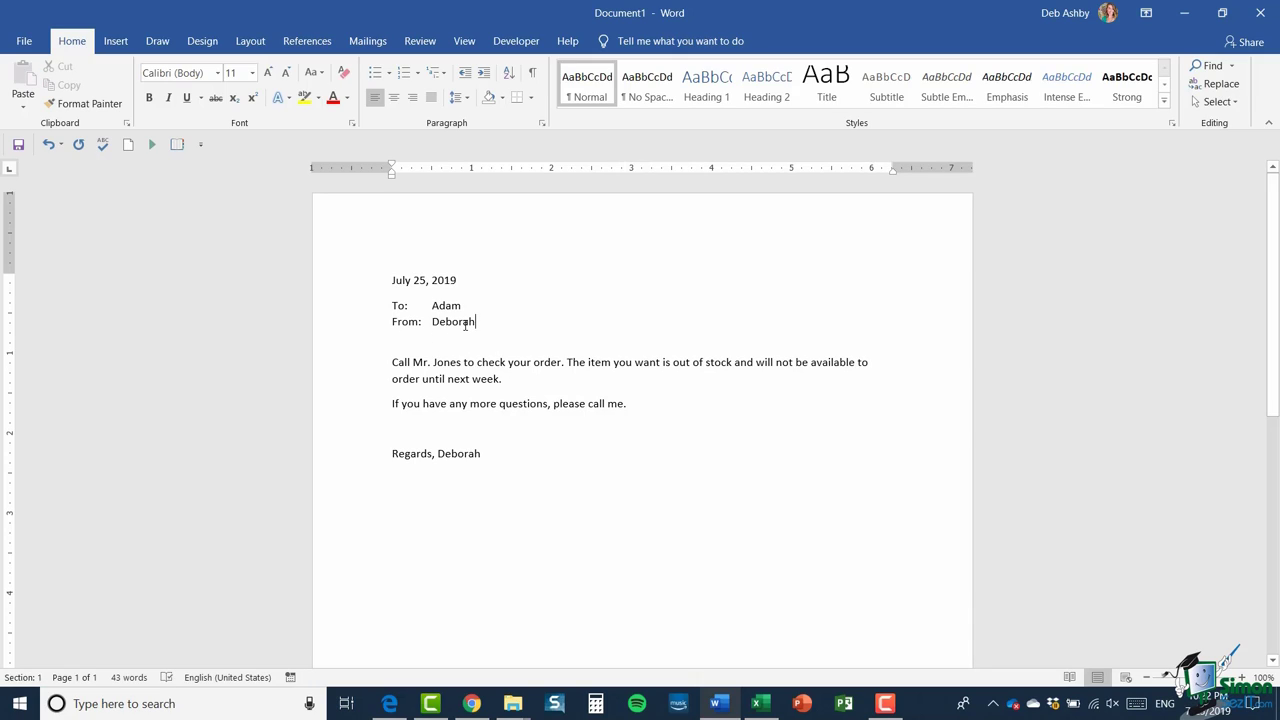
left_click(466, 98)
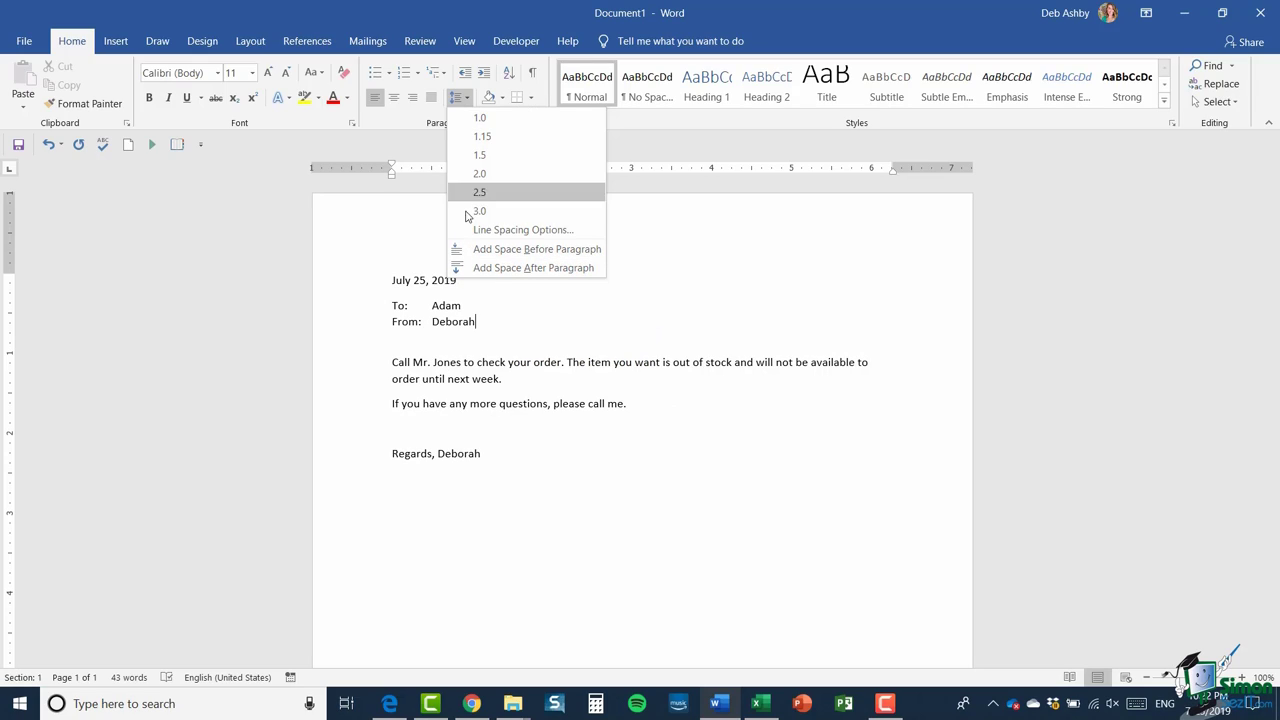
left_click(455, 371)
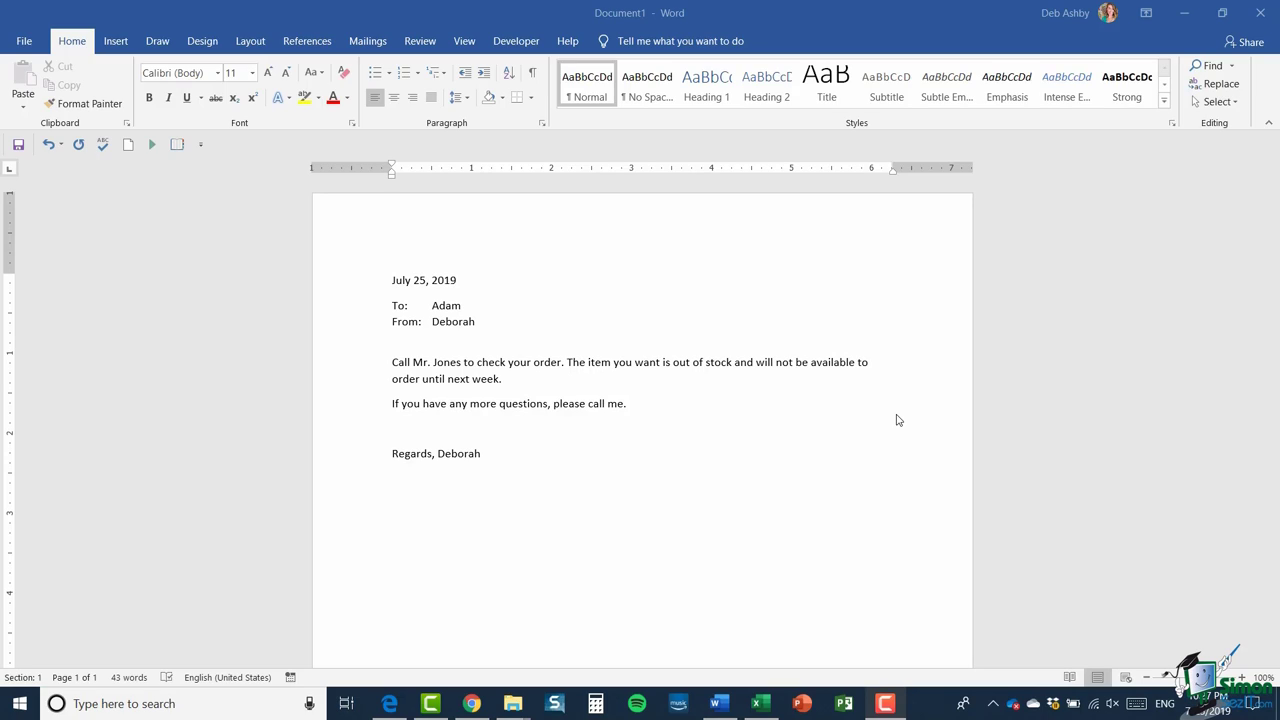
left_click(689, 13)
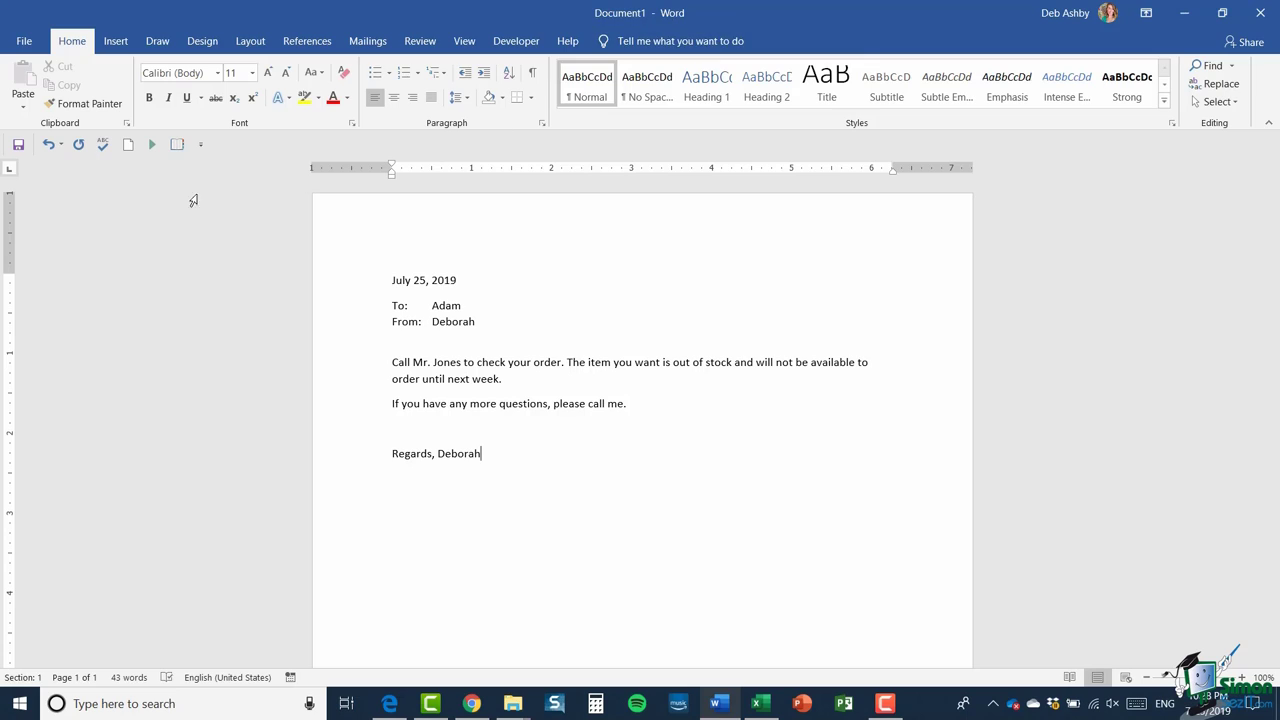
Step: Go to File > Save As and choose Browse to get the Save As dialog in Documents
left_click(18, 145)
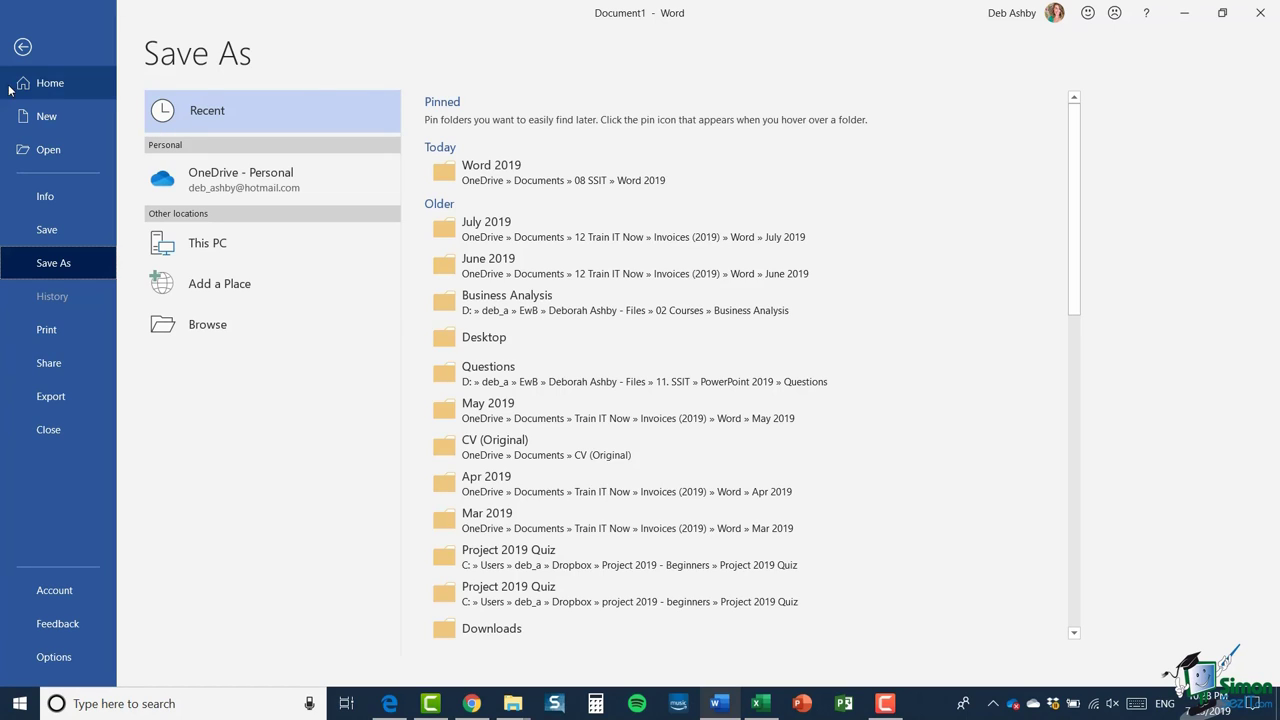
left_click(23, 47)
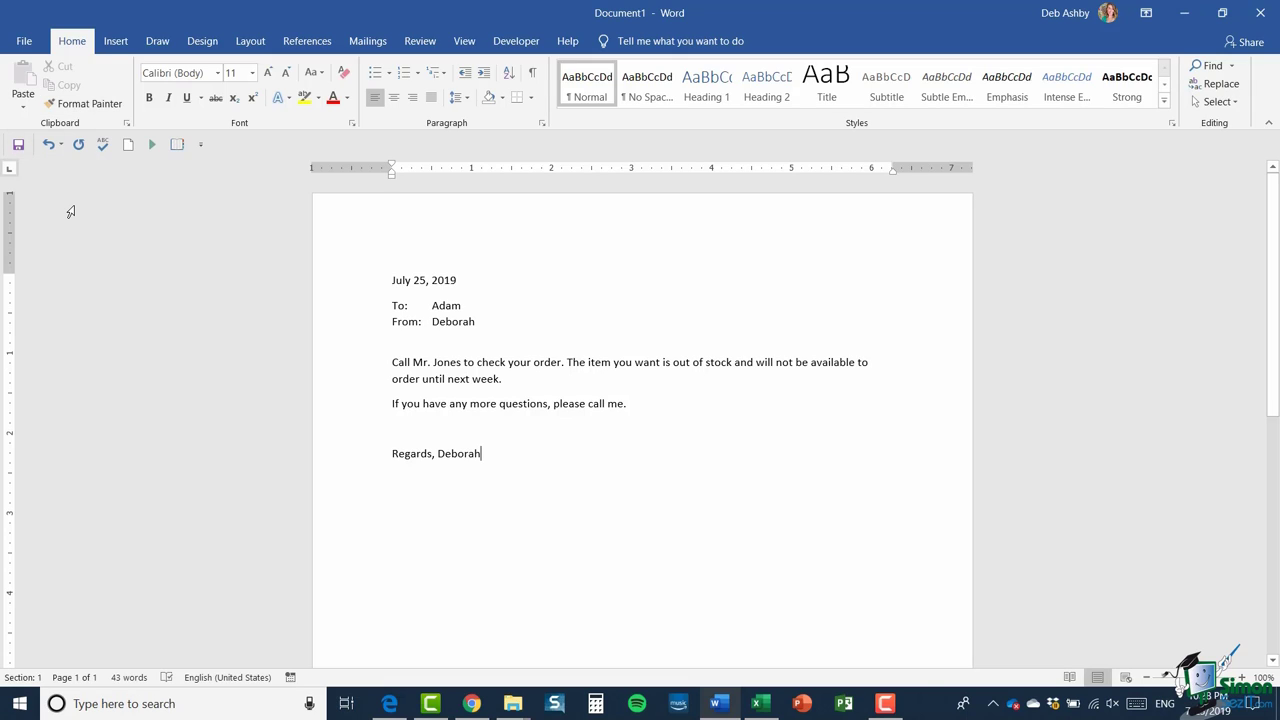
left_click(28, 44)
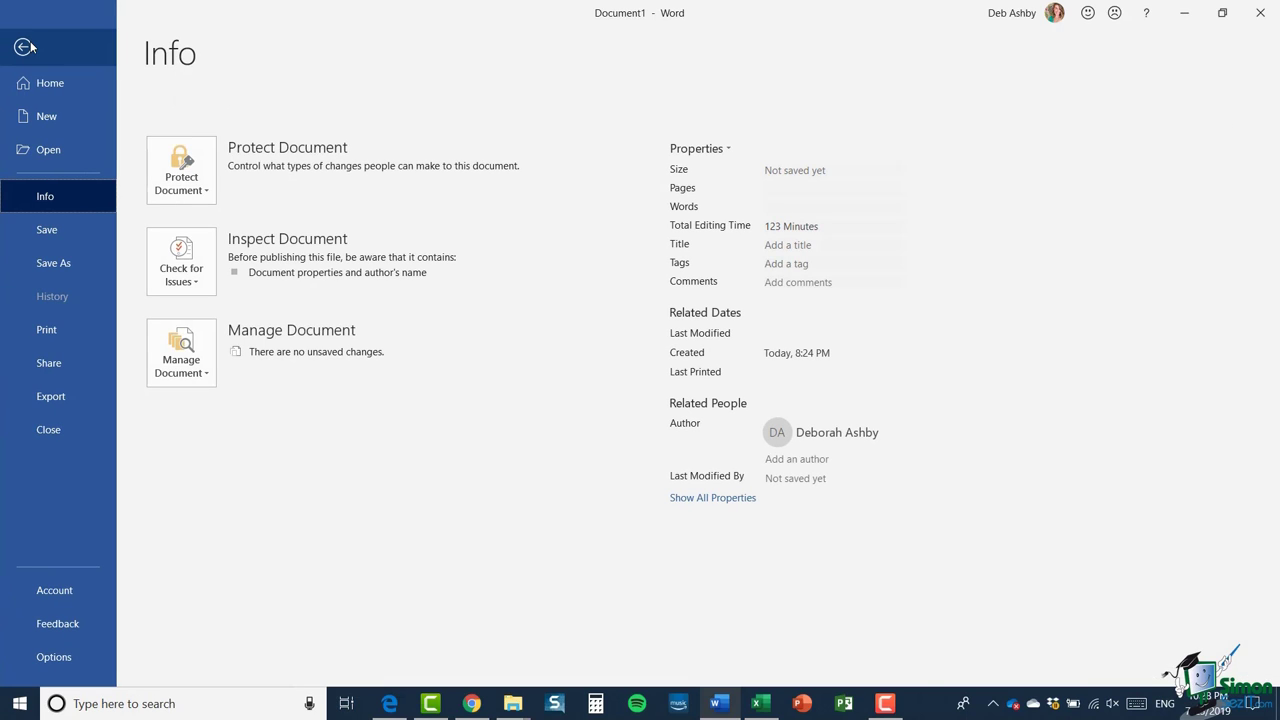
left_click(54, 263)
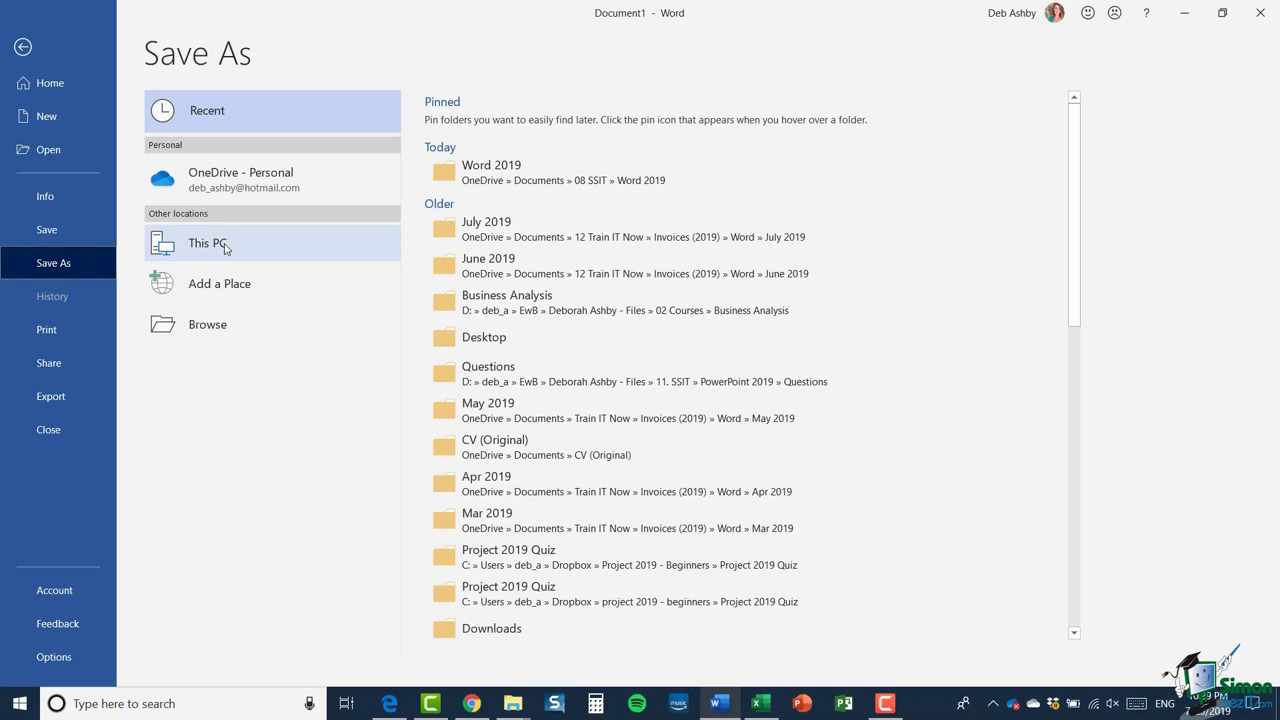
left_click(217, 325)
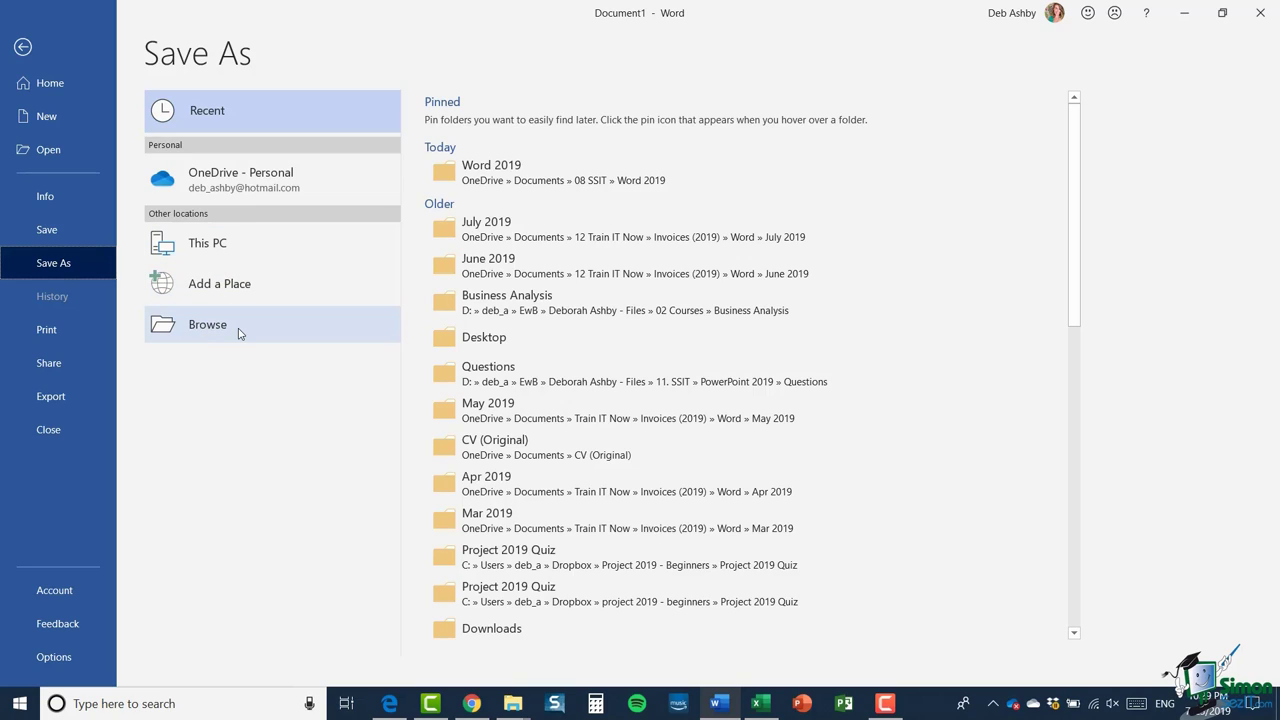
Step: Browse to OneDrive > Documents > 08 SSIT > Word Documents as the save location
left_click(240, 333)
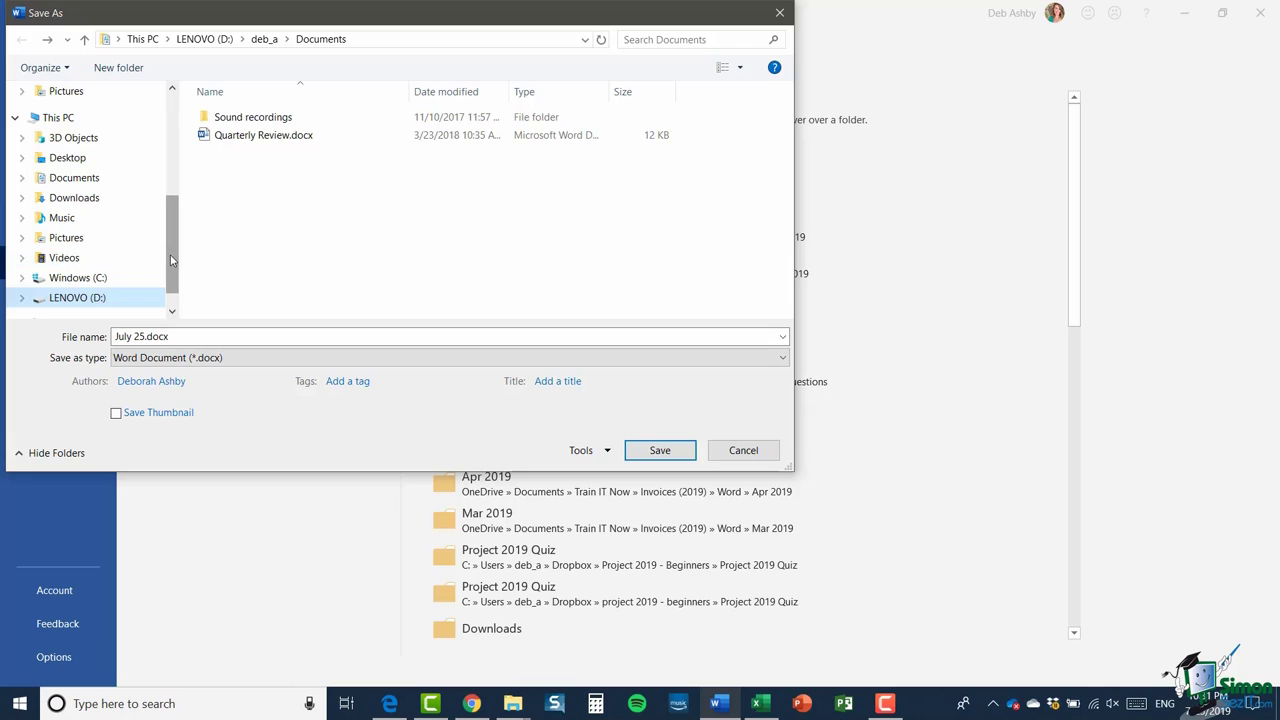
left_click_drag(170, 260, 175, 201)
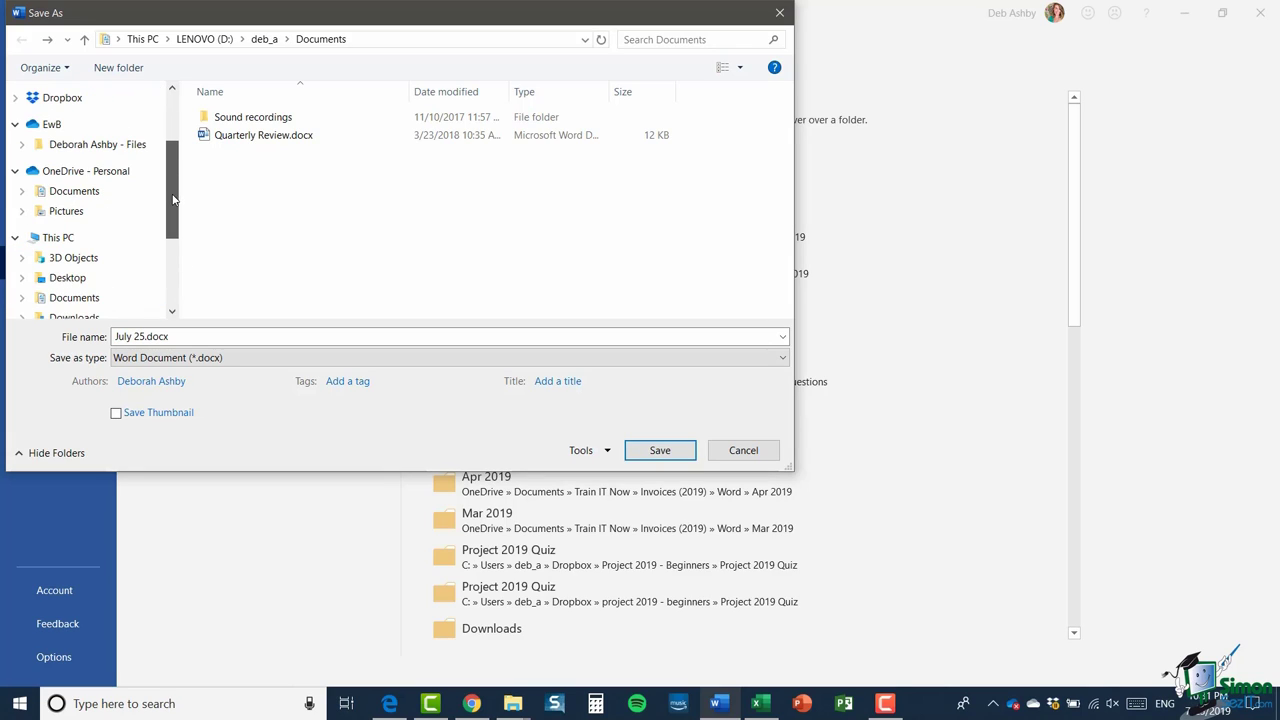
left_click(68, 195)
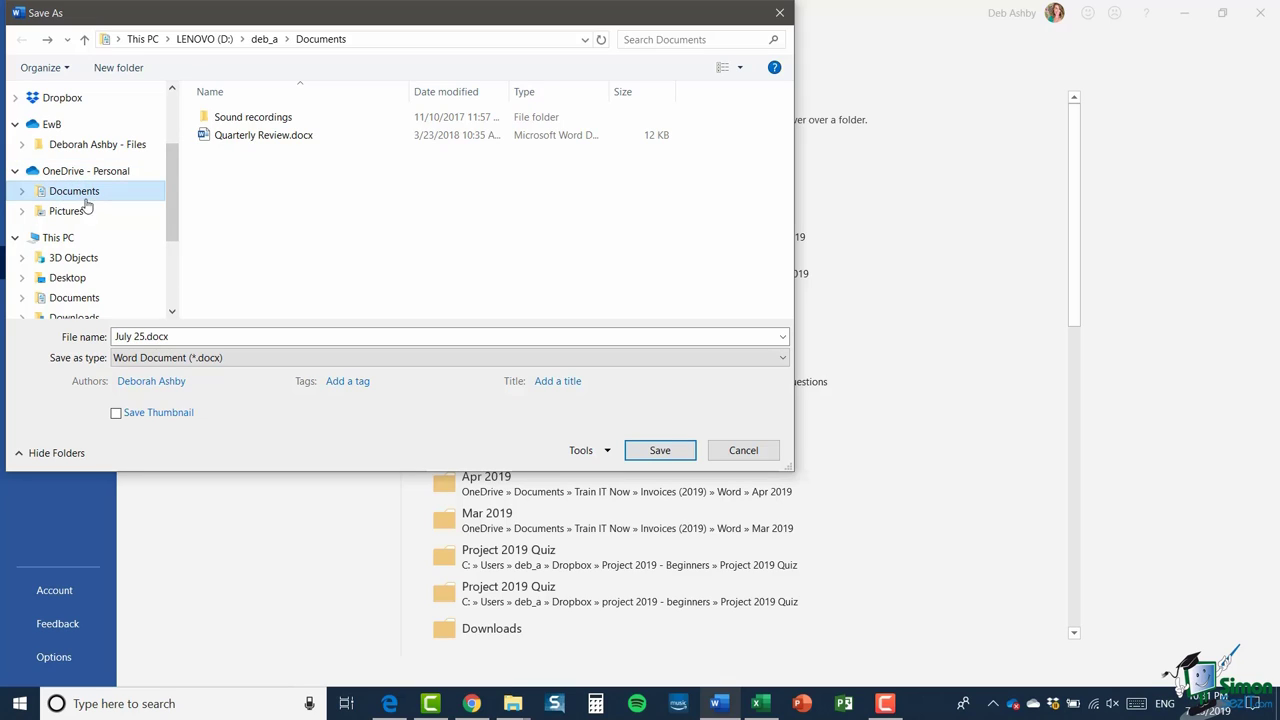
double_click(240, 243)
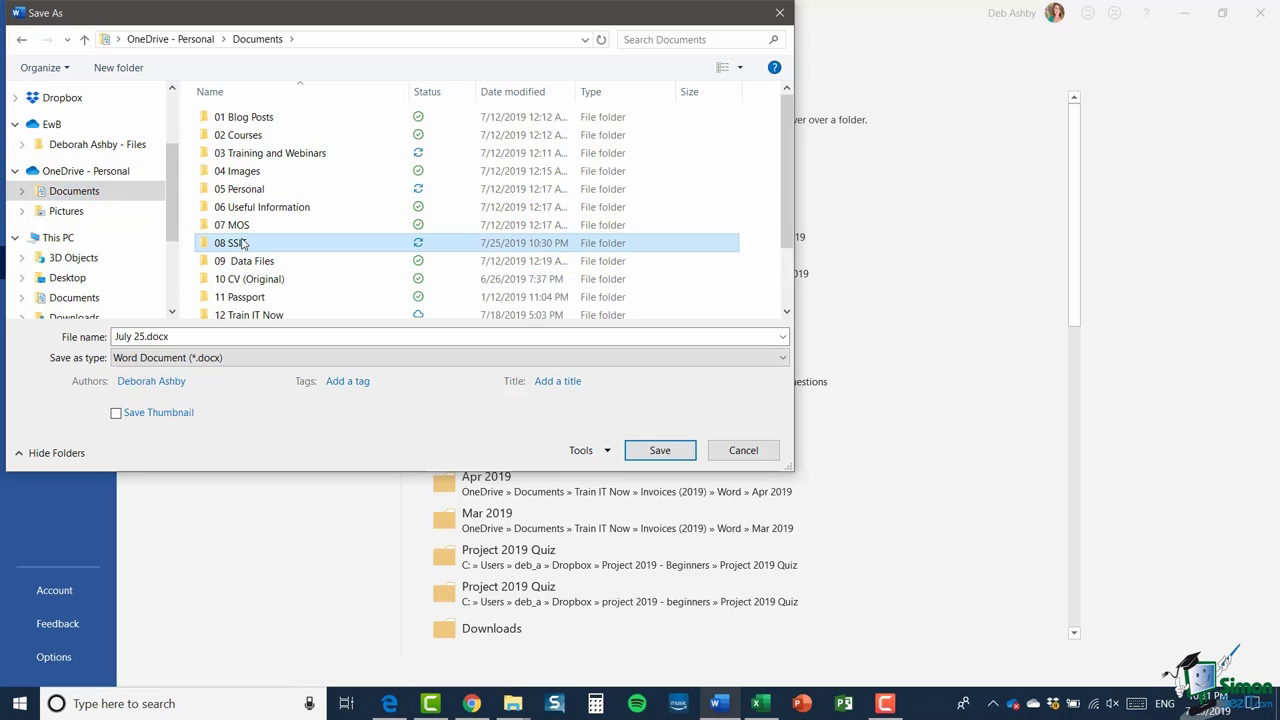
double_click(248, 155)
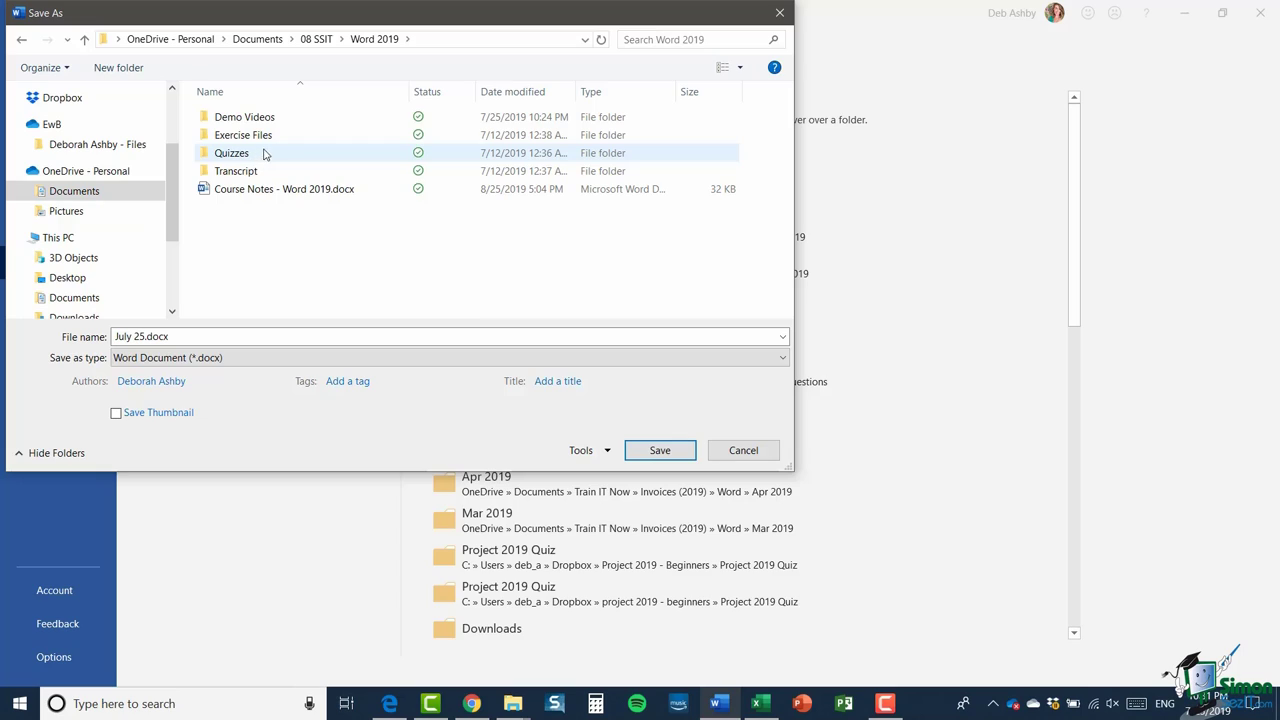
key("alt+Up")
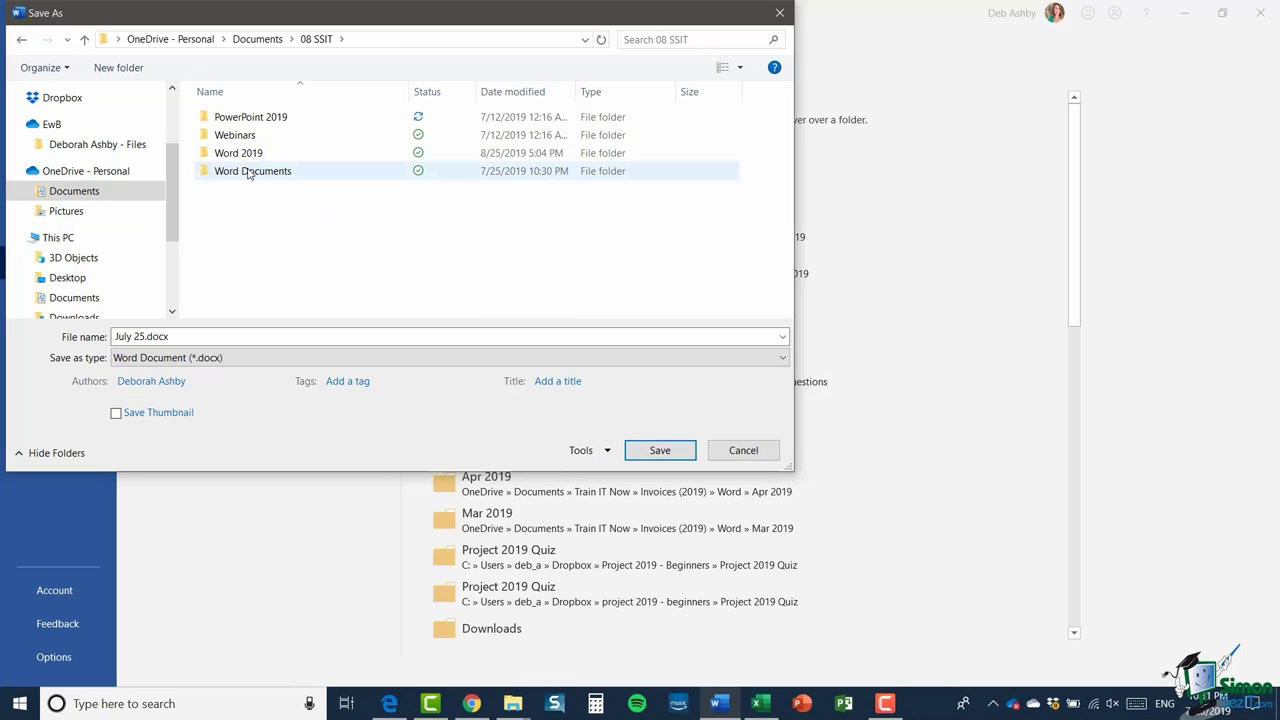
double_click(249, 172)
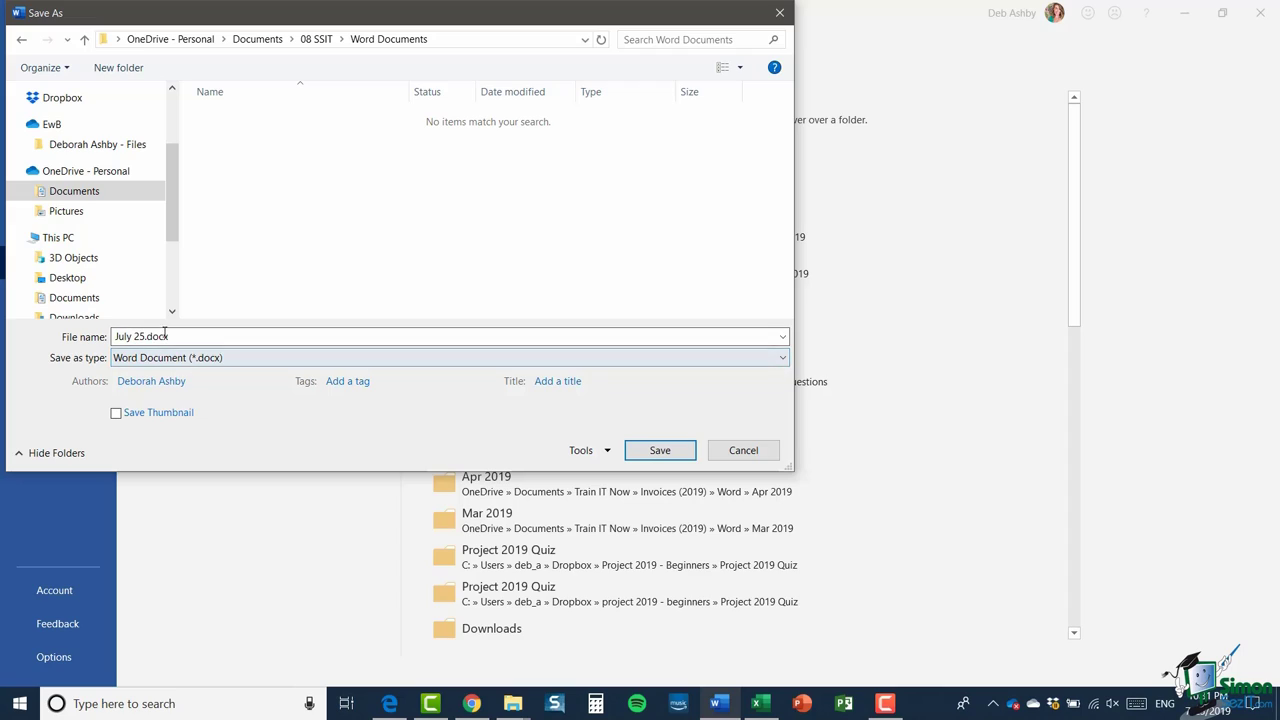
Step: Name the file 'My First Letter', keep the Word Document format, and save it
left_click_drag(175, 336, 104, 337)
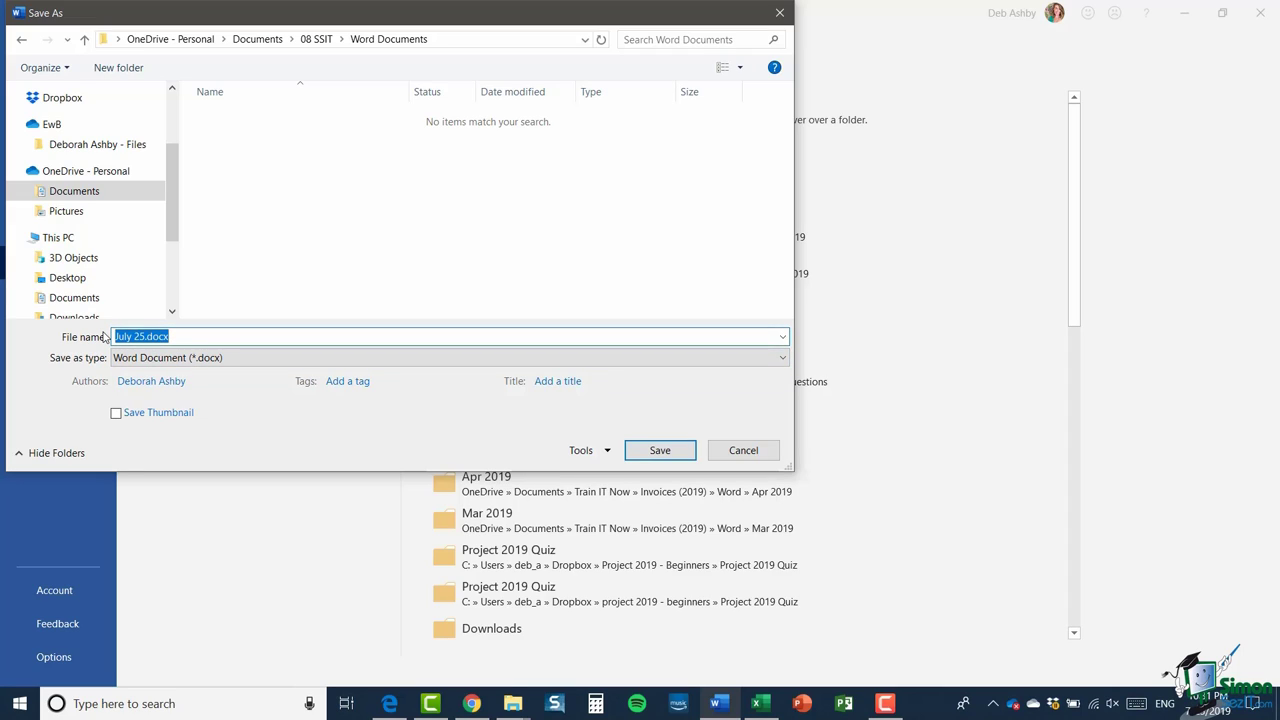
type("My Fieesr")
key("BackSpace")
key("BackSpace")
key("BackSpace")
key("BackSpace")
type("rst Letter")
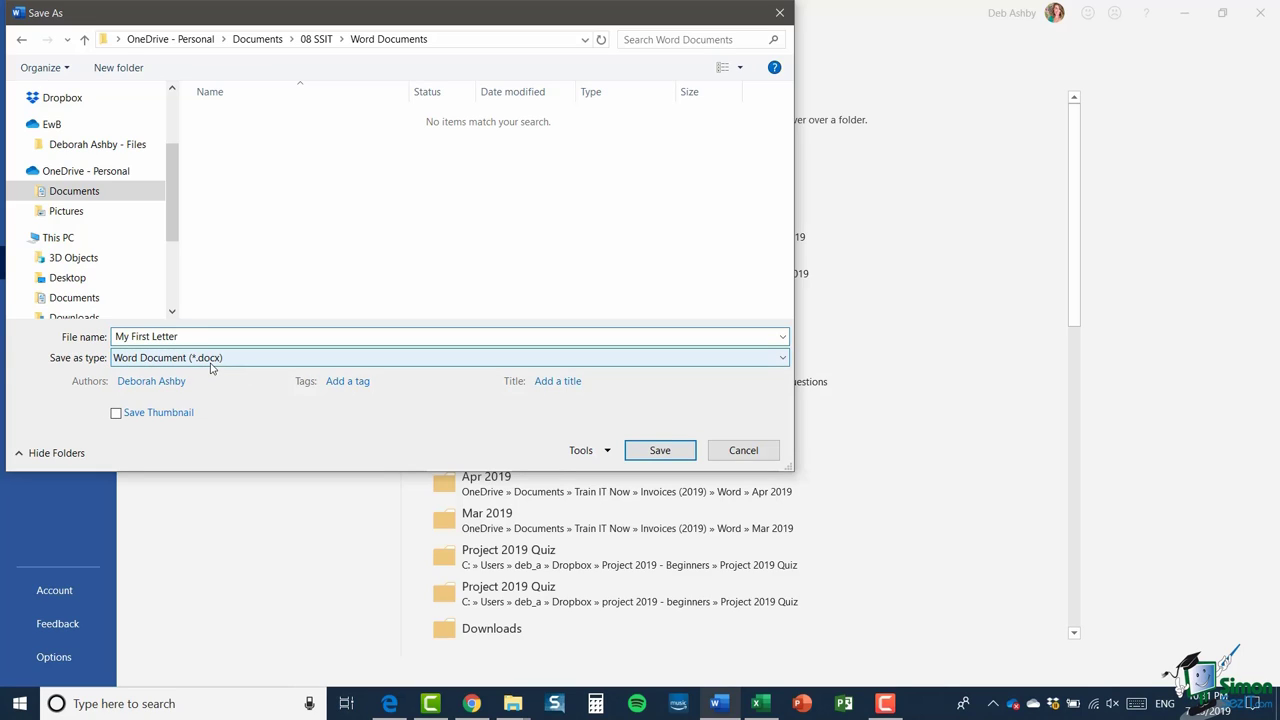
left_click(783, 358)
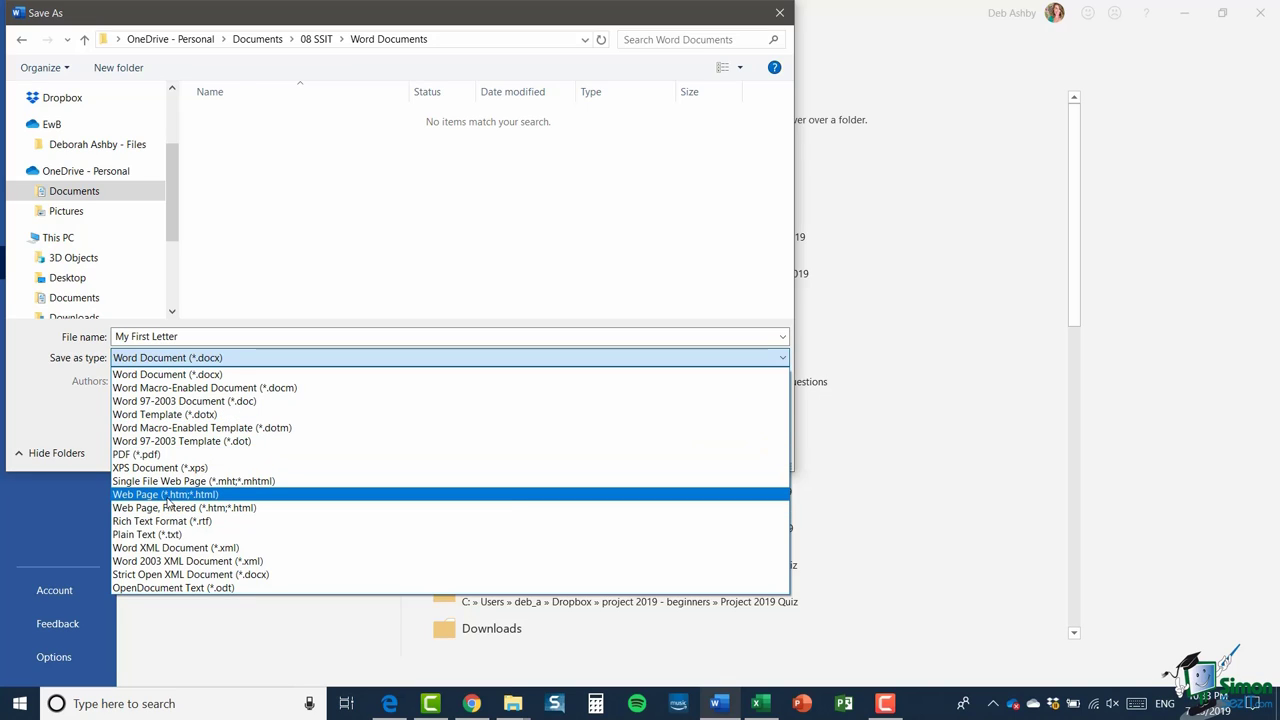
key("Escape")
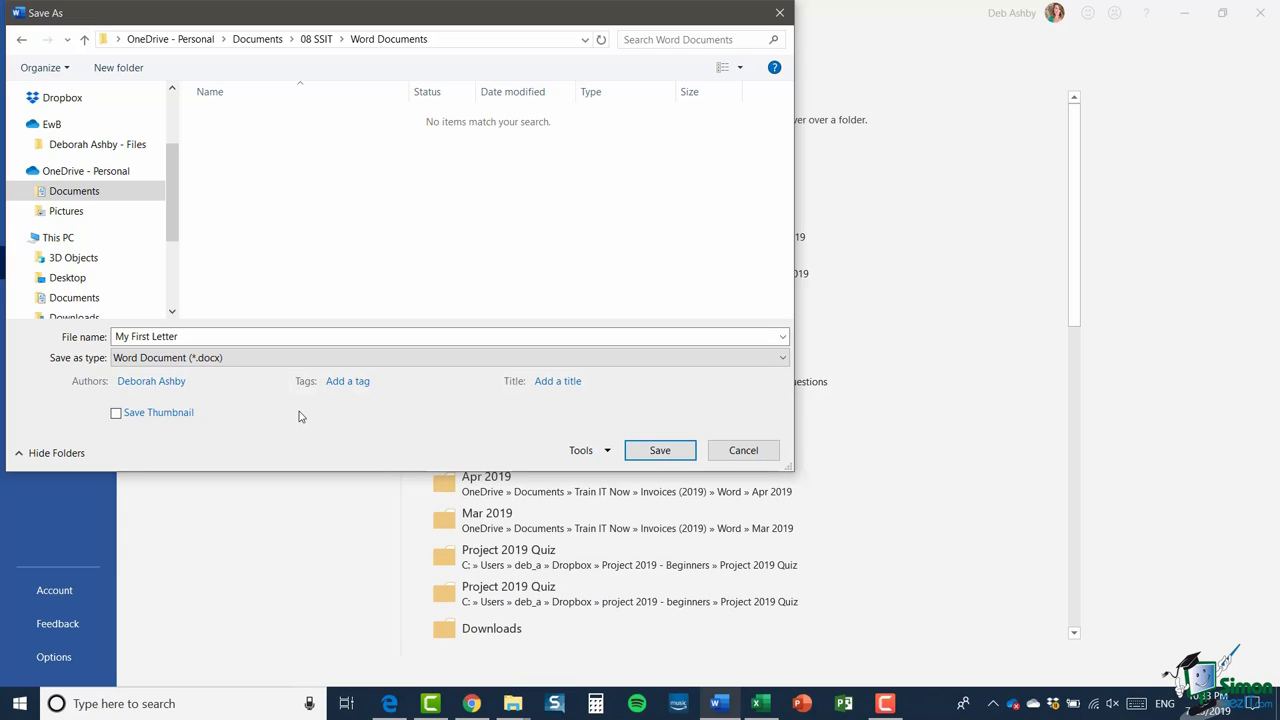
left_click(660, 450)
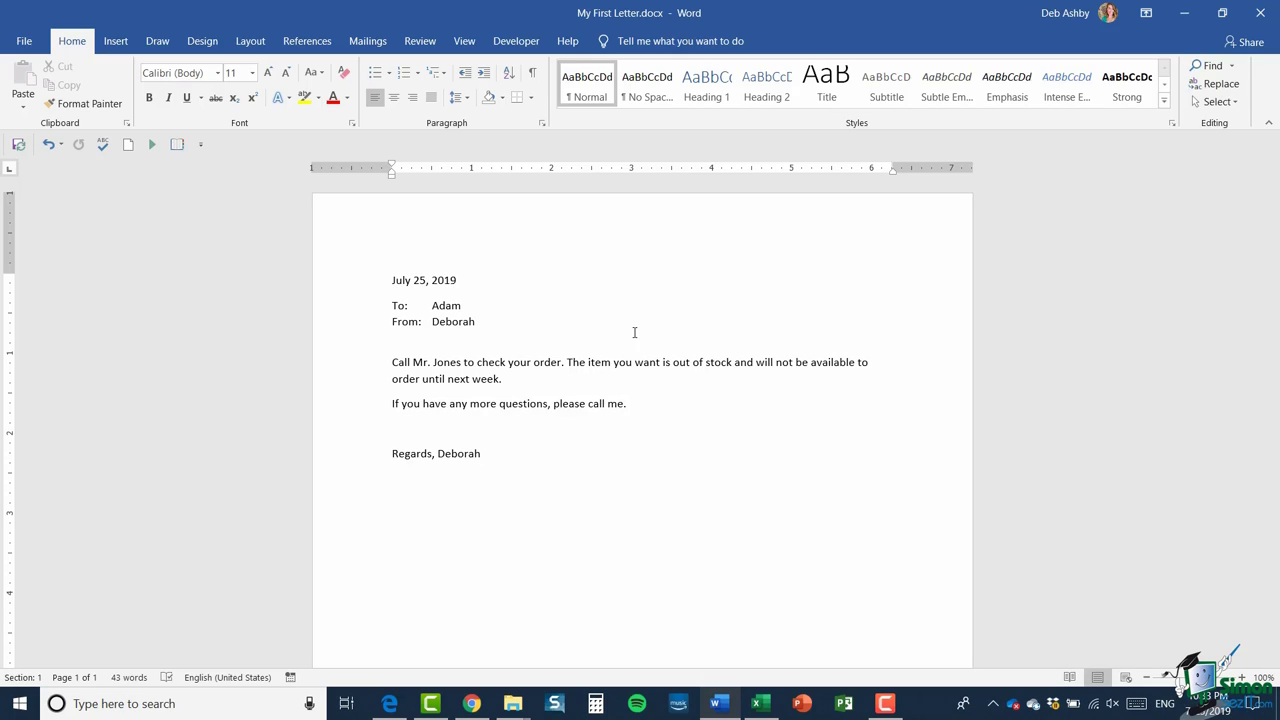
Step: Add the sender's surname to the sign-off, save, and move the full name below 'Regards,'
left_click(627, 406)
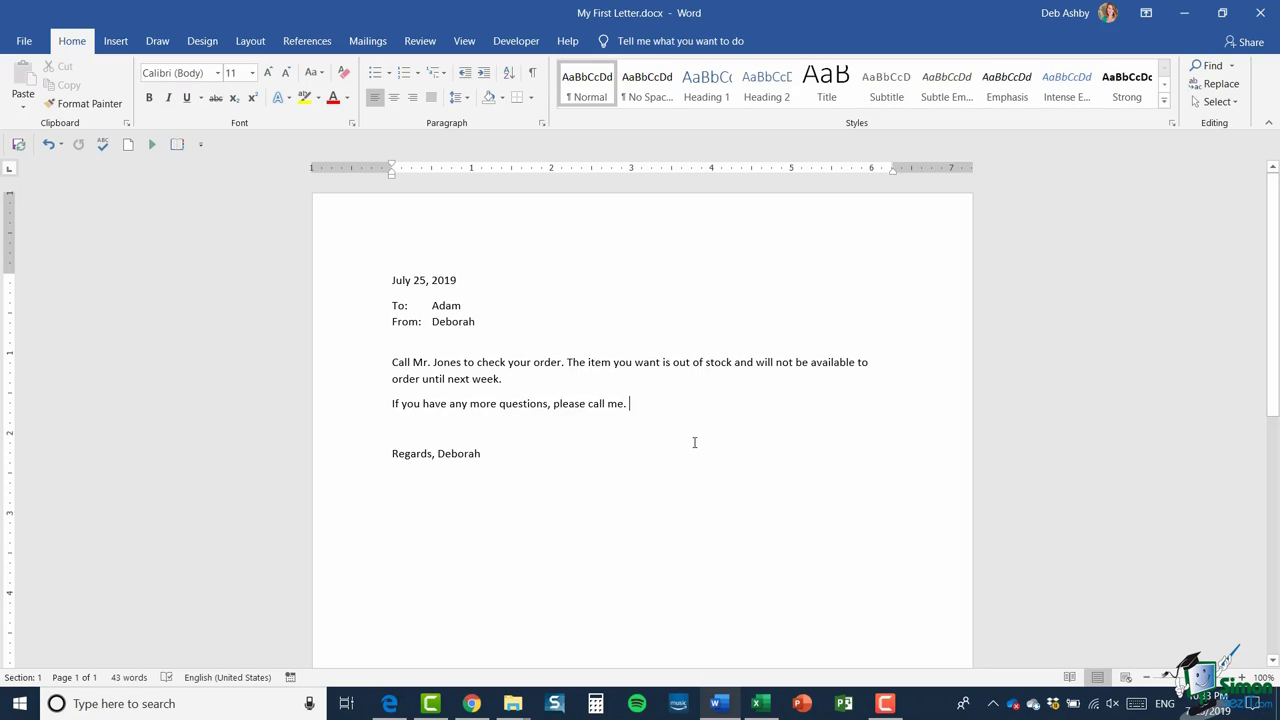
left_click(535, 456)
type("Ashby")
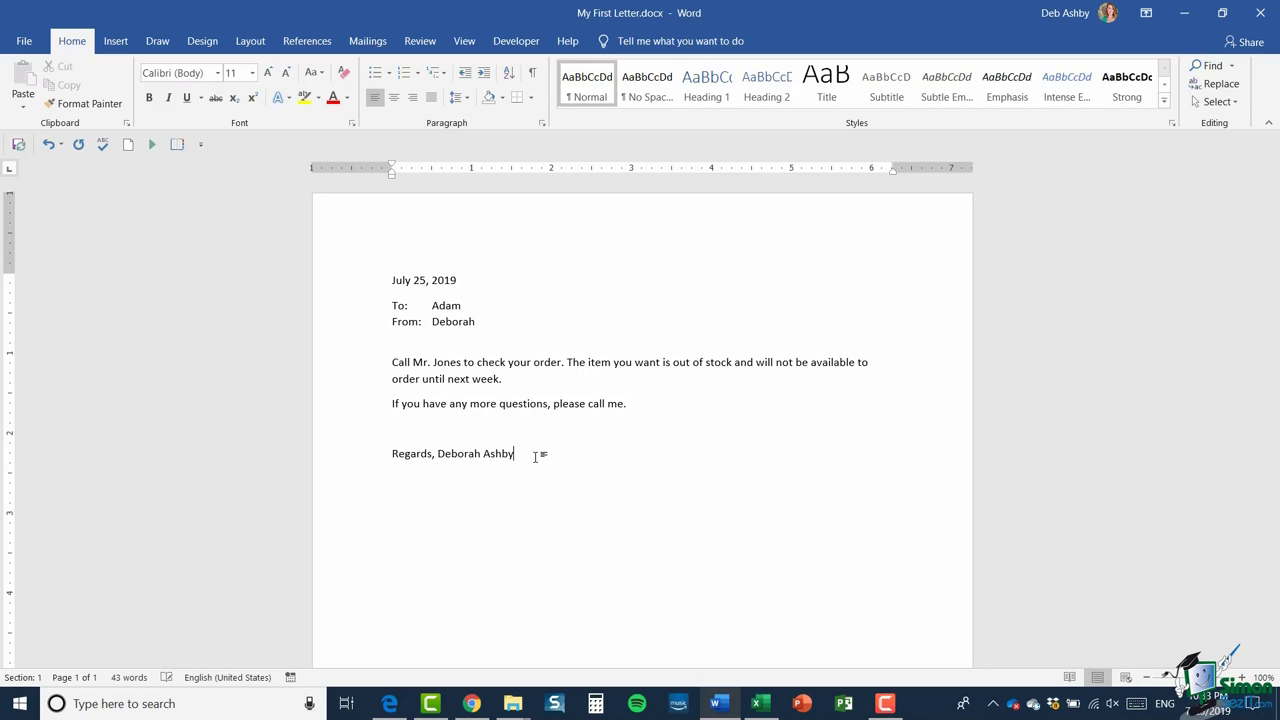
key("Up")
key("Up")
key("Up")
key("Up")
key("Up")
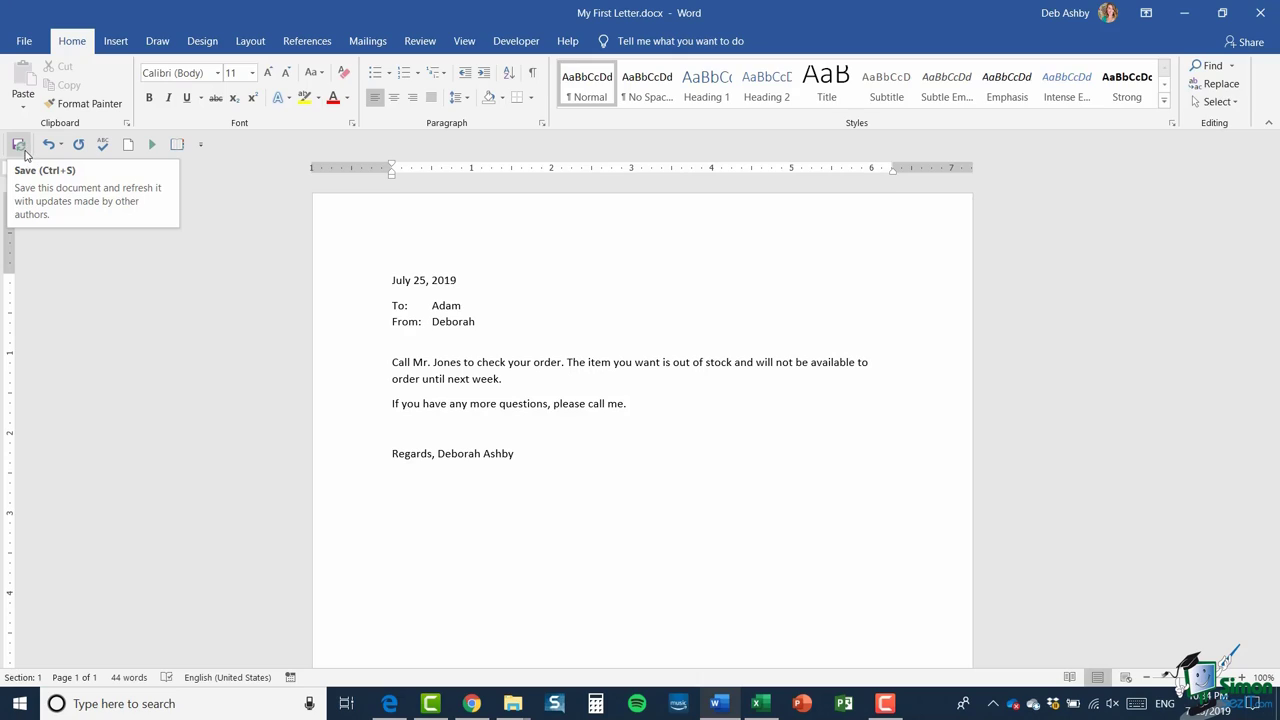
left_click(19, 145)
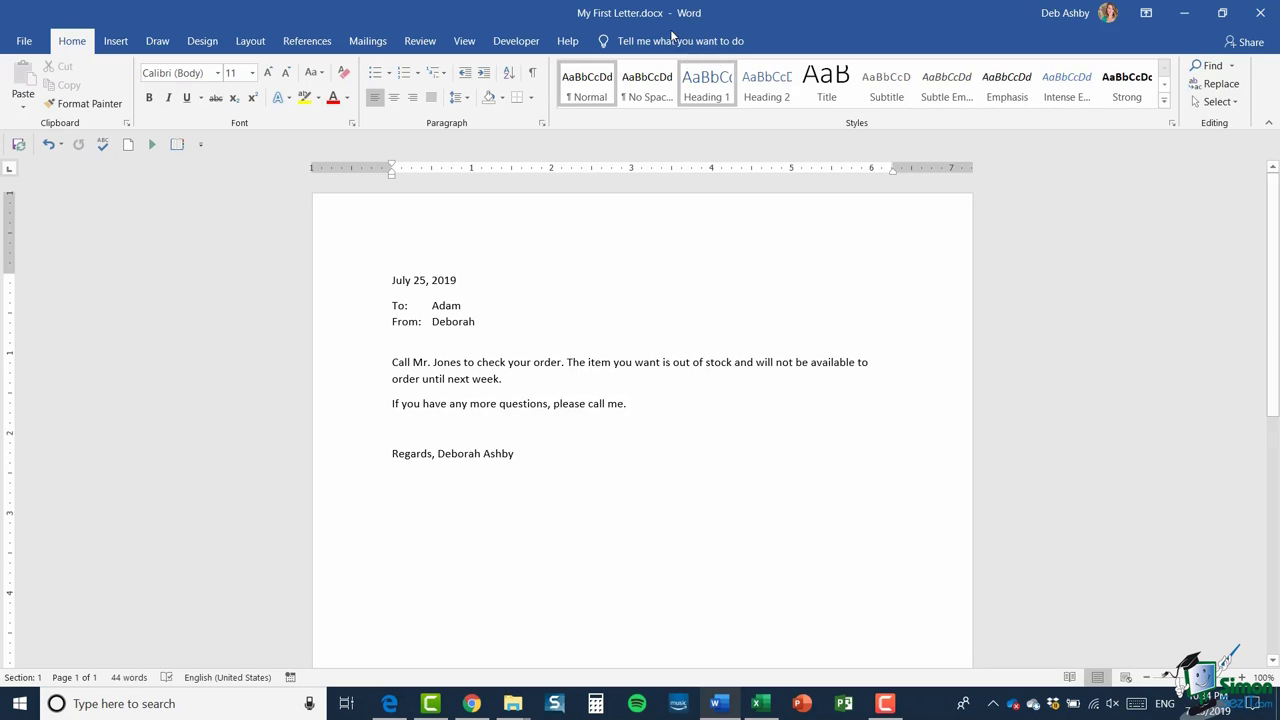
left_click(613, 362)
key("ctrl+s")
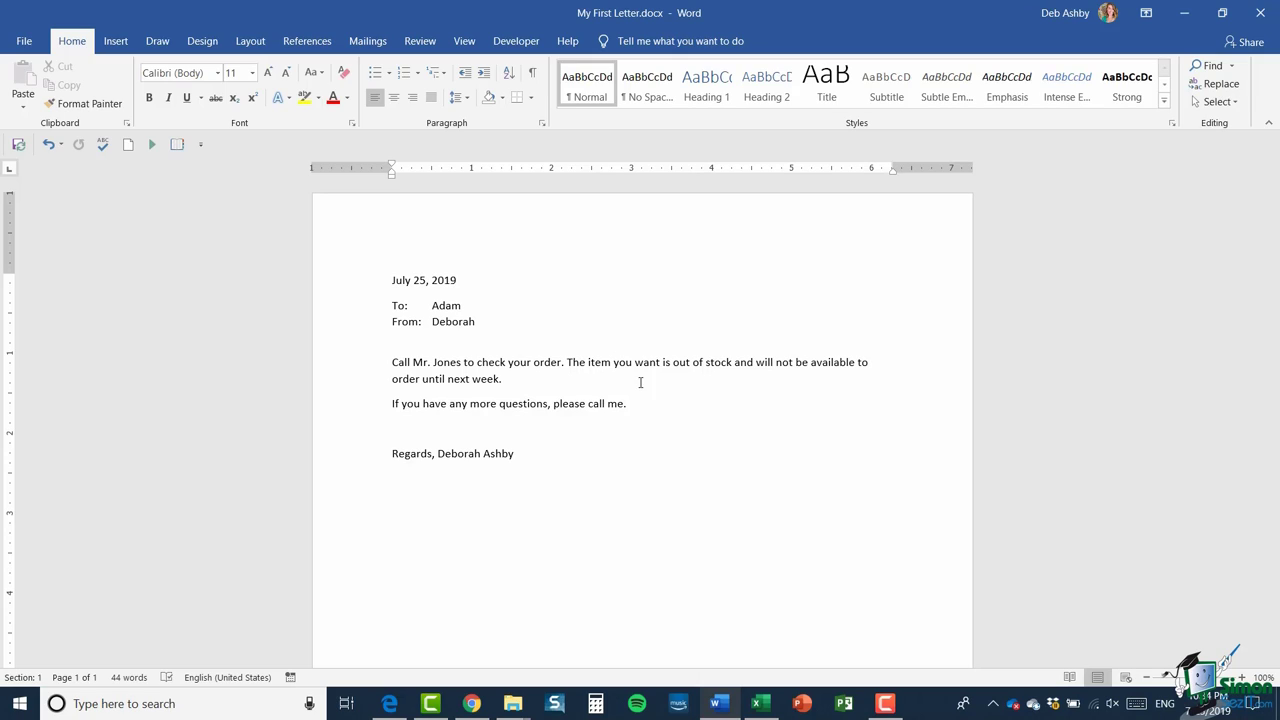
left_click(437, 453)
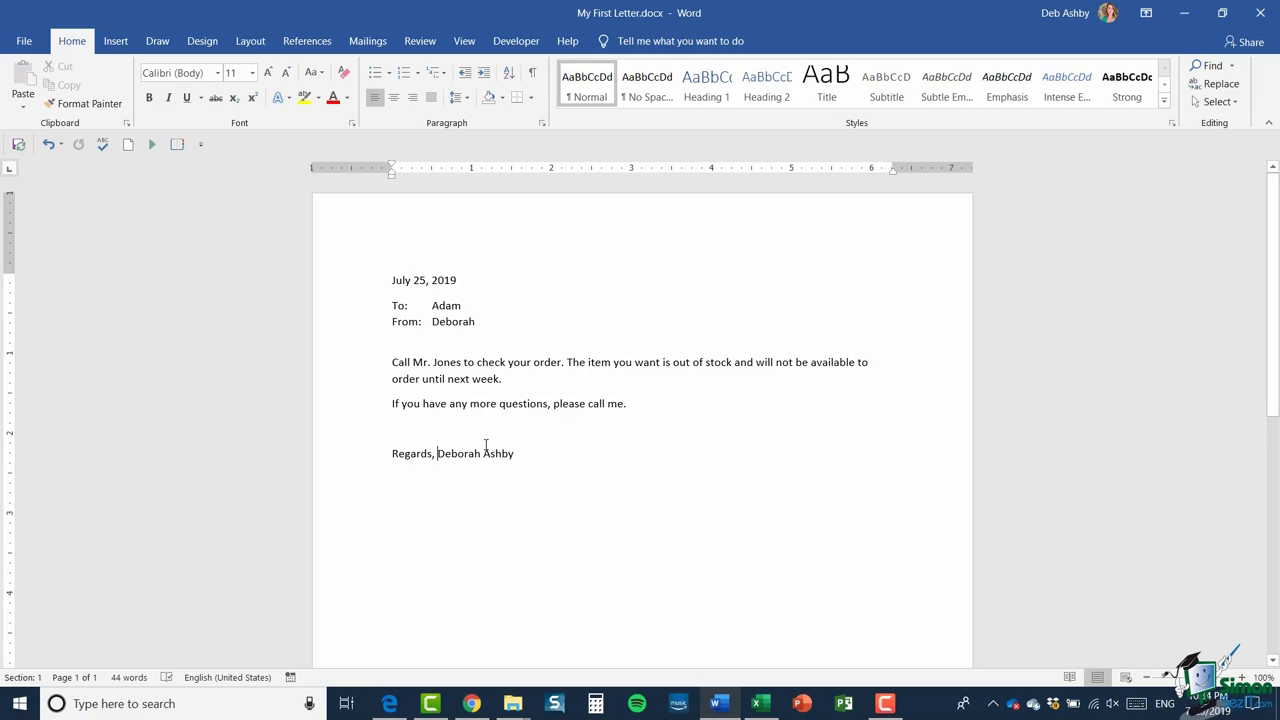
key("Return")
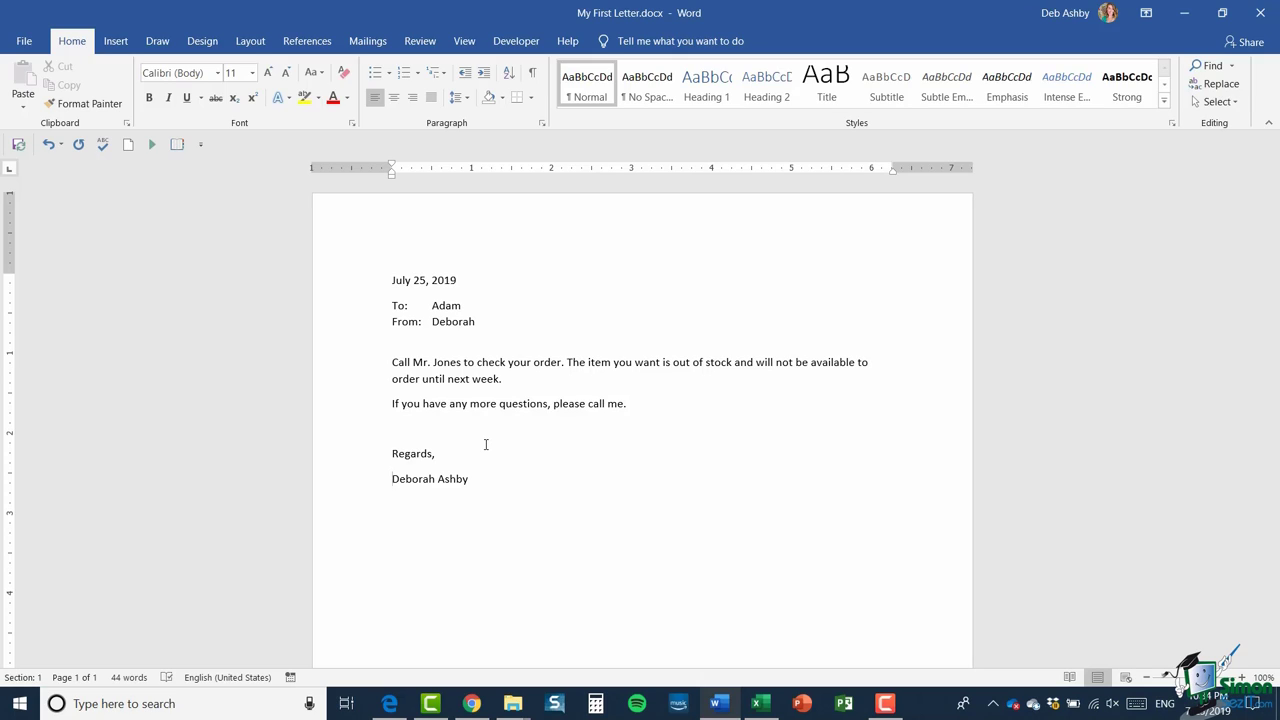
Step: Close My First Letter and dismiss the save-changes prompt, leaving Word with no document
left_click(1261, 17)
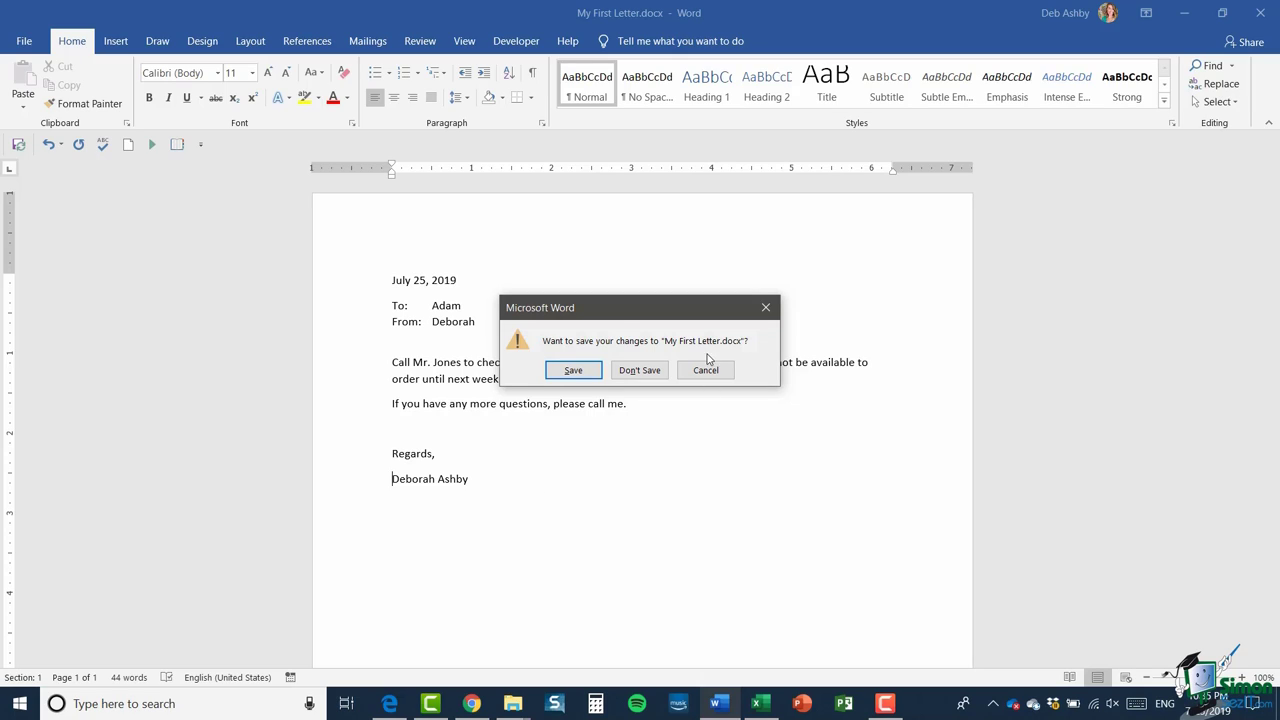
left_click(766, 307)
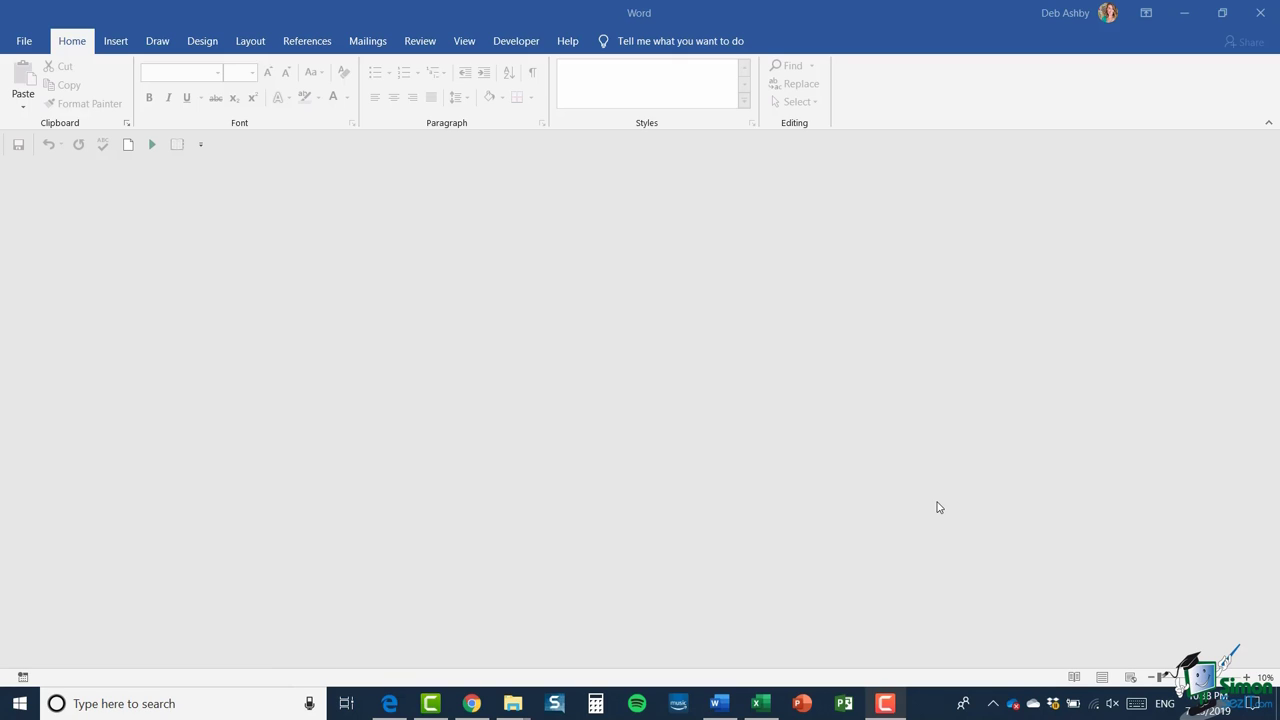
Step: Use File > Open > Browse and point the Open dialog at OneDrive Documents
left_click(27, 45)
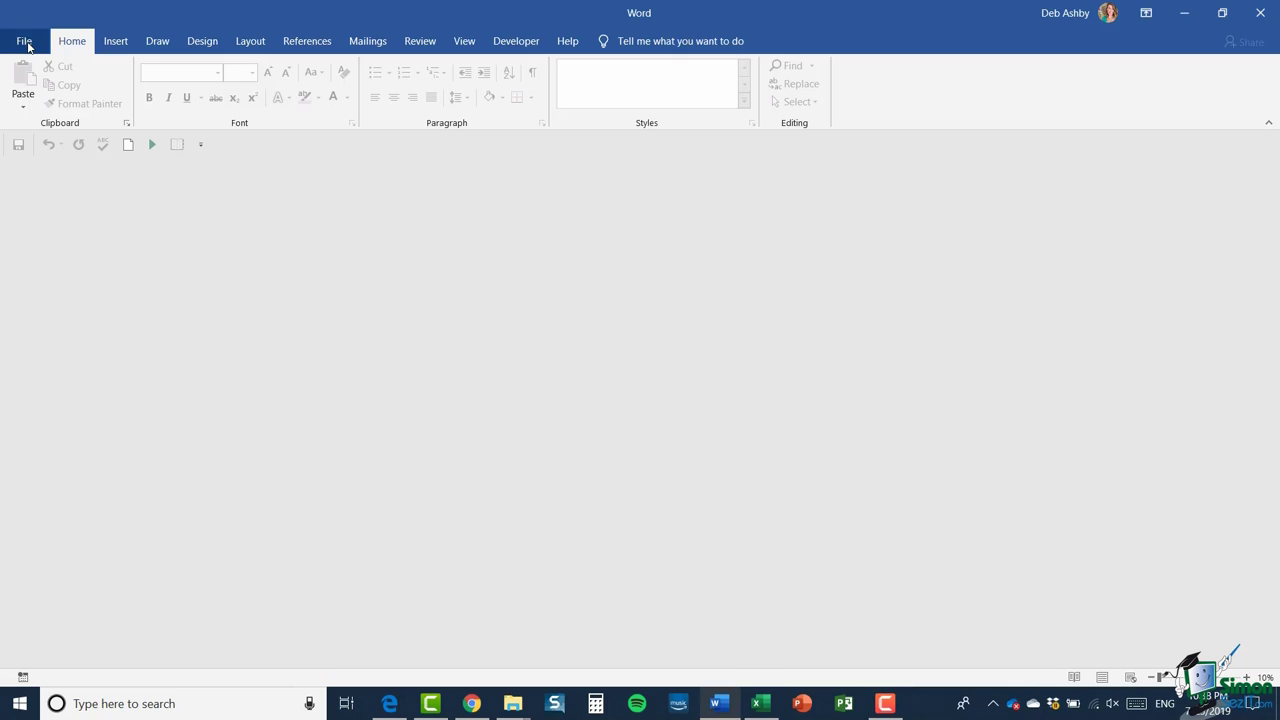
left_click(24, 42)
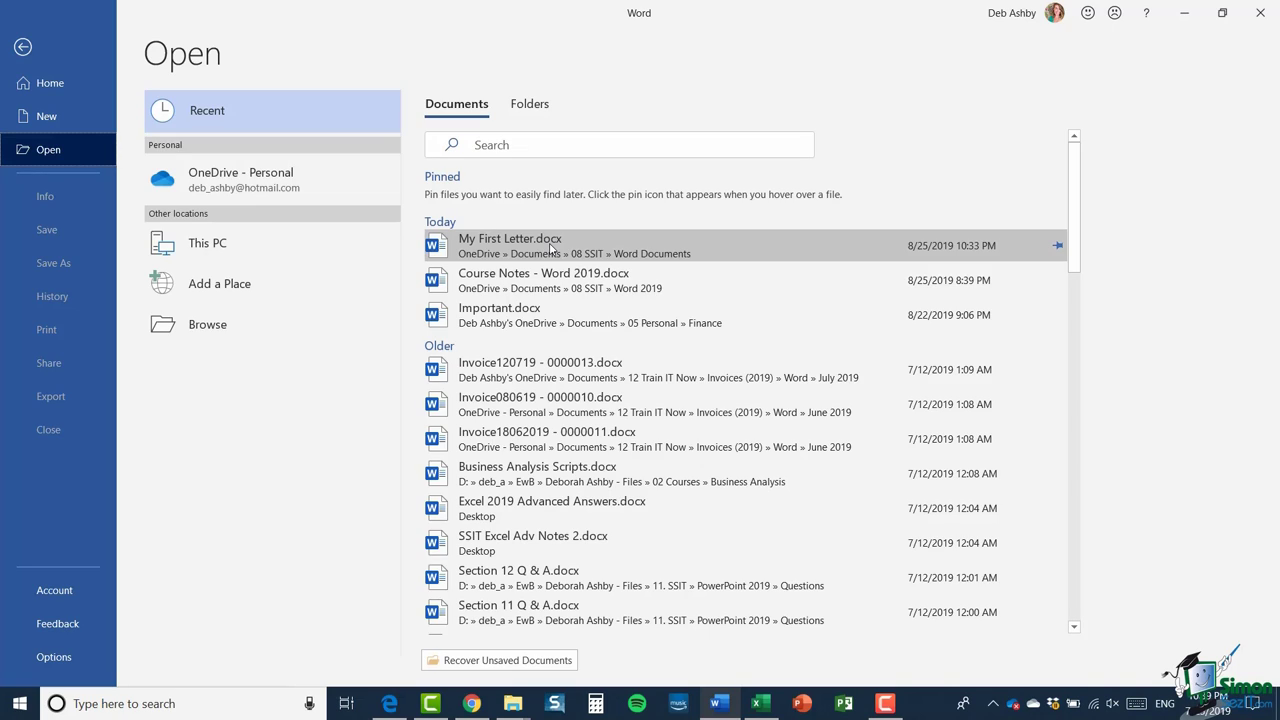
left_click(204, 326)
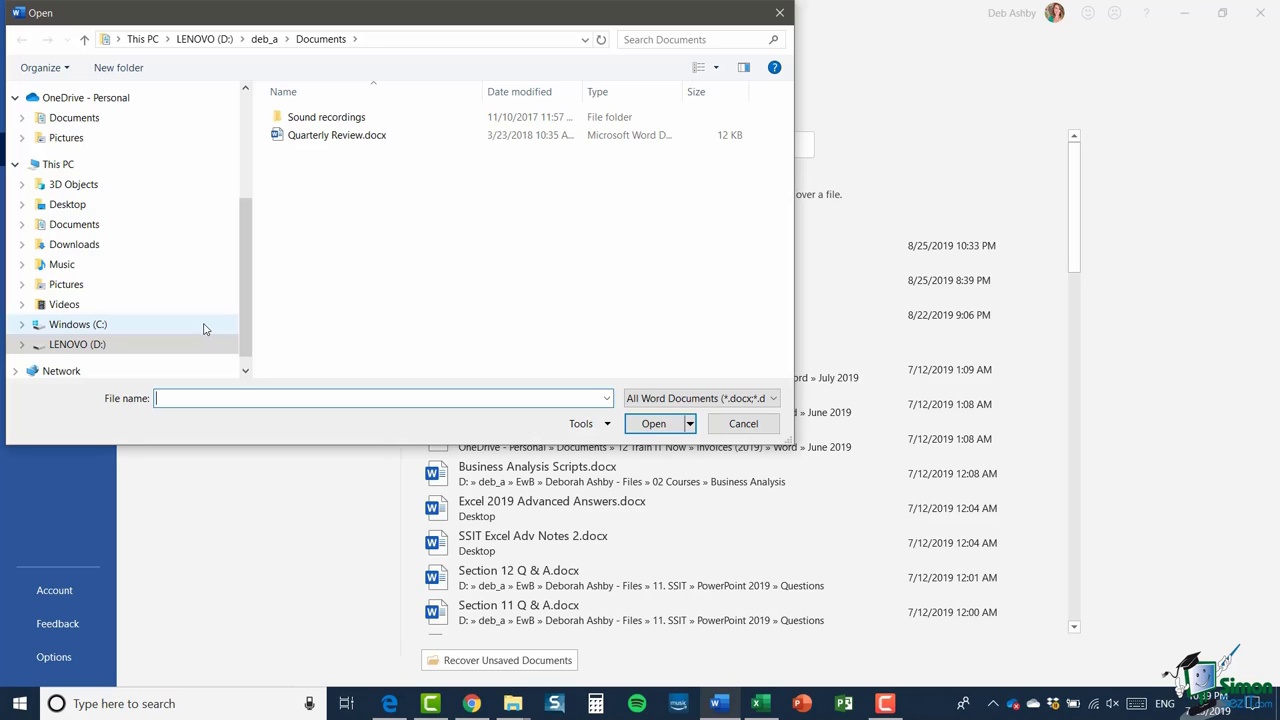
left_click_drag(242, 287, 262, 192)
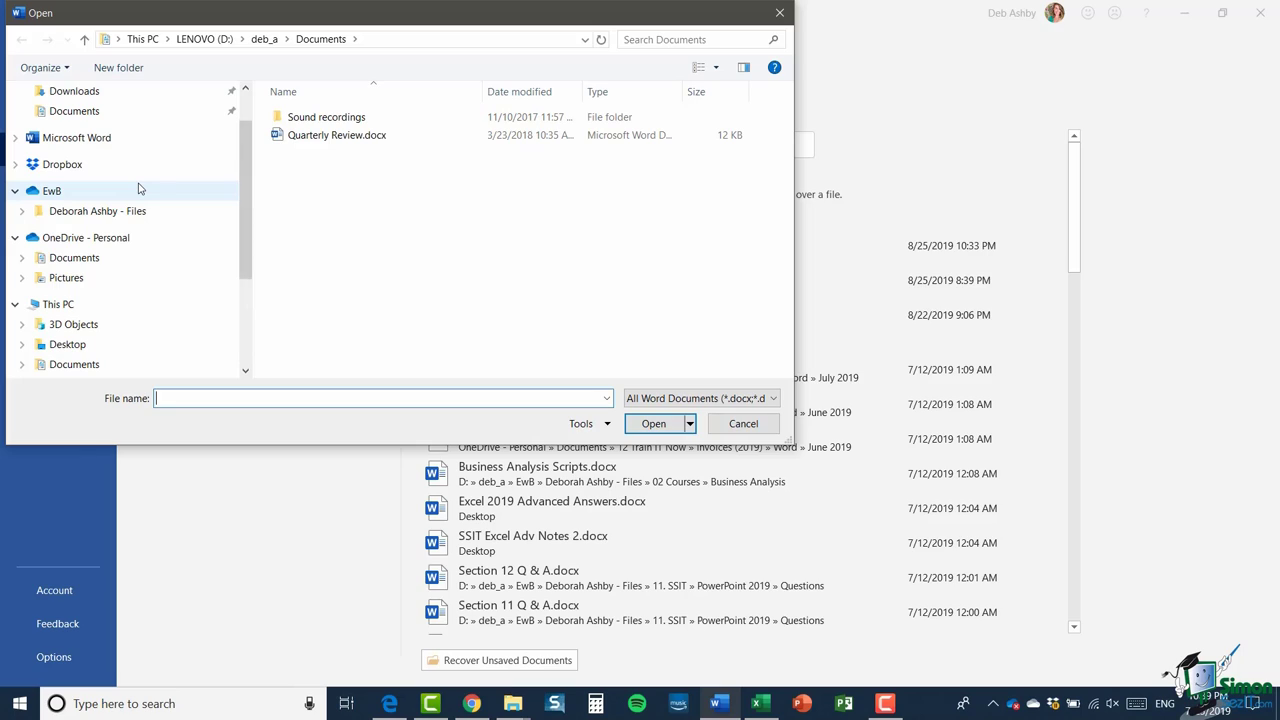
left_click(89, 262)
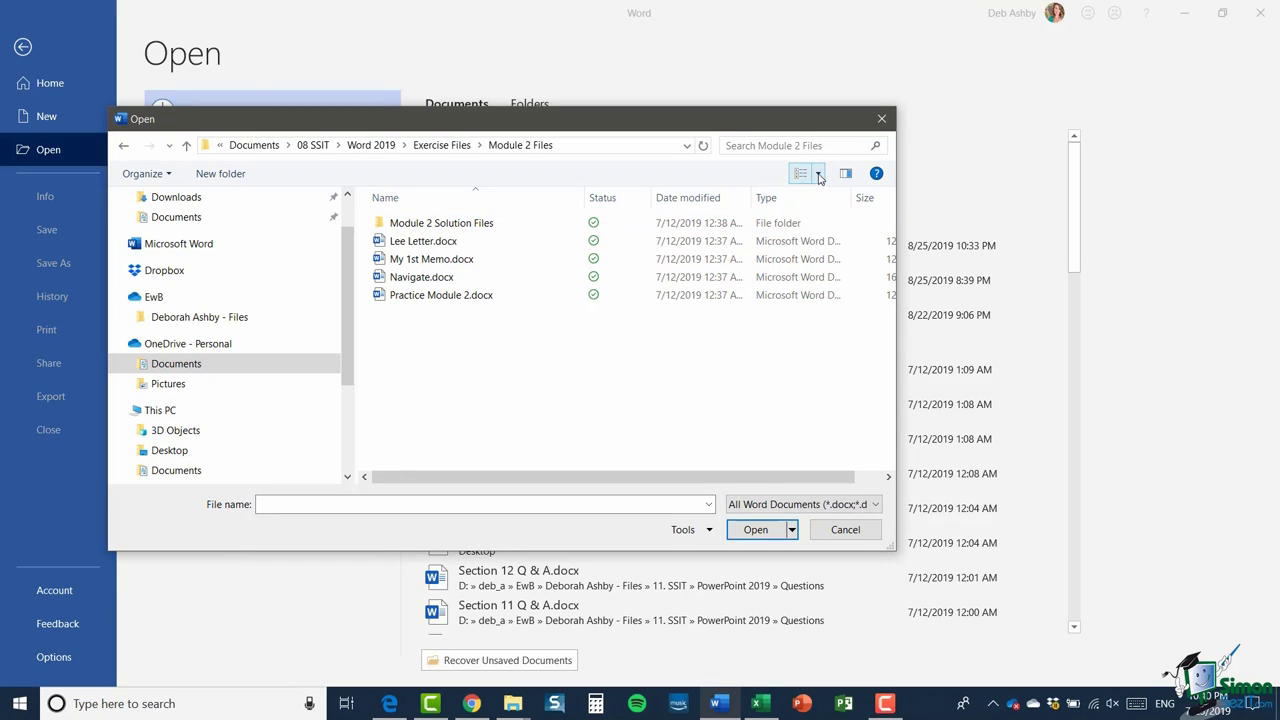
left_click(818, 174)
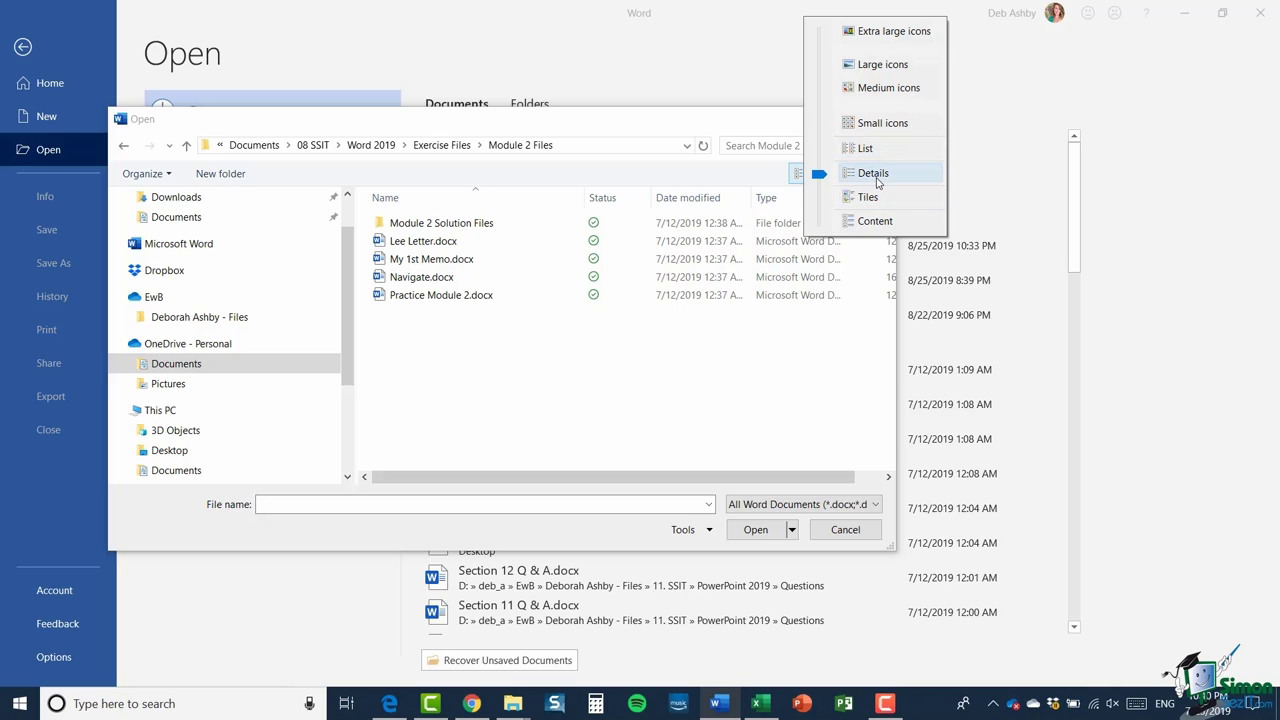
left_click(895, 37)
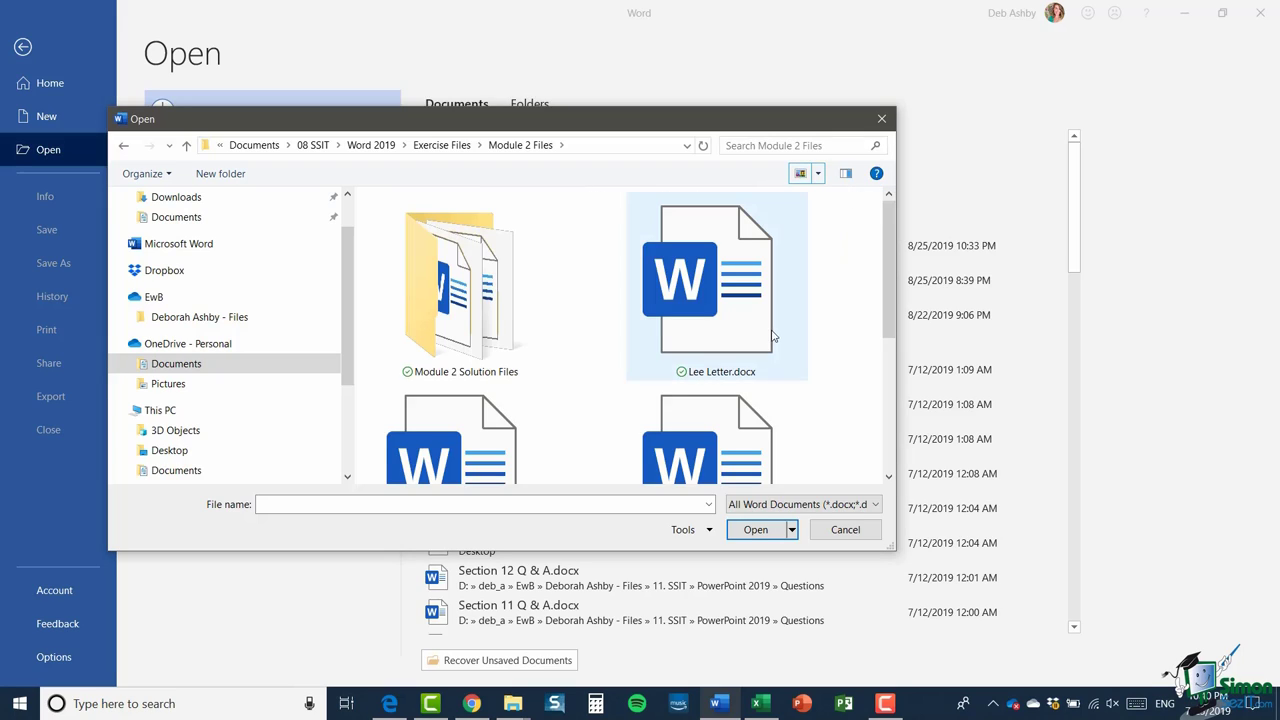
scroll(829, 288, "down", 2)
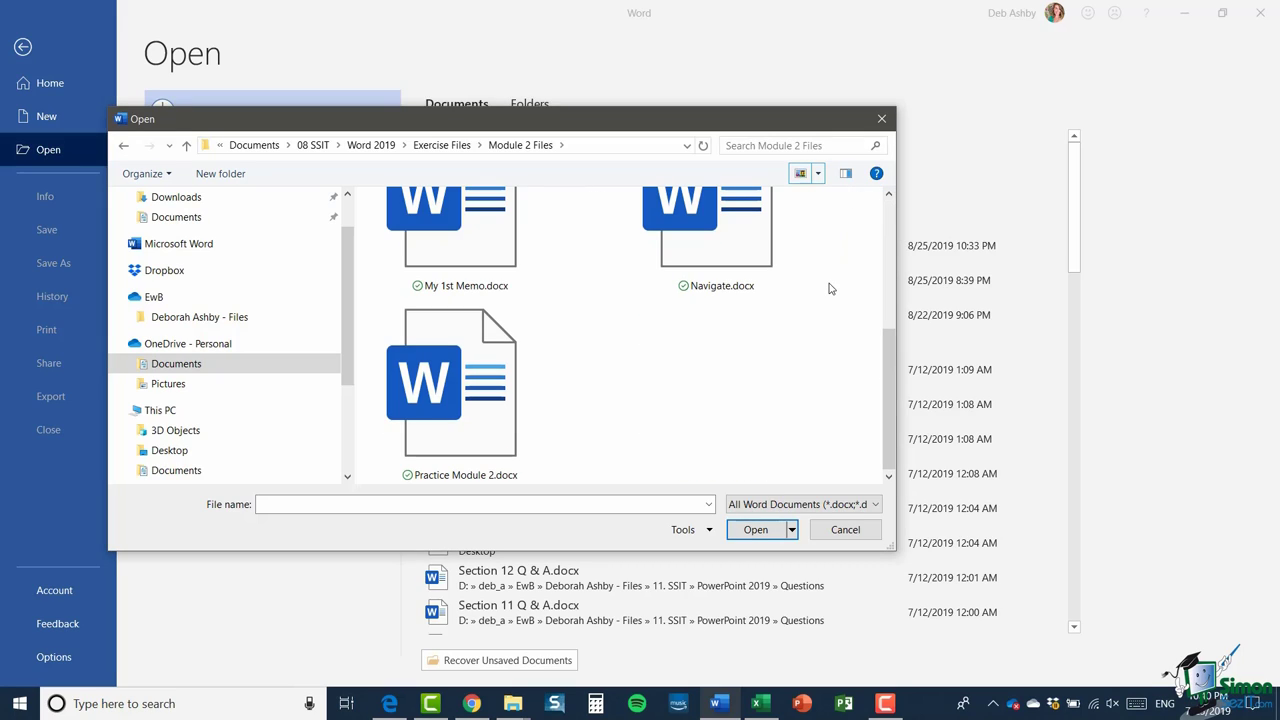
scroll(829, 288, "up", 2)
left_click(818, 172)
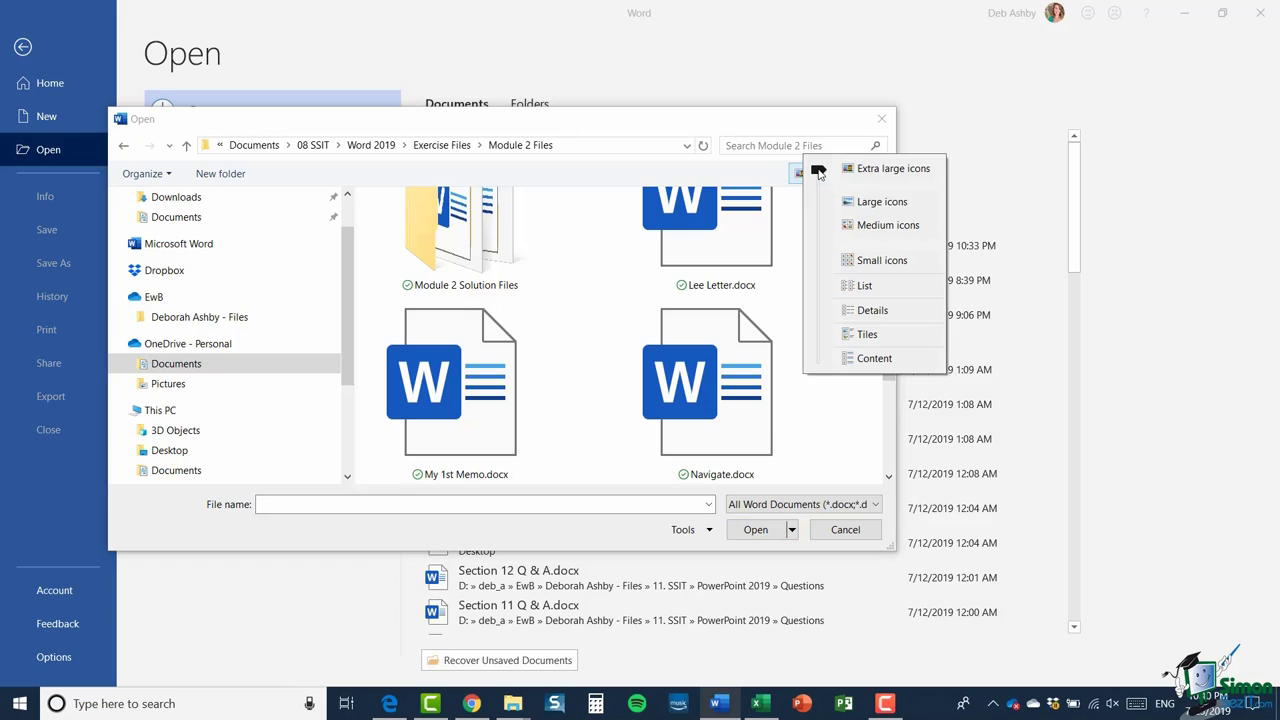
left_click(867, 206)
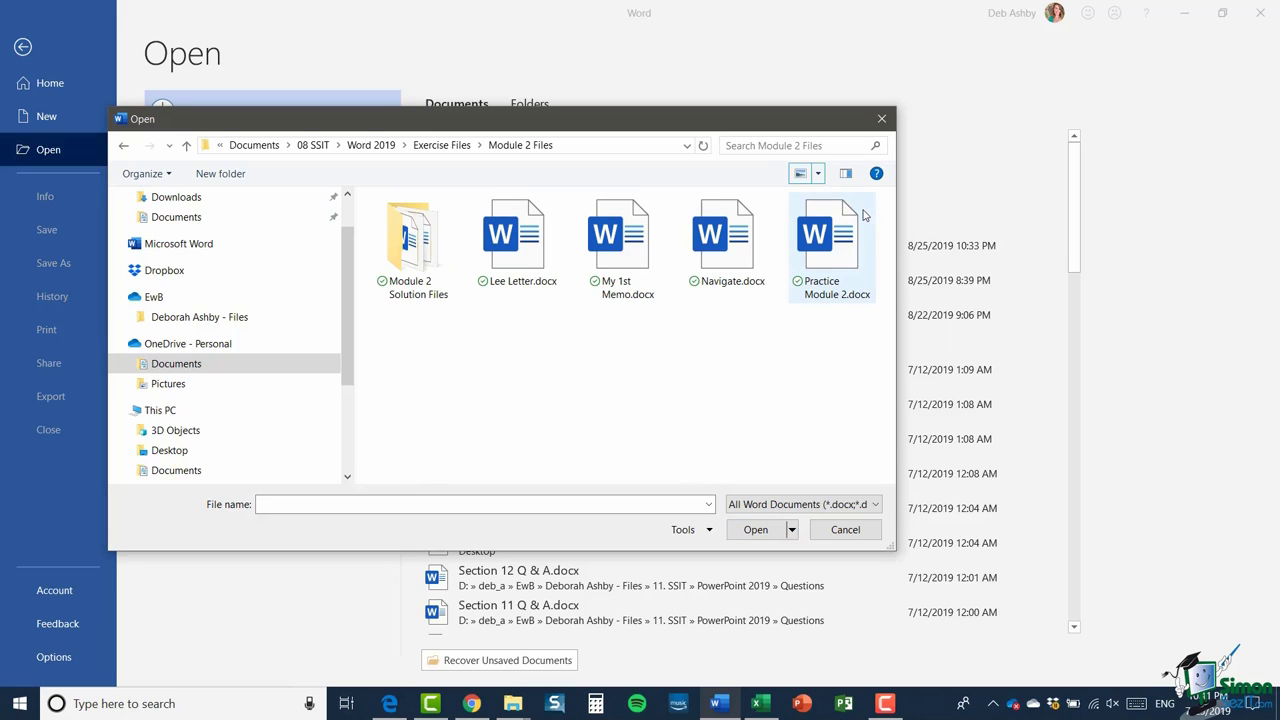
left_click(818, 173)
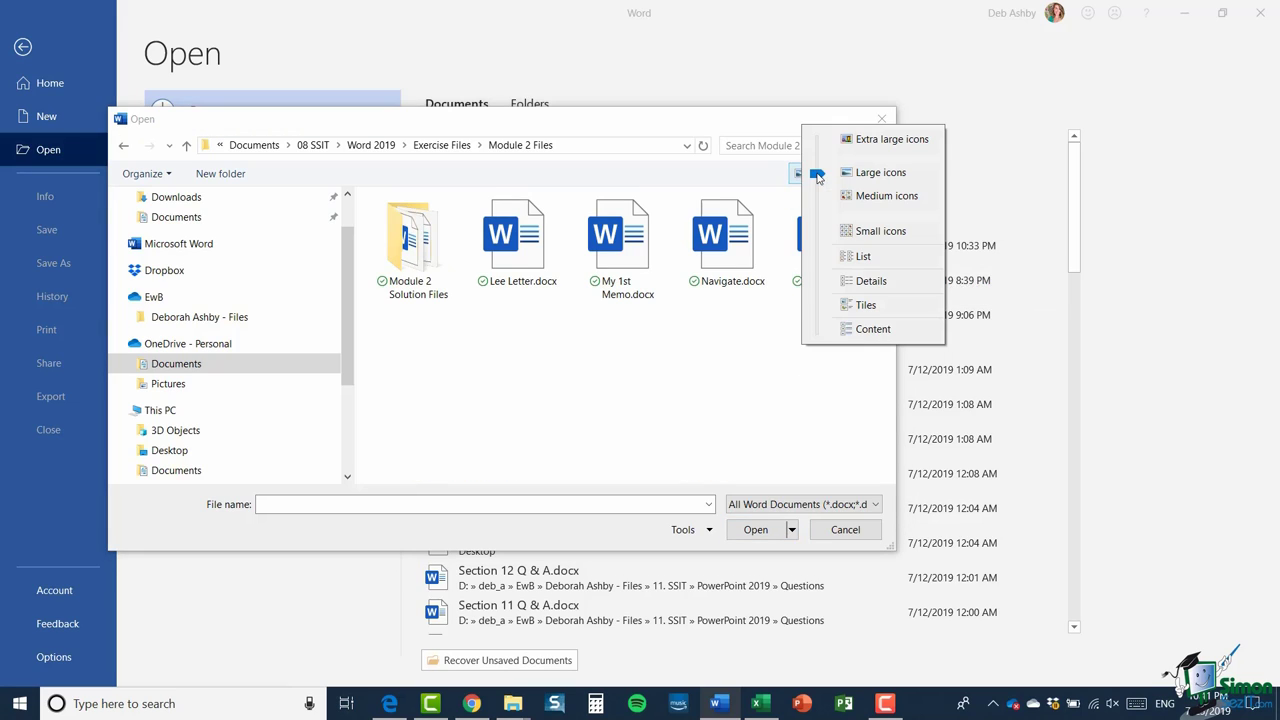
left_click(871, 198)
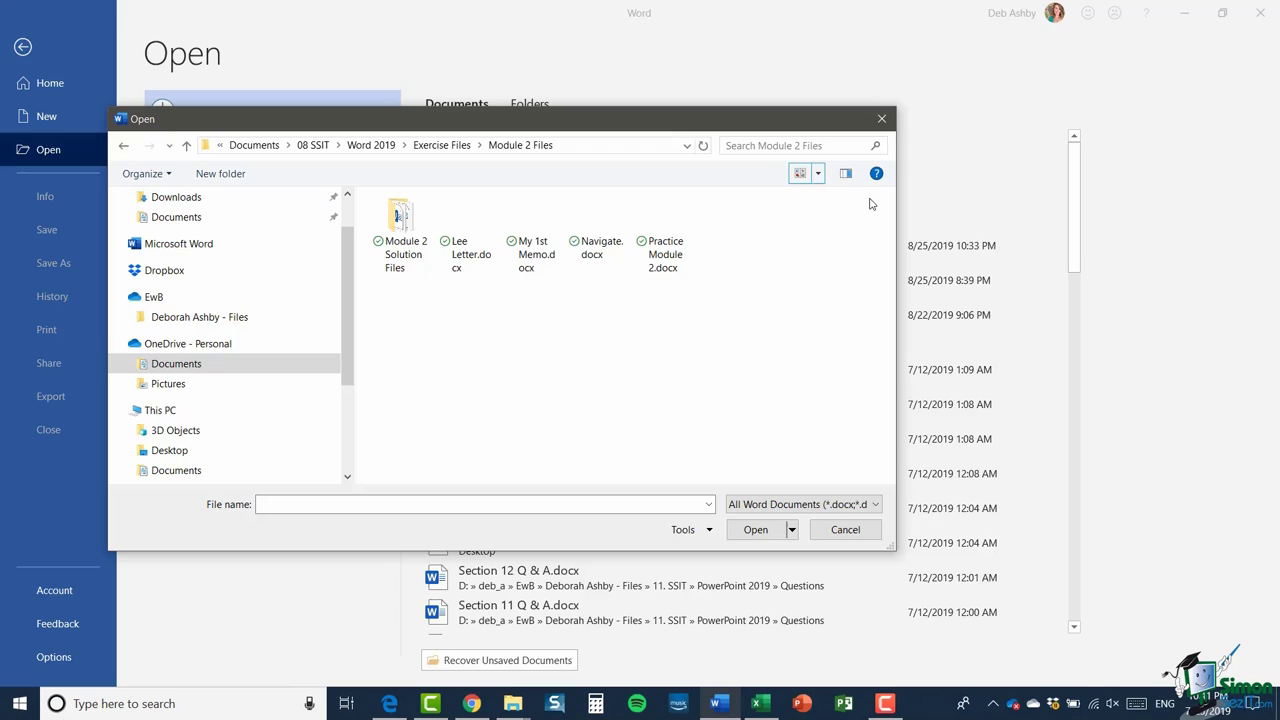
left_click(818, 174)
left_click(864, 212)
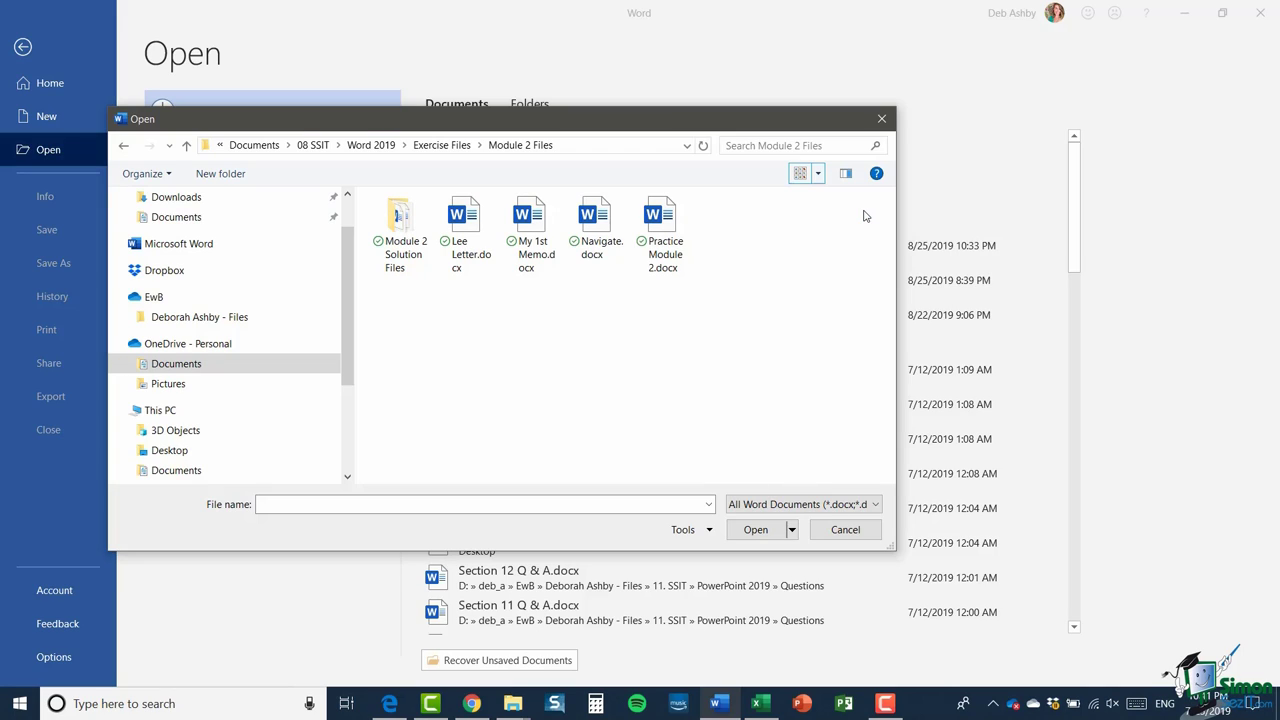
left_click(818, 174)
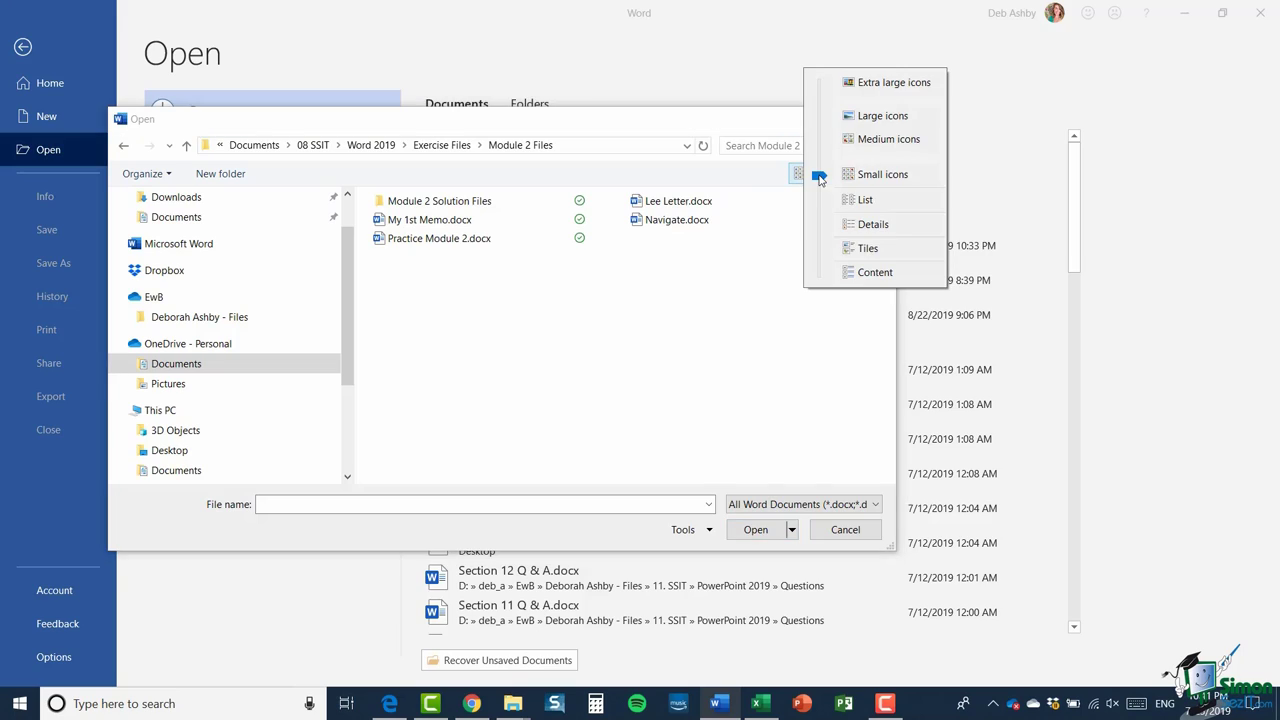
left_click(841, 203)
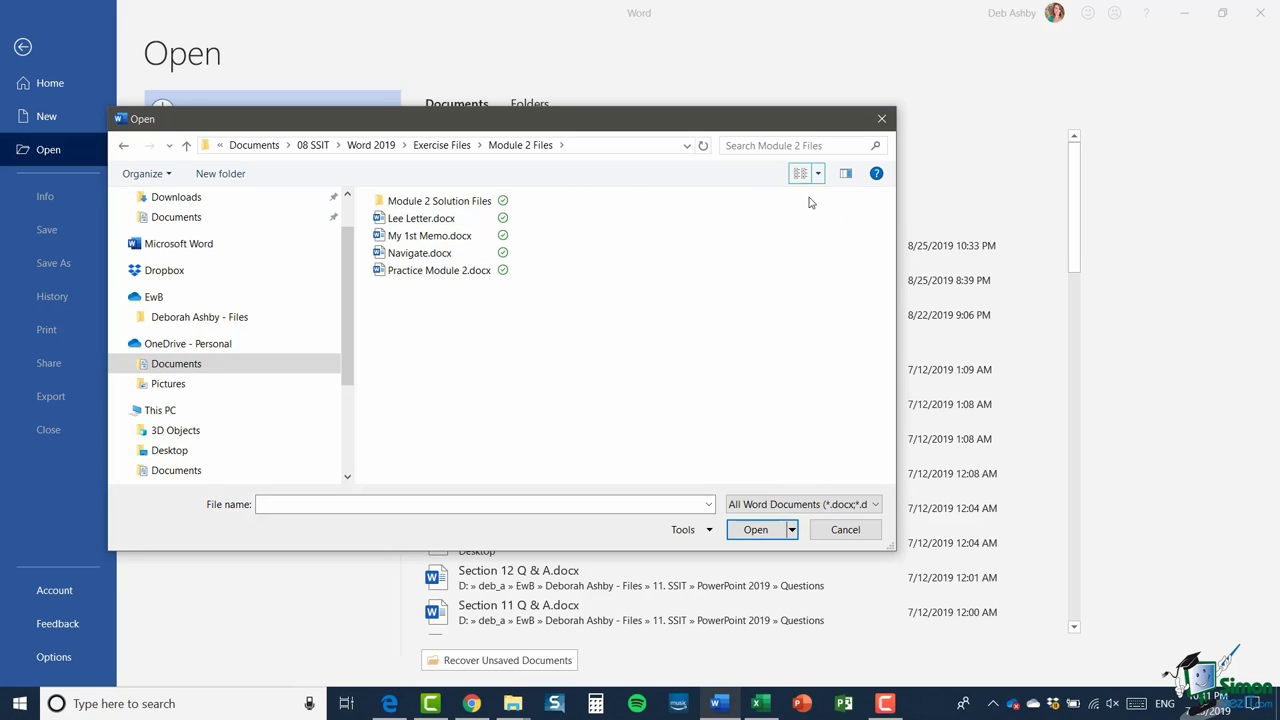
left_click(818, 174)
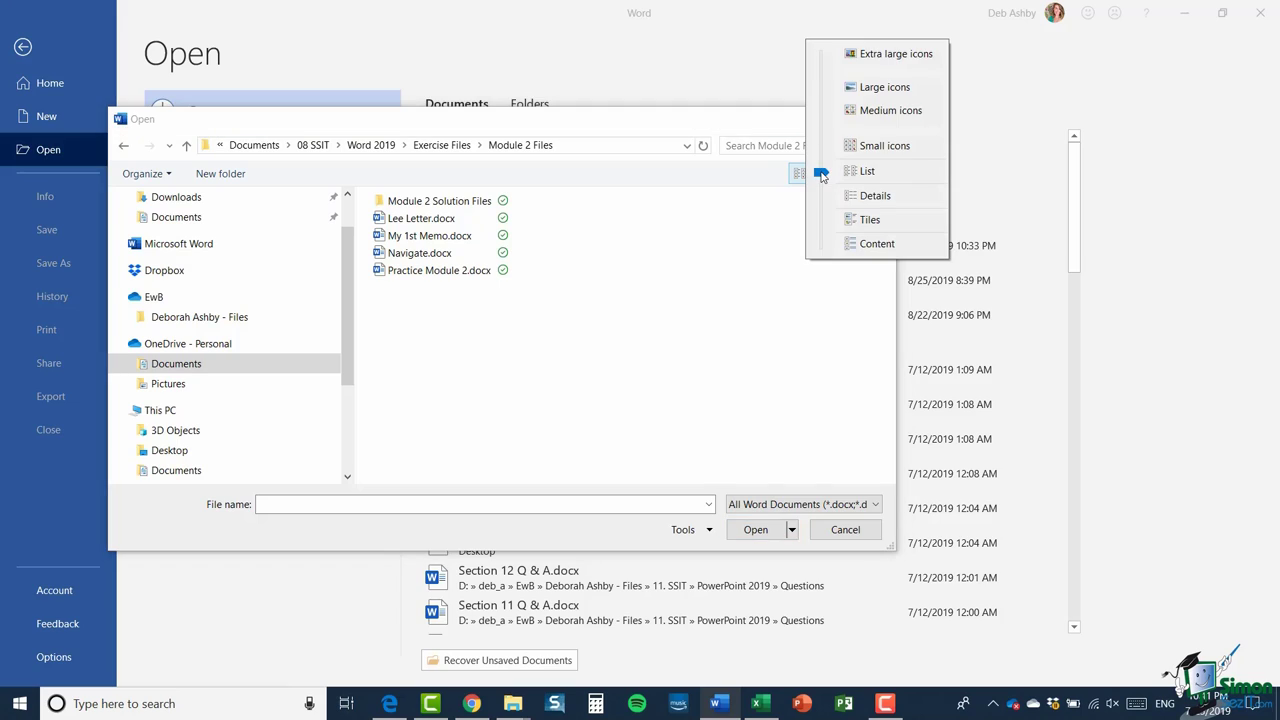
left_click(876, 196)
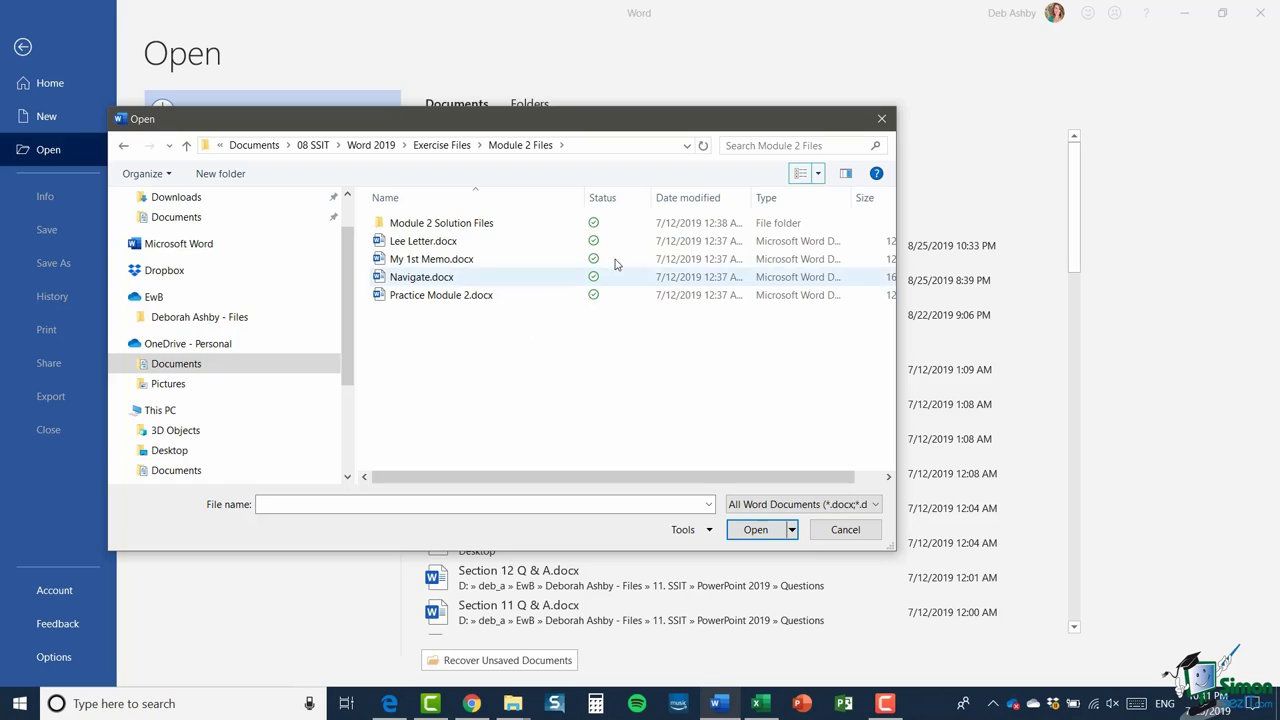
left_click_drag(690, 478, 728, 486)
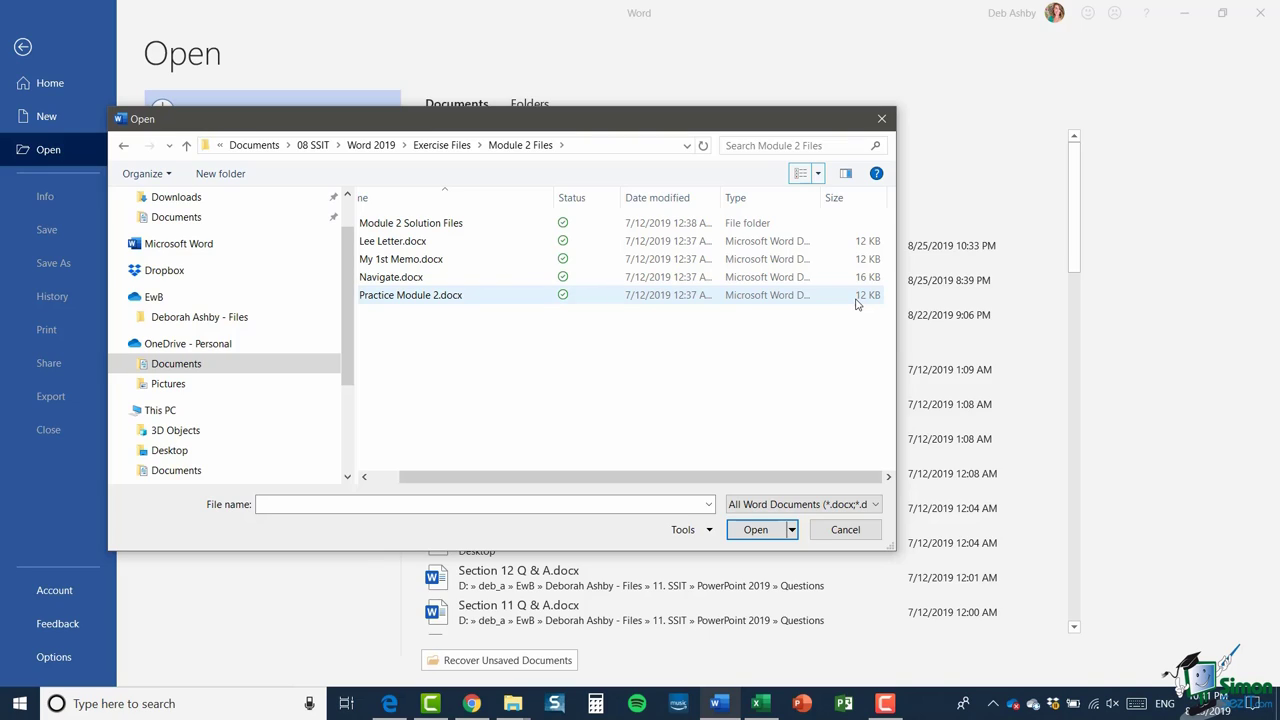
left_click(818, 173)
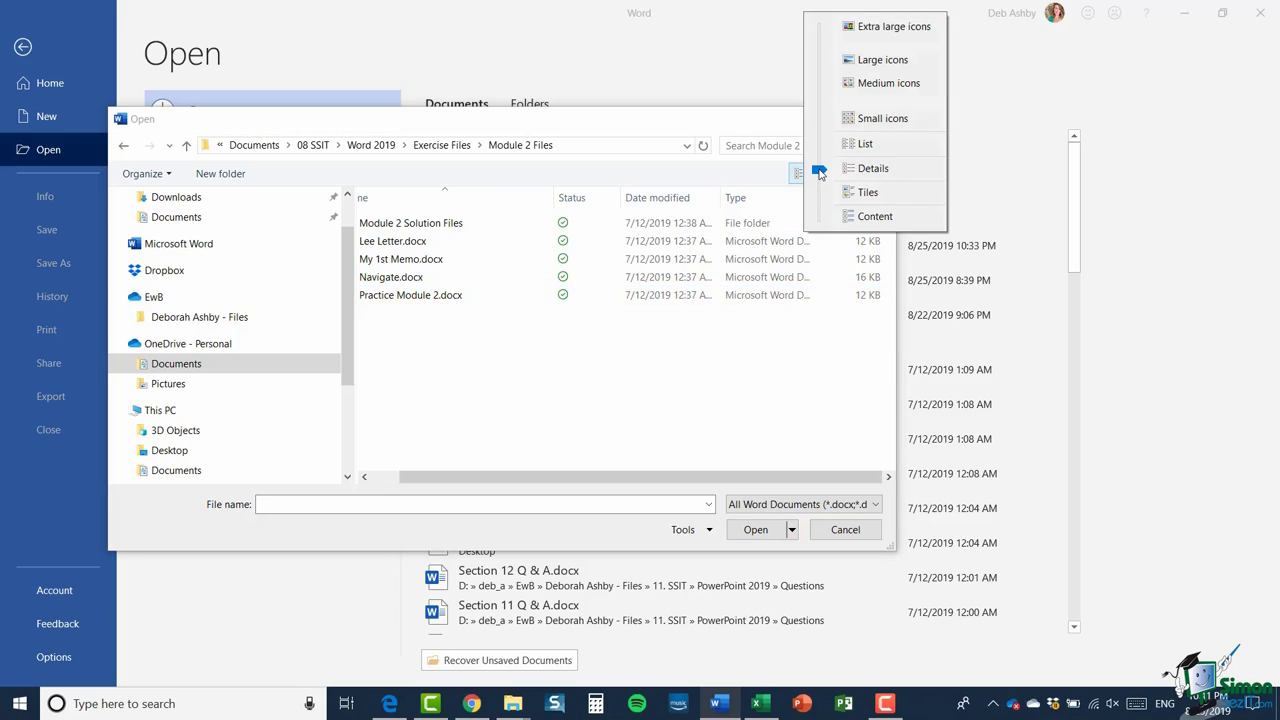
left_click(876, 196)
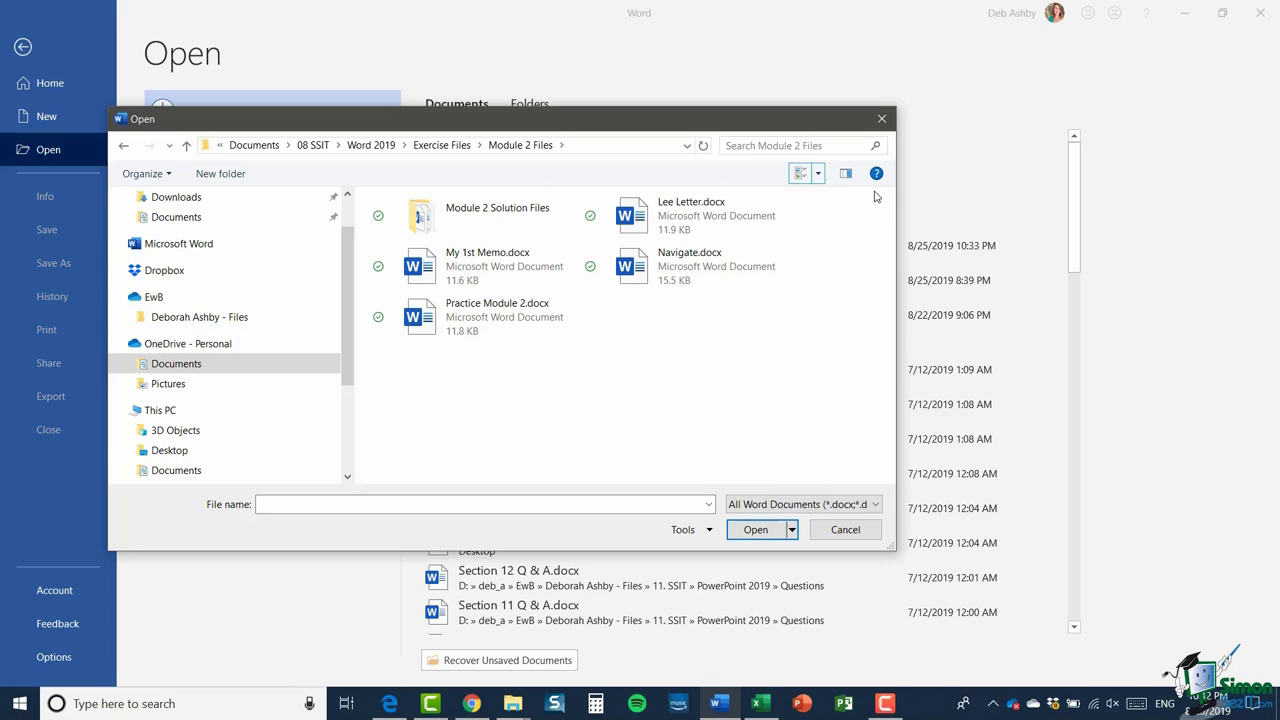
left_click(820, 175)
left_click(869, 210)
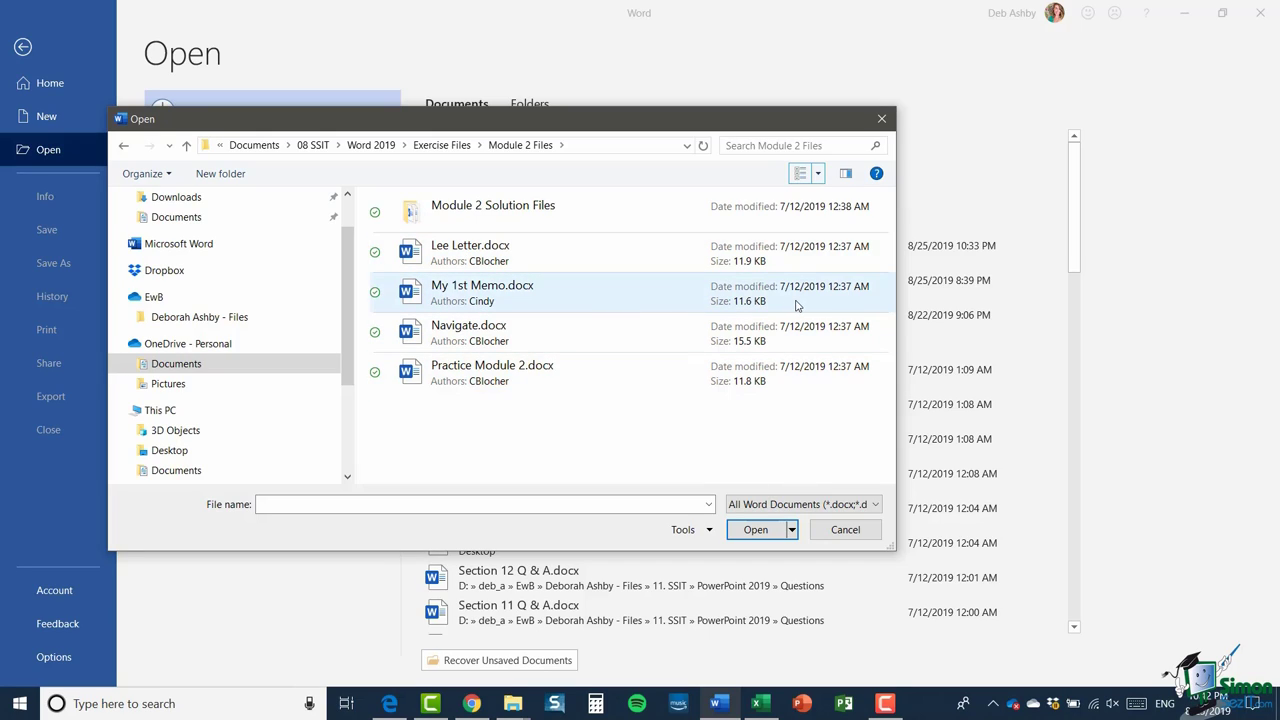
left_click(817, 173)
left_click(870, 157)
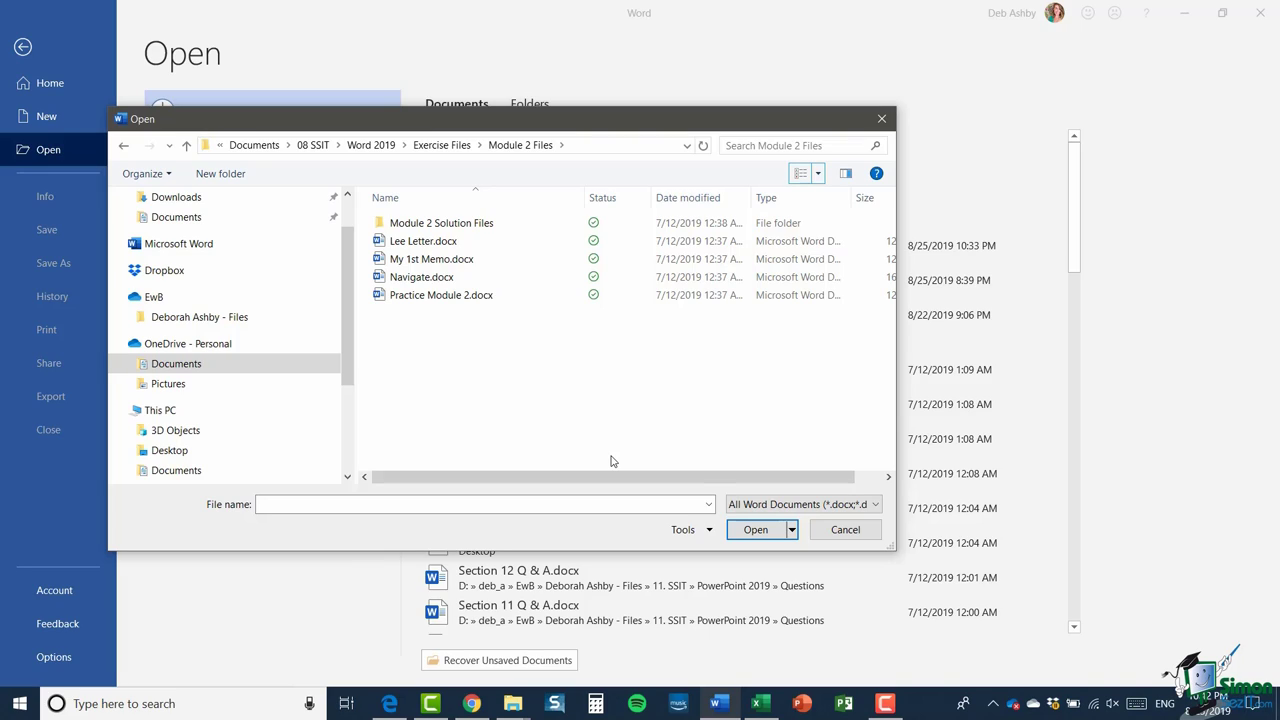
Step: Open Navigate.docx, then open My First Letter.docx from the Recent documents list
left_click(421, 278)
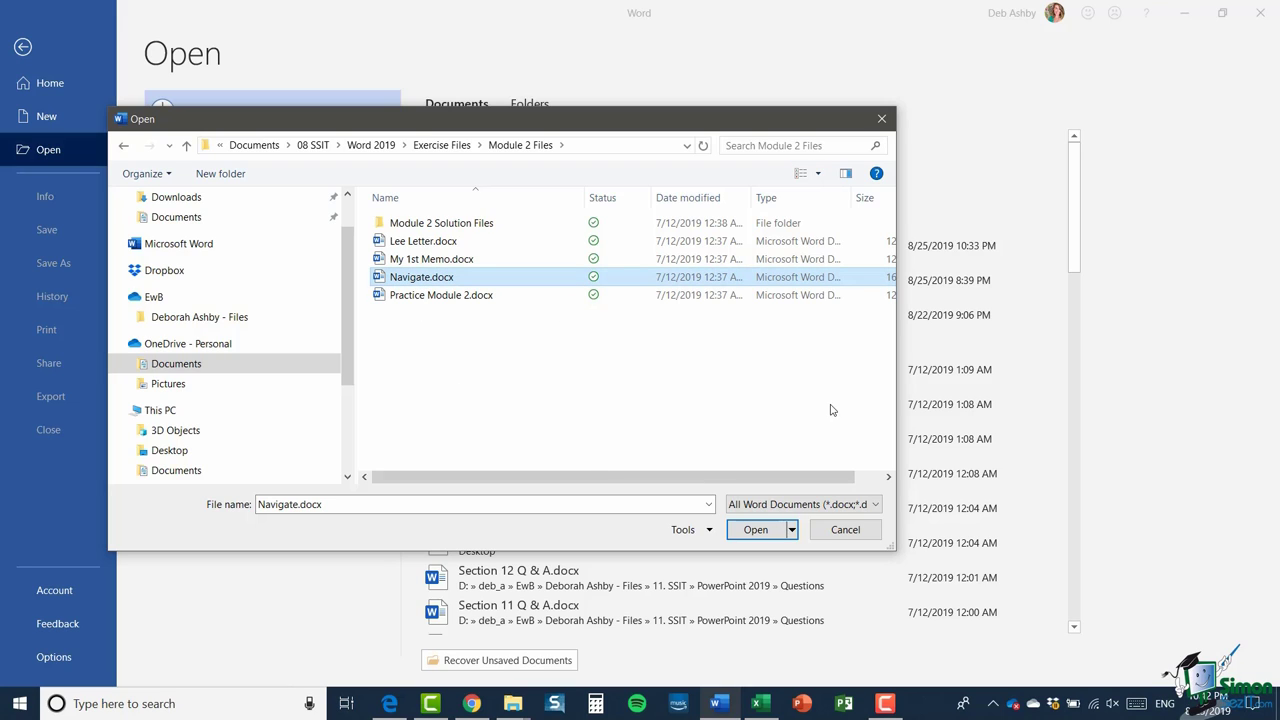
left_click(760, 531)
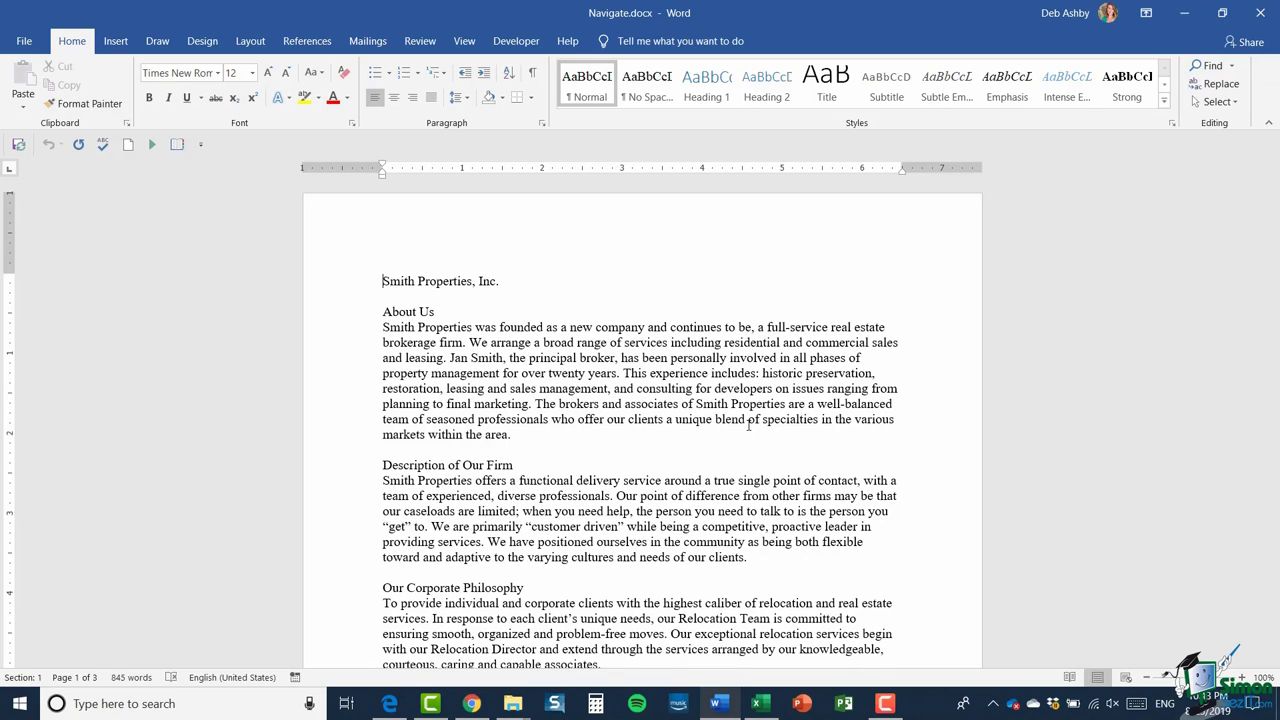
left_click(25, 43)
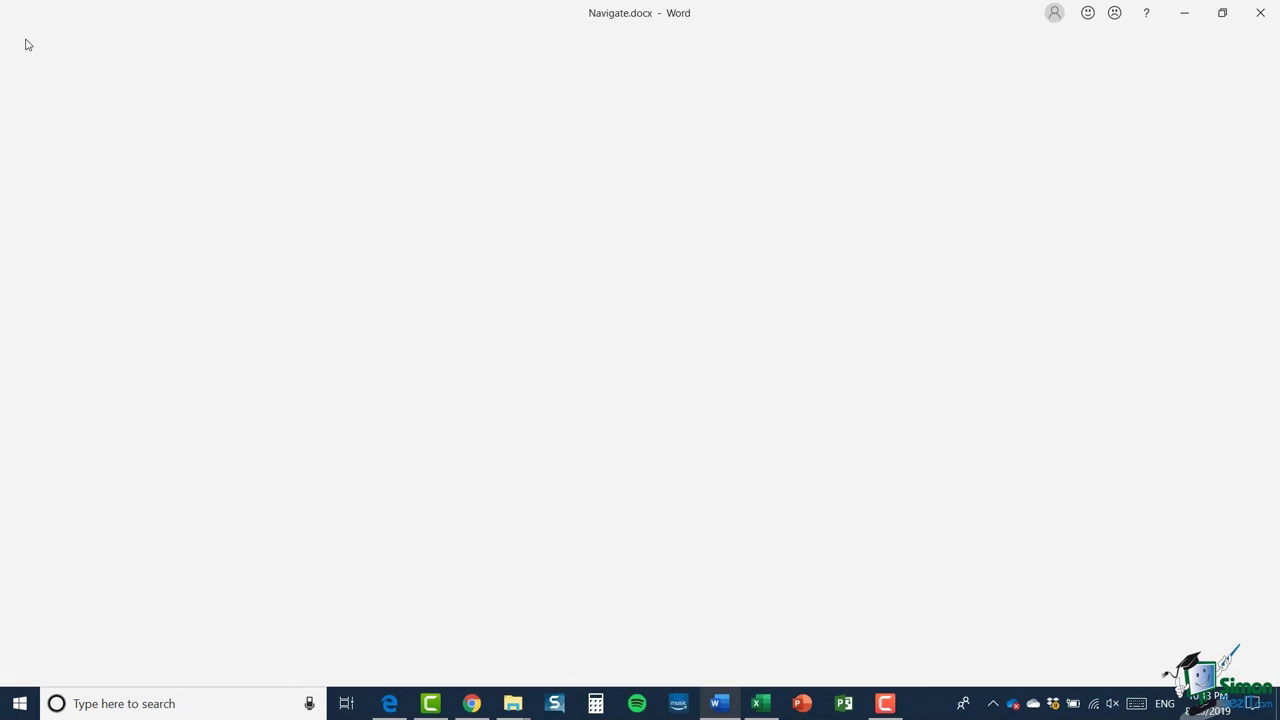
left_click(48, 152)
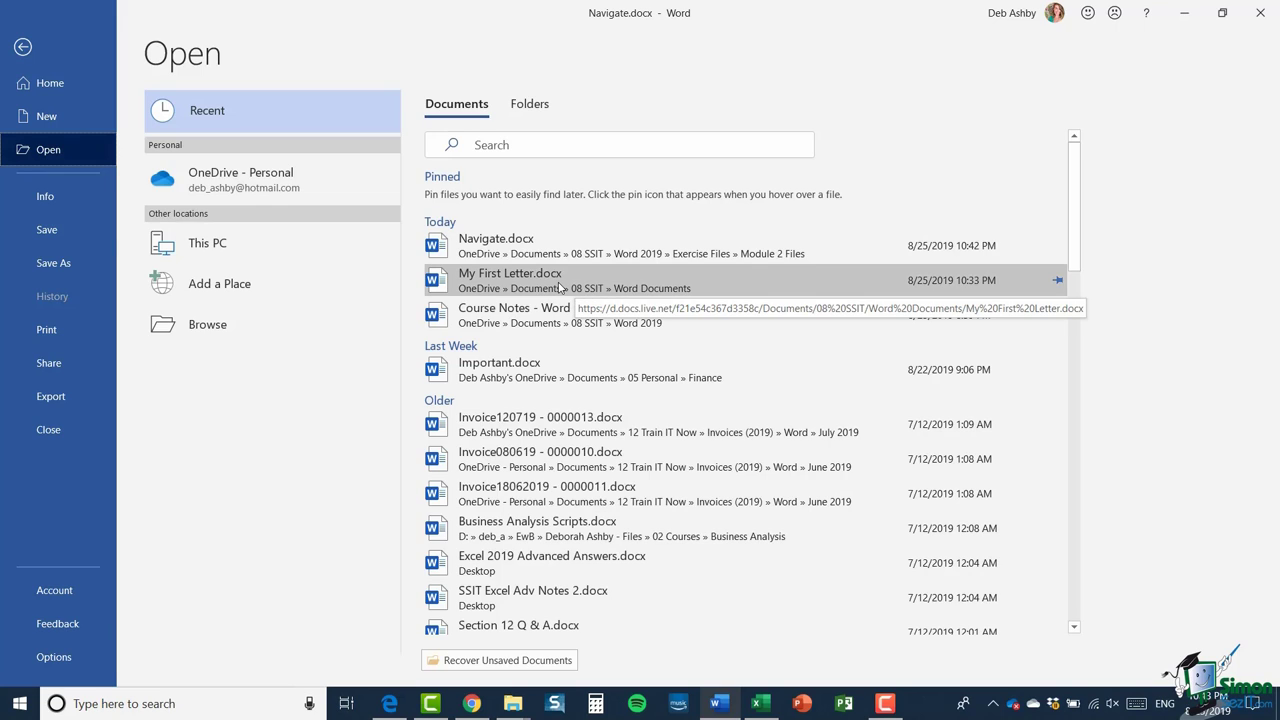
key("Escape")
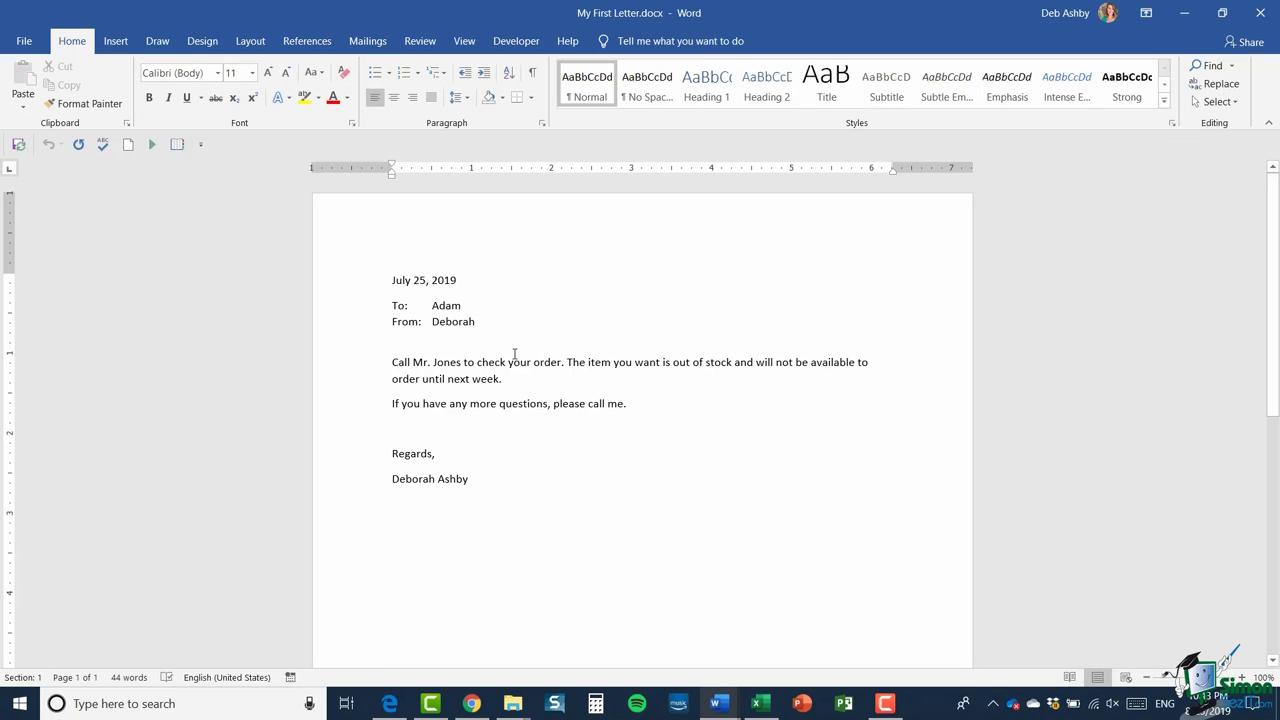
left_click(457, 44)
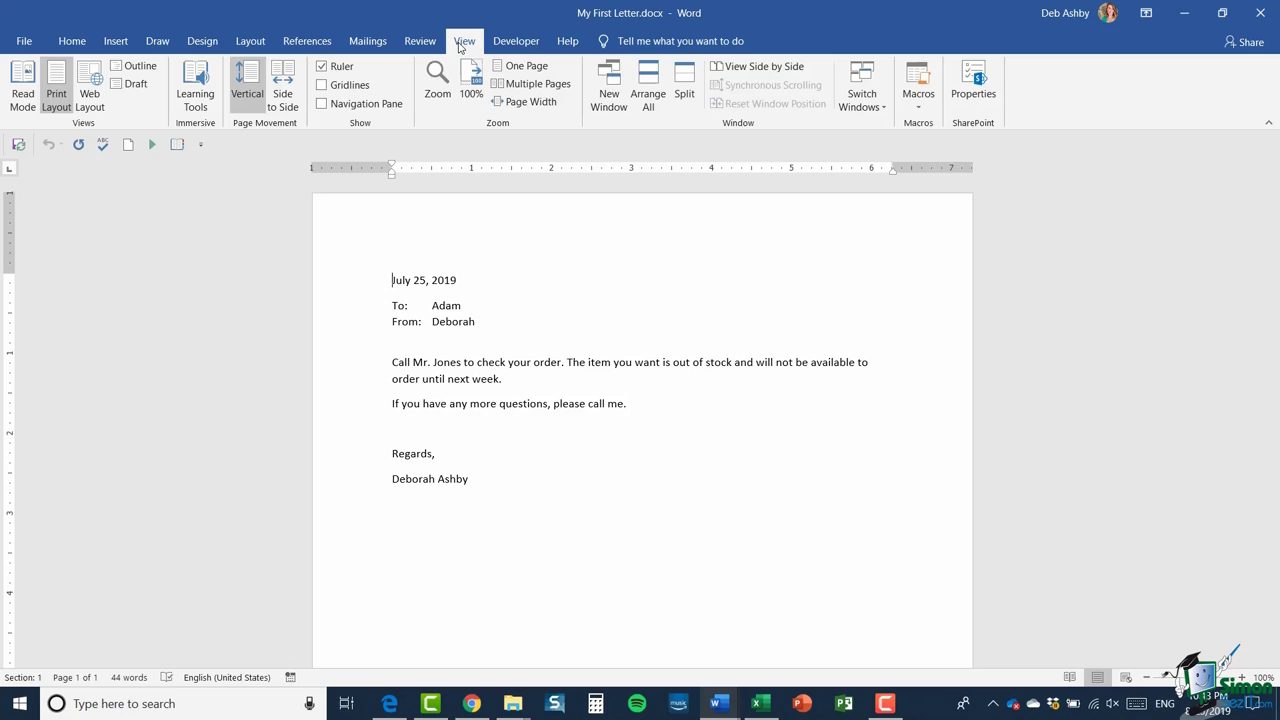
left_click(866, 104)
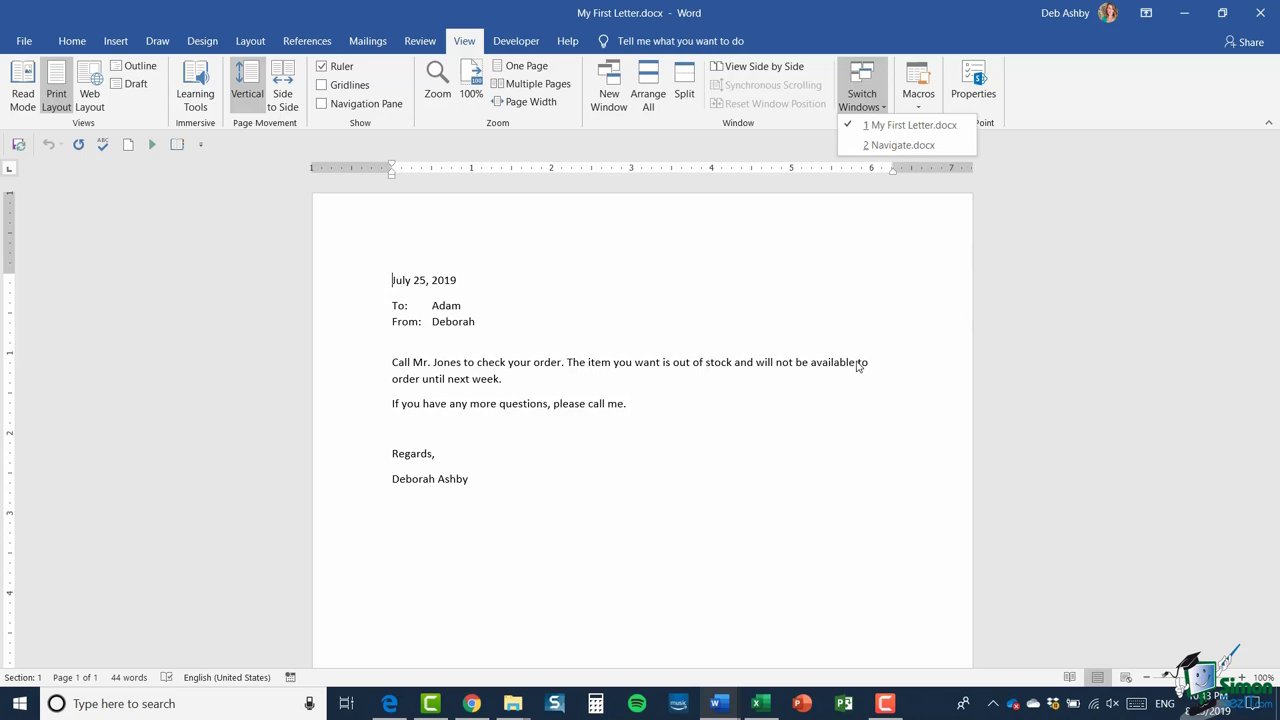
left_click(792, 290)
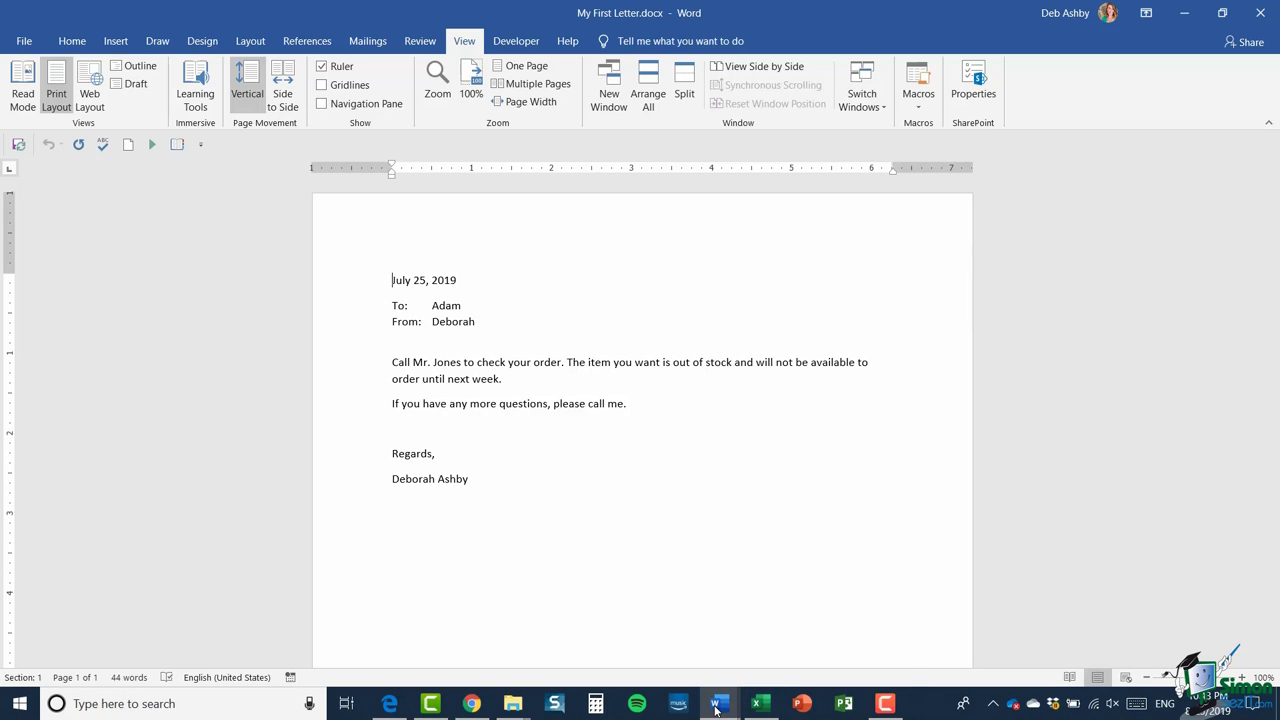
mouse_move(716, 708)
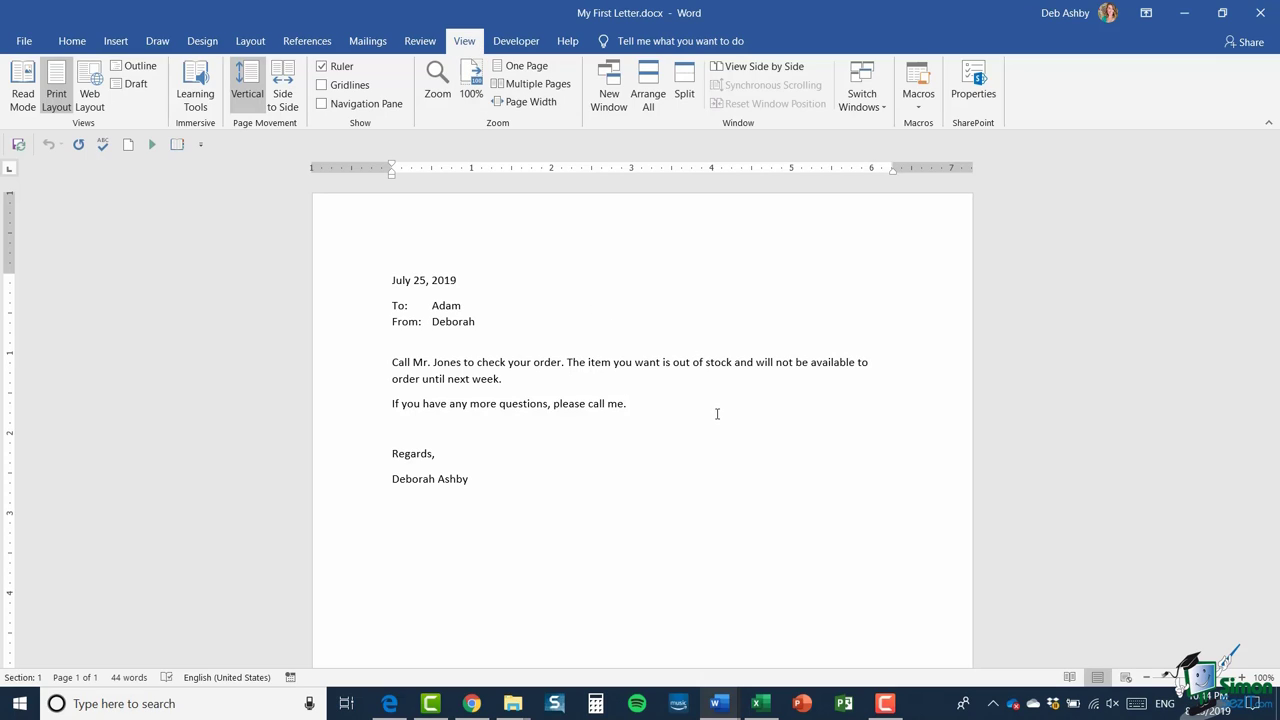
Step: View My First Letter and Navigate.docx side by side, then maximize Navigate.docx
left_click(753, 67)
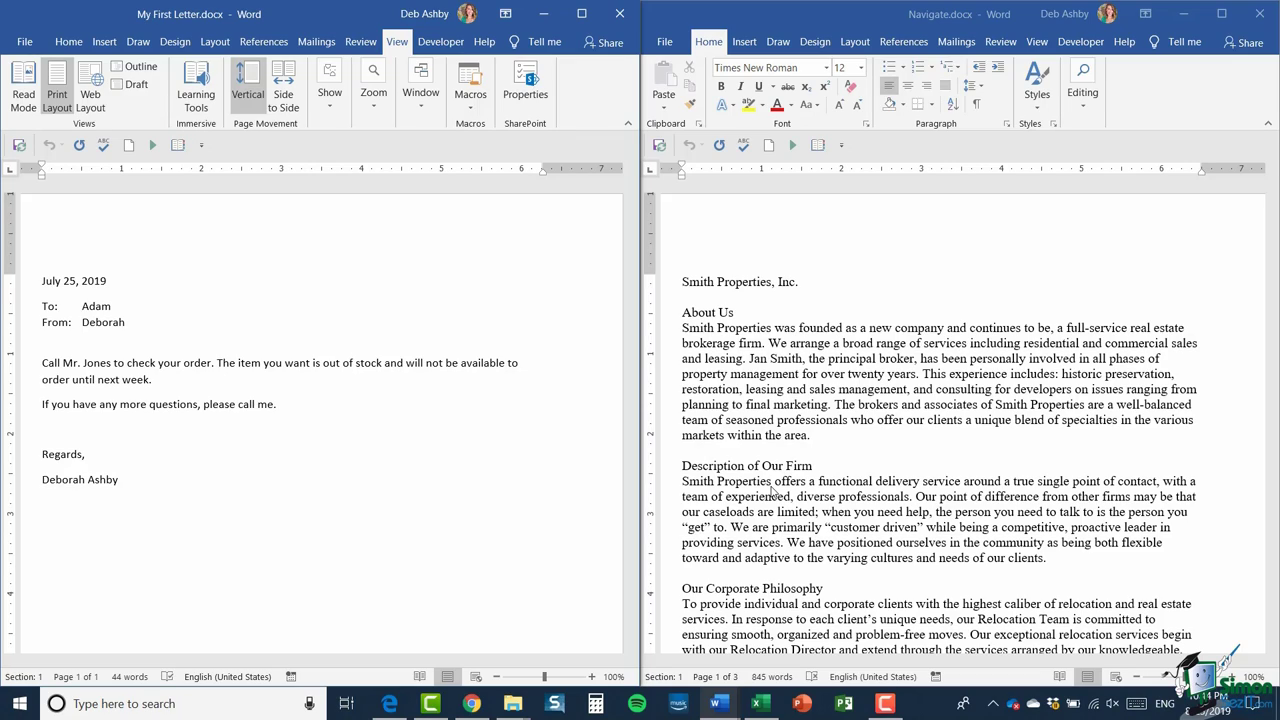
left_click(1222, 14)
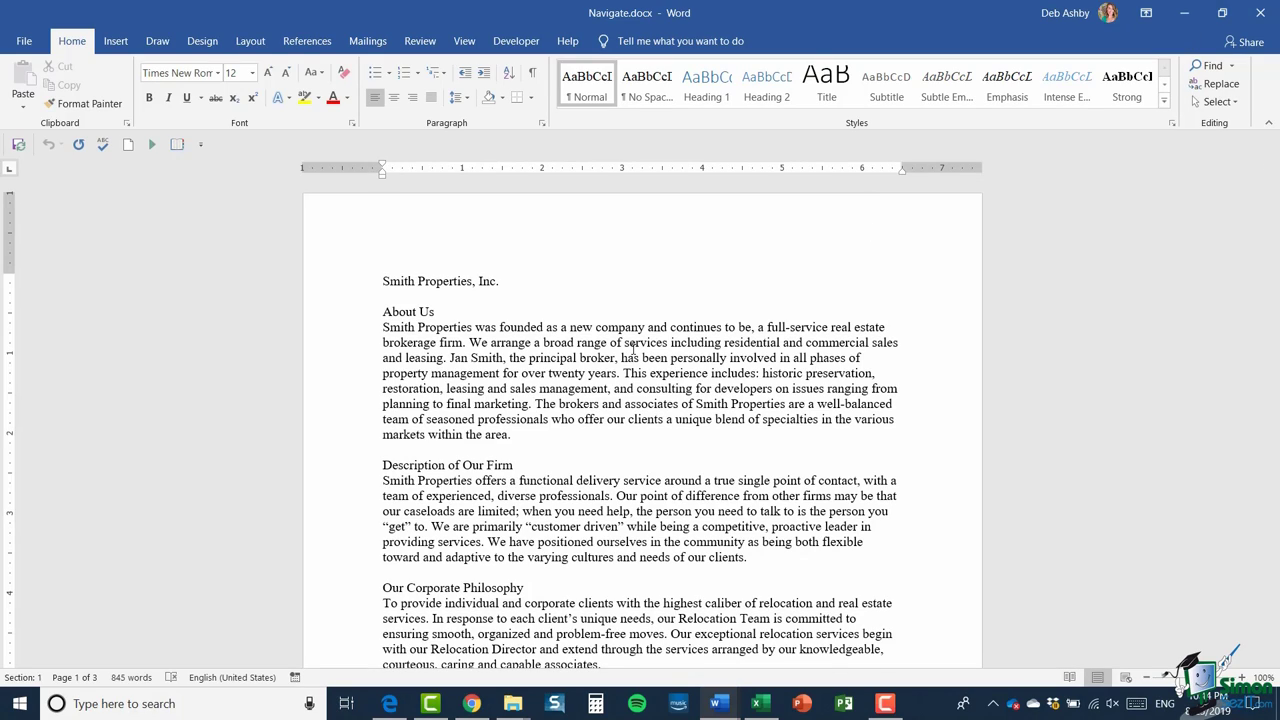
left_click(464, 41)
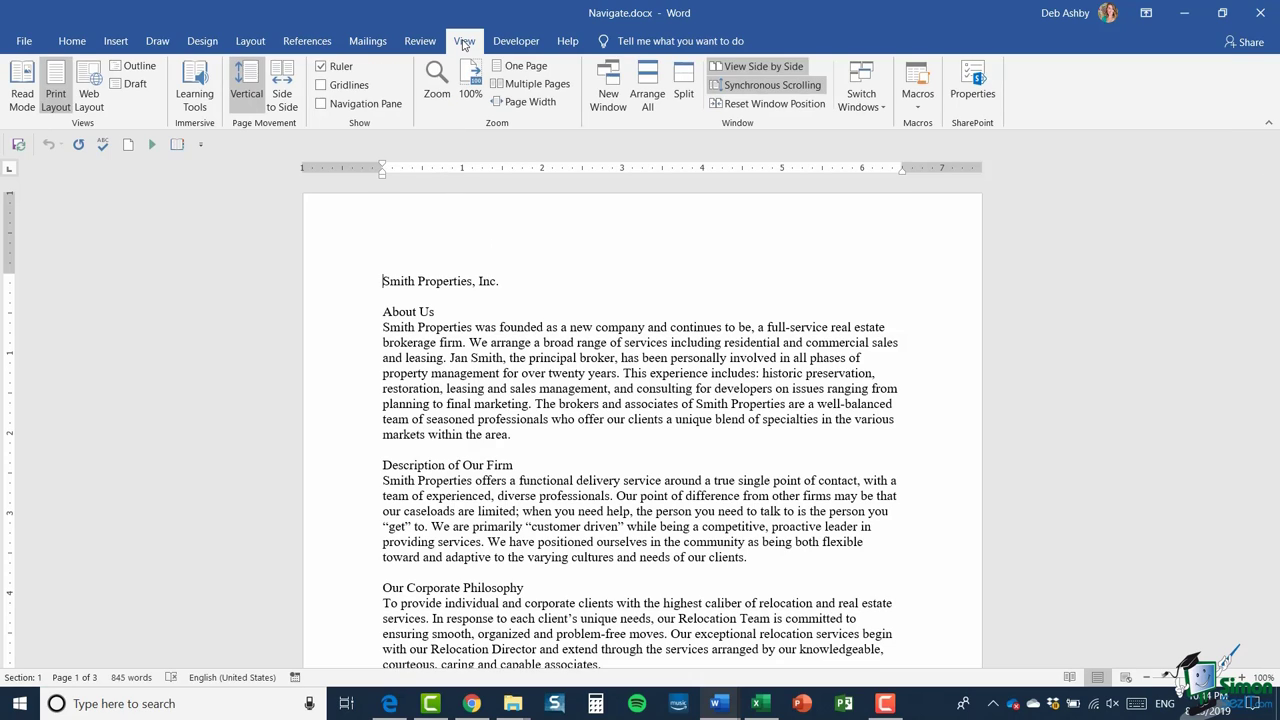
left_click(686, 82)
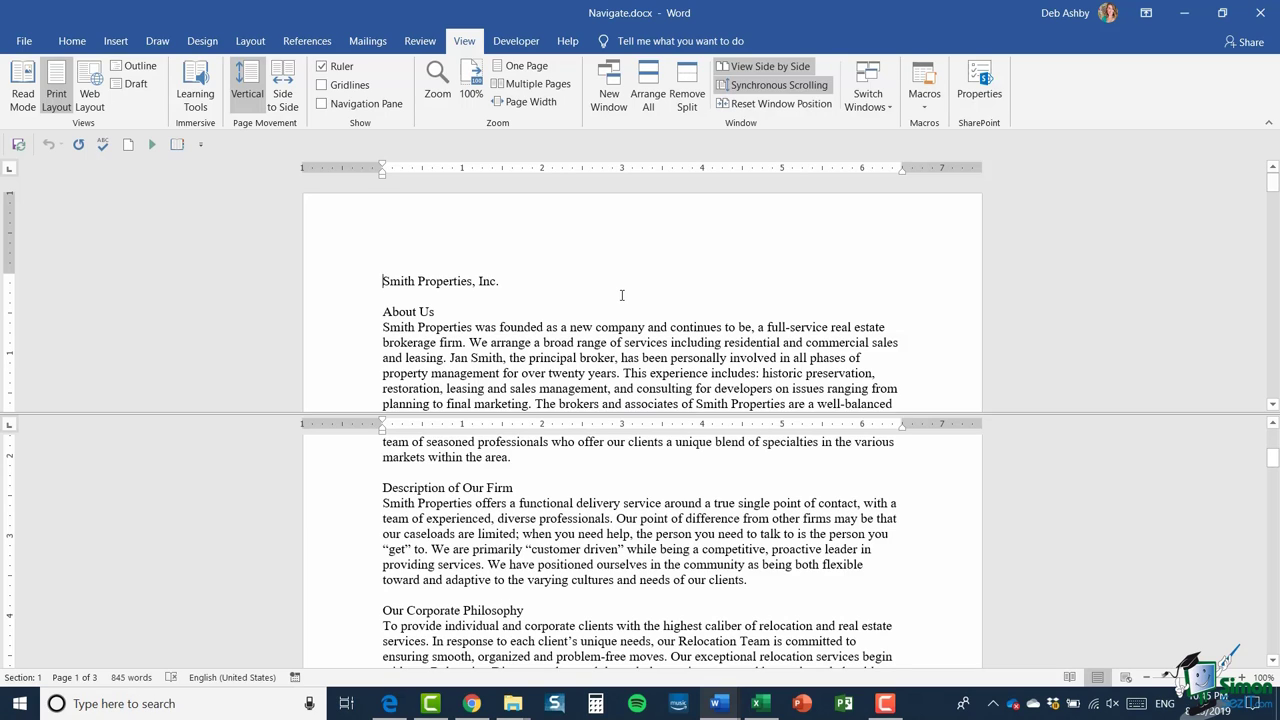
scroll(623, 295, "down", 1)
scroll(623, 295, "down", 1)
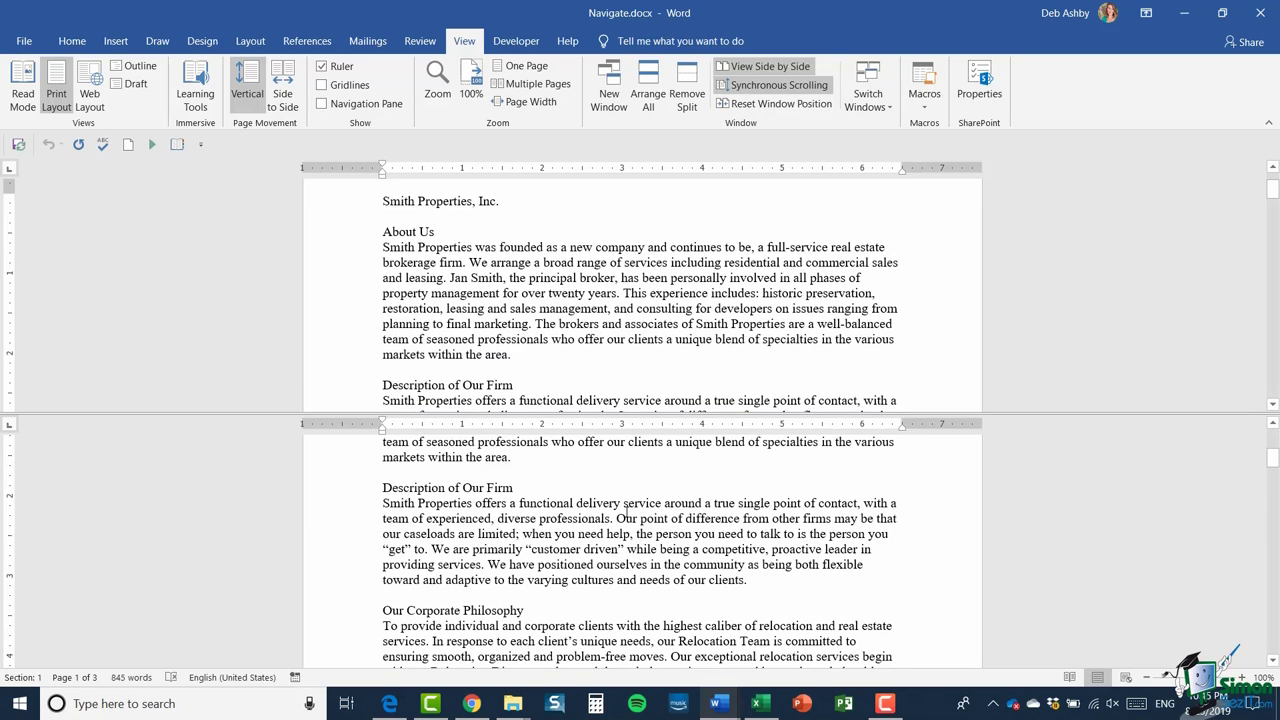
scroll(630, 510, "up", 5)
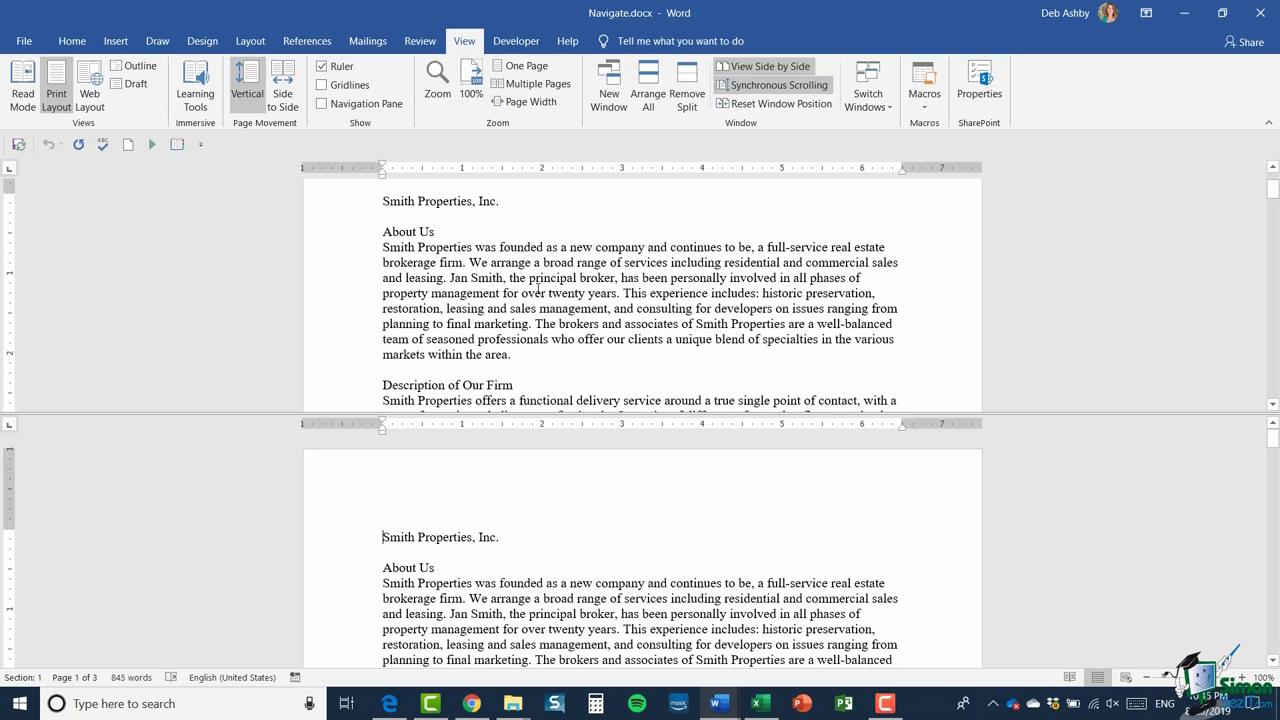
scroll(562, 280, "down", 10)
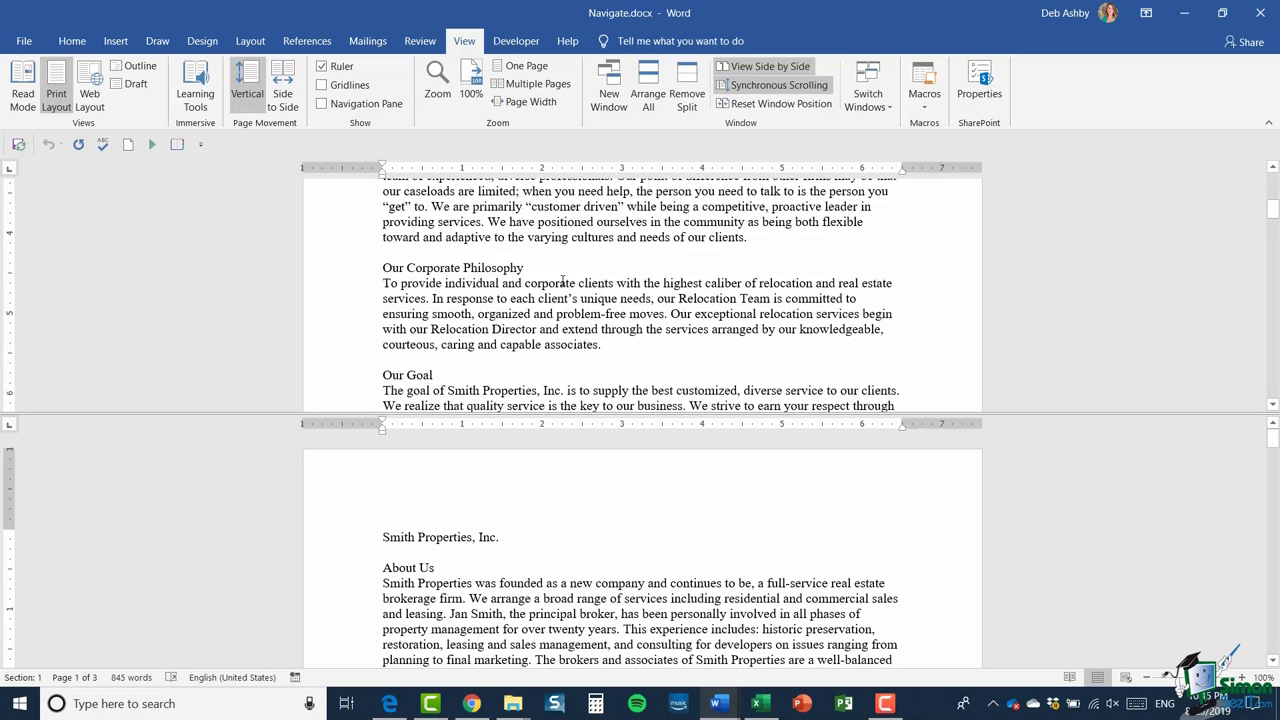
scroll(562, 280, "up", 10)
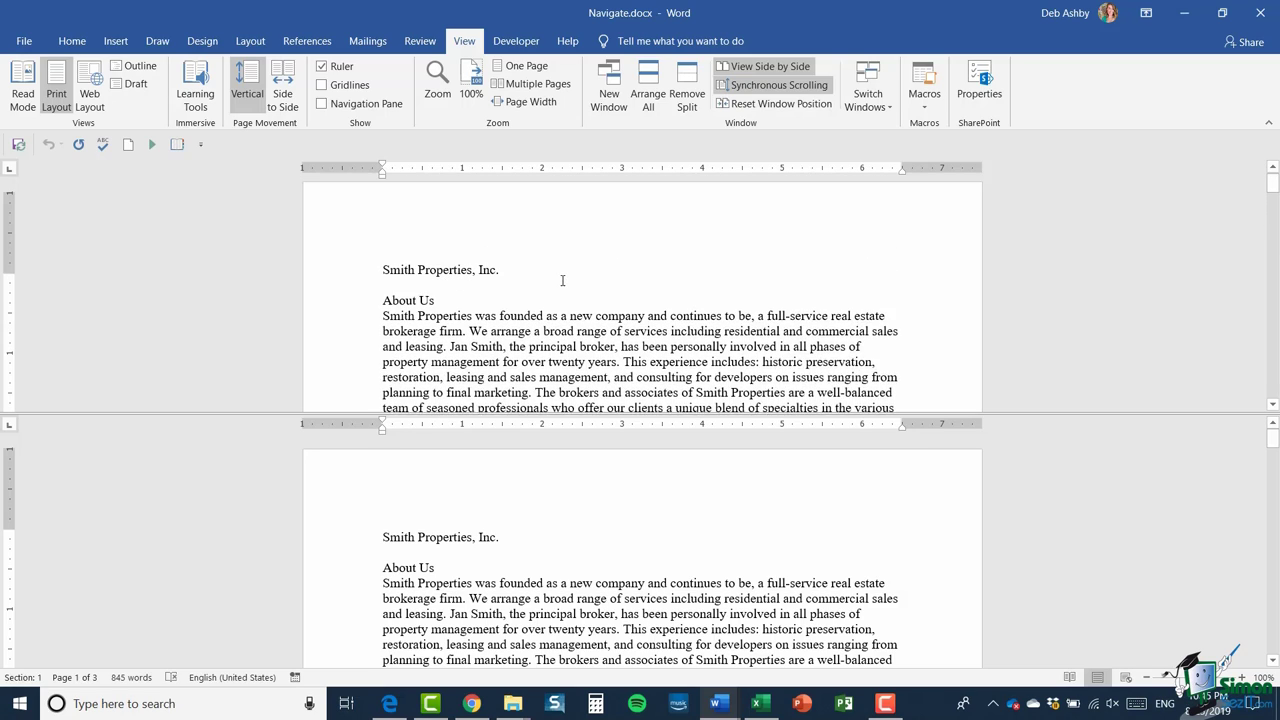
scroll(597, 521, "down", 4)
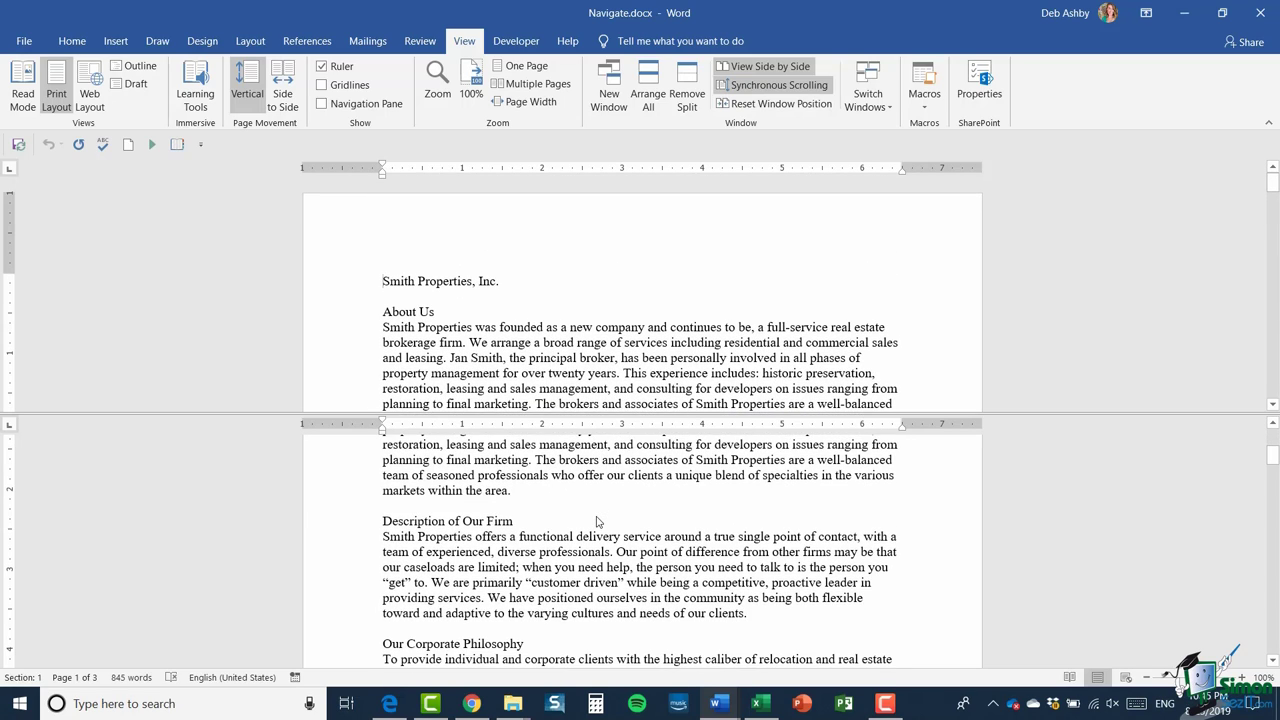
scroll(597, 521, "down", 4)
scroll(597, 521, "up", 5)
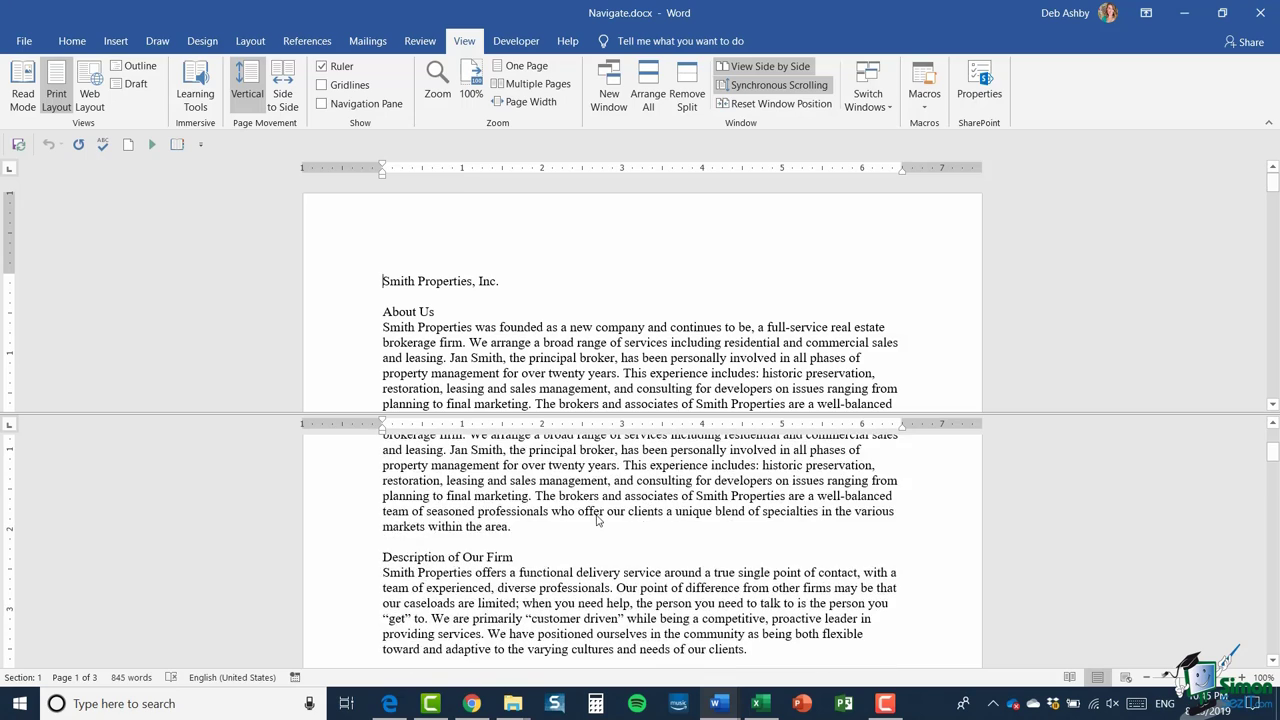
scroll(597, 521, "up", 3)
left_click(588, 341)
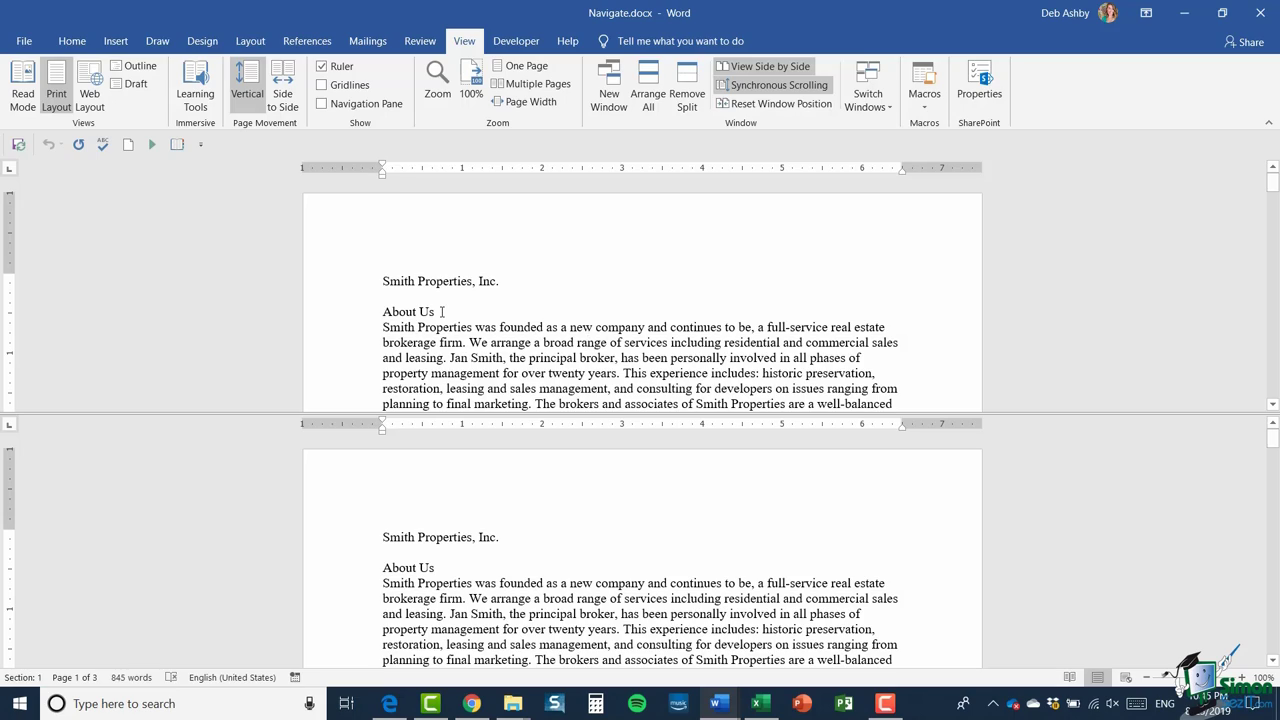
left_click(691, 88)
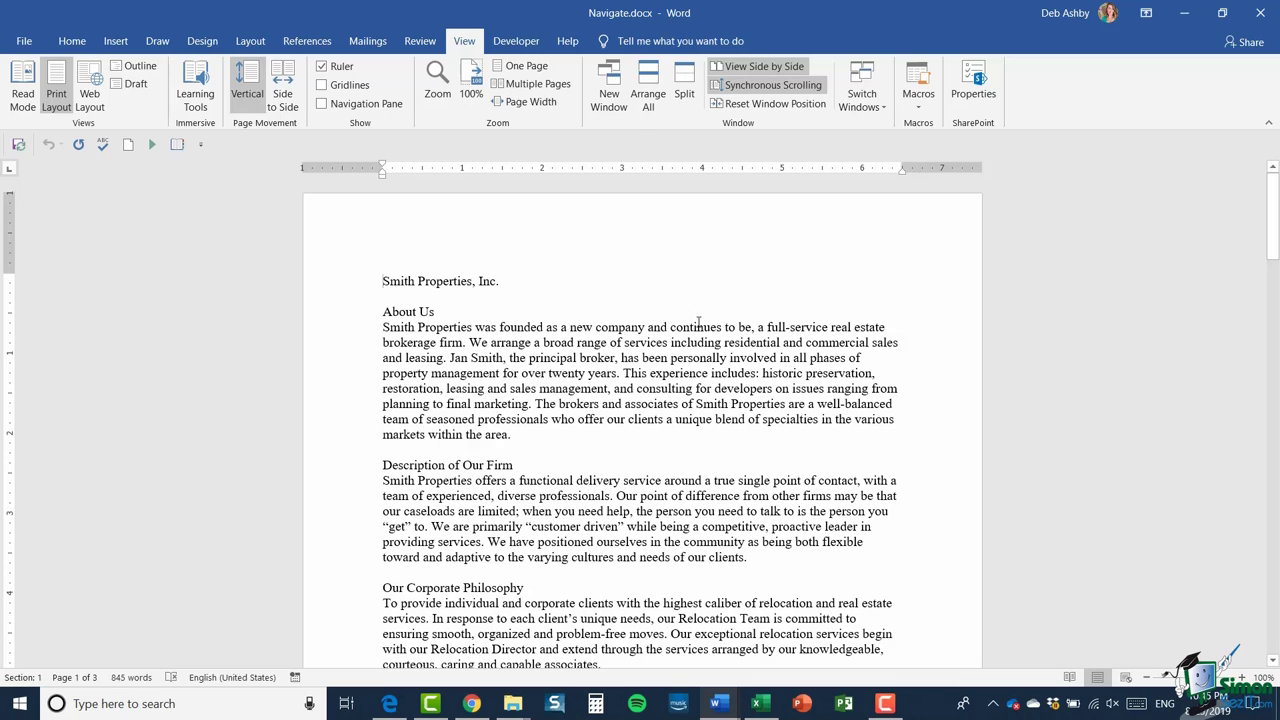
Step: Use Arrange All to stack Navigate.docx above My First Letter, then scroll through both together
left_click(647, 91)
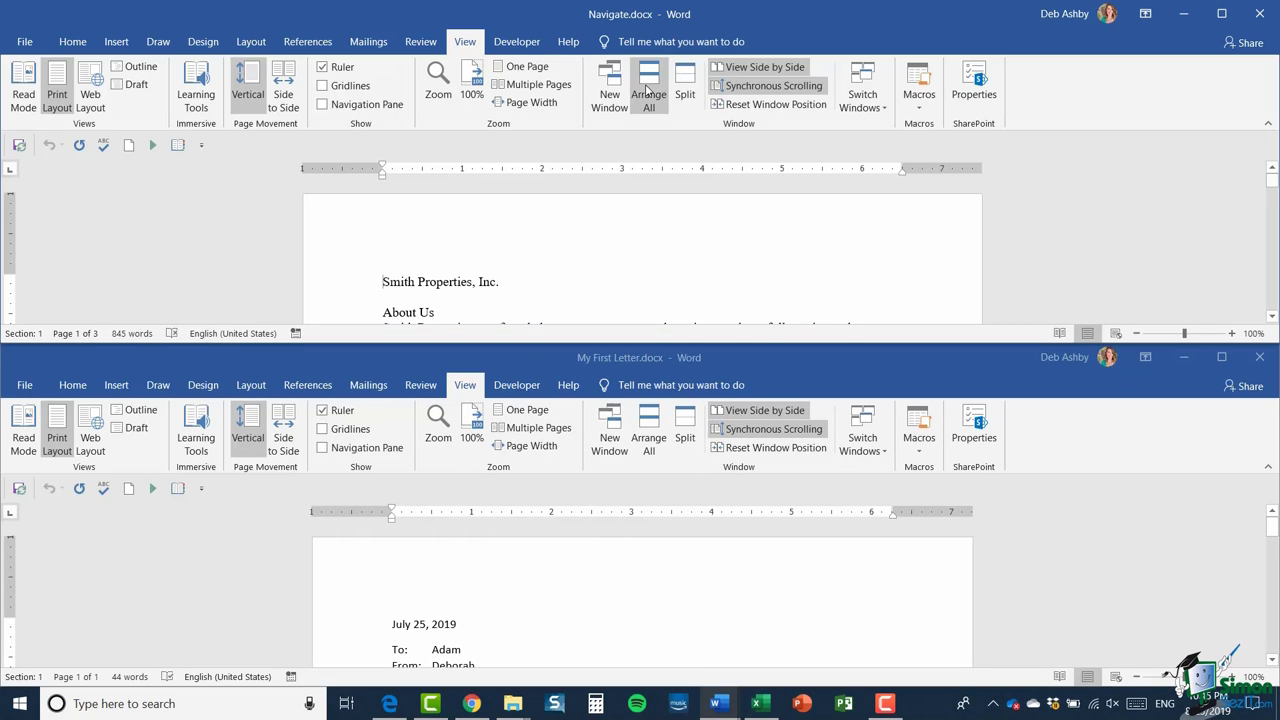
scroll(820, 244, "down", 1)
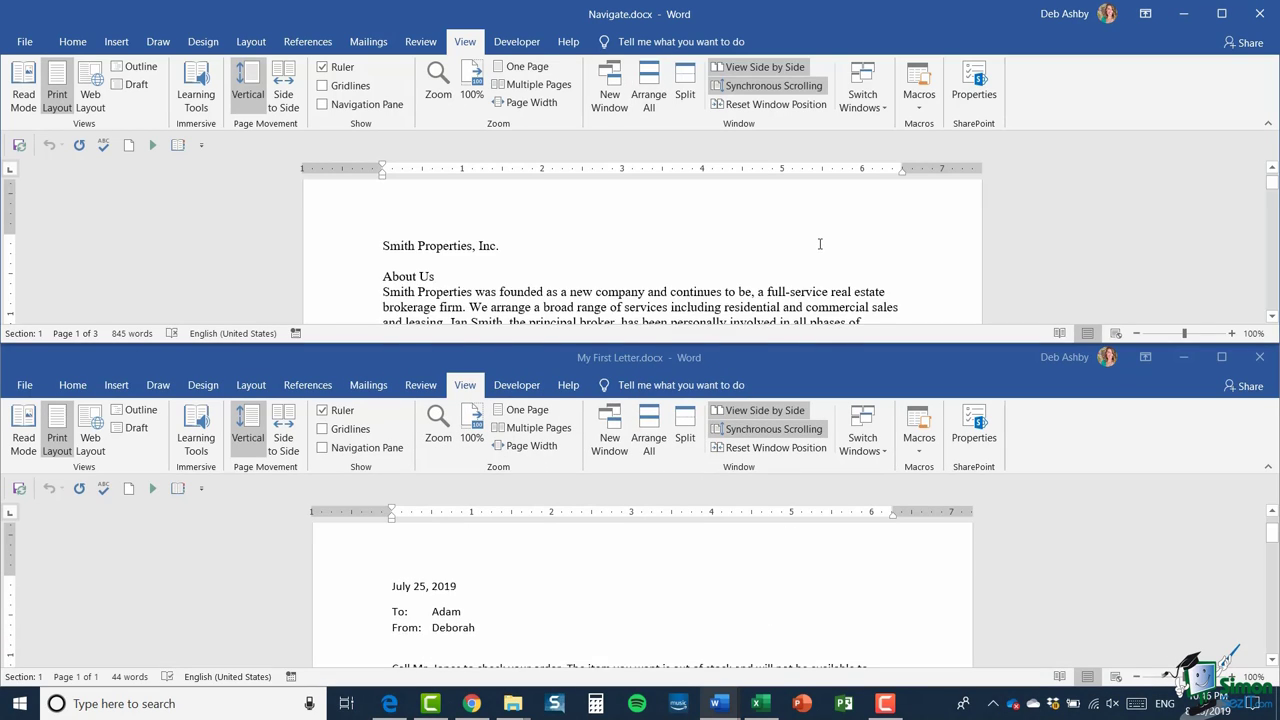
scroll(820, 244, "down", 3)
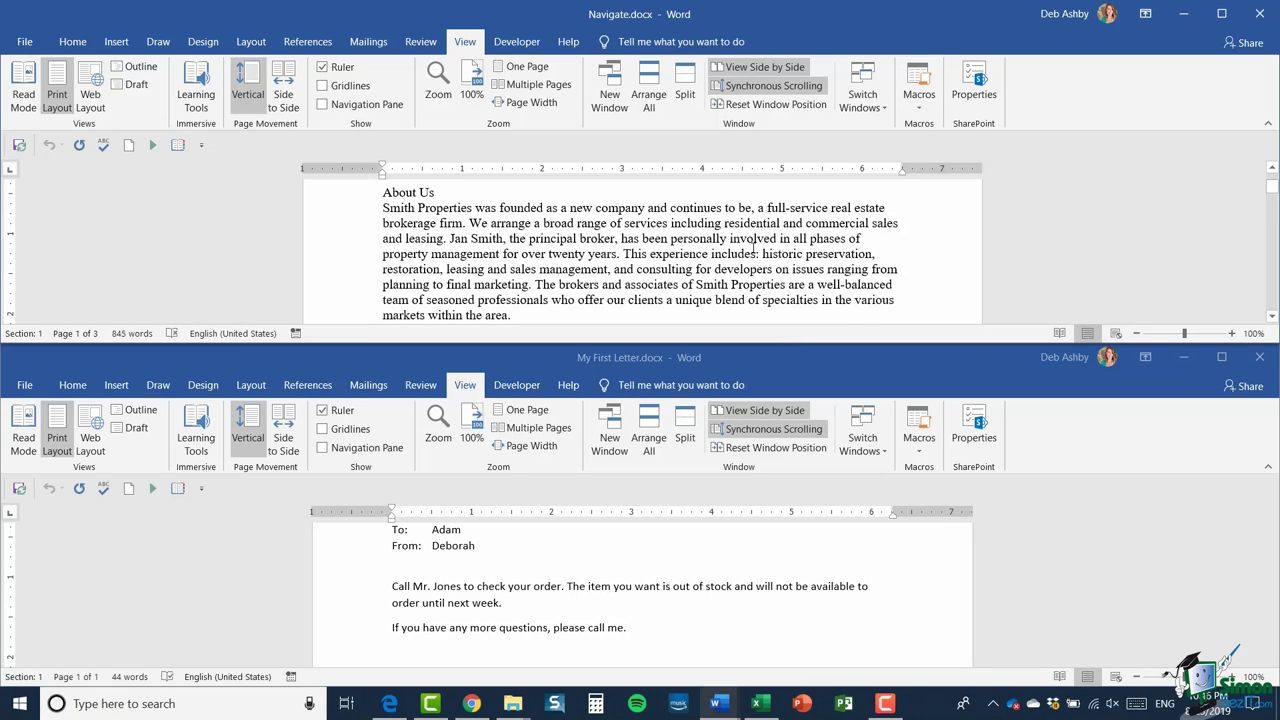
Step: Maximize the Navigate.docx window so it alone fills the screen
left_click(1222, 13)
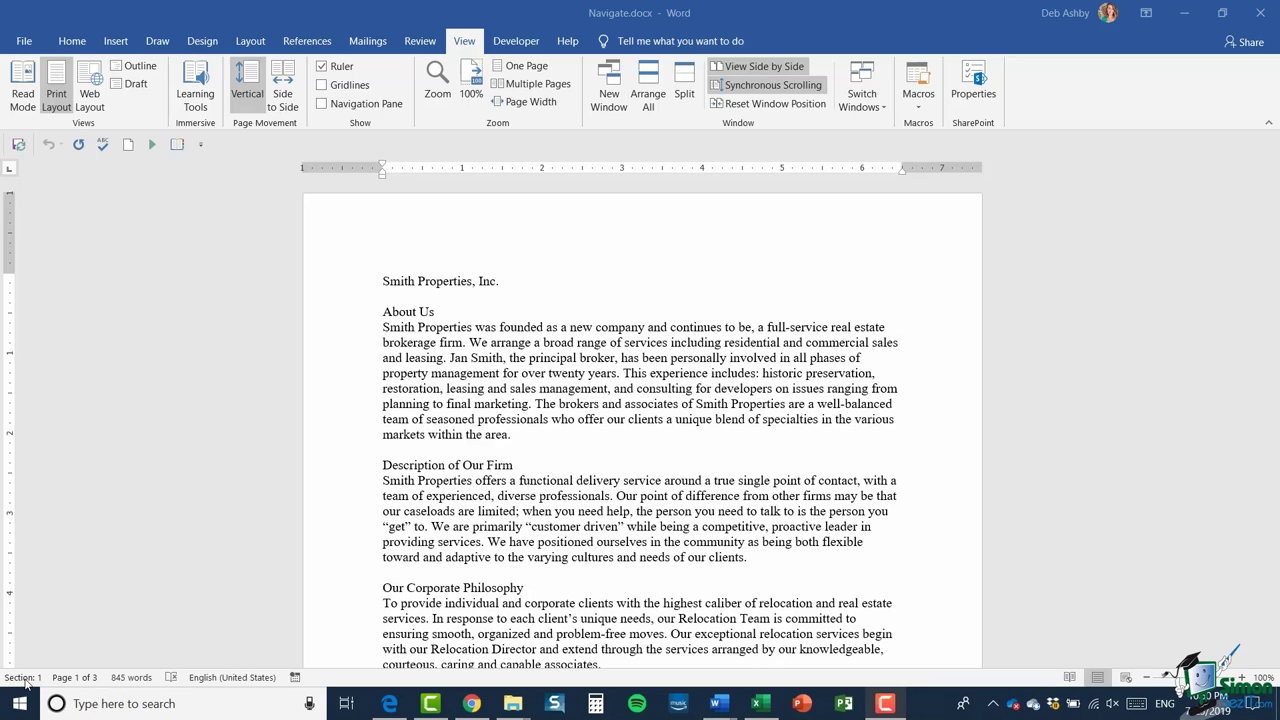
left_click(520, 328)
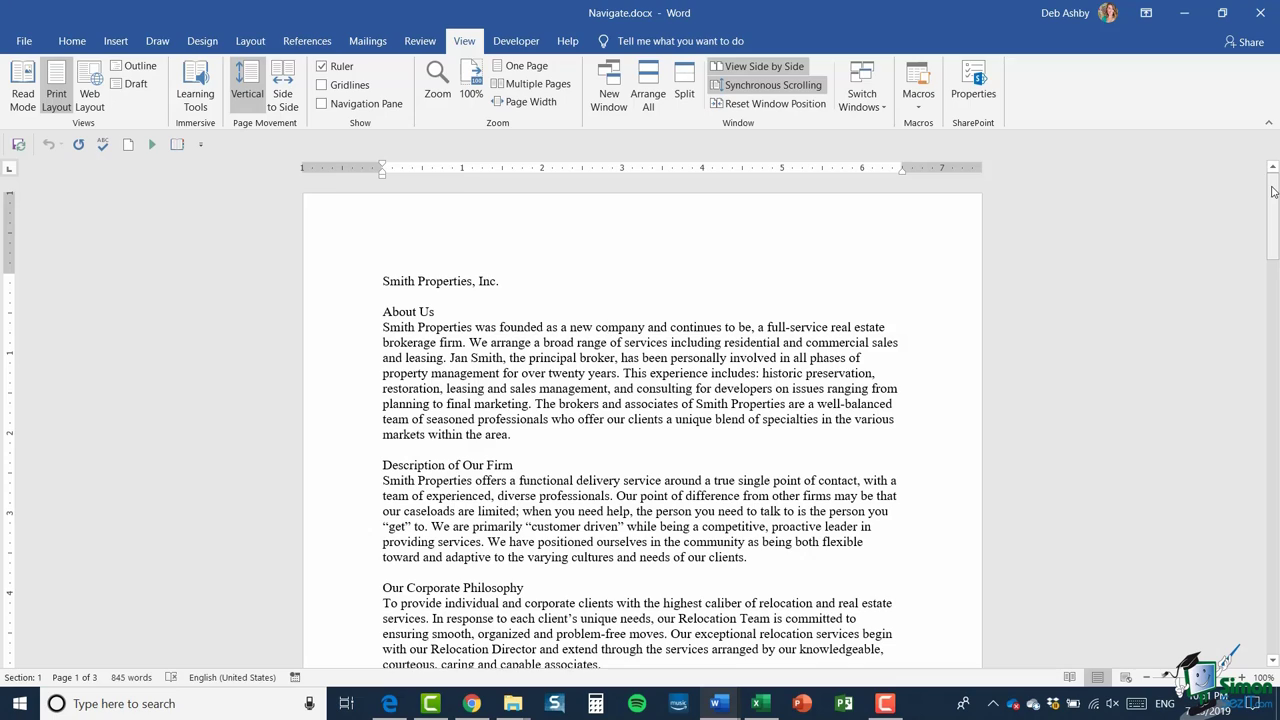
mouse_move(1273, 190)
left_mouse_down()
mouse_move(1270, 520)
mouse_move(1273, 182)
left_mouse_up()
left_click(382, 281)
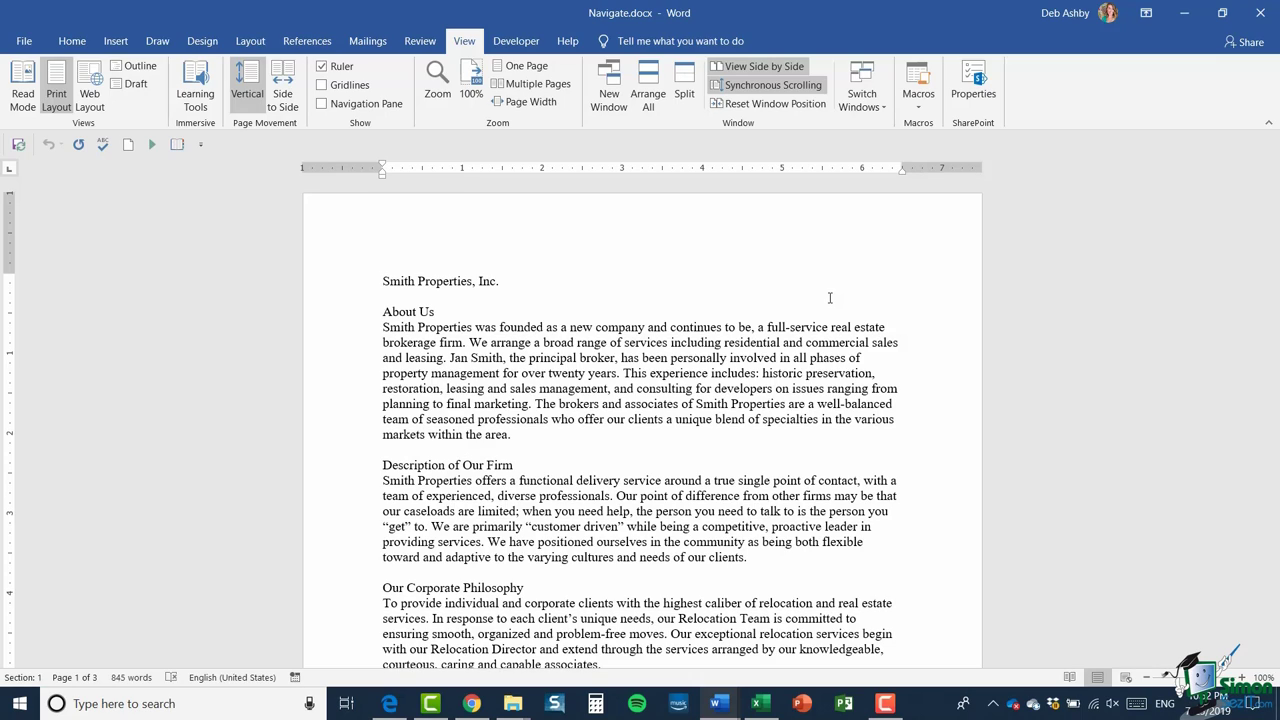
Step: Jump to the document's end and back, then step word by word past 'Properties'
key("ctrl+End")
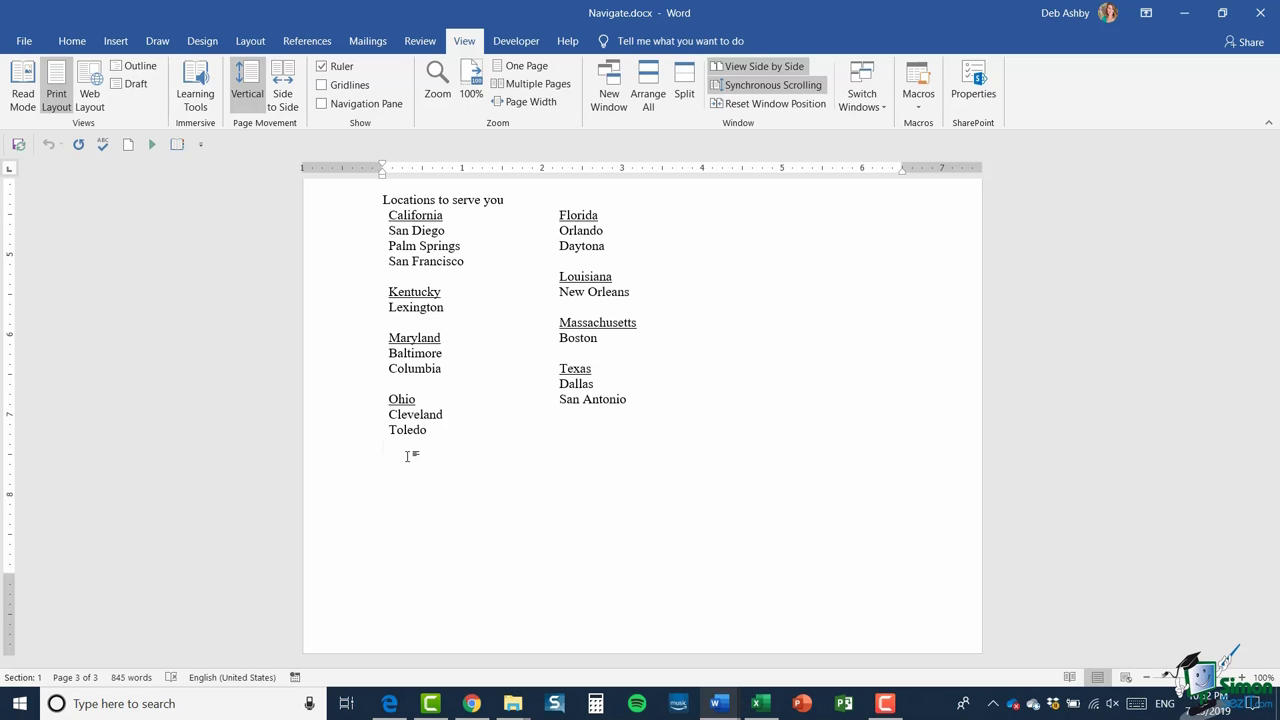
key("ctrl+Home")
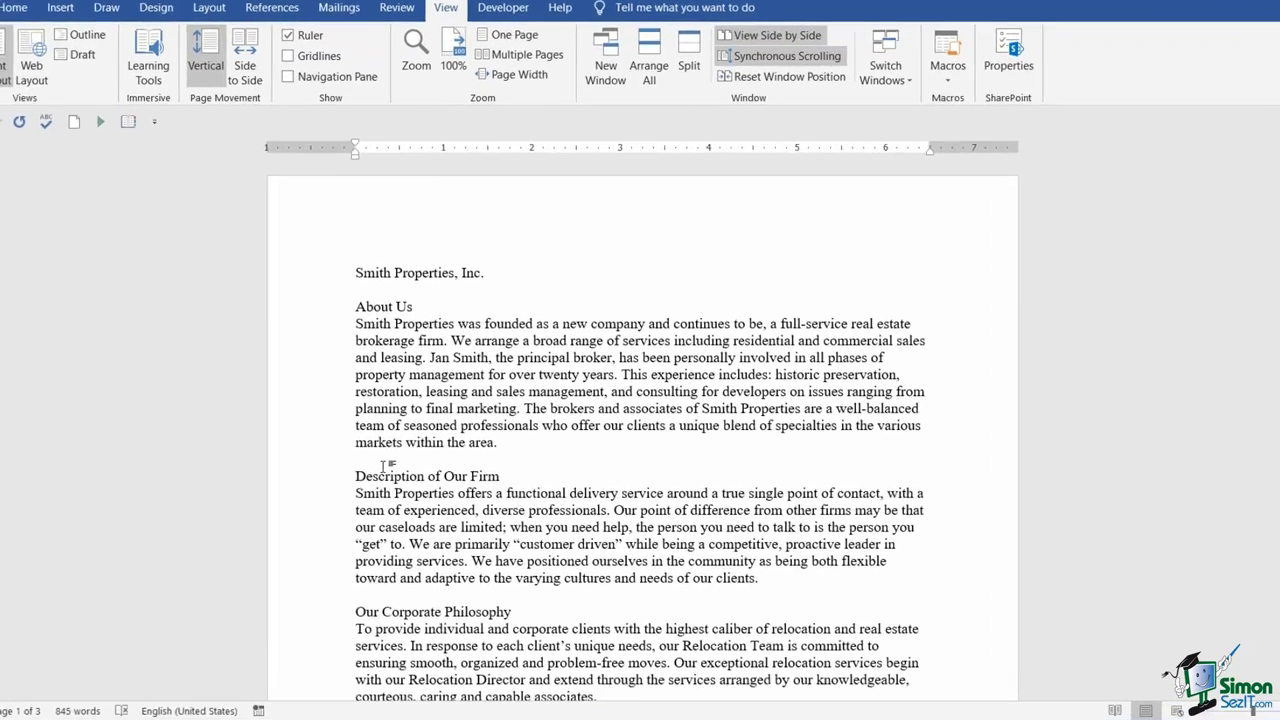
key("ctrl+Right")
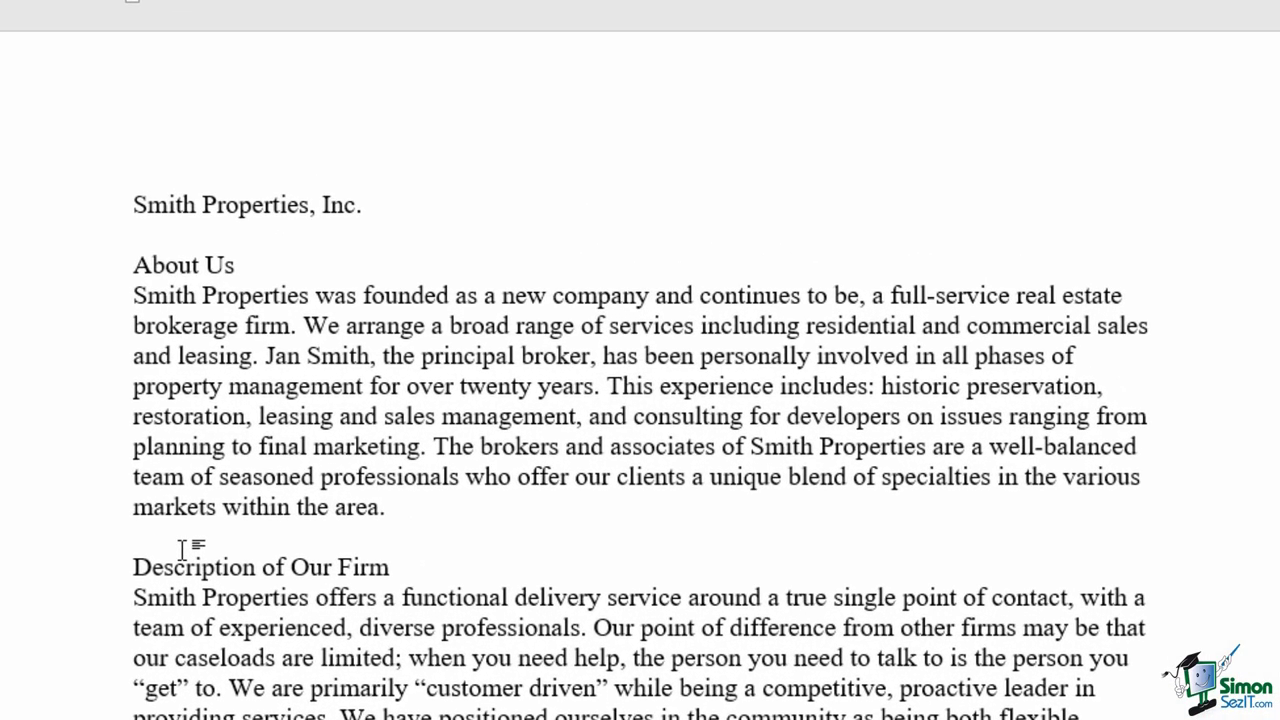
key("ctrl+Right")
key("ctrl+Right")
key("ctrl+Right")
key("ctrl+Right")
key("ctrl+Right")
key("ctrl+Right")
key("ctrl+Right")
key("ctrl+Right")
key("ctrl+Right")
key("ctrl+Right")
key("ctrl+Right")
key("ctrl+Right")
key("ctrl+Right")
key("ctrl+Right")
key("ctrl+Right")
key("ctrl+Left")
key("ctrl+Left")
key("ctrl+Left")
key("ctrl+Left")
key("ctrl+Left")
key("ctrl+Left")
Step: Move the insertion point up and down between lines, then select the whole document
key("ctrl+Up")
key("ctrl+Up")
key("ctrl+Down")
key("ctrl+Down")
key("ctrl+Down")
key("ctrl+Down")
key("ctrl+Down")
key("ctrl+Up")
key("ctrl+Up")
key("ctrl+Up")
key("ctrl+a")
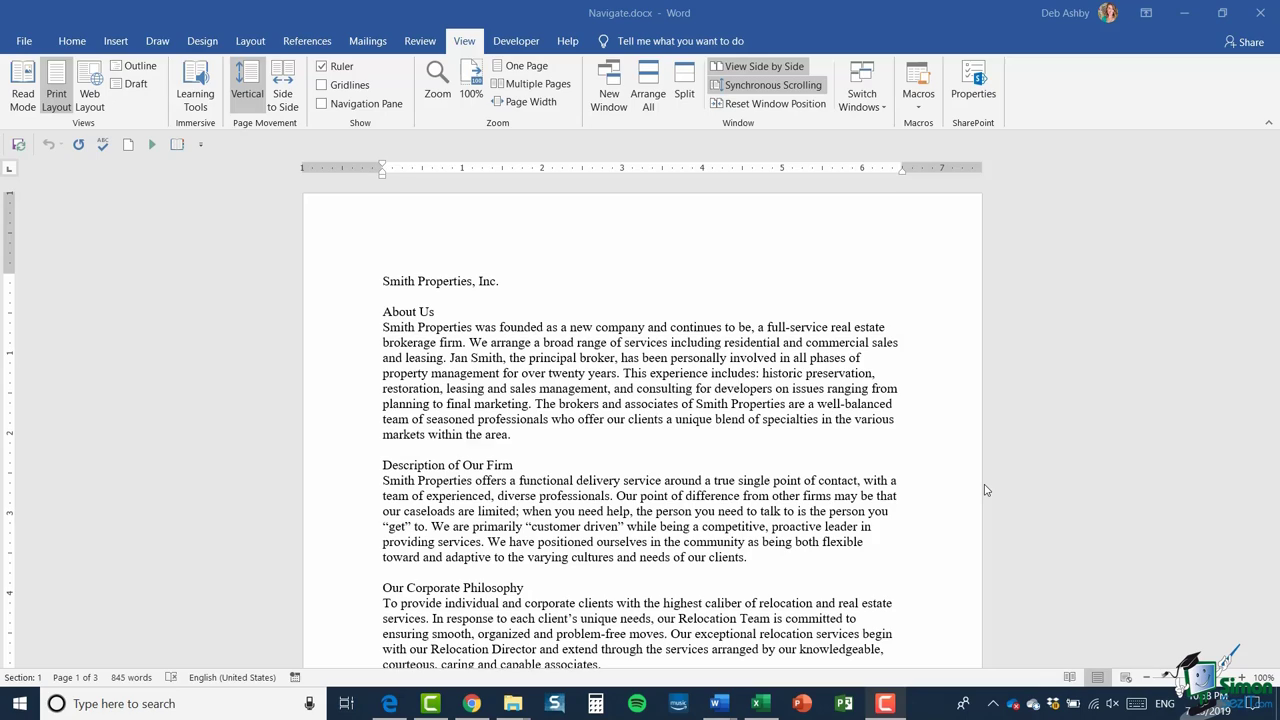
Step: With the cursor at the document start, open the Navigation pane through Home > Find
left_click(384, 283)
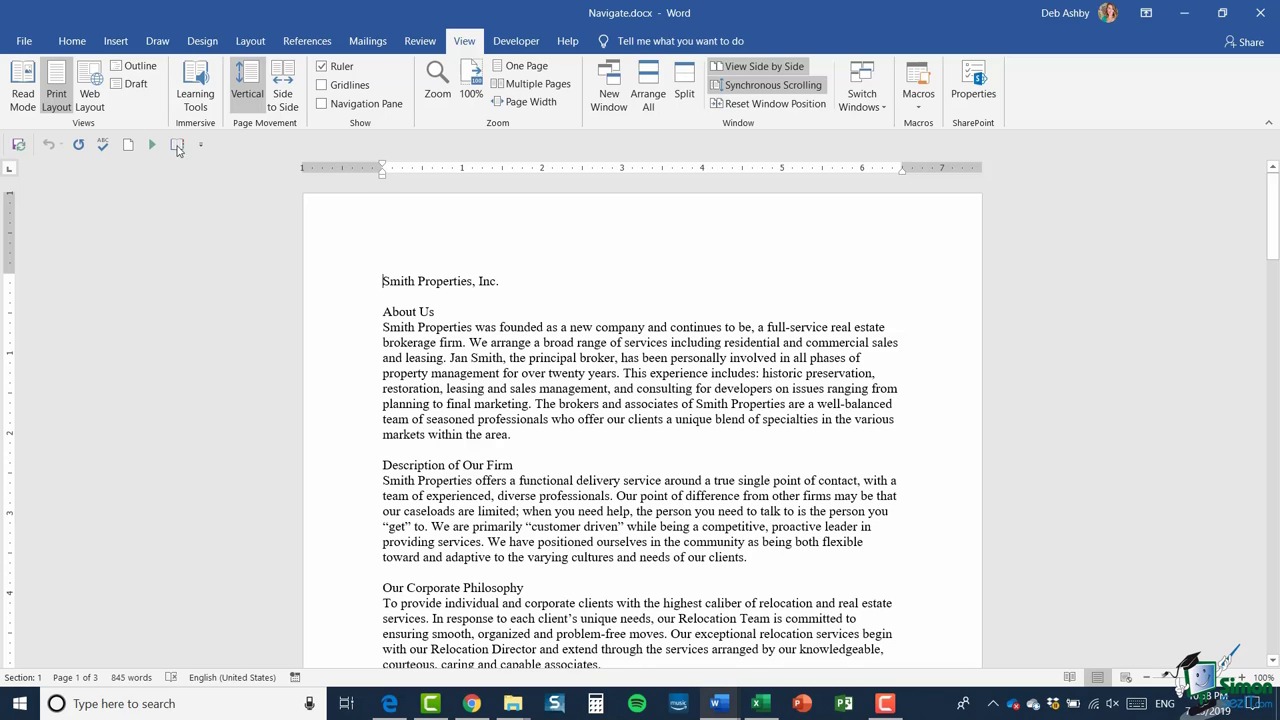
left_click(72, 42)
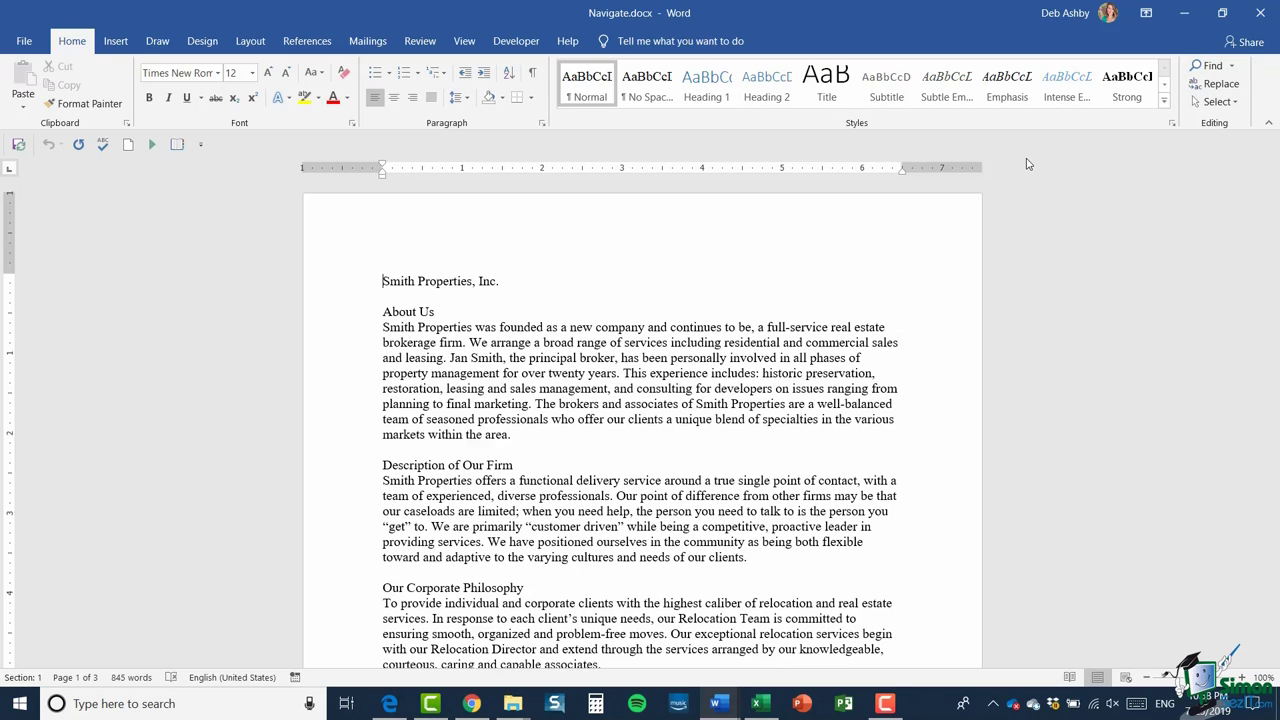
left_click(1233, 66)
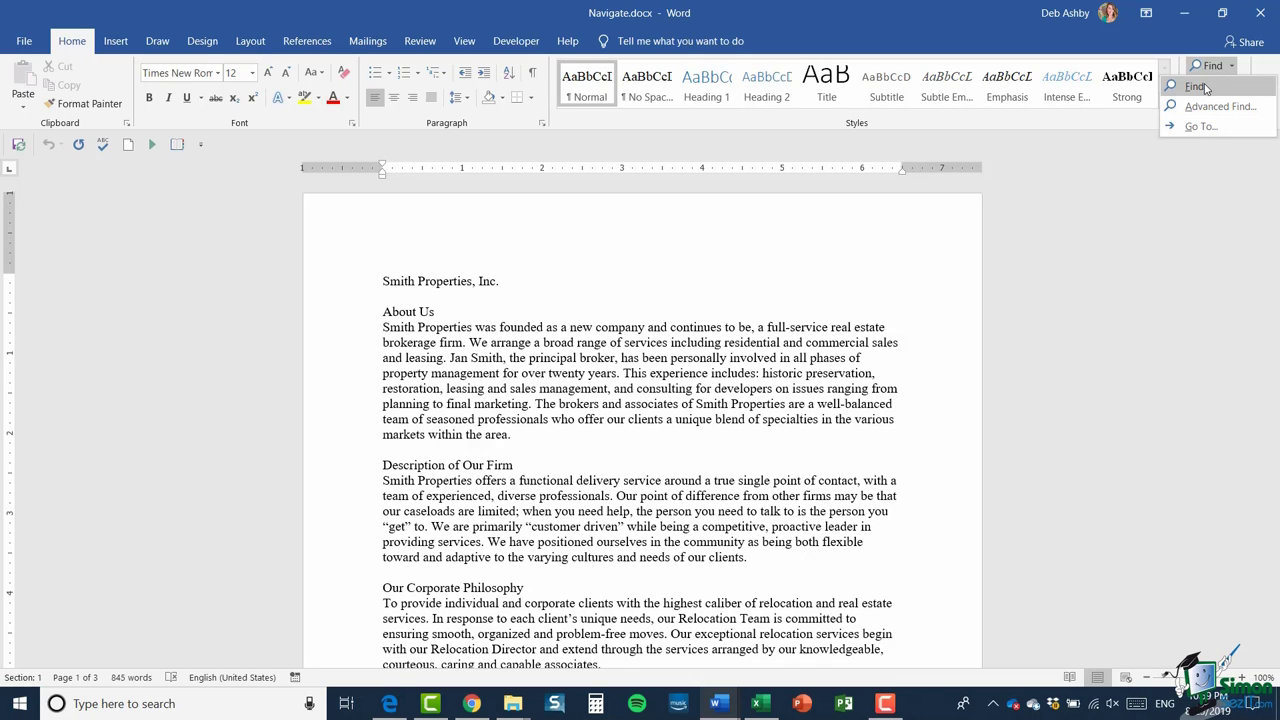
left_click(1206, 87)
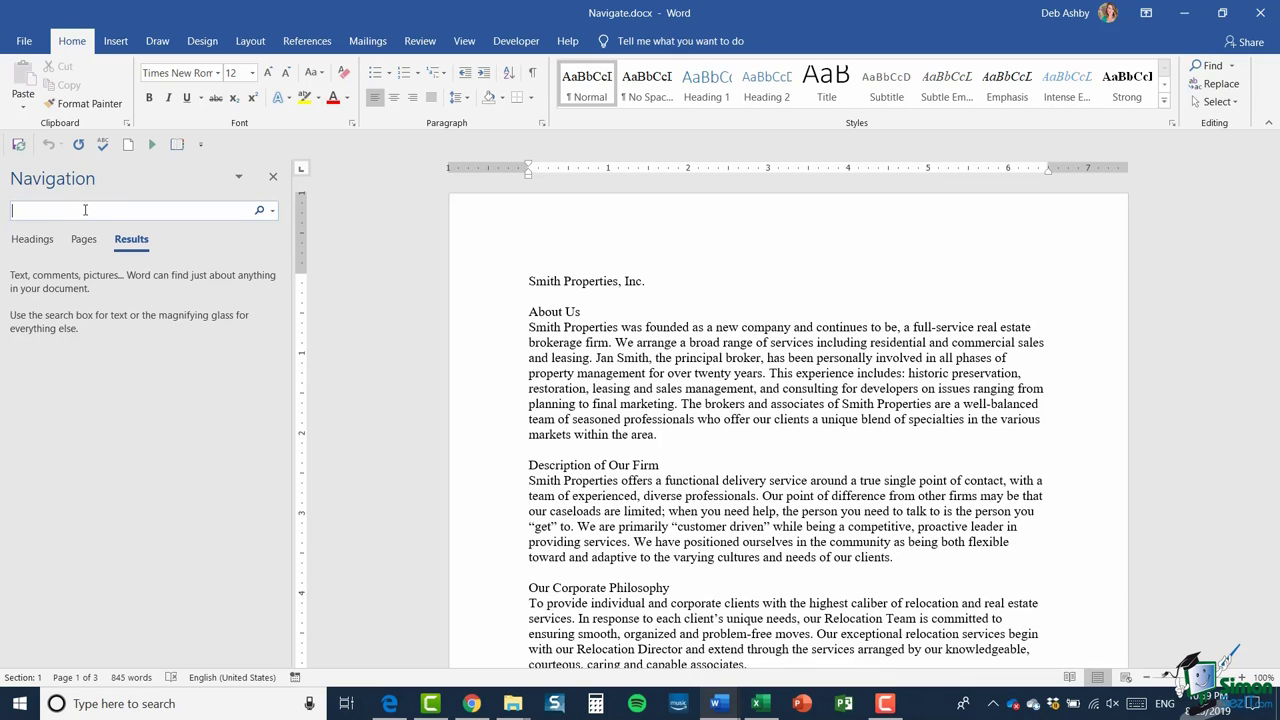
Step: Search for 'firm' in the Navigation pane, review its 4 matches, and close the pane
type("firm")
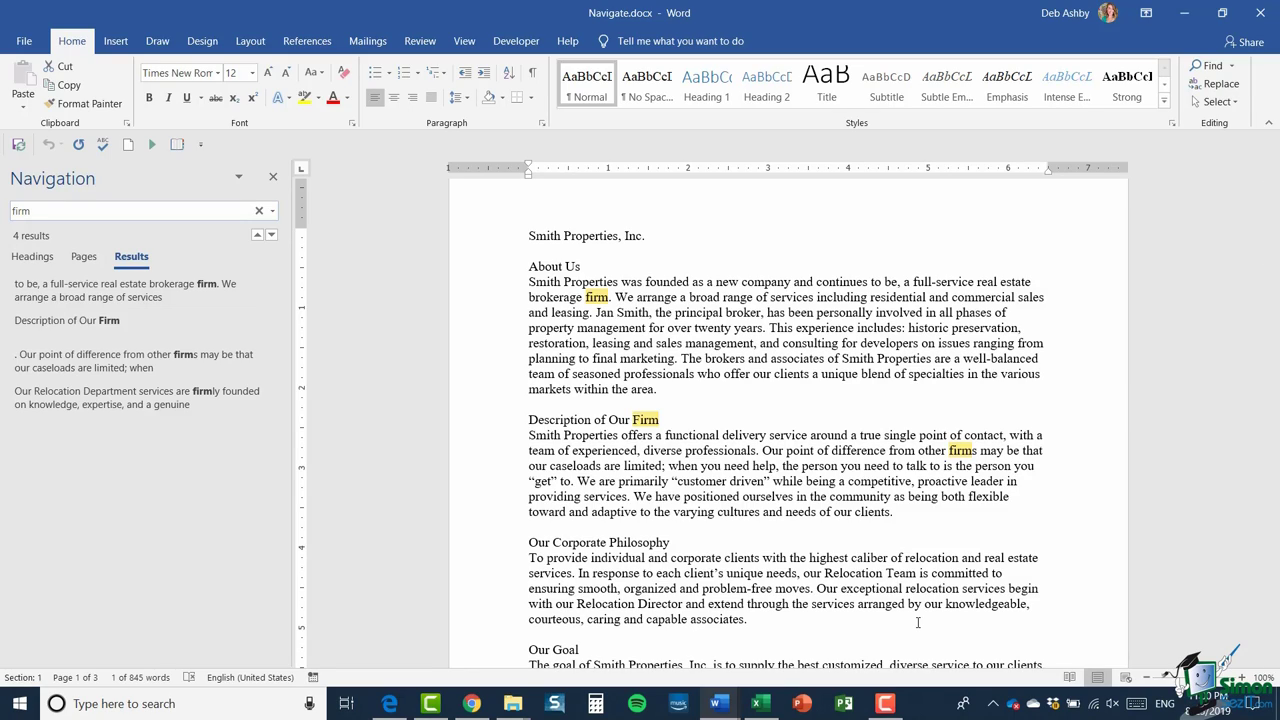
left_click(274, 181)
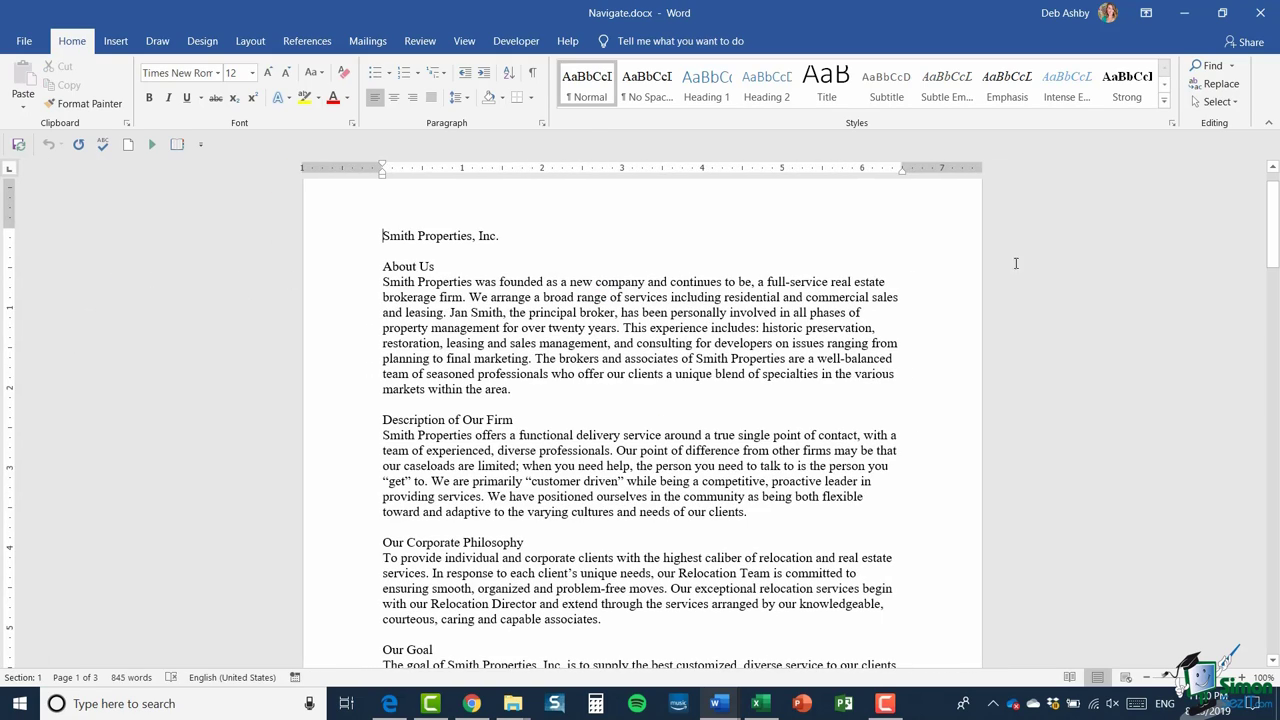
Step: Open the Advanced Find dialog and move it clear of the document text
left_click(1231, 66)
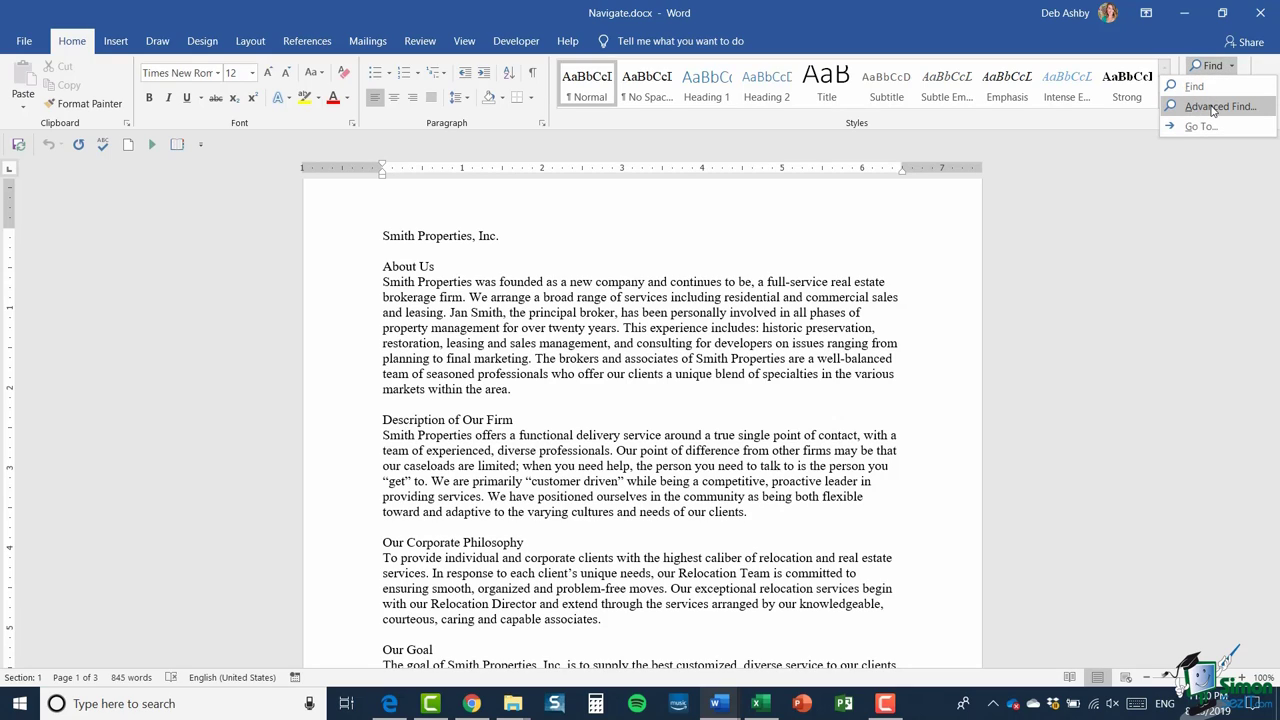
left_click(1213, 107)
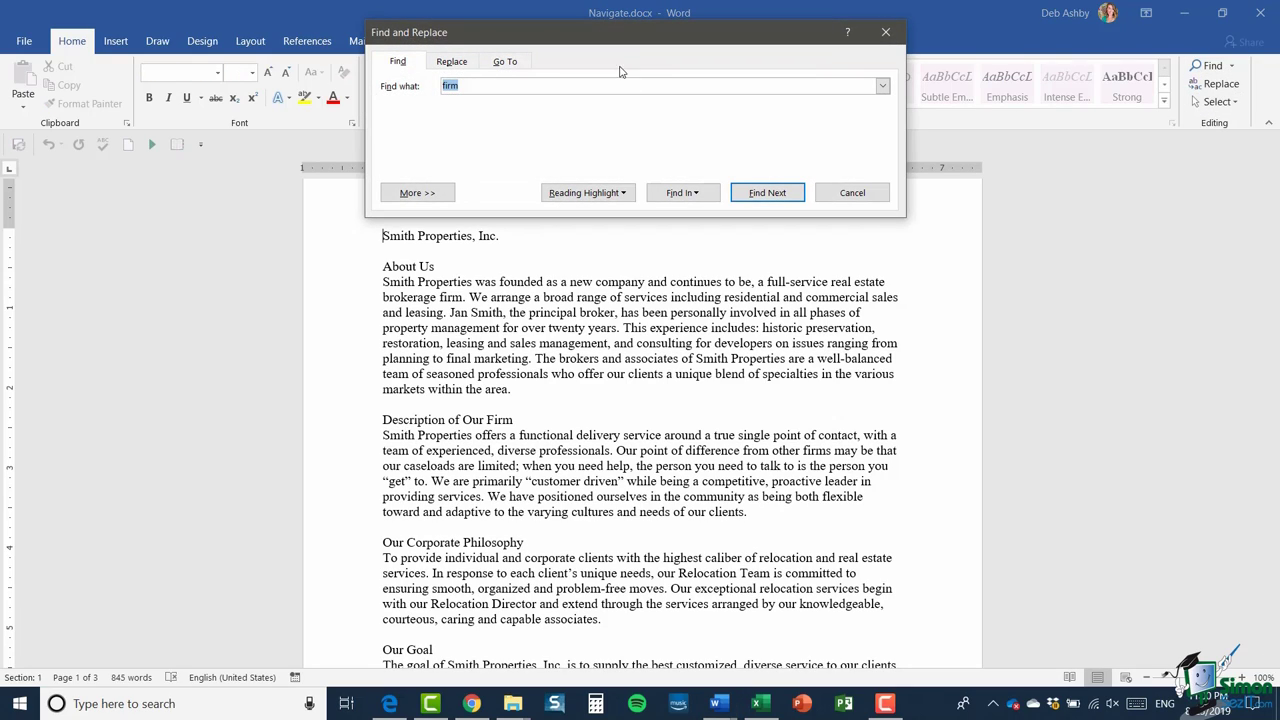
left_click_drag(628, 41, 713, 222)
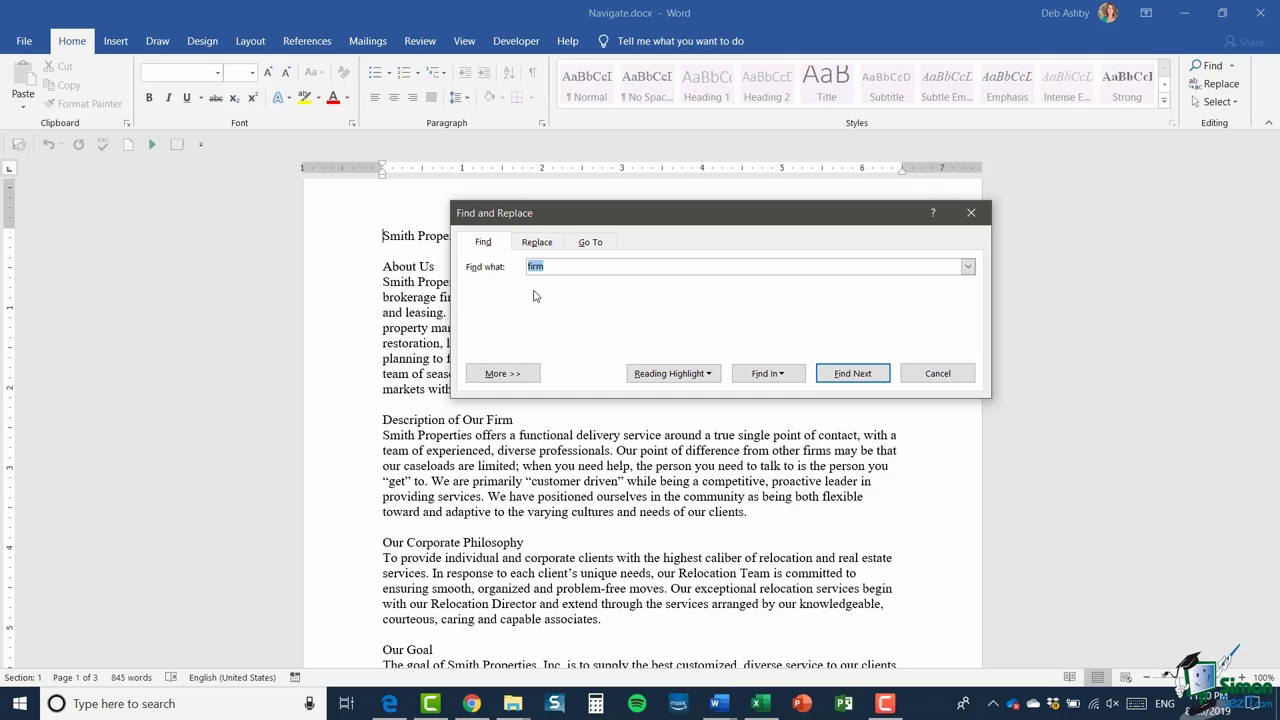
left_click_drag(698, 219, 905, 88)
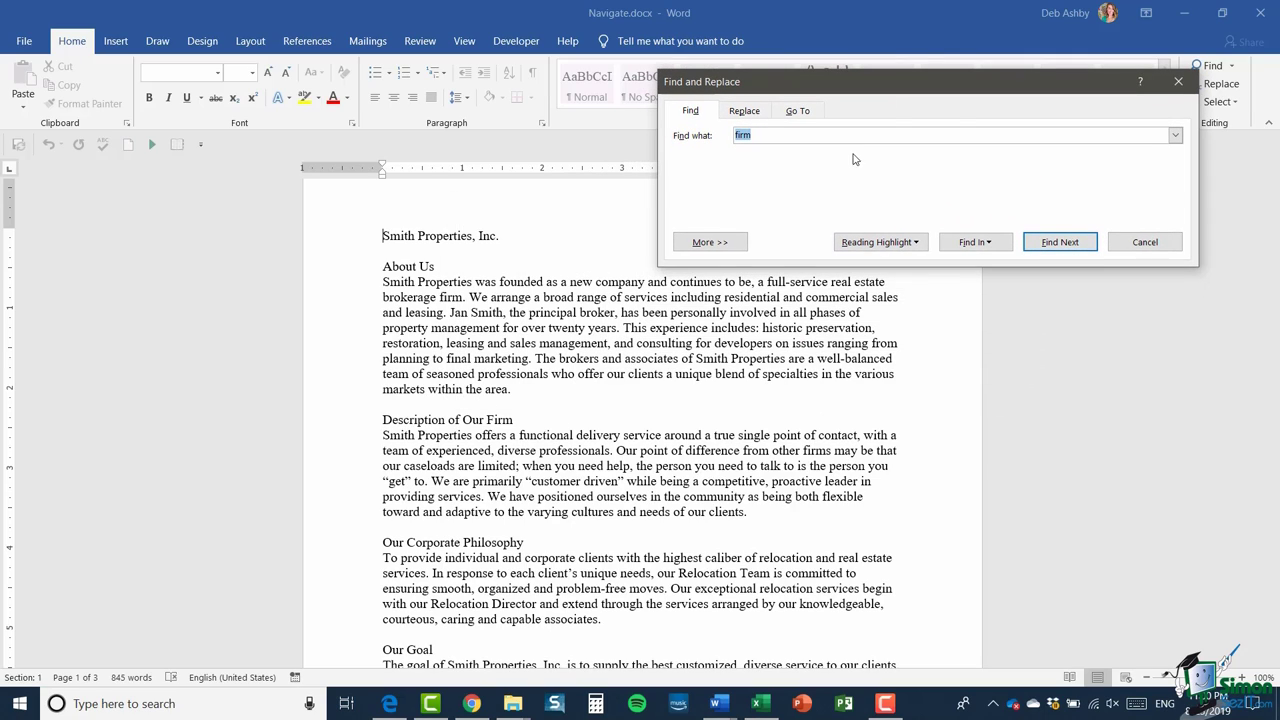
Step: Step through each 'firm' match with Find Next and dismiss the search-finished message
left_click(1059, 242)
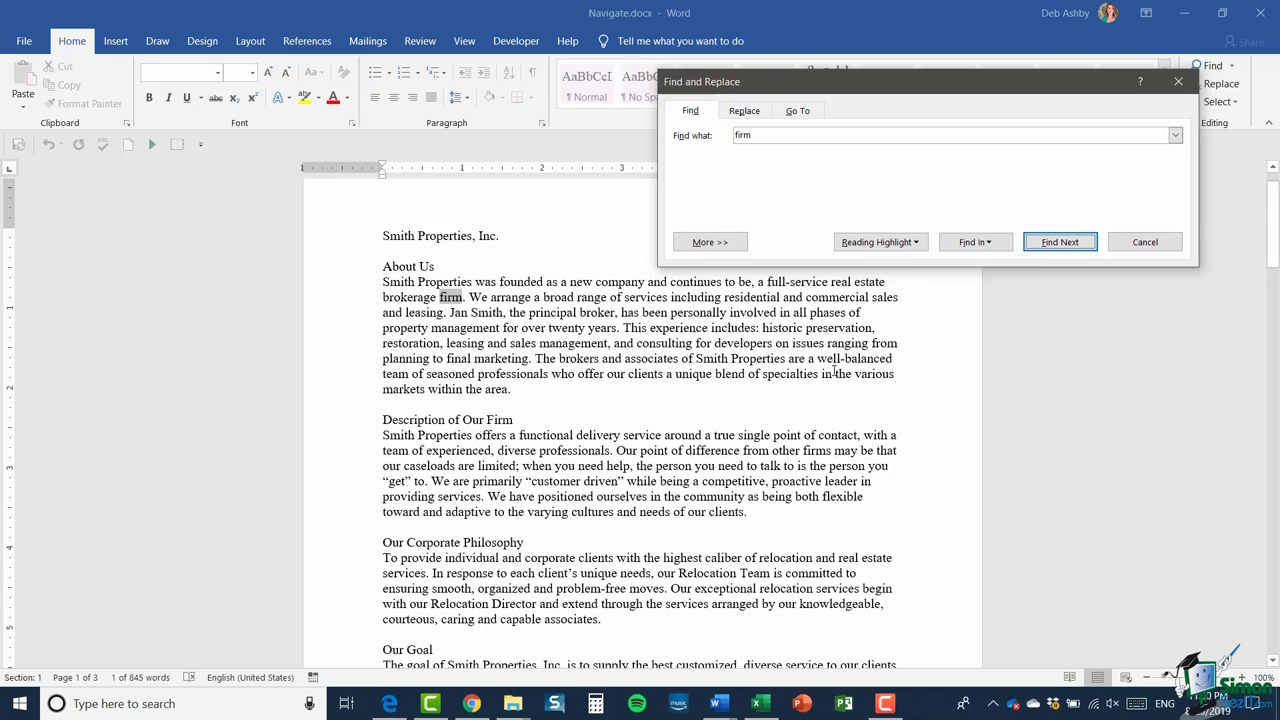
left_click(1063, 245)
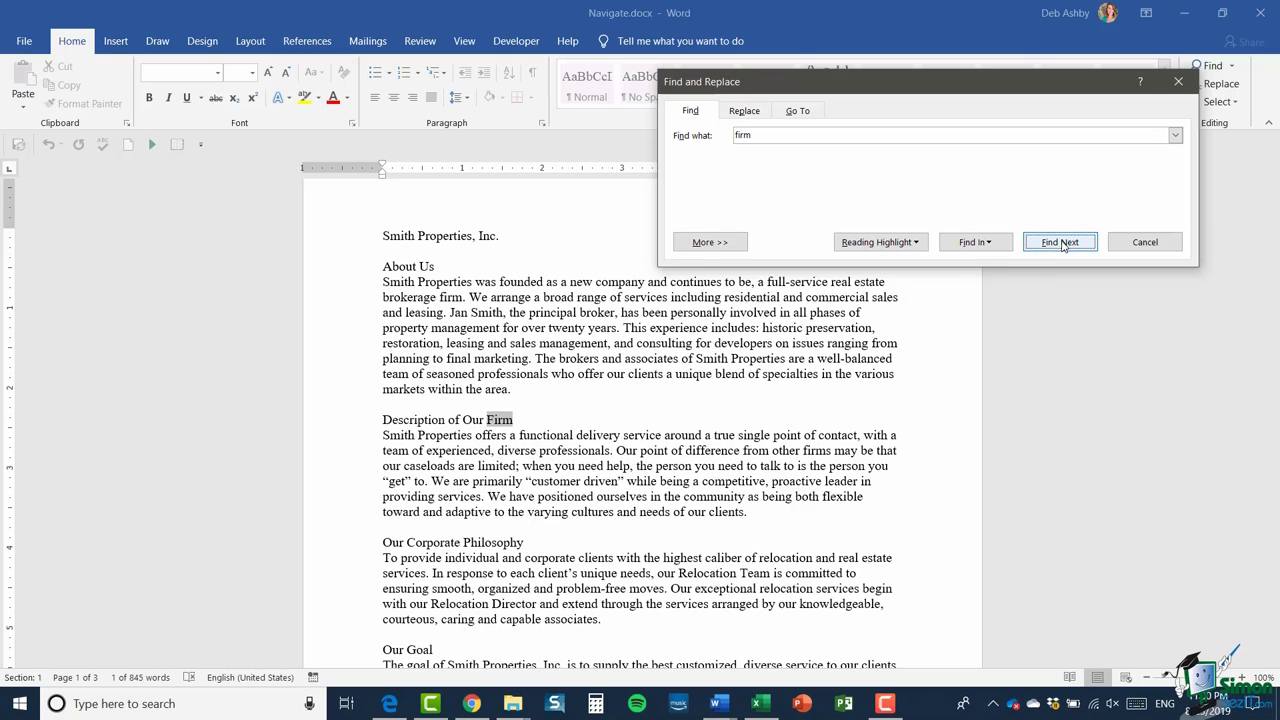
left_click(1063, 245)
left_click(1063, 245)
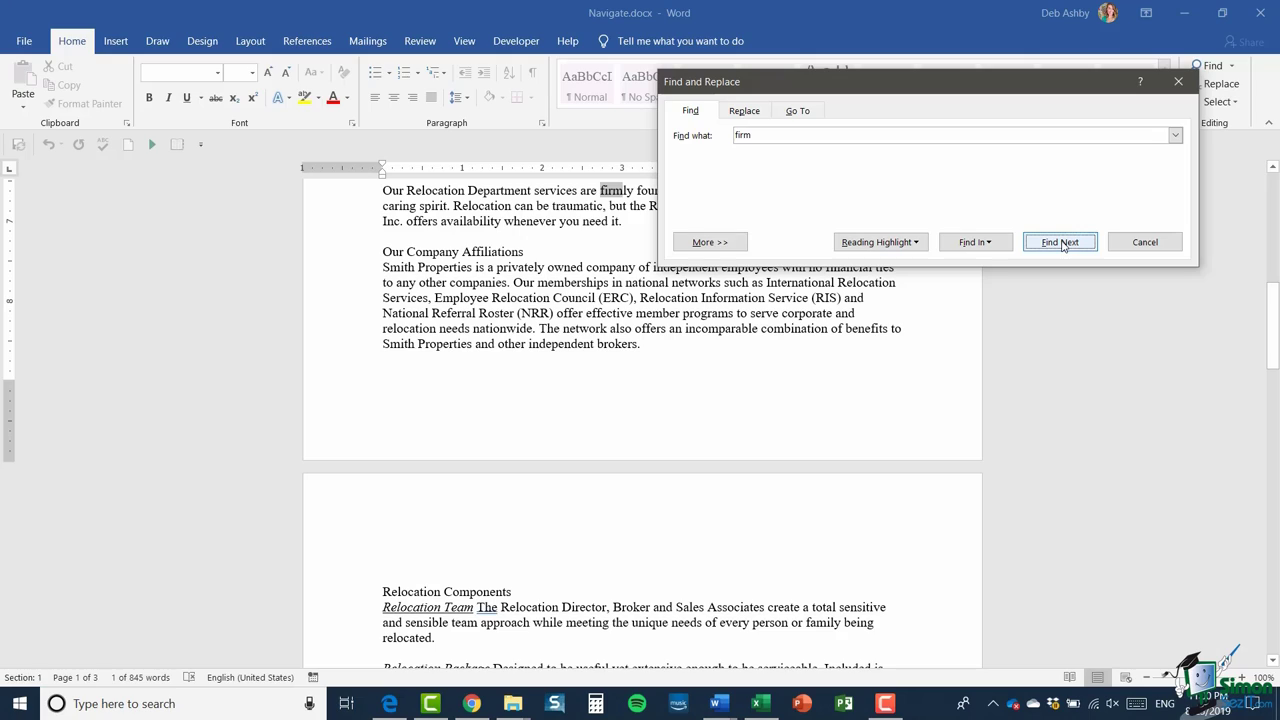
left_click(1063, 245)
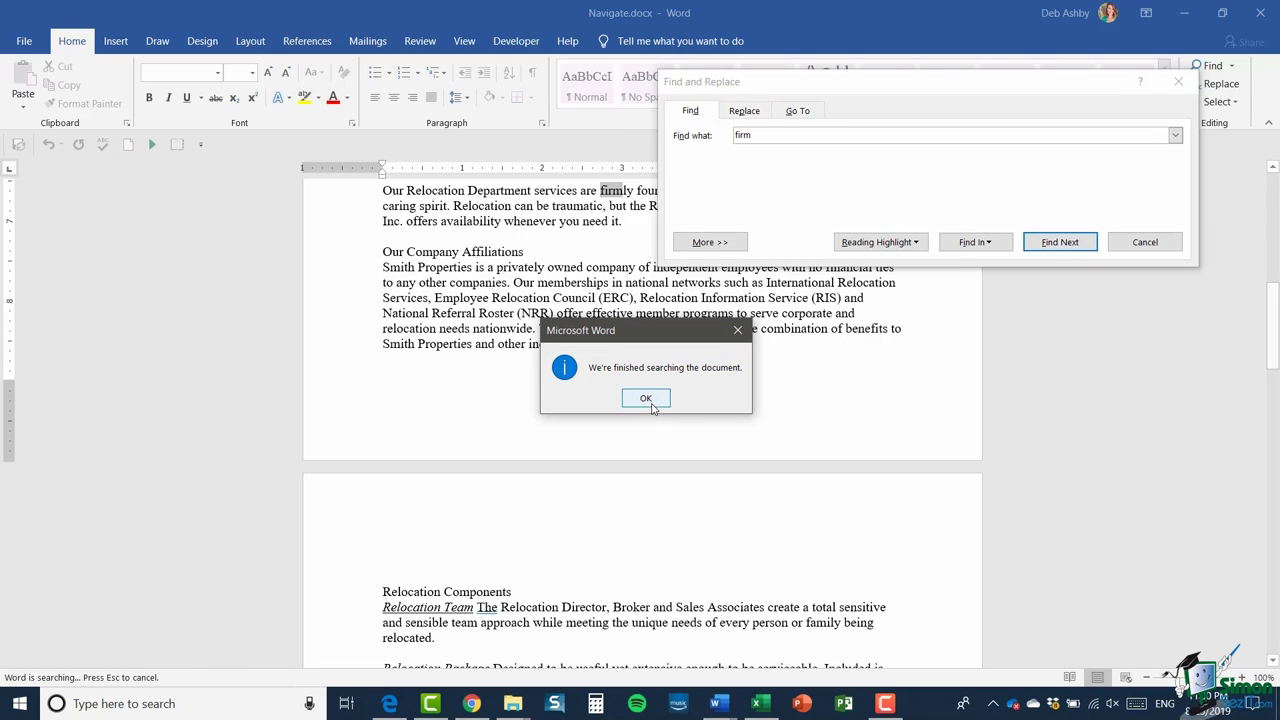
left_click(652, 399)
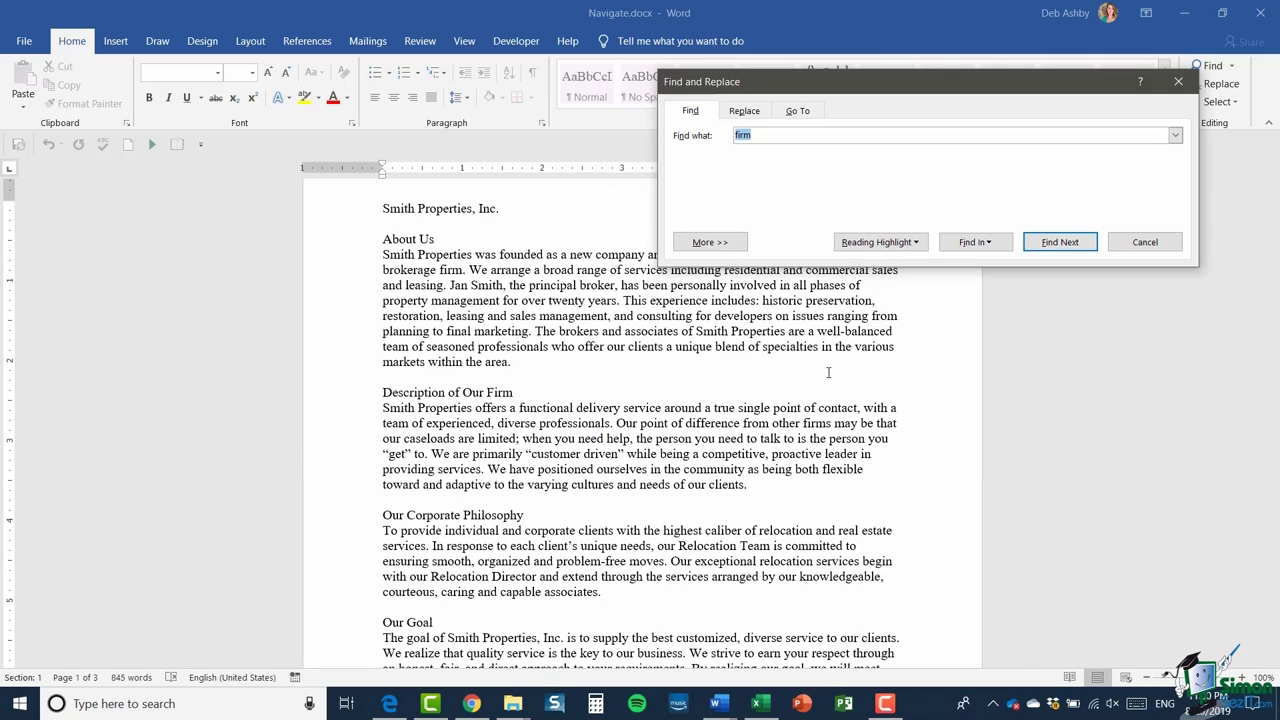
Step: Reveal the More search options and tick Use wildcards
left_click(706, 244)
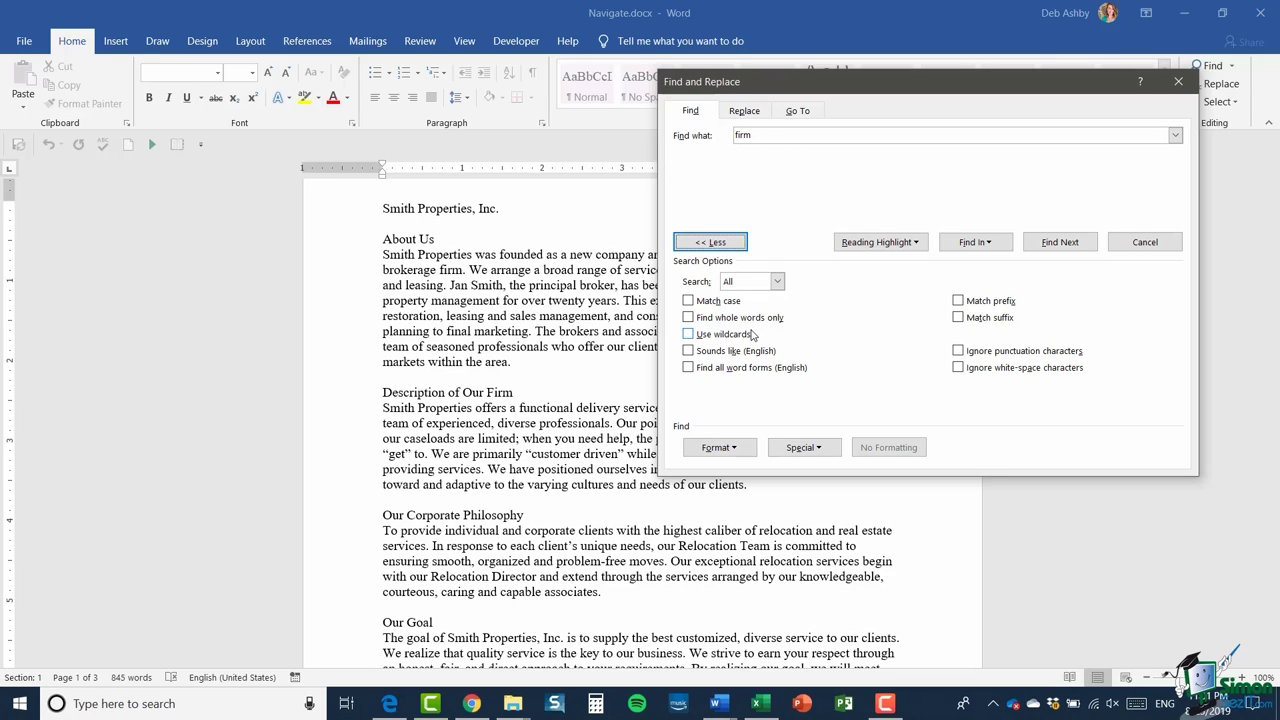
left_click(689, 335)
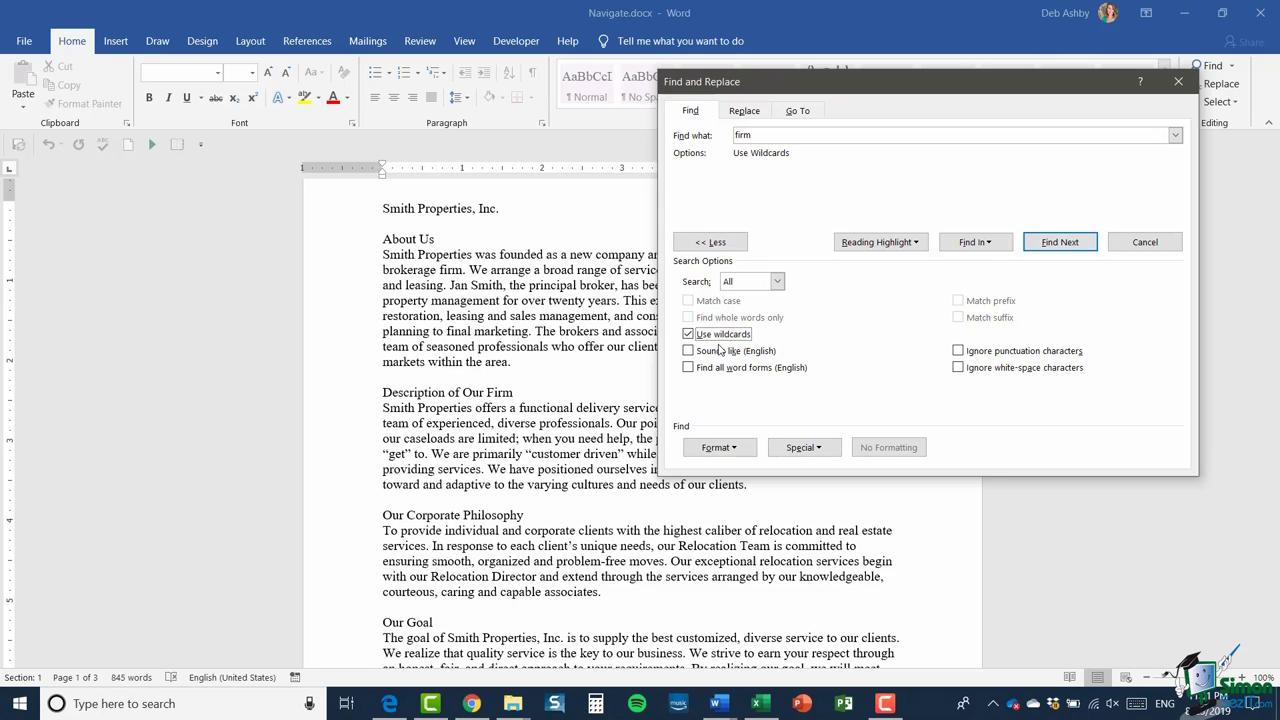
Step: Try the wildcard patterns A* and [S in Find what, then settle on A??
double_click(744, 135)
type("A*")
key("BackSpace")
key("BackSpace")
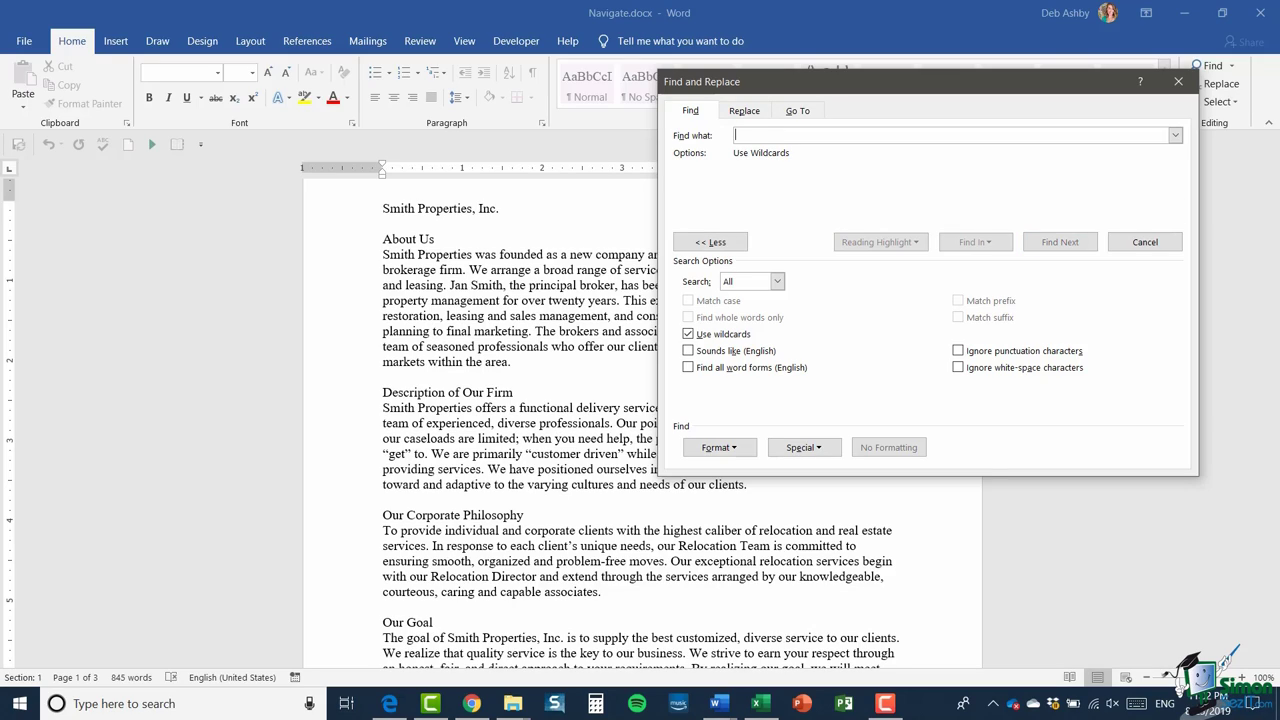
type("[")
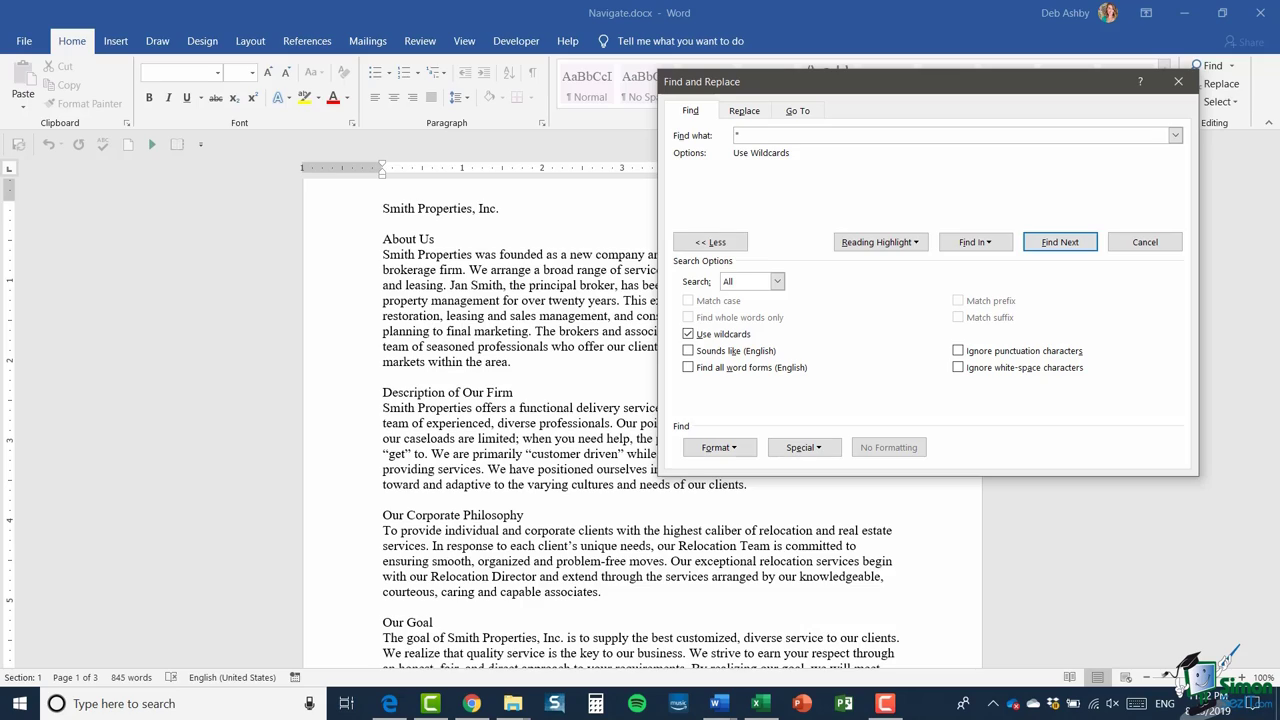
type("S")
key("BackSpace")
key("BackSpace")
type("A??")
Step: Restore 'firm' as the search term, turn off wildcards and Sounds like, and close the dialog
key("BackSpace")
key("BackSpace")
type("firm")
left_click(688, 334)
left_click(690, 351)
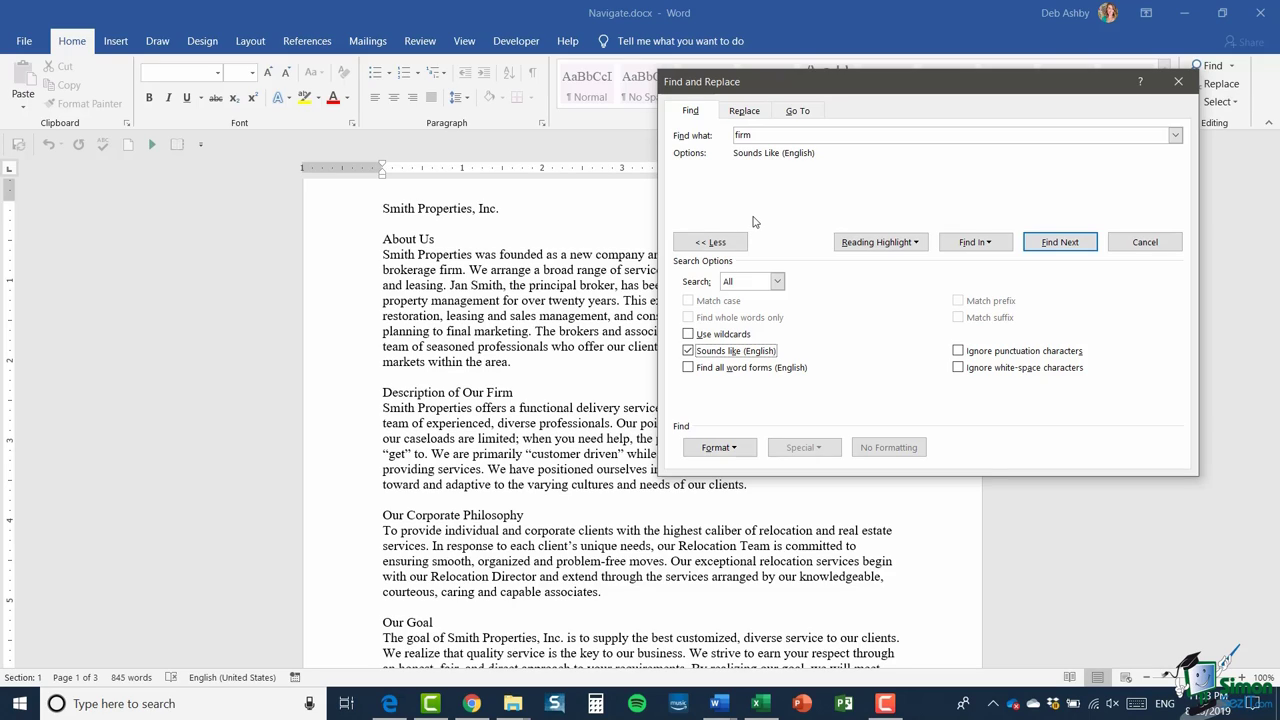
left_click(687, 351)
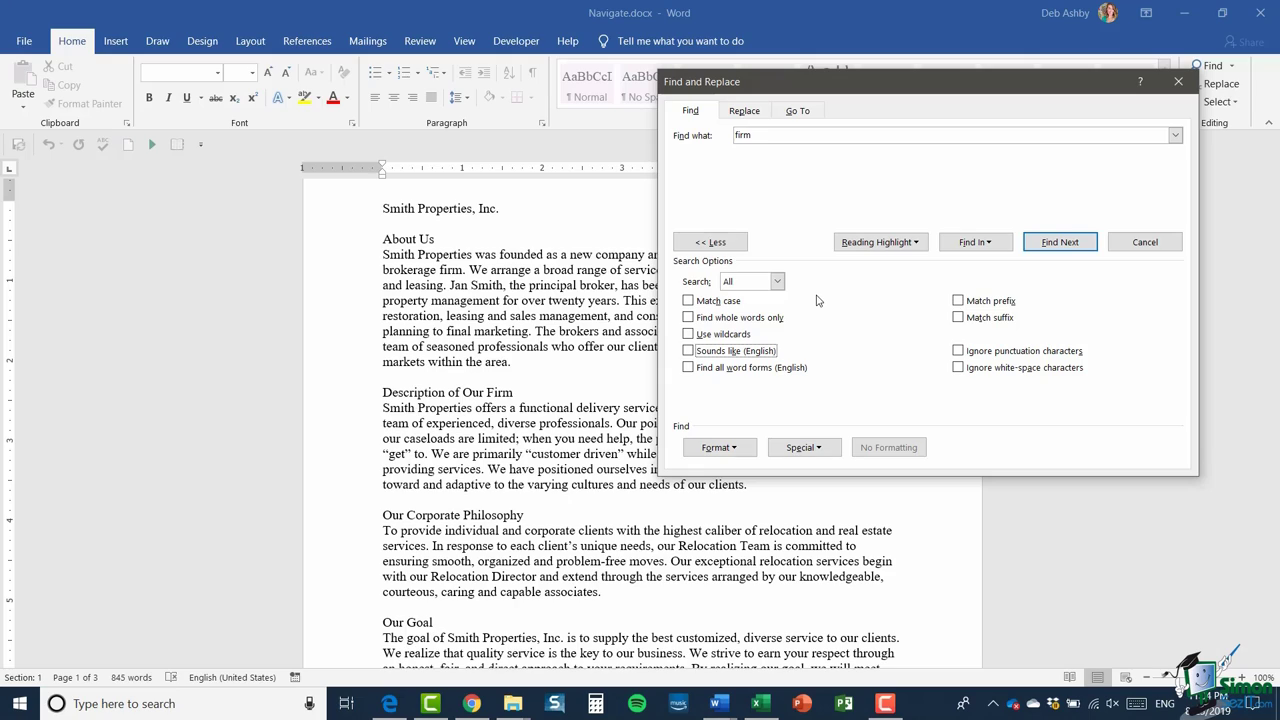
left_click(1178, 81)
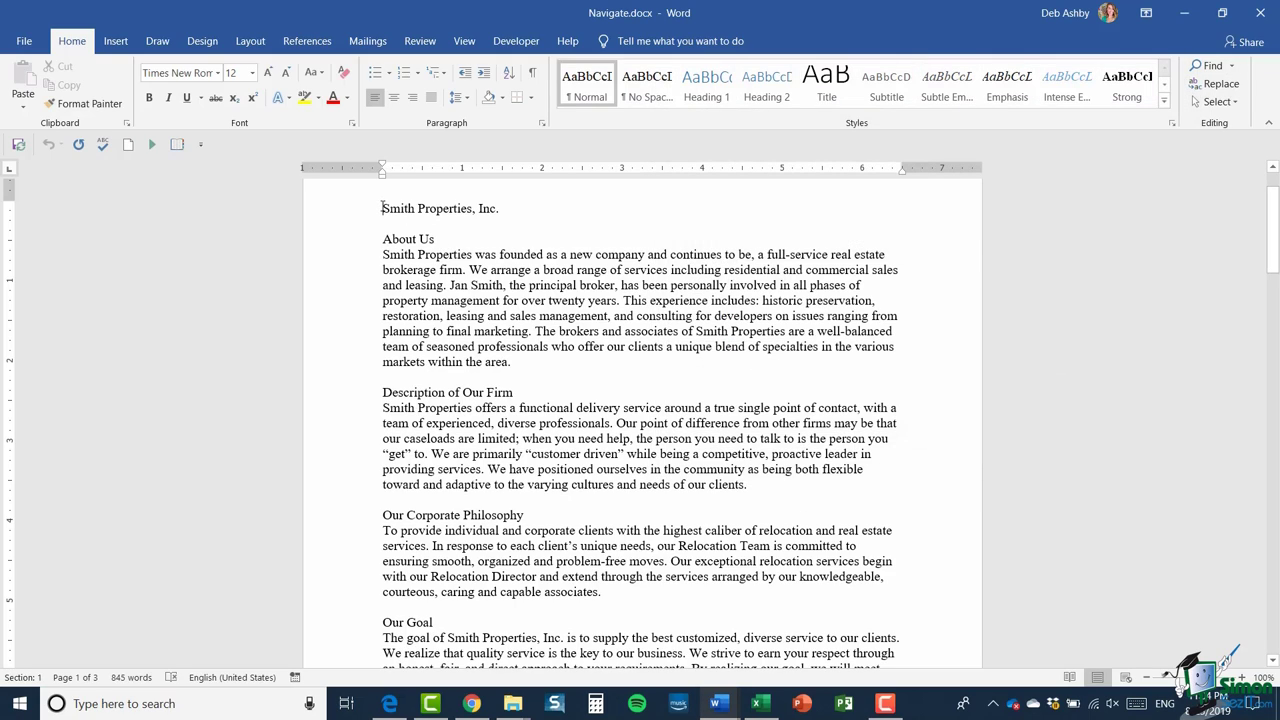
Step: Open Replace, move the window aside, and set Find what to 'Smith'
left_click(1214, 84)
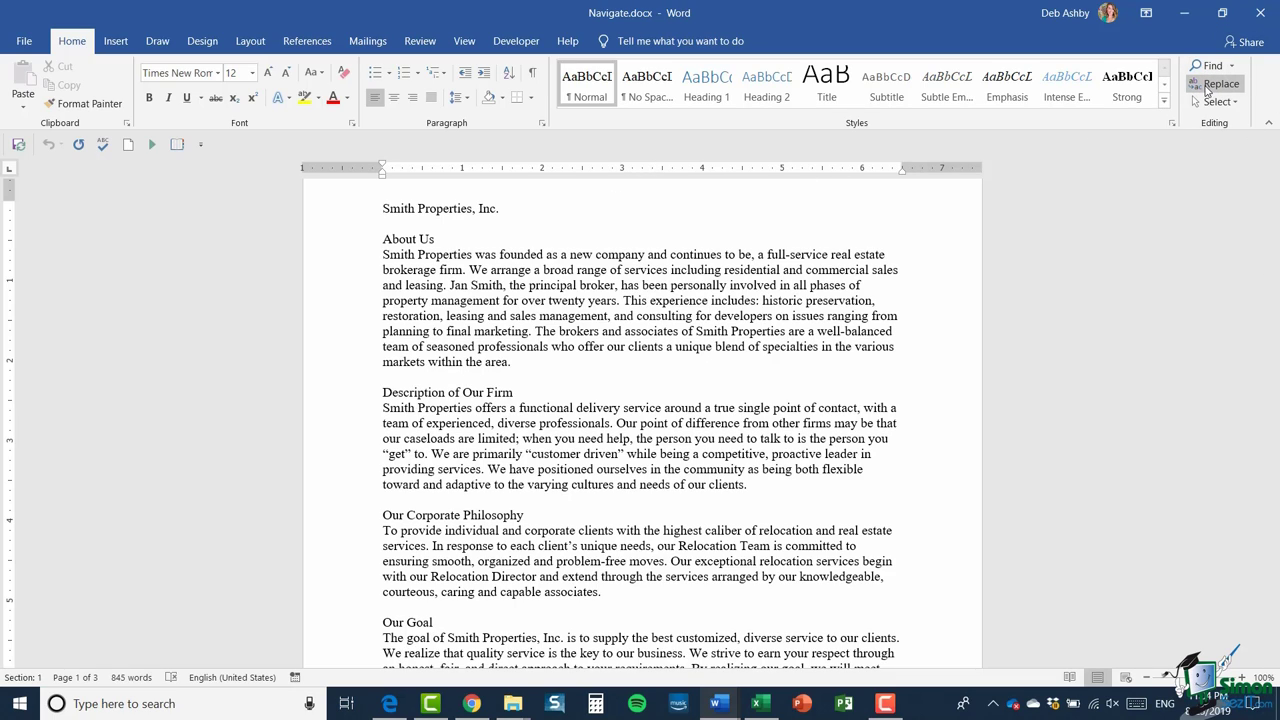
left_click_drag(771, 215, 1023, 145)
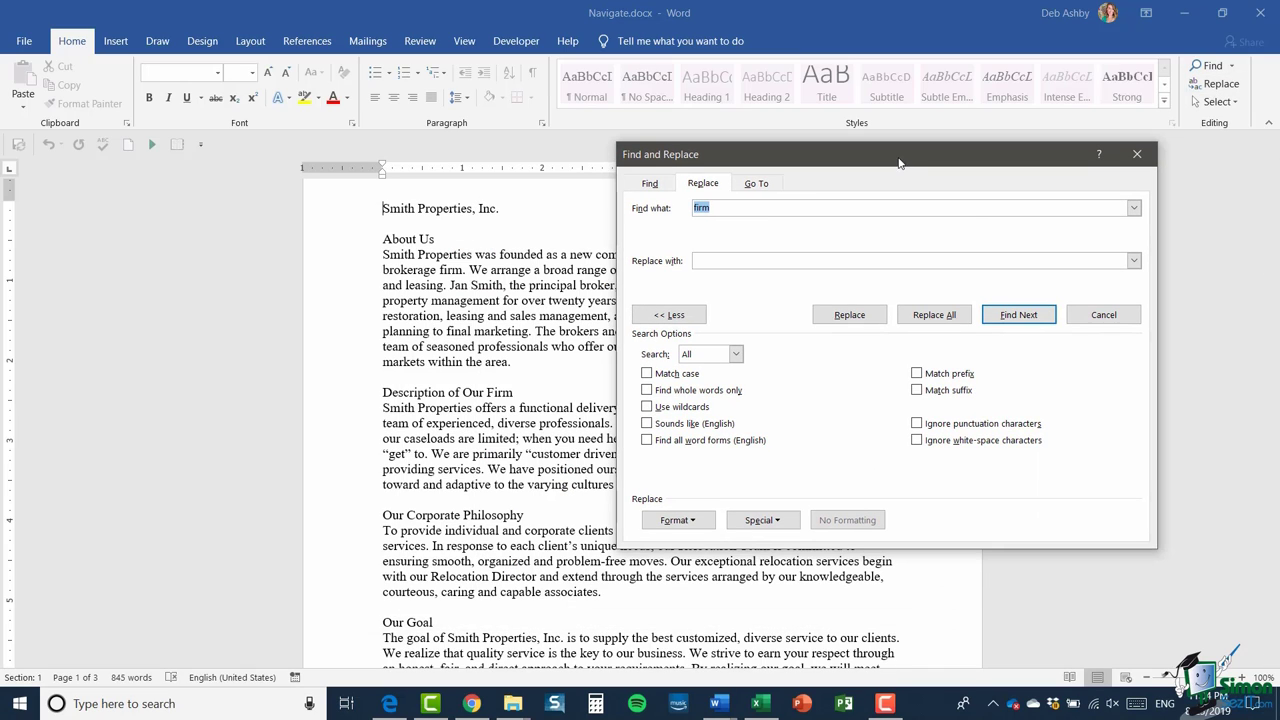
left_click_drag(810, 158, 905, 123)
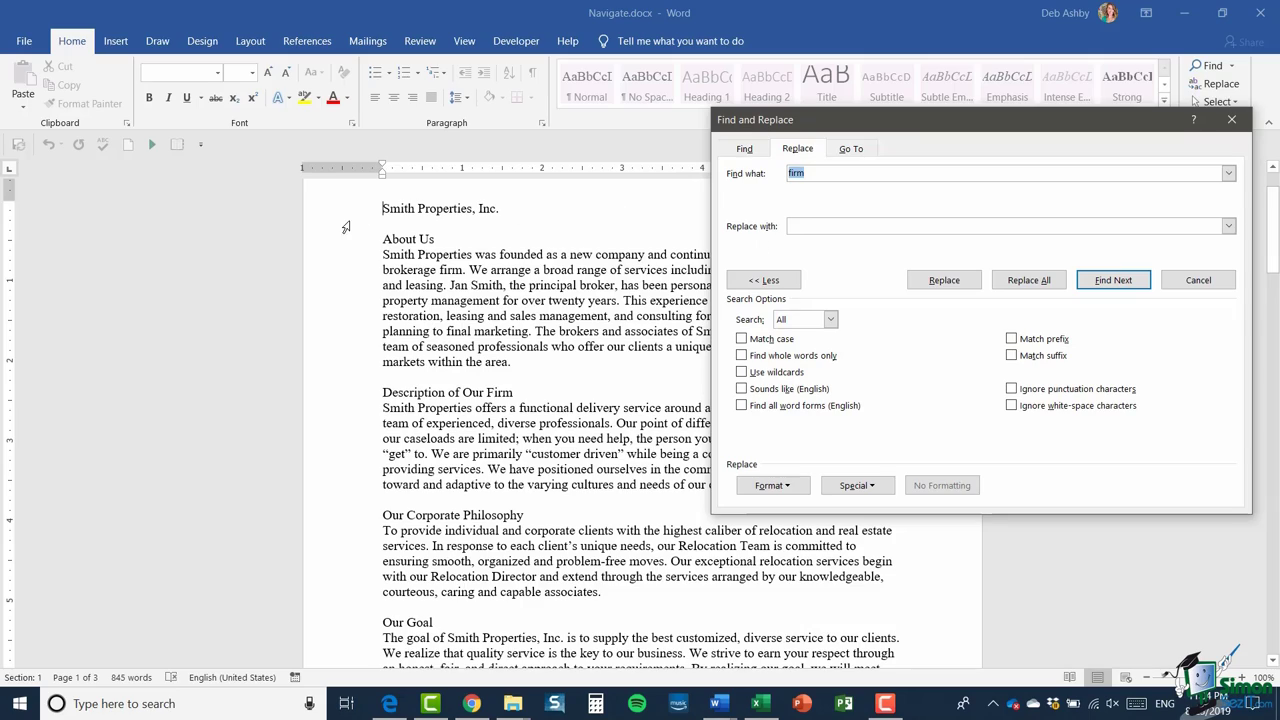
left_click(823, 174)
left_click_drag(823, 174, 752, 176)
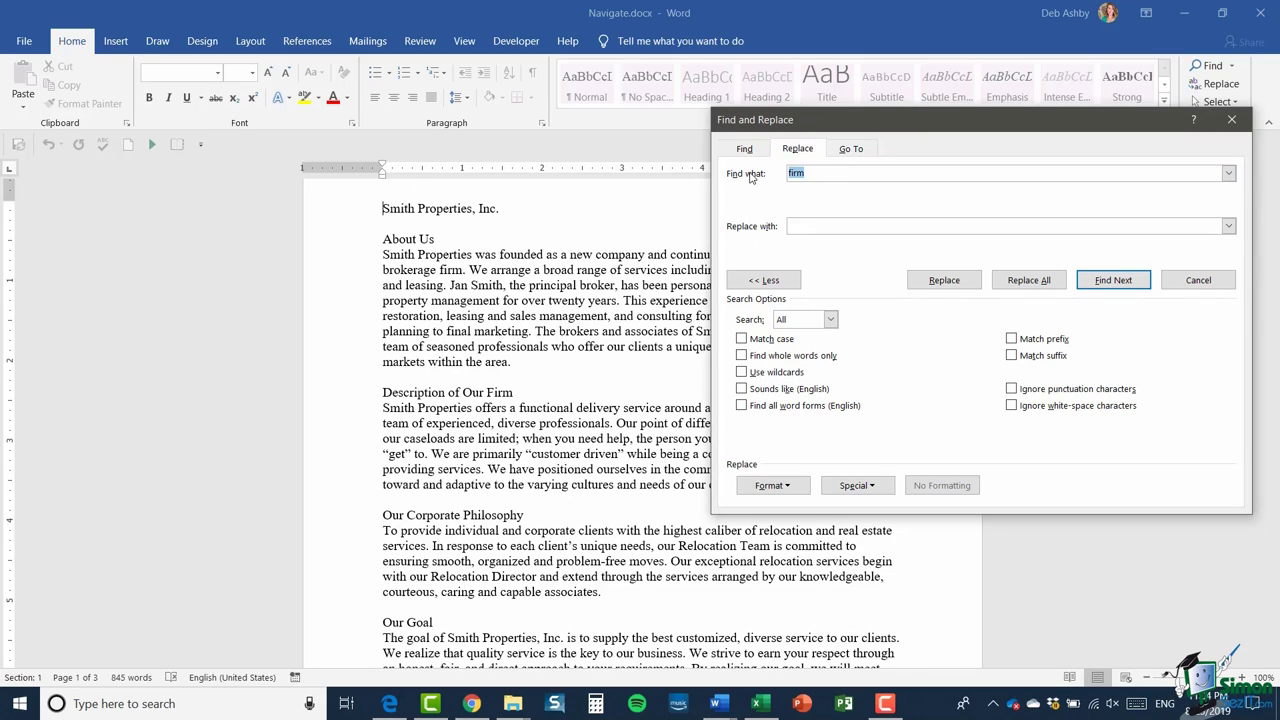
type("Smith")
Step: Set Replace with to 'Ashby', Replace All (10 replacements), then close the window
left_click(811, 226)
type("Ashby")
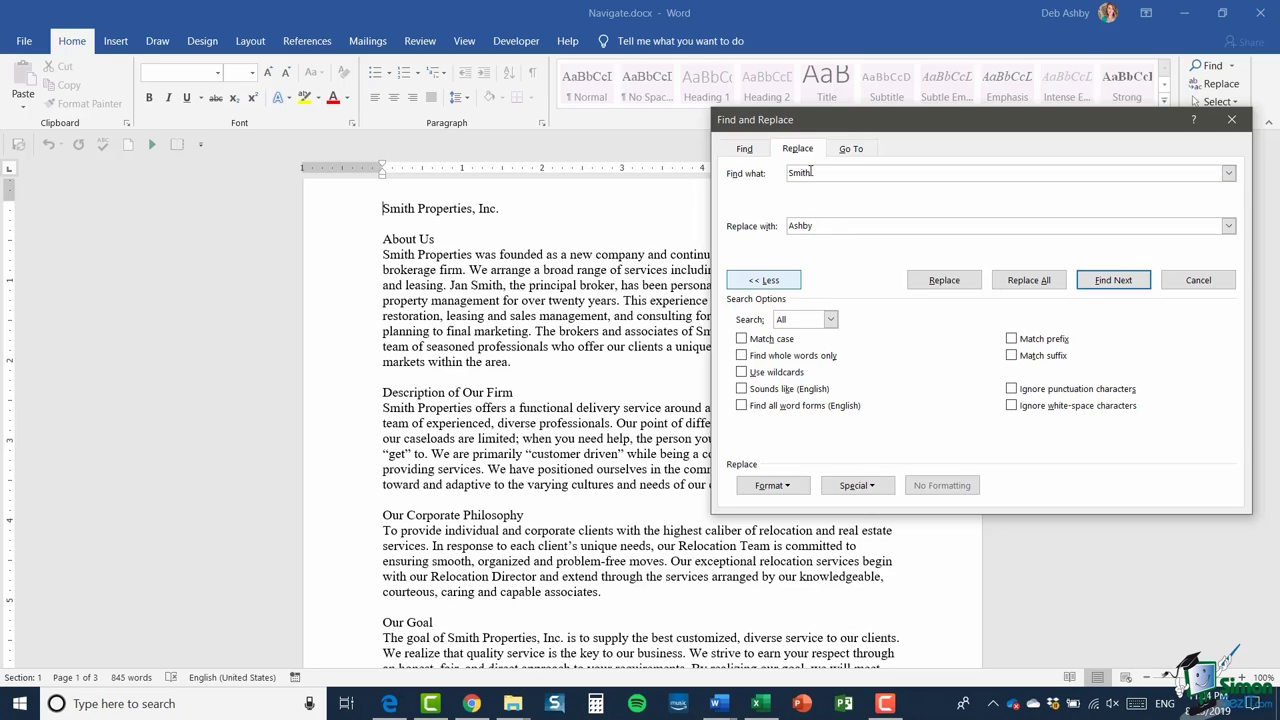
left_click(1020, 280)
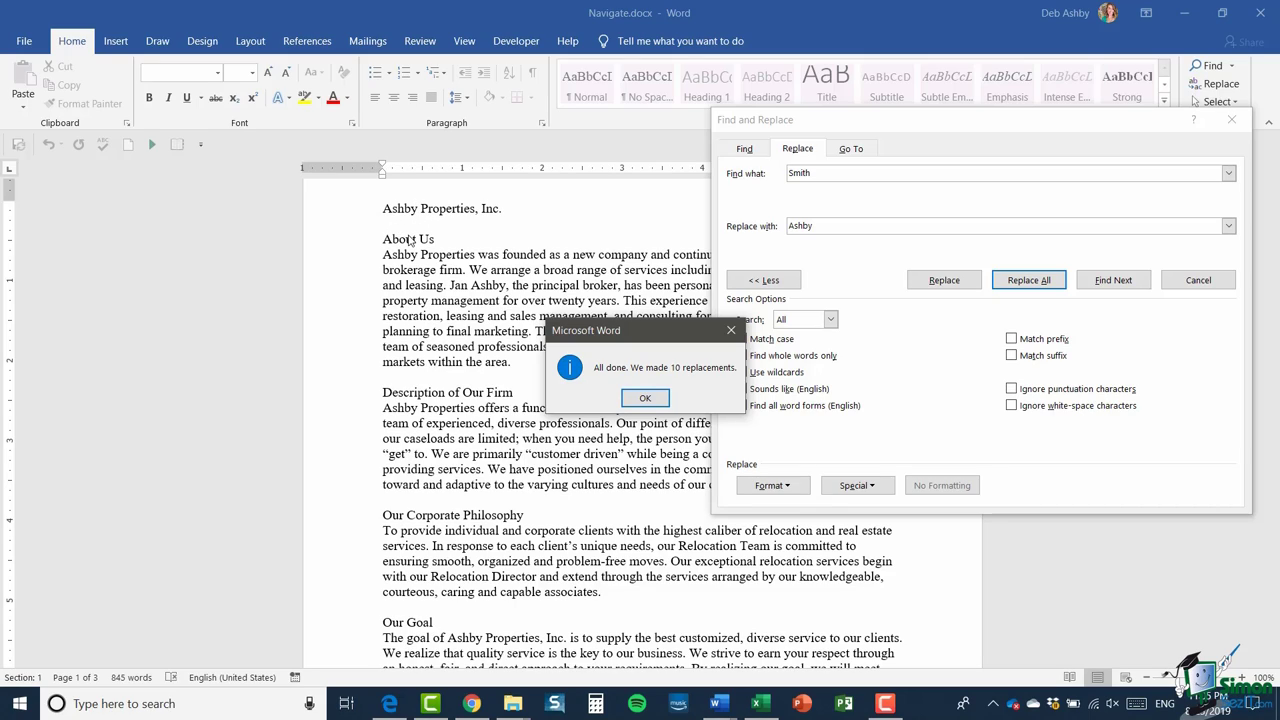
left_click(642, 399)
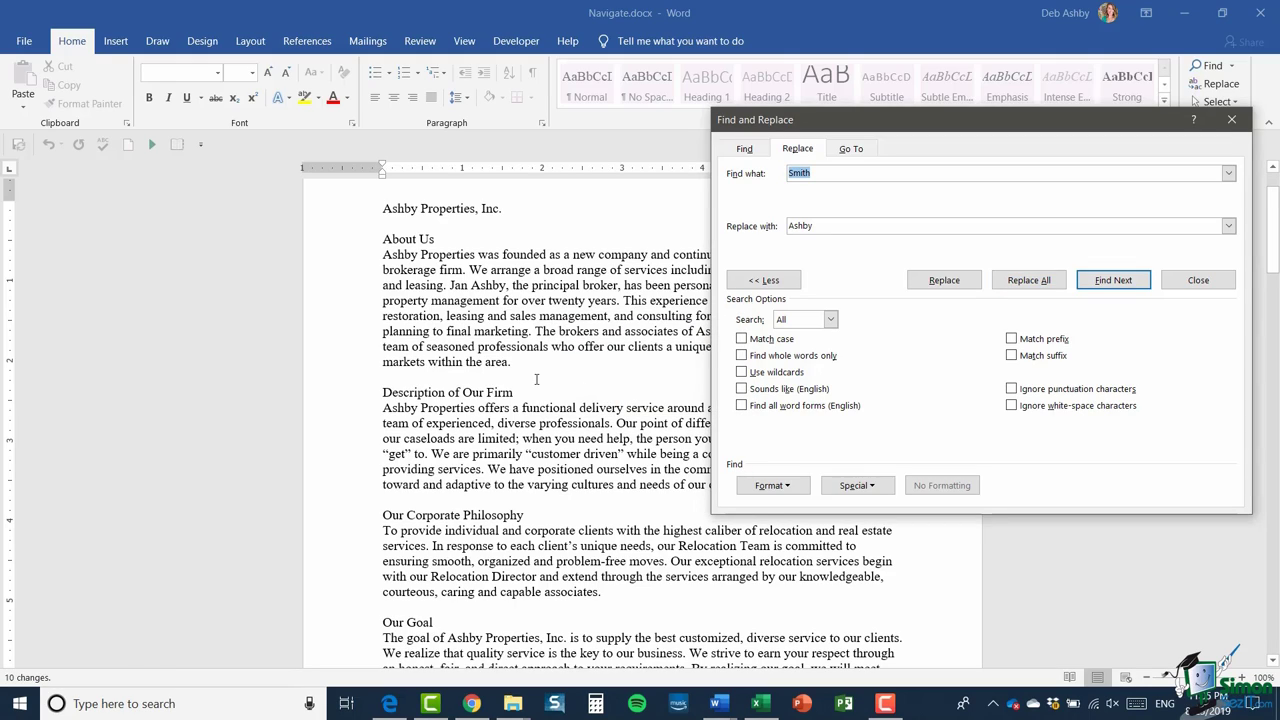
left_click(1231, 119)
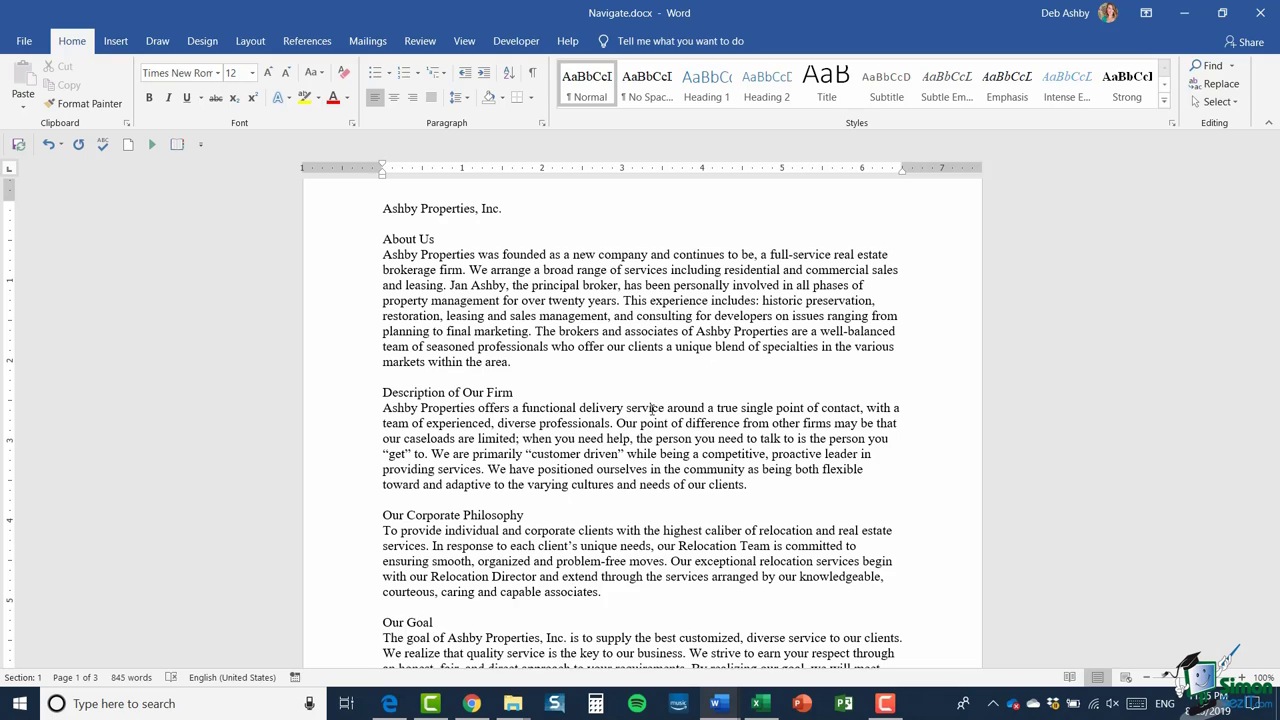
Step: Use Go To to jump to page 2, then set Go to what to Section
left_click(1231, 66)
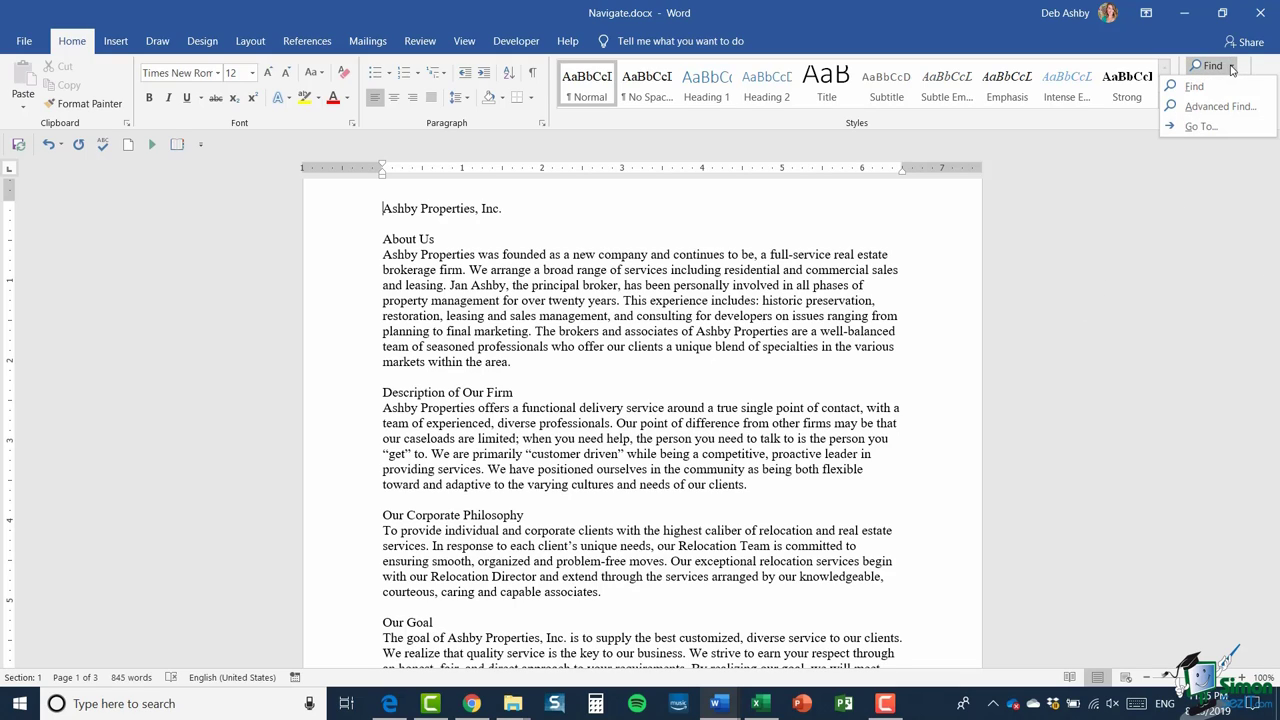
left_click(1195, 126)
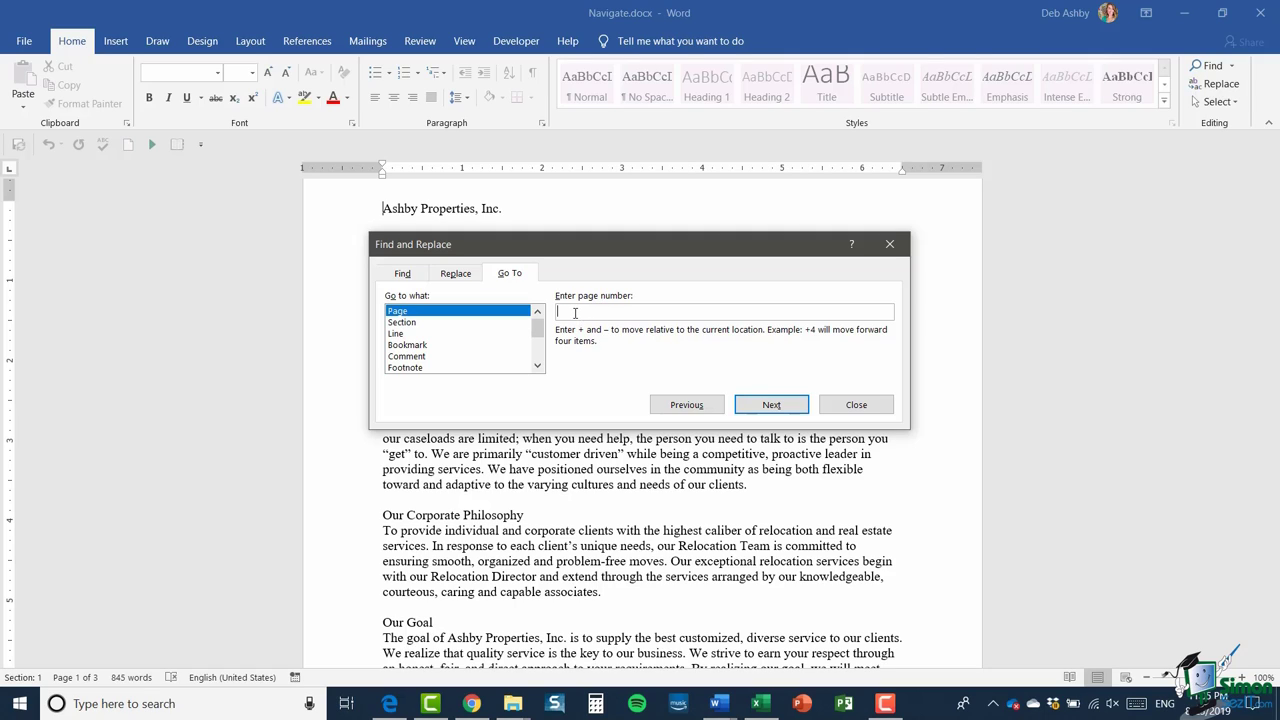
type("2")
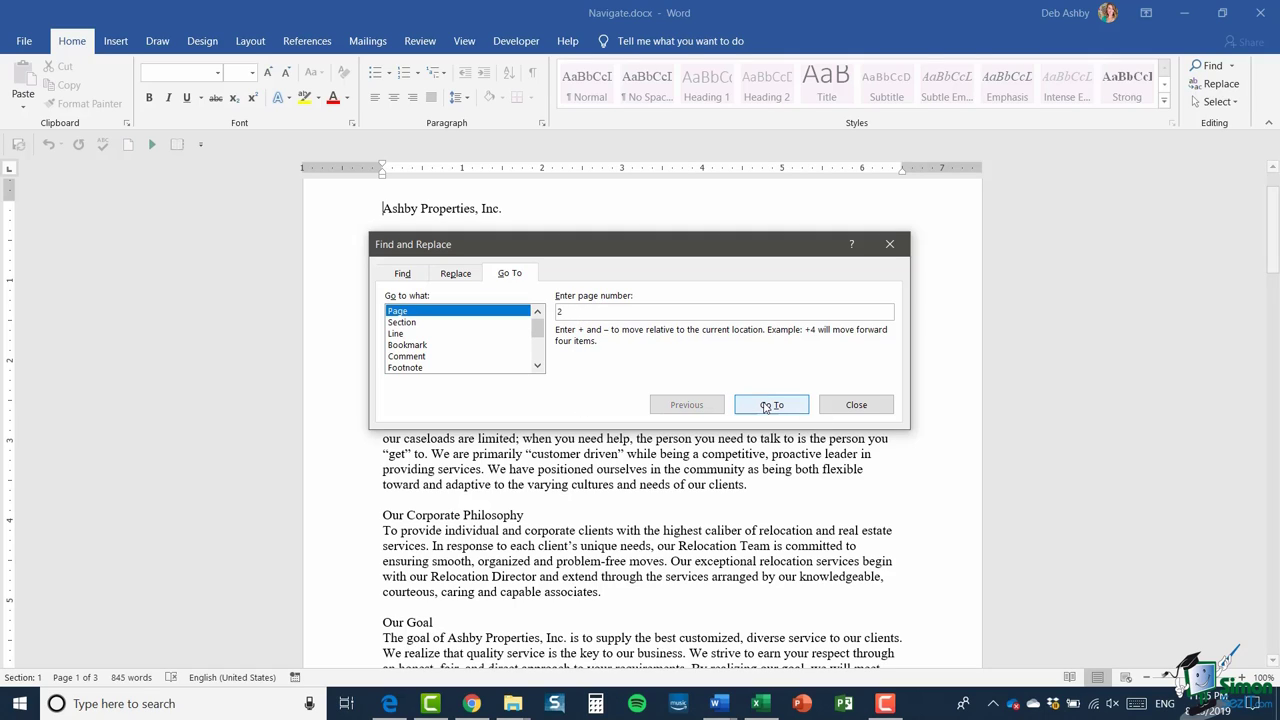
left_click(770, 405)
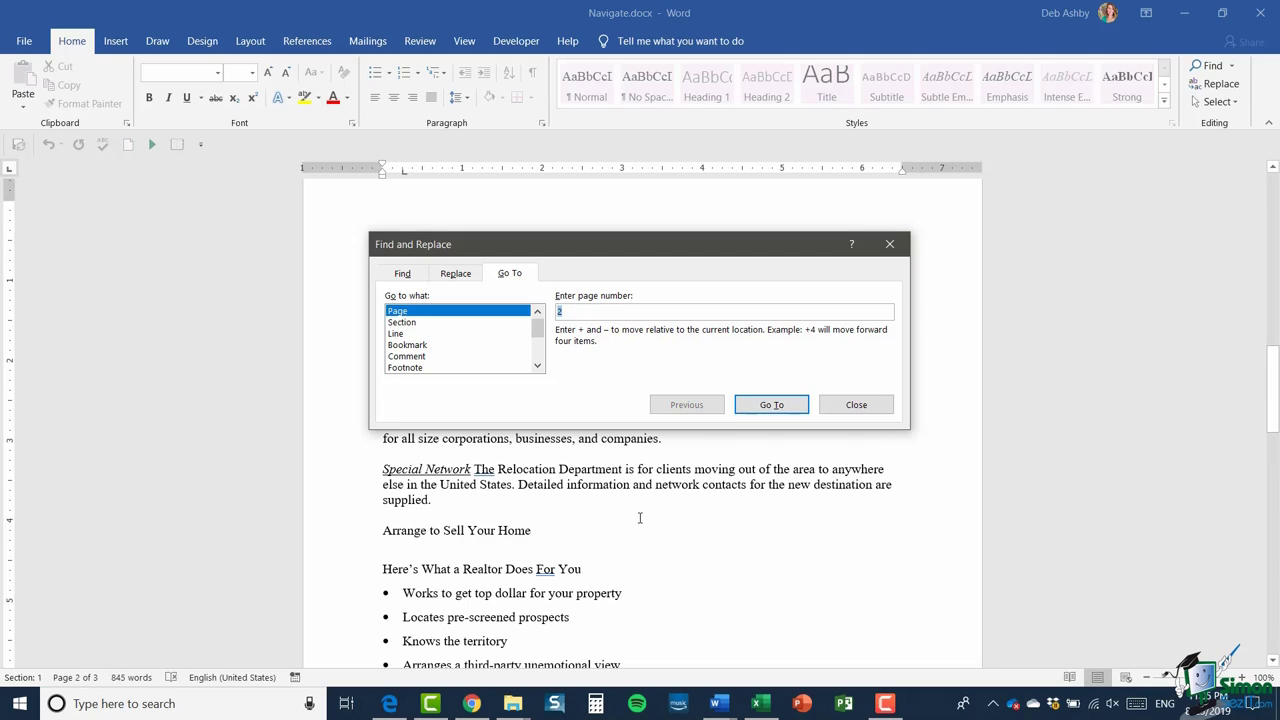
left_click(405, 323)
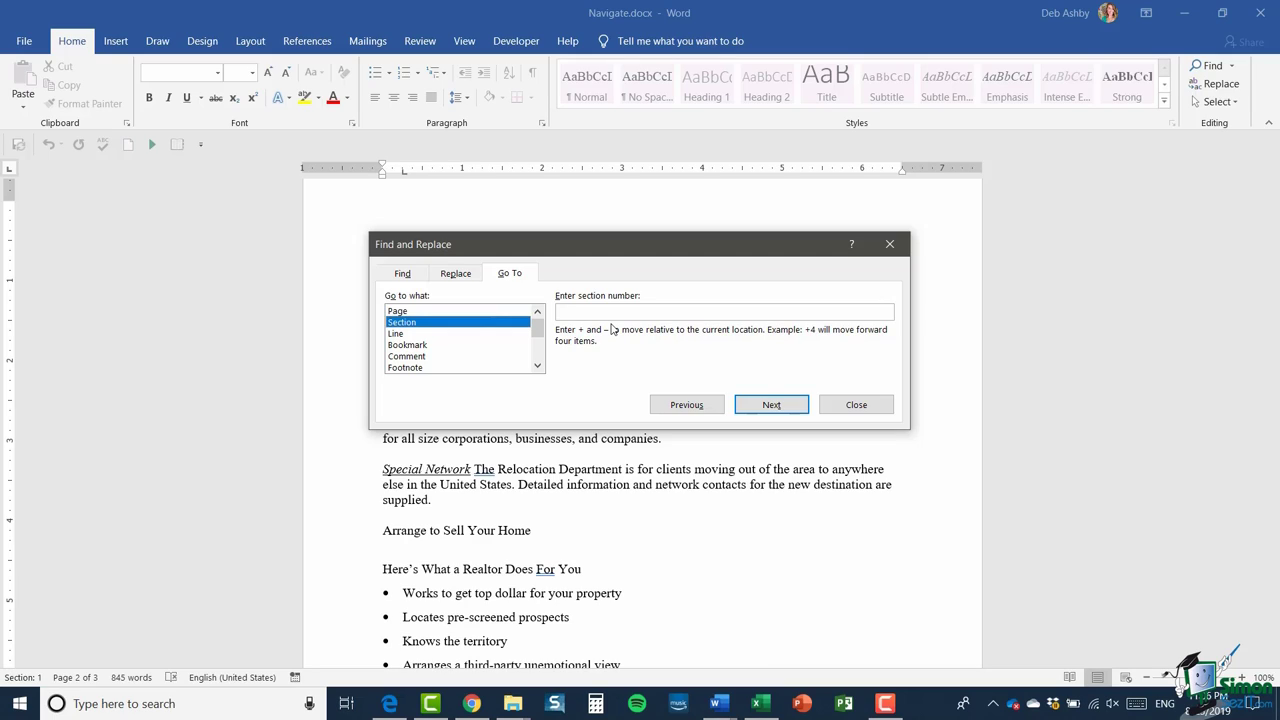
Step: Switch the Go to what target through Line, Bookmark, Comment and Footnote
left_click(398, 336)
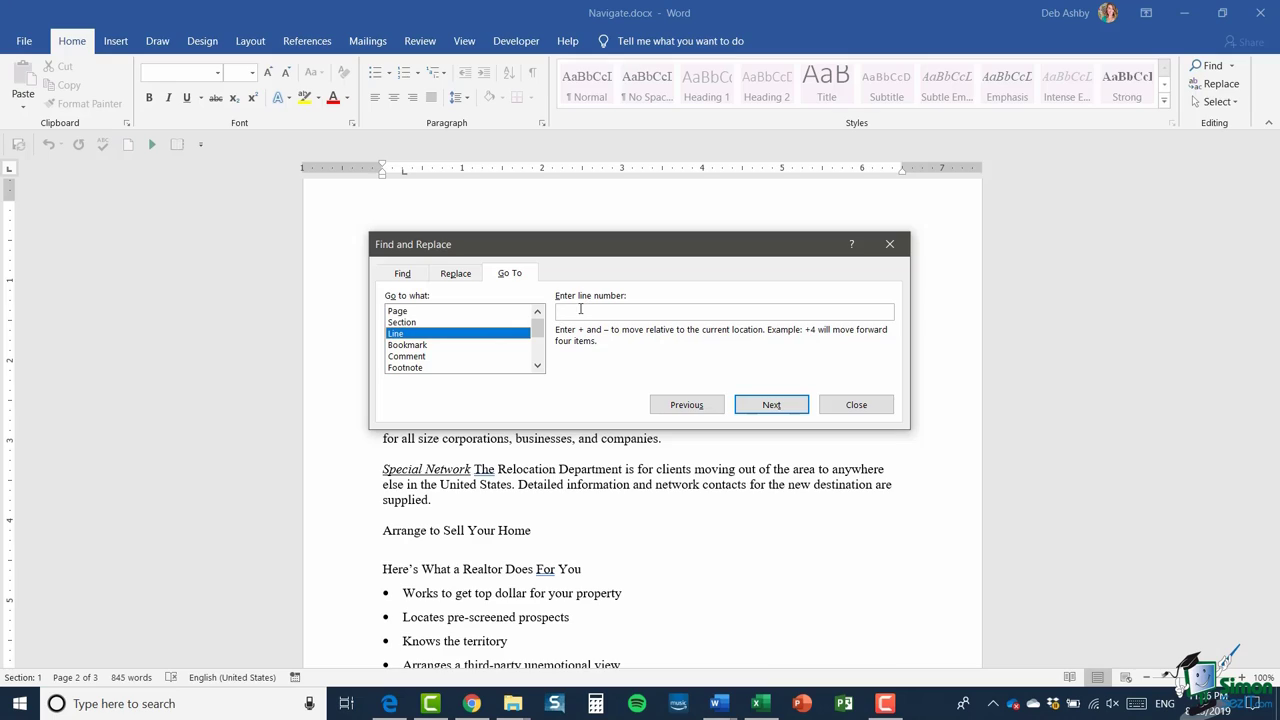
left_click(405, 345)
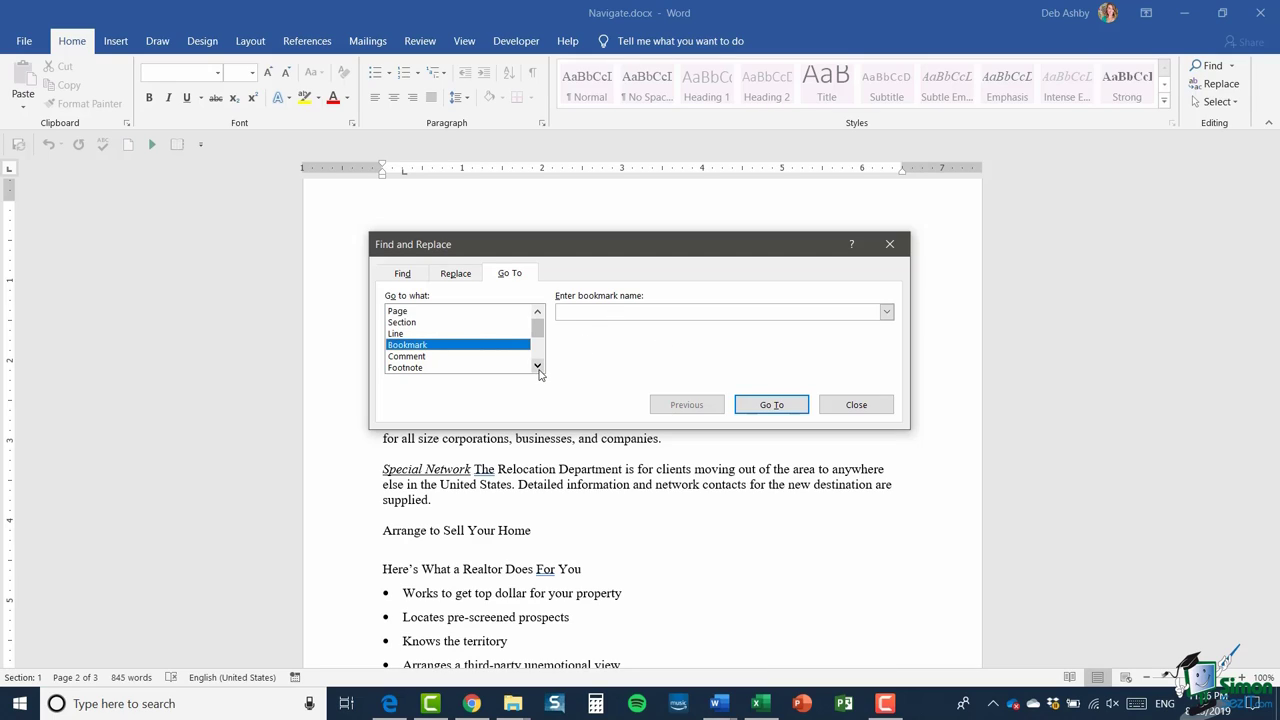
left_click(420, 360)
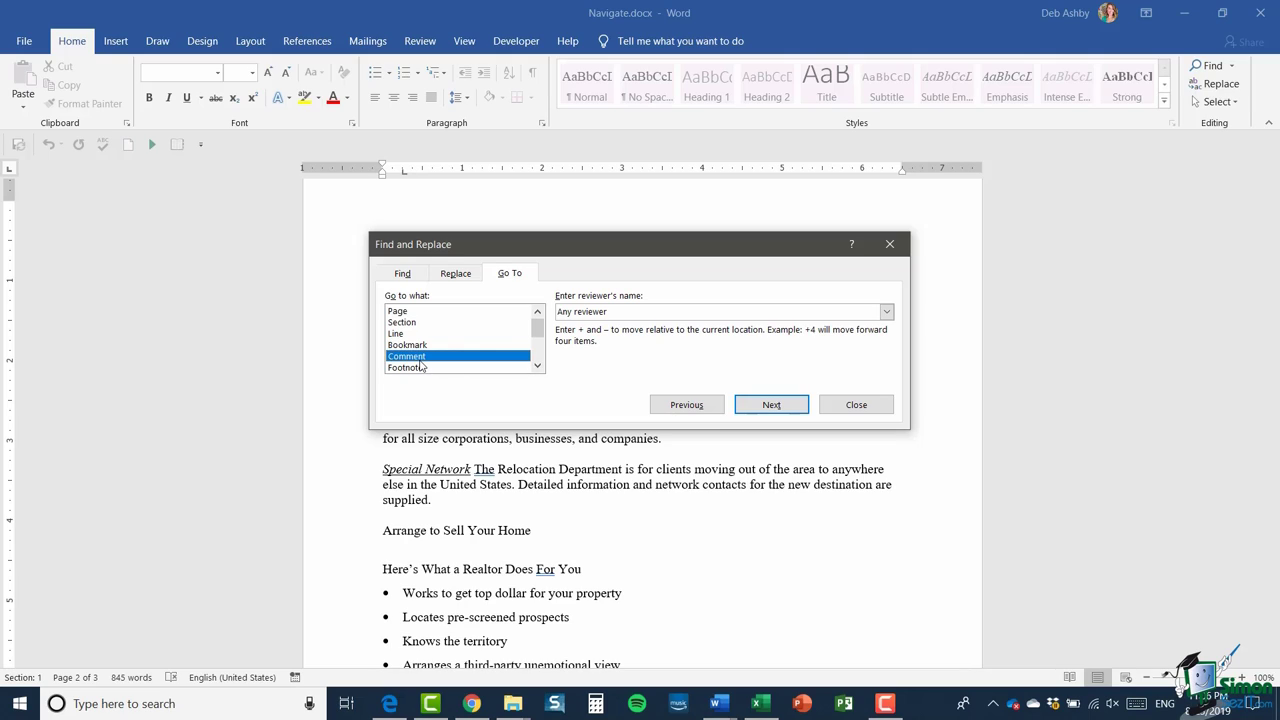
left_click(426, 370)
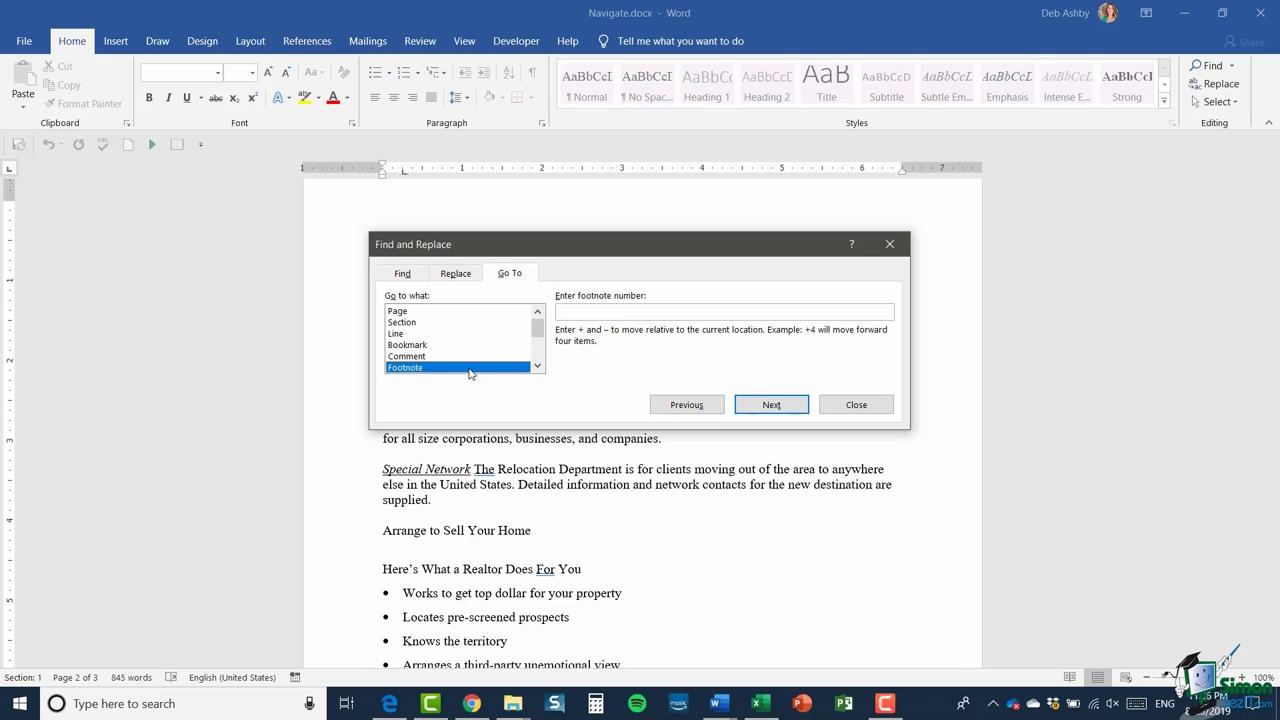
Step: Try the Endnote, Field and Table targets, then close the dialog and return to the document start
scroll(537, 366, "down", 4)
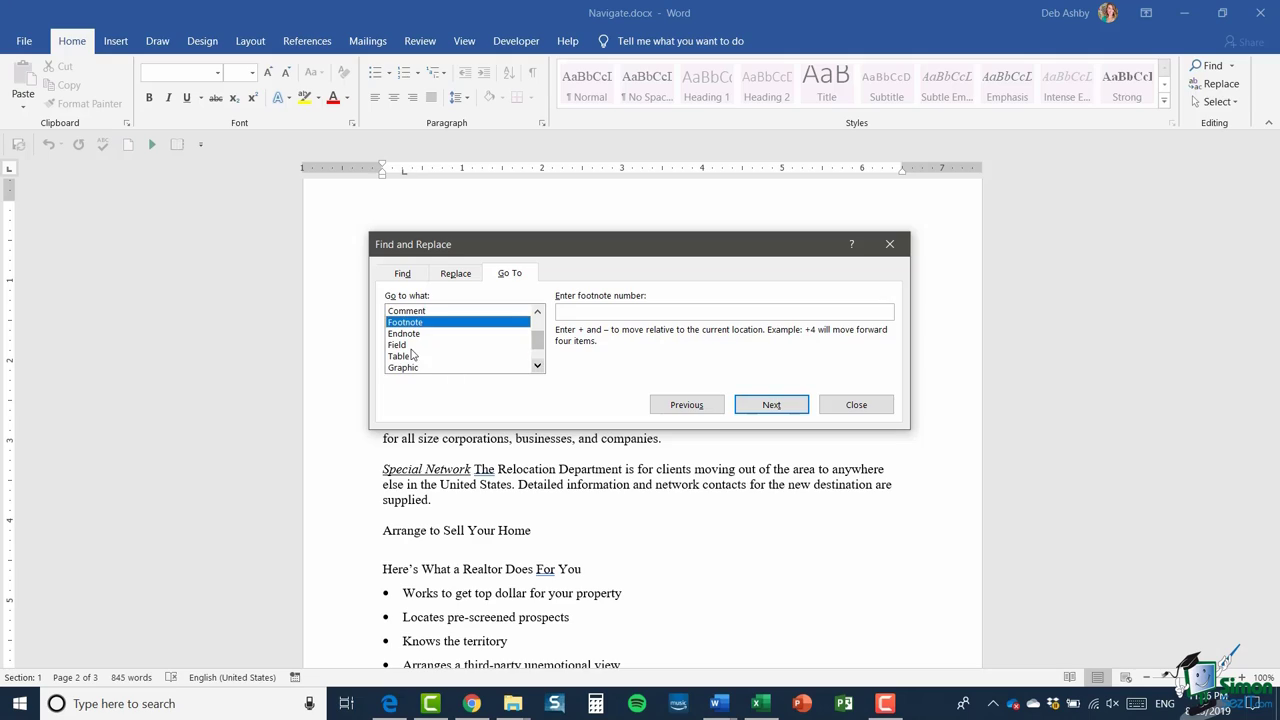
left_click(390, 337)
left_click(405, 345)
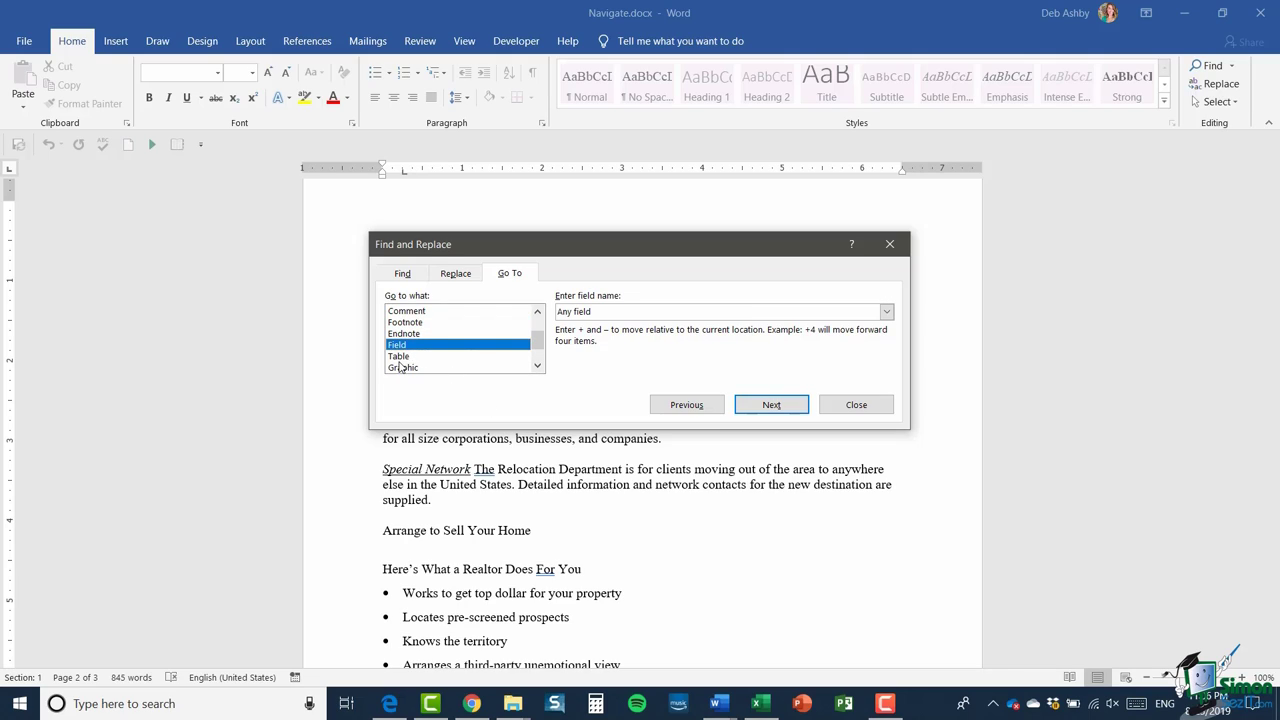
left_click(401, 359)
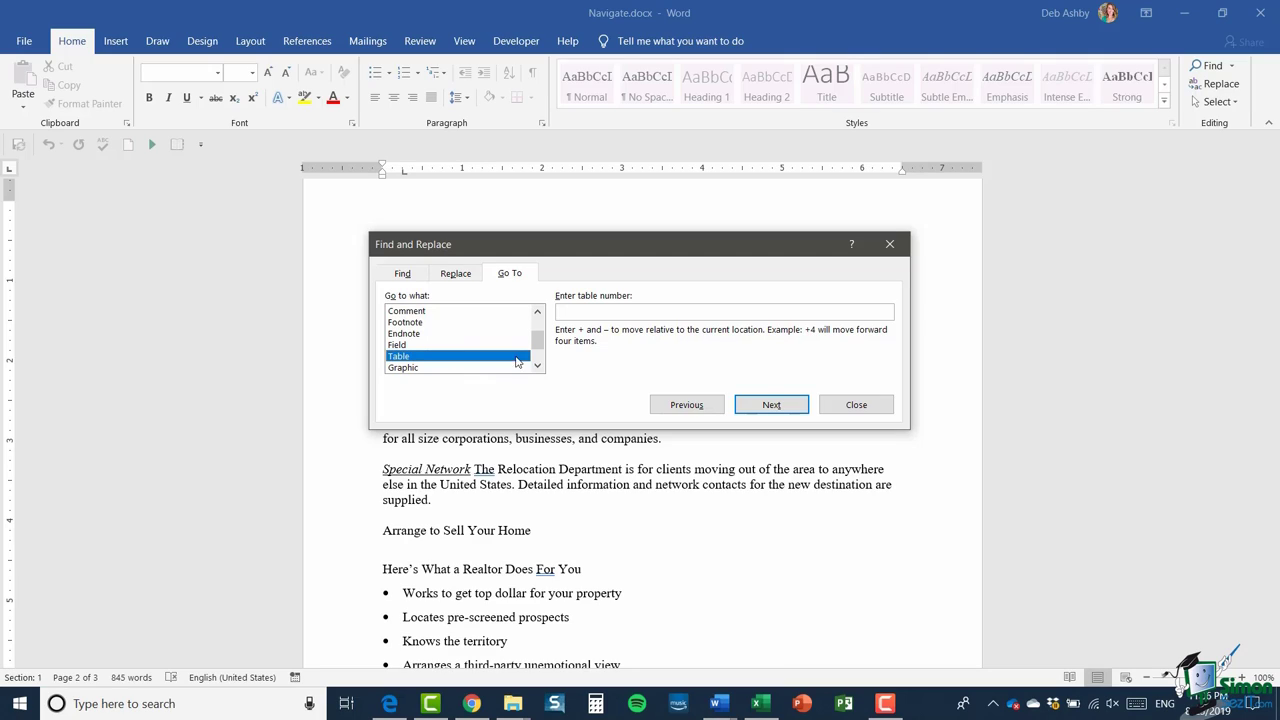
left_click_drag(537, 342, 537, 352)
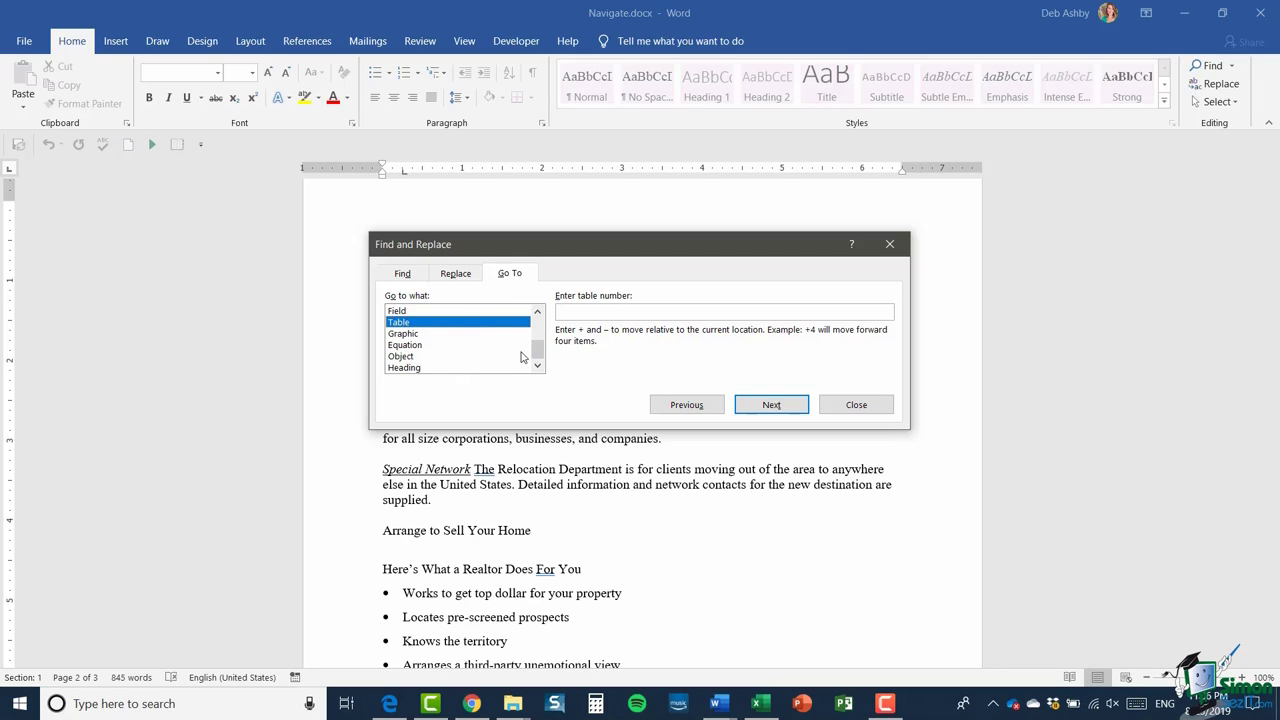
left_click(856, 408)
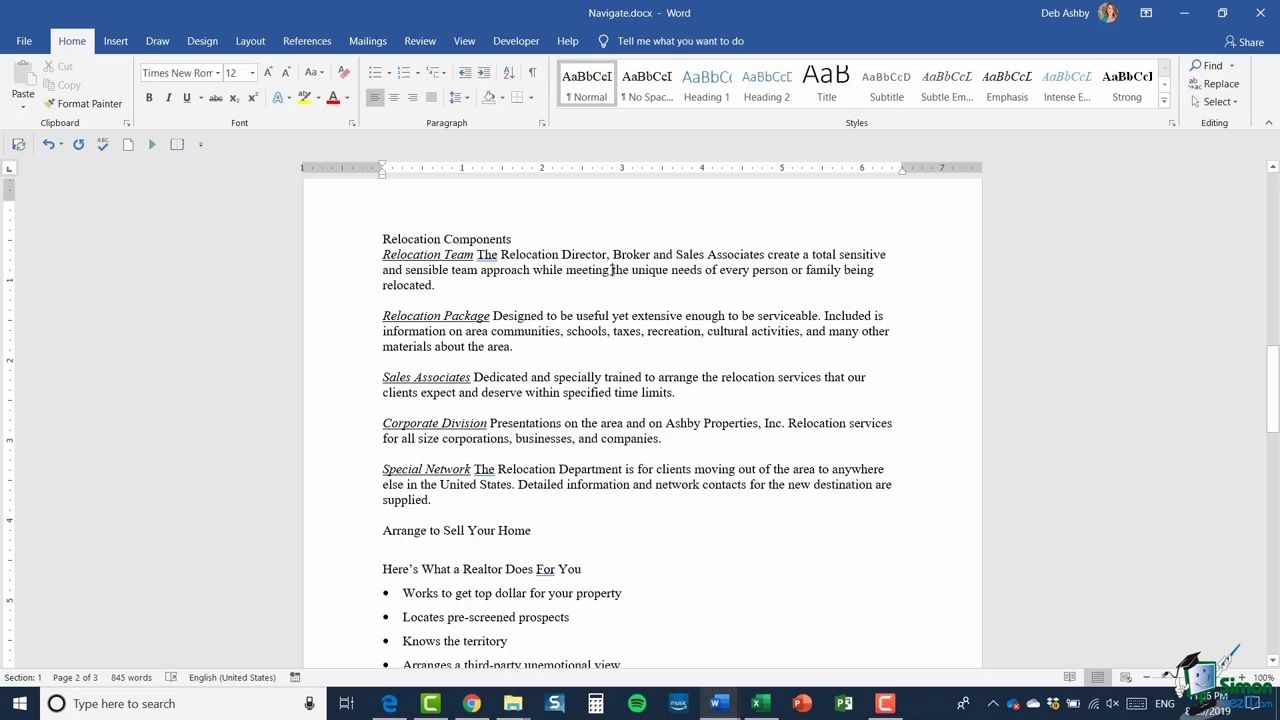
key("ctrl+Home")
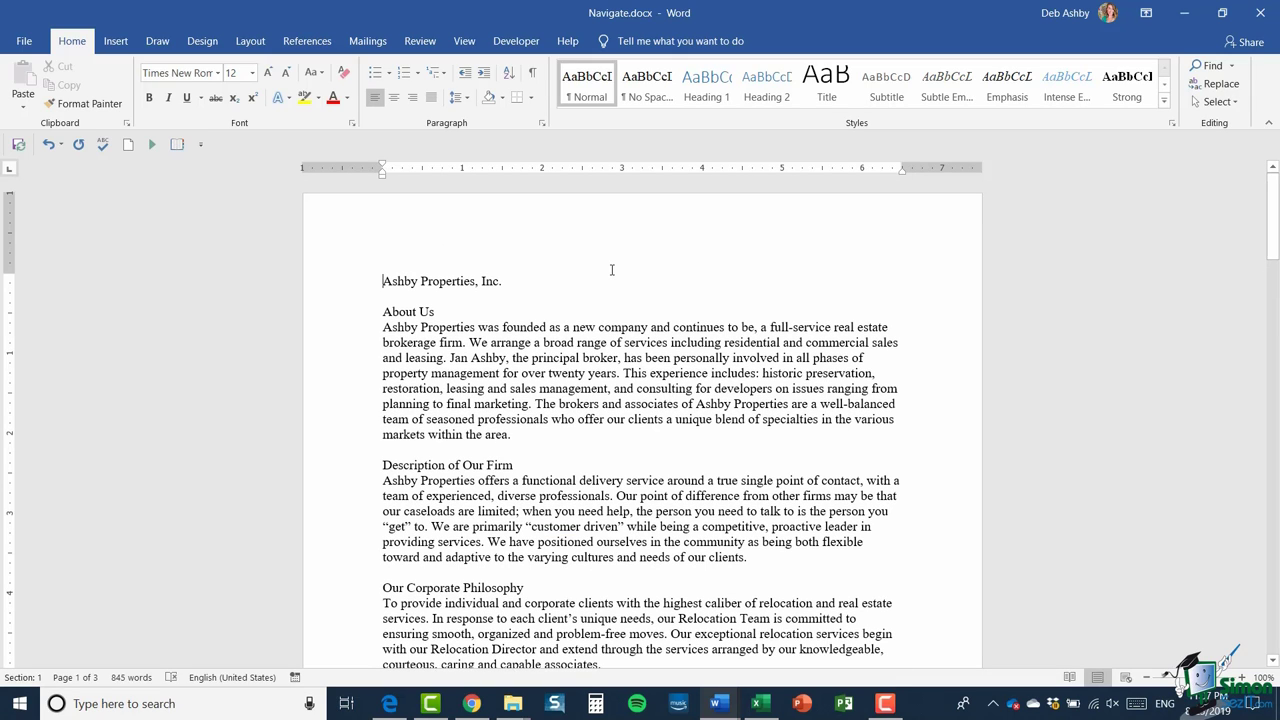
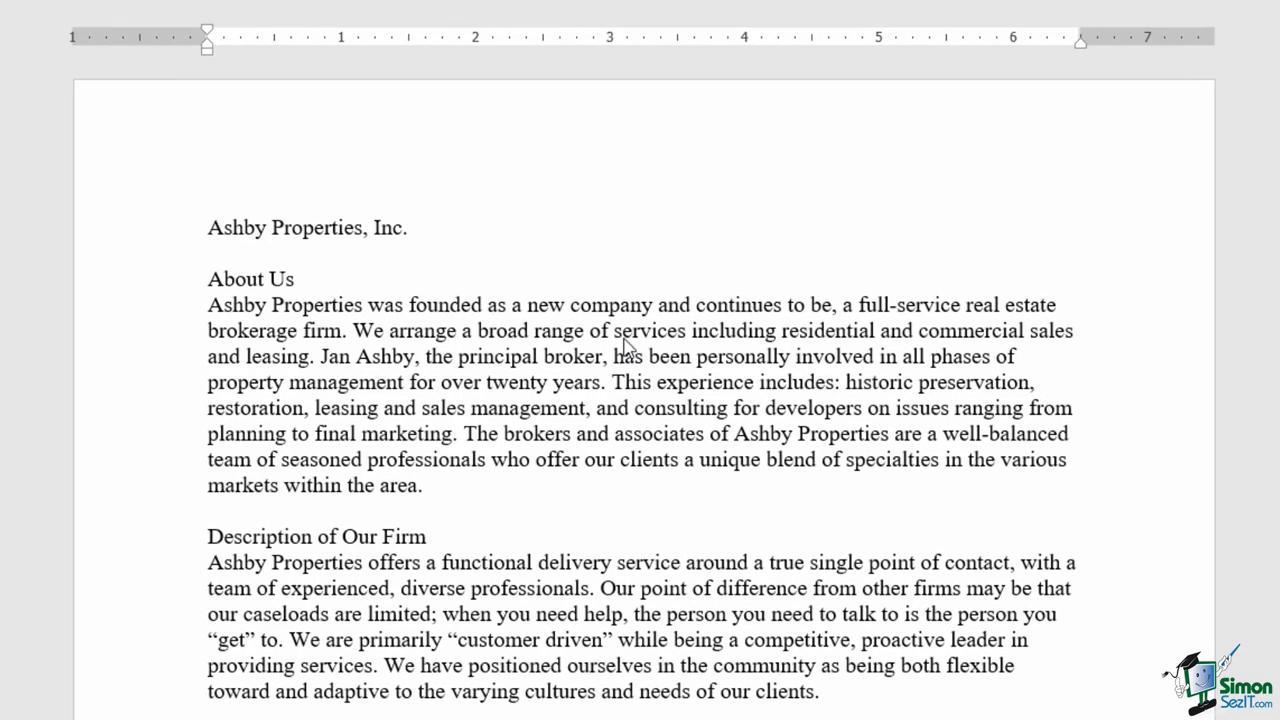
Step: Insert 'property' before 'company' in the About Us paragraph, then delete both words
left_click(571, 310)
type("property")
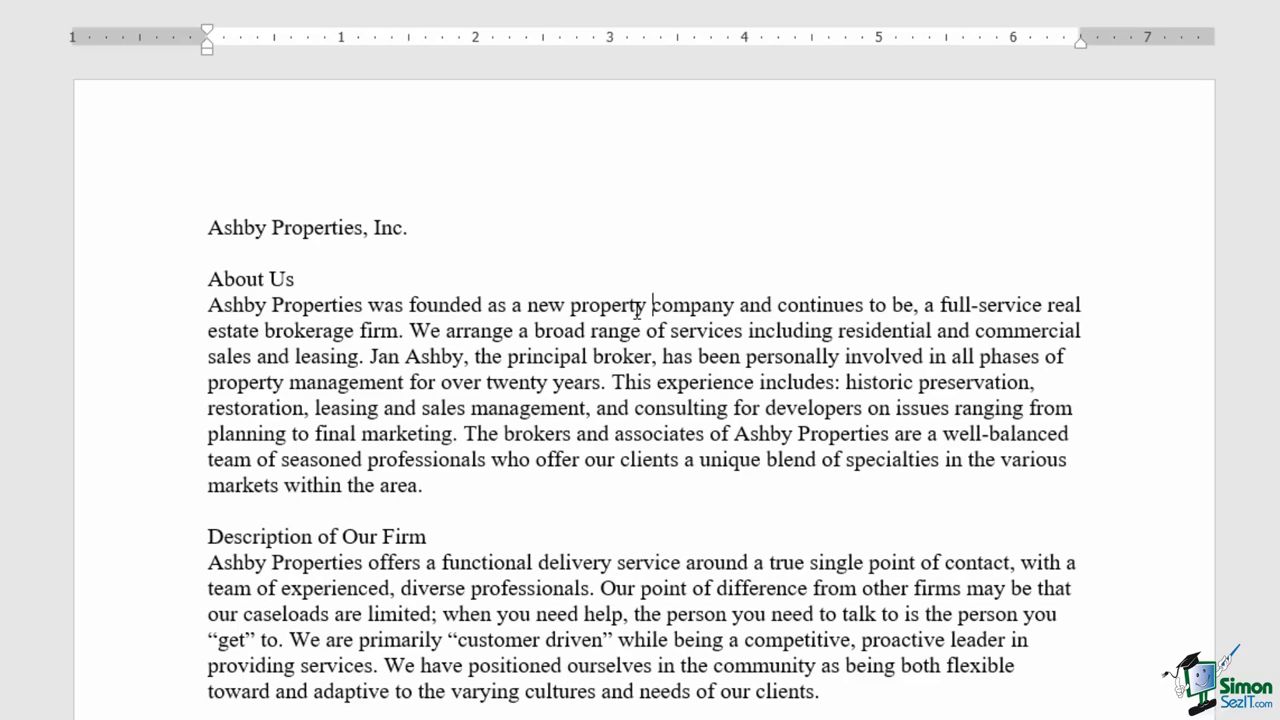
key("Delete")
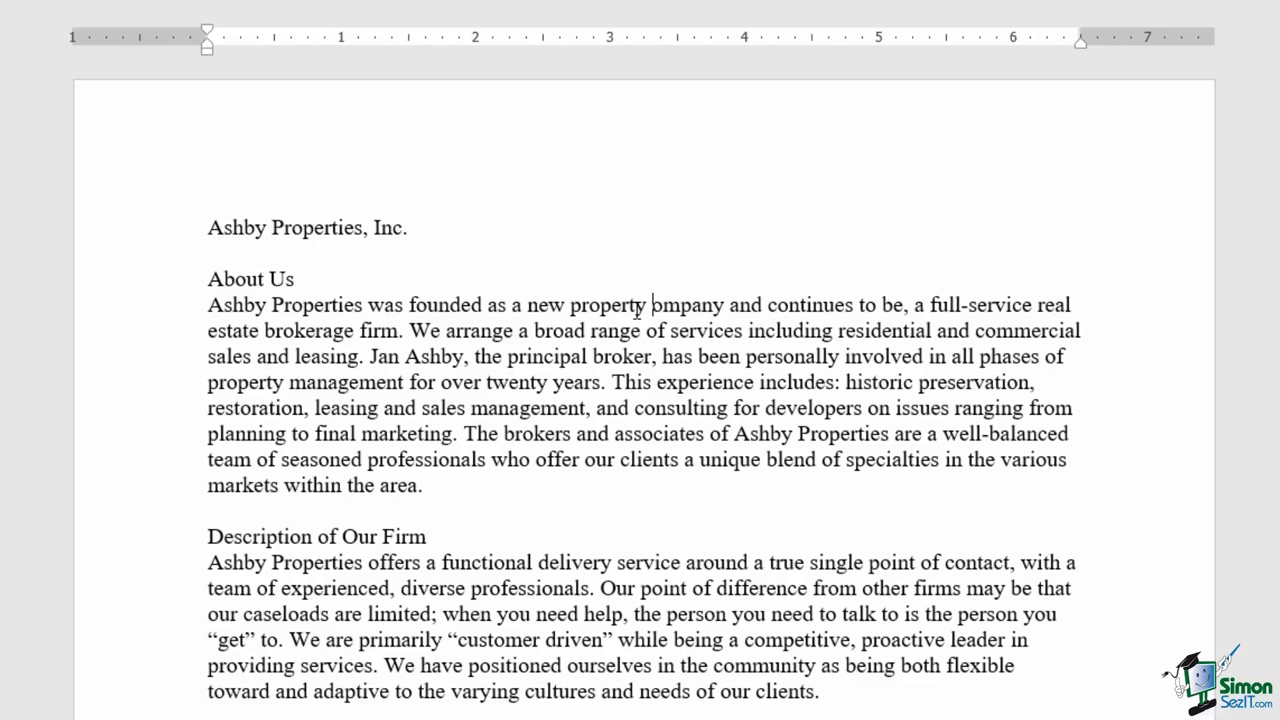
key("Delete")
key("Delete")
key("Delete")
key("Delete")
key("Delete")
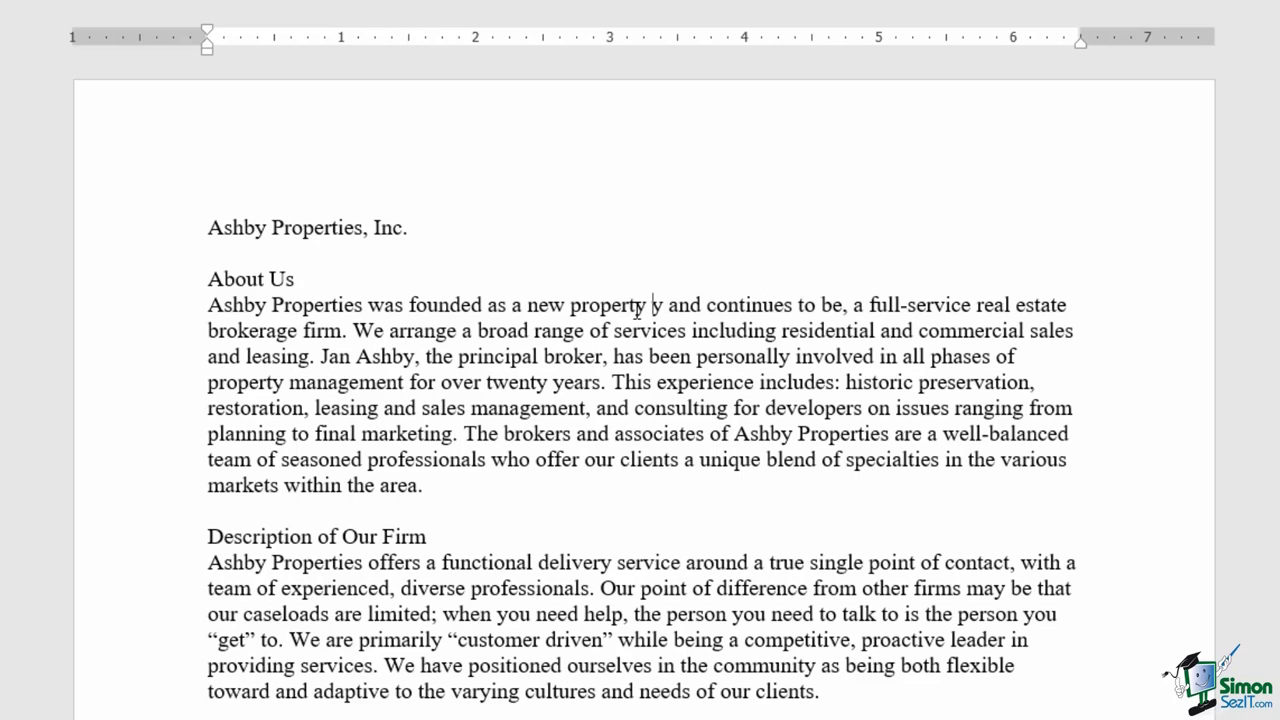
key("Delete")
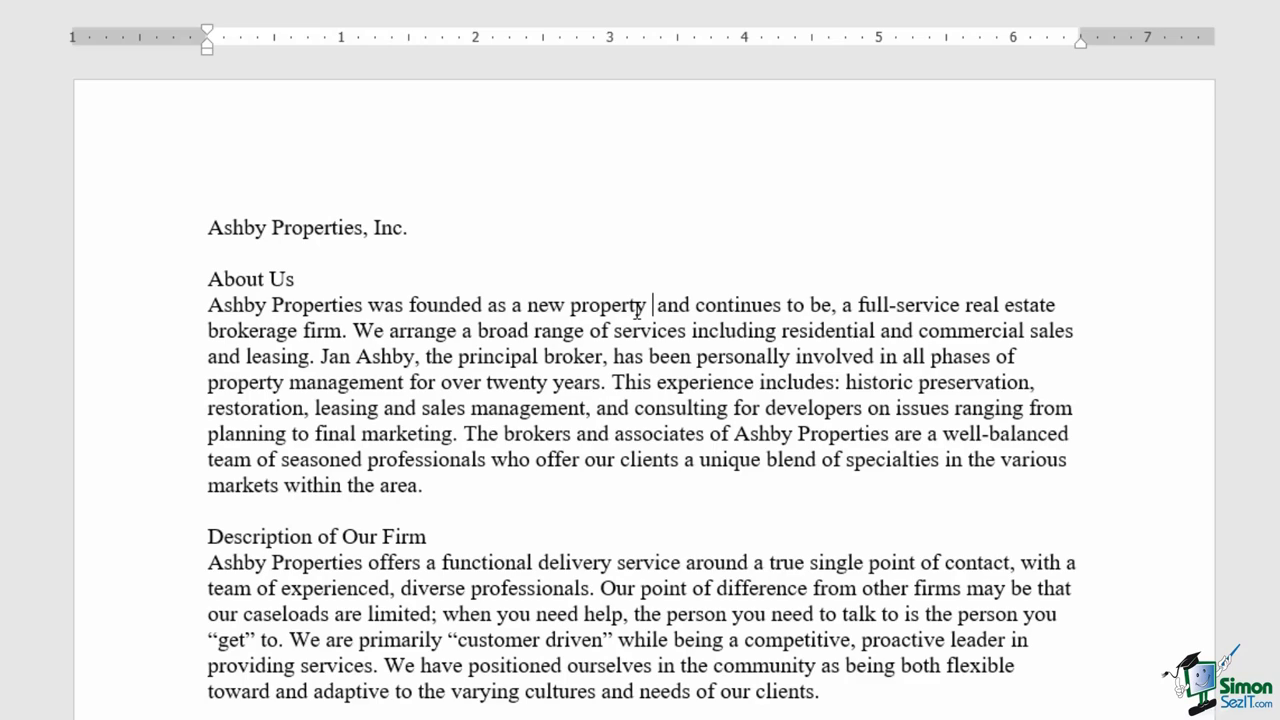
key("BackSpace")
key("BackSpace")
key("BackSpace")
key("BackSpace")
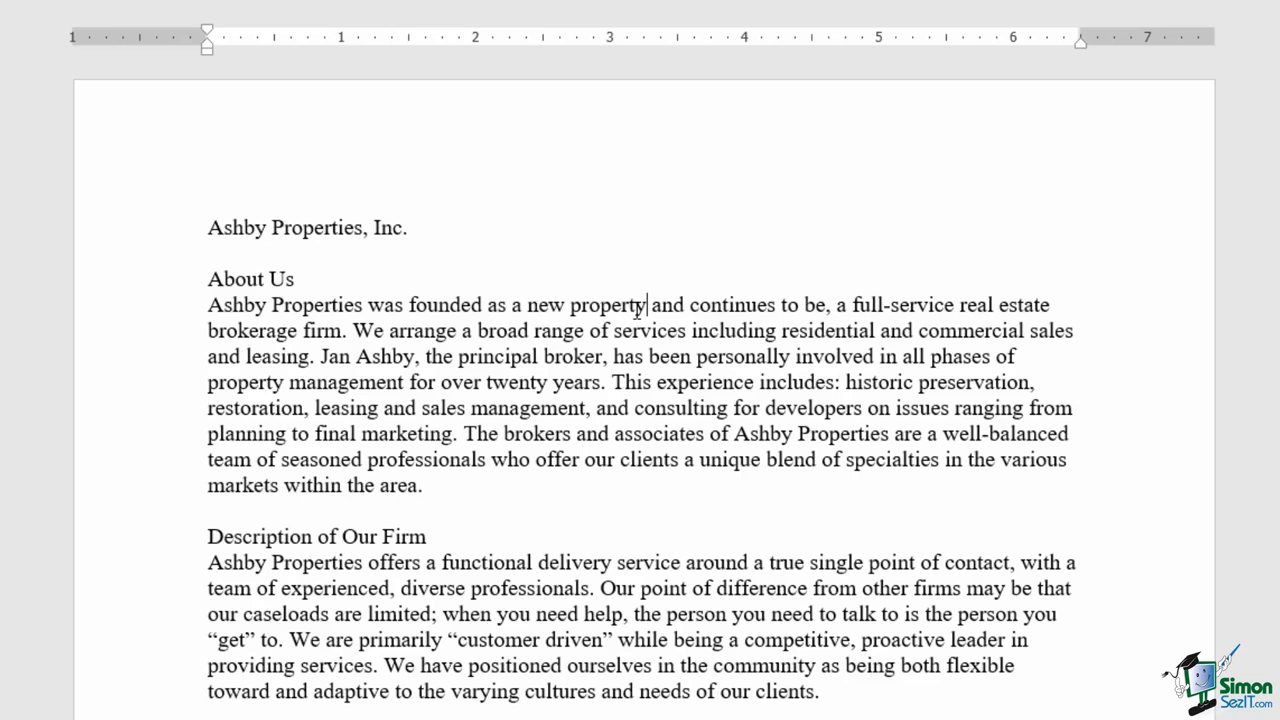
key("BackSpace")
key("BackSpace")
key("BackSpace")
key("BackSpace")
key("BackSpace")
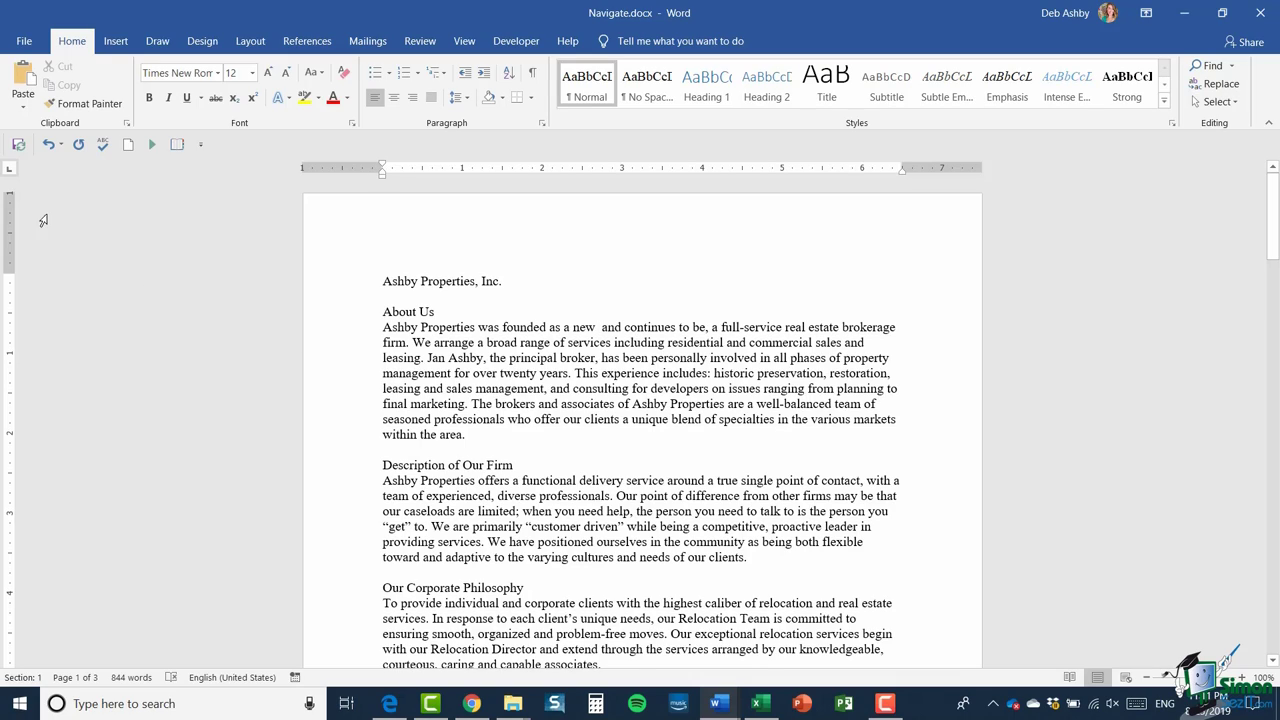
Step: Undo the recent deletions until 'property' is restored in the About Us paragraph
left_click(48, 146)
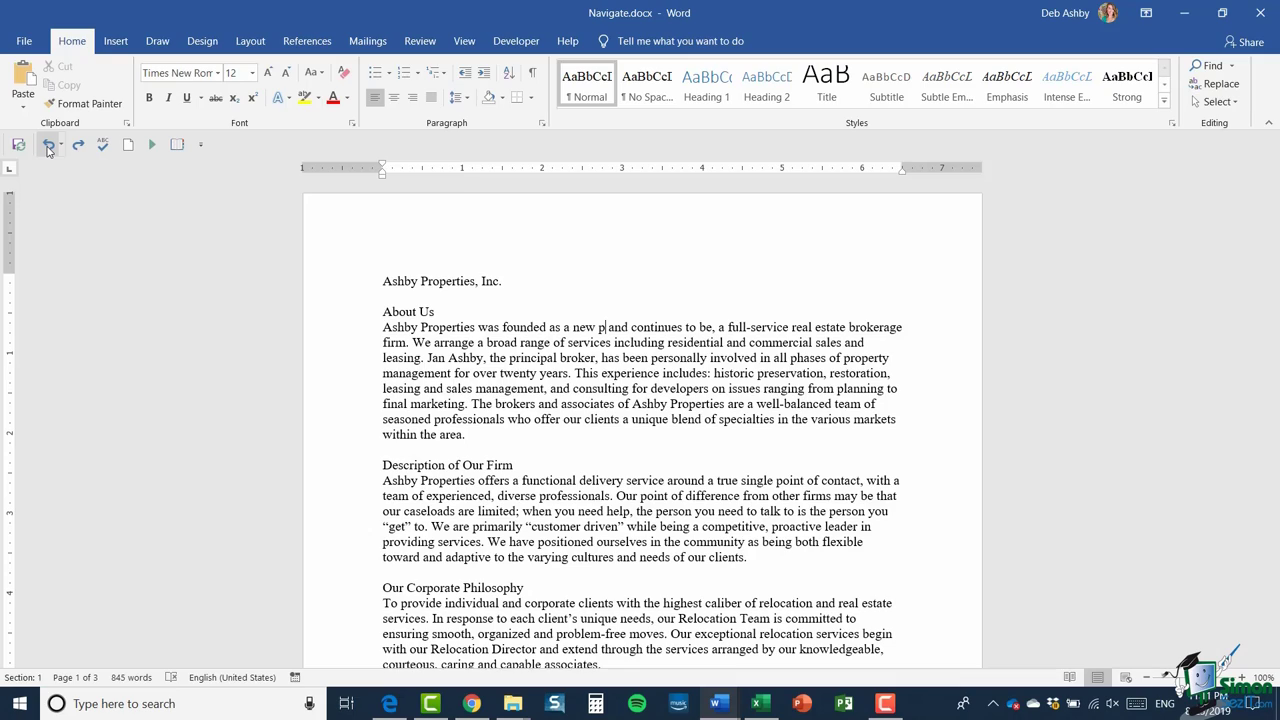
left_click(47, 146)
left_click(47, 146)
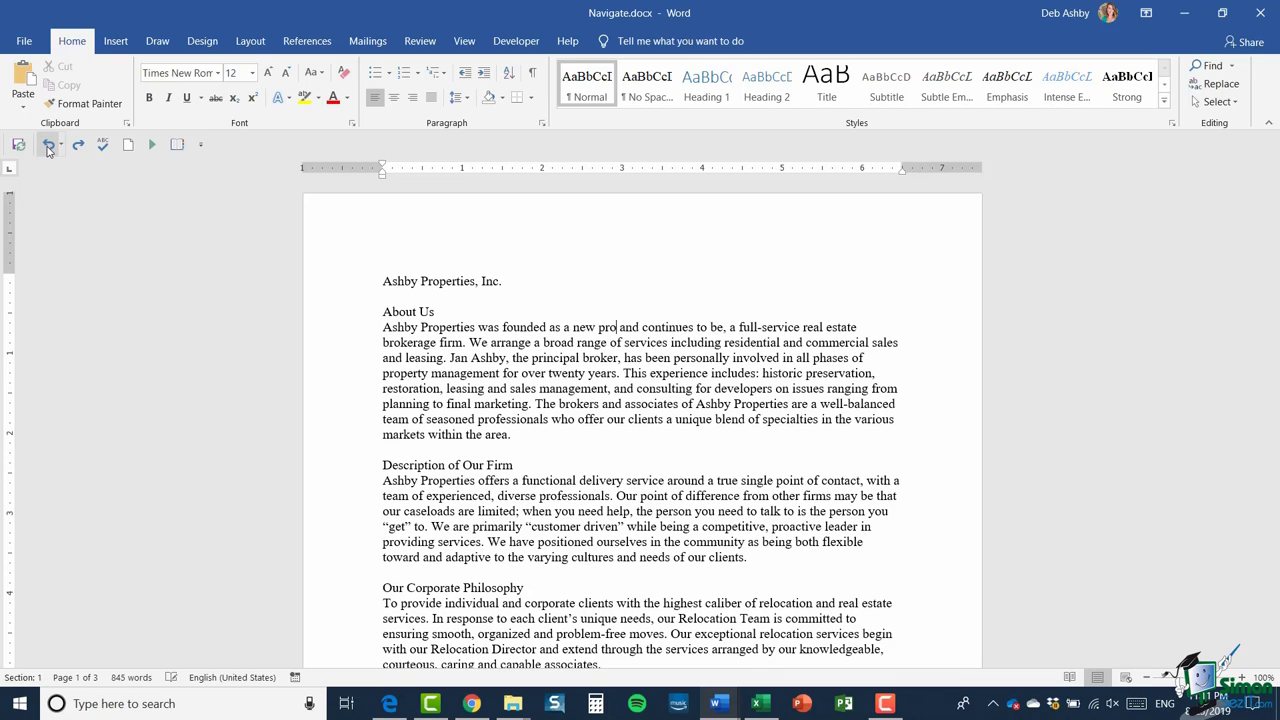
left_click(47, 146)
left_click(47, 146)
left_click(47, 146)
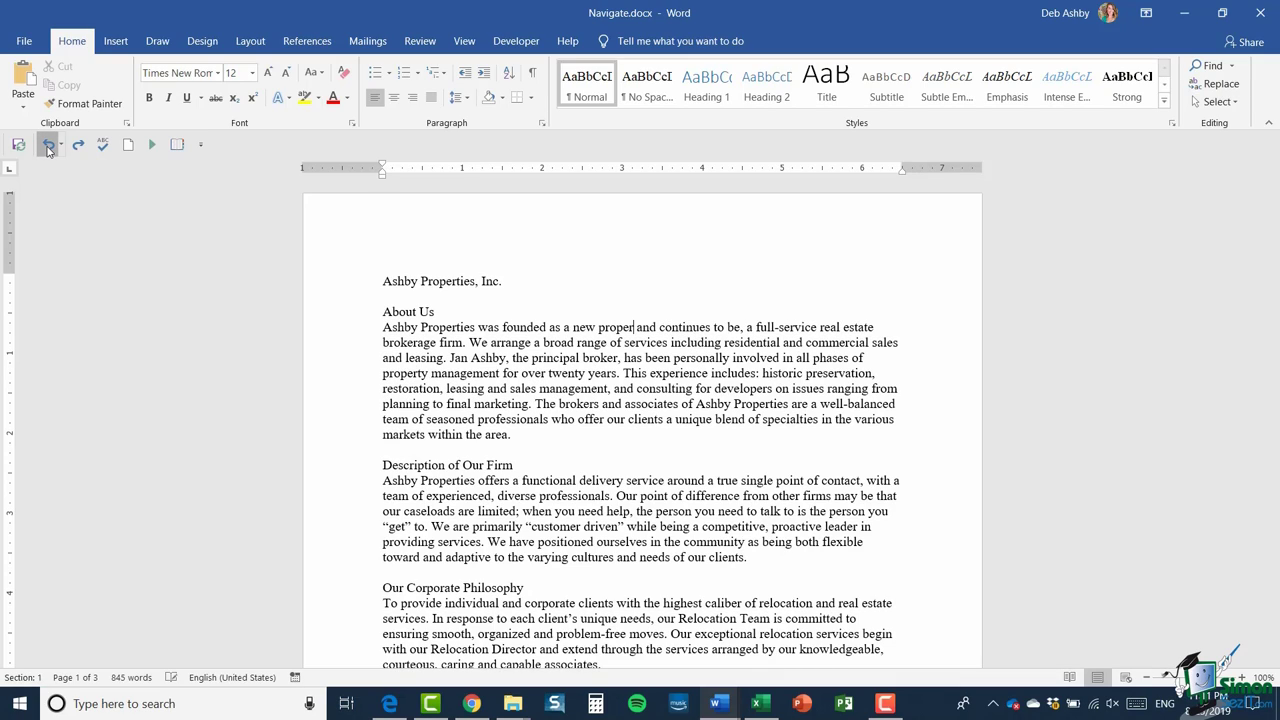
left_click(47, 146)
left_click(47, 146)
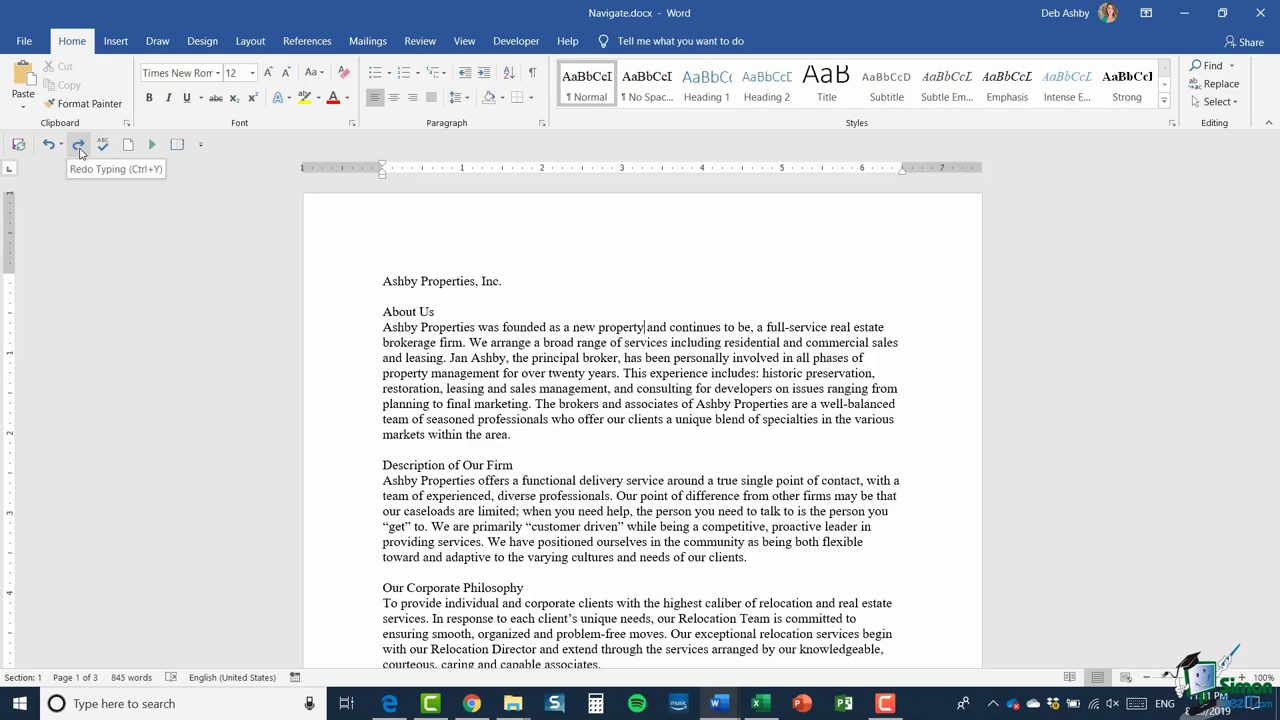
Step: Redo the deletions of 'property' and show the Undo history list
left_click(79, 146)
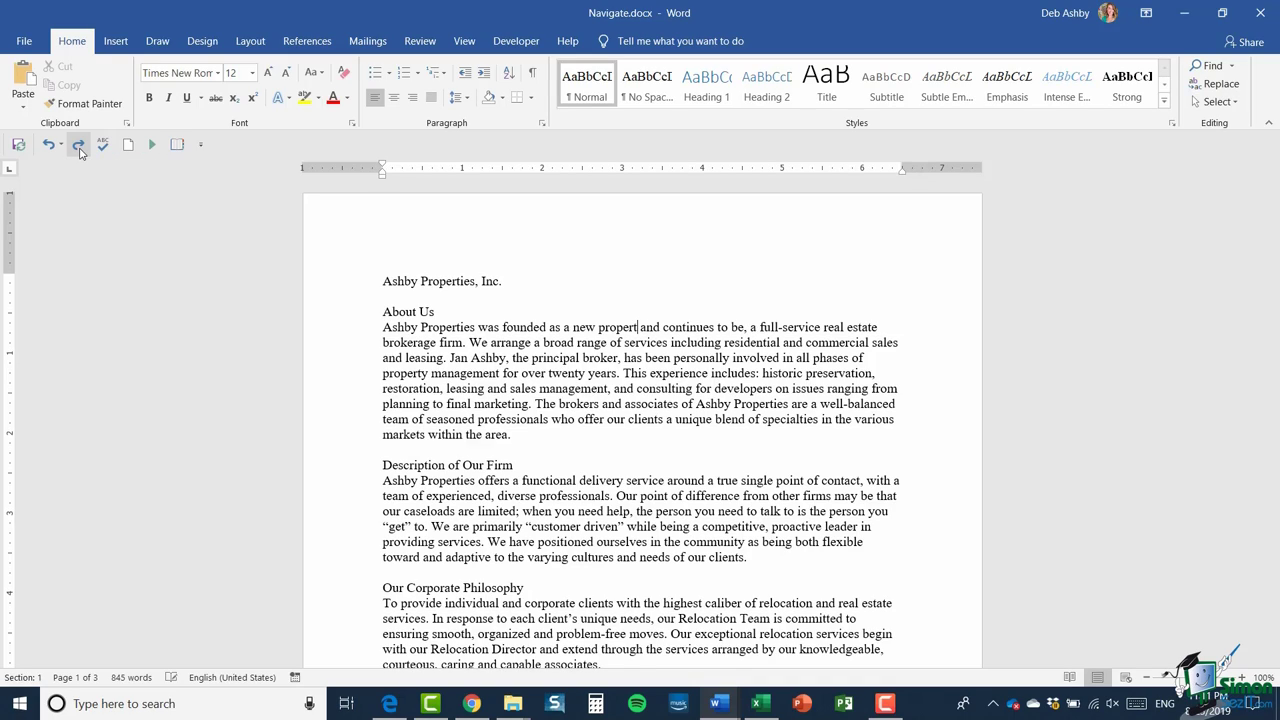
left_click(79, 146)
left_click(79, 146)
left_click(79, 146)
left_click(79, 146)
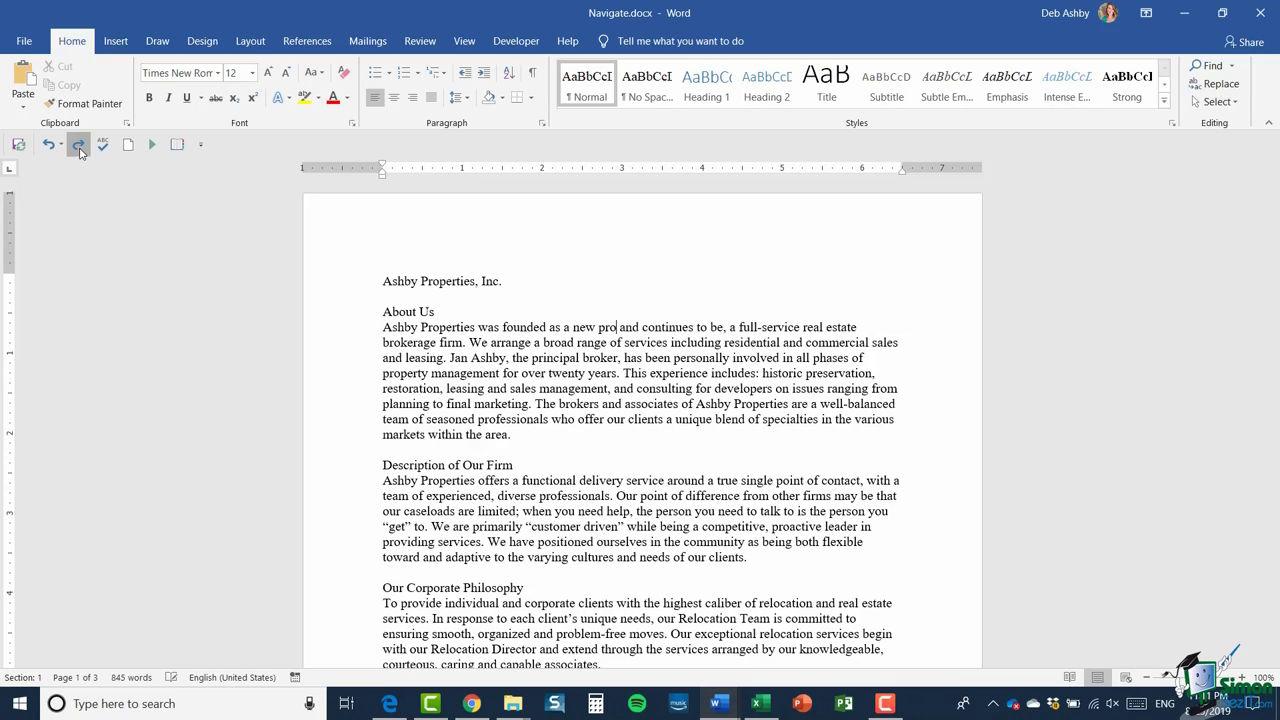
left_click(79, 146)
left_click(79, 146)
left_click(79, 146)
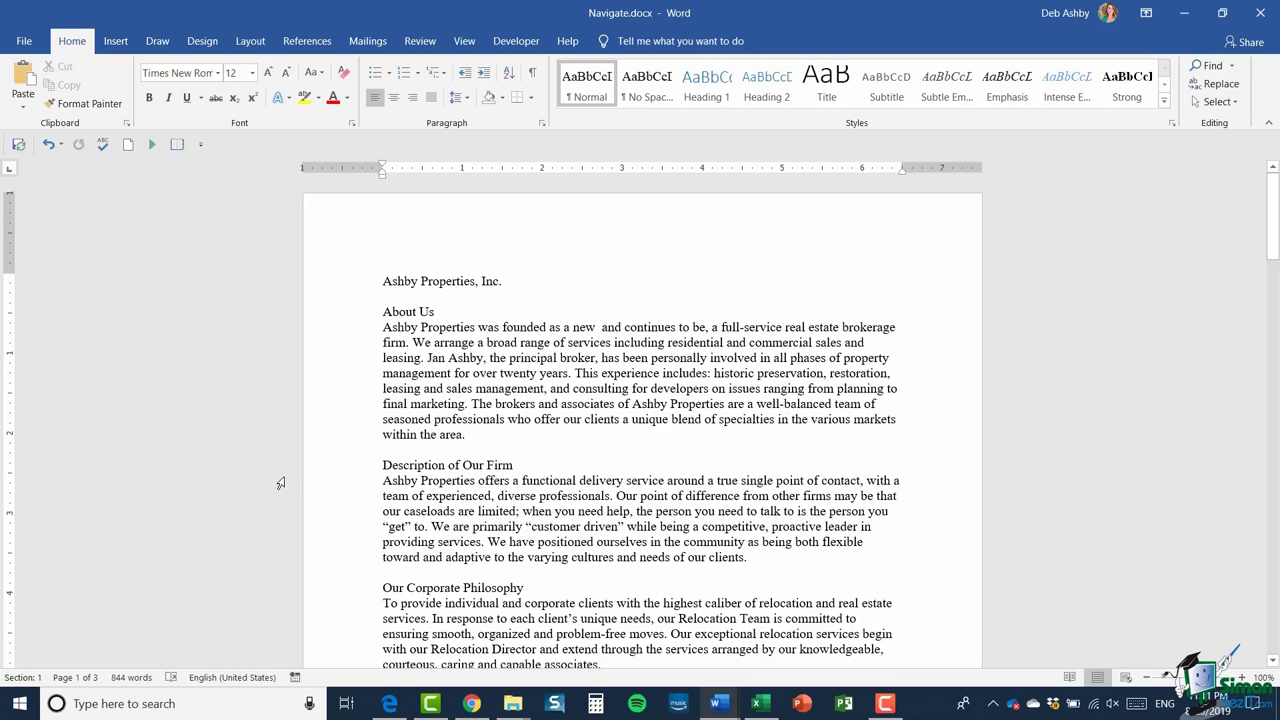
left_click(62, 145)
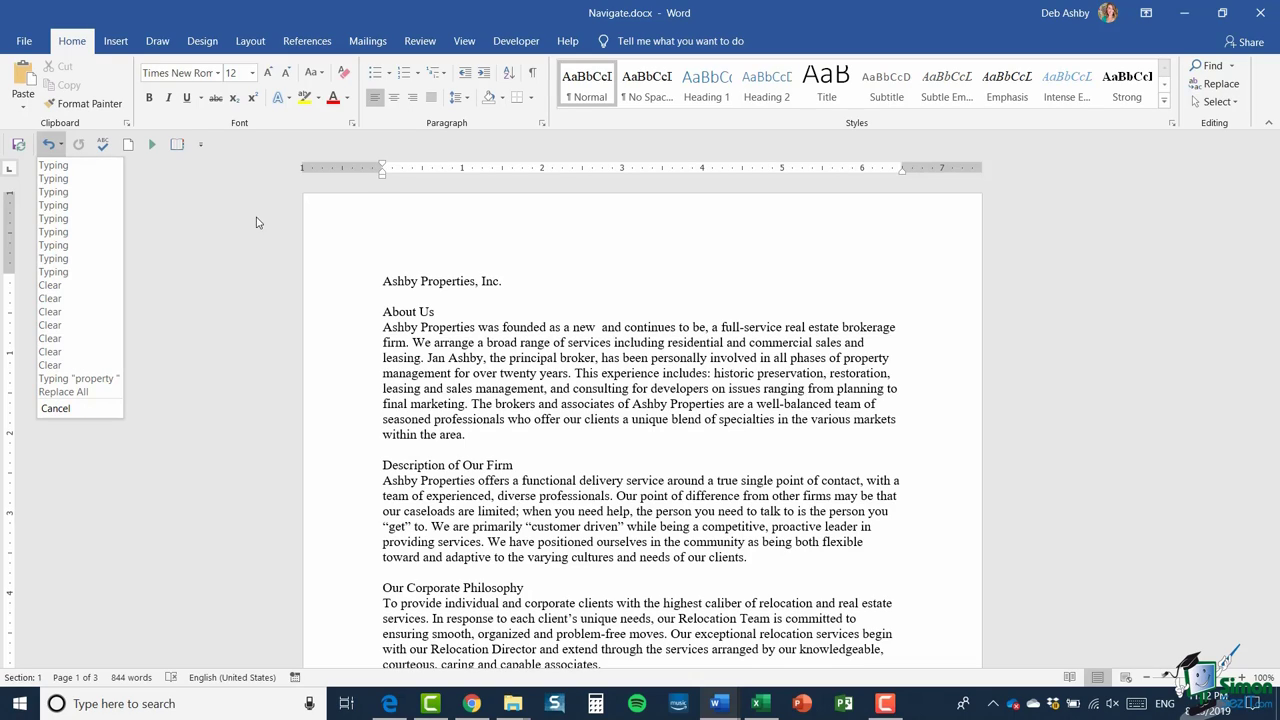
Step: Dismiss the Undo list and retype 'company' after 'a new' in the About Us paragraph
left_click(476, 259)
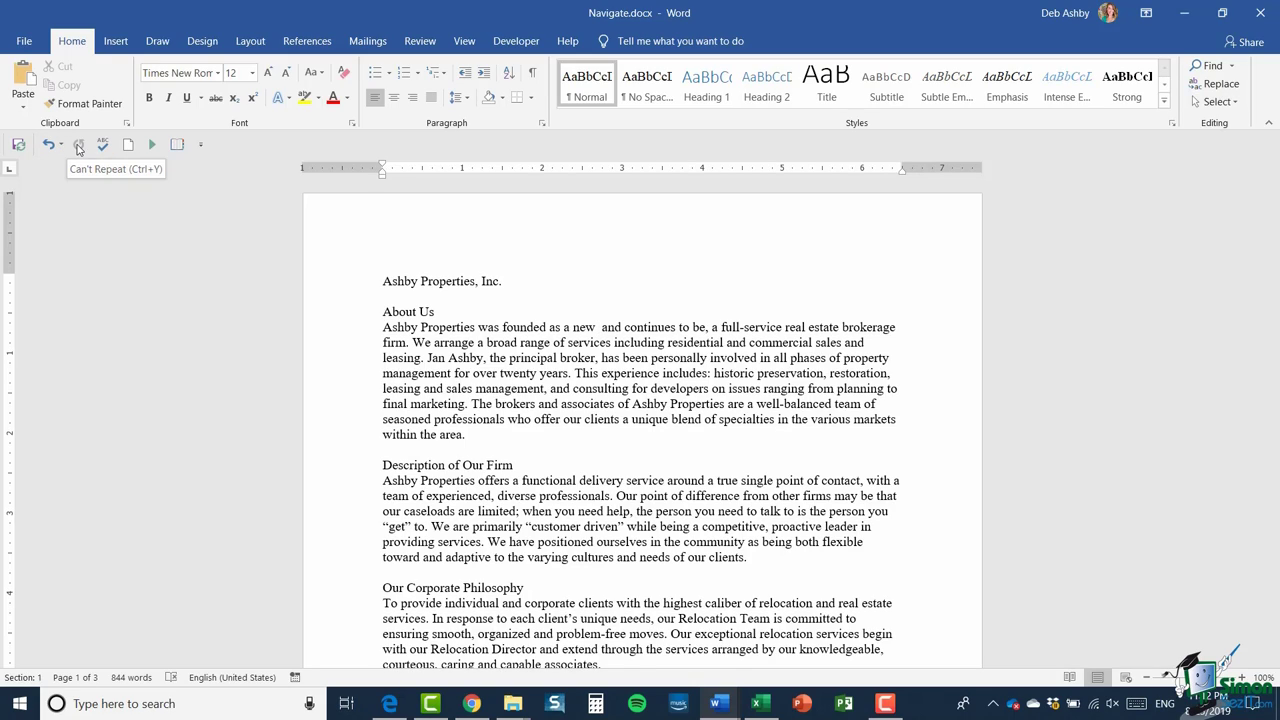
key("ctrl+y")
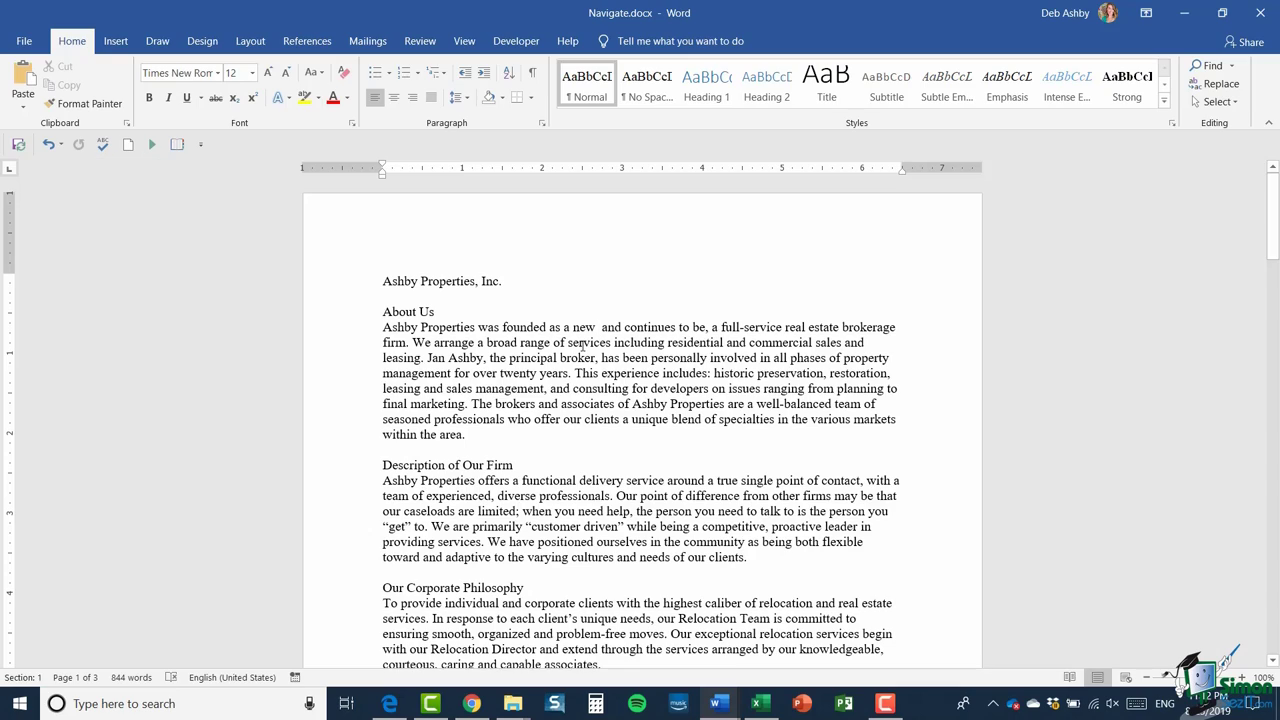
type("company")
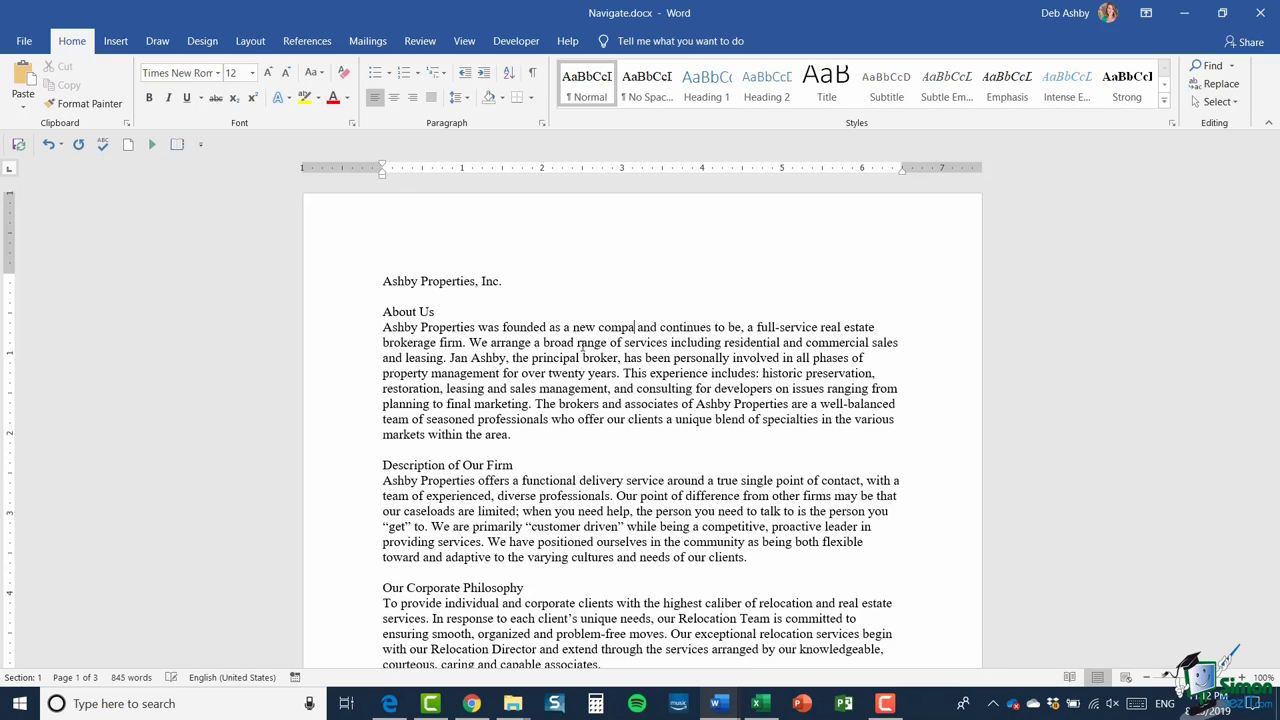
left_click(797, 327)
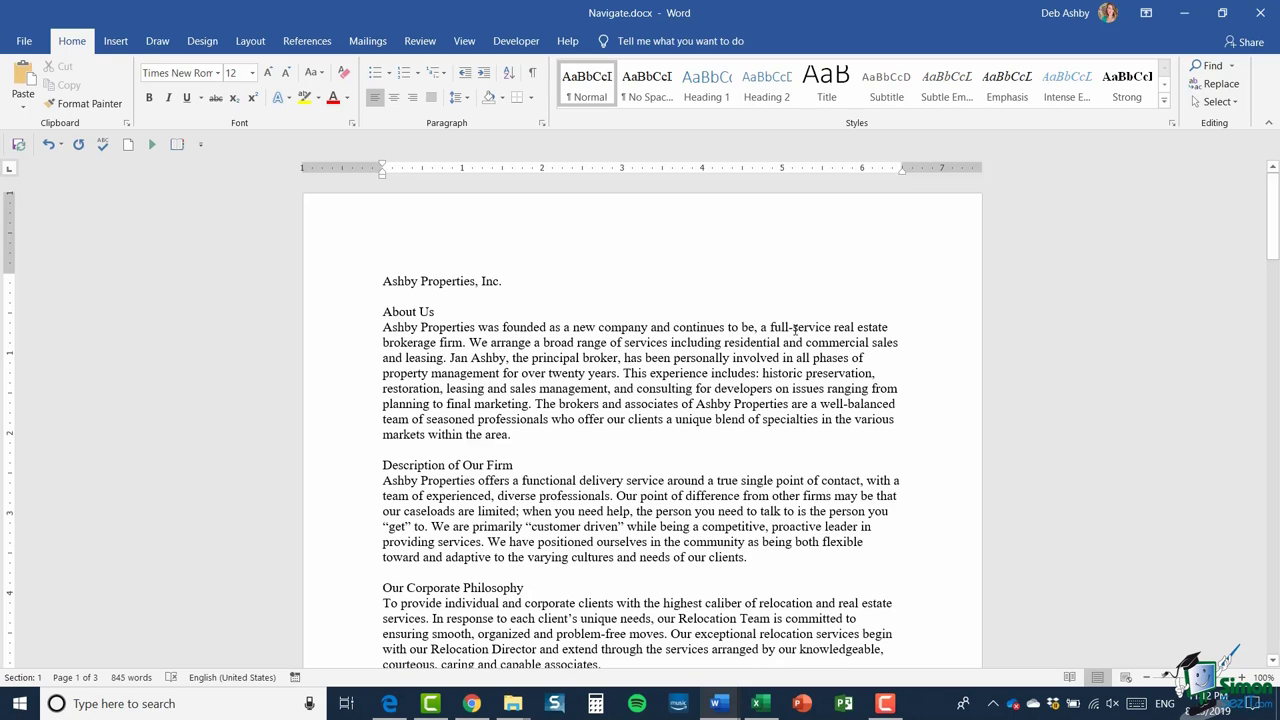
Step: Save Navigate.docx from the Quick Access Toolbar
left_click(17, 146)
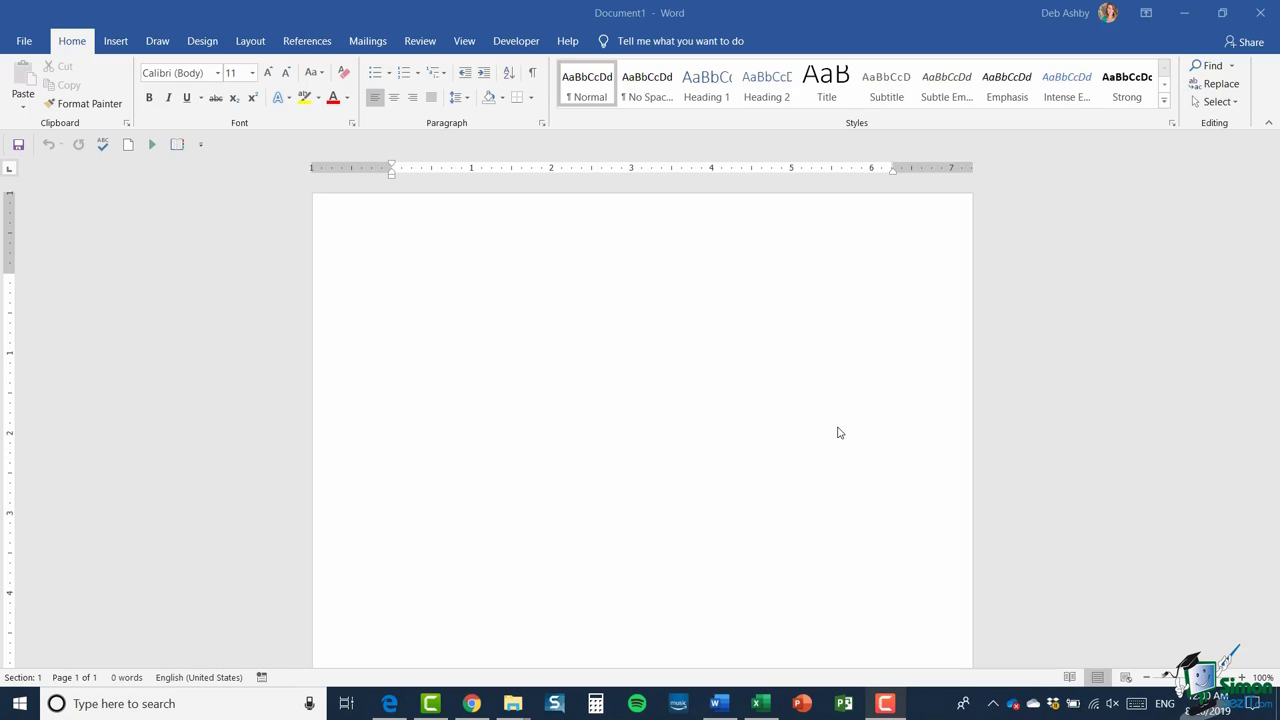
Step: Zoom the blank document to 130% and type 'hte acn' so AutoCorrect produces 'The can'
left_click(390, 288)
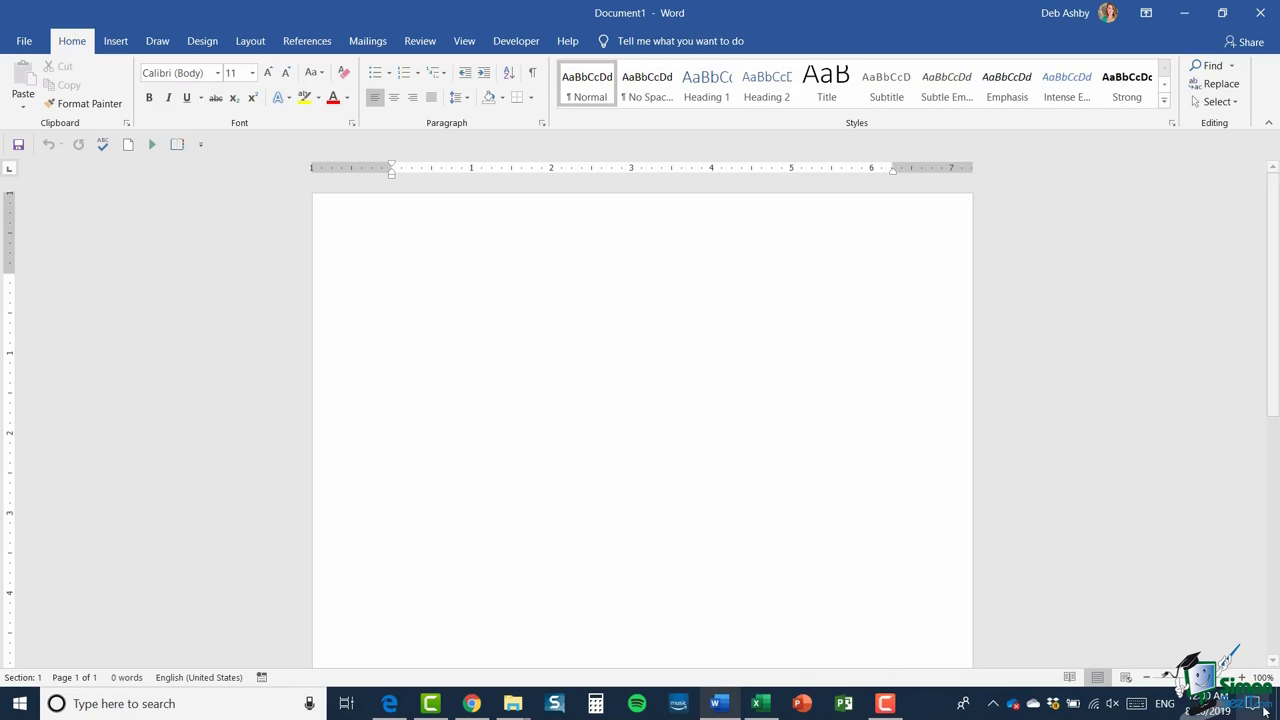
left_click(1242, 677)
left_click(1242, 677)
left_click(1242, 677)
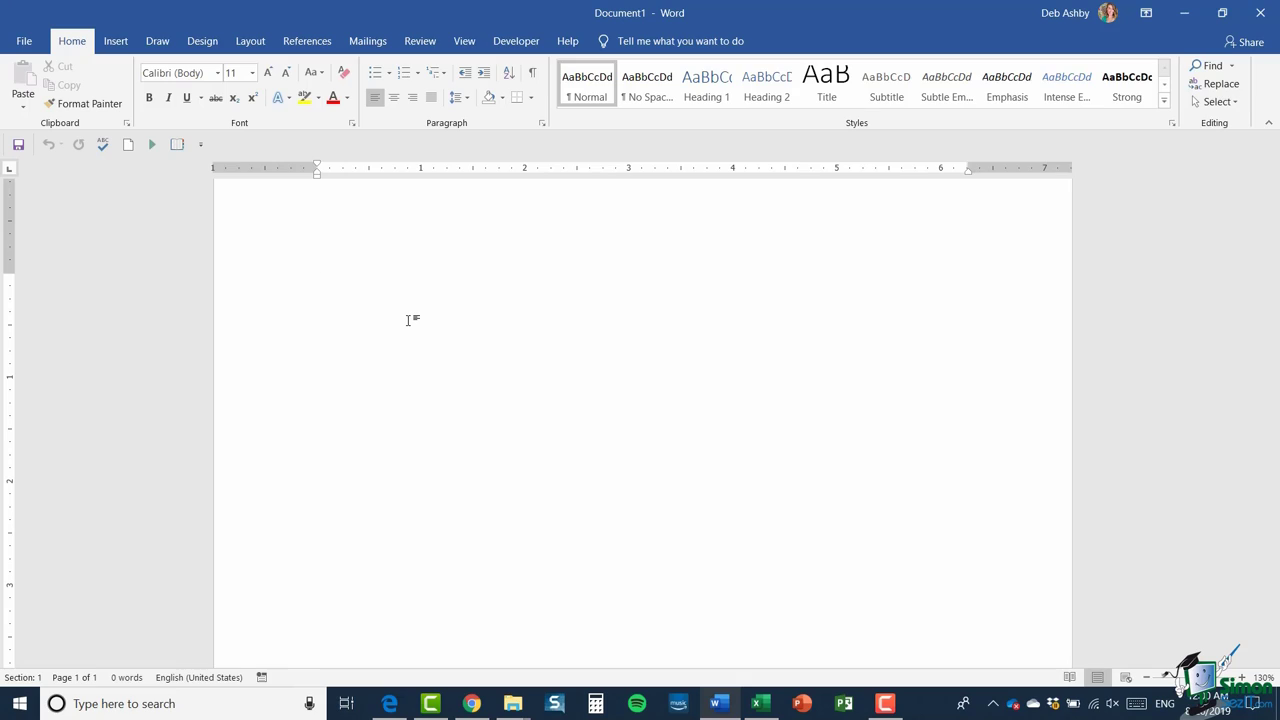
type("hte")
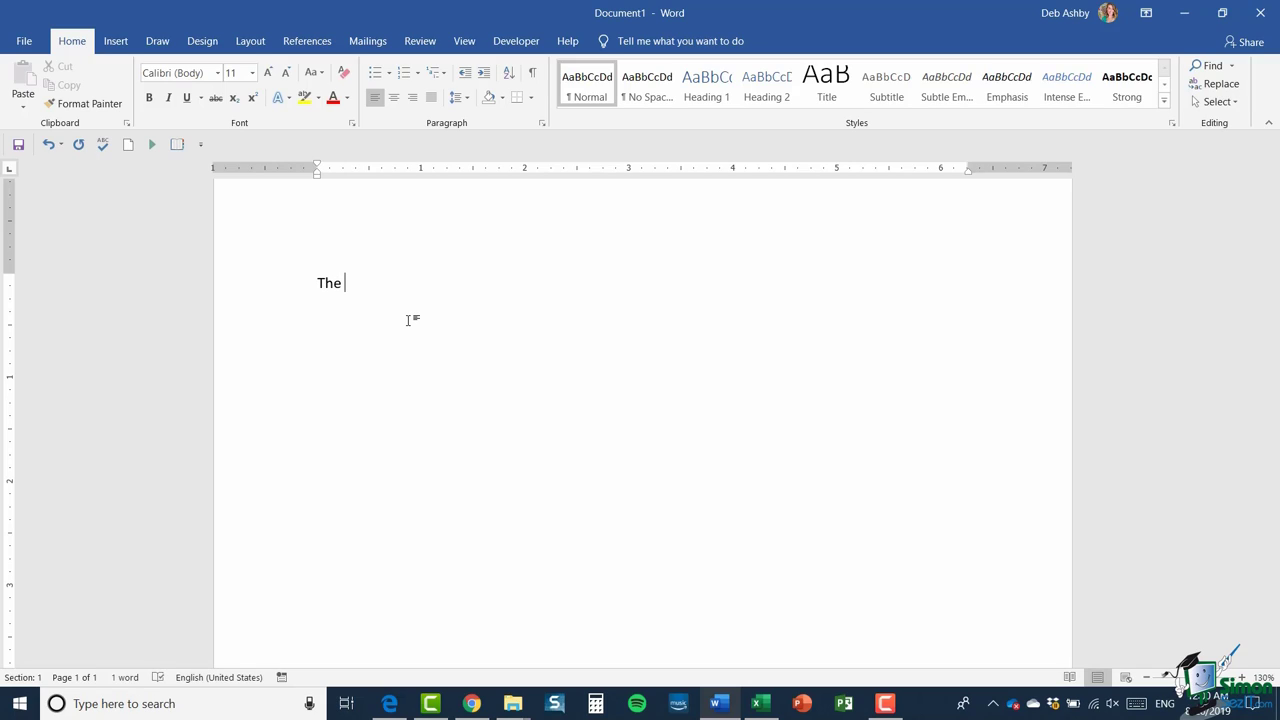
type("acn")
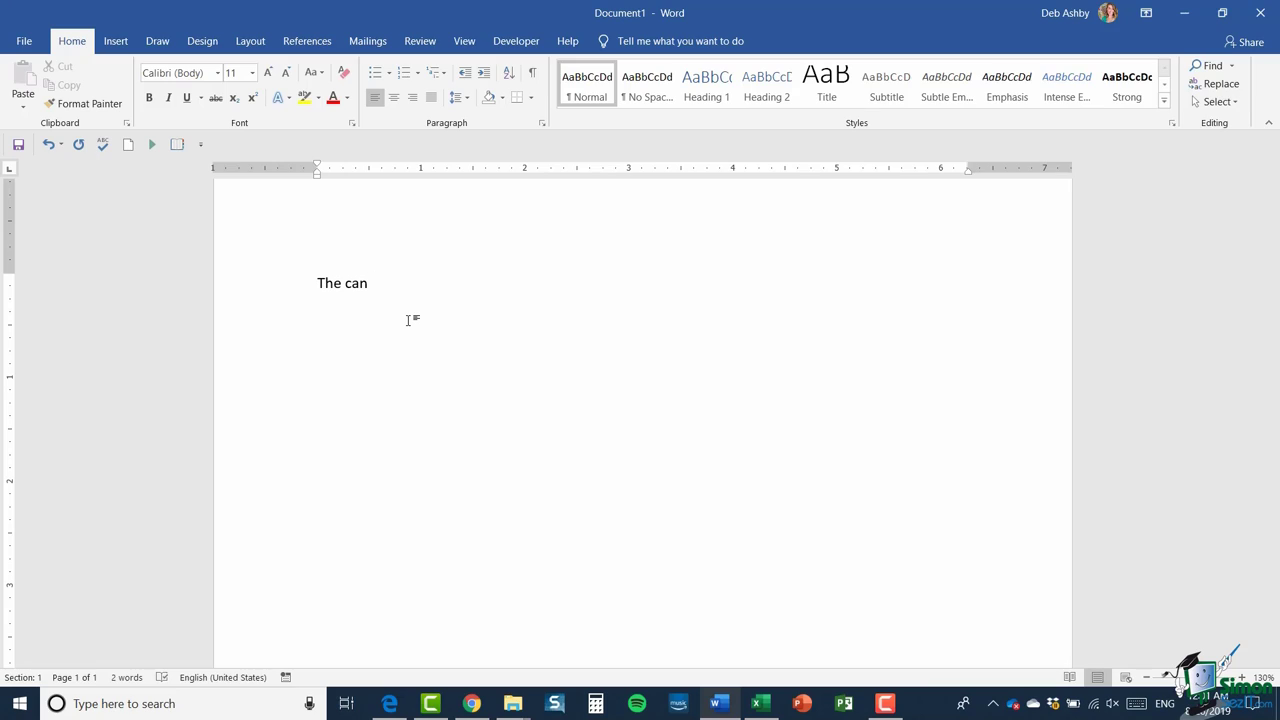
key("Return")
type("1/2")
type("1/4")
key("Return")
type("1st")
type("2nd")
key("Return")
type("www.microsoft.com")
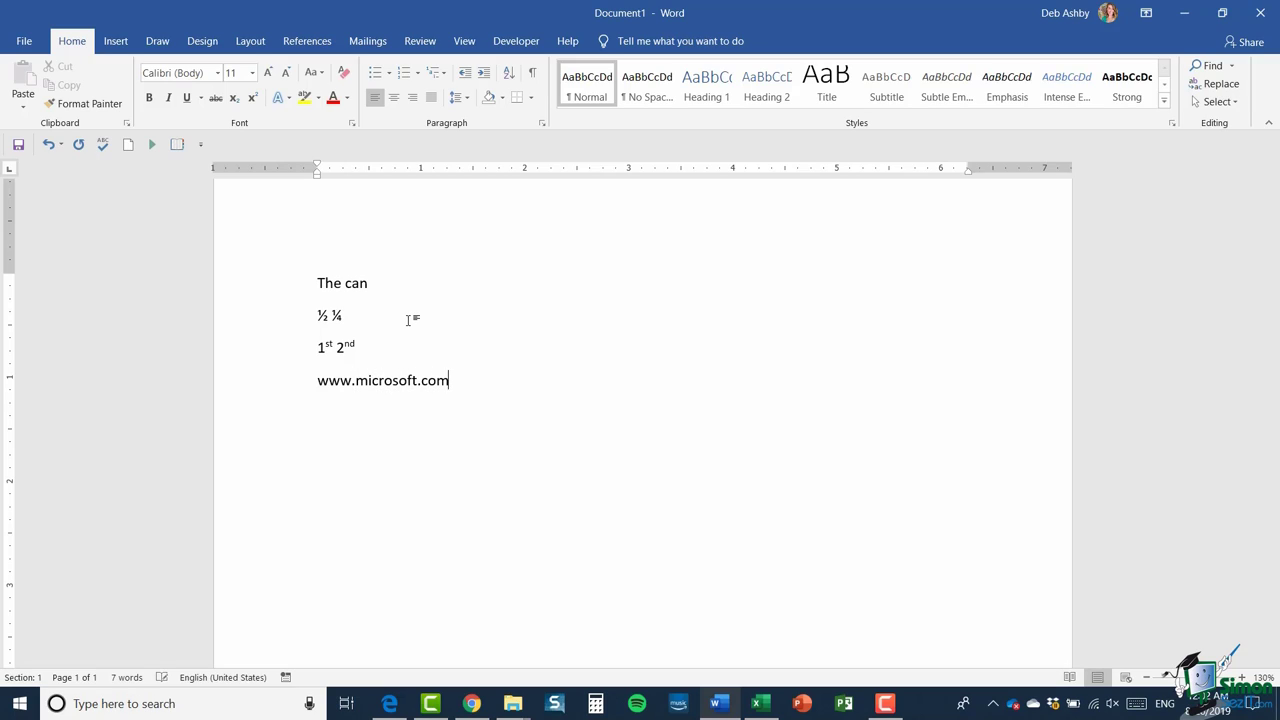
key("Return")
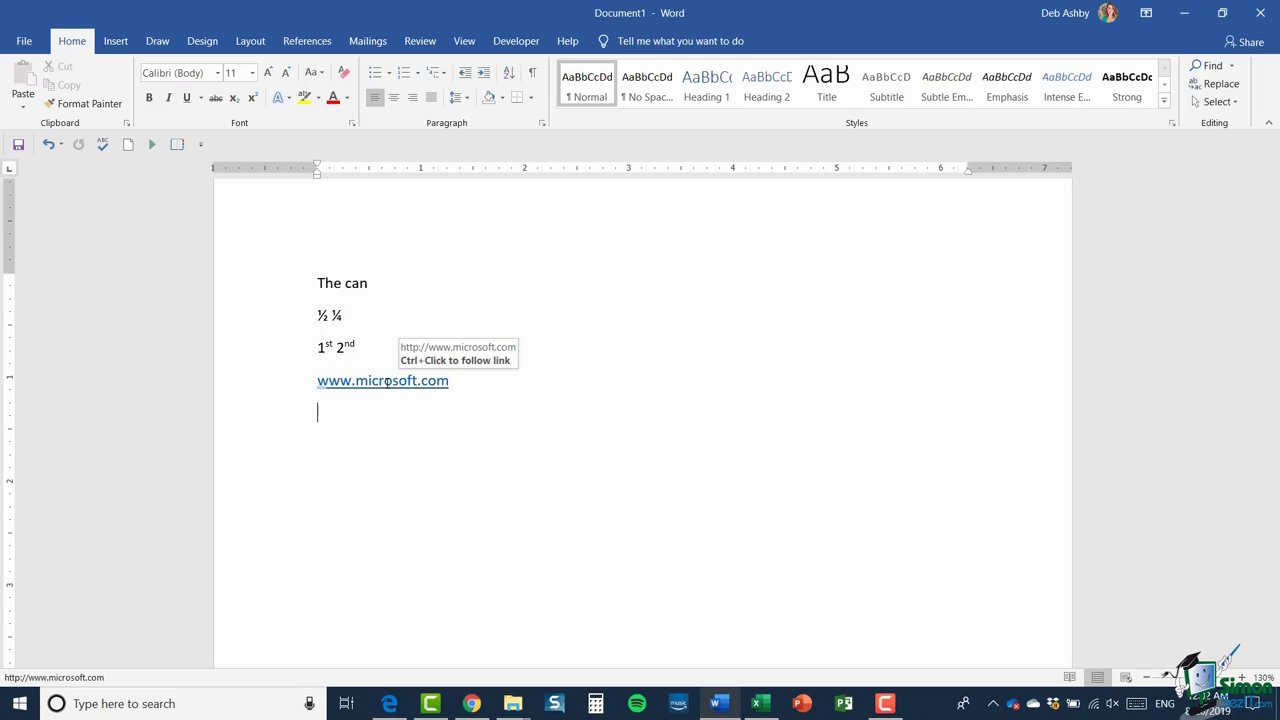
left_click(565, 393)
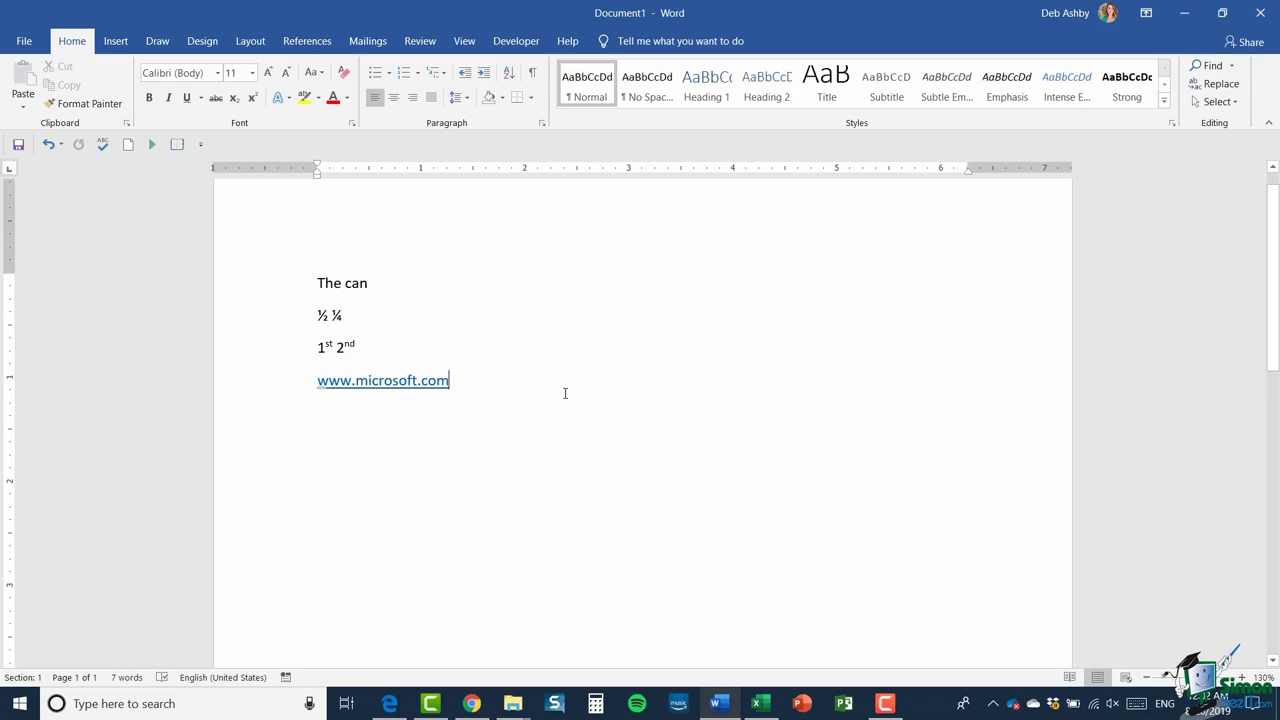
Step: Select all the text in Document1 and delete it
key("ctrl+a")
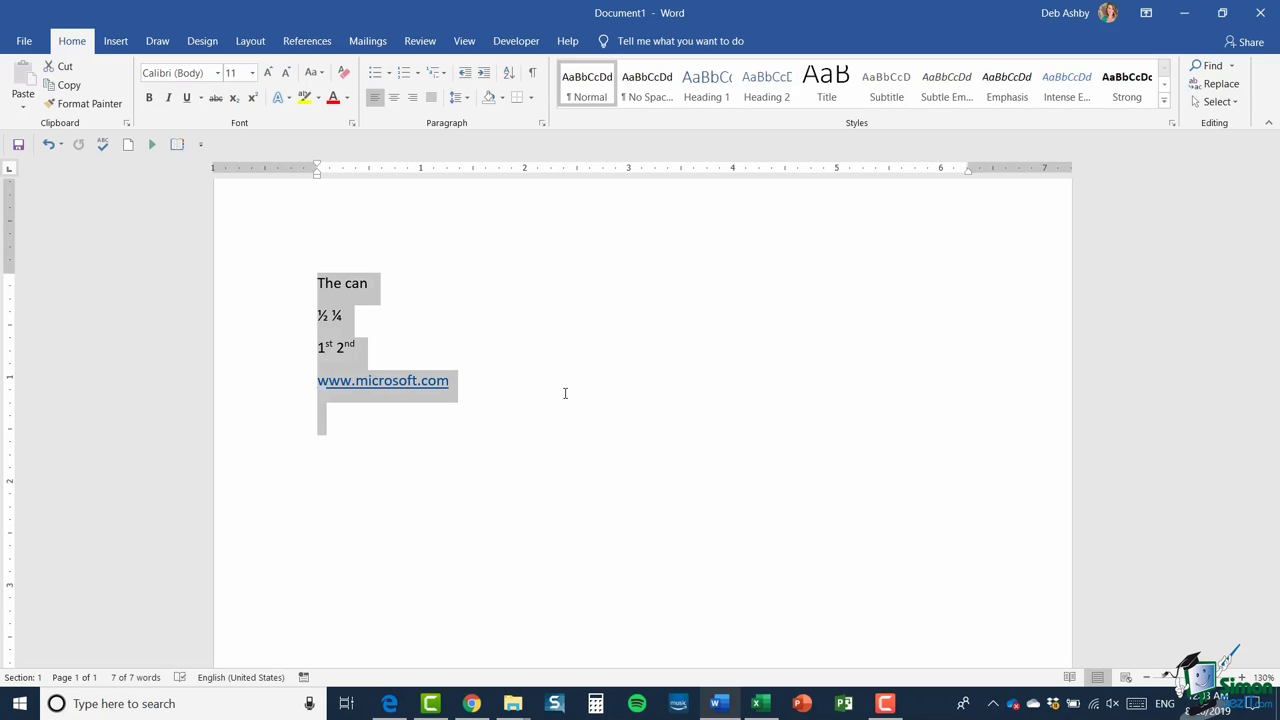
key("Delete")
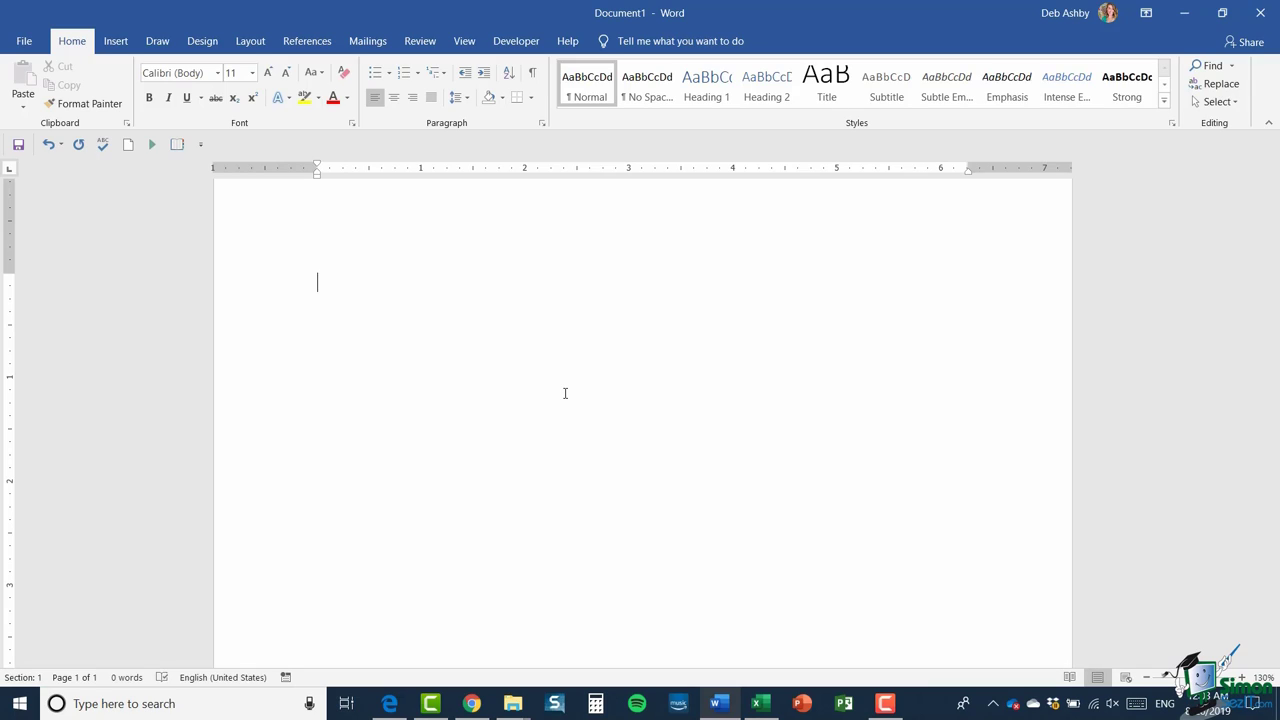
type("---")
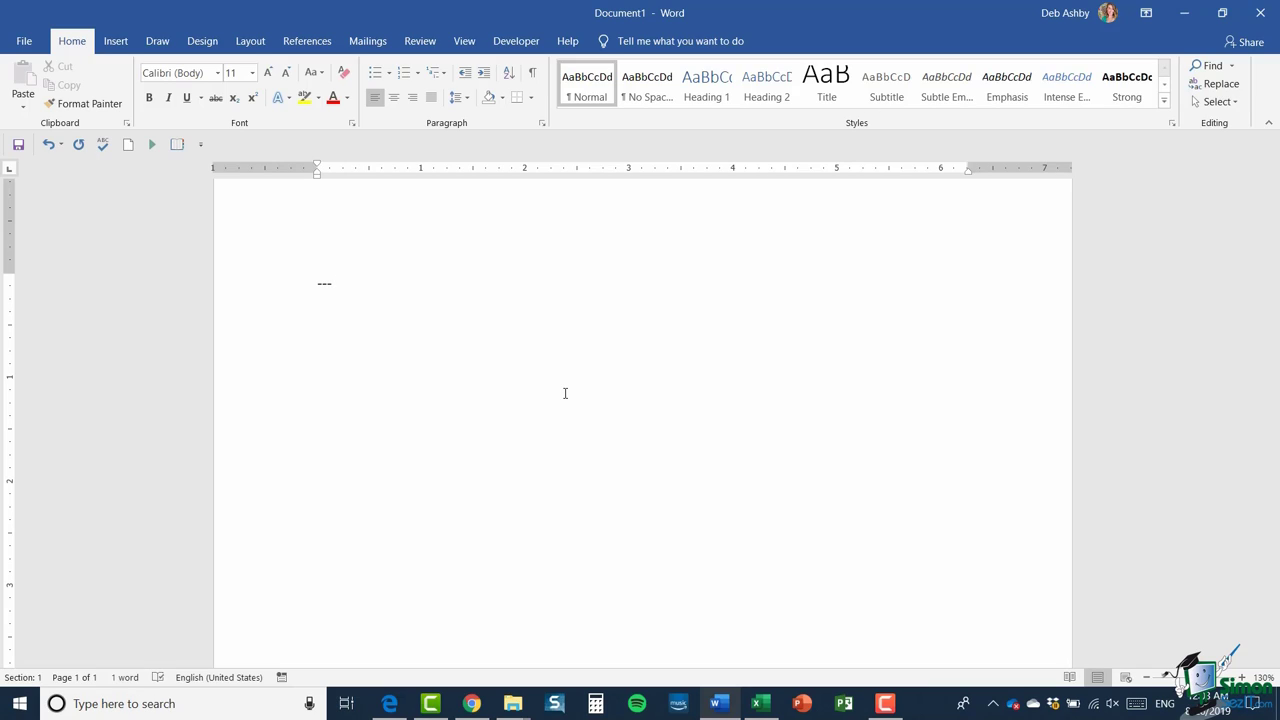
key("Return")
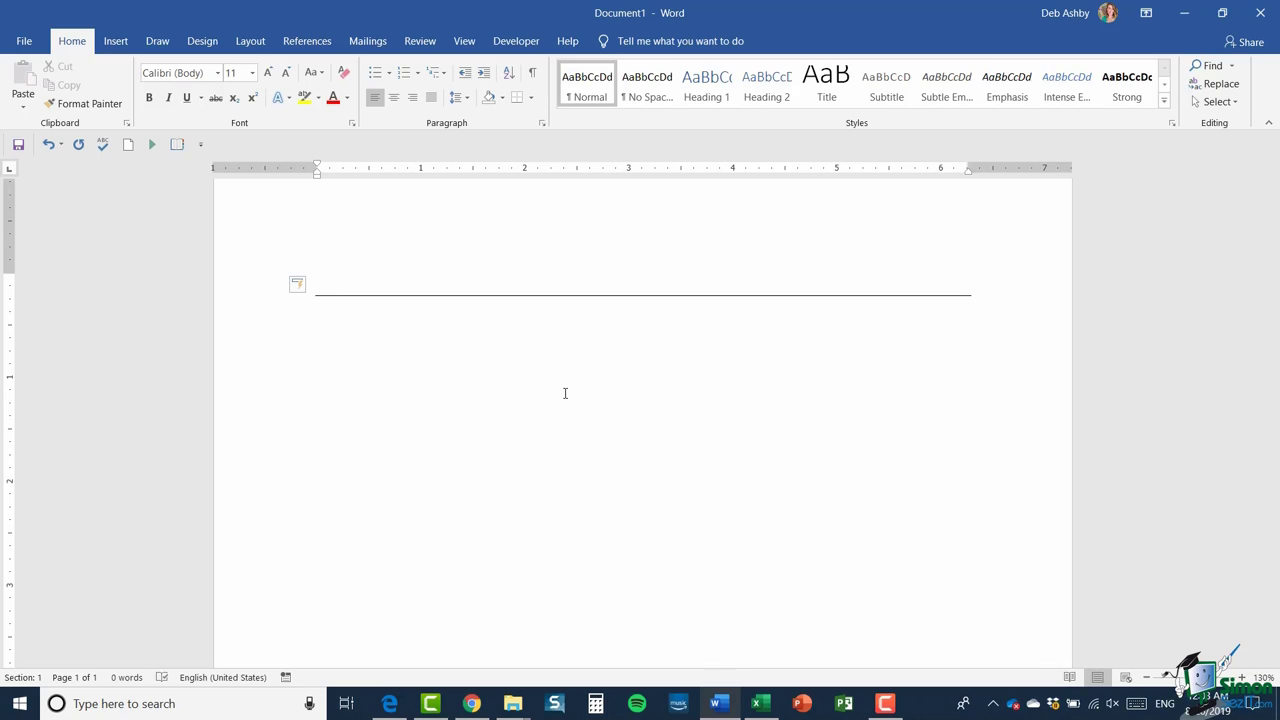
left_click(323, 289)
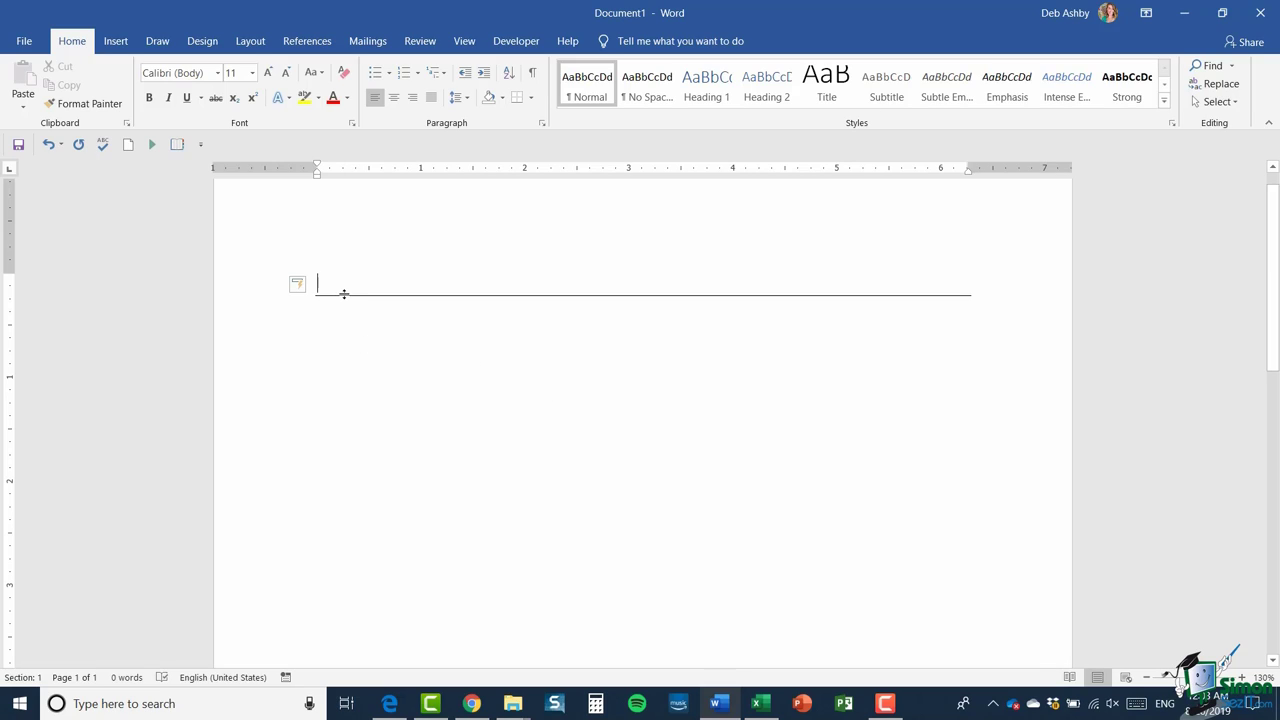
type("fjnsdkjfdskjfhsdjf")
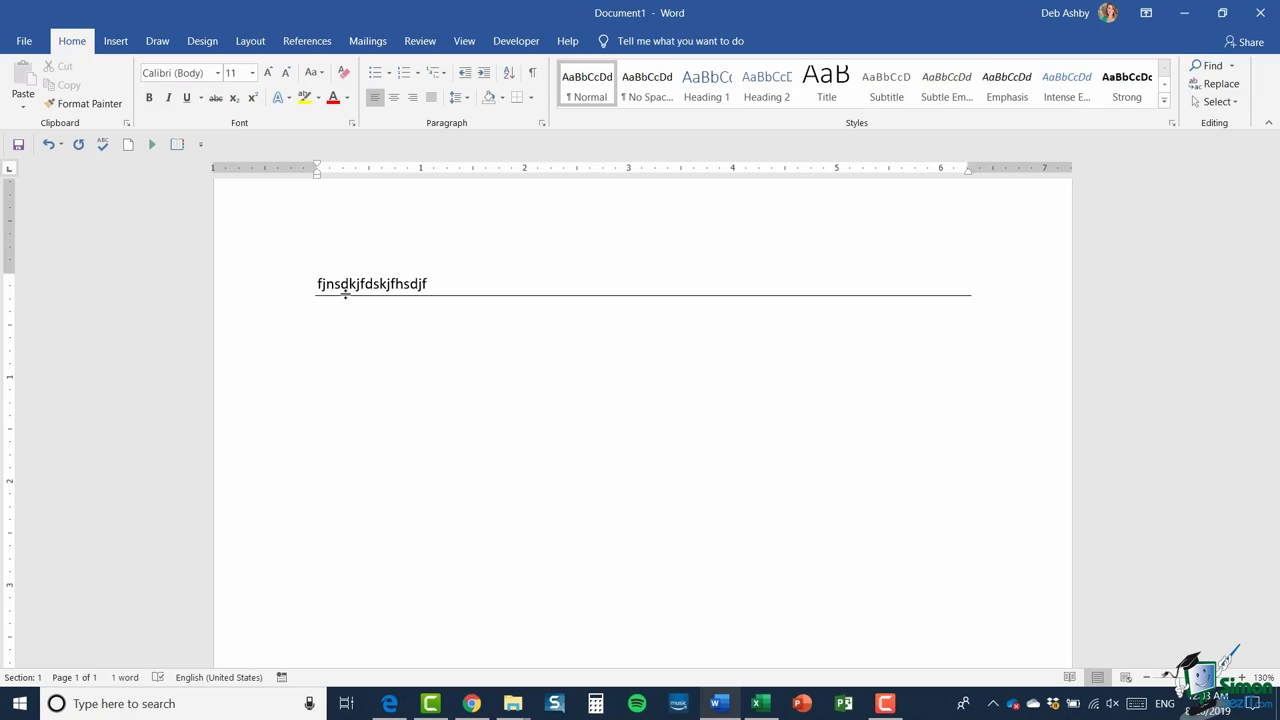
key("BackSpace")
key("BackSpace")
key("BackSpace")
key("BackSpace")
key("BackSpace")
key("BackSpace")
key("BackSpace")
key("BackSpace")
key("BackSpace")
key("BackSpace")
key("BackSpace")
key("BackSpace")
key("BackSpace")
key("BackSpace")
key("BackSpace")
key("BackSpace")
key("BackSpace")
key("BackSpace")
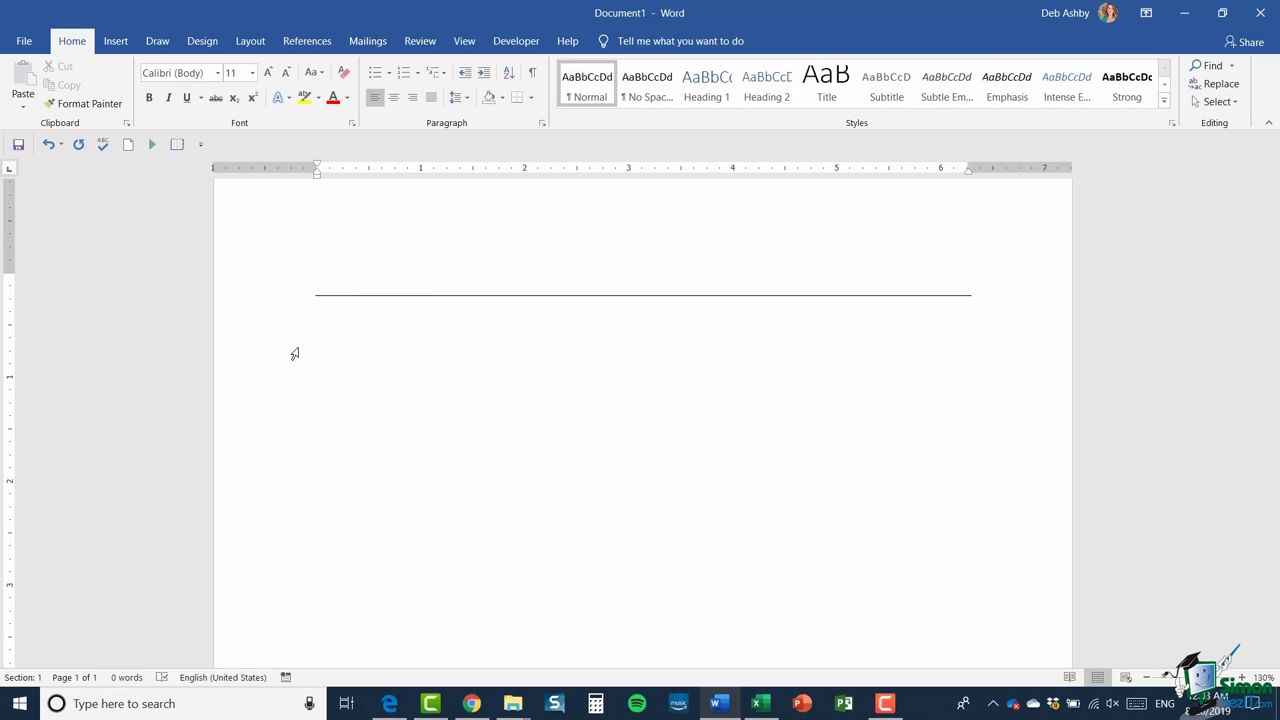
left_click(330, 326)
key("ctrl+a")
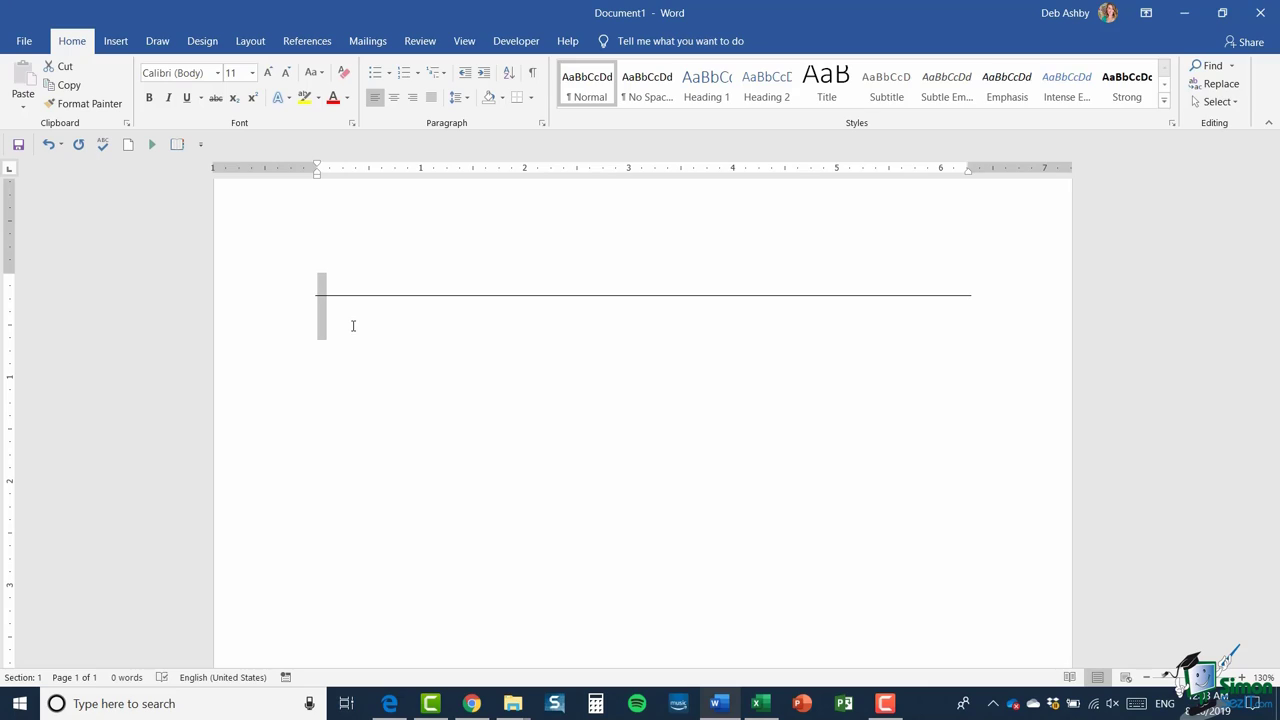
key("Delete")
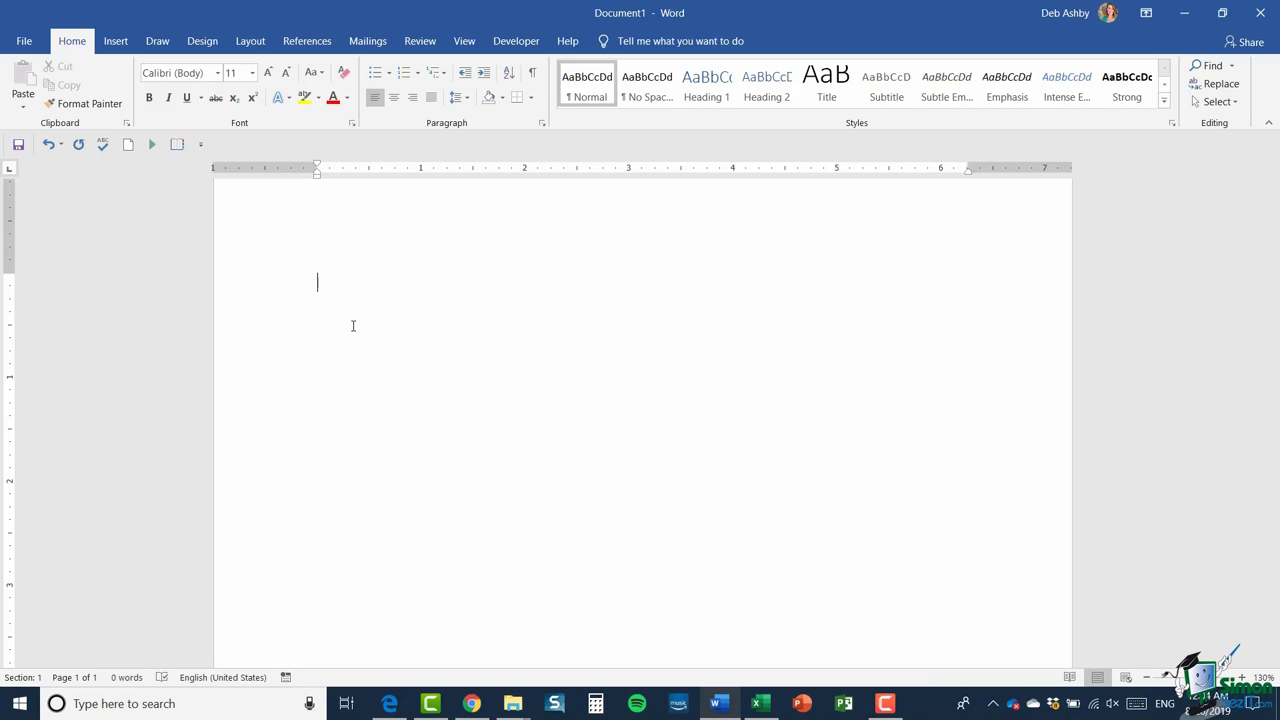
type("___")
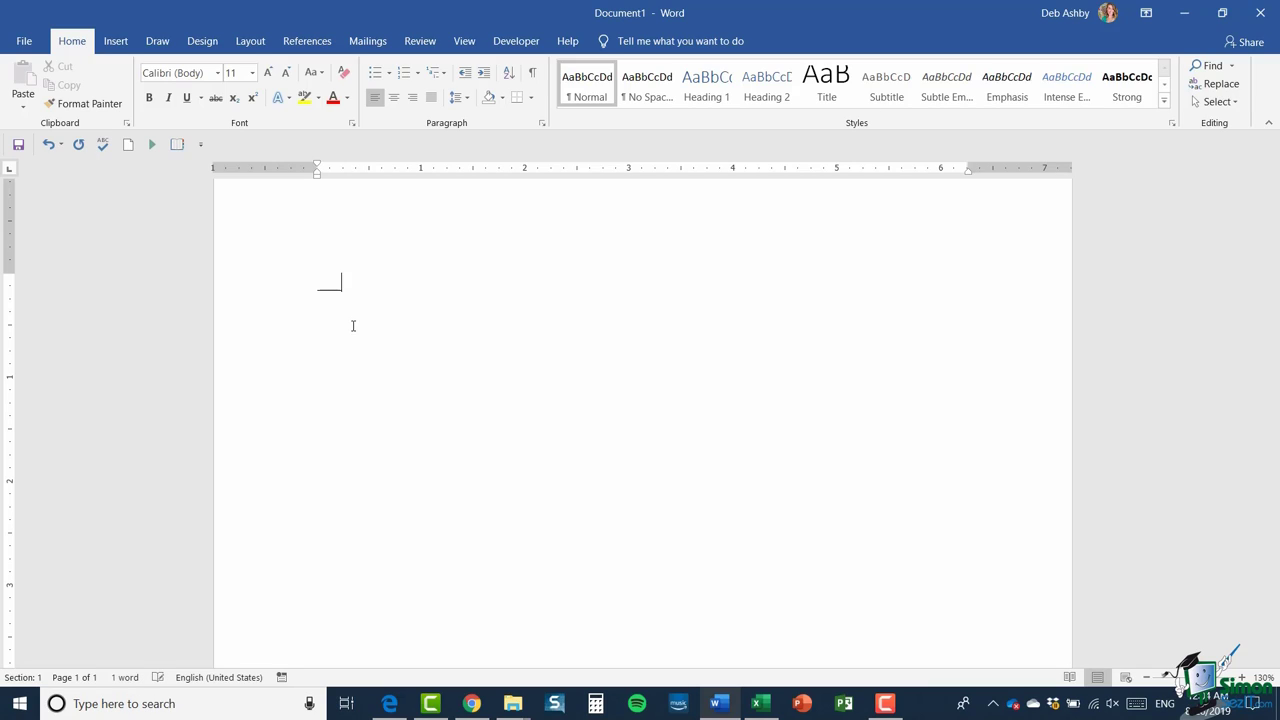
key("Return")
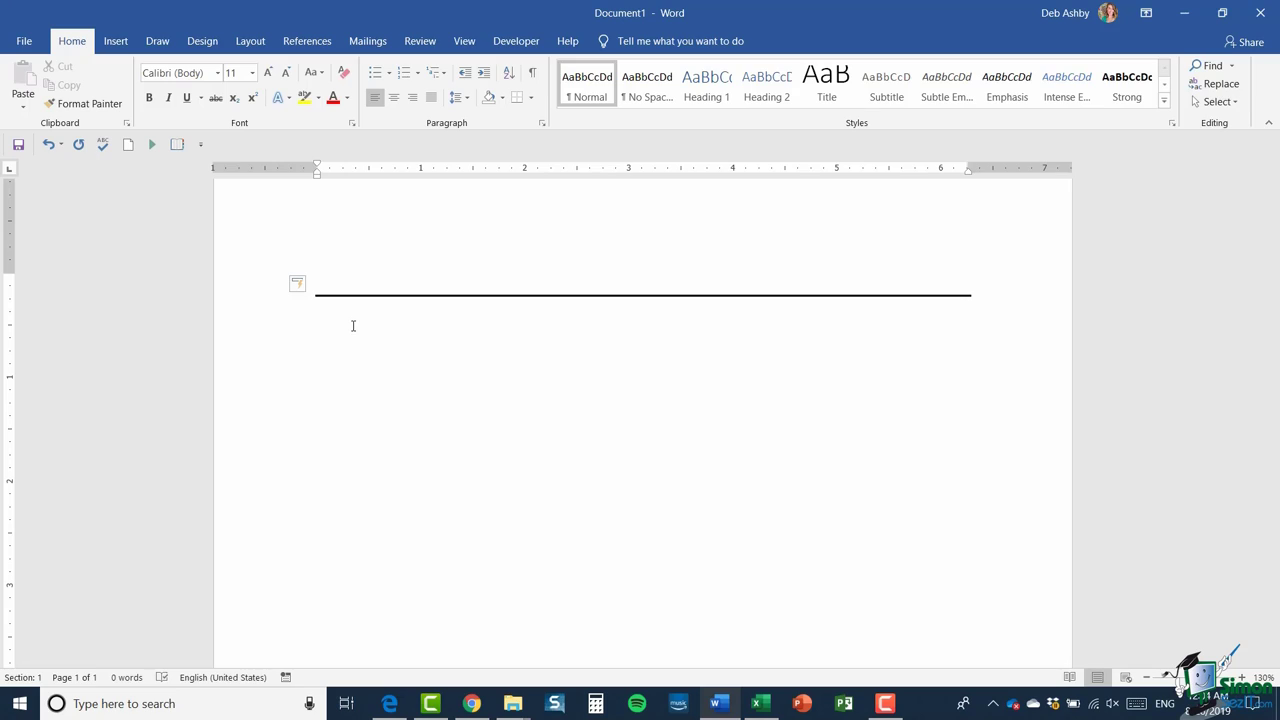
type("***")
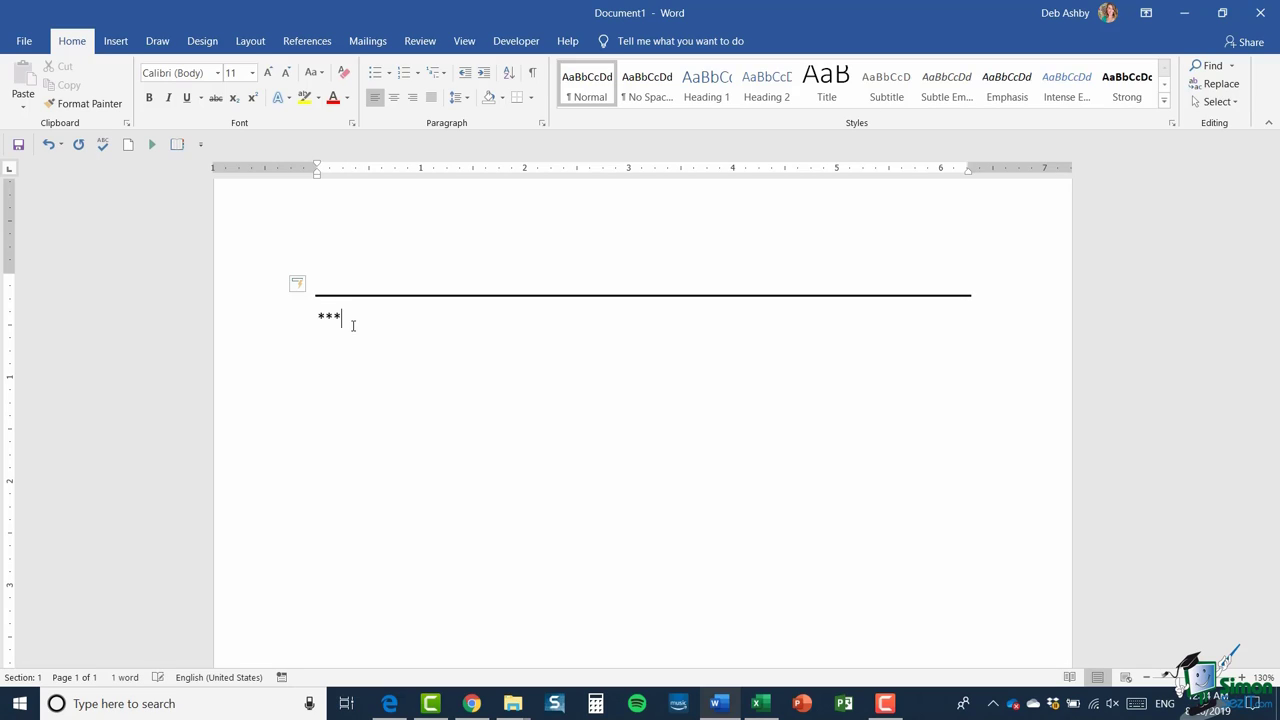
key("Return")
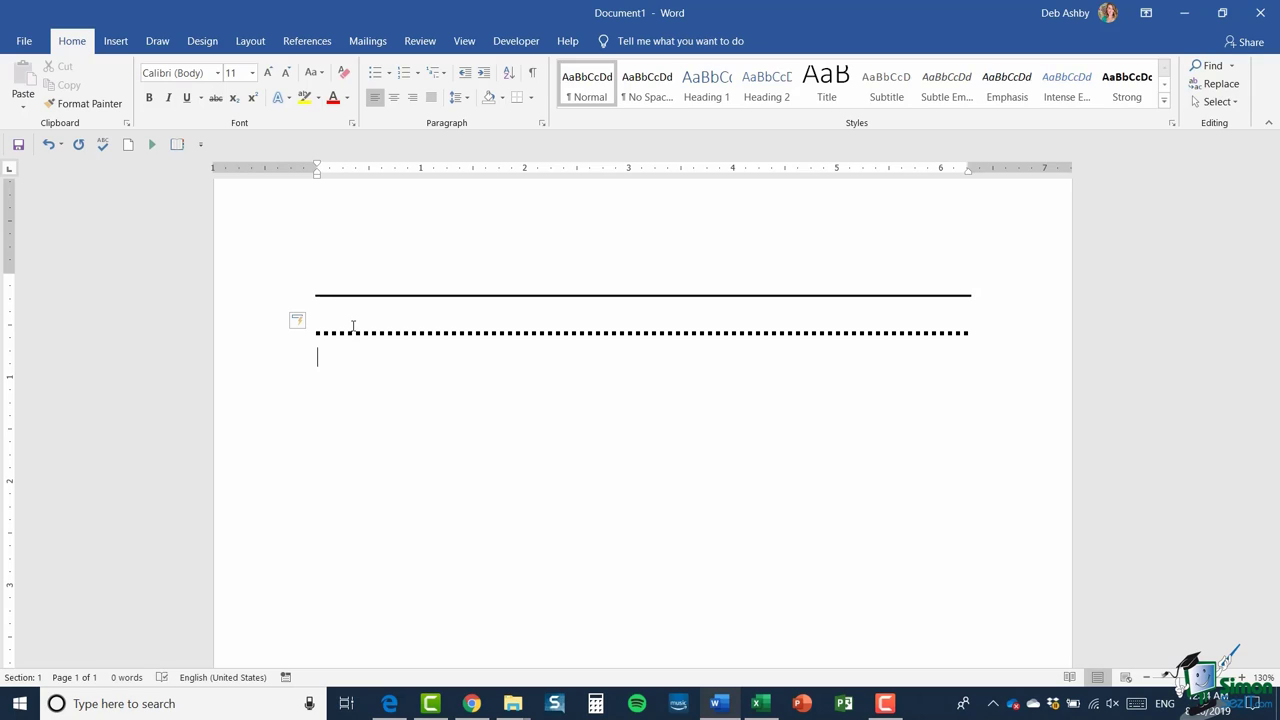
type("###")
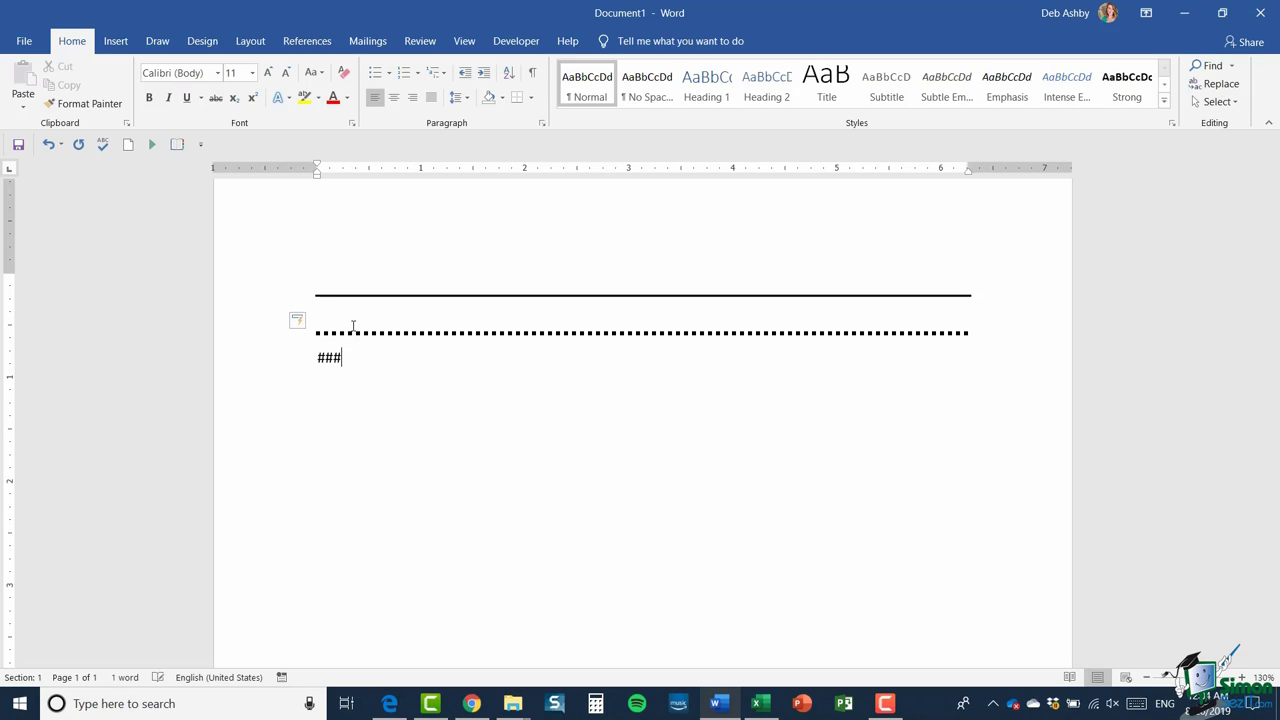
key("Return")
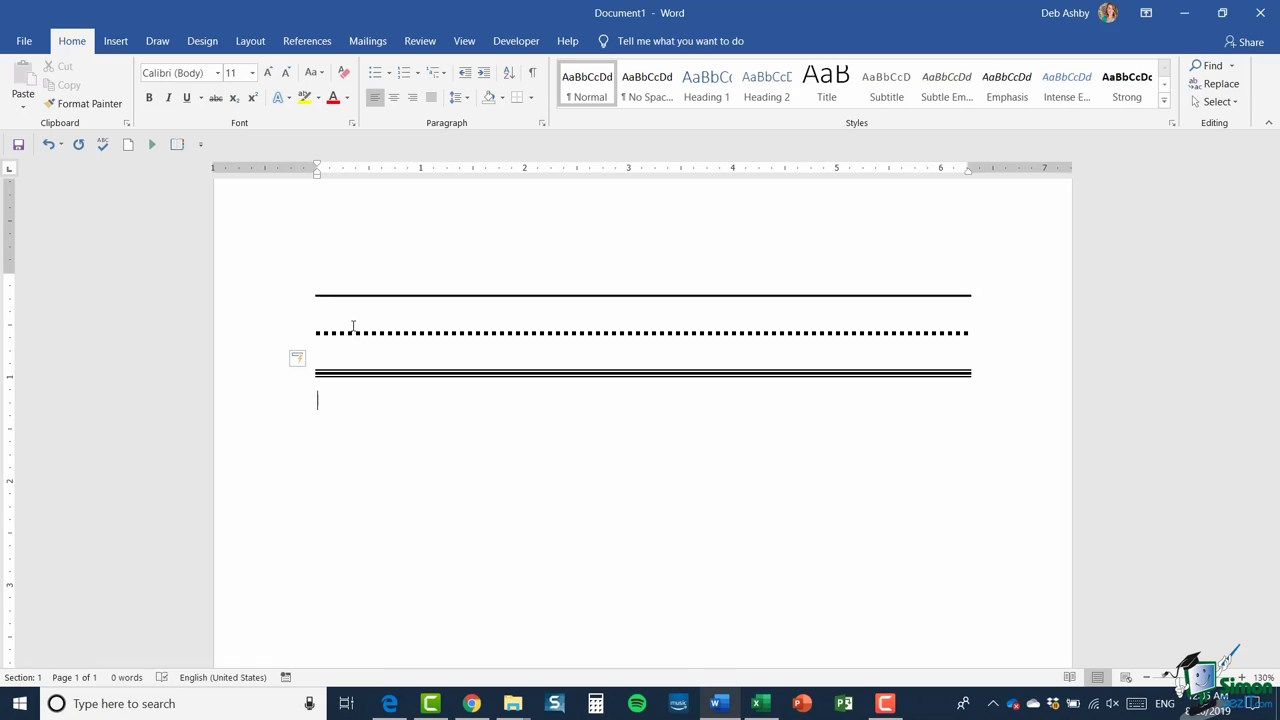
key("ctrl+a")
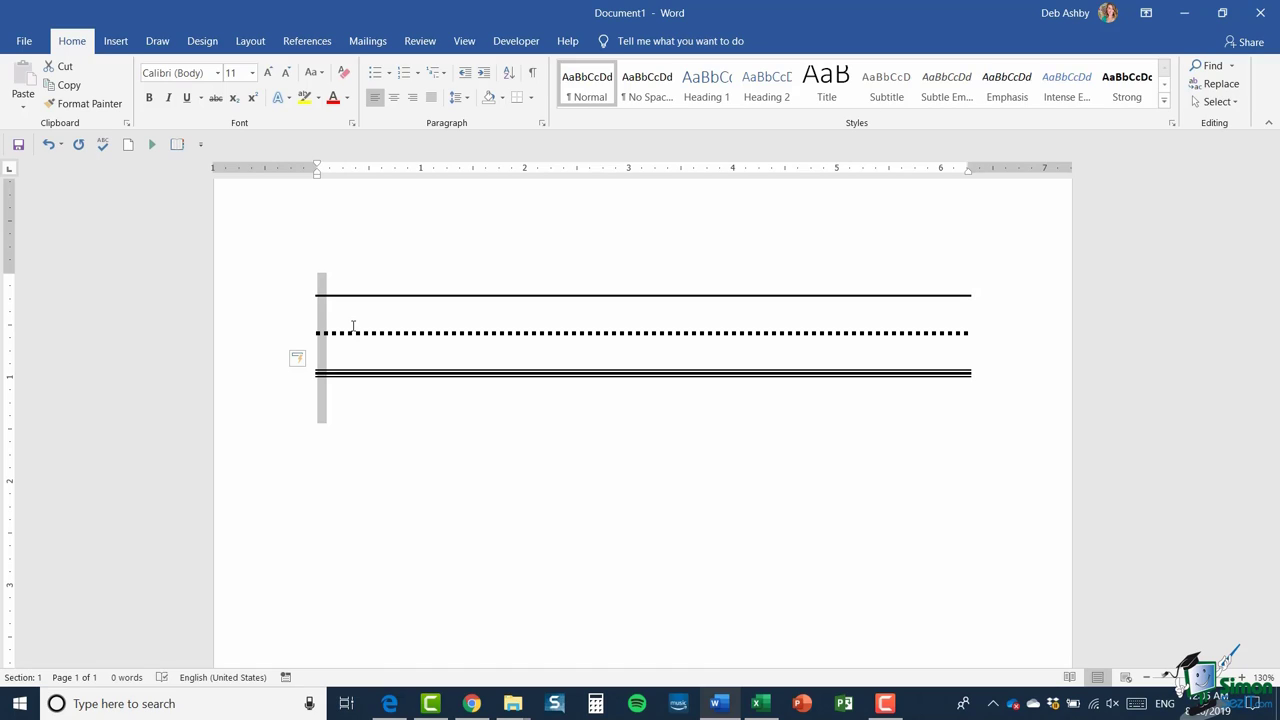
key("Delete")
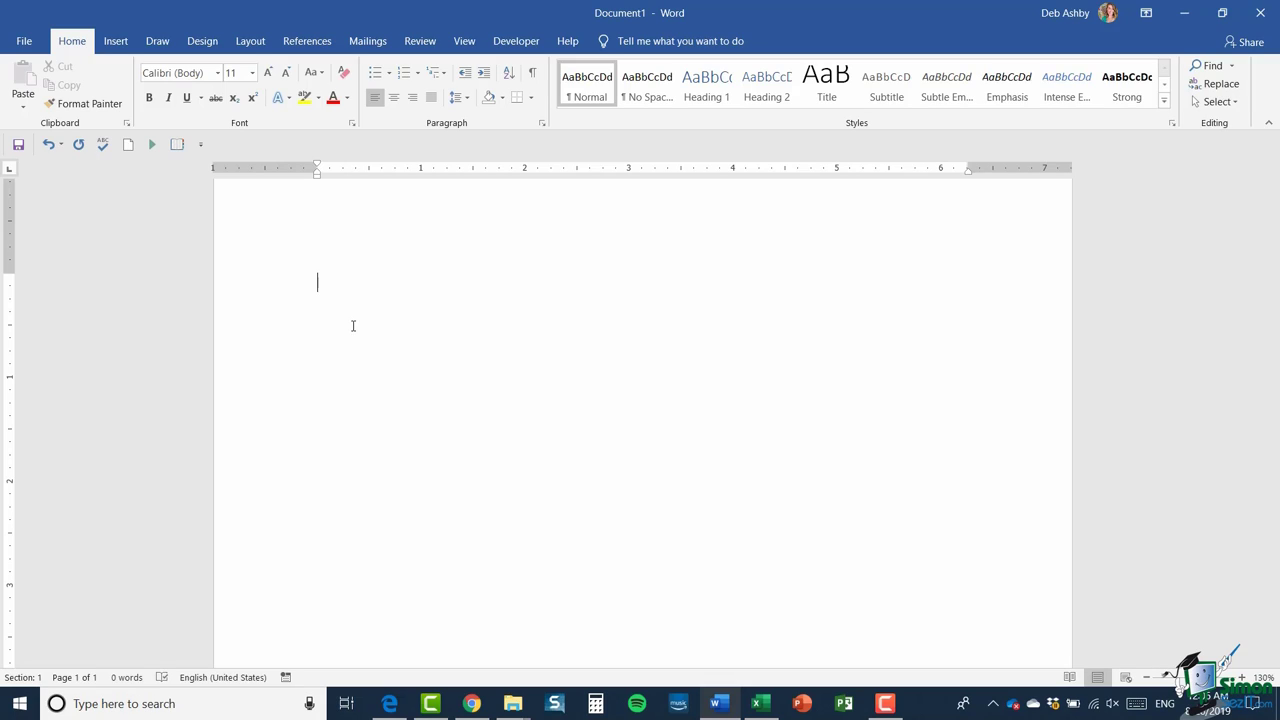
Step: Open the AutoCorrect dialog via File > Options > Proofing > AutoCorrect Options
left_click(22, 42)
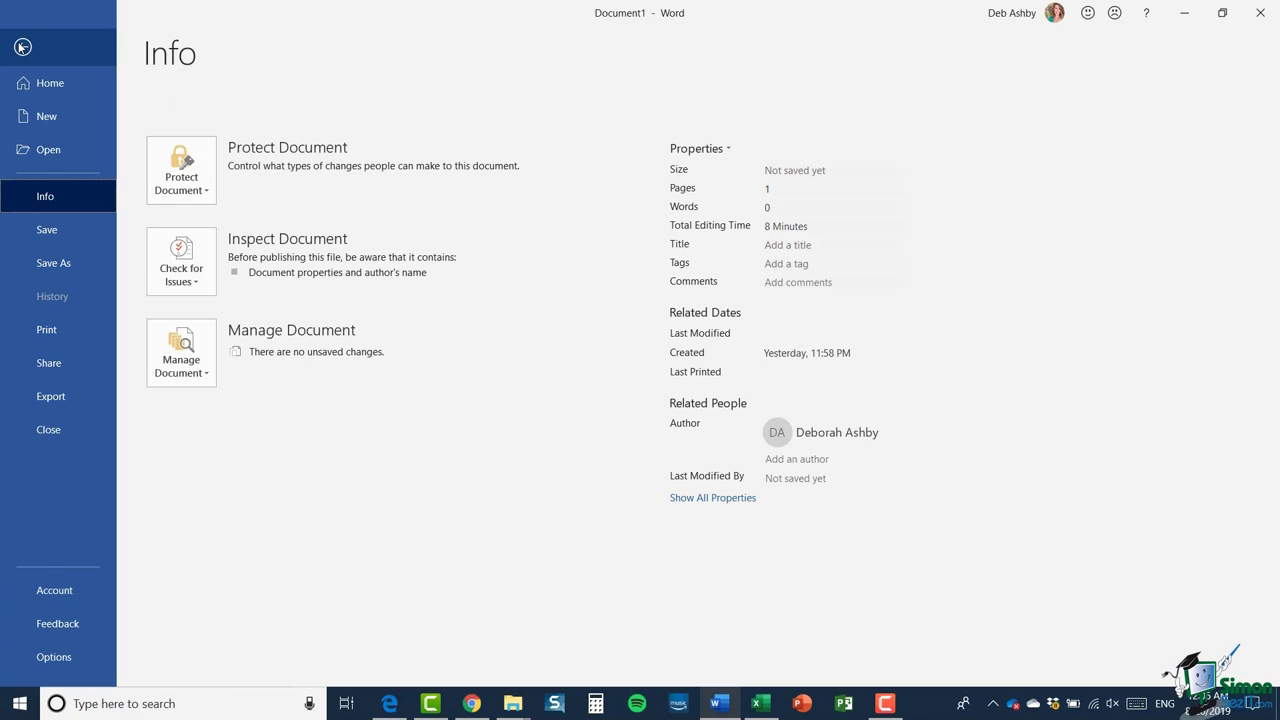
left_click(40, 660)
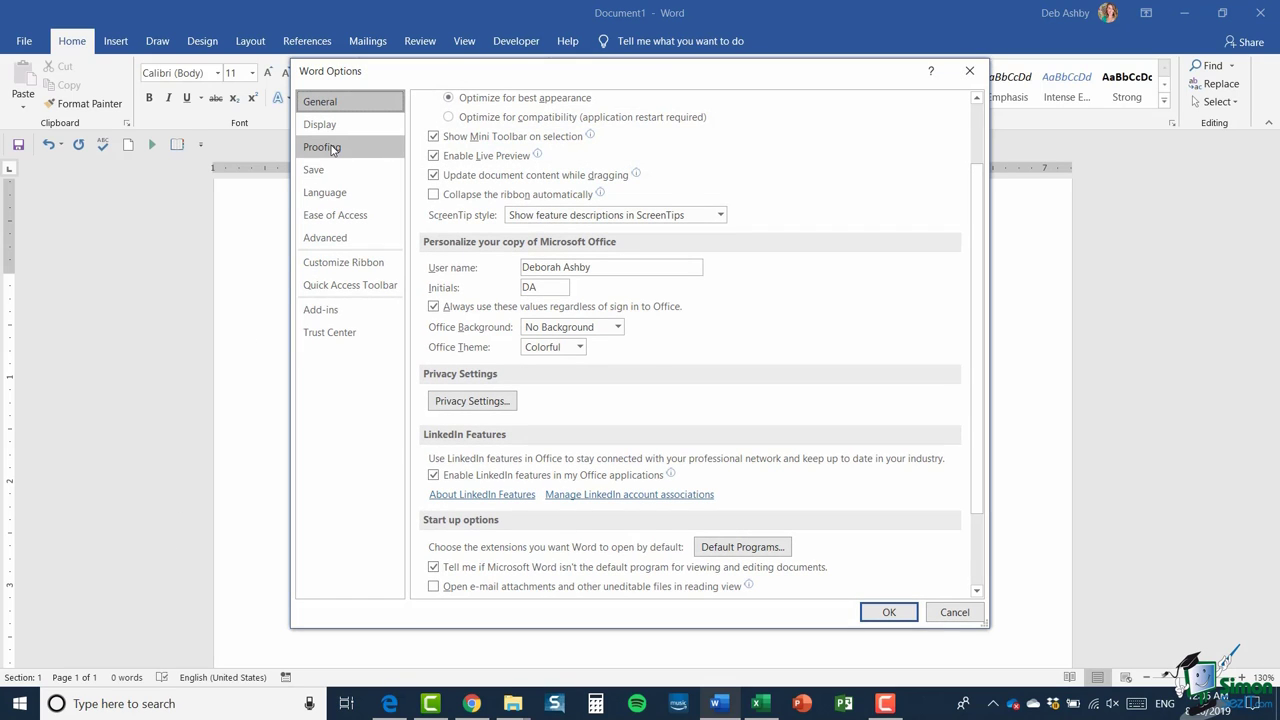
left_click(334, 149)
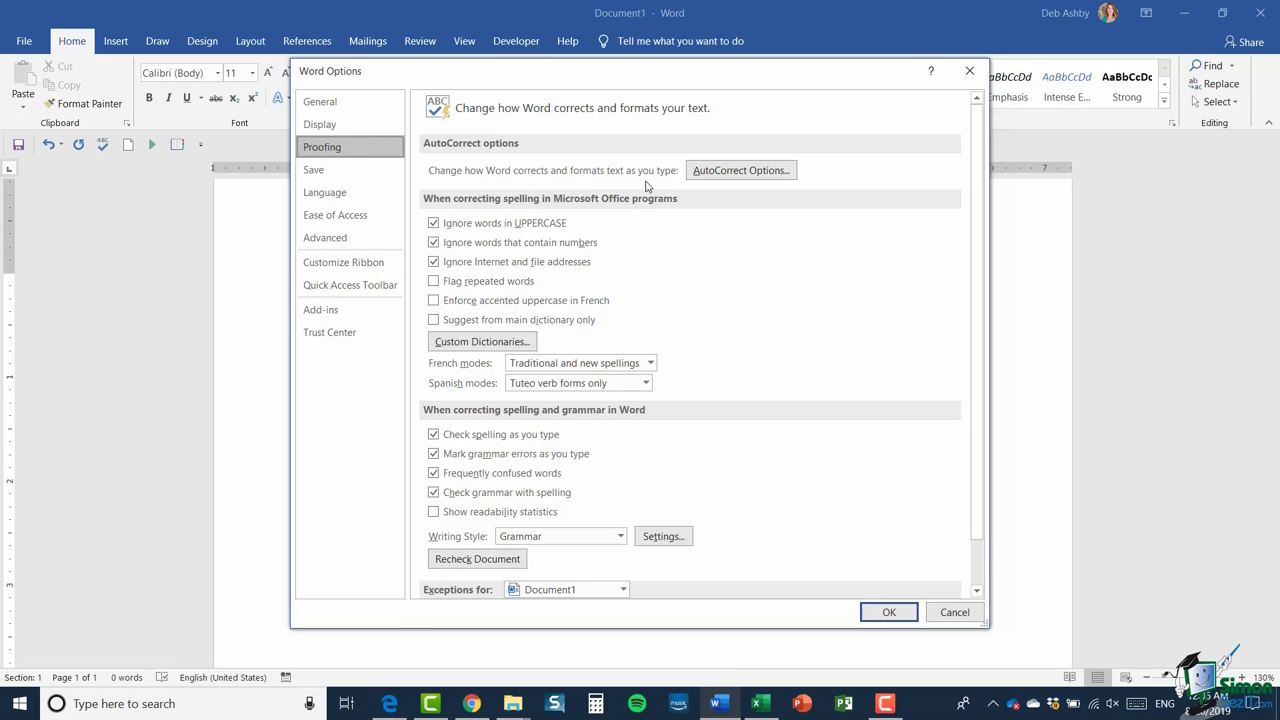
left_click(755, 174)
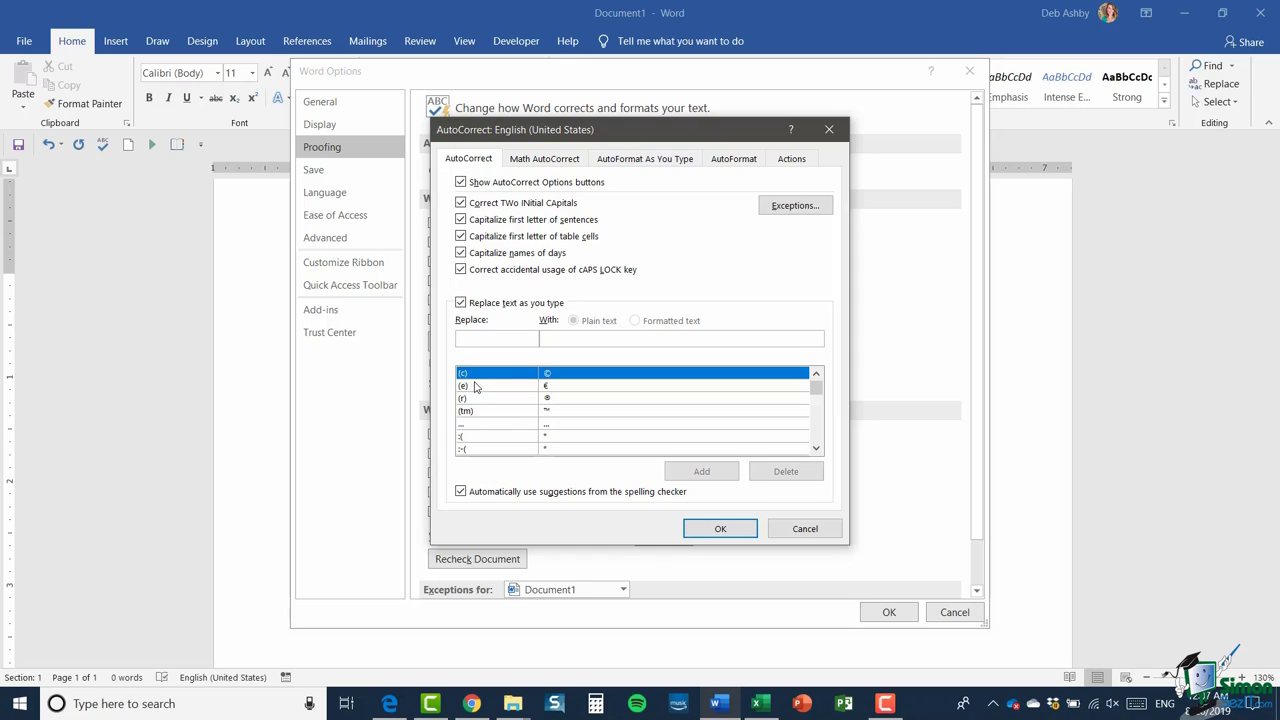
Step: Inspect the (e) → € and (tm) → ™ entries and scroll through the Replace text as you type list
mouse_move(816, 390)
left_mouse_down()
mouse_move(815, 403)
mouse_move(816, 382)
left_mouse_up()
left_click(563, 387)
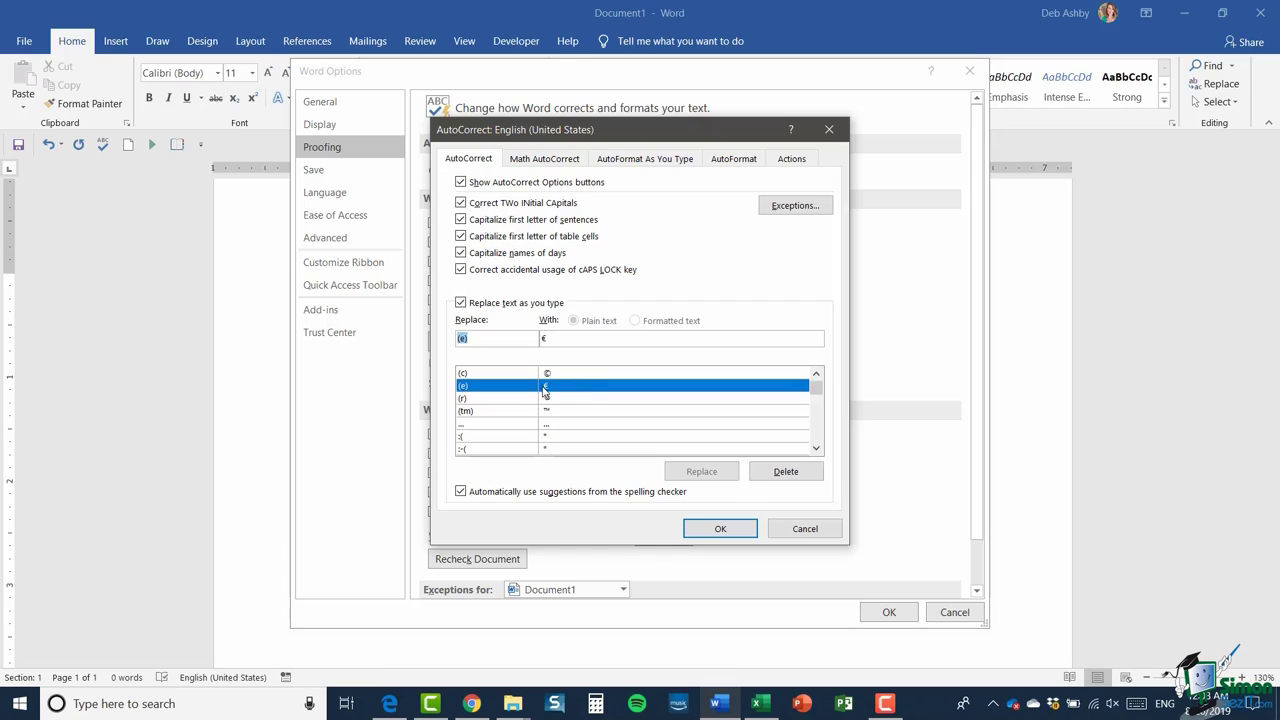
left_click(495, 412)
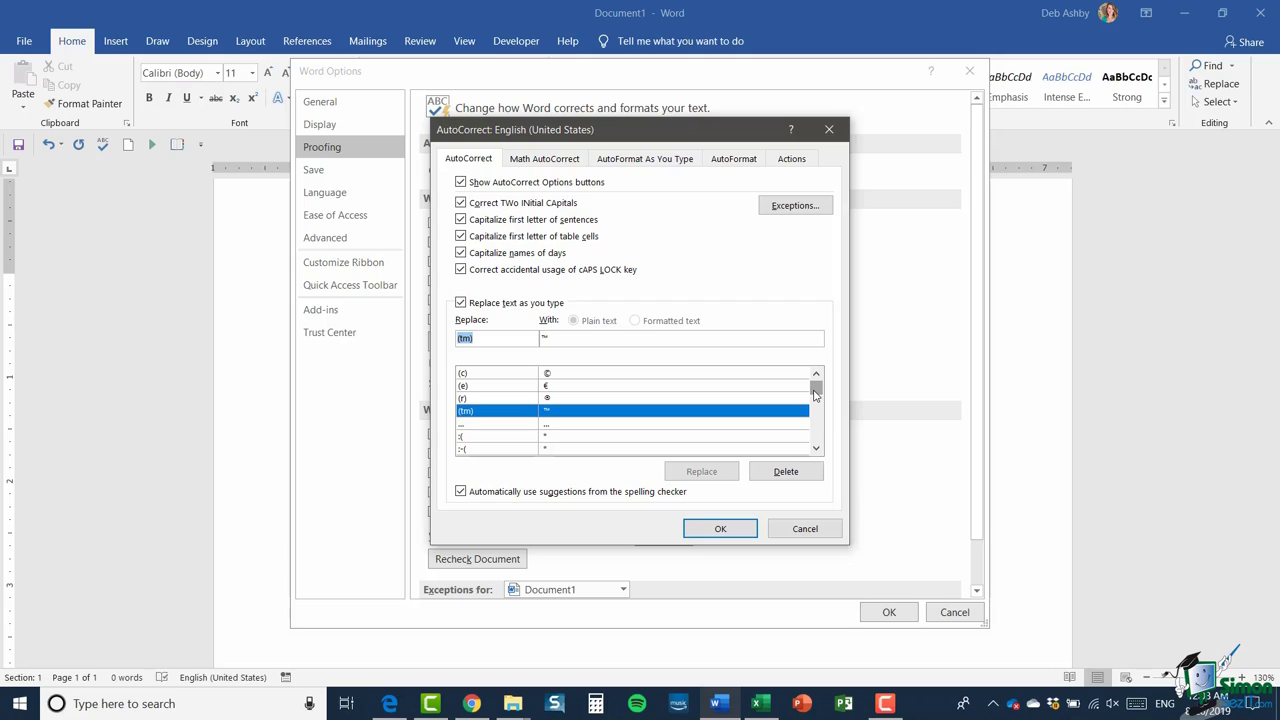
left_click(816, 448)
left_click(816, 448)
left_click(816, 448)
left_click(816, 448)
left_click(816, 448)
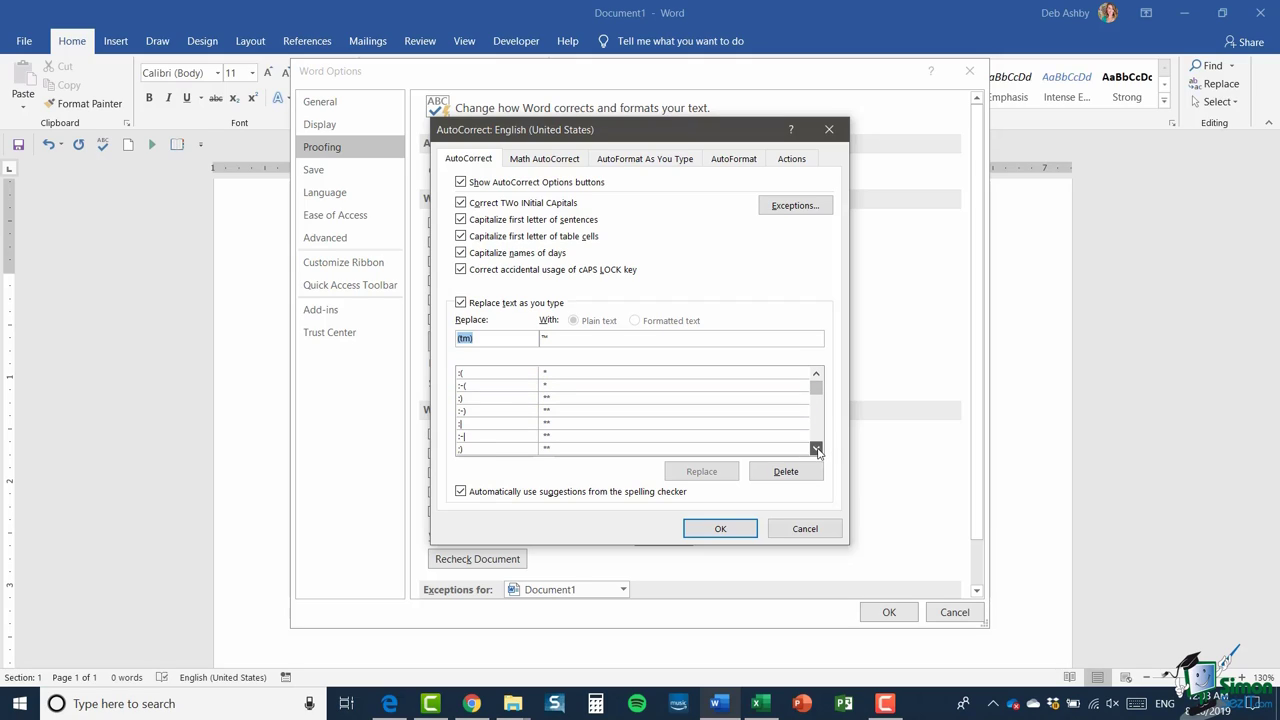
left_click(816, 448)
left_click(816, 448)
left_click(816, 448)
left_click(816, 448)
left_click(816, 448)
left_click(816, 448)
left_click(816, 448)
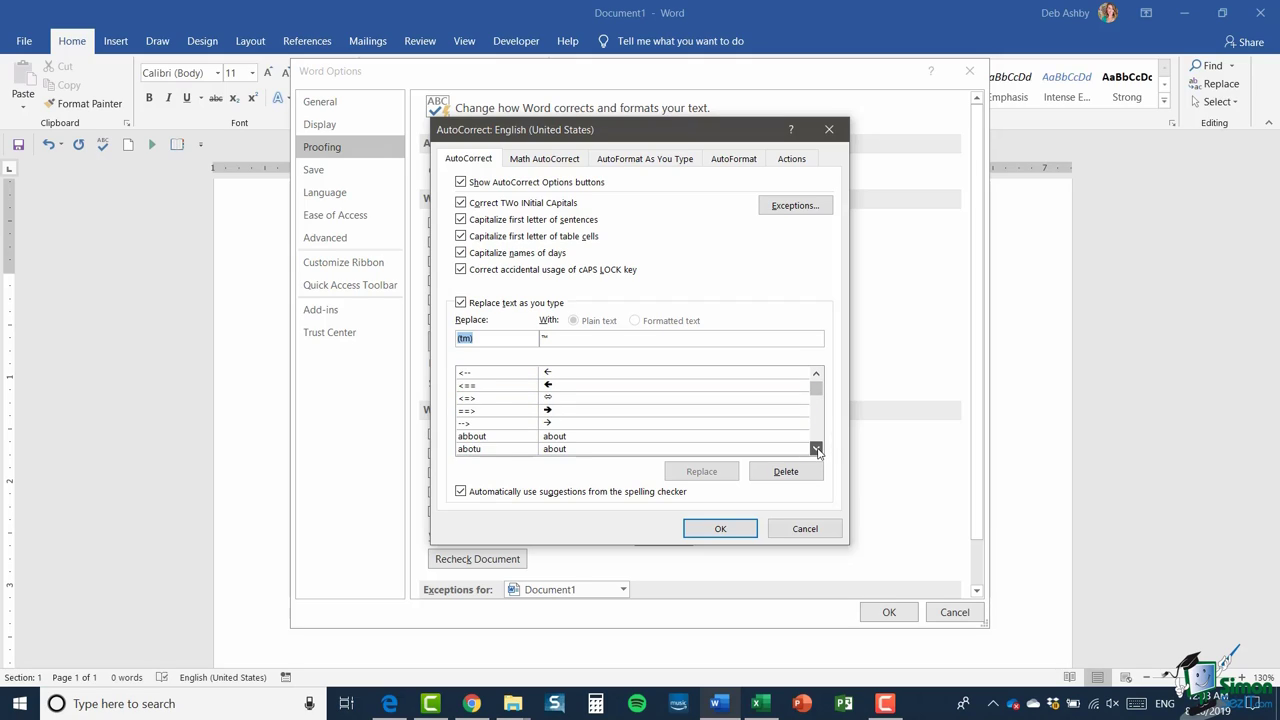
left_click(816, 448)
left_click(816, 448)
left_click(816, 448)
left_click(816, 448)
left_click(816, 448)
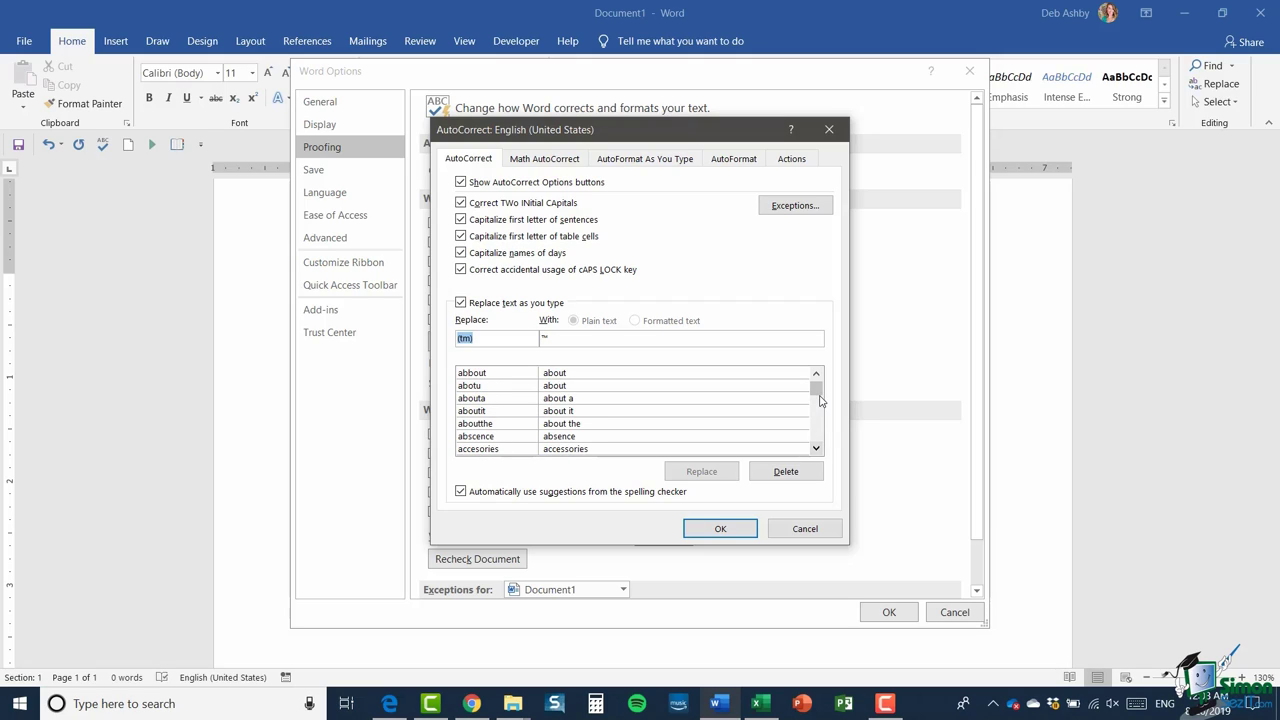
left_click_drag(820, 400, 818, 380)
left_click(481, 339)
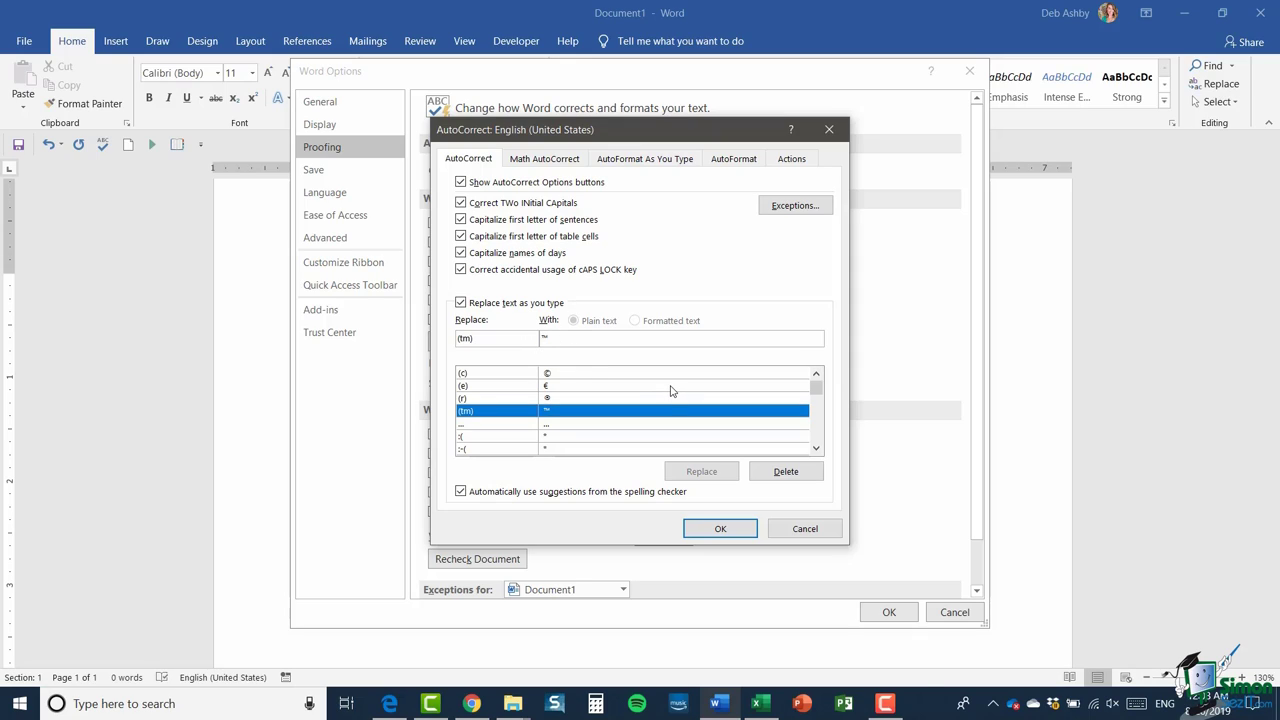
Step: Add an AutoCorrect entry replacing the author's initials with their full name, then confirm both dialogs
double_click(457, 338)
type("DA")
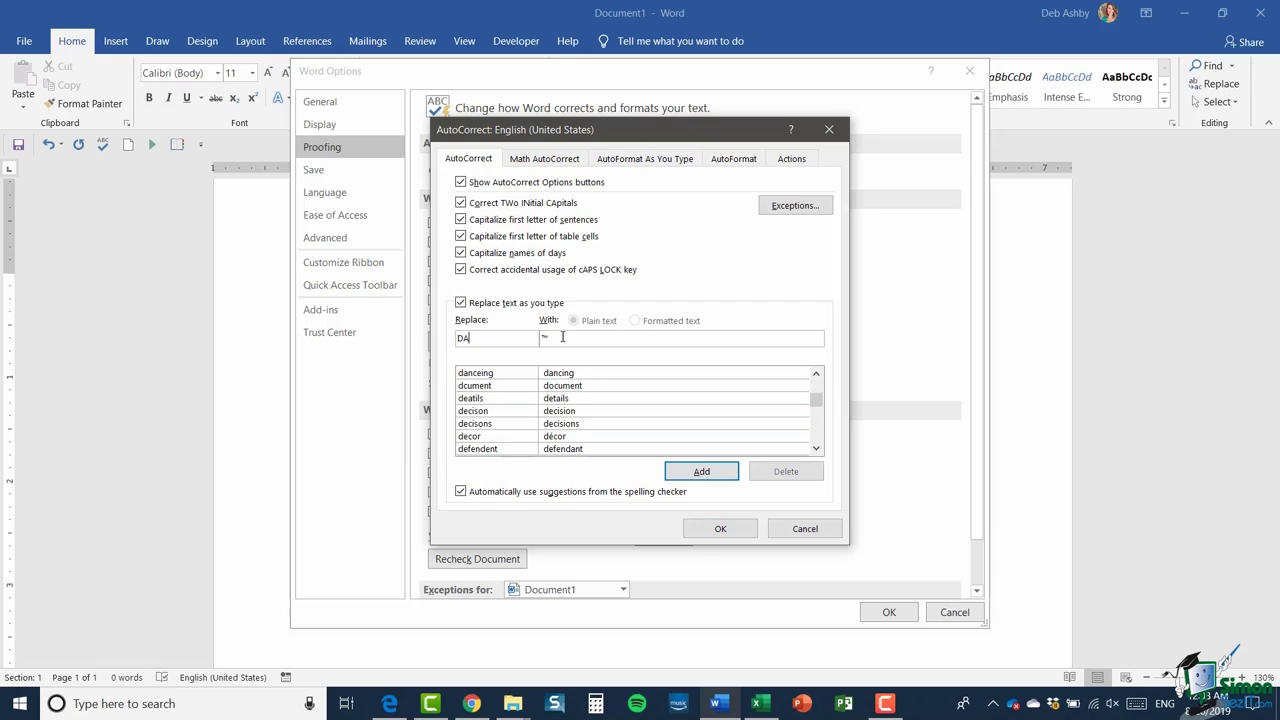
left_click(570, 336)
key("BackSpace")
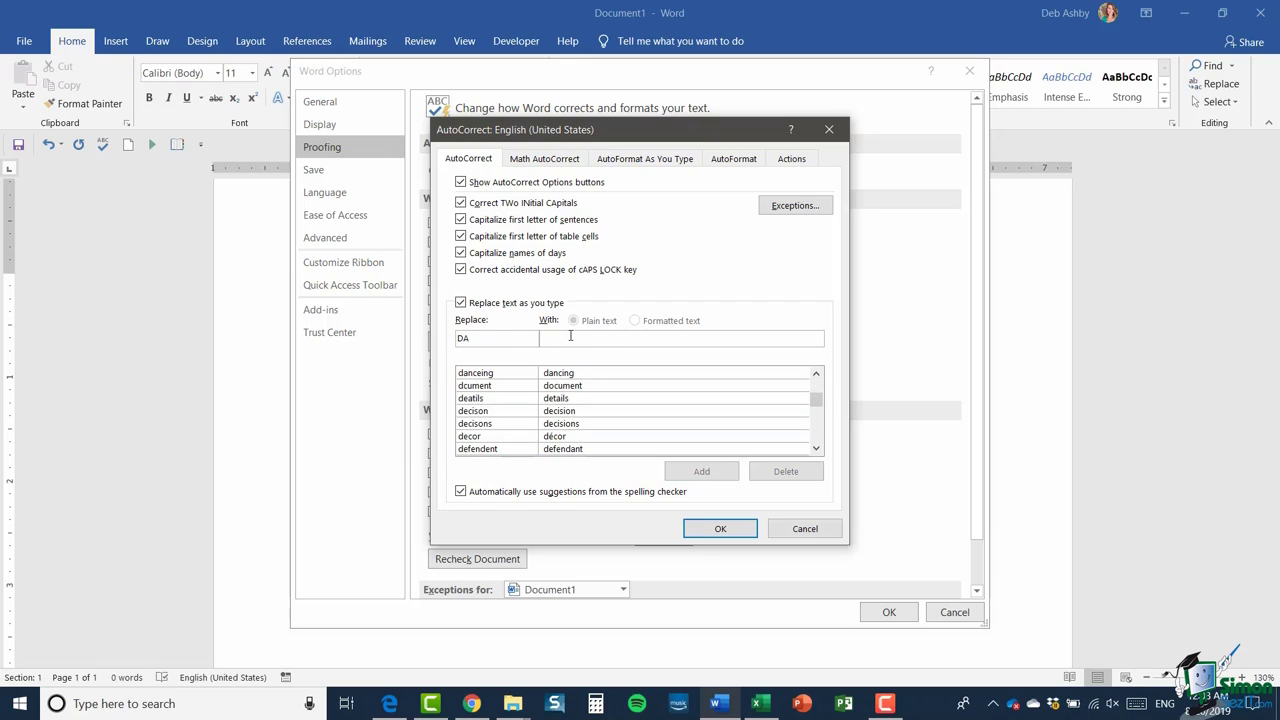
type("Debora")
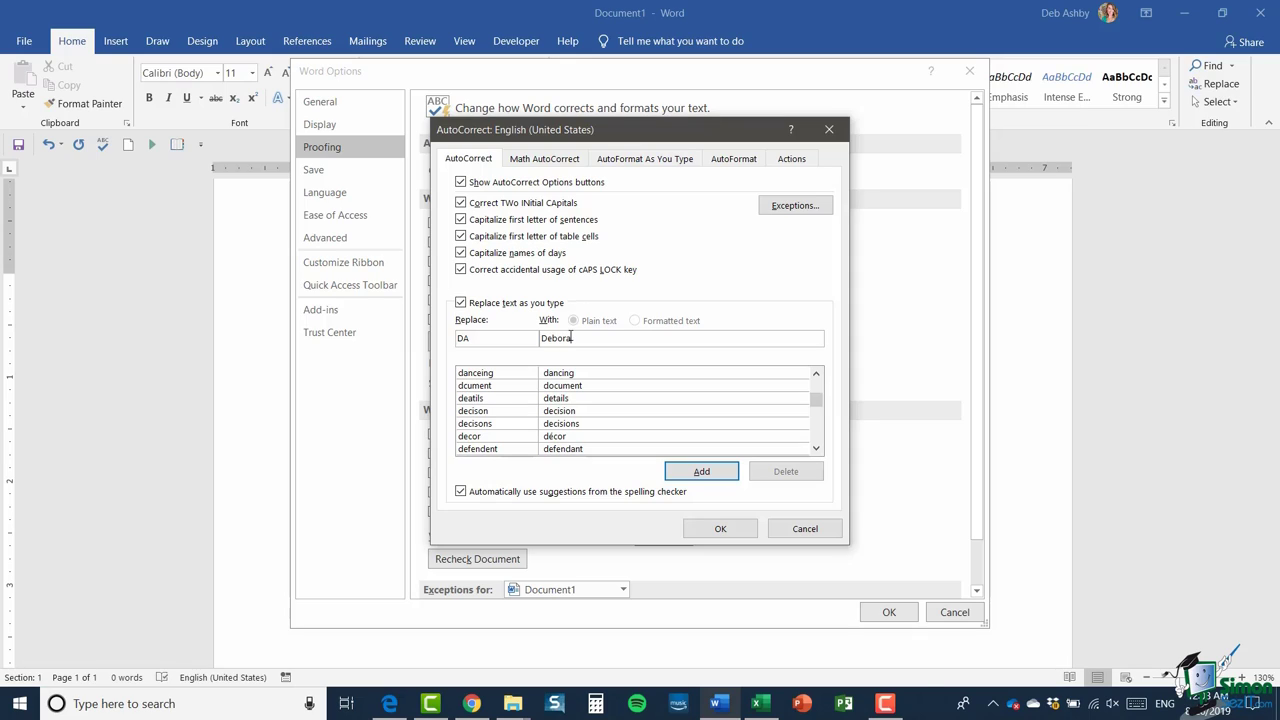
type("h Ashby")
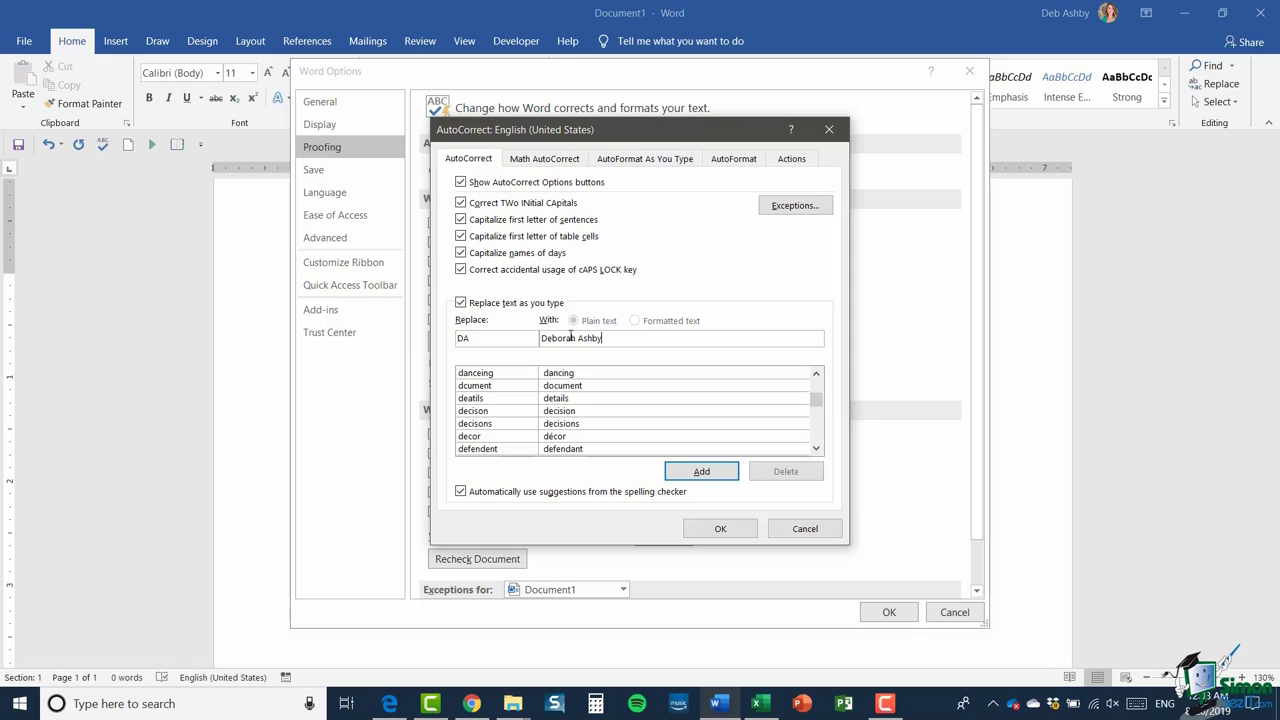
left_click(687, 478)
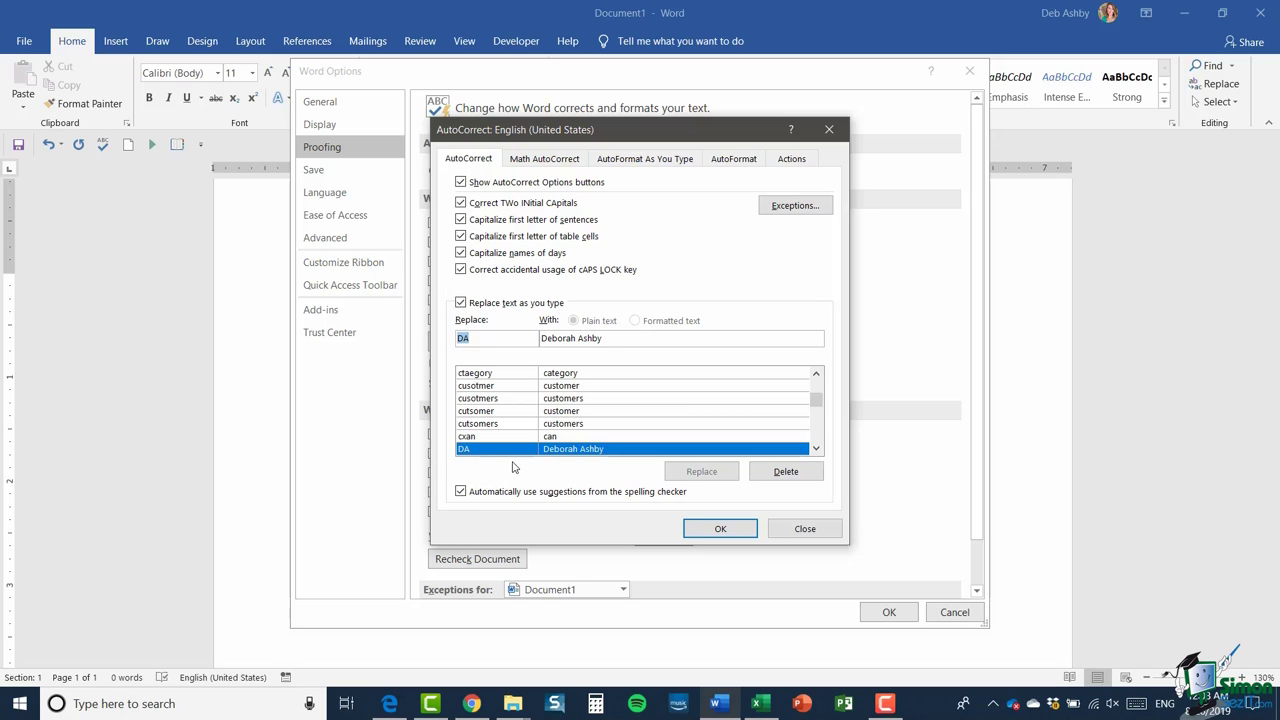
left_click(720, 528)
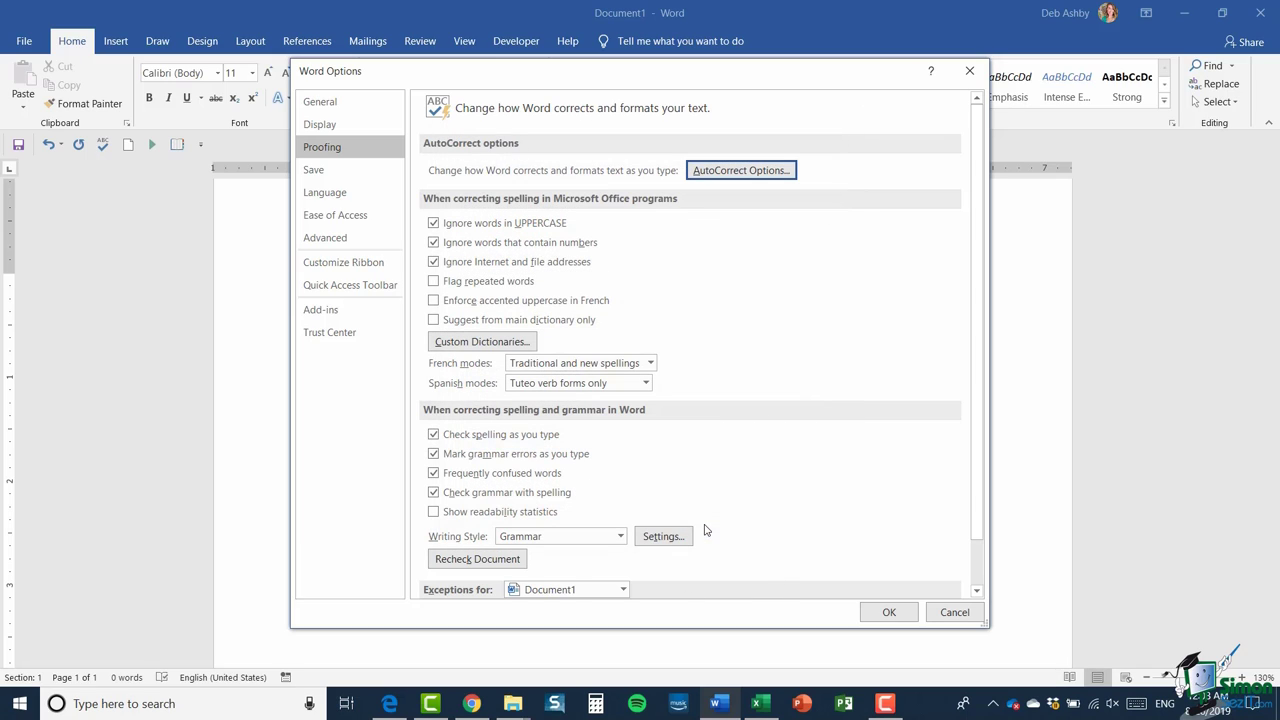
left_click(889, 612)
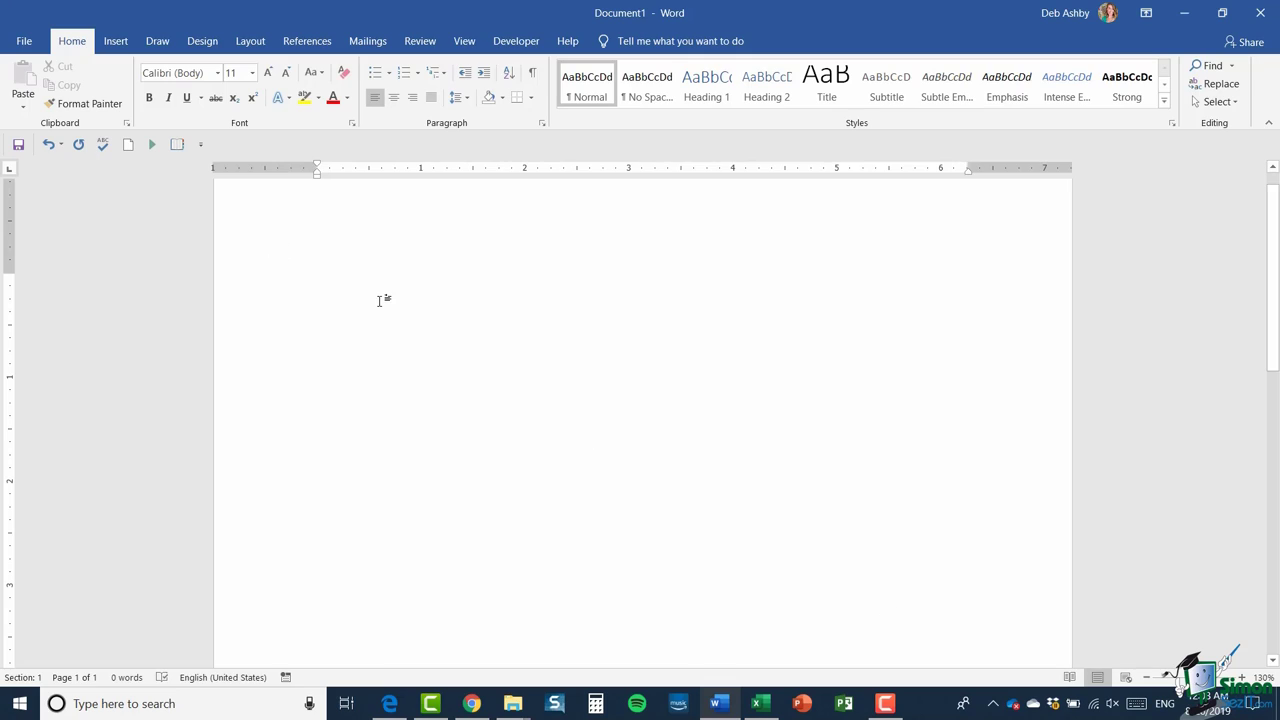
Step: Type the initials DA in the blank document so AutoCorrect expands them to the author's full name
type("DA")
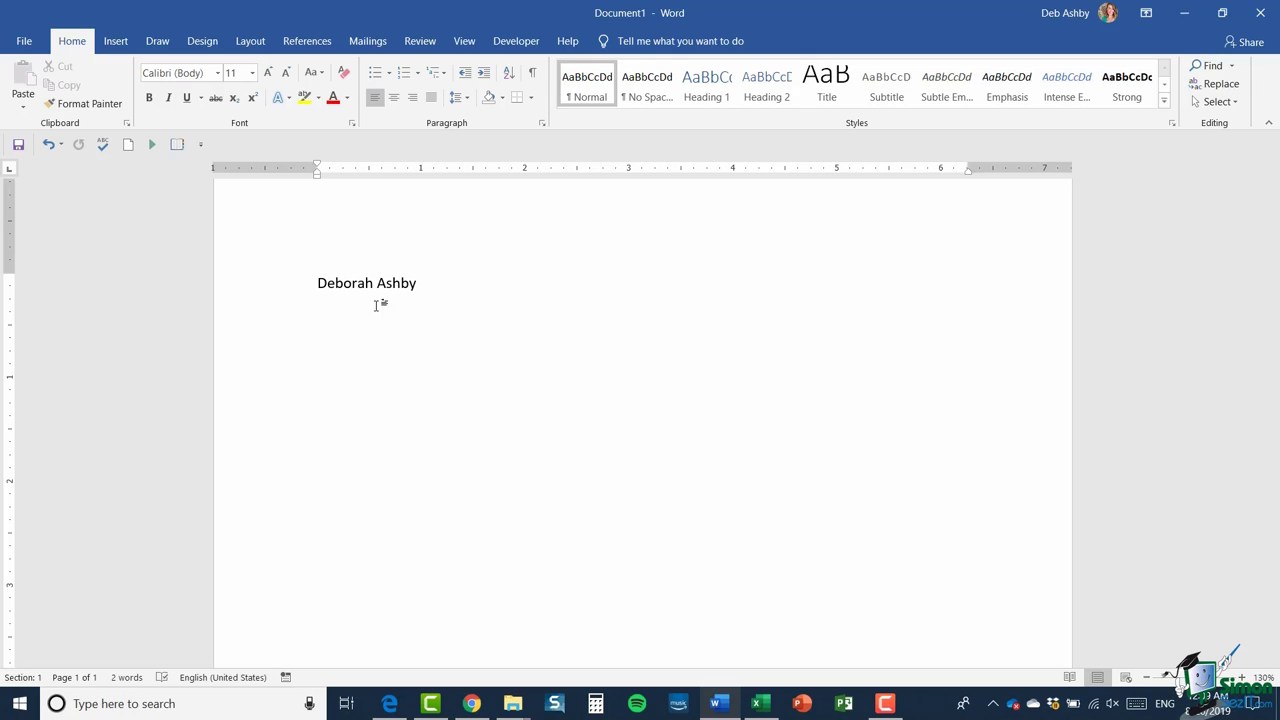
left_click(24, 42)
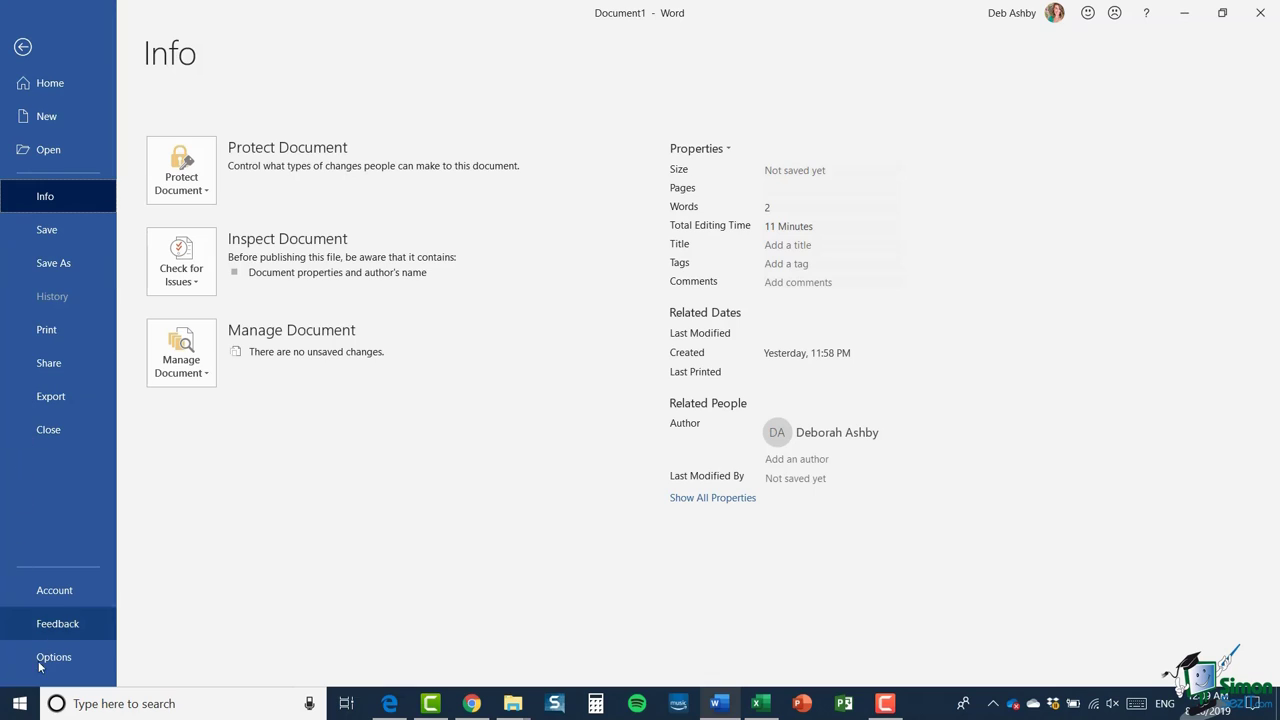
key("Escape")
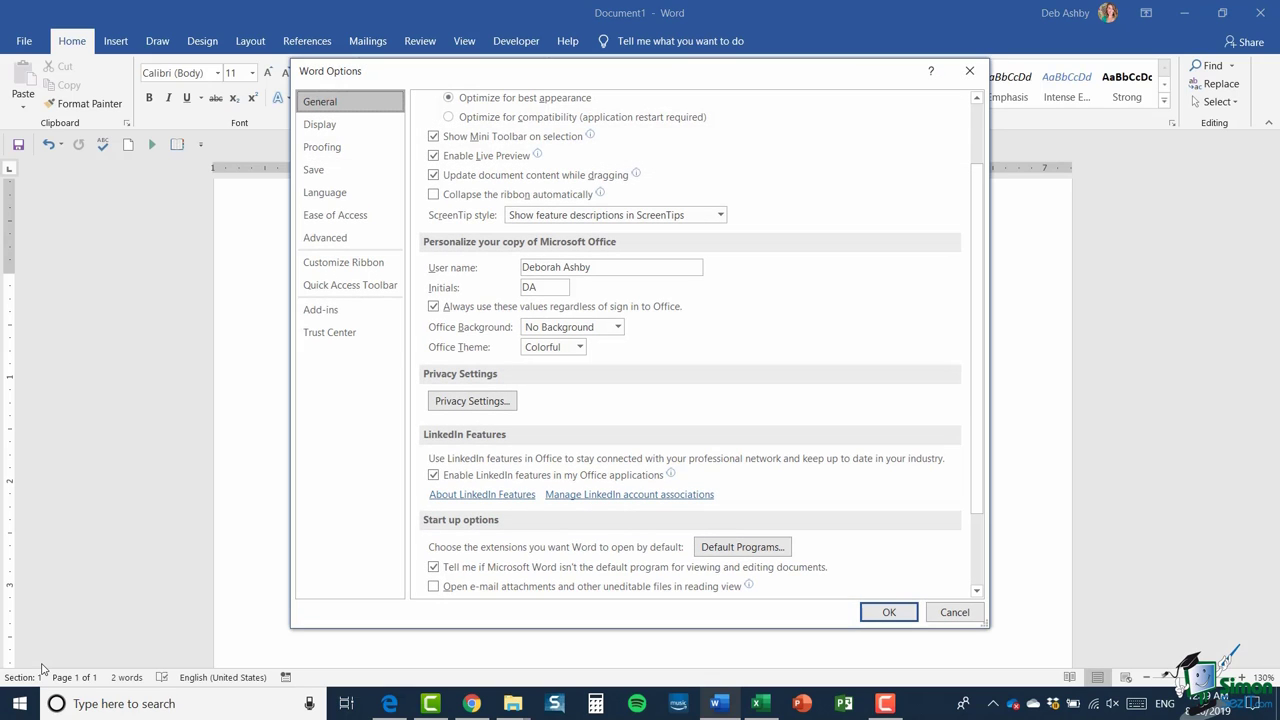
left_click(340, 150)
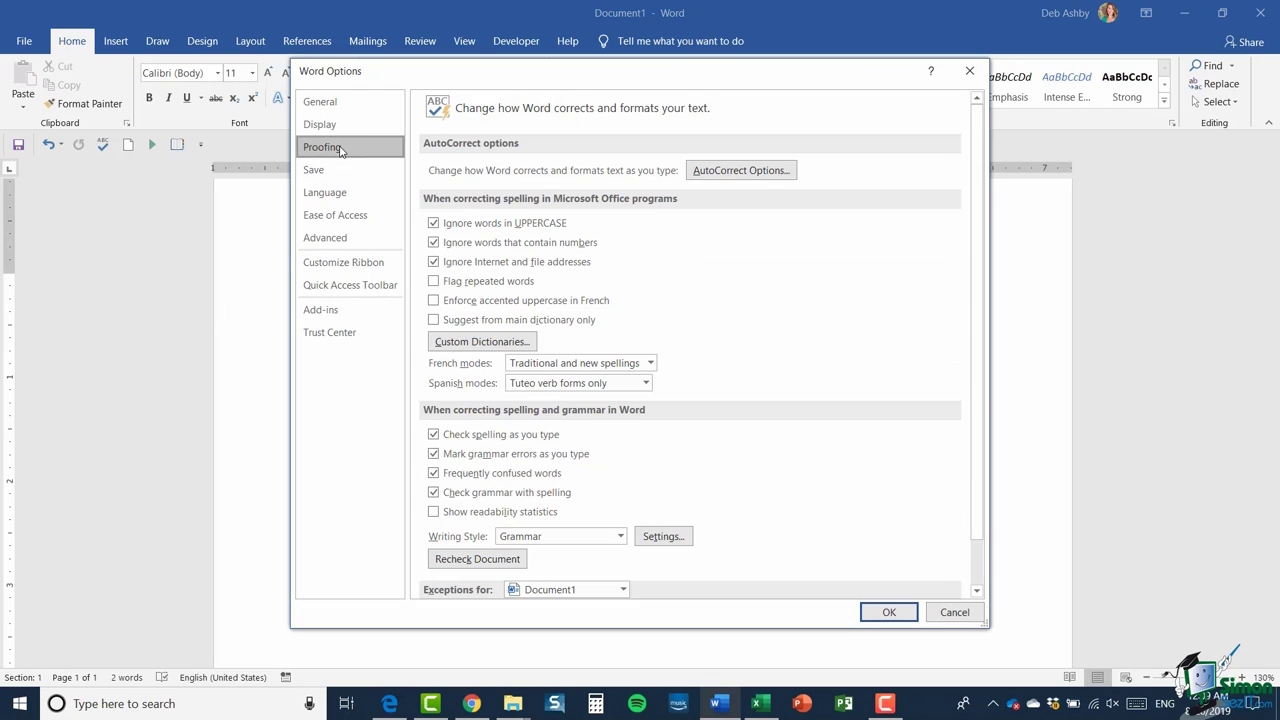
left_click(736, 174)
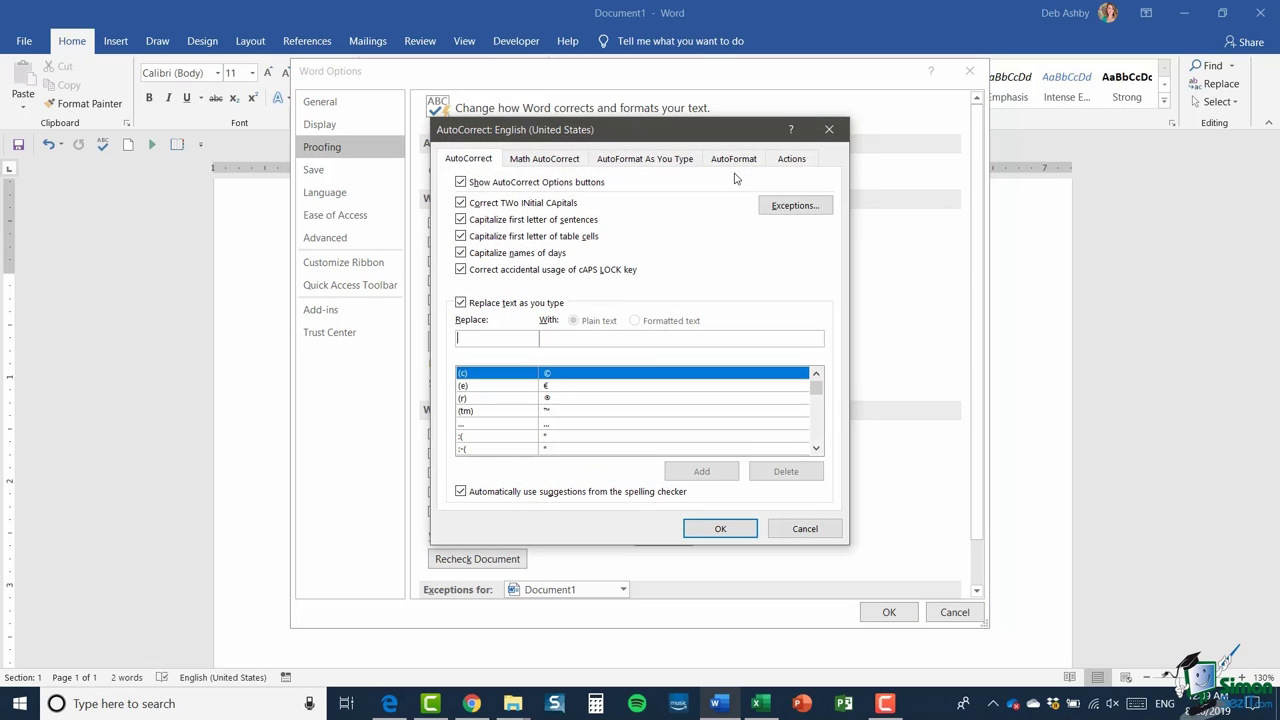
left_click(632, 162)
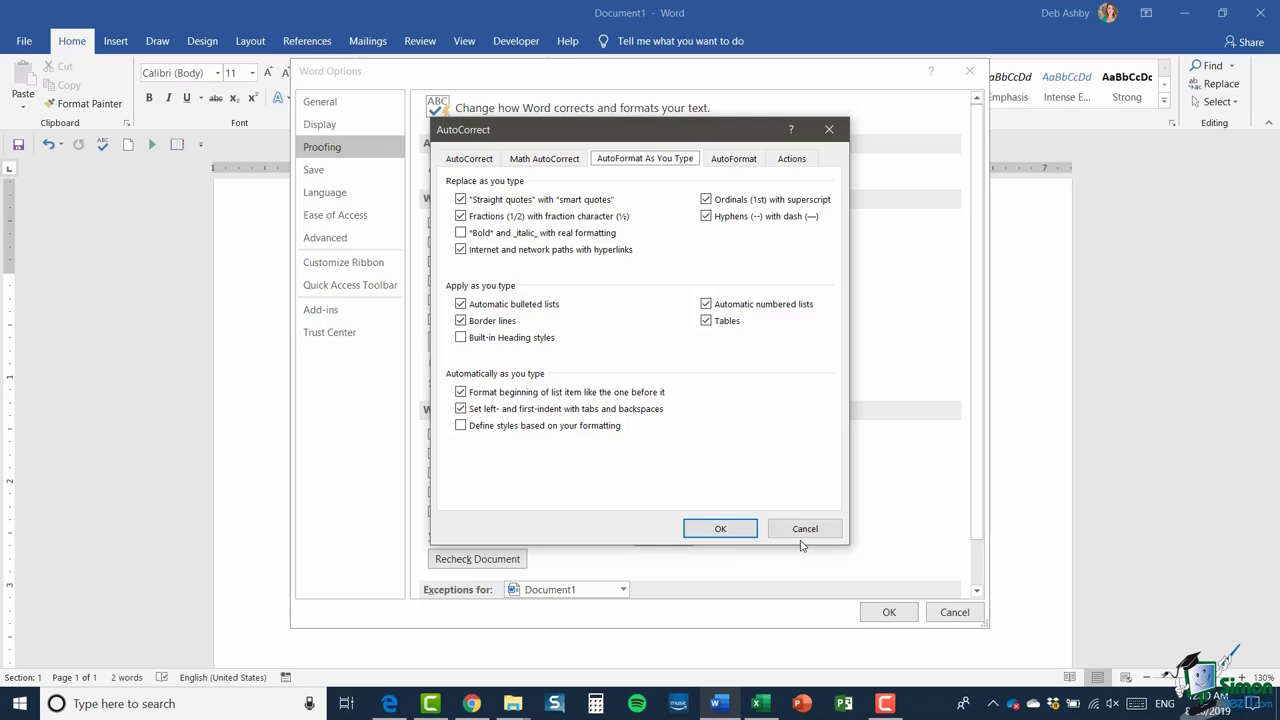
left_click(720, 531)
left_click(887, 612)
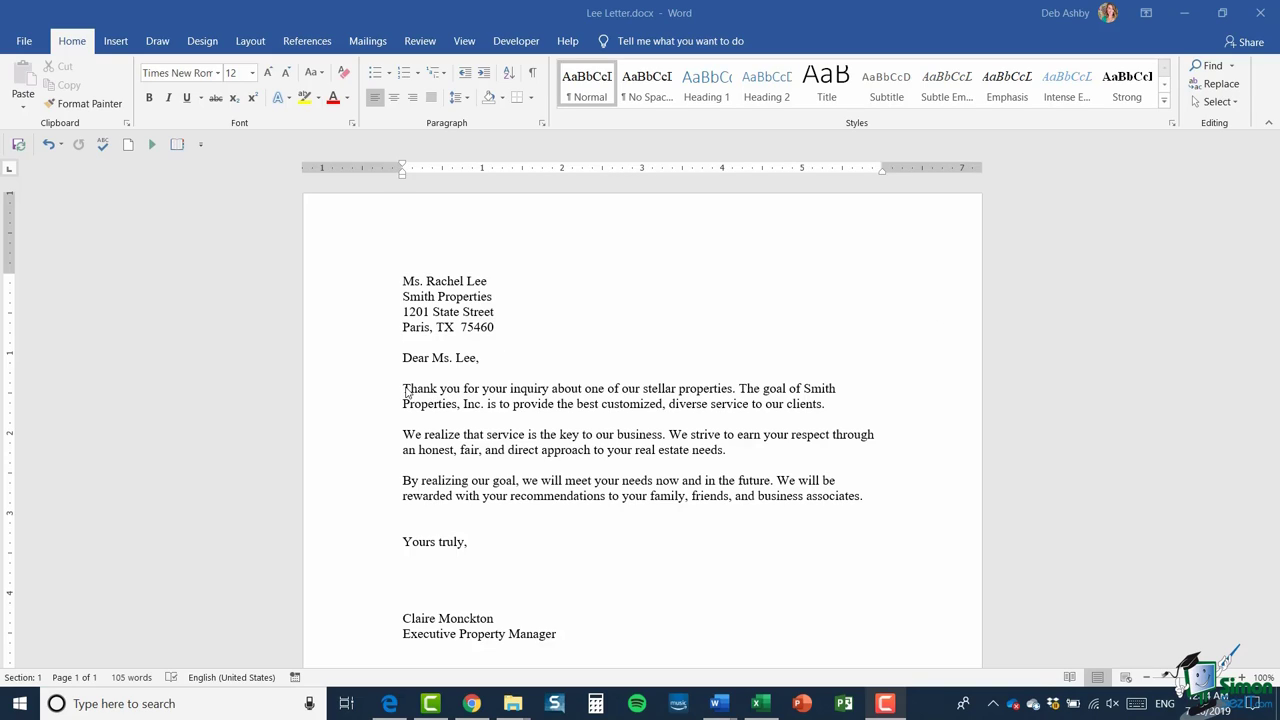
Step: Try selecting 'Thank you for your inquiry about one of our stellar properties' by dragging and Ctrl+click, then deselect
left_click_drag(403, 389, 586, 393)
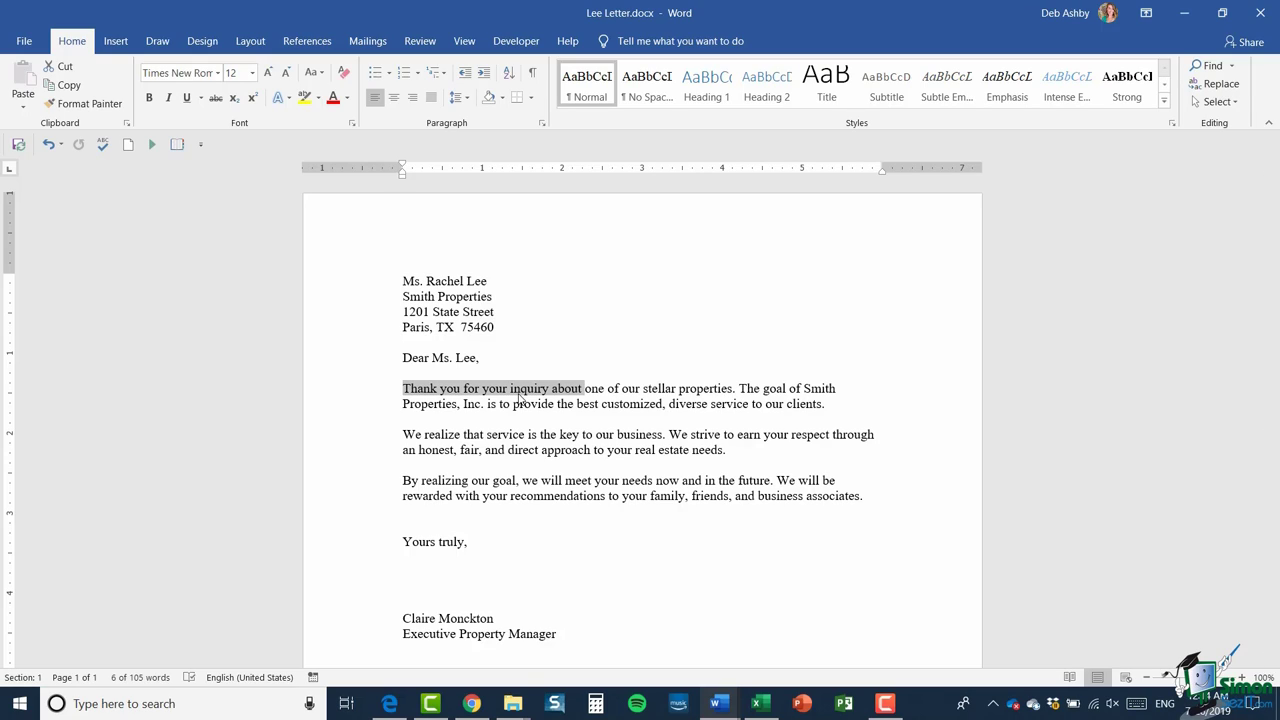
left_click(558, 289)
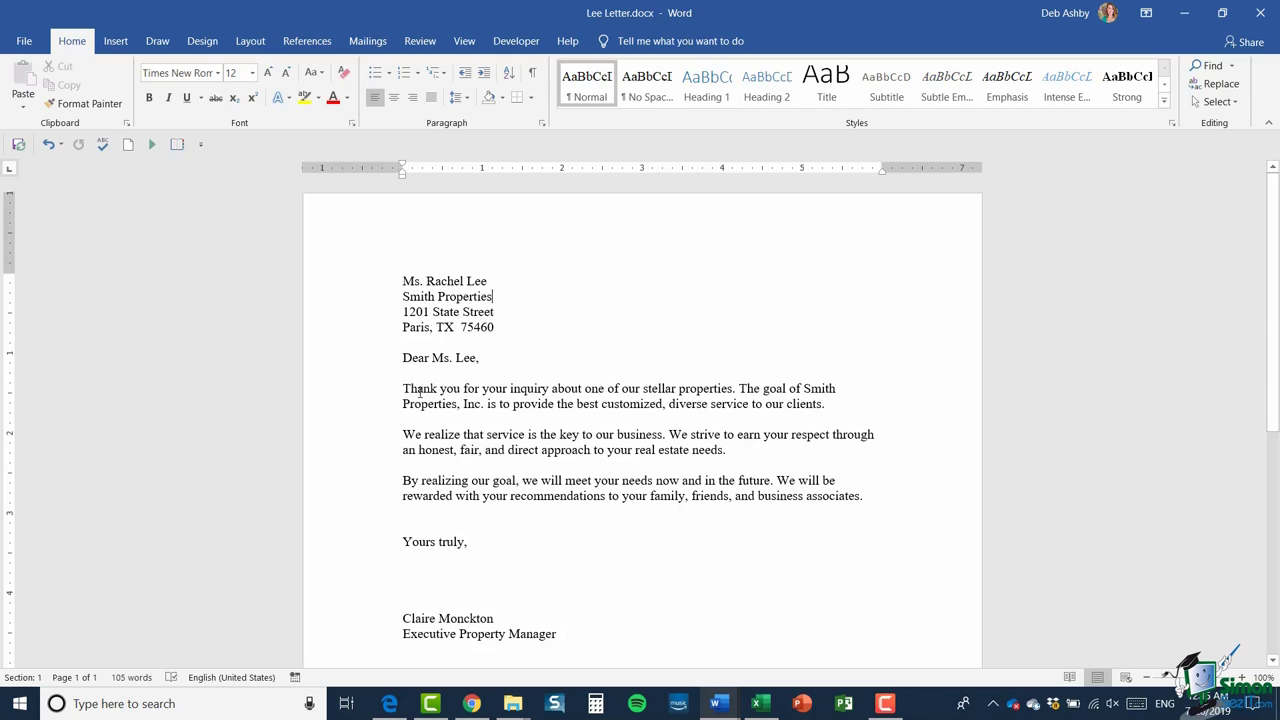
left_click_drag(401, 389, 728, 394)
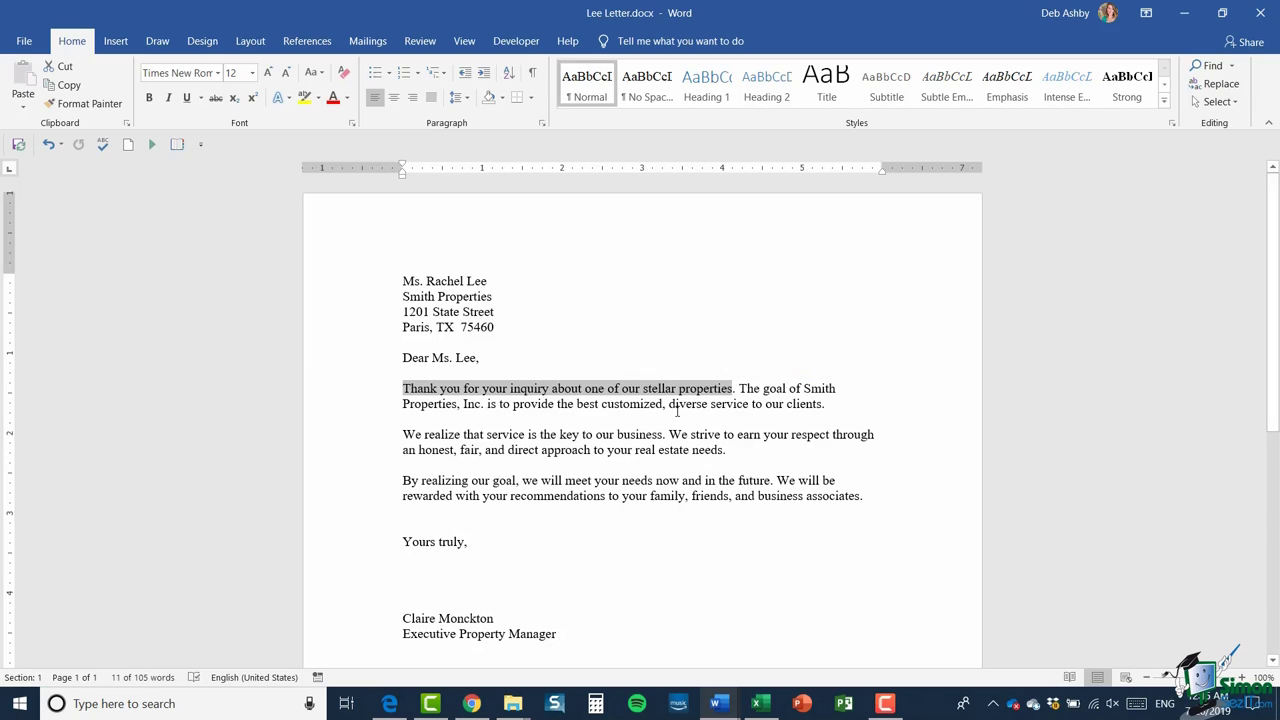
left_click(400, 389)
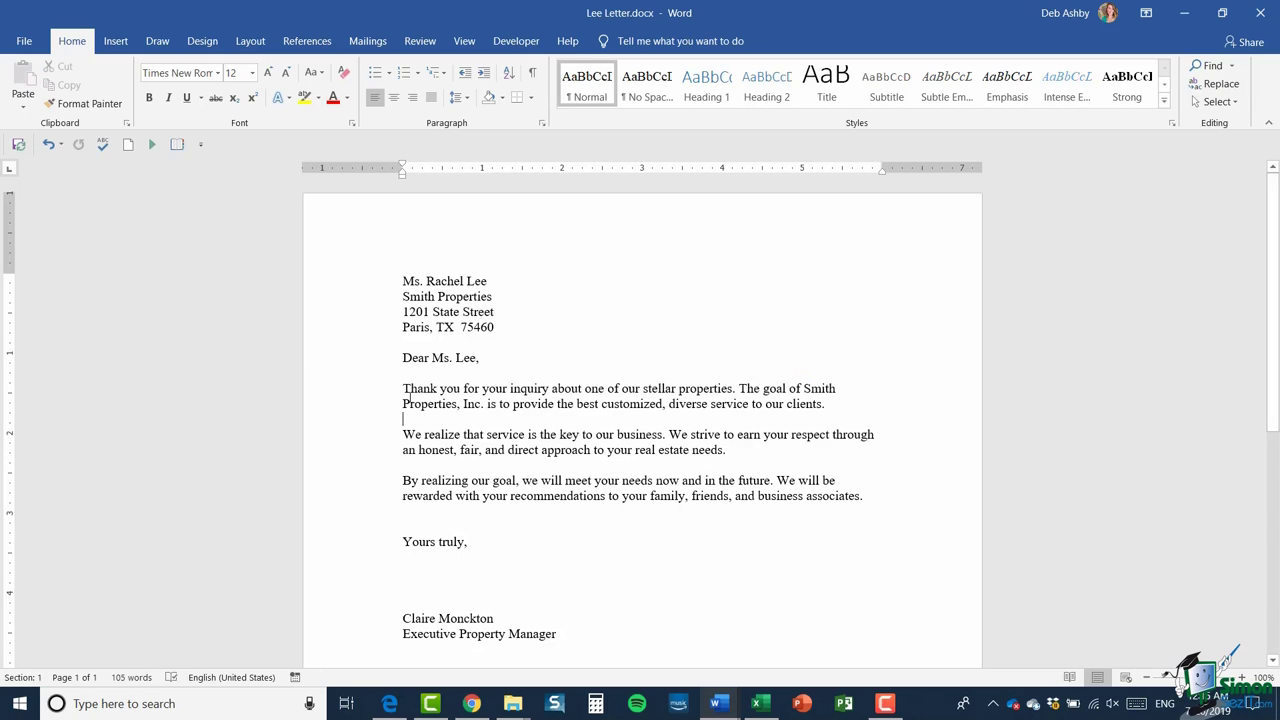
left_click(735, 388, "shift")
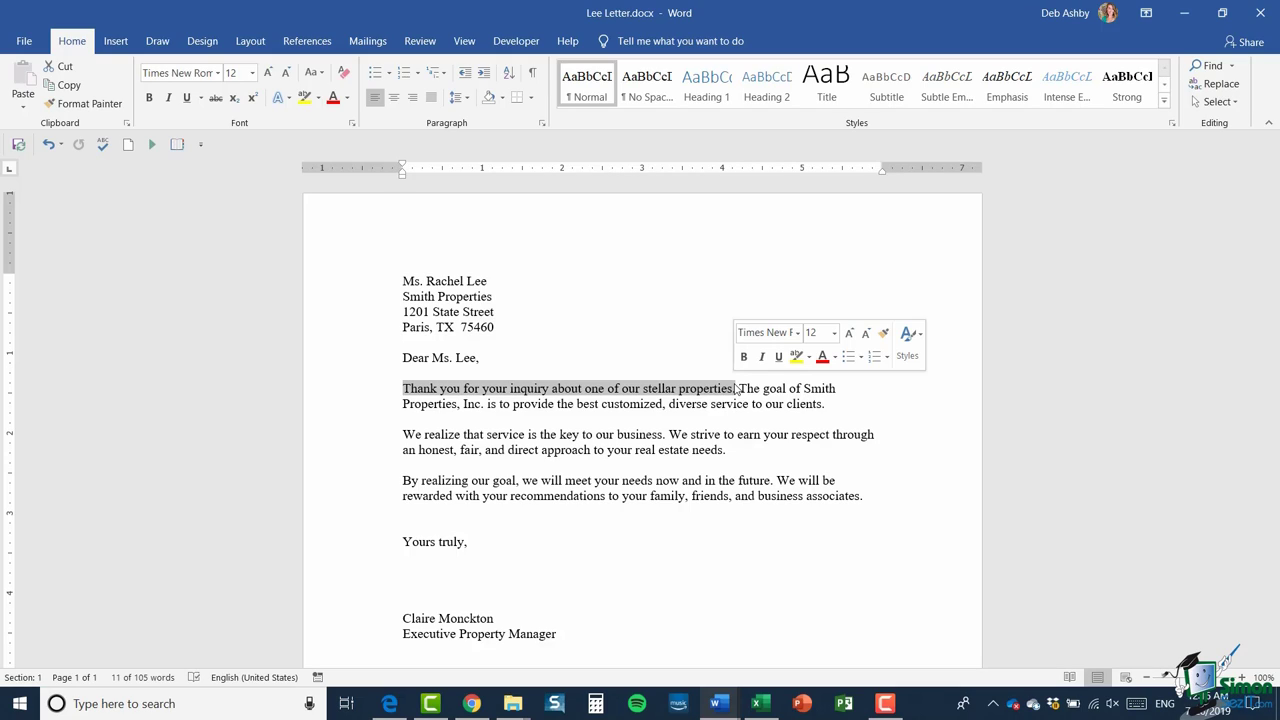
left_click(622, 276)
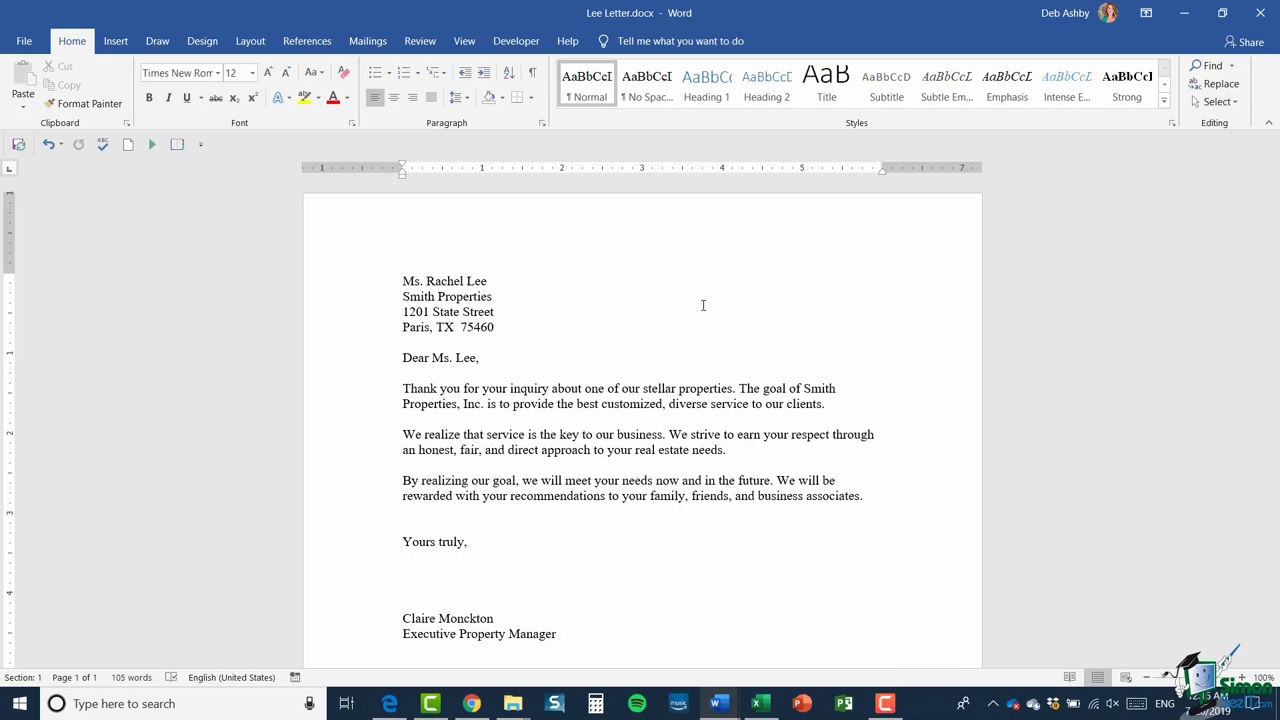
Step: Select the word 'properties', then the first sentence, then the whole first line from the margin
double_click(703, 389)
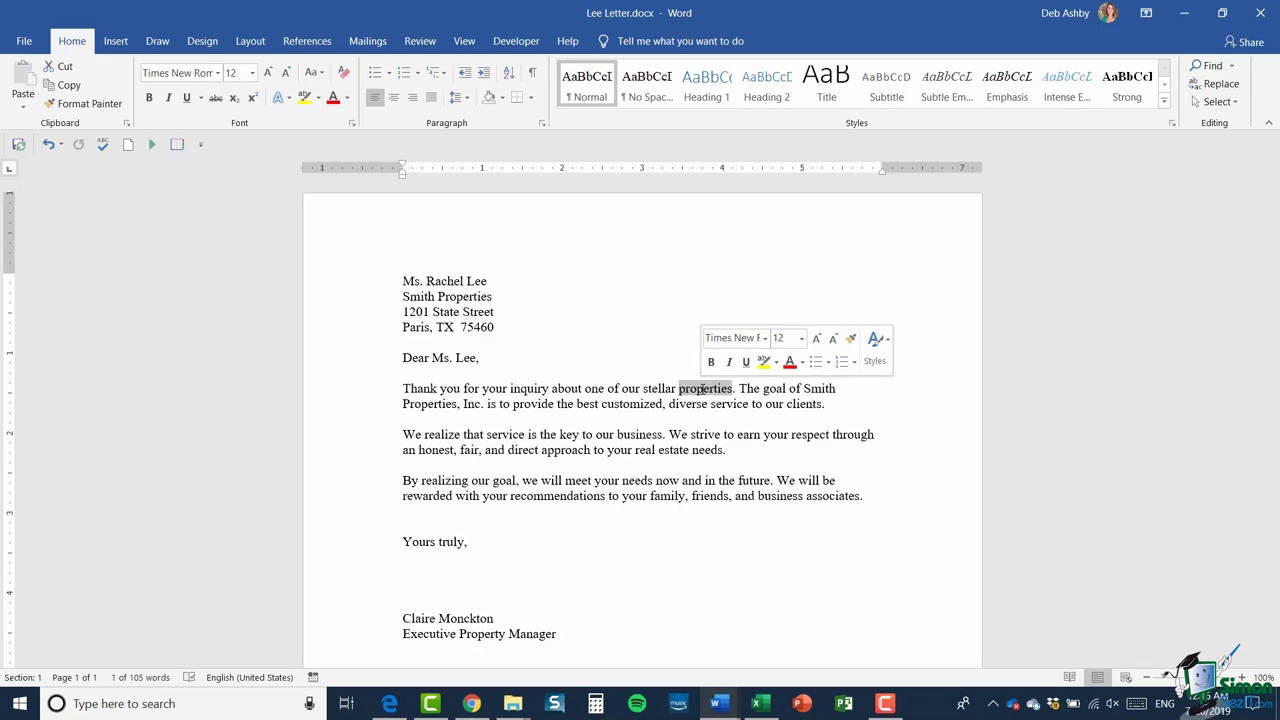
left_click(565, 389)
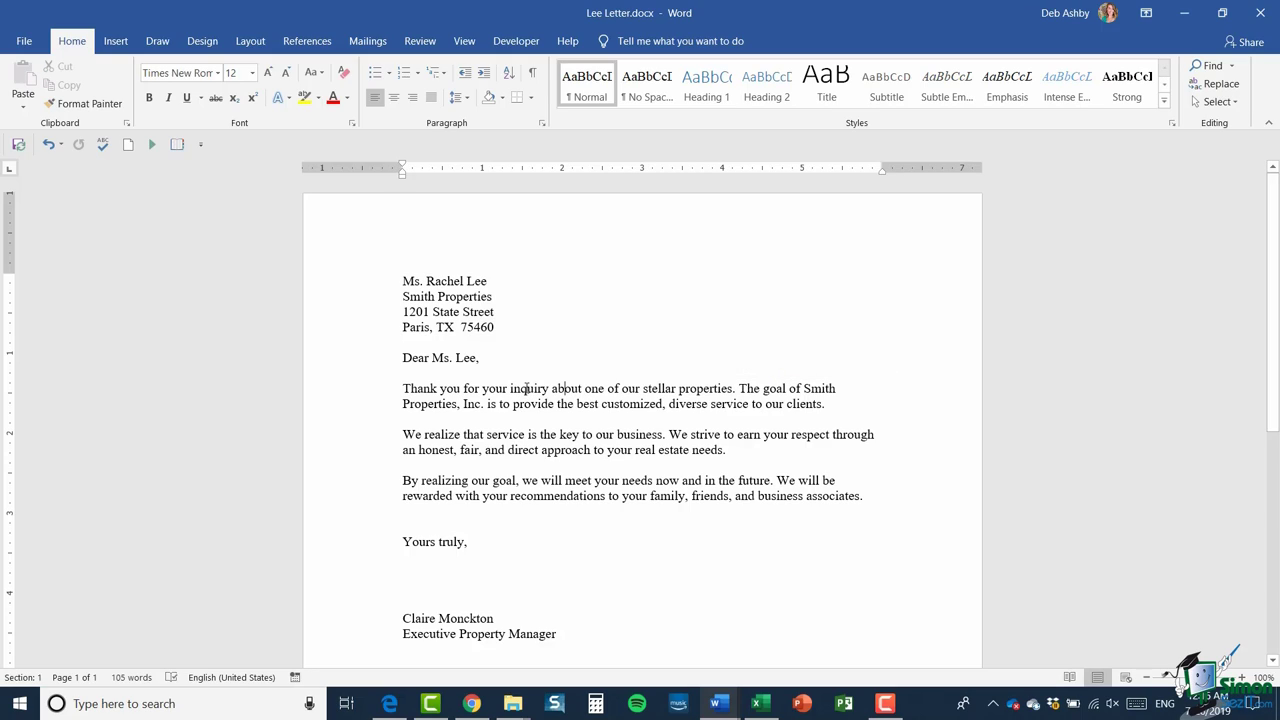
left_click(531, 389, "ctrl")
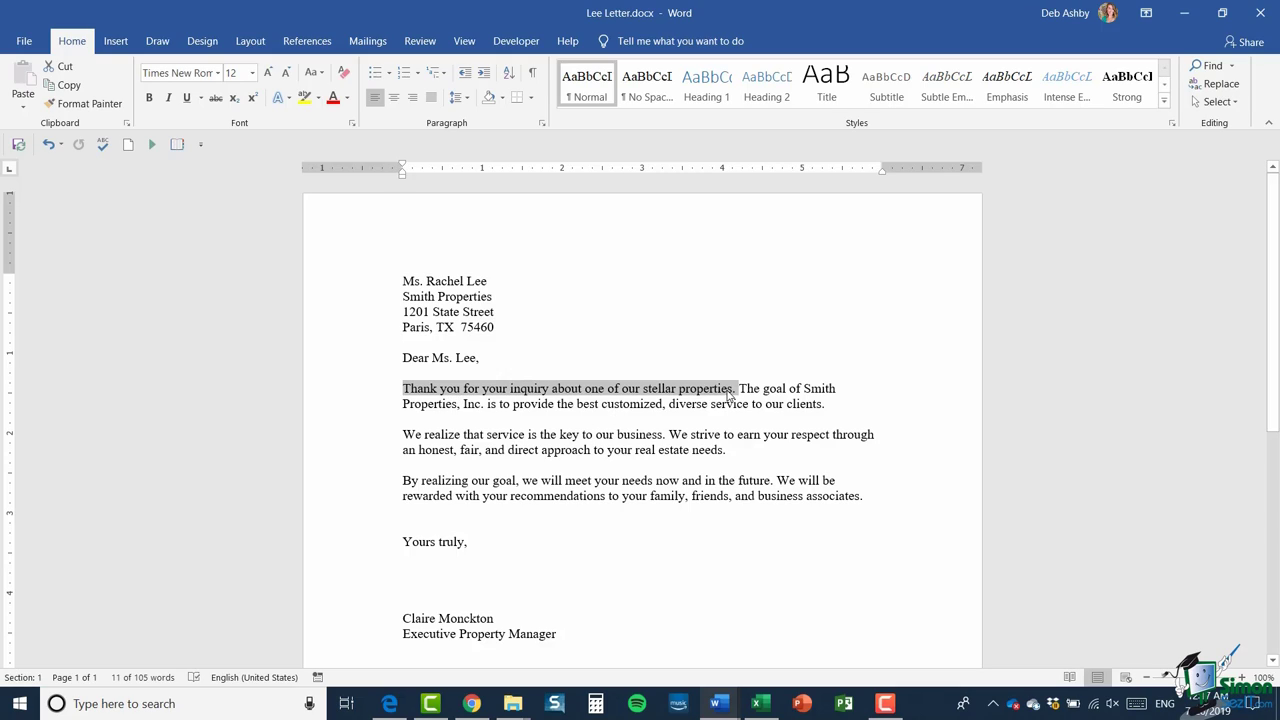
left_click(592, 408)
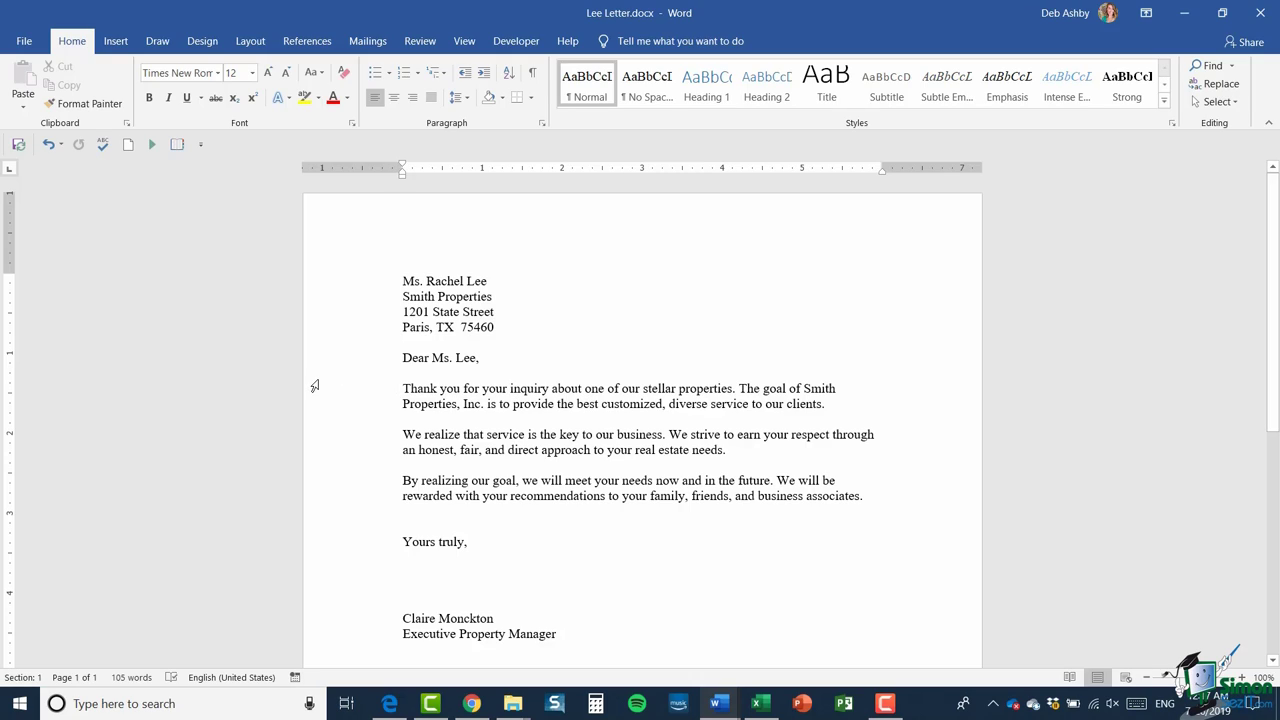
left_click(380, 397)
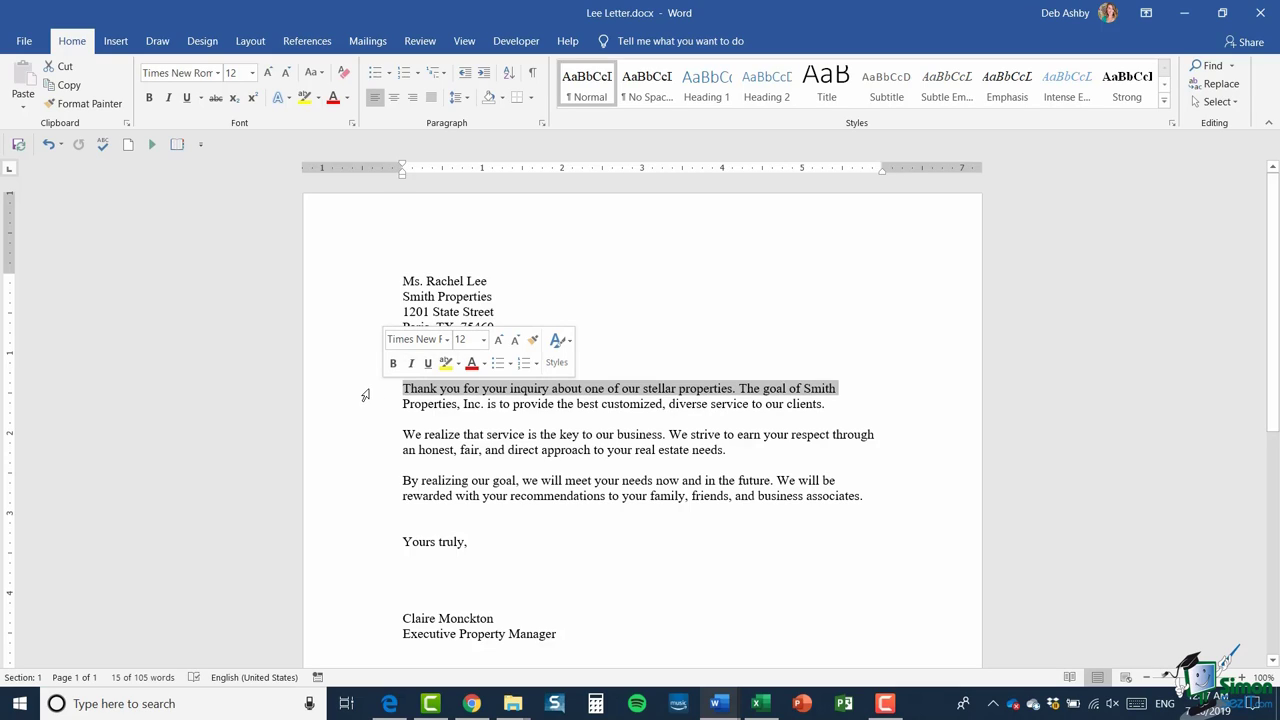
Step: Select lines from the margin, then select 'Thank you' through 'about one' using Shift+click
mouse_move(365, 396)
left_mouse_down()
mouse_move(366, 526)
mouse_move(362, 385)
mouse_move(361, 398)
left_mouse_up()
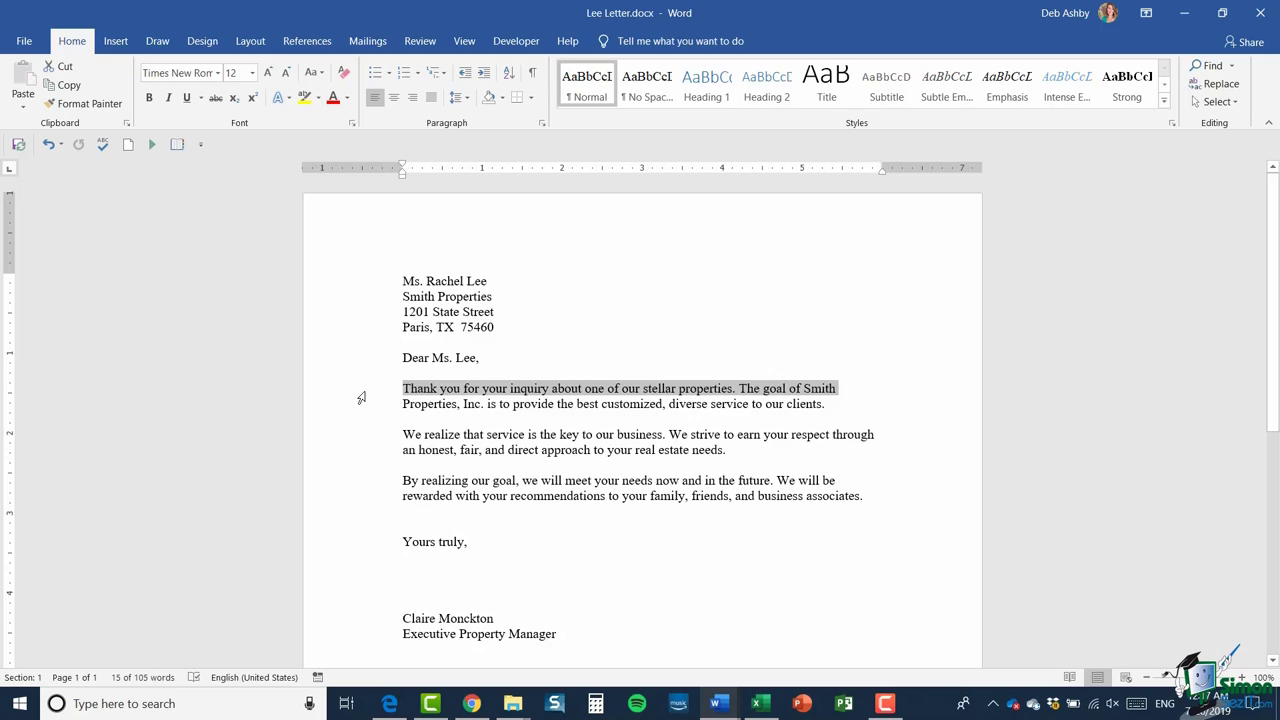
left_click(767, 345)
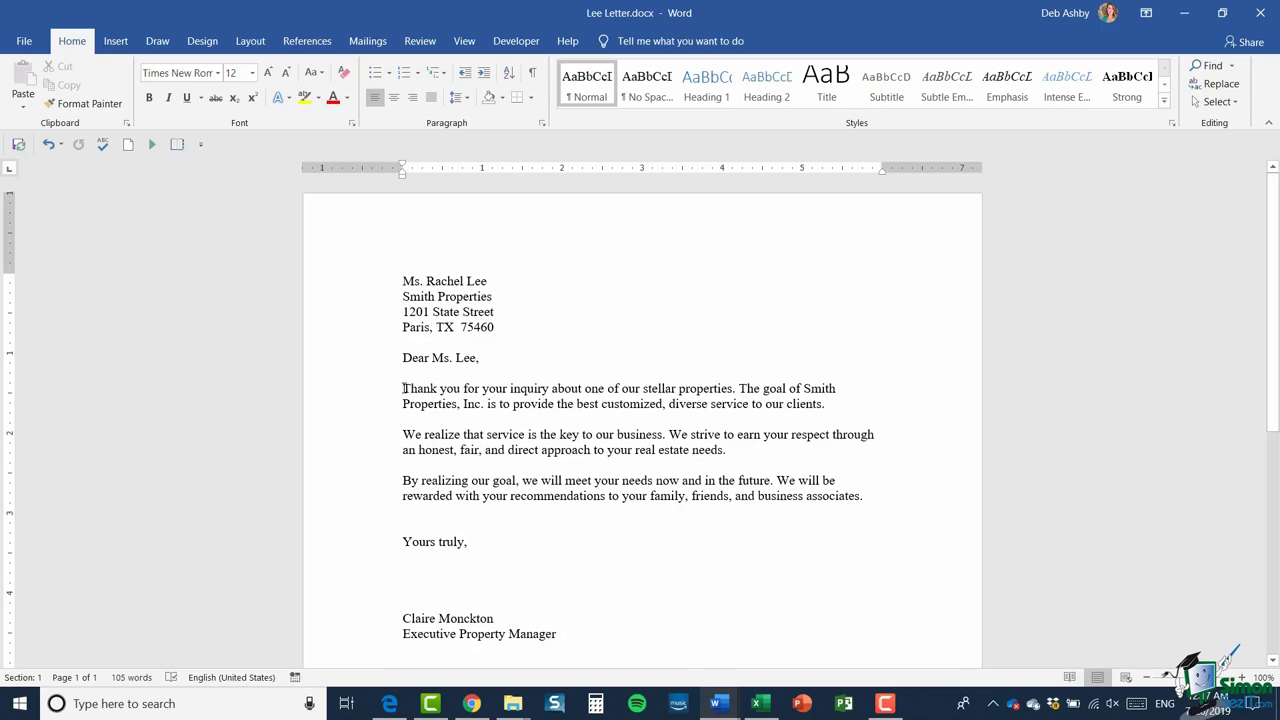
left_click(605, 388, "shift")
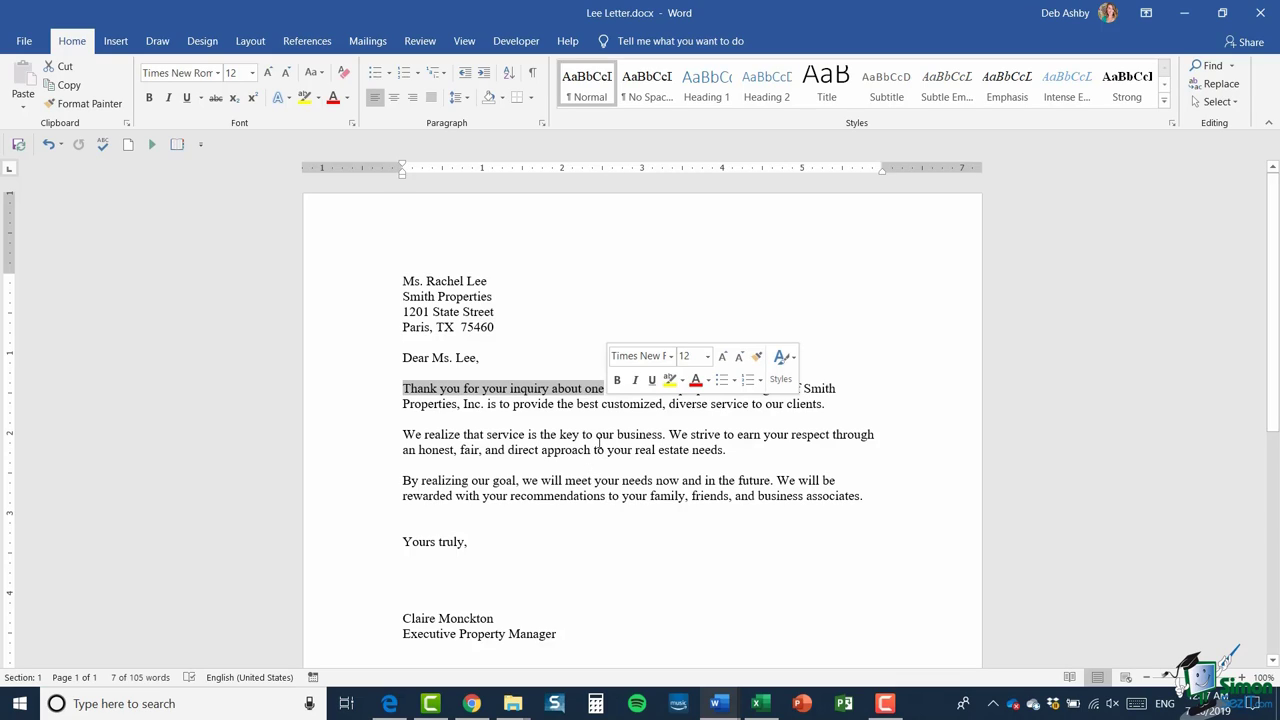
key("shift+Right")
key("shift+Right")
key("shift+Right")
key("shift+Right")
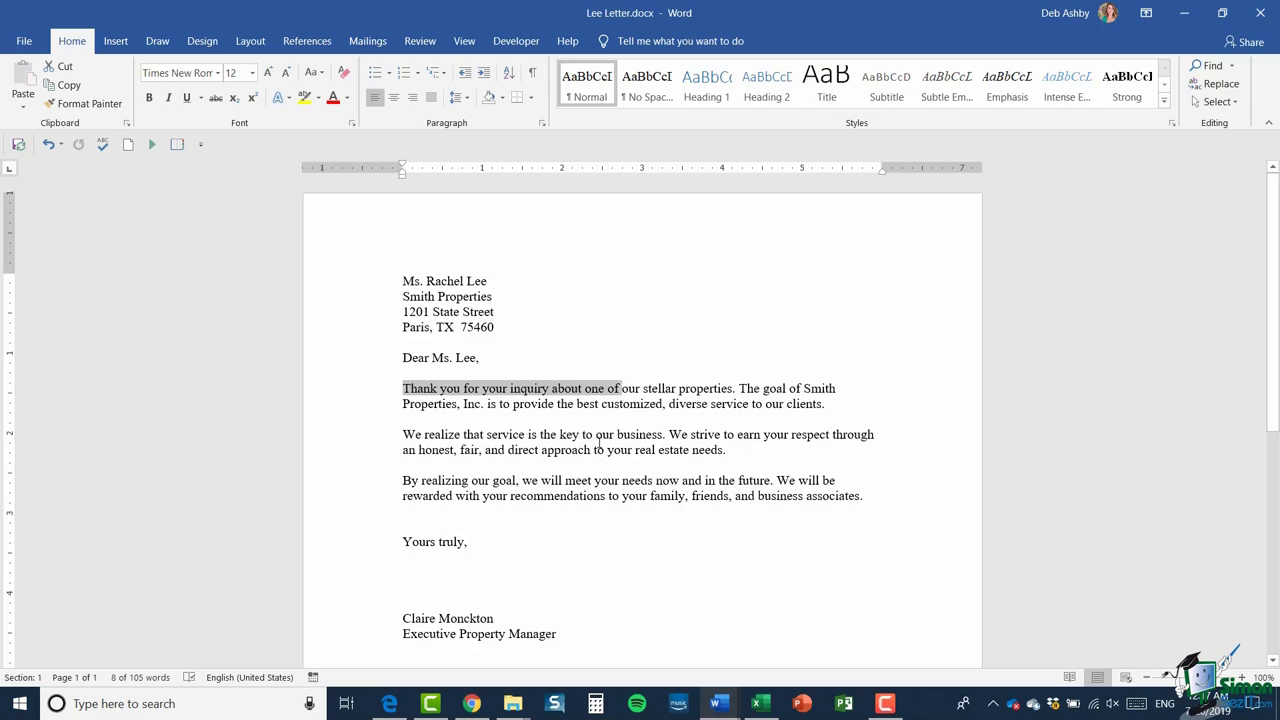
key("shift+Right")
key("shift+Right")
key("shift+Right")
key("shift+Right")
key("shift+Right")
key("shift+Right")
key("shift+Right")
key("shift+Right")
key("shift+Right")
key("shift+Right")
key("shift+Right")
key("shift+Right")
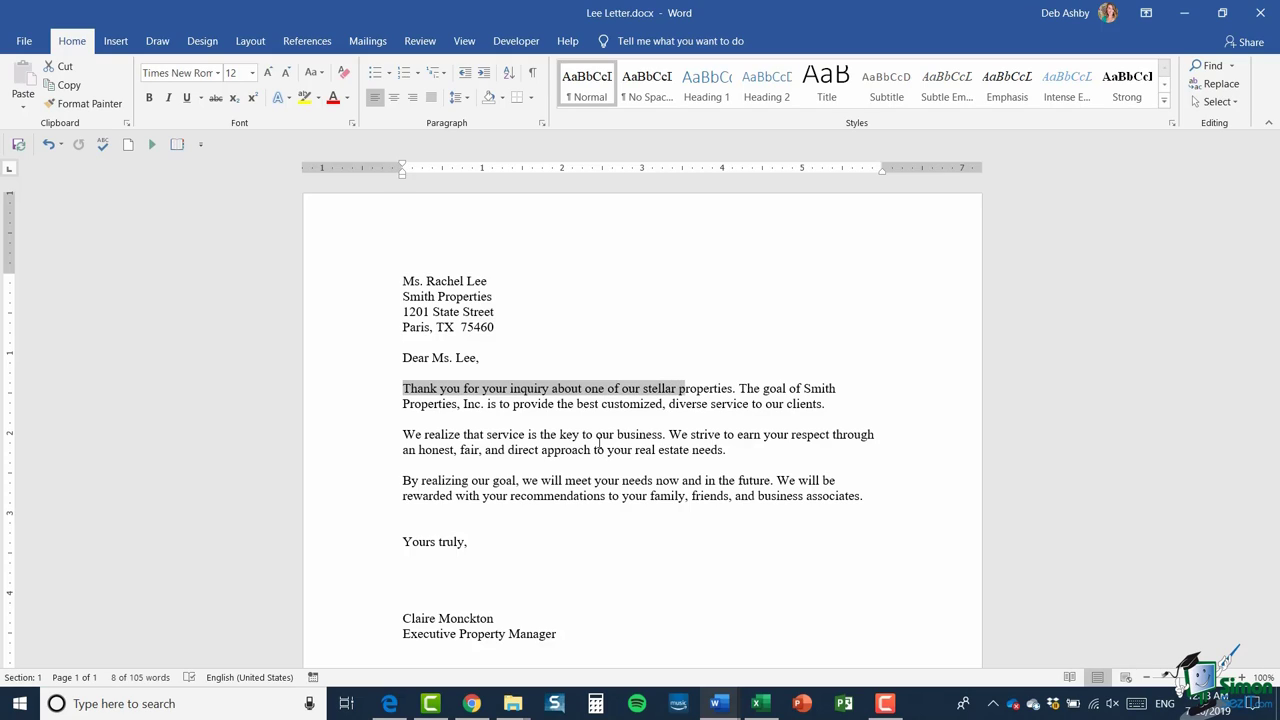
key("shift+Right")
key("shift+Right")
key("shift+Right")
key("shift+Right")
key("shift+Right")
key("shift+Right")
key("shift+Right")
key("shift+Right")
key("shift+Right")
key("shift+Right")
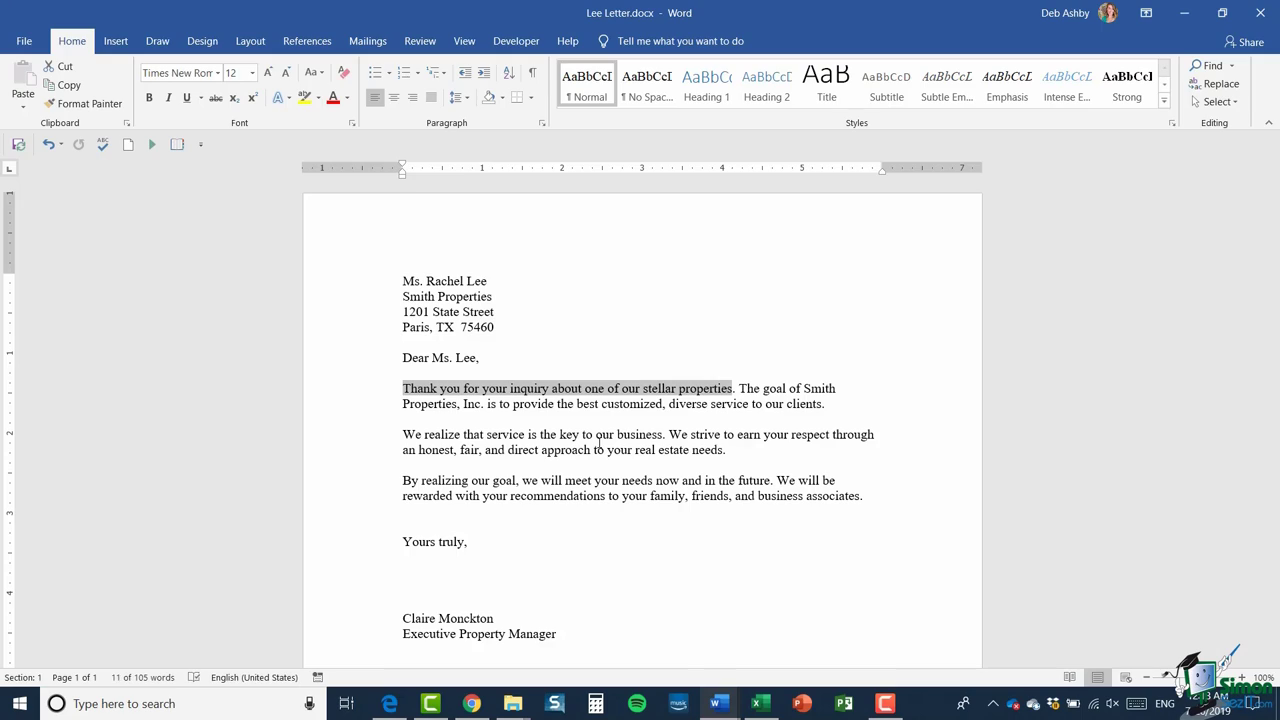
key("shift+Right")
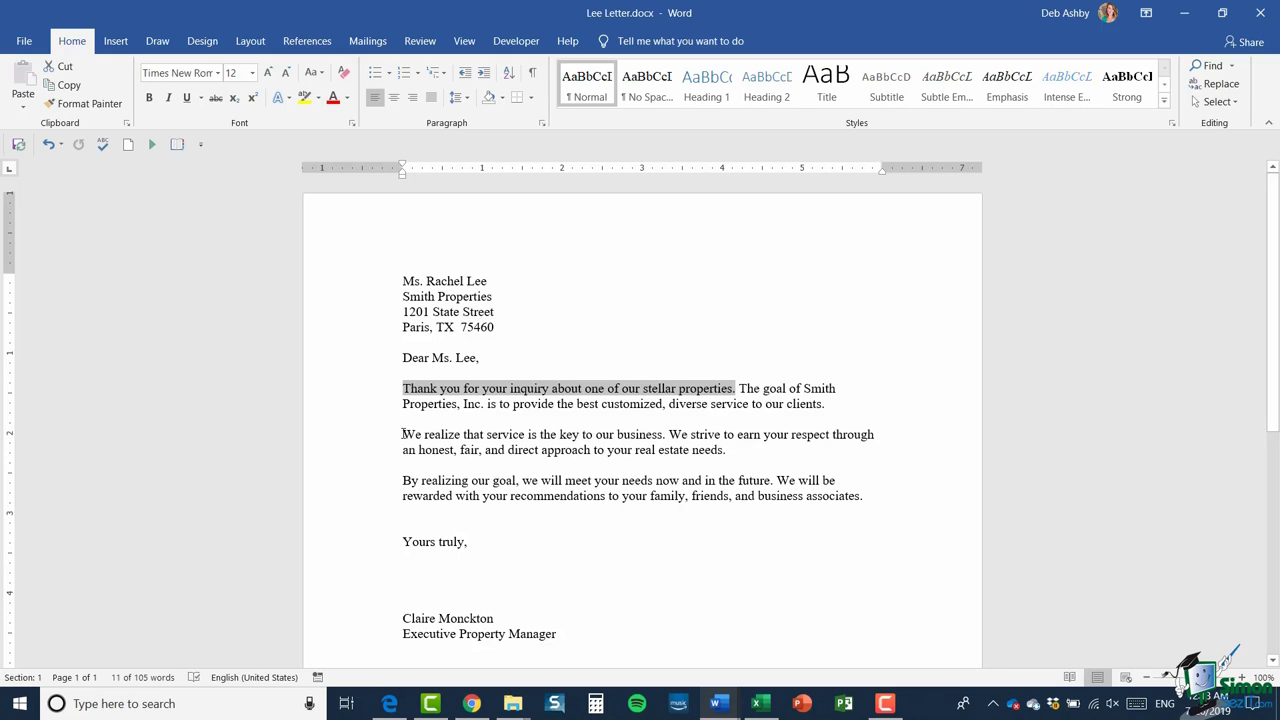
left_click_drag(402, 434, 666, 434)
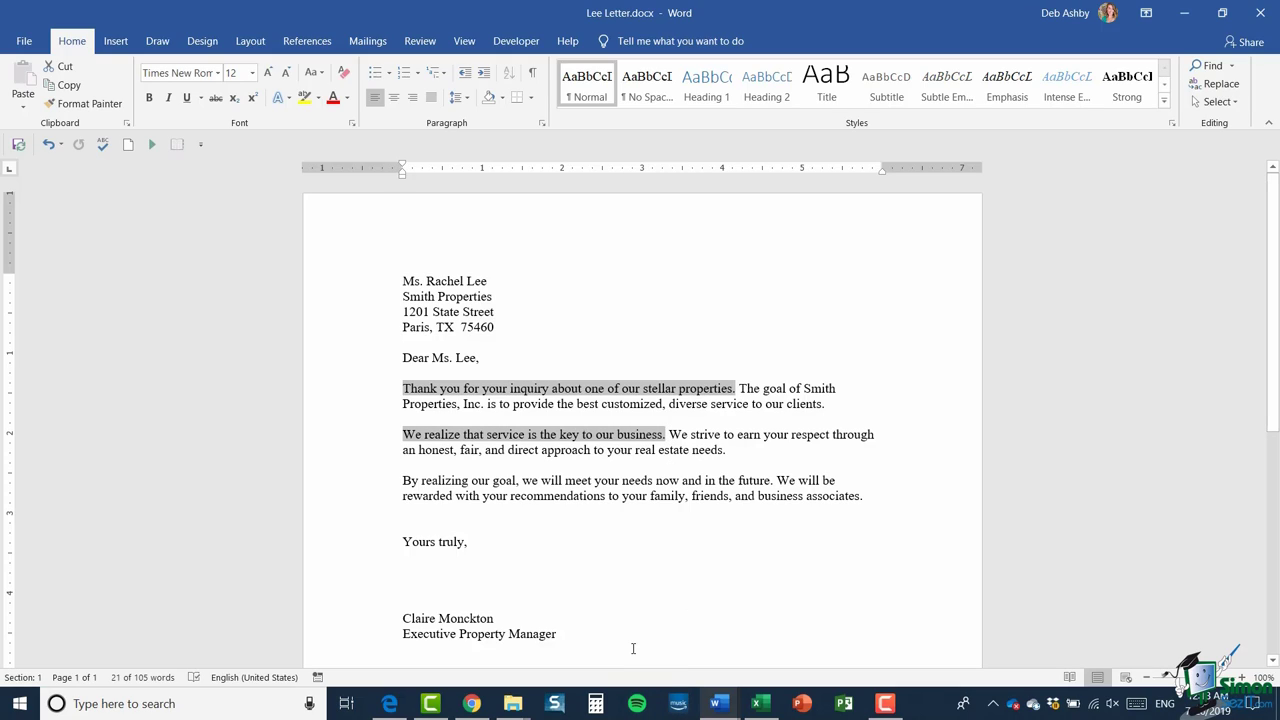
left_click_drag(403, 480, 775, 478)
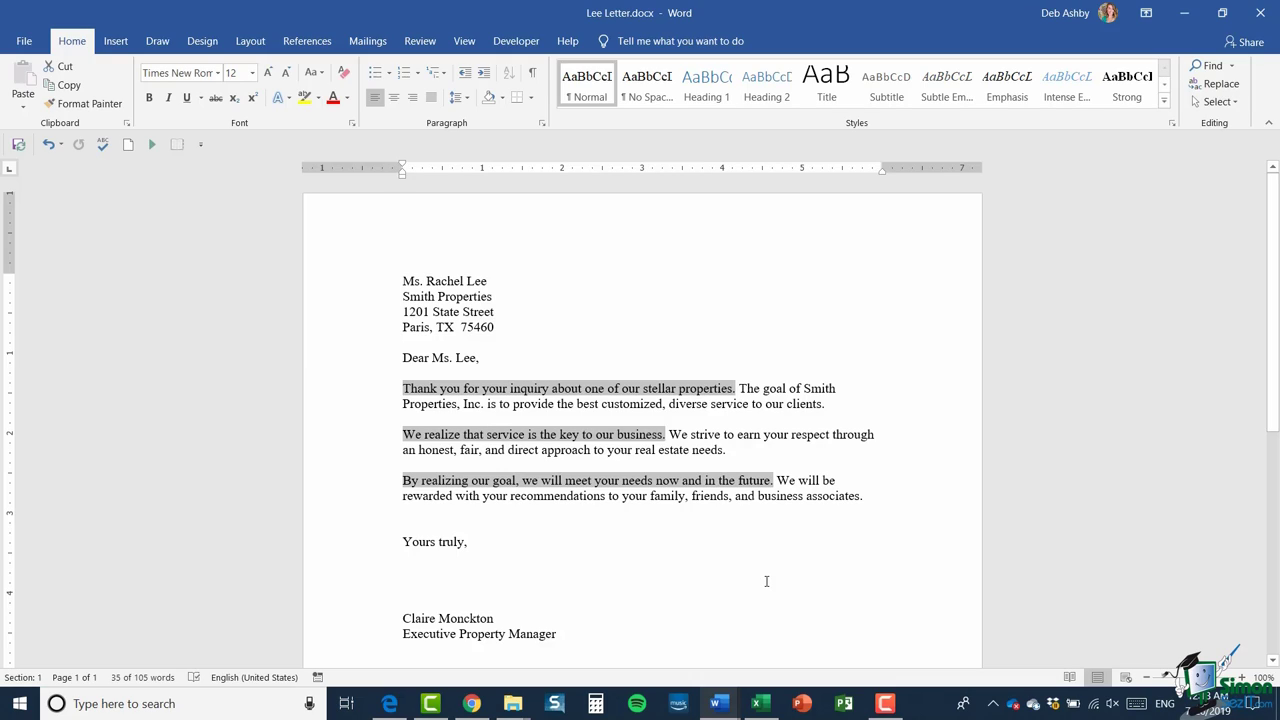
left_click(767, 582)
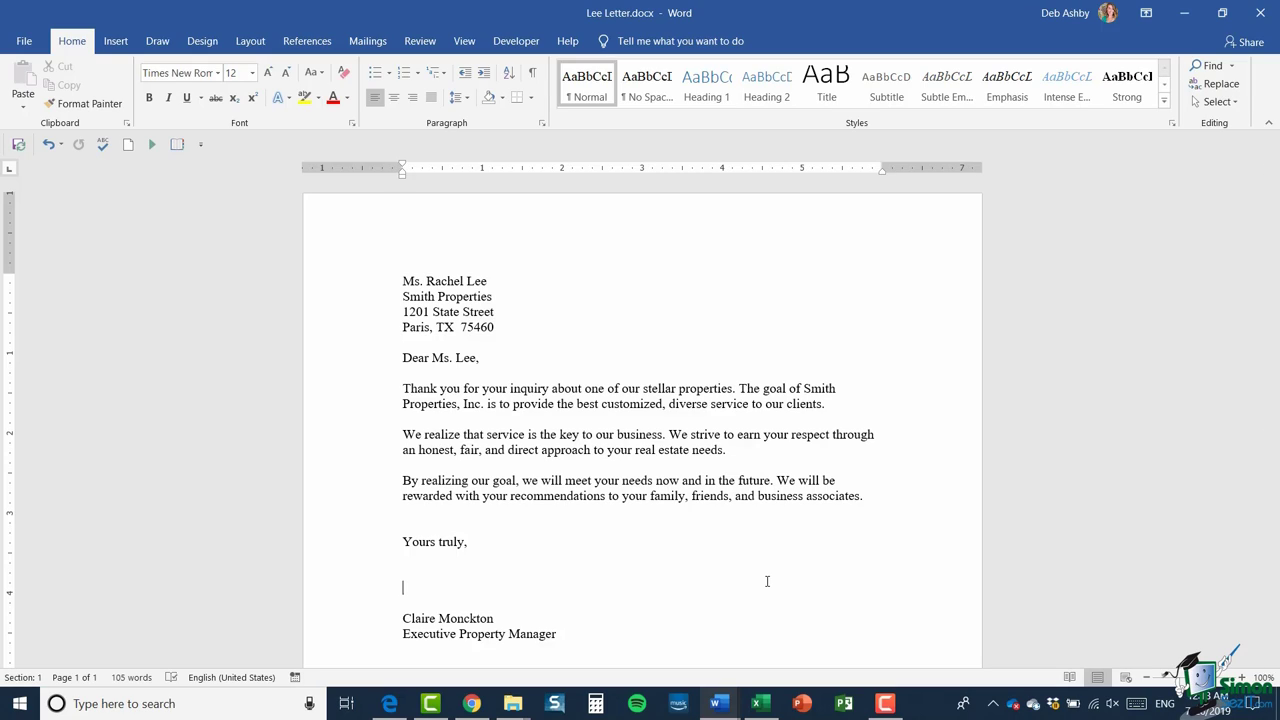
Step: Select the whole letter with Ctrl+A, then again with Home > Select > Select All
key("ctrl+a")
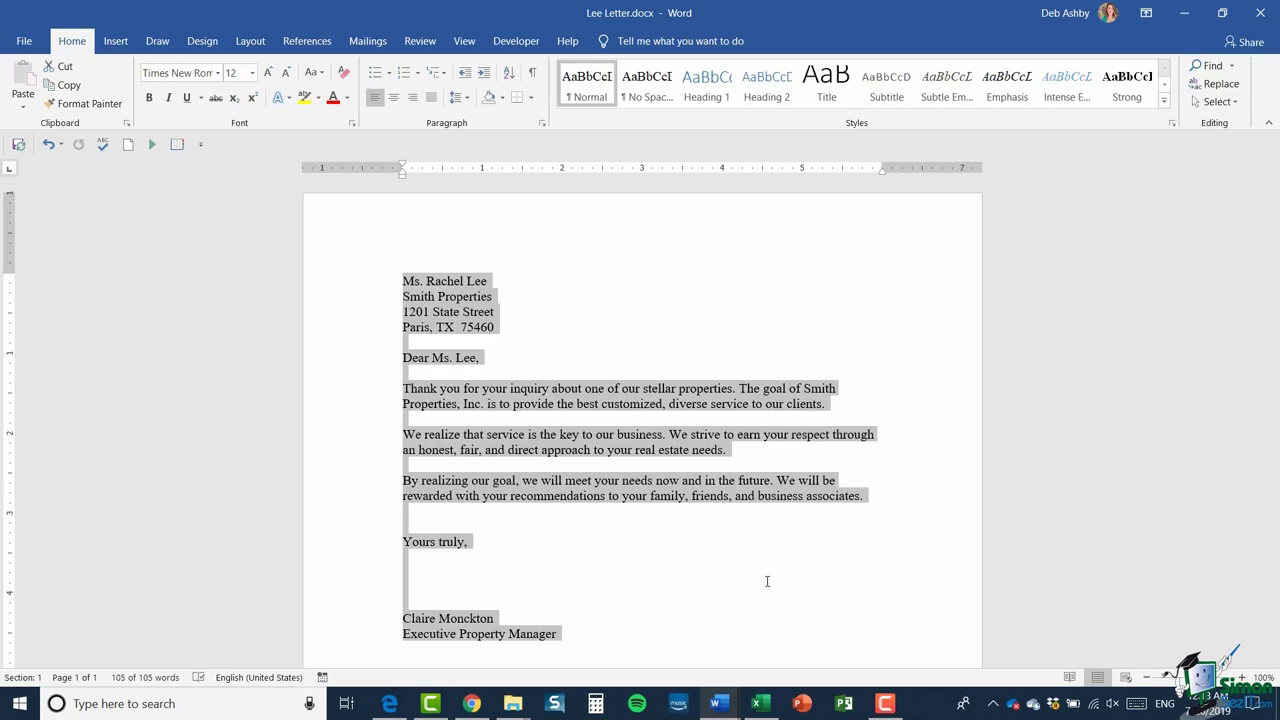
left_click(737, 317)
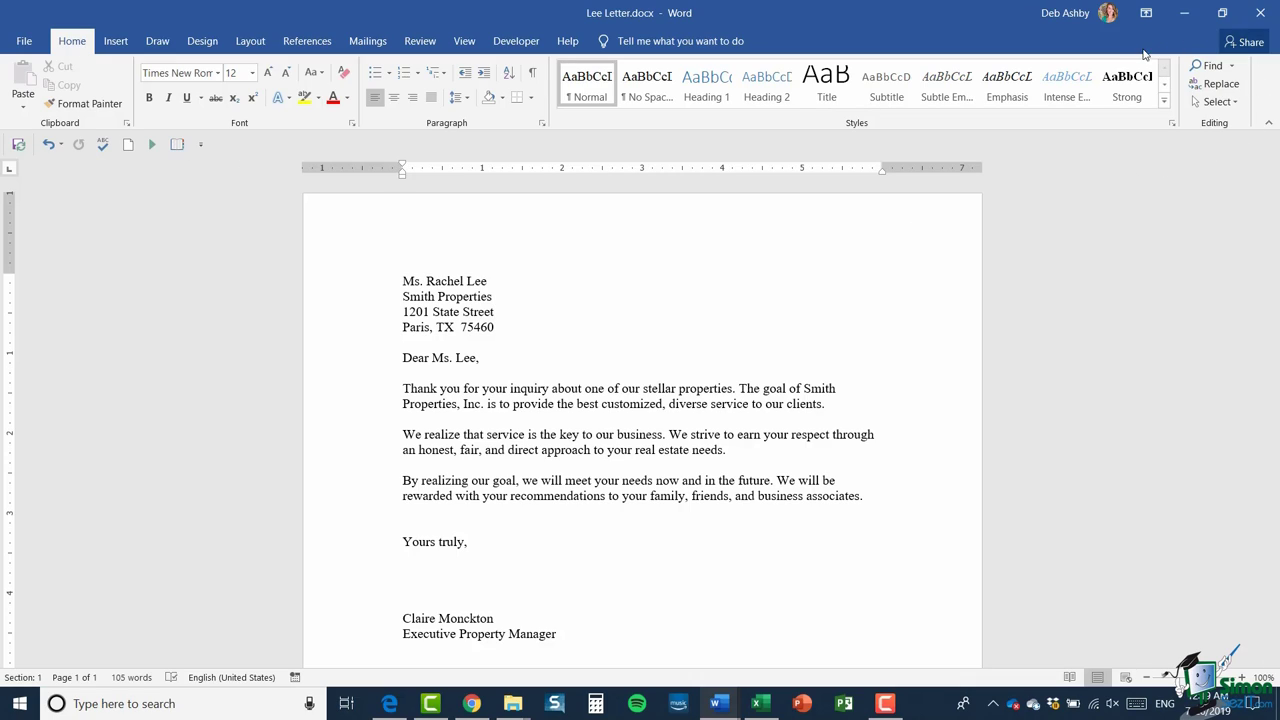
left_click(1236, 104)
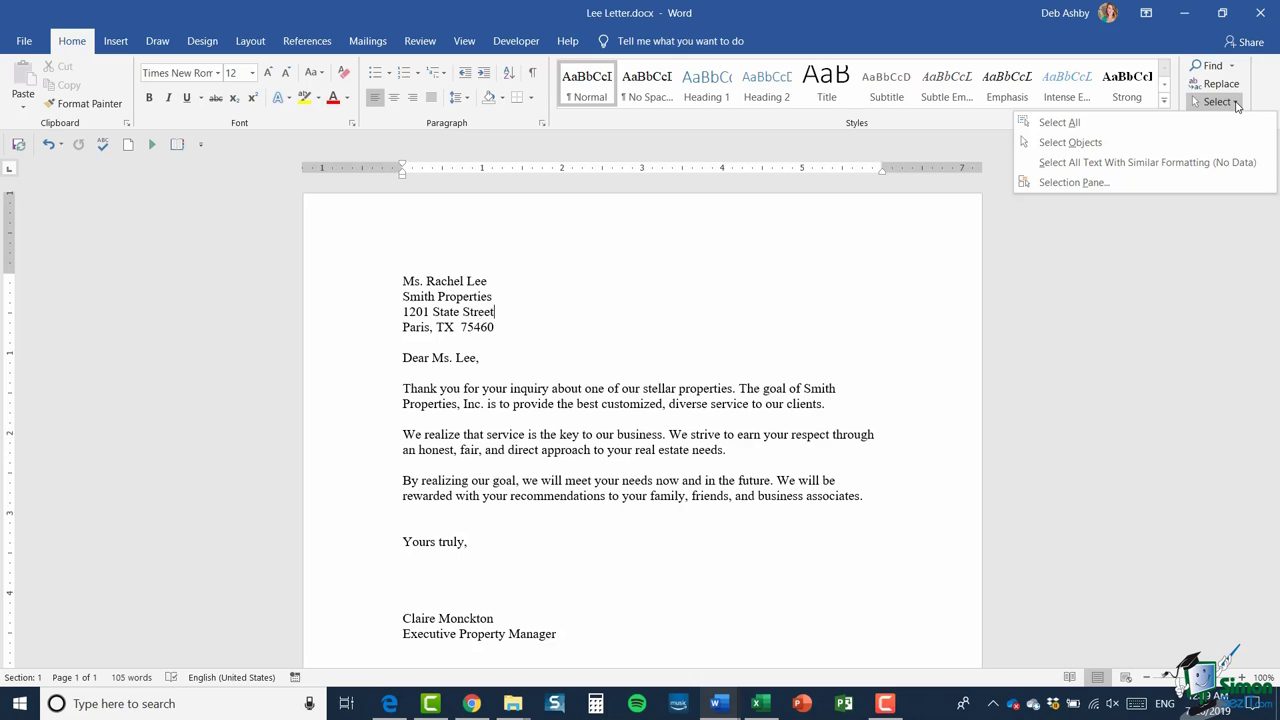
left_click(1062, 125)
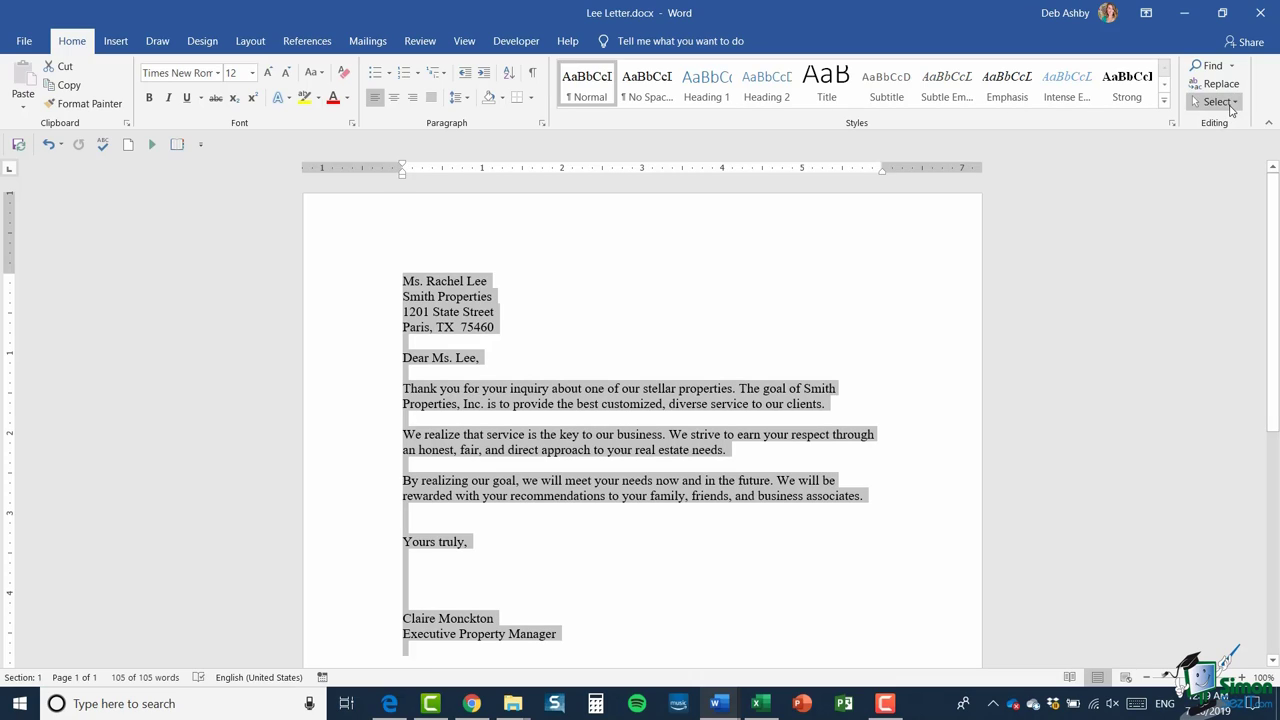
left_click(1231, 104)
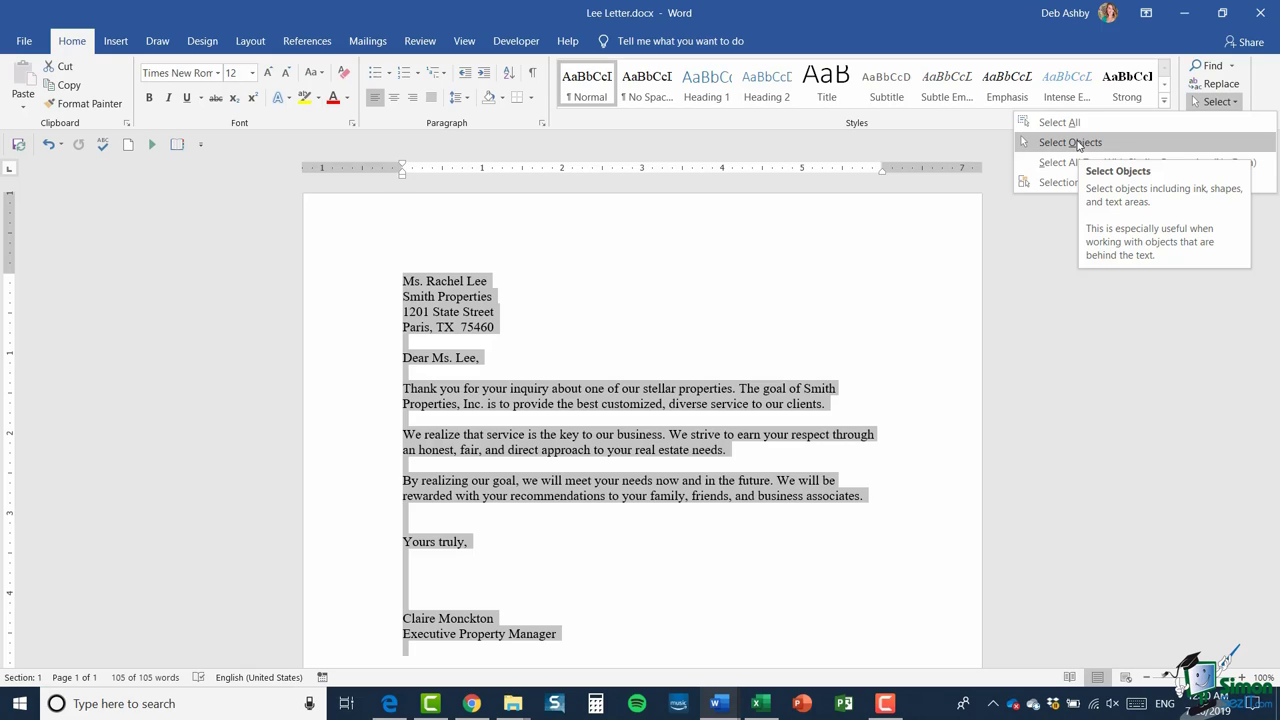
left_click(1047, 300)
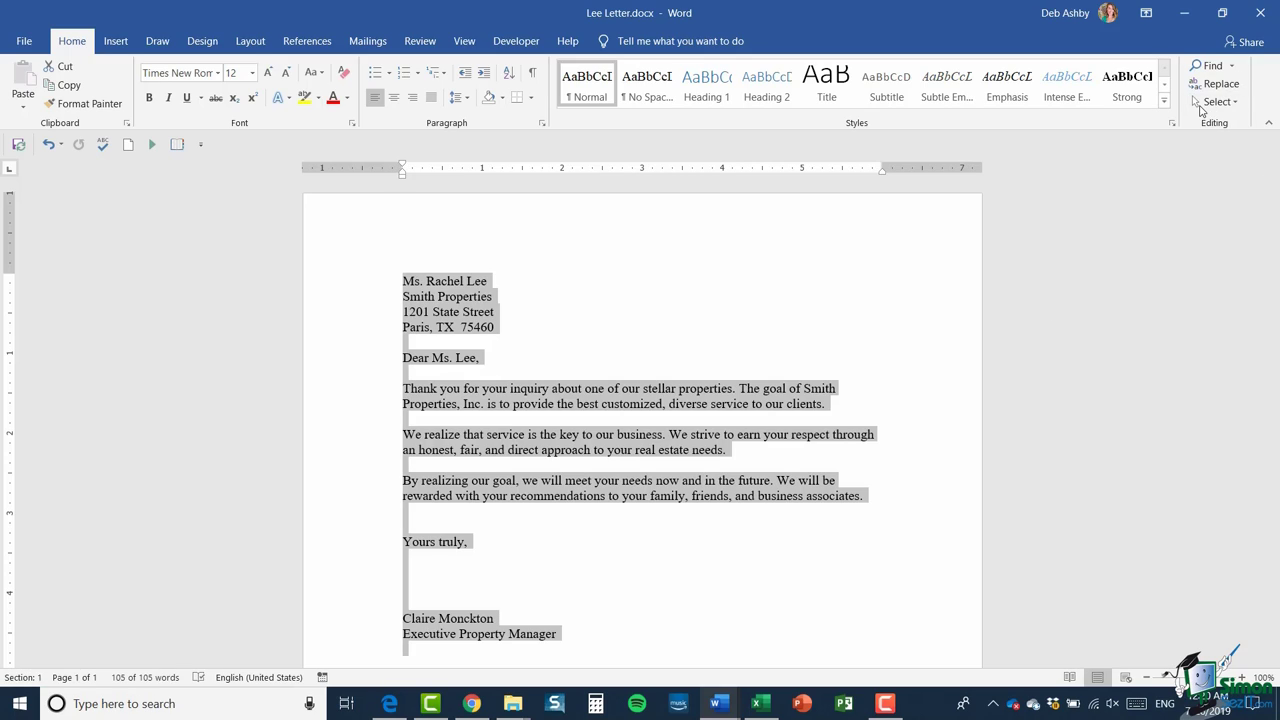
left_click(884, 285)
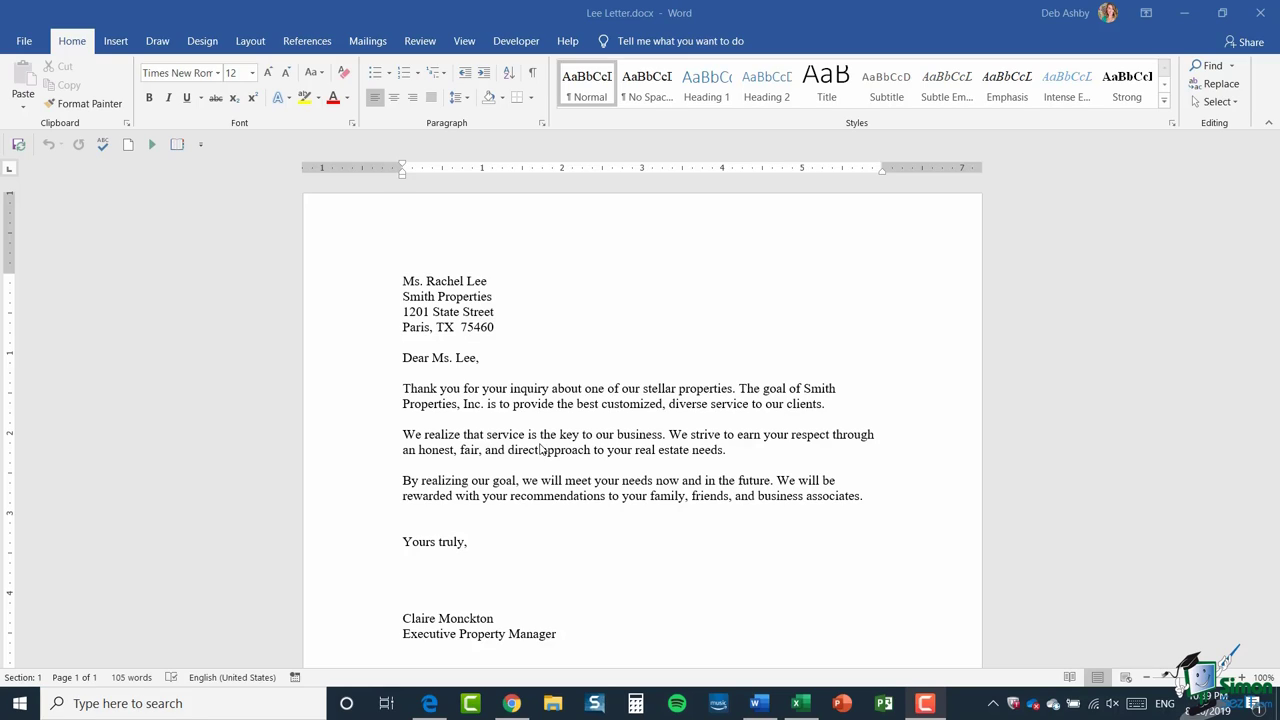
Step: Drag from 'Thank' to 'stellar properties' to select the opening sentence
left_click(405, 390)
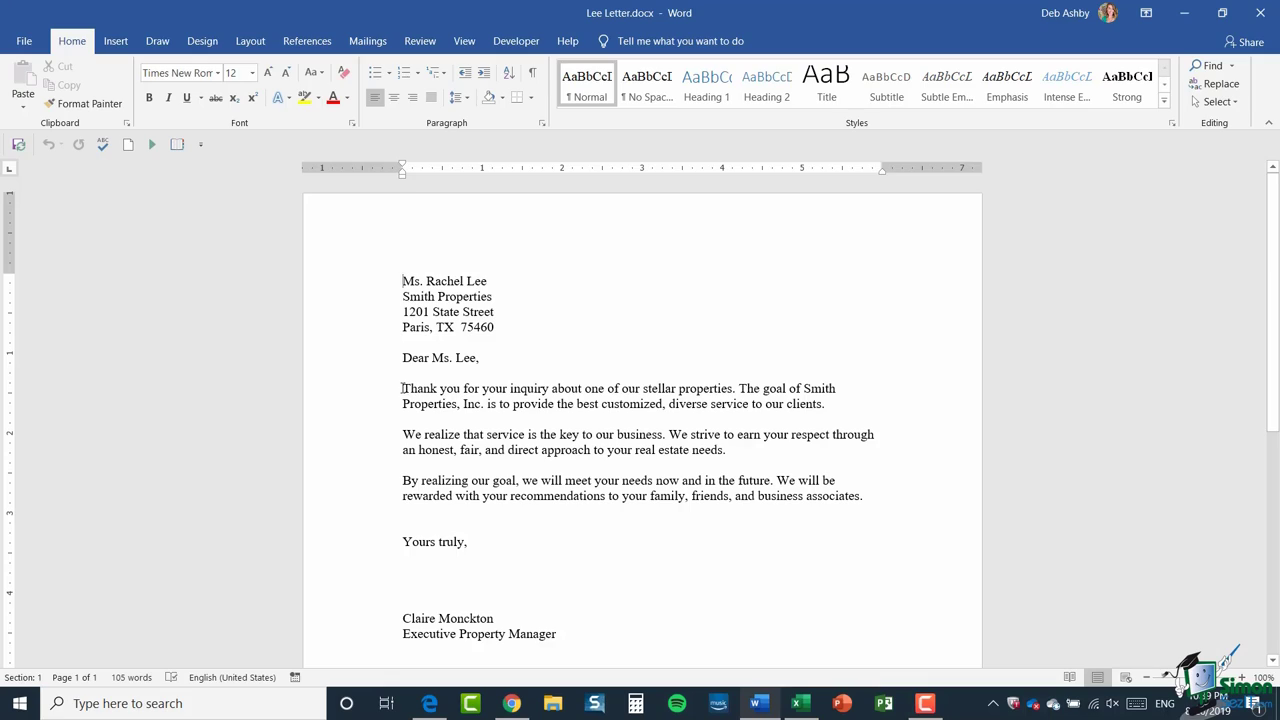
left_click_drag(403, 389, 718, 387)
key("ctrl+c")
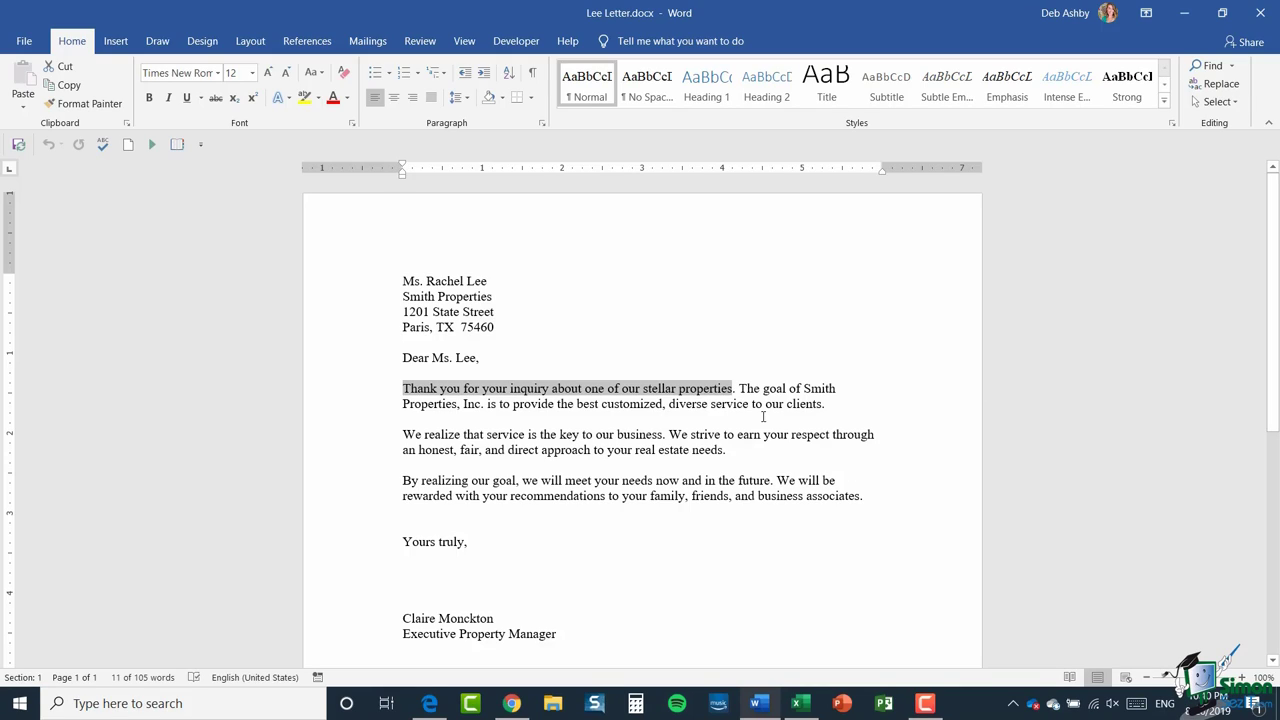
right_click(688, 395)
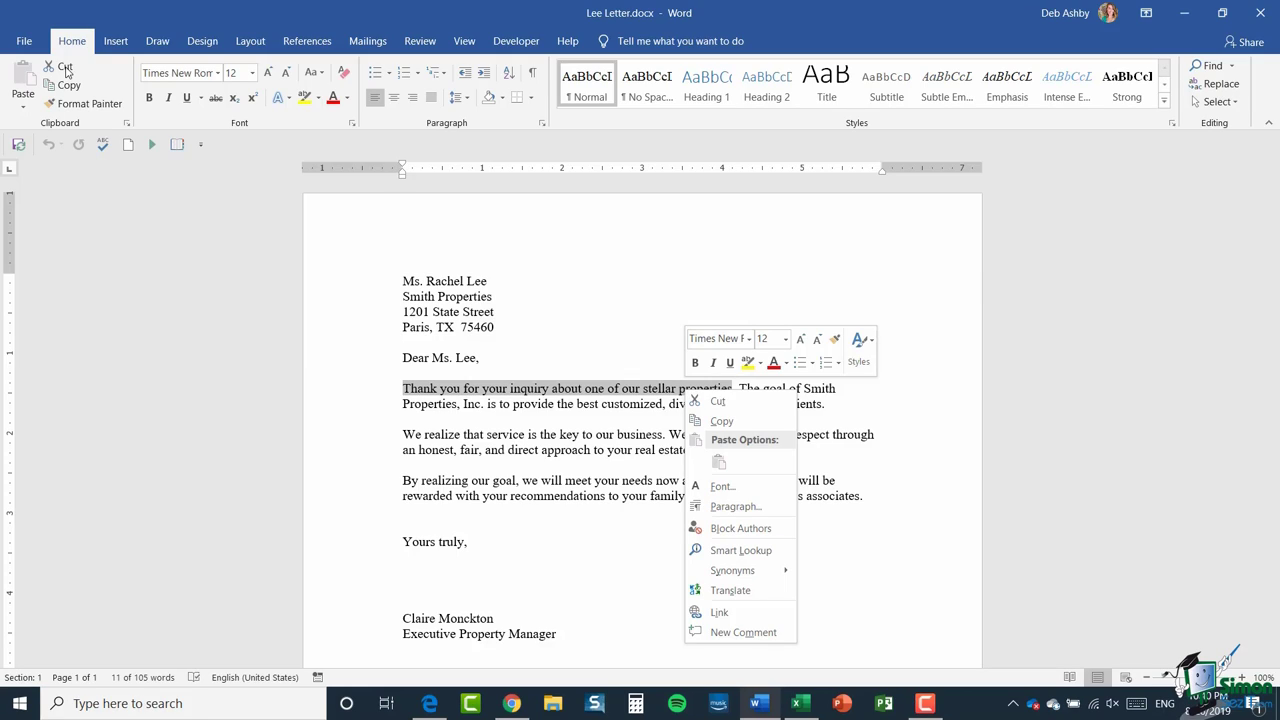
key("Escape")
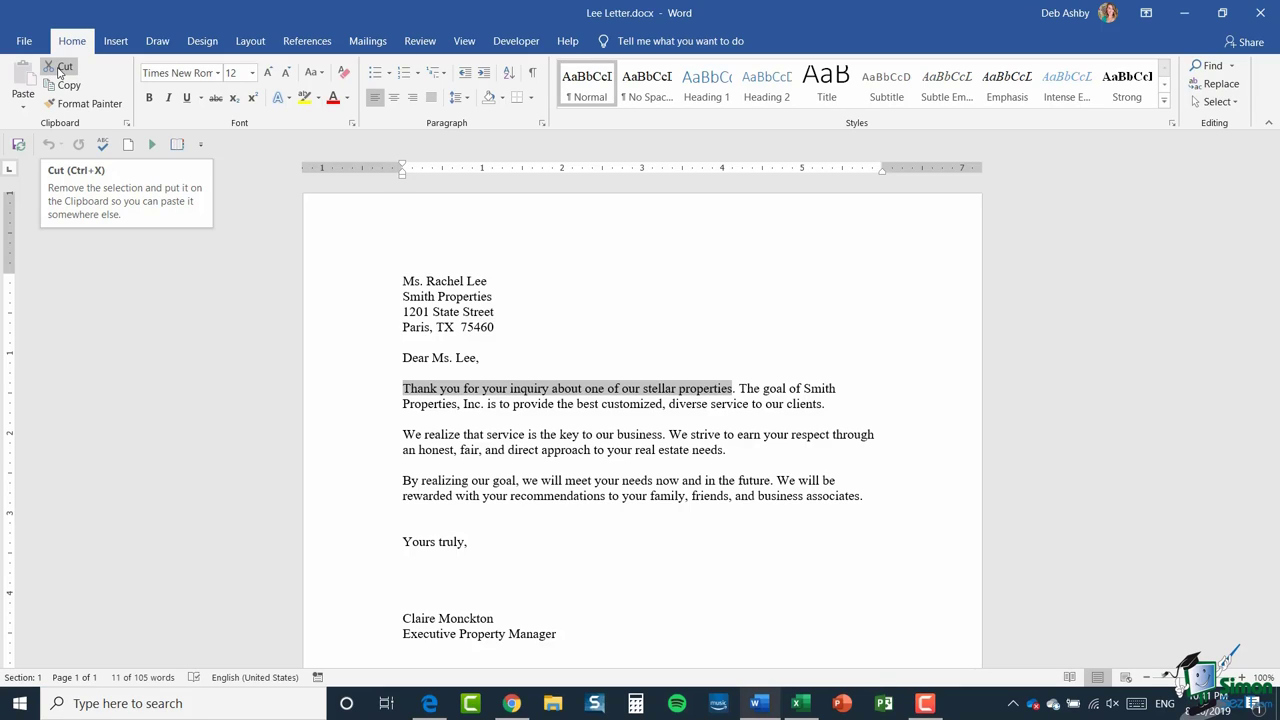
Step: Cut the opening sentence and add a new line after 'Executive Property Manager'
left_click(58, 68)
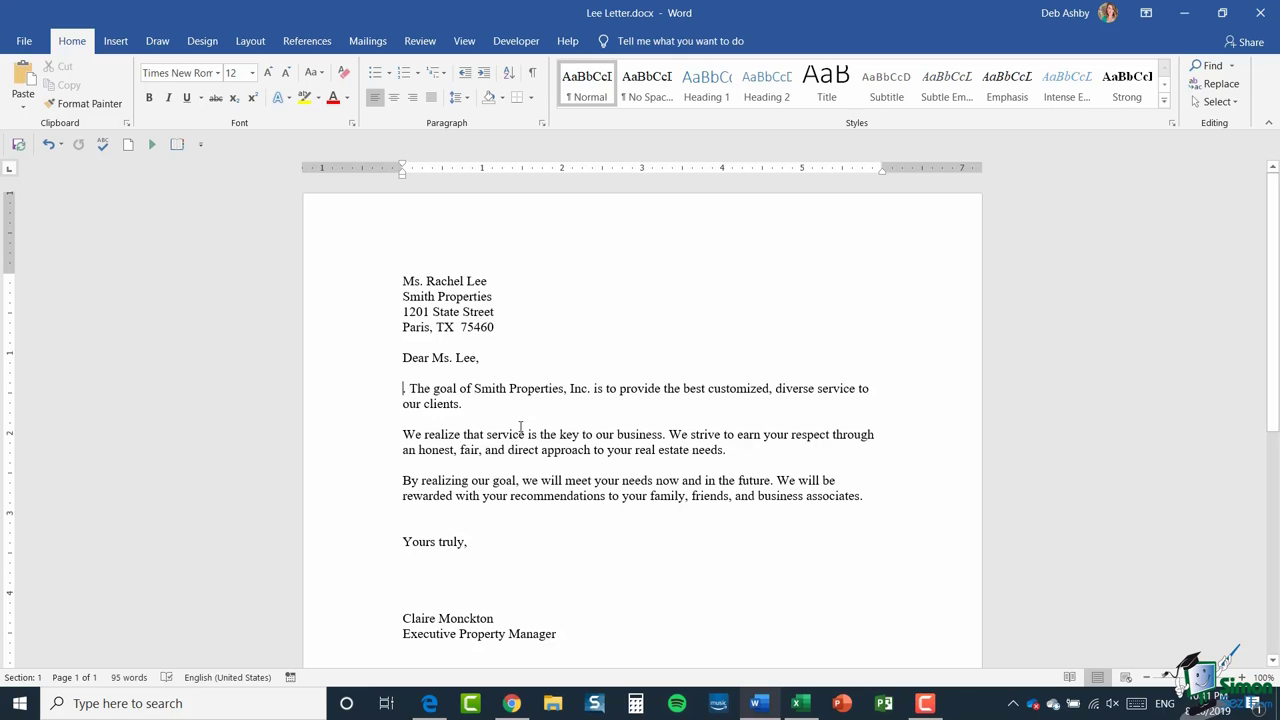
scroll(520, 428, "down", 5)
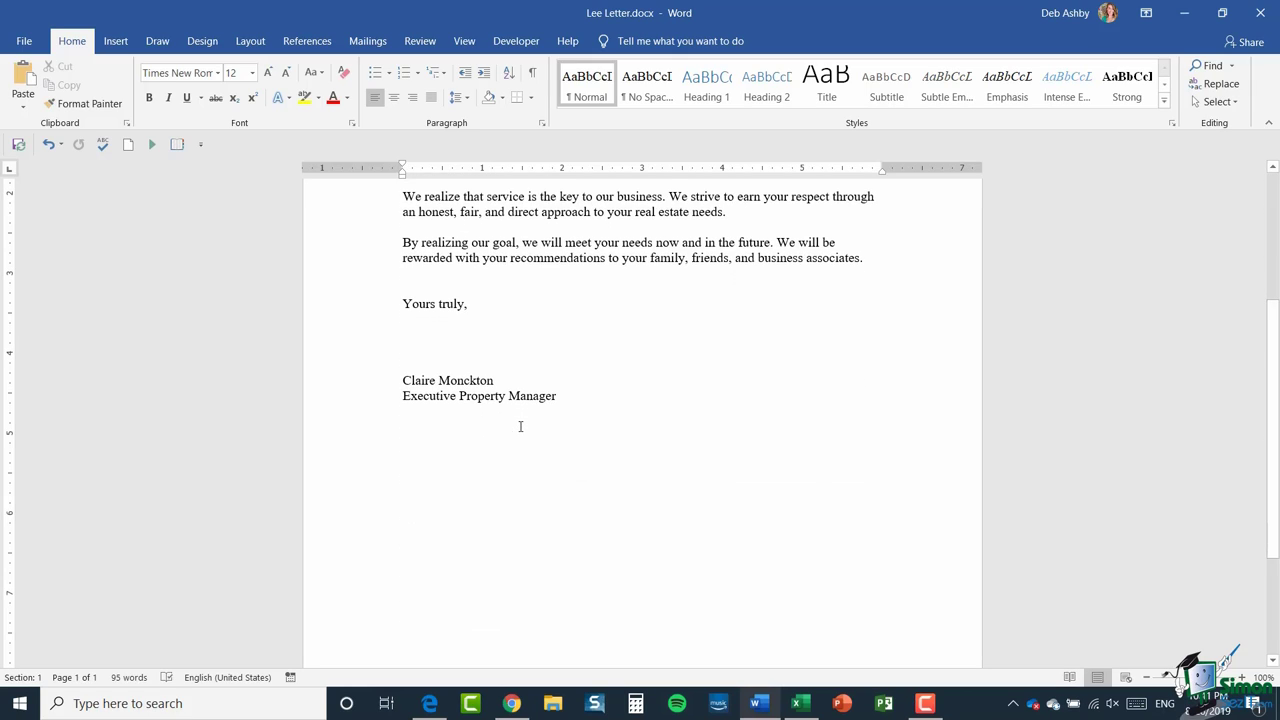
left_click(631, 409)
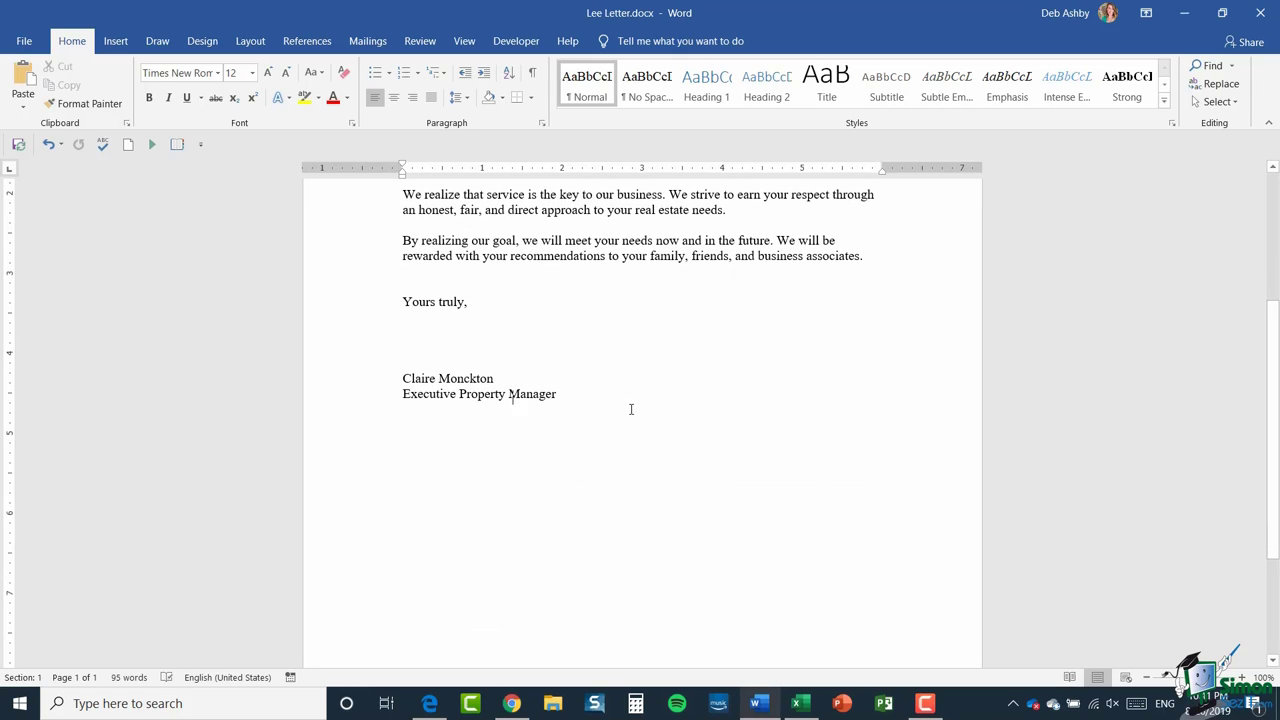
key("Return")
key("Return")
key("Return")
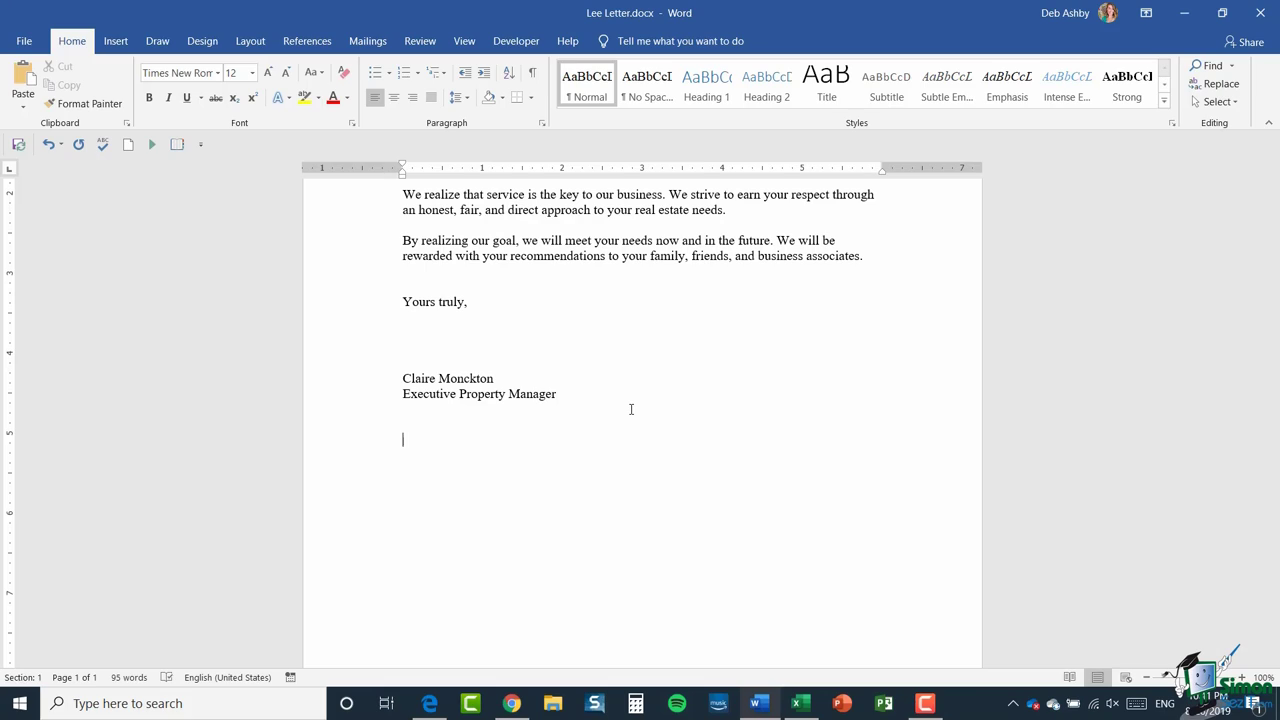
Step: Paste the cut sentence as plain text below the signature
right_click(414, 443)
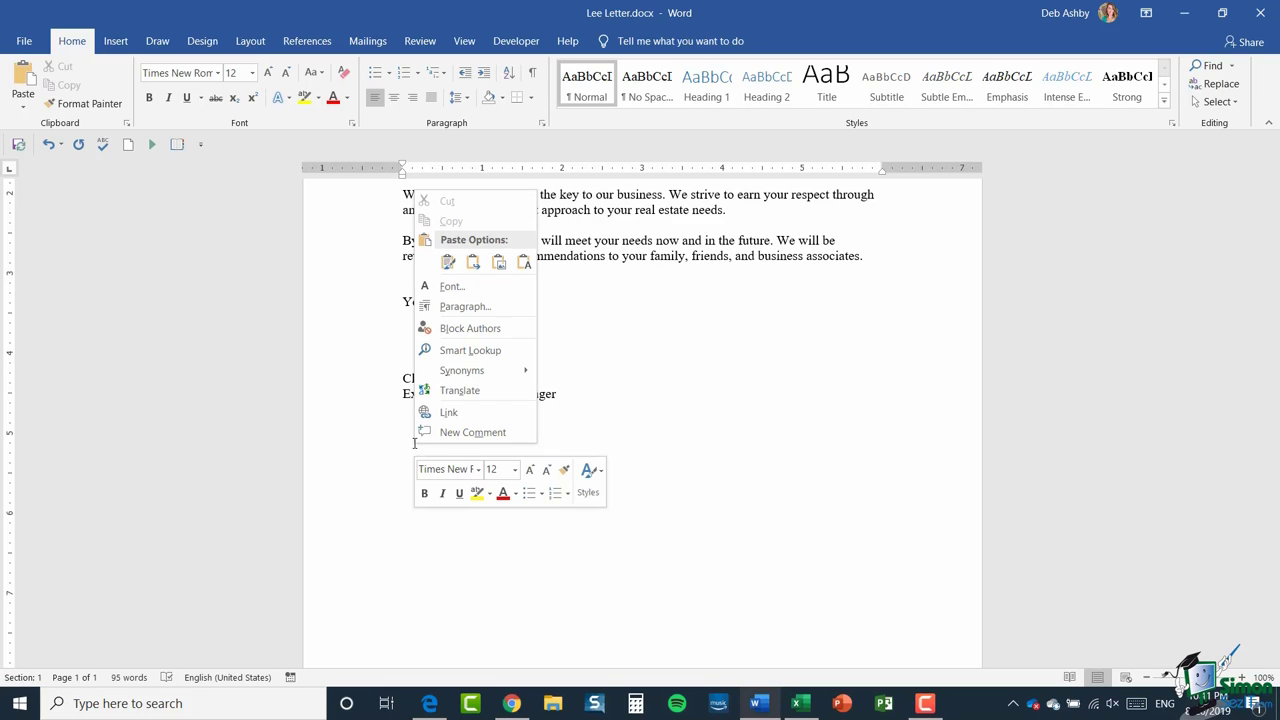
left_click(524, 262)
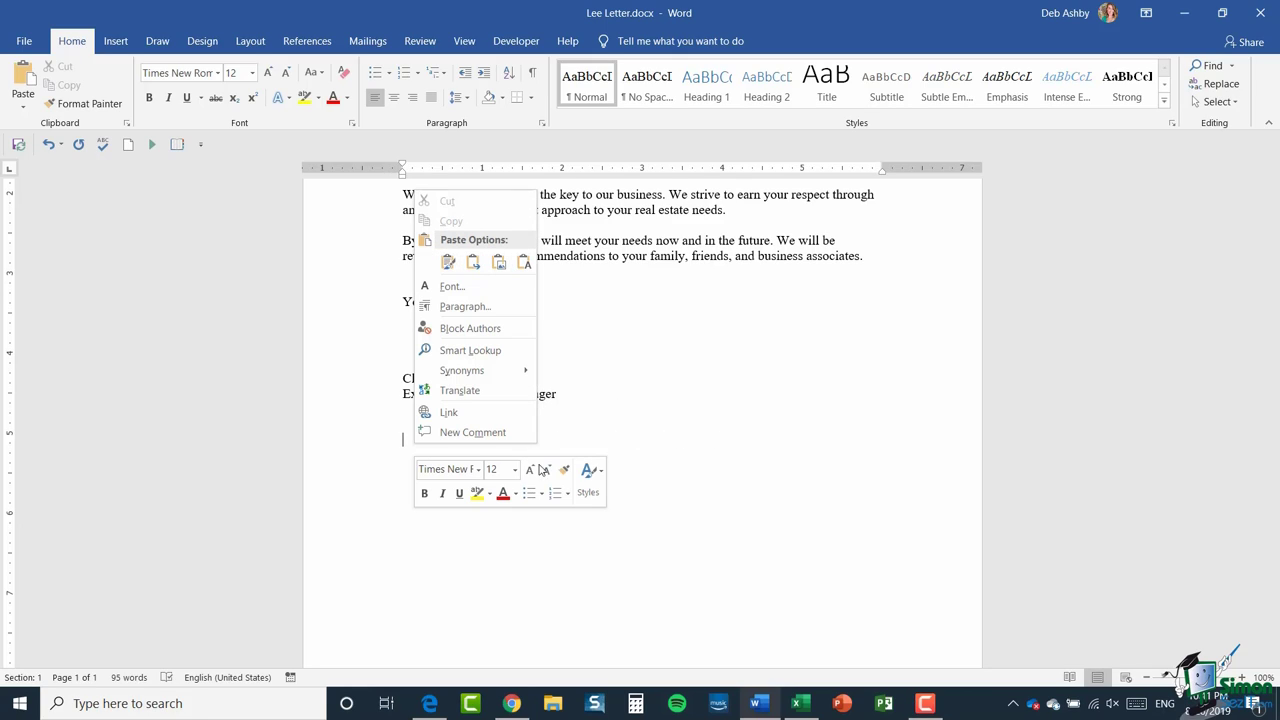
left_click(447, 445)
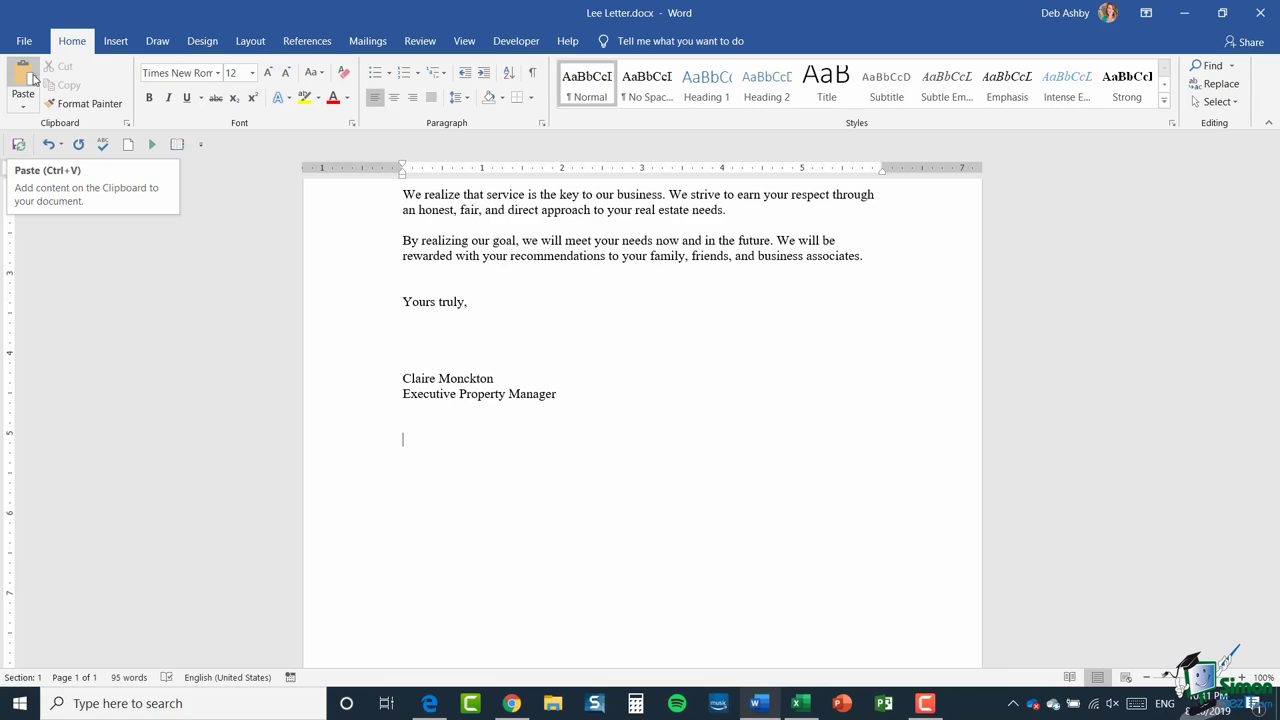
Step: Put the caret on the empty line below the signature and show the Paste dropdown
left_click(415, 445)
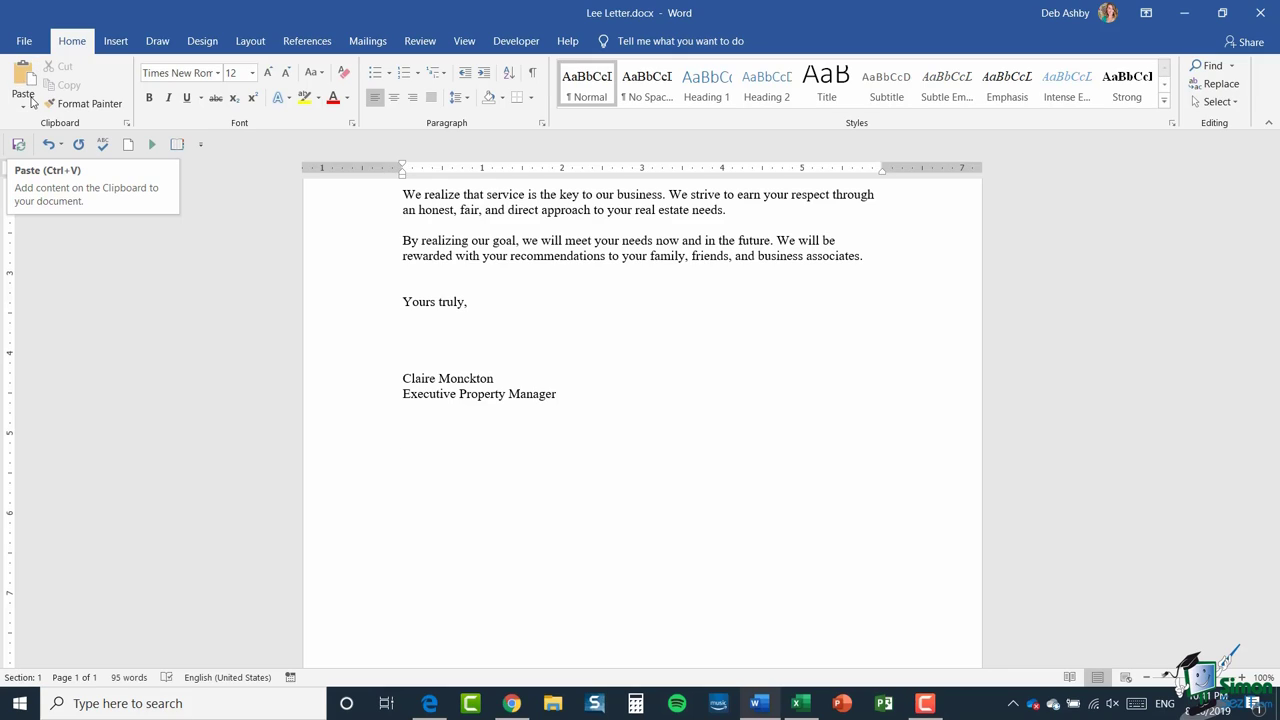
left_click(22, 106)
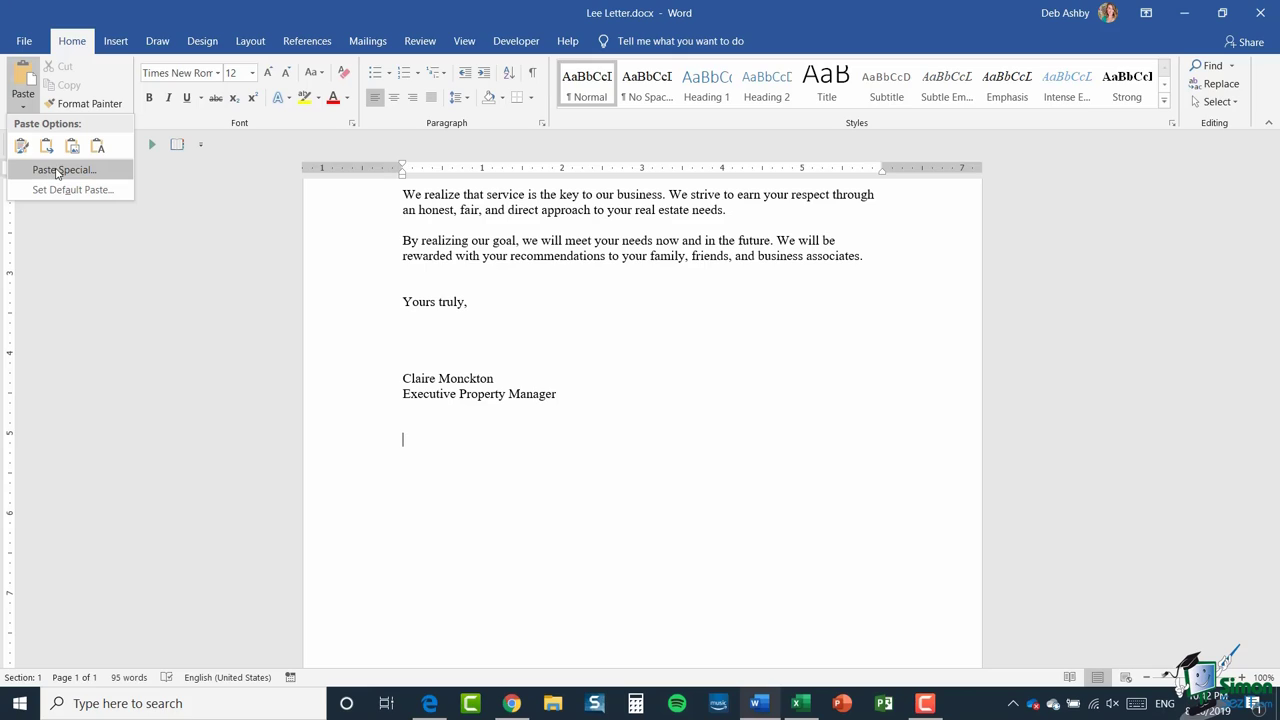
Step: Paste the cut sentence below the signature, then undo that paste
left_click(57, 171)
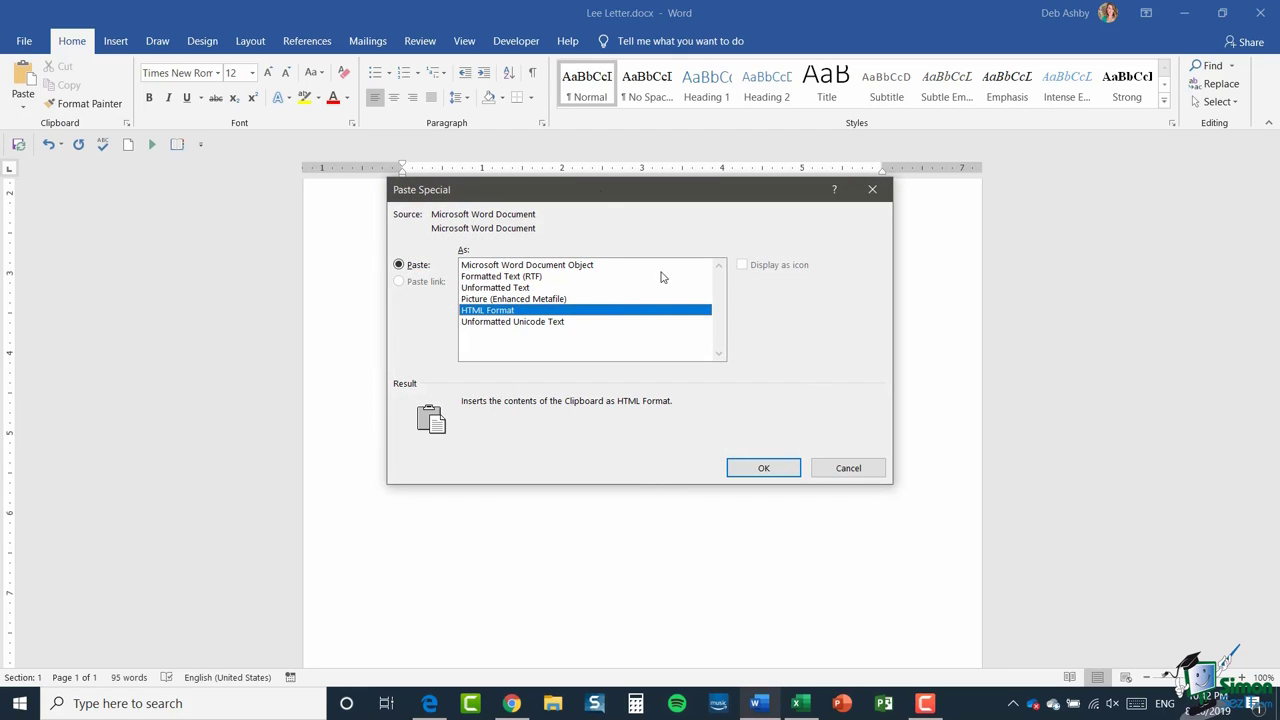
left_click(845, 468)
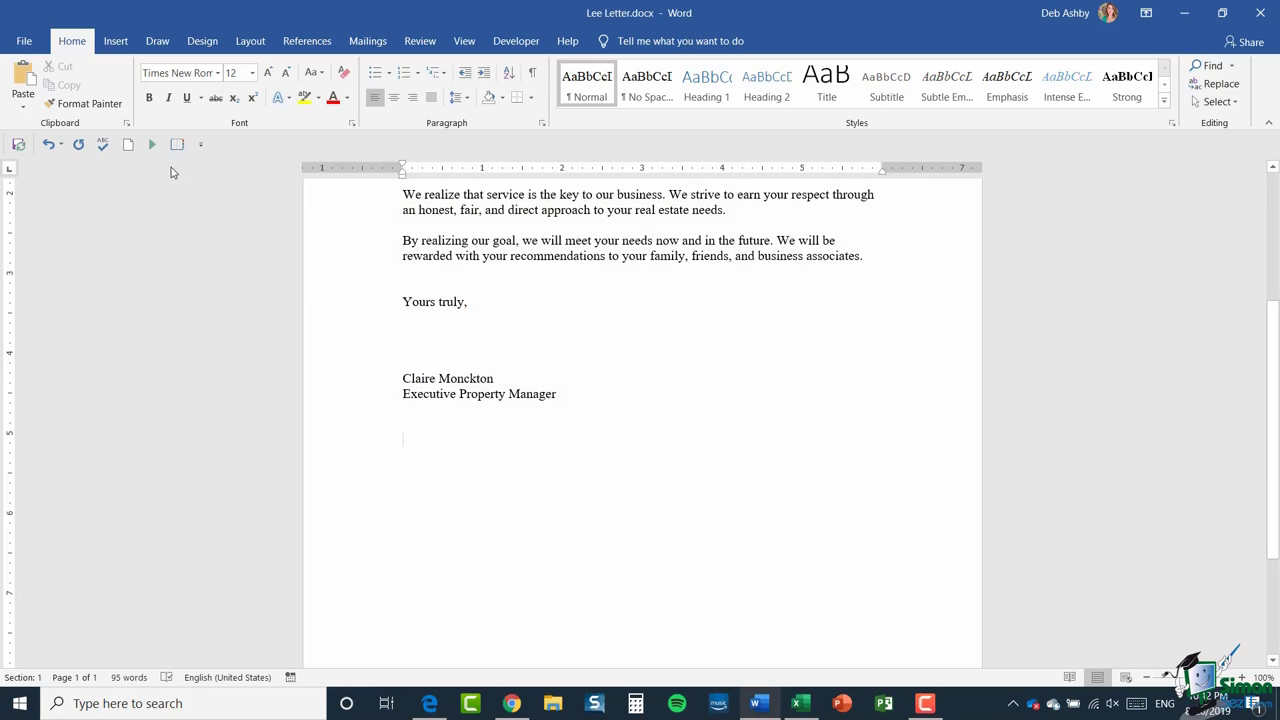
left_click(23, 78)
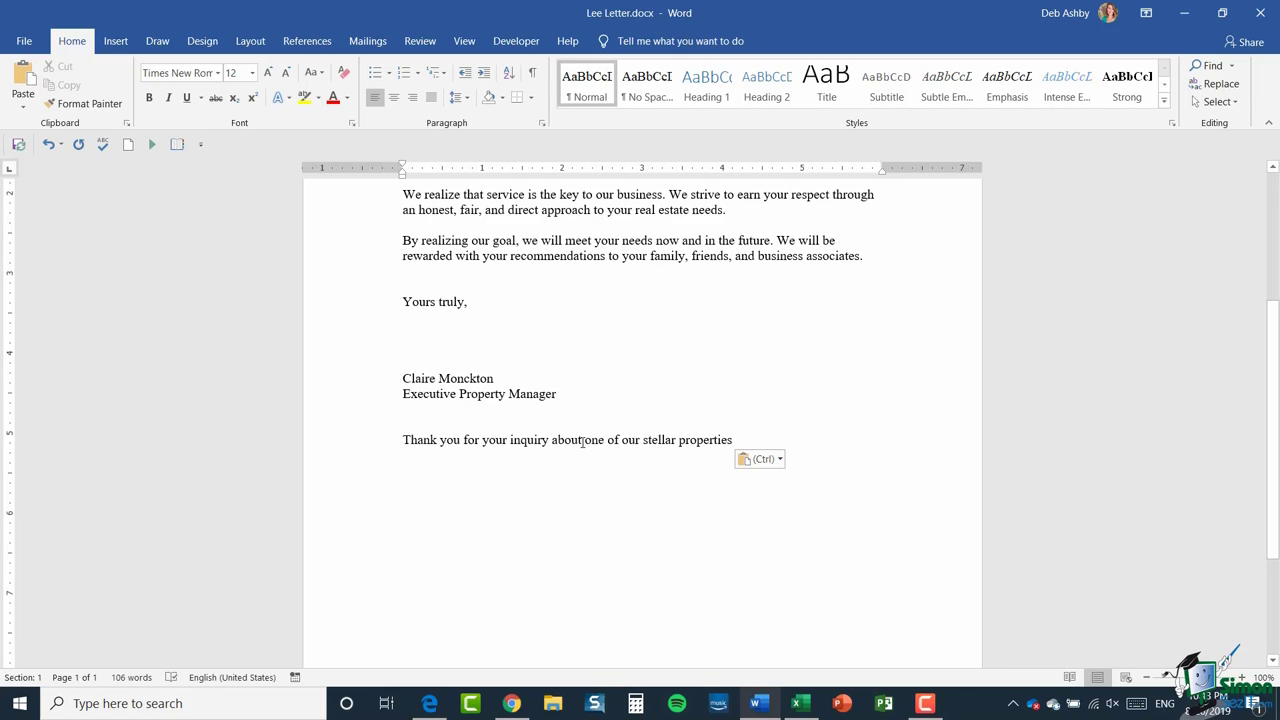
scroll(643, 486, "up", 4)
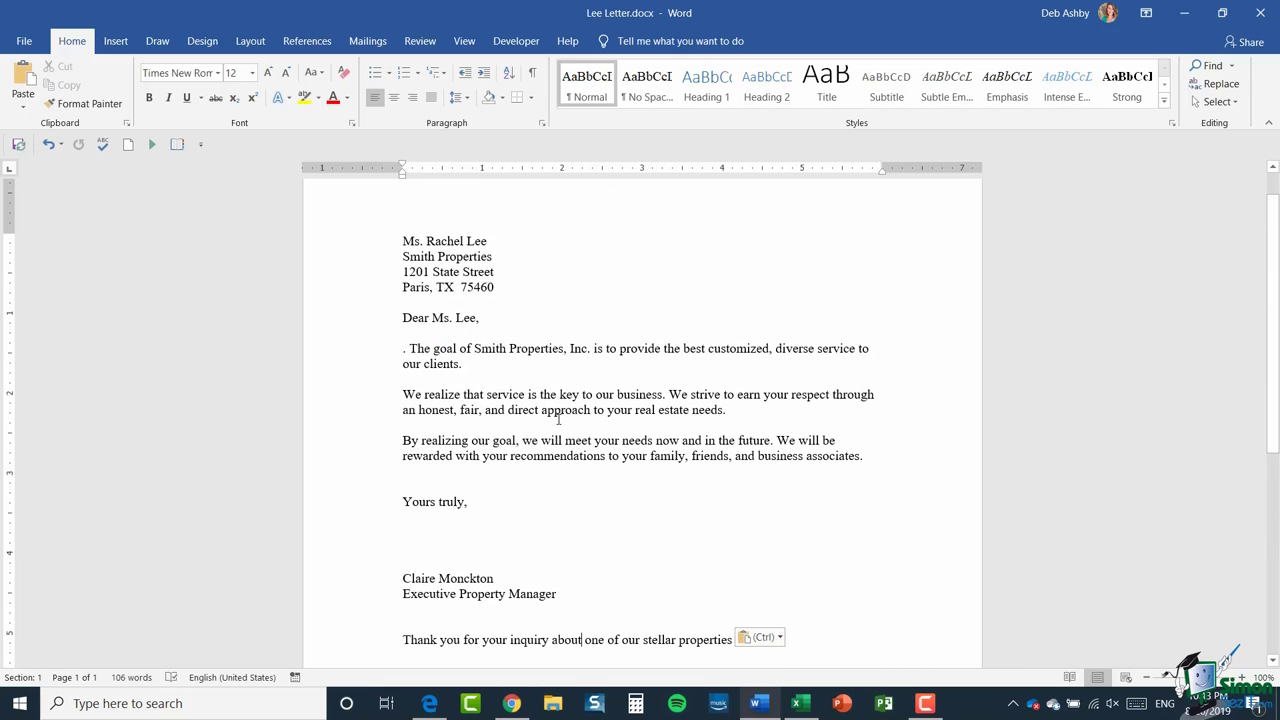
left_click(48, 147)
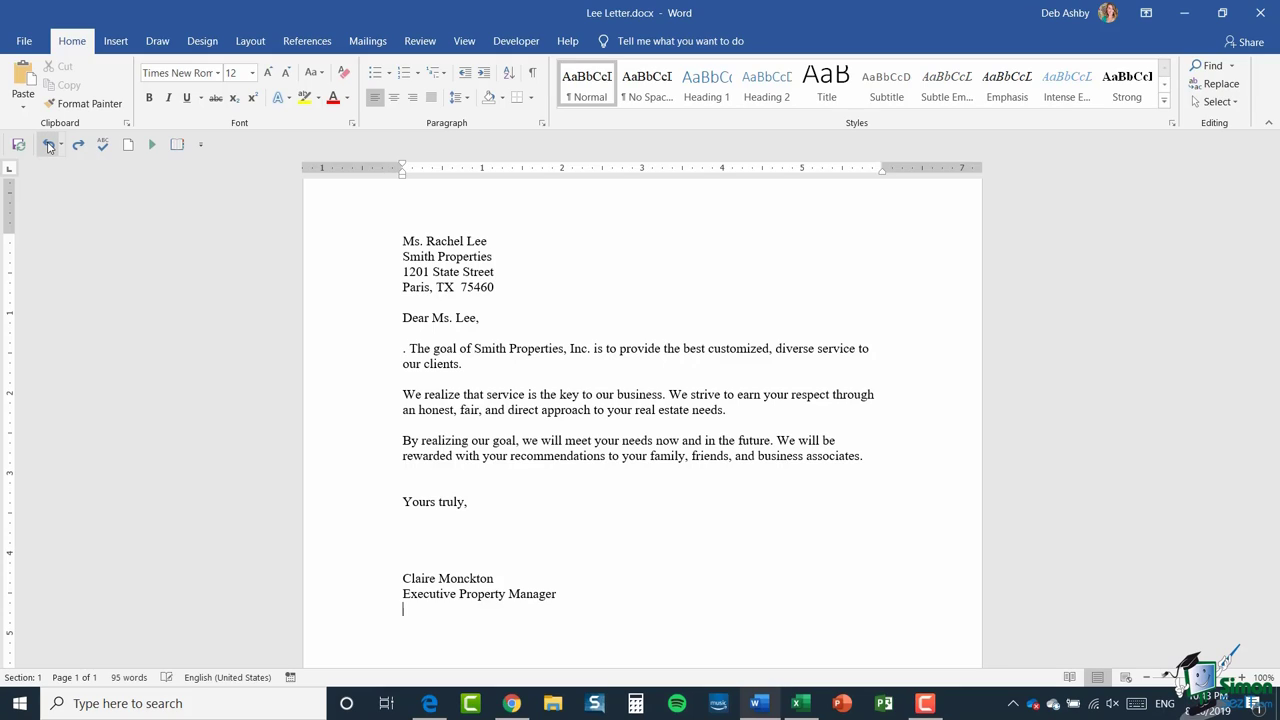
Step: Undo the cut to restore 'Thank you for your inquiry…' and copy it
left_click(48, 147)
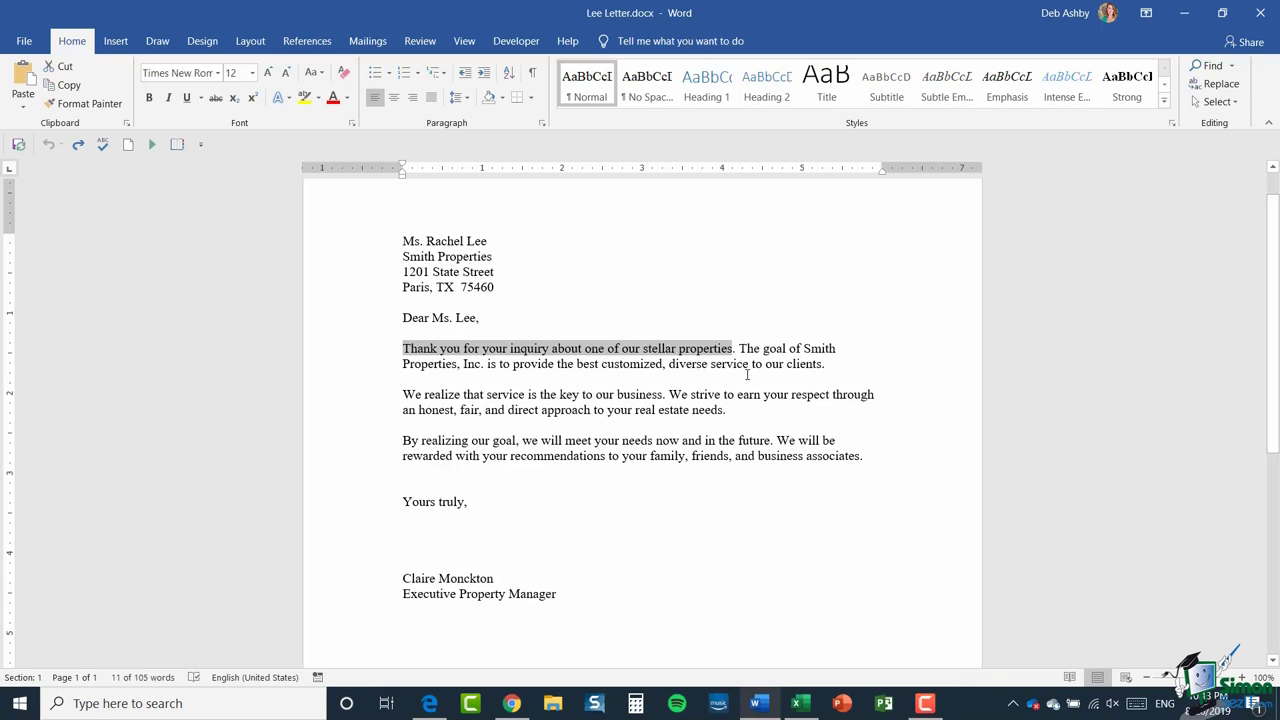
key("ctrl+c")
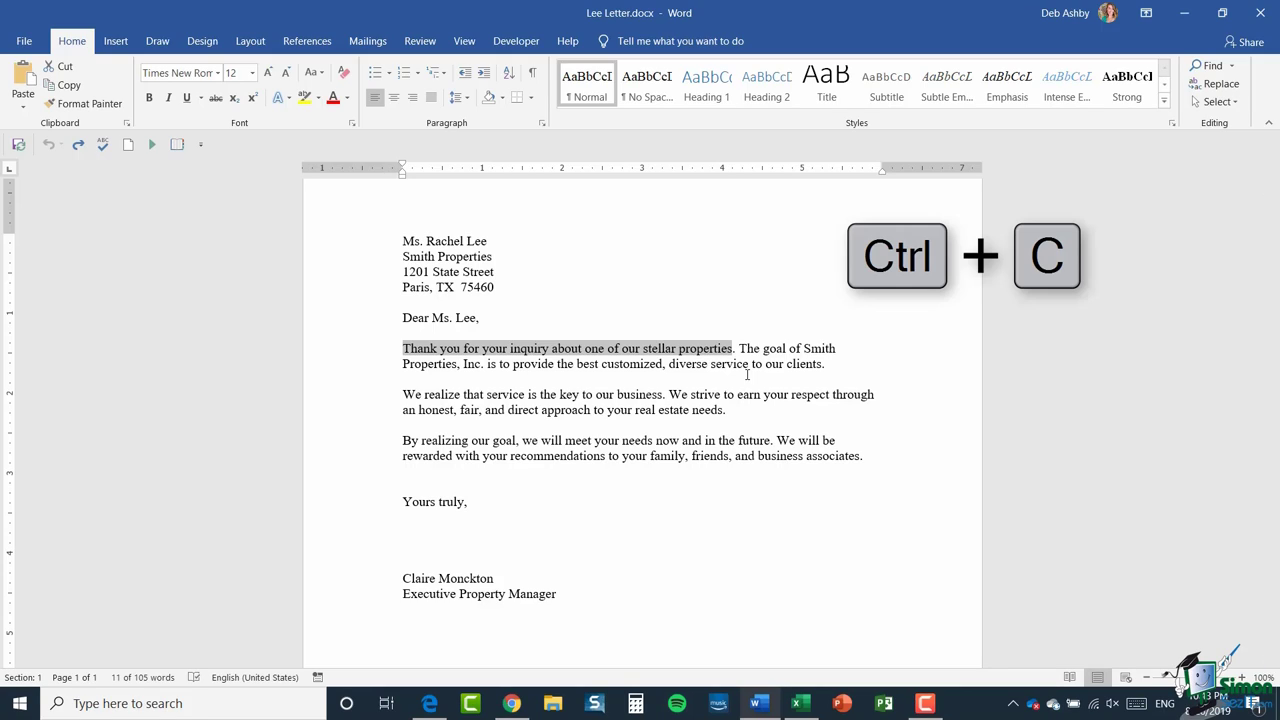
left_click(71, 88)
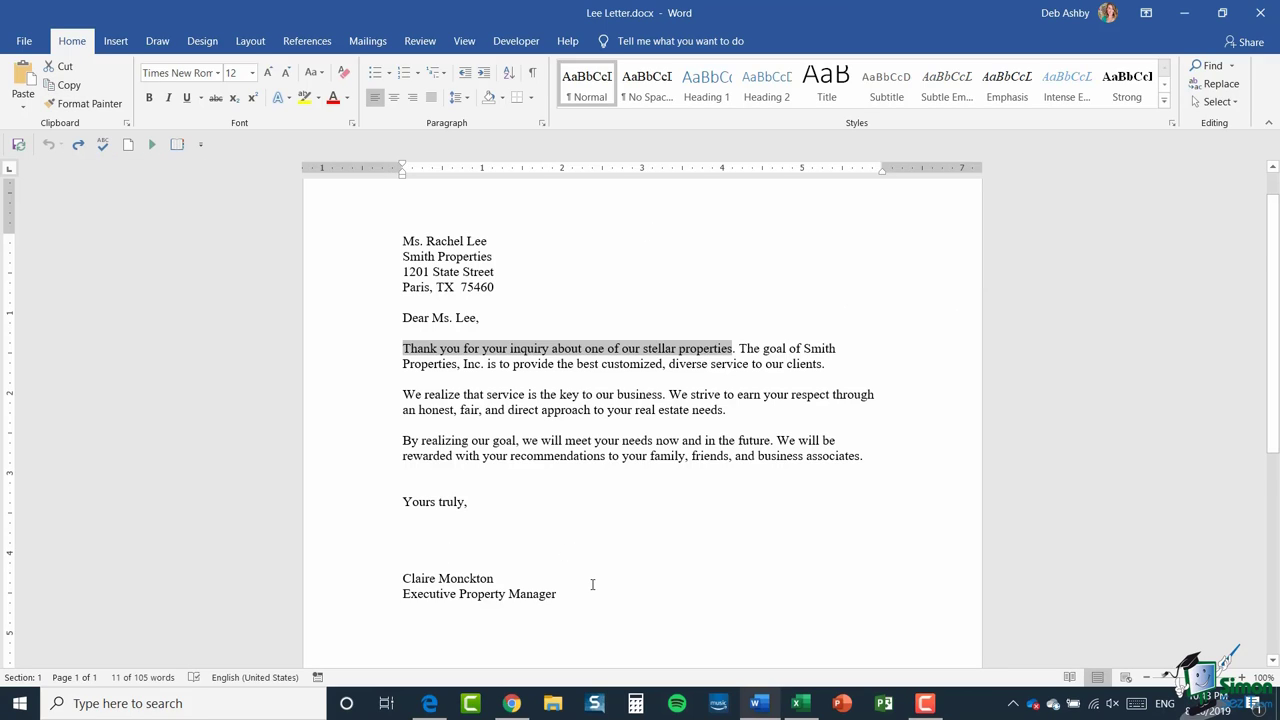
Step: Paste the copied sentence on a new line below the signature, leaving formatting unchanged
scroll(417, 531, "down", 3)
left_click(422, 510)
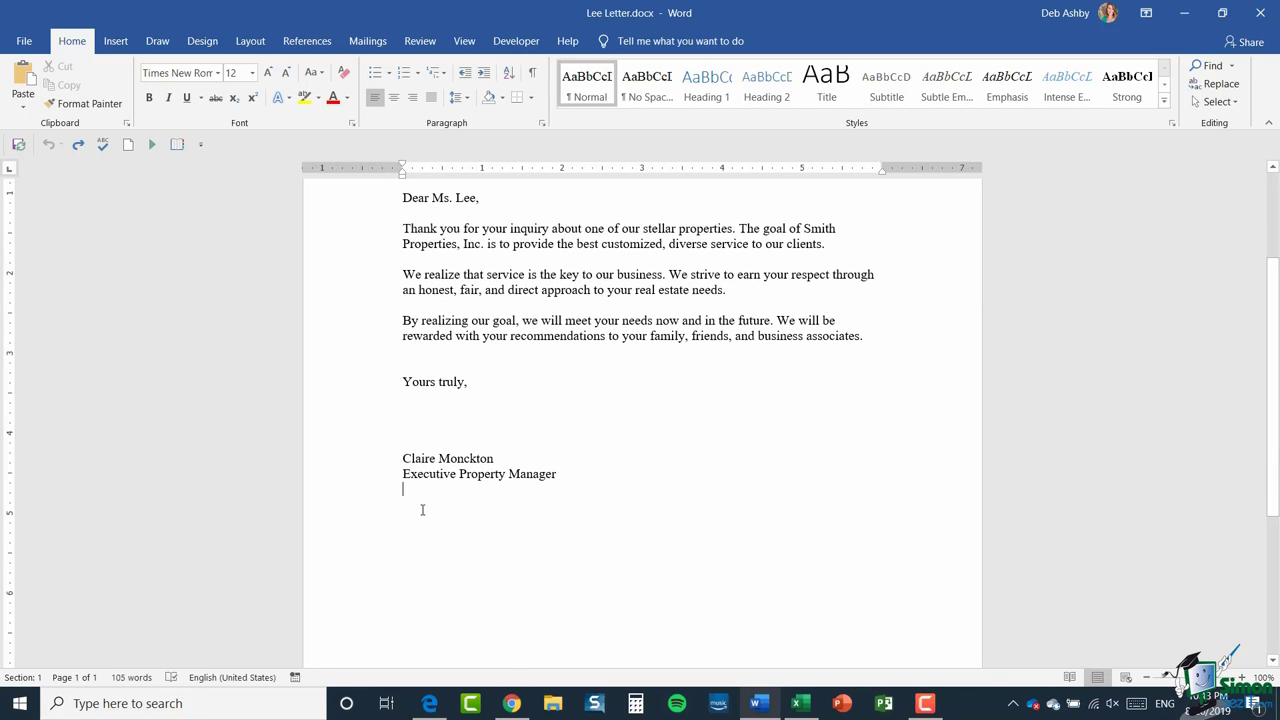
key("Return")
key("Return")
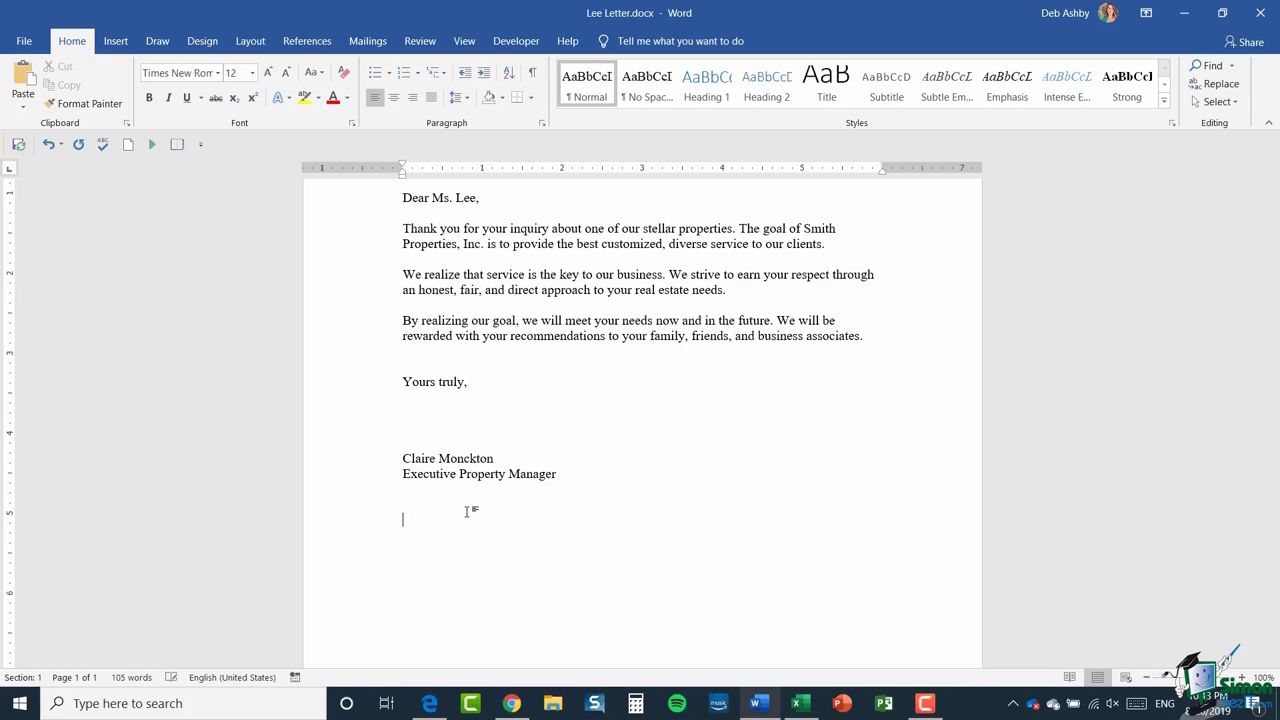
left_click(22, 74)
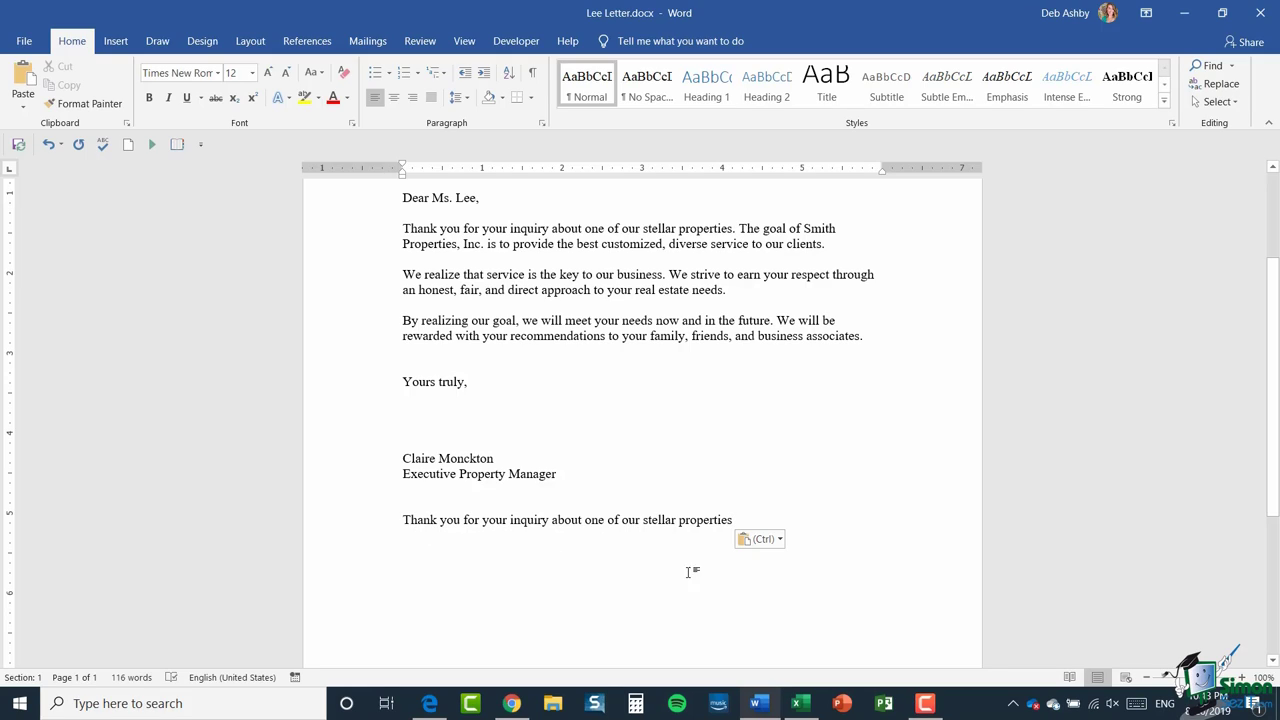
left_click(780, 539)
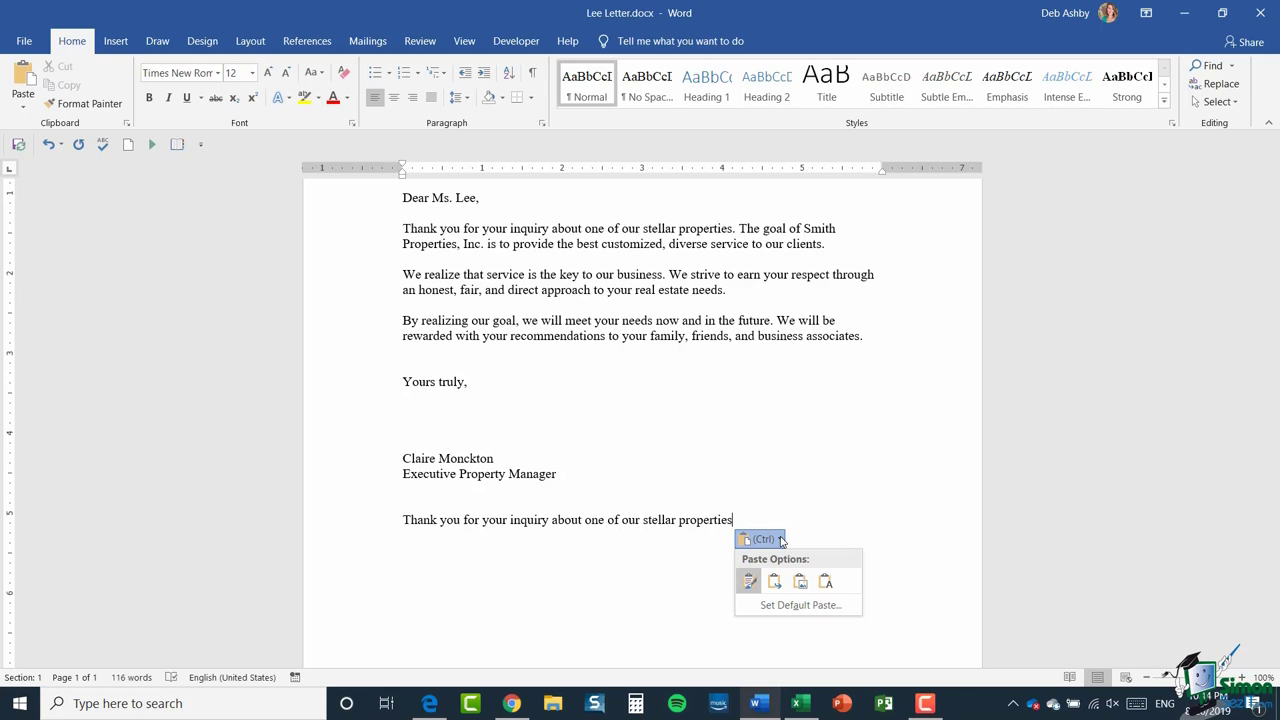
key("Escape")
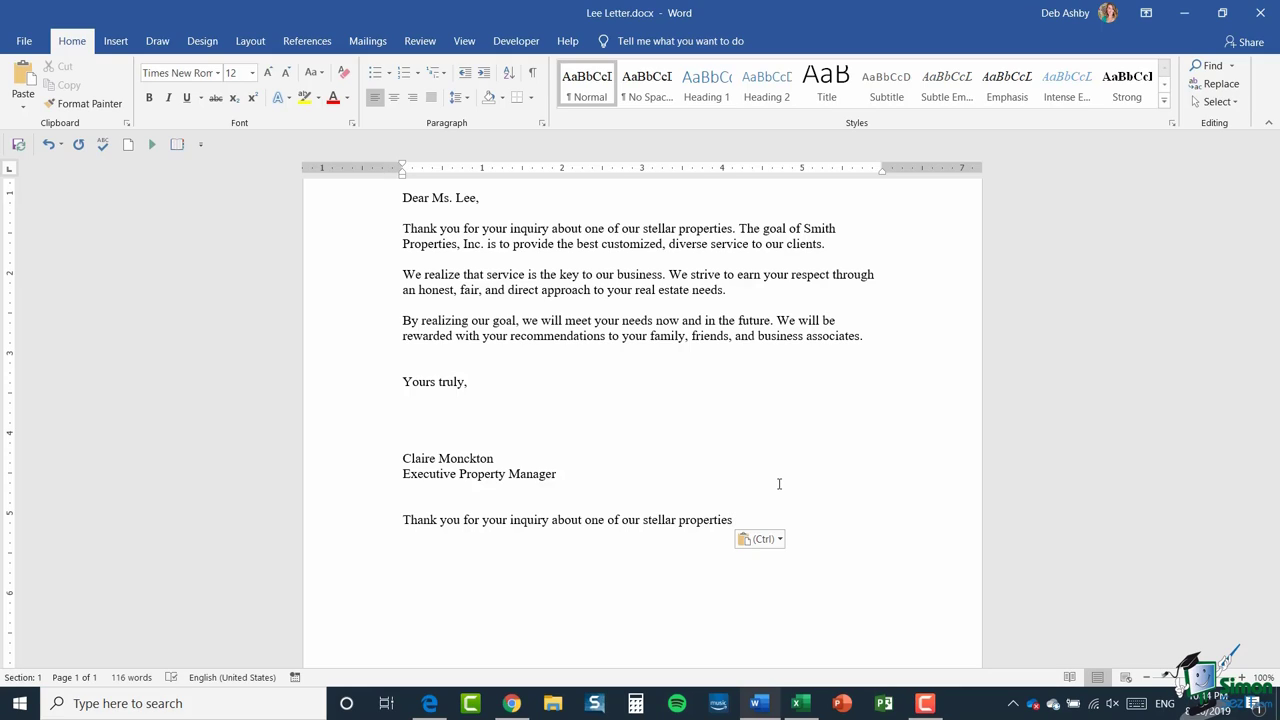
Step: Show the Clipboard pane and copy the 'Properties, Inc.', 'We realize' and 'By realizing our goal' sentences
left_click(127, 124)
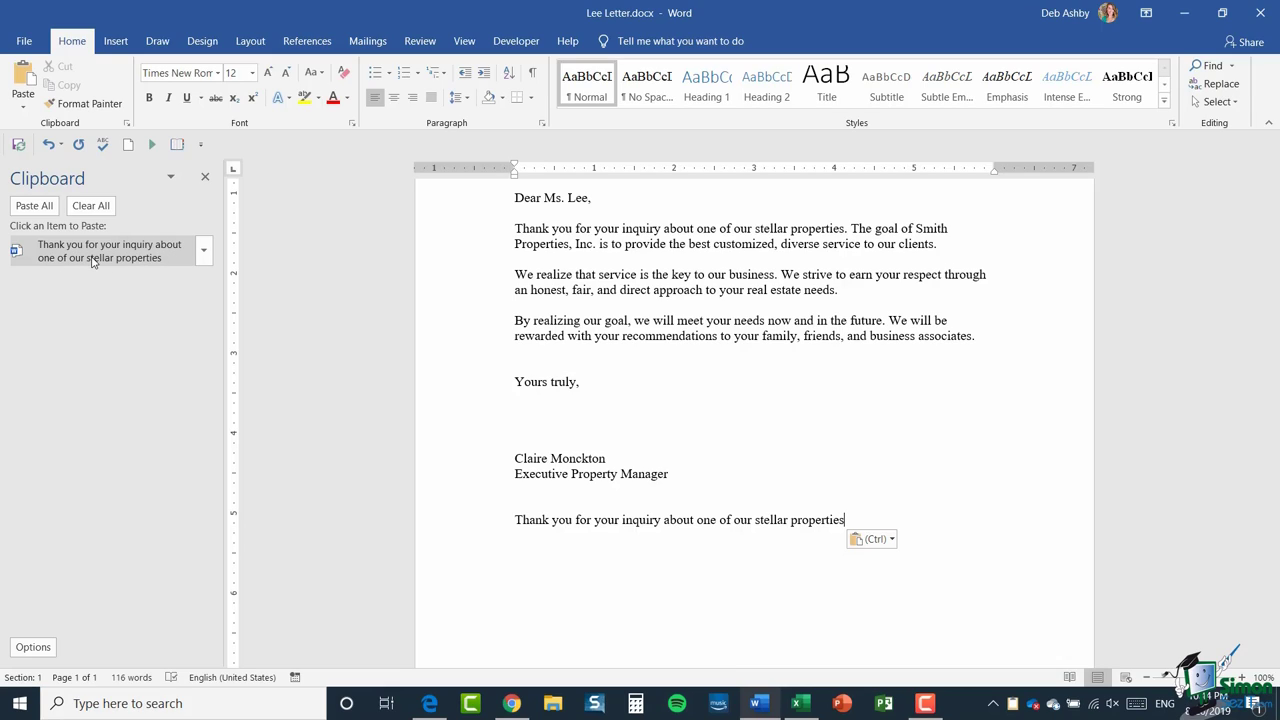
left_click(588, 324)
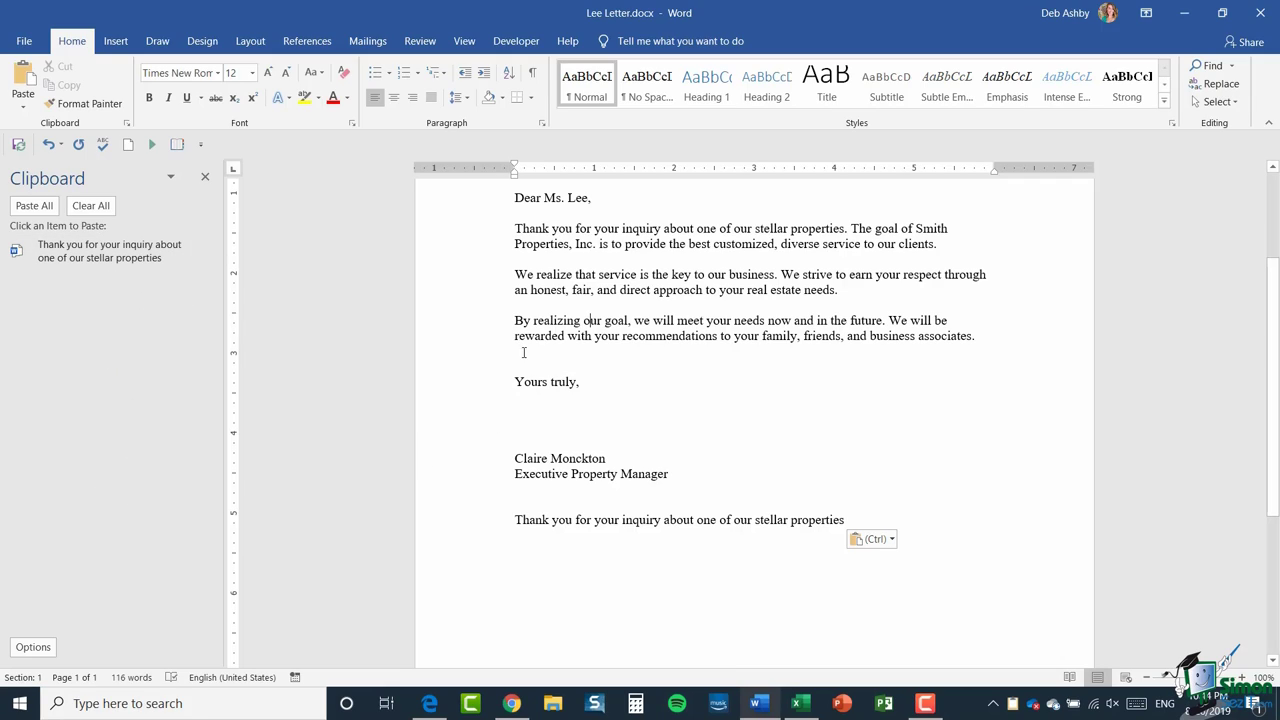
left_click_drag(514, 244, 939, 251)
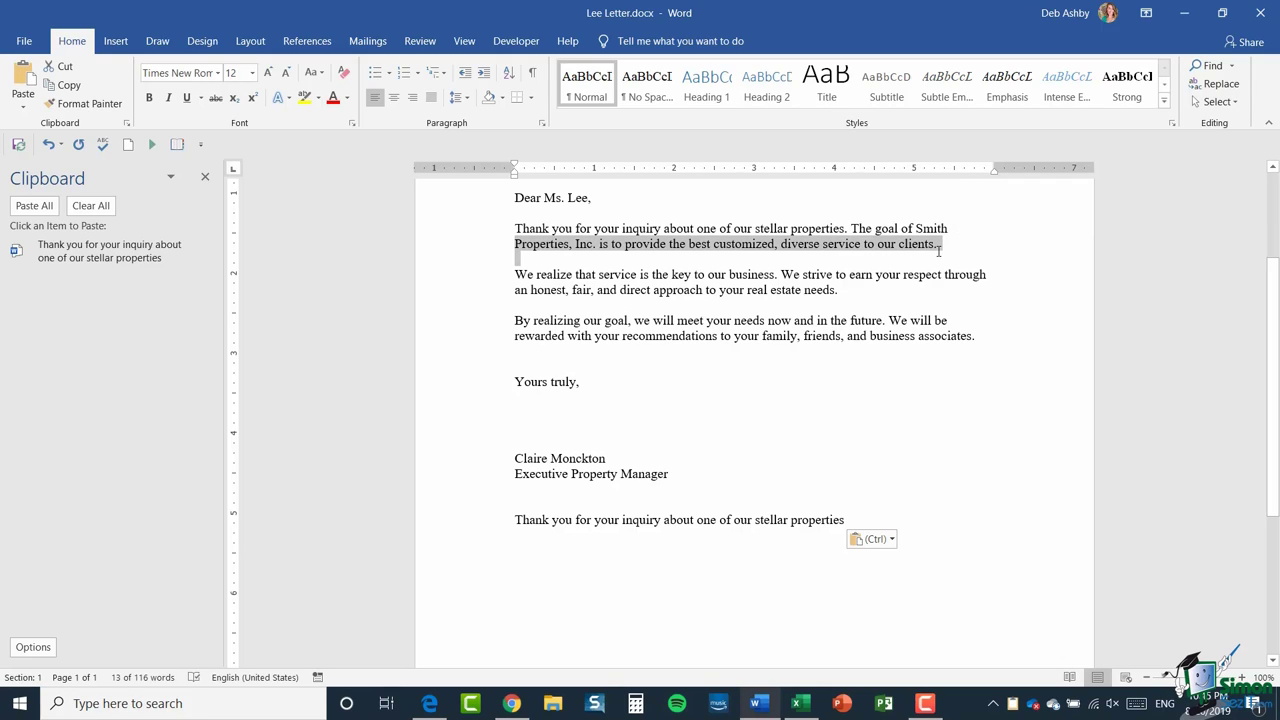
key("ctrl+c")
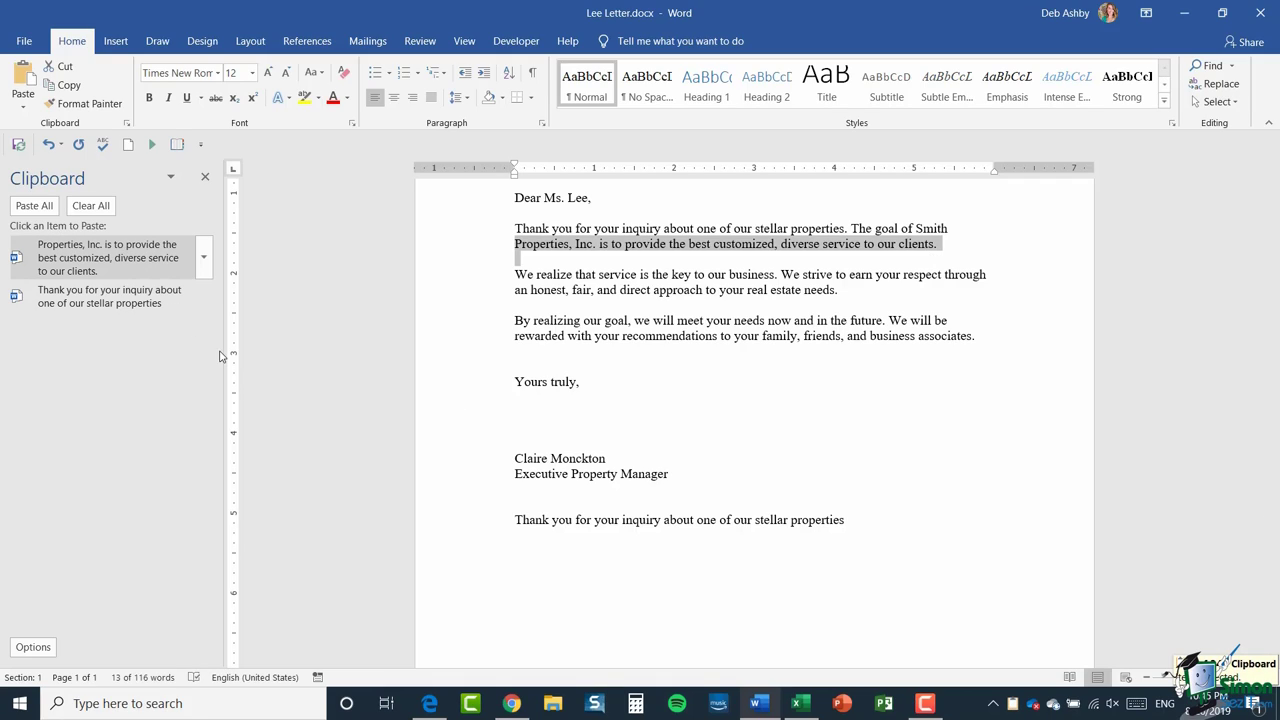
left_click_drag(515, 276, 779, 276)
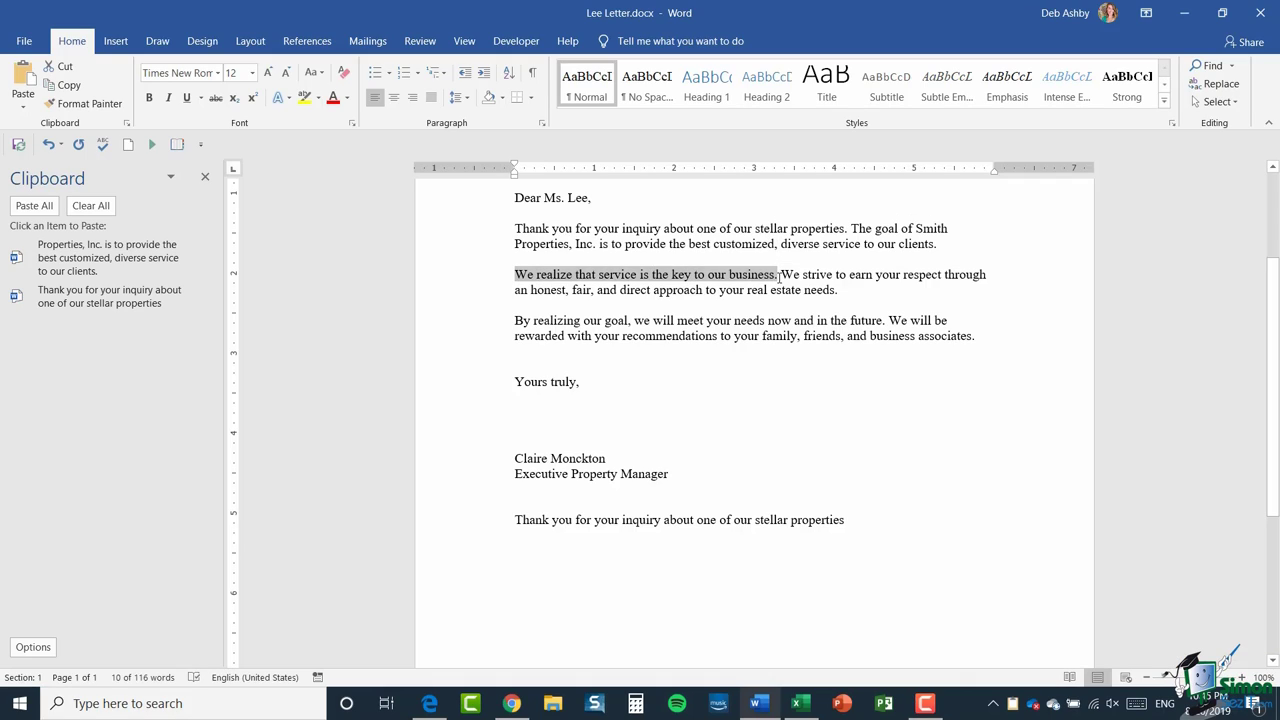
key("ctrl+c")
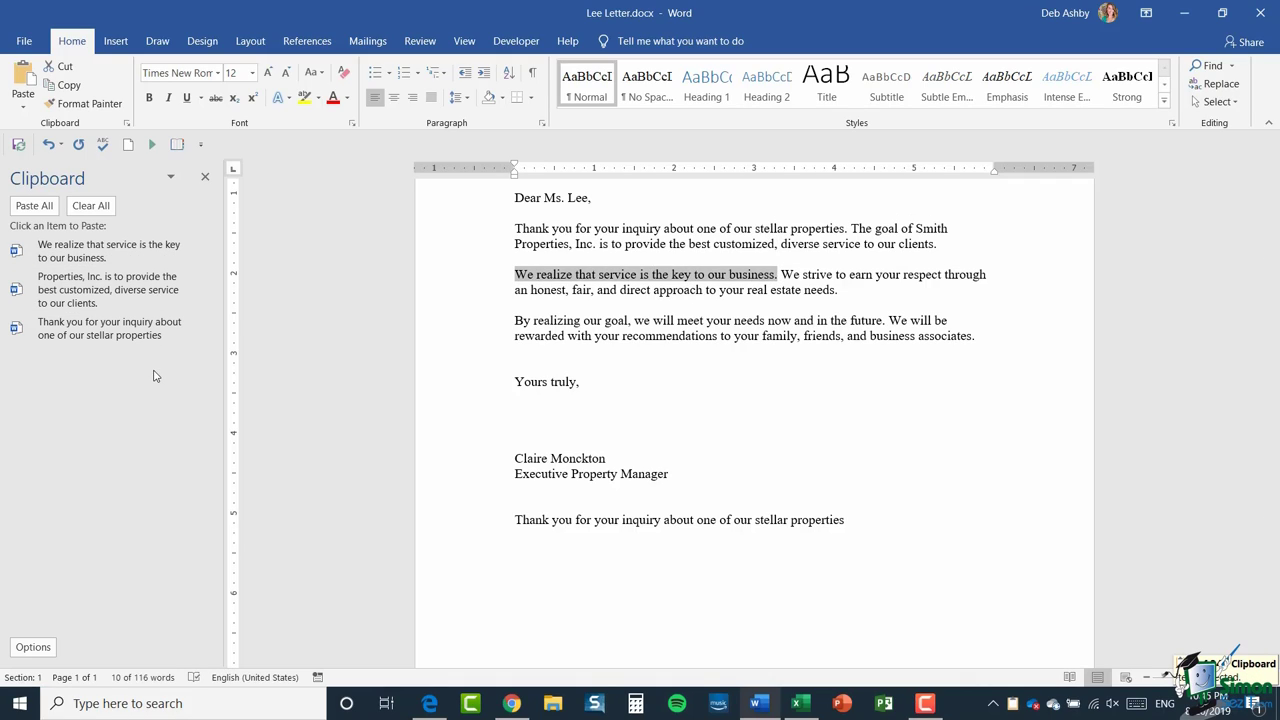
left_click_drag(514, 320, 884, 319)
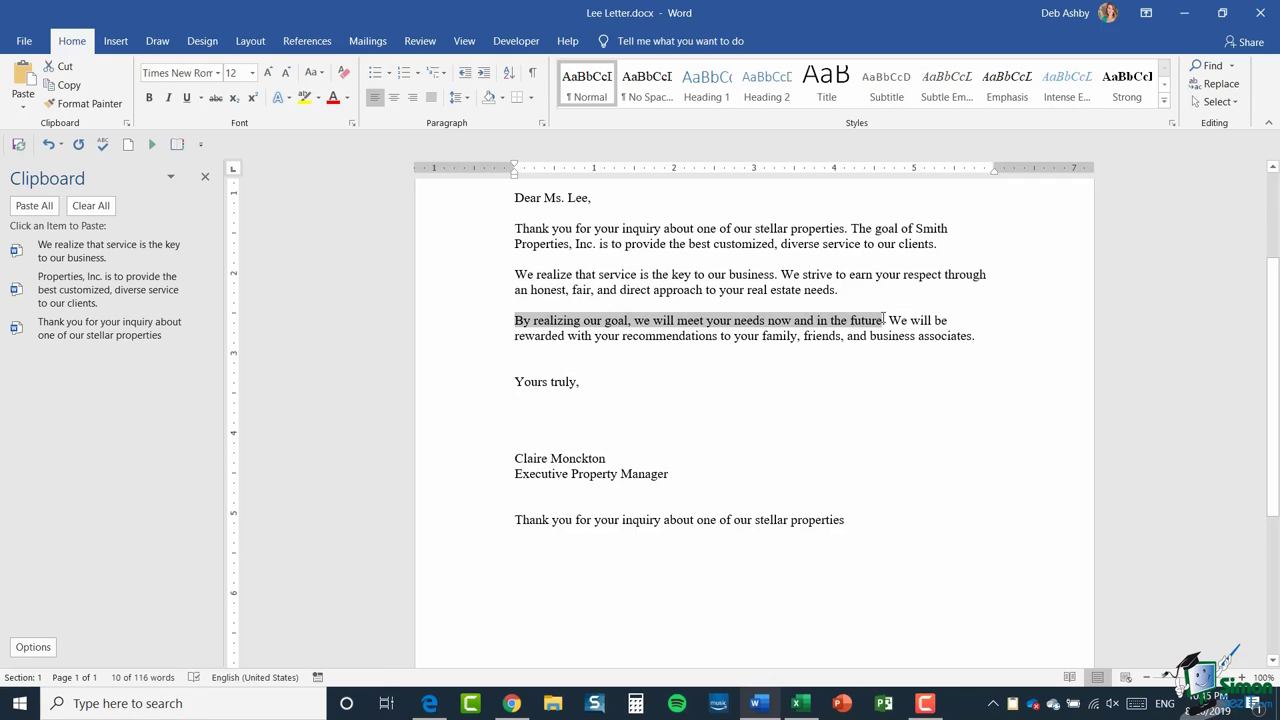
key("ctrl+c")
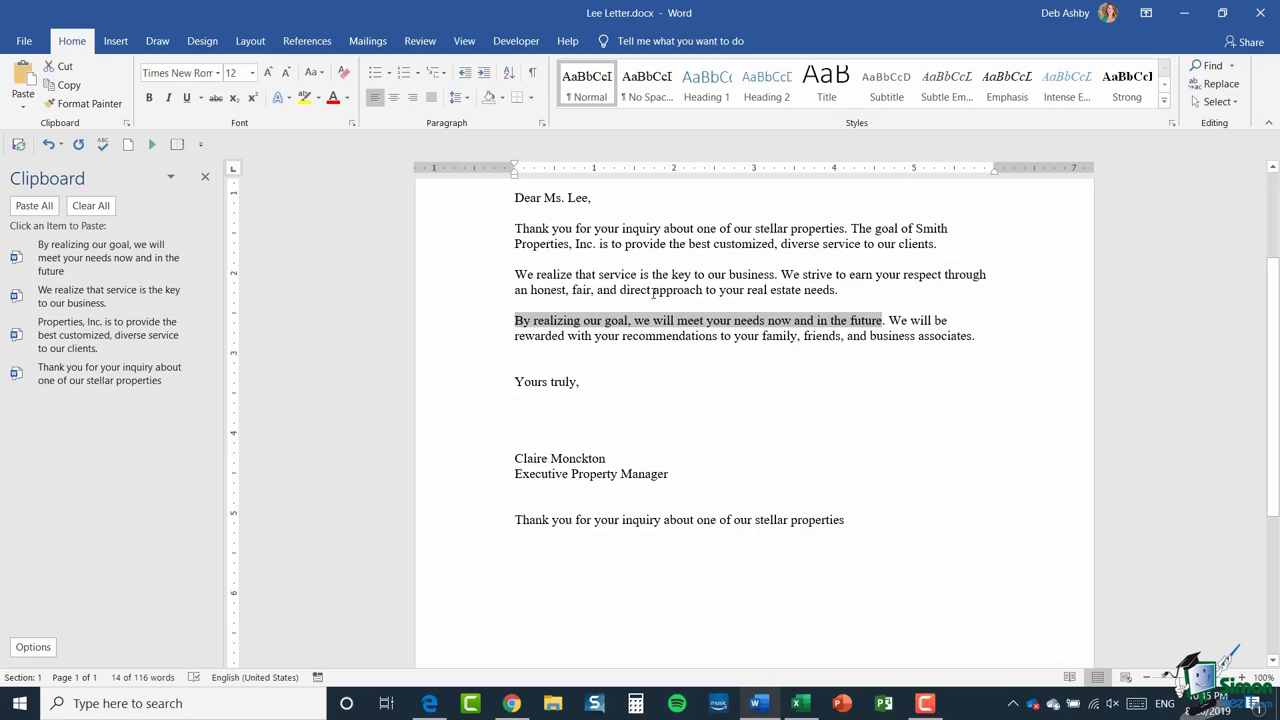
Step: Paste the 'Properties, Inc. is to provide…' item on a new line below the pasted sentence, then Clear All
left_click(523, 558)
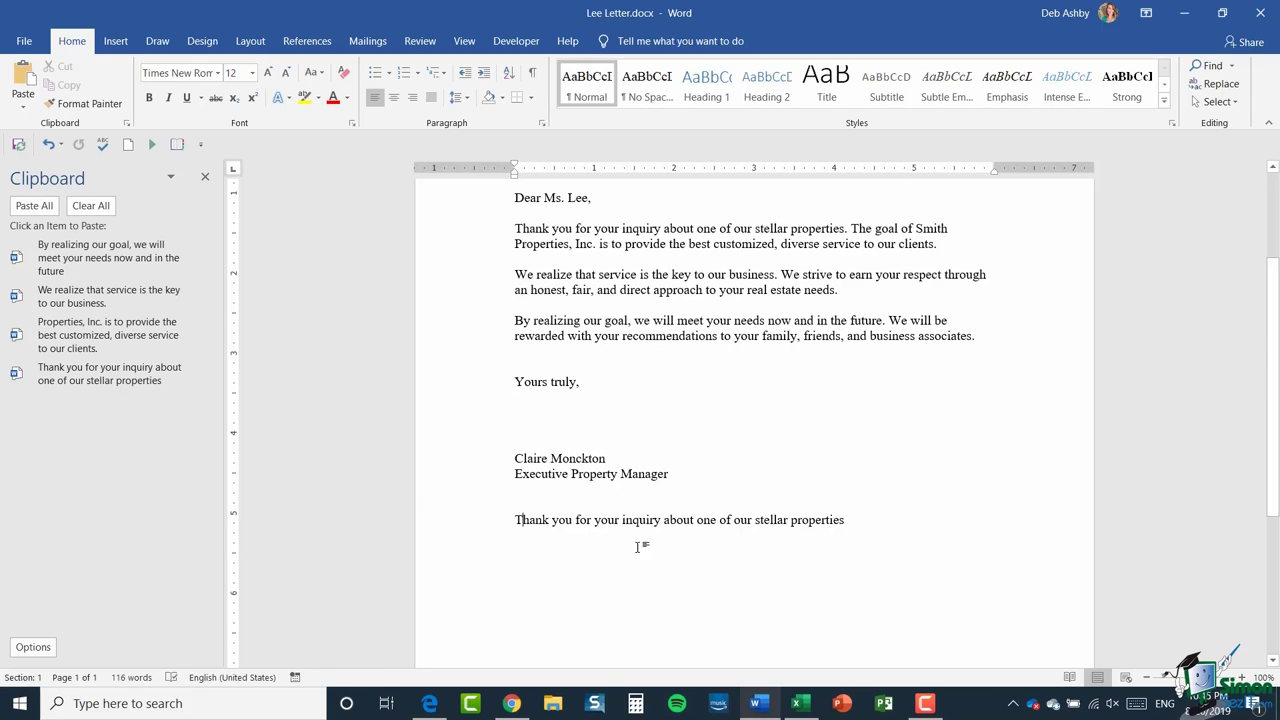
left_click(855, 519)
key("Return")
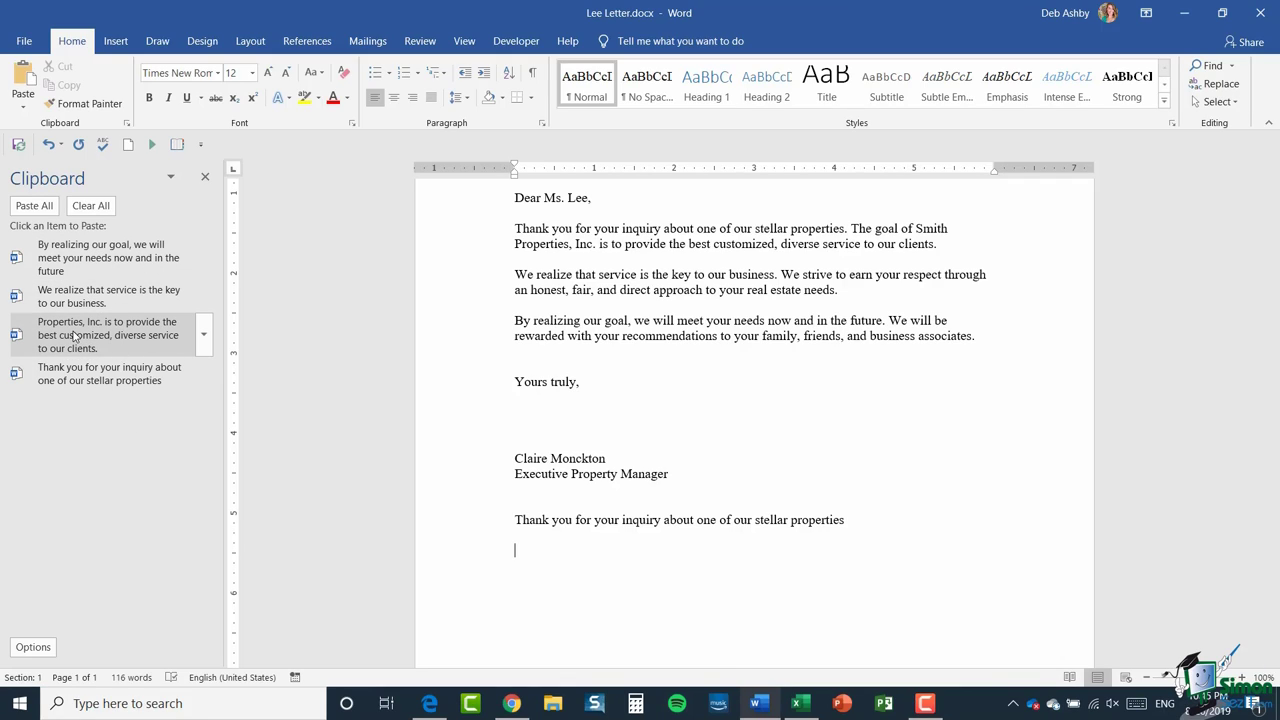
left_click(204, 334)
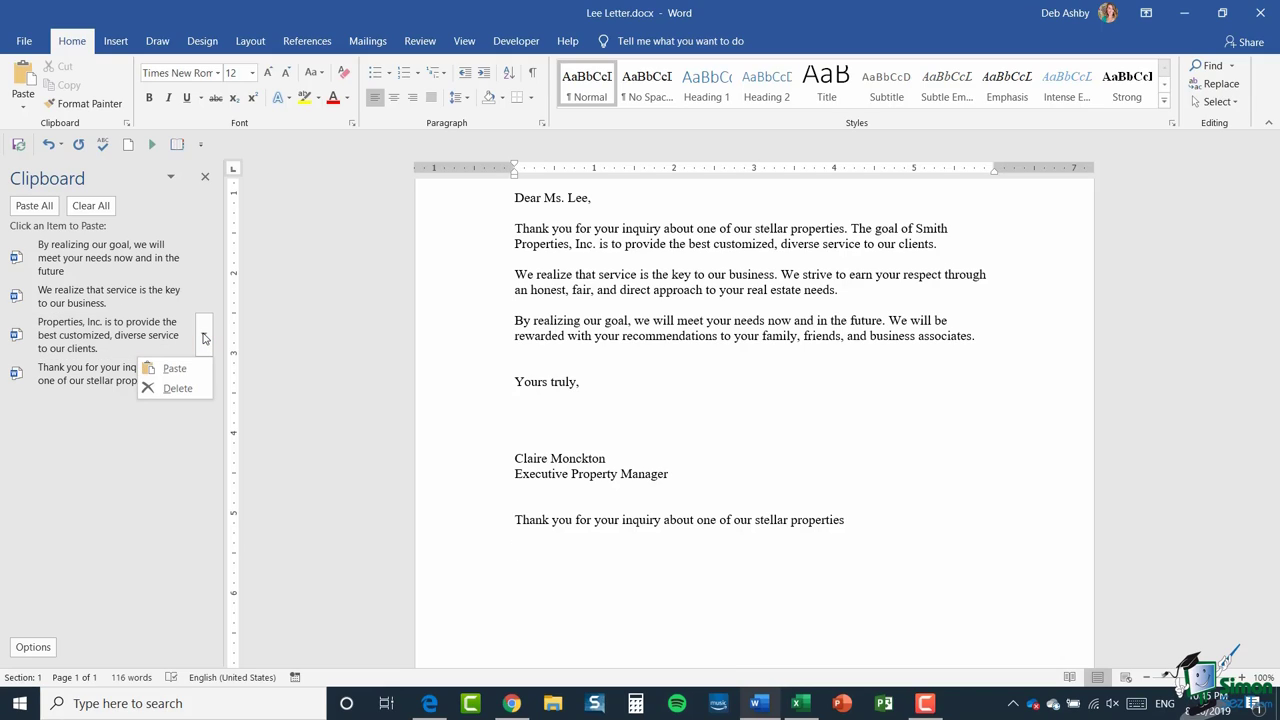
left_click(174, 368)
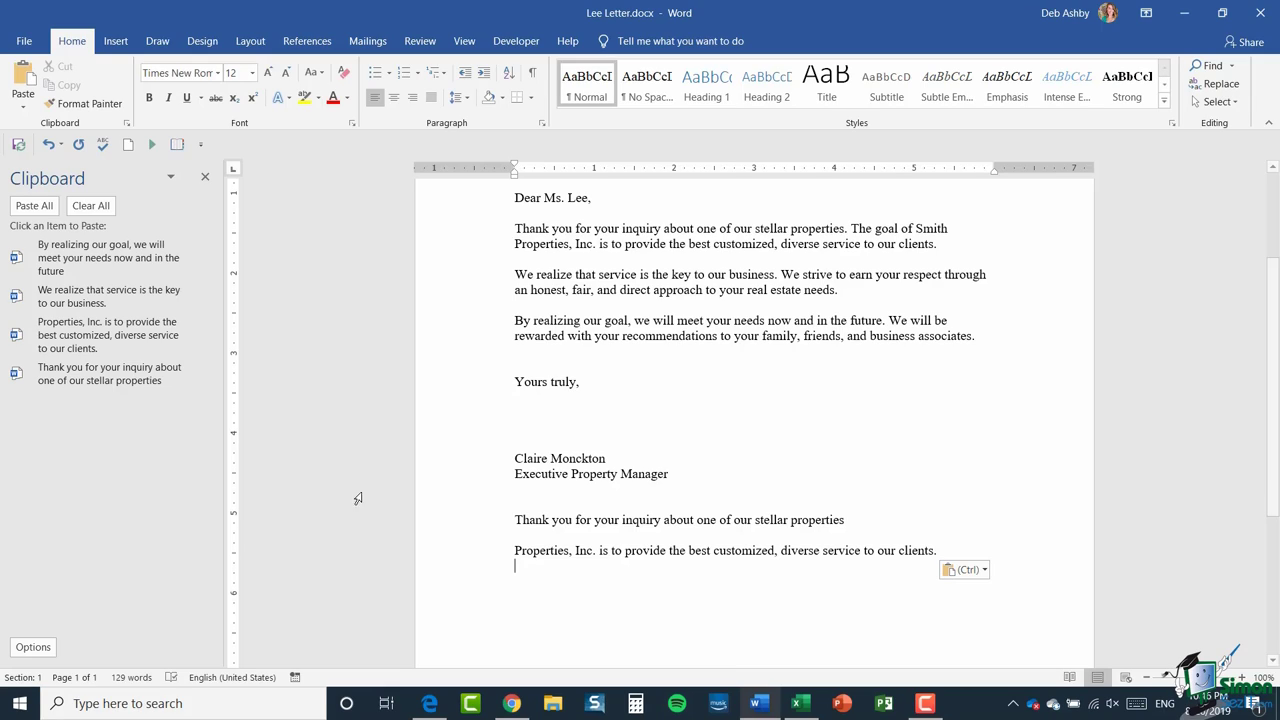
left_click(91, 208)
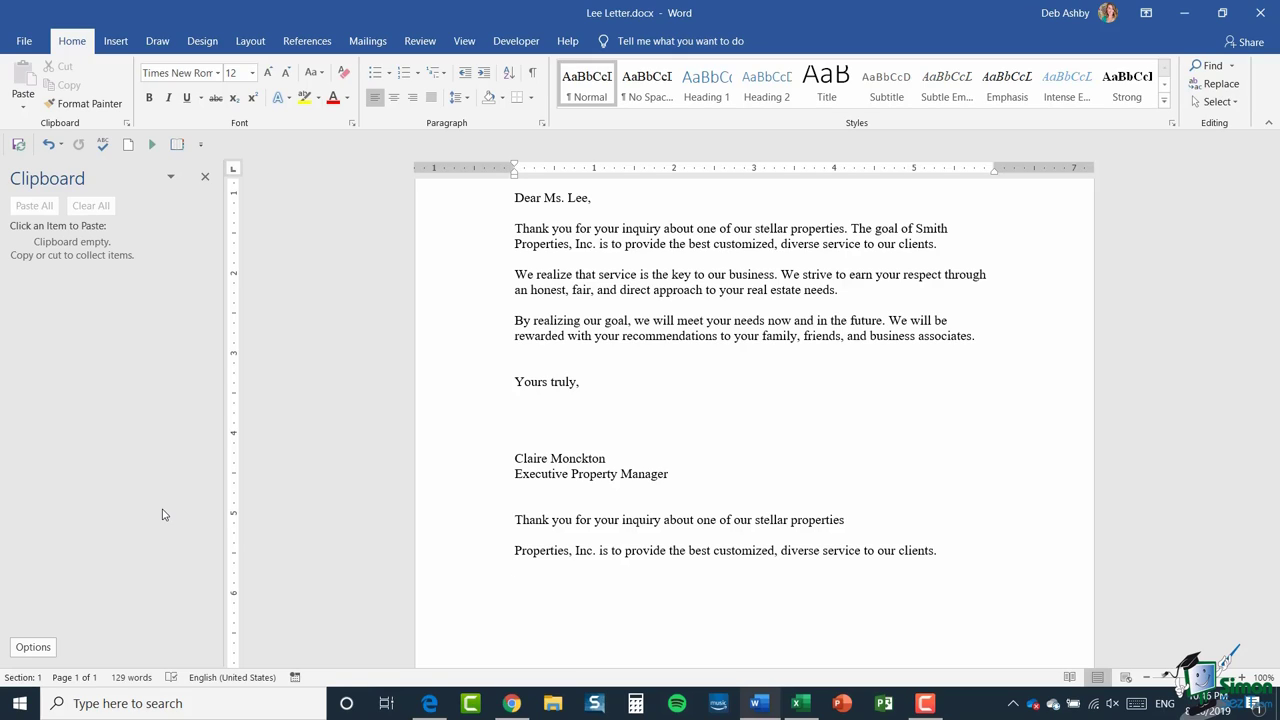
Step: Close the Clipboard pane and drag the 'Thank you for your inquiry' paragraph to just above 'Yours truly,'
left_click(204, 178)
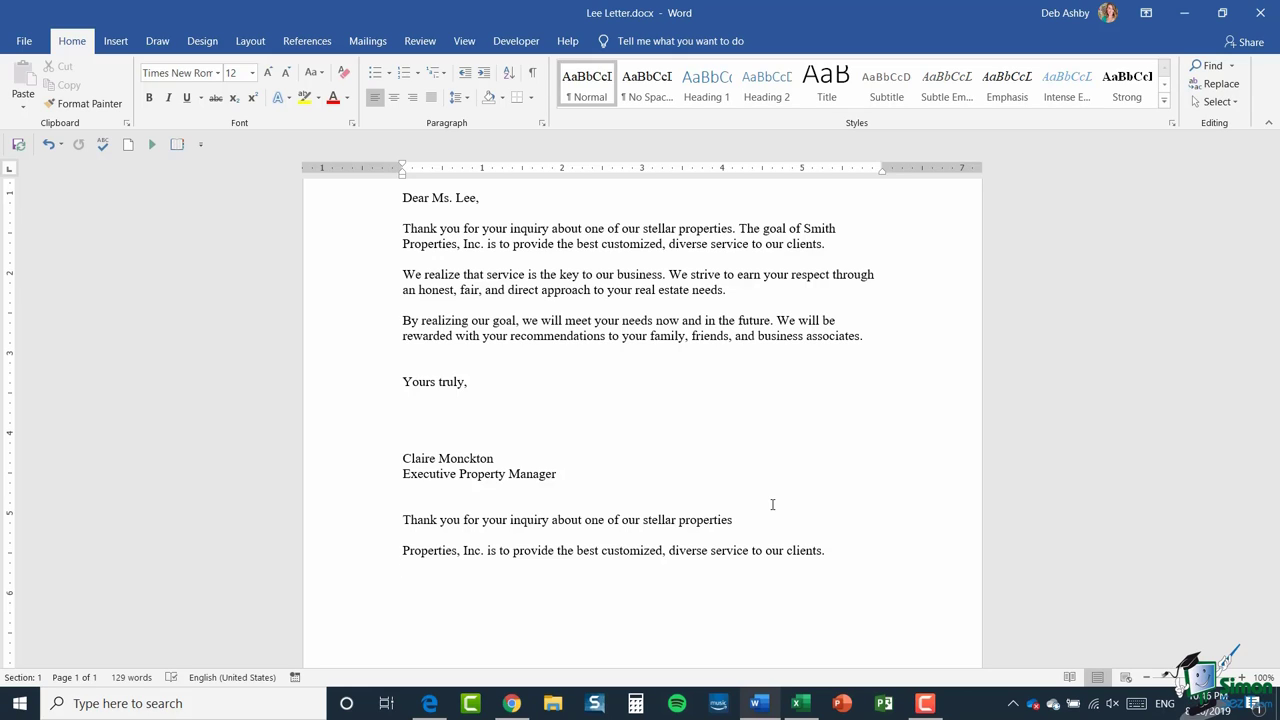
scroll(772, 504, "up", 3)
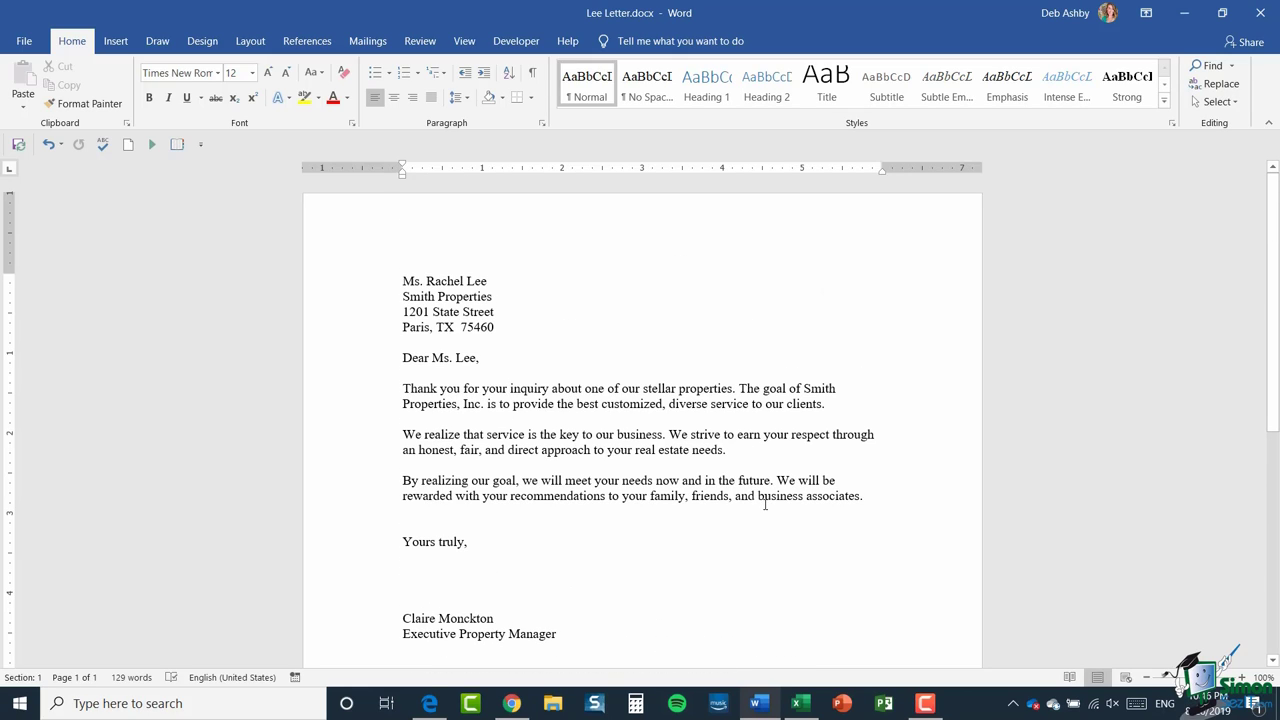
scroll(730, 458, "down", 1)
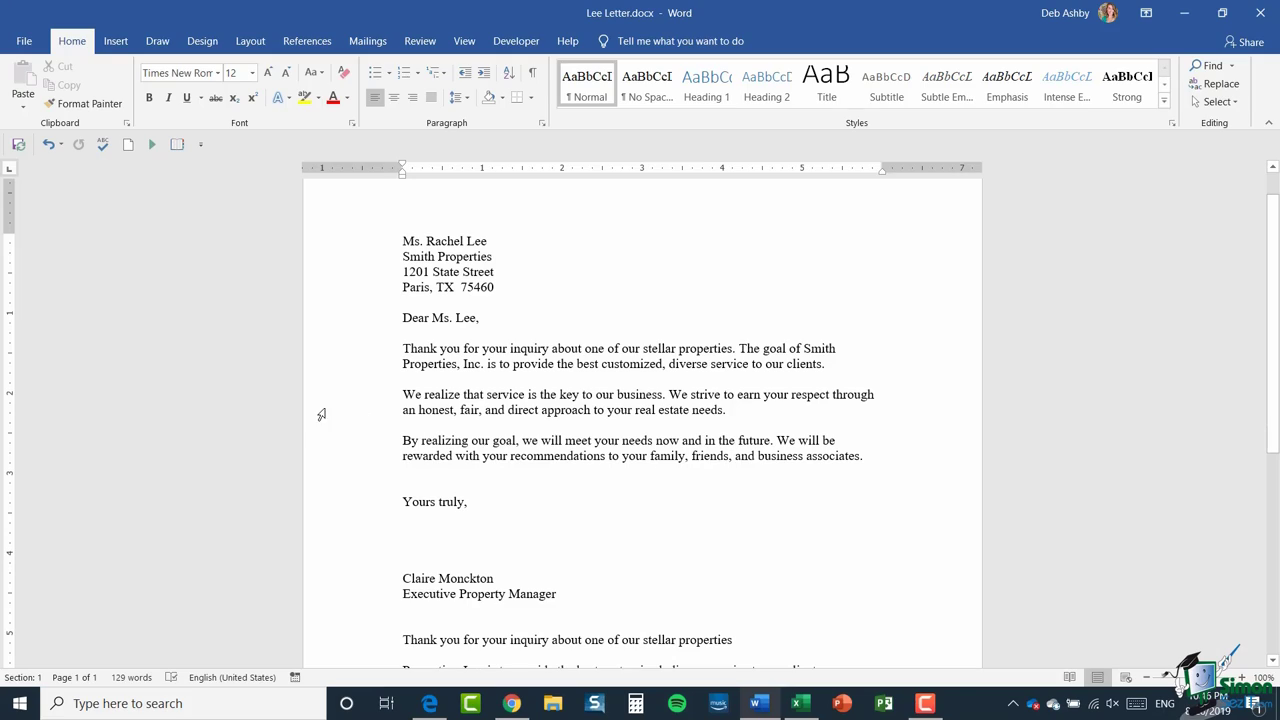
left_click_drag(383, 353, 386, 369)
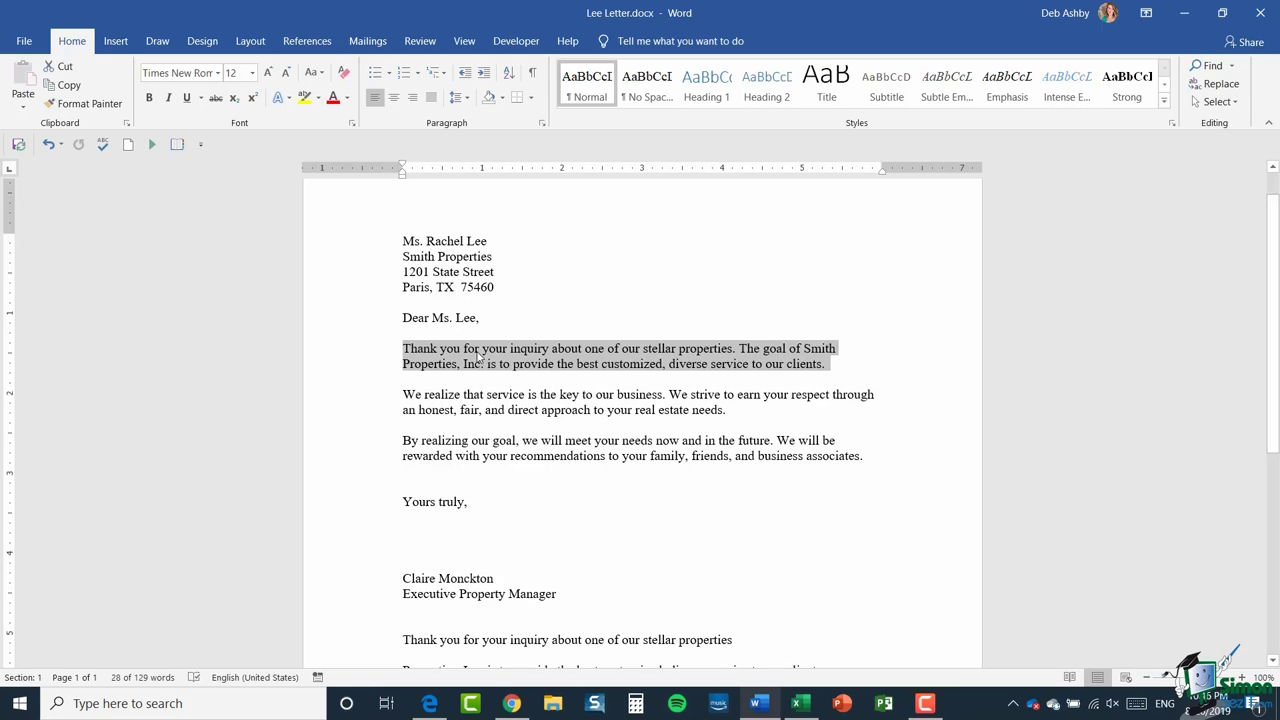
left_click_drag(479, 355, 432, 488)
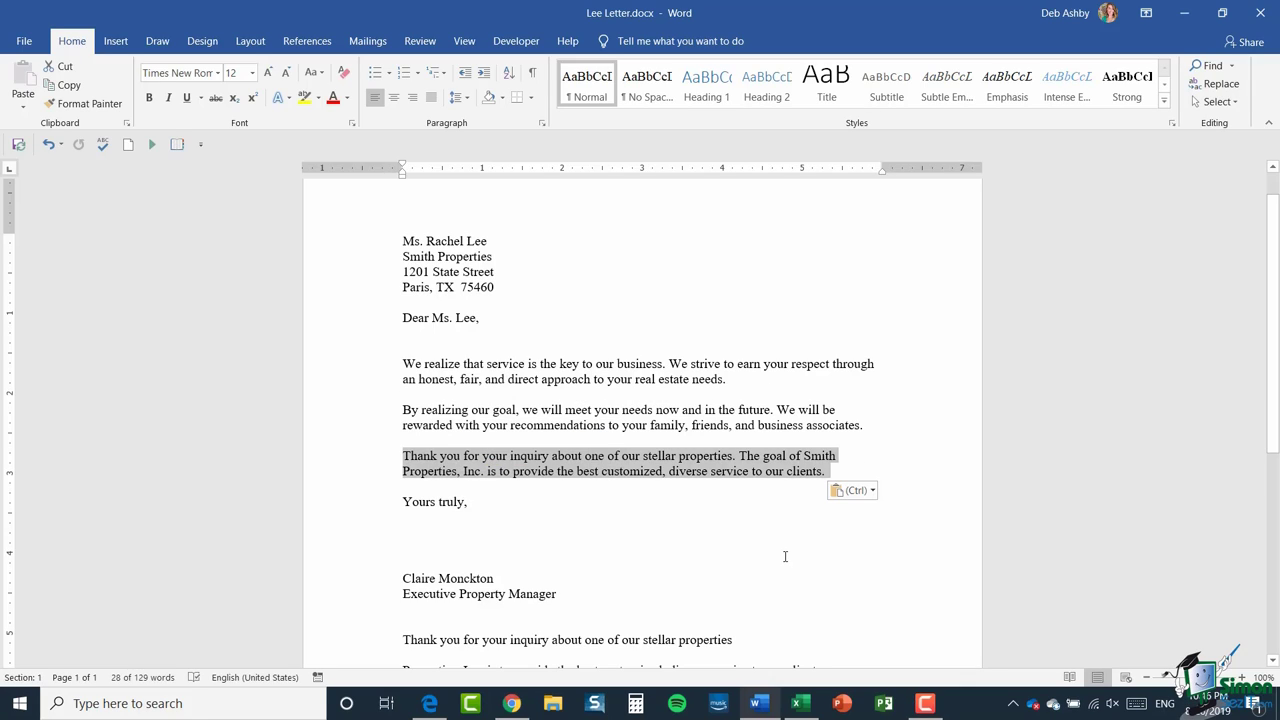
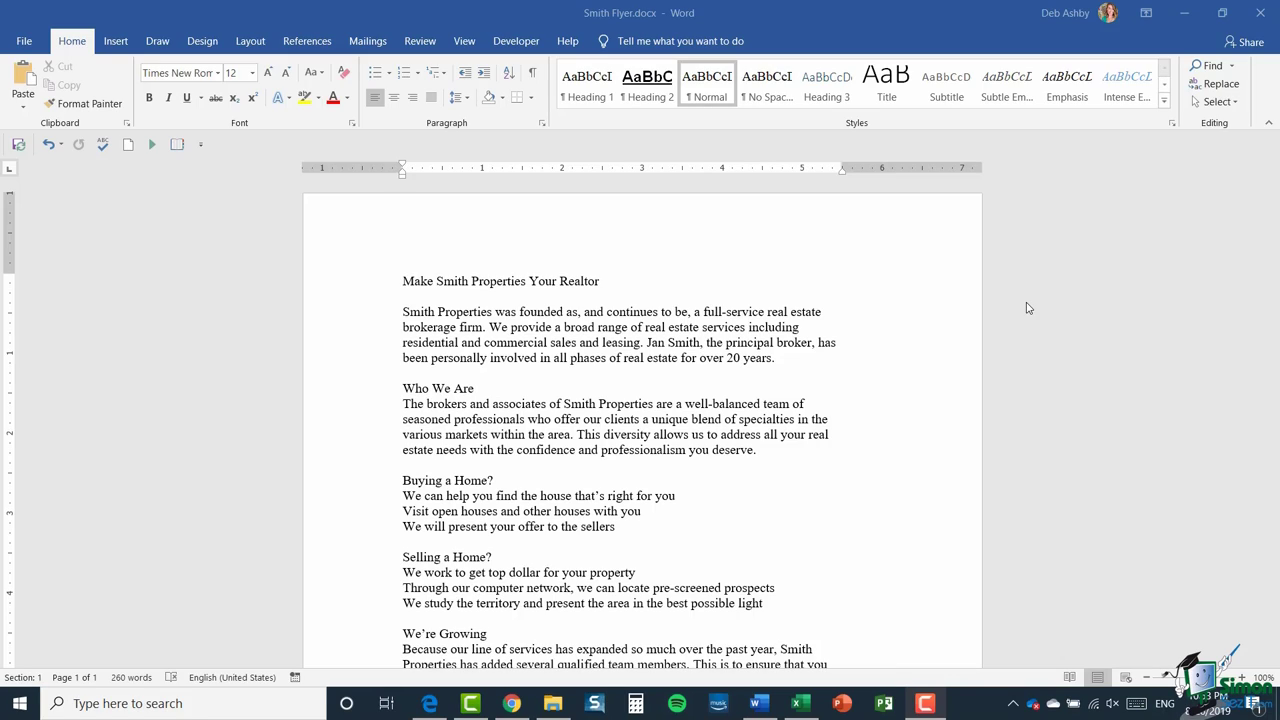
Step: Select the entire title line 'Make Smith Properties Your Realtor' from the left margin
left_click(412, 296)
left_click(368, 287)
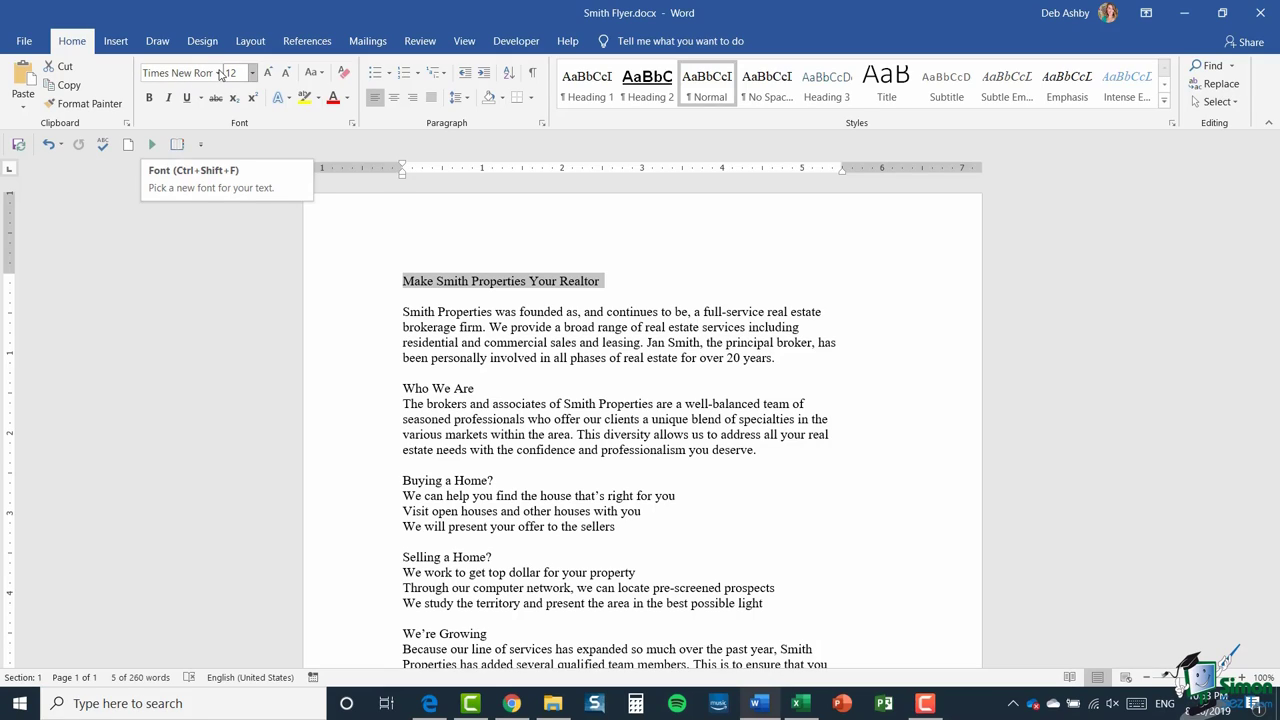
Step: Change the title's font to Britannic Bold using the Font name list
left_click(218, 73)
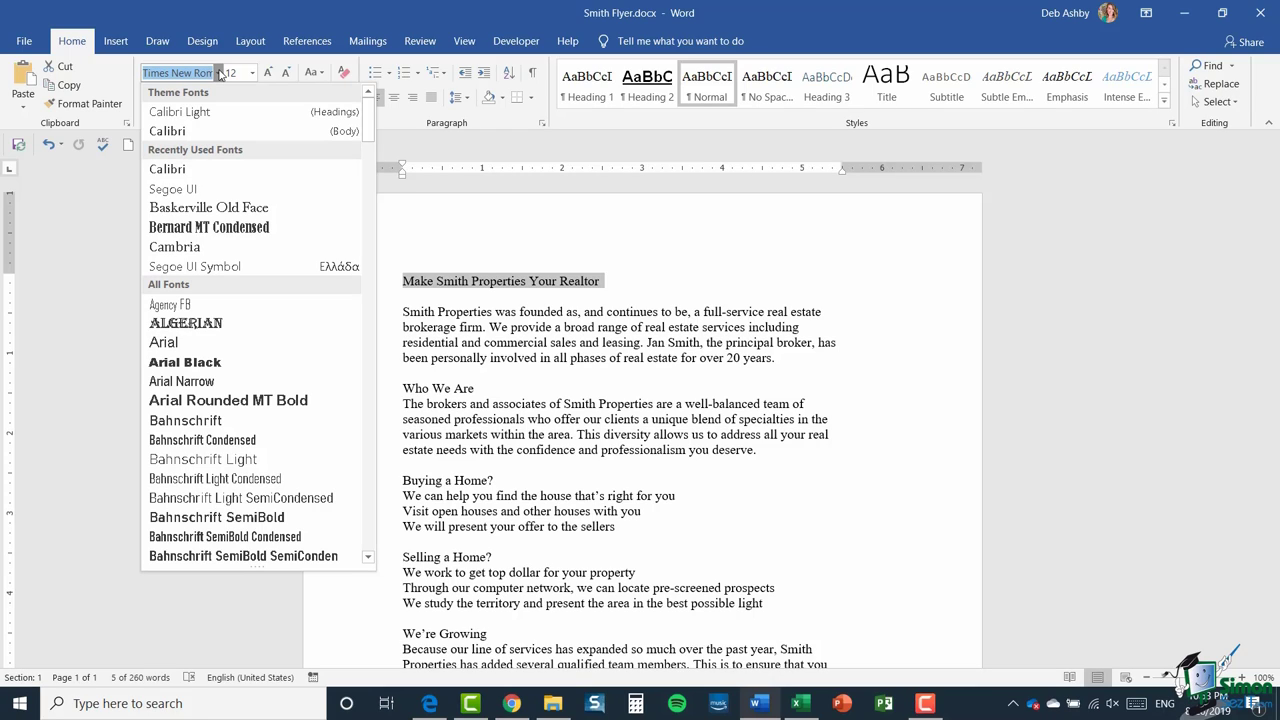
scroll(257, 236, "down", 5)
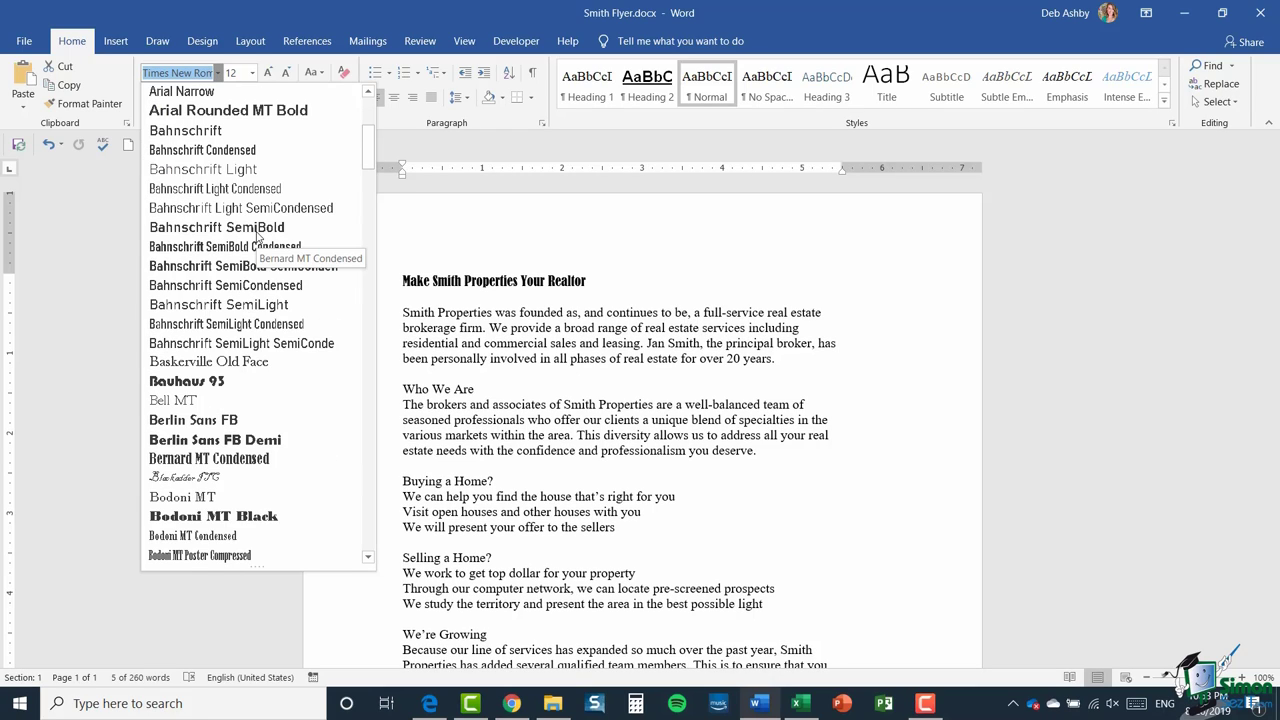
scroll(257, 236, "down", 1)
scroll(257, 236, "up", 6)
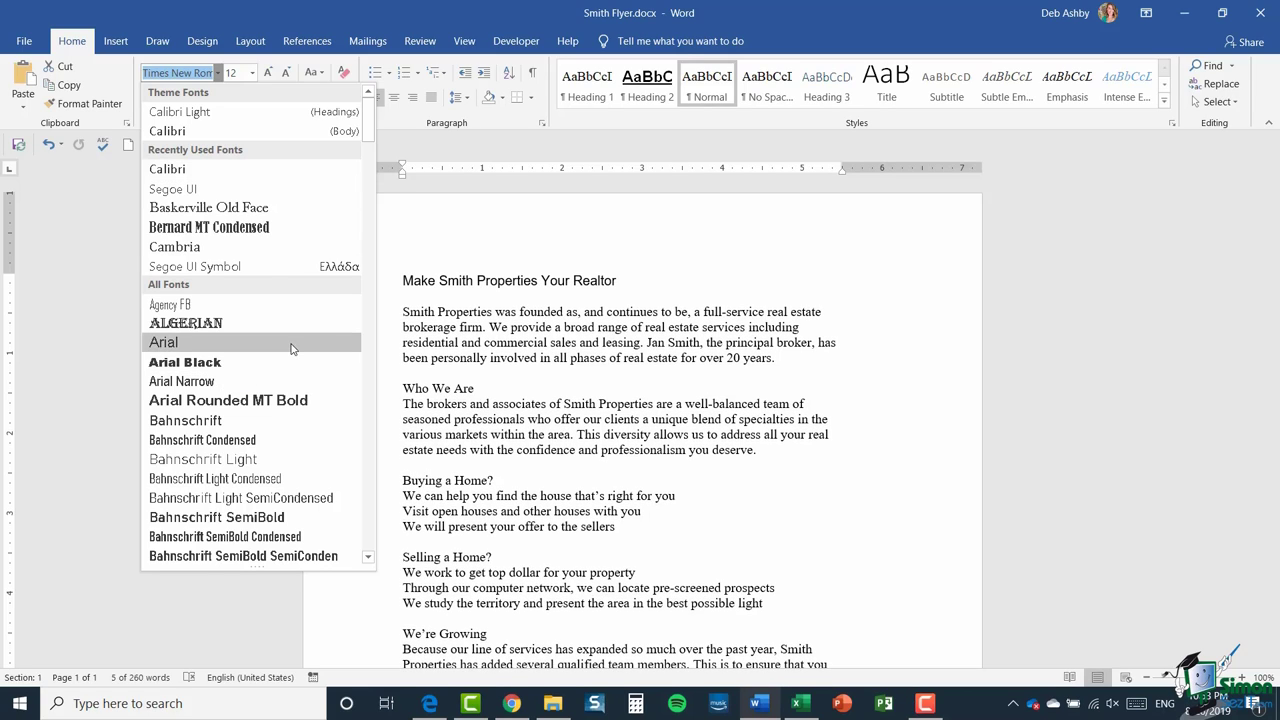
scroll(290, 345, "down", 7)
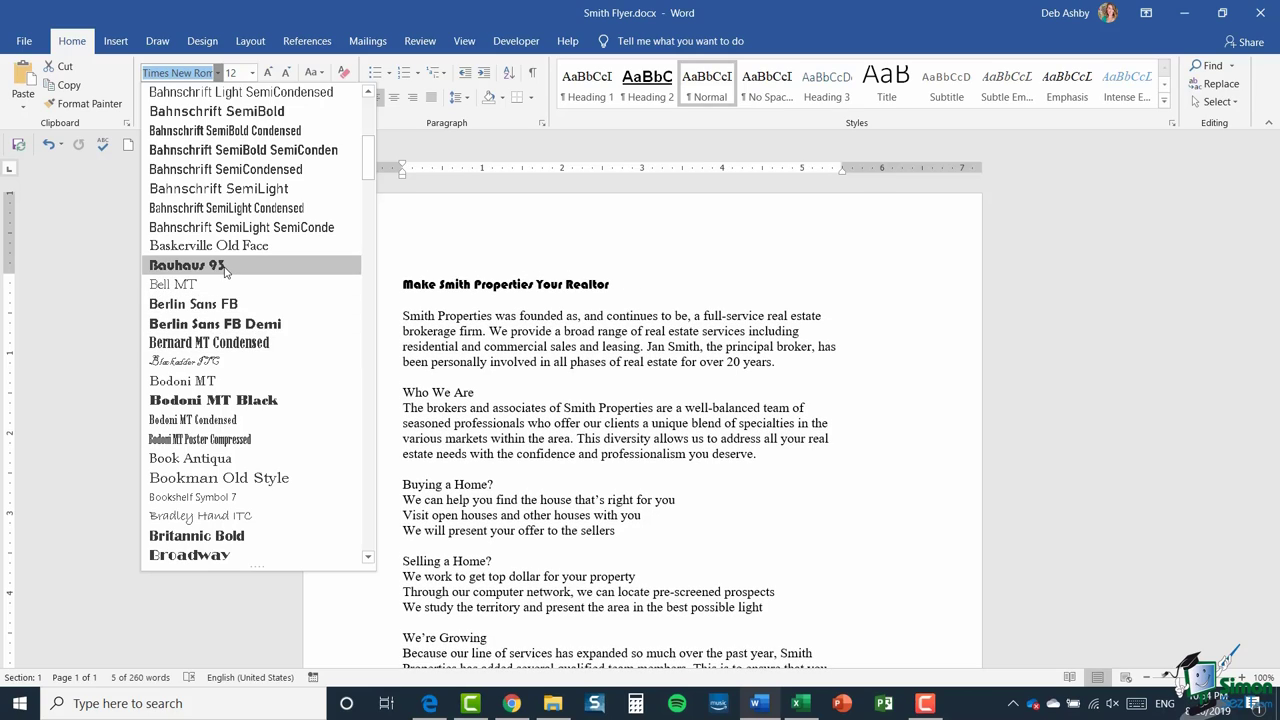
scroll(218, 370, "down", 3)
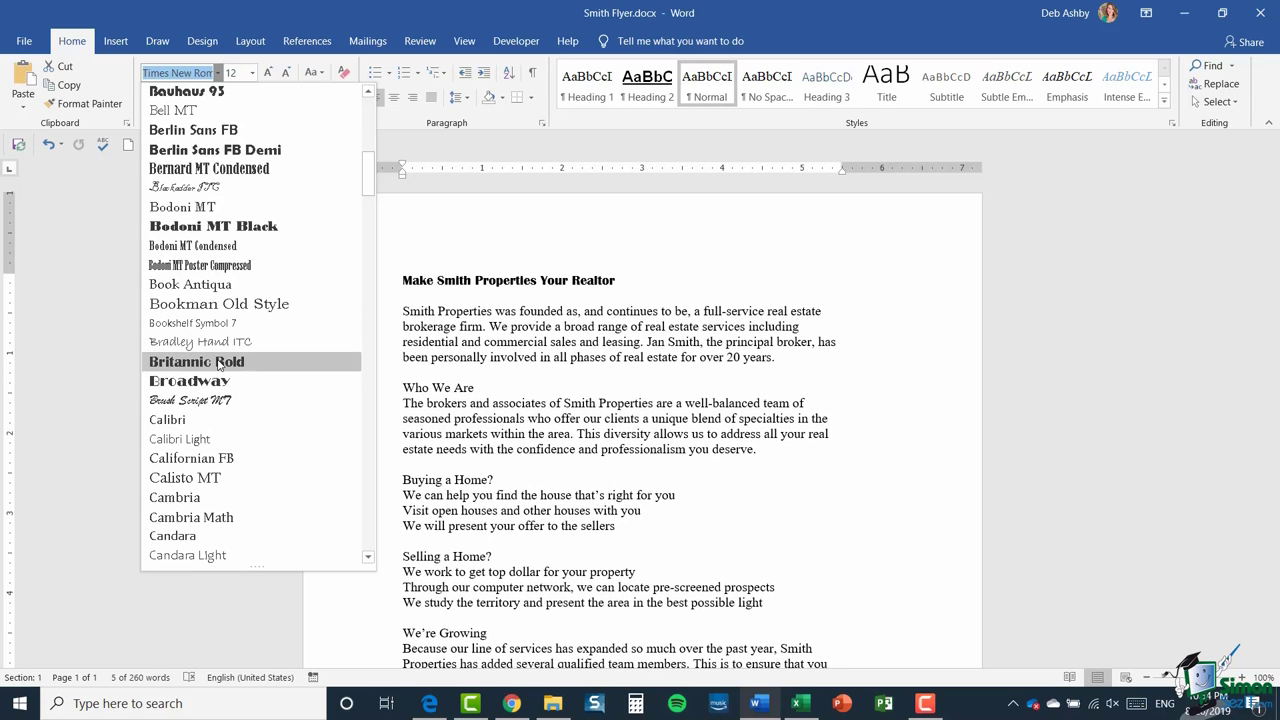
left_click(276, 368)
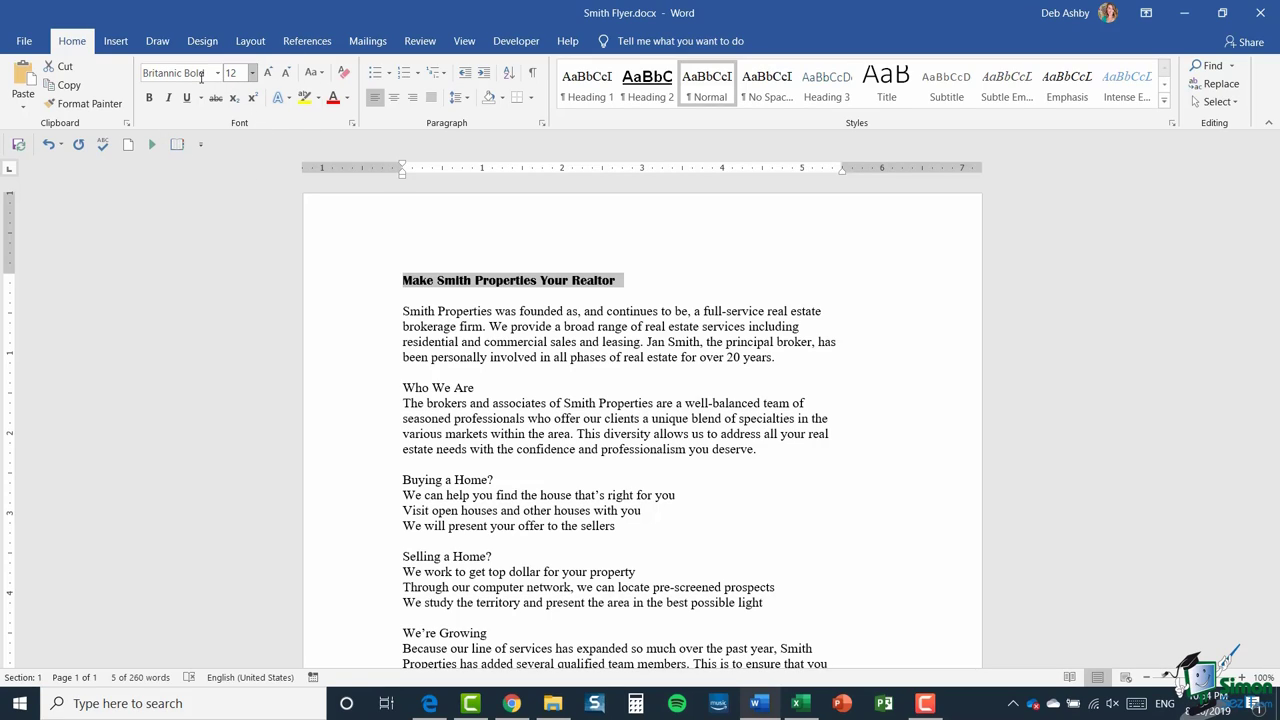
Step: Set the title to 36 point, try 15 point, then return it to 36
left_click(253, 77)
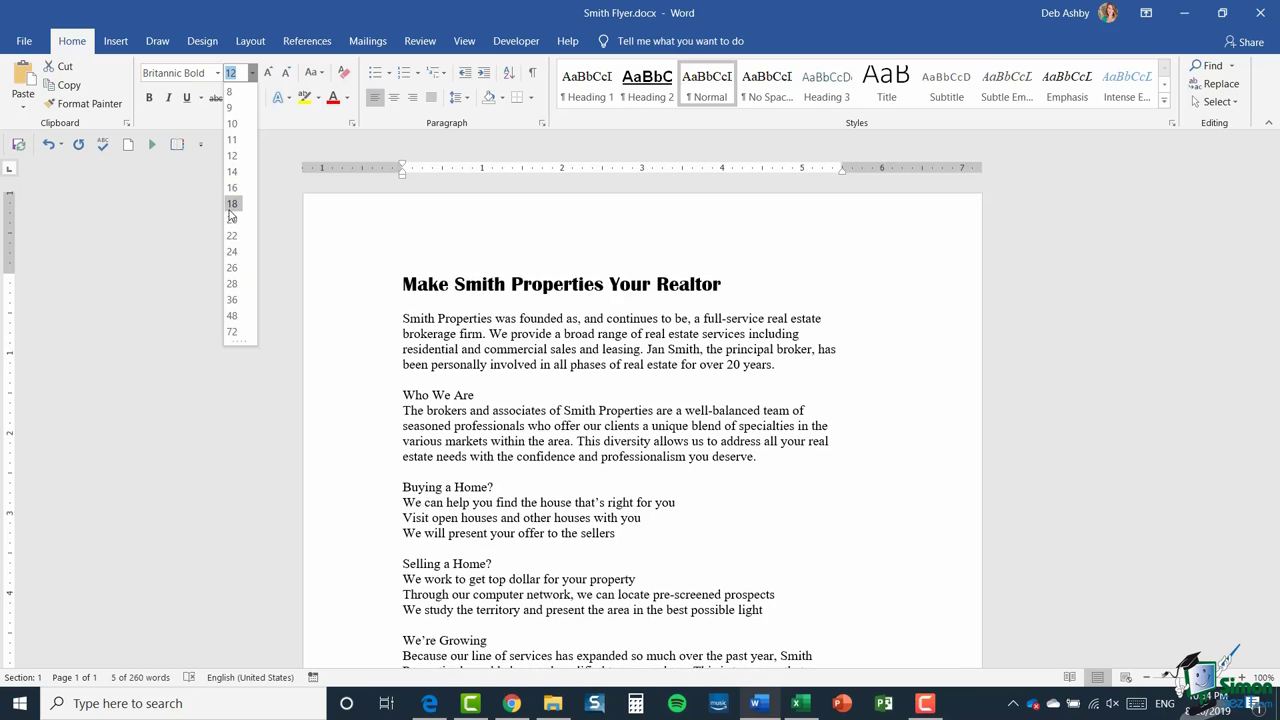
left_click(232, 300)
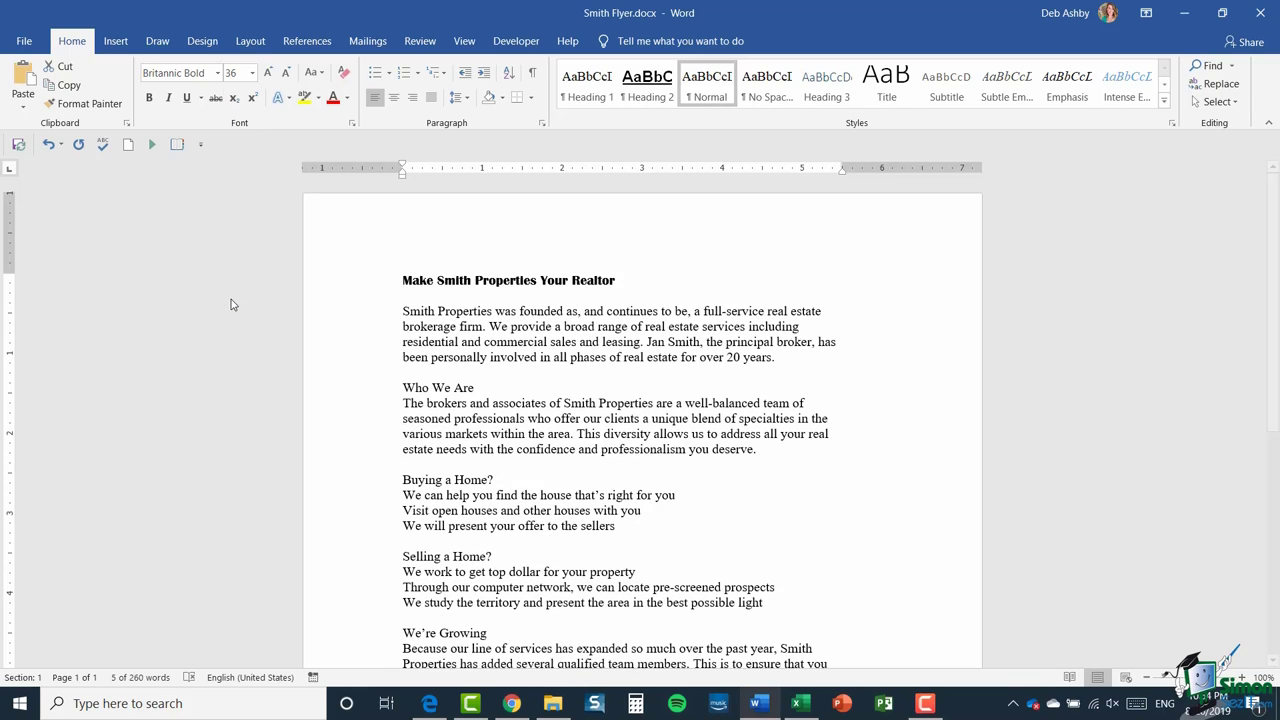
left_click(253, 73)
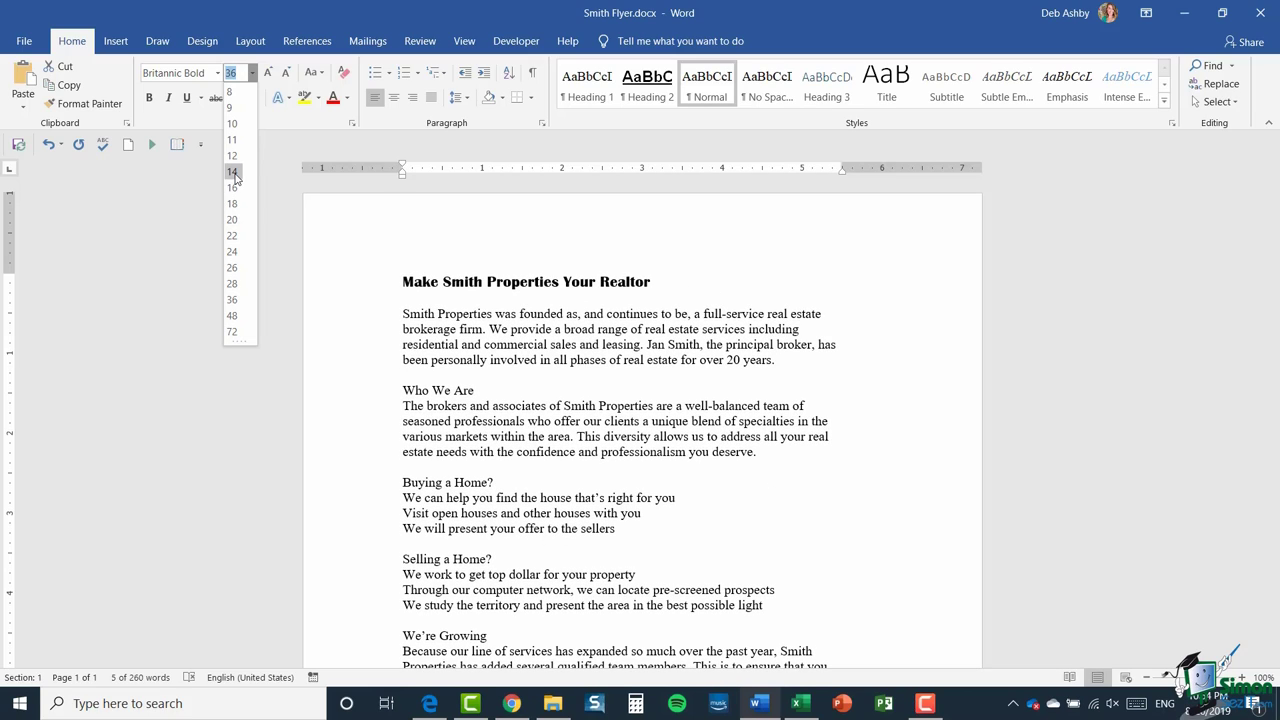
left_click(236, 76)
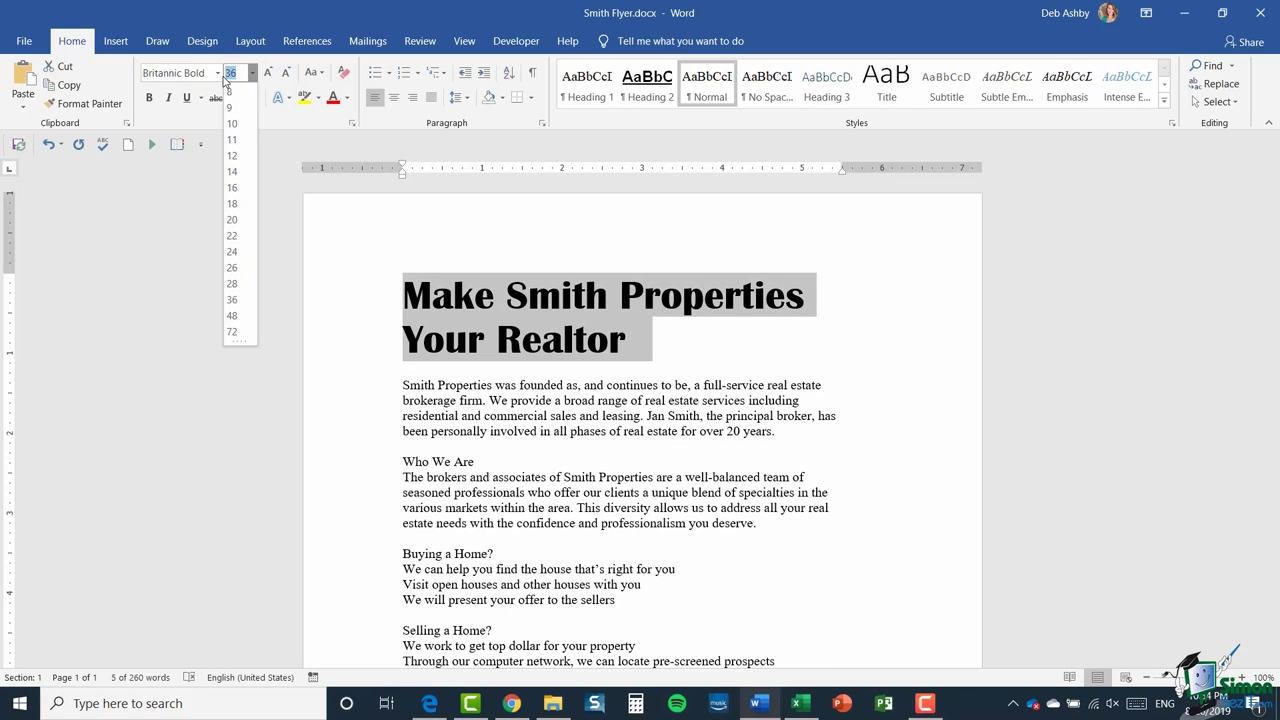
type("15")
key("Return")
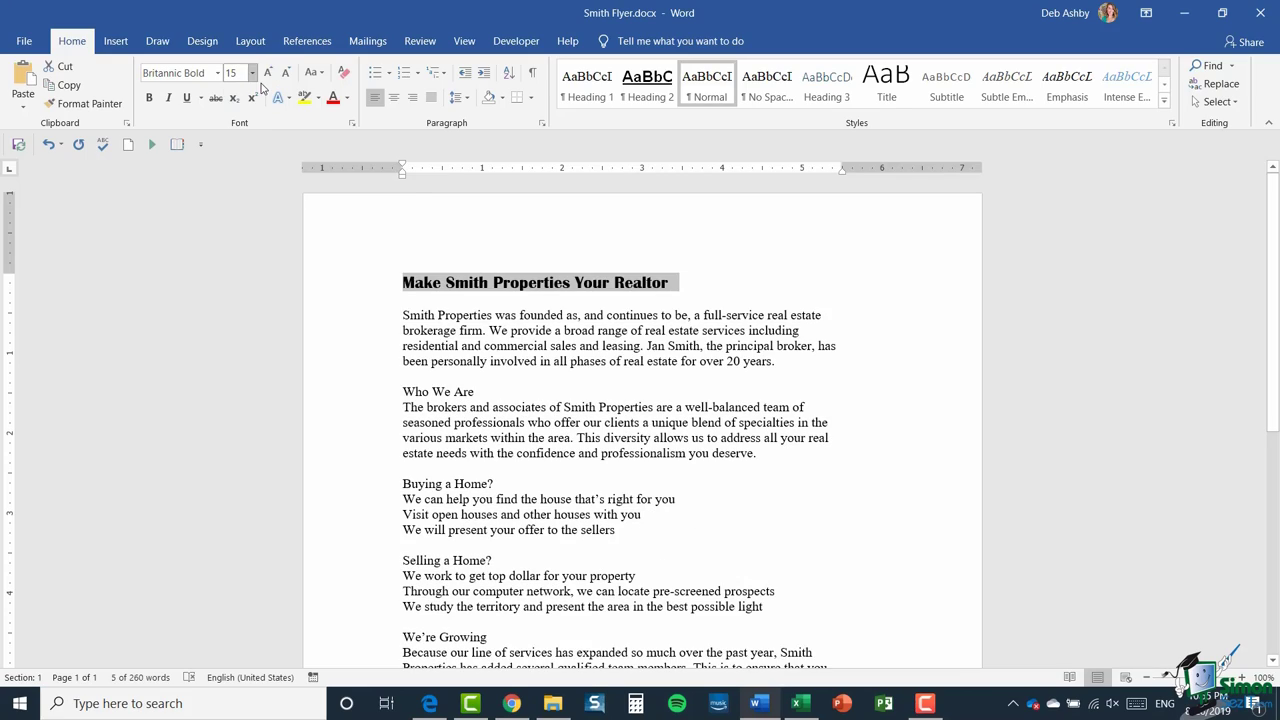
left_click(253, 73)
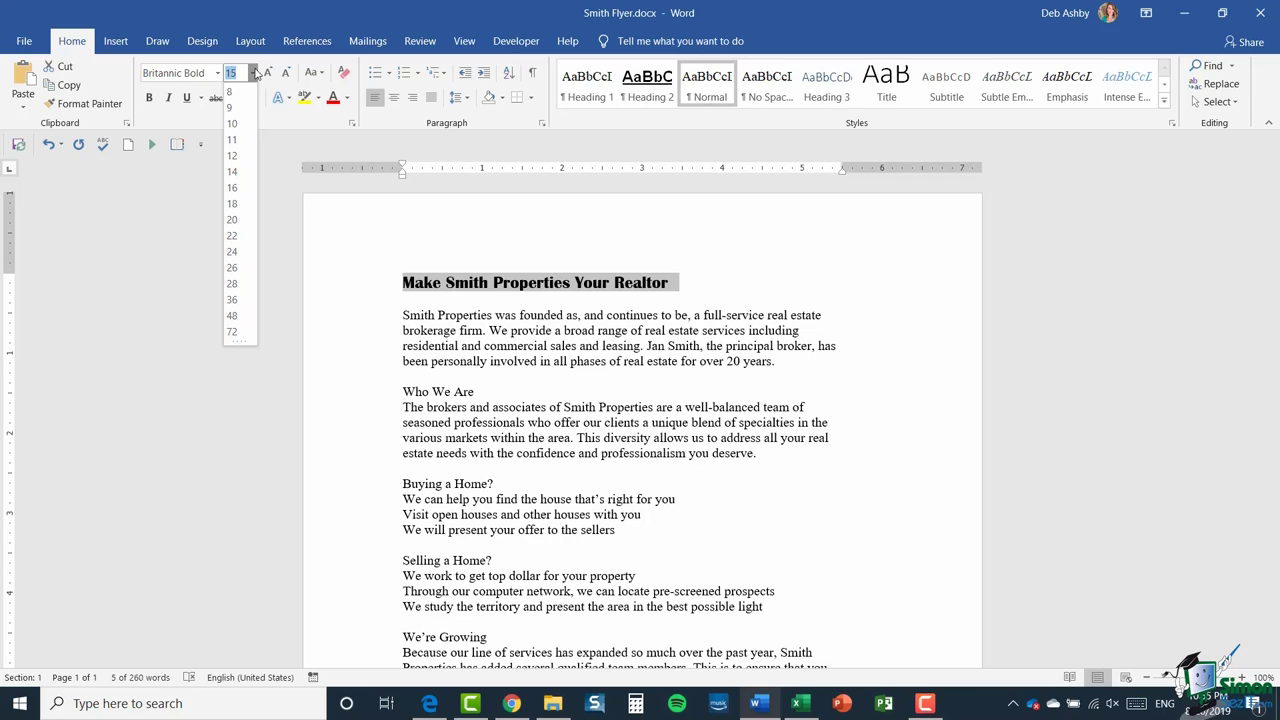
left_click(233, 300)
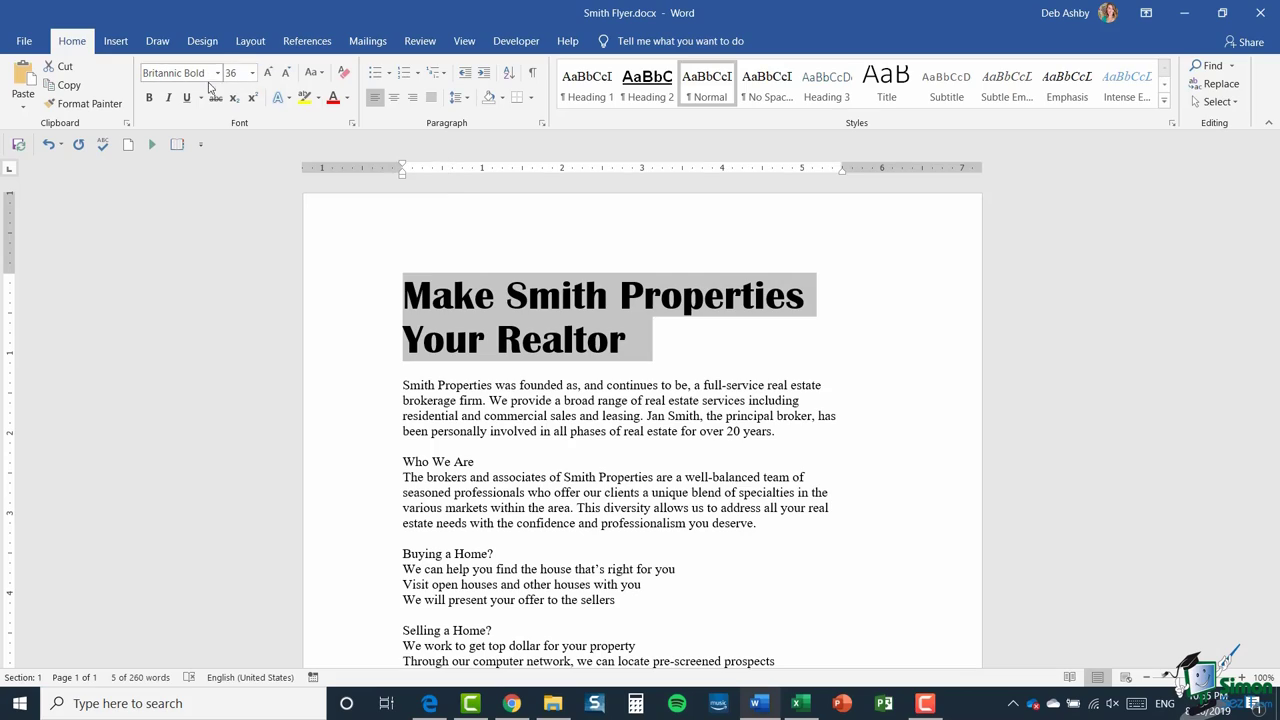
Step: Enlarge the title twice with Grow Font, then shrink it back to 36 point
left_click(269, 74)
left_click(269, 74)
left_click(269, 74)
left_click(269, 74)
left_click(269, 74)
left_click(269, 74)
left_click(269, 74)
left_click(269, 74)
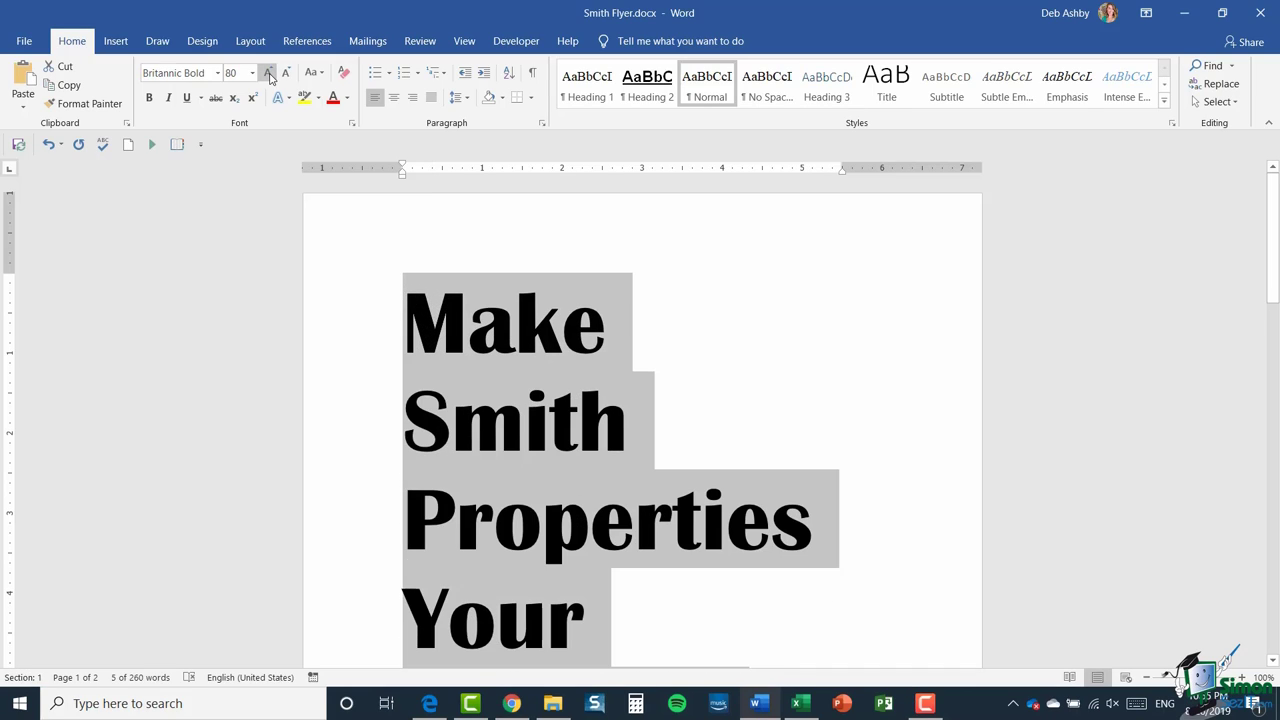
left_click(286, 74)
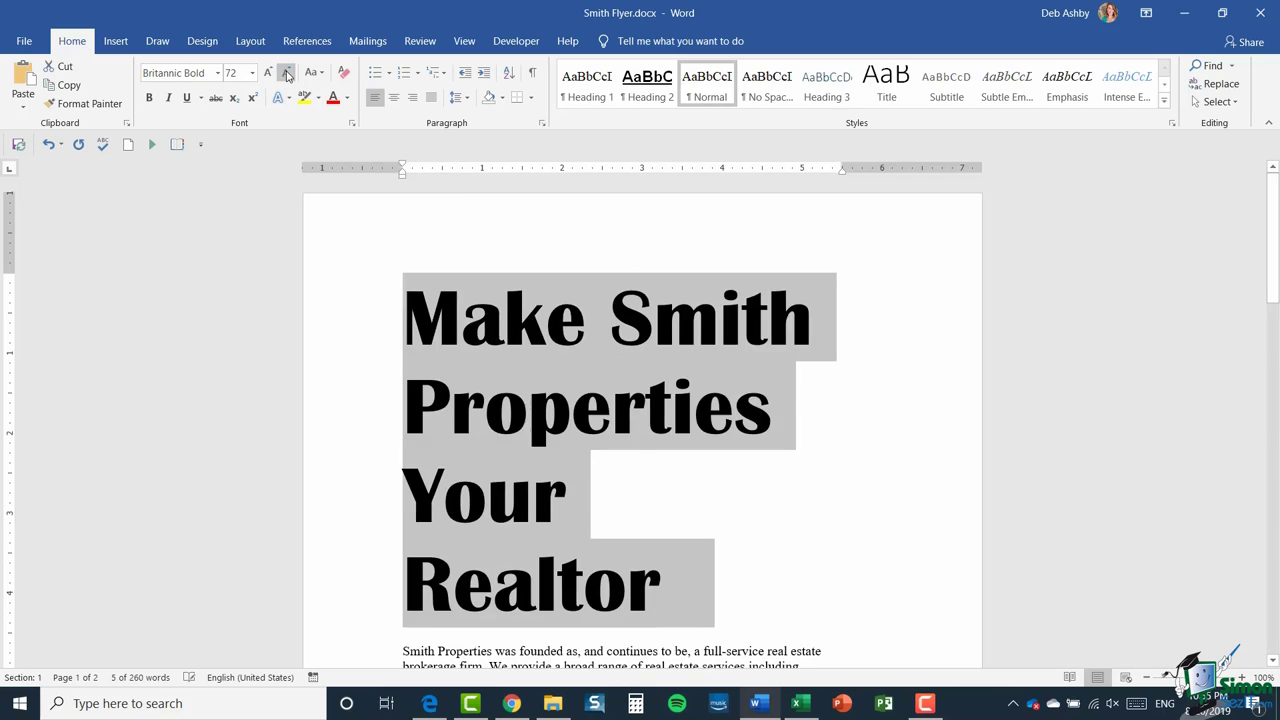
left_click(286, 74)
left_click(287, 75)
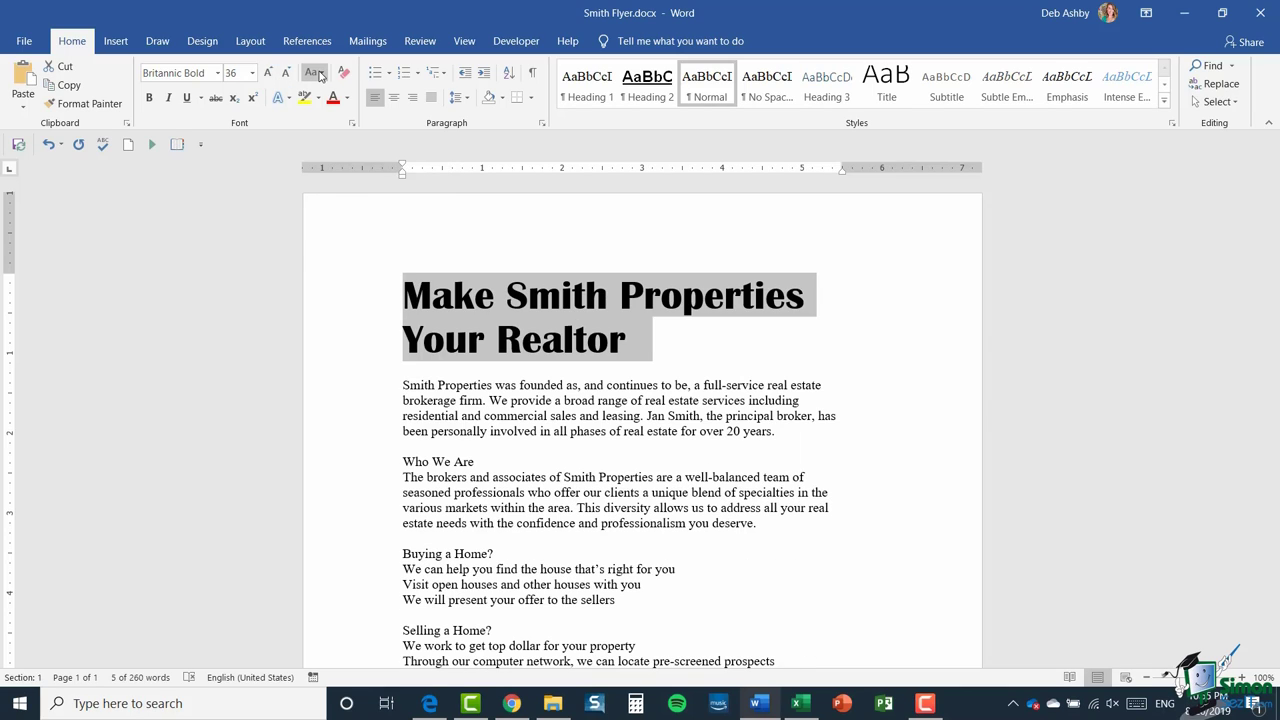
left_click(319, 75)
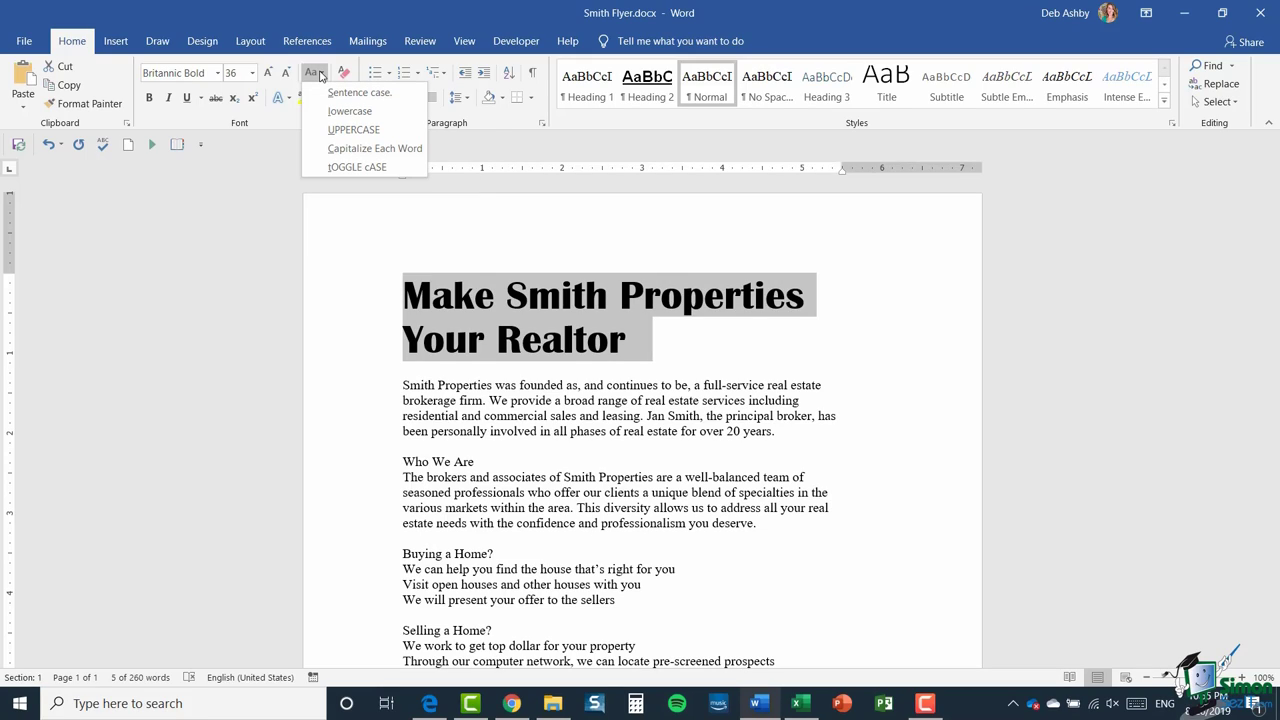
left_click(354, 130)
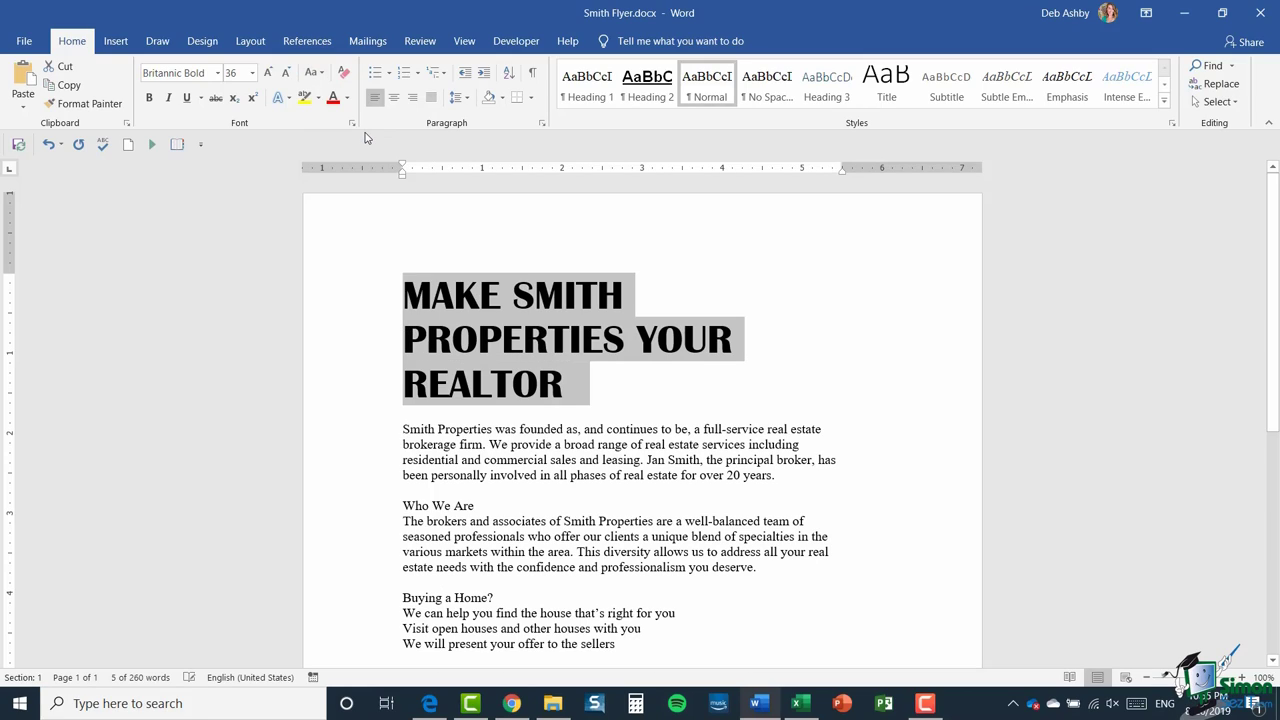
left_click(314, 73)
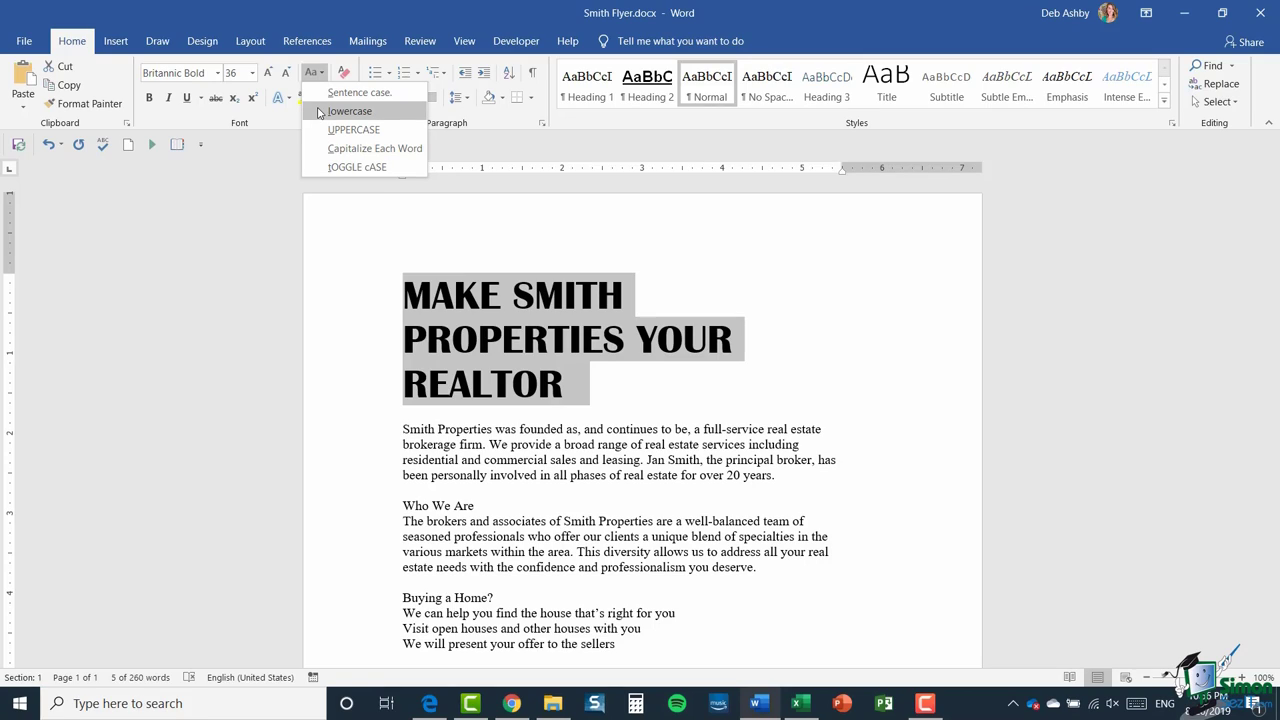
left_click(358, 150)
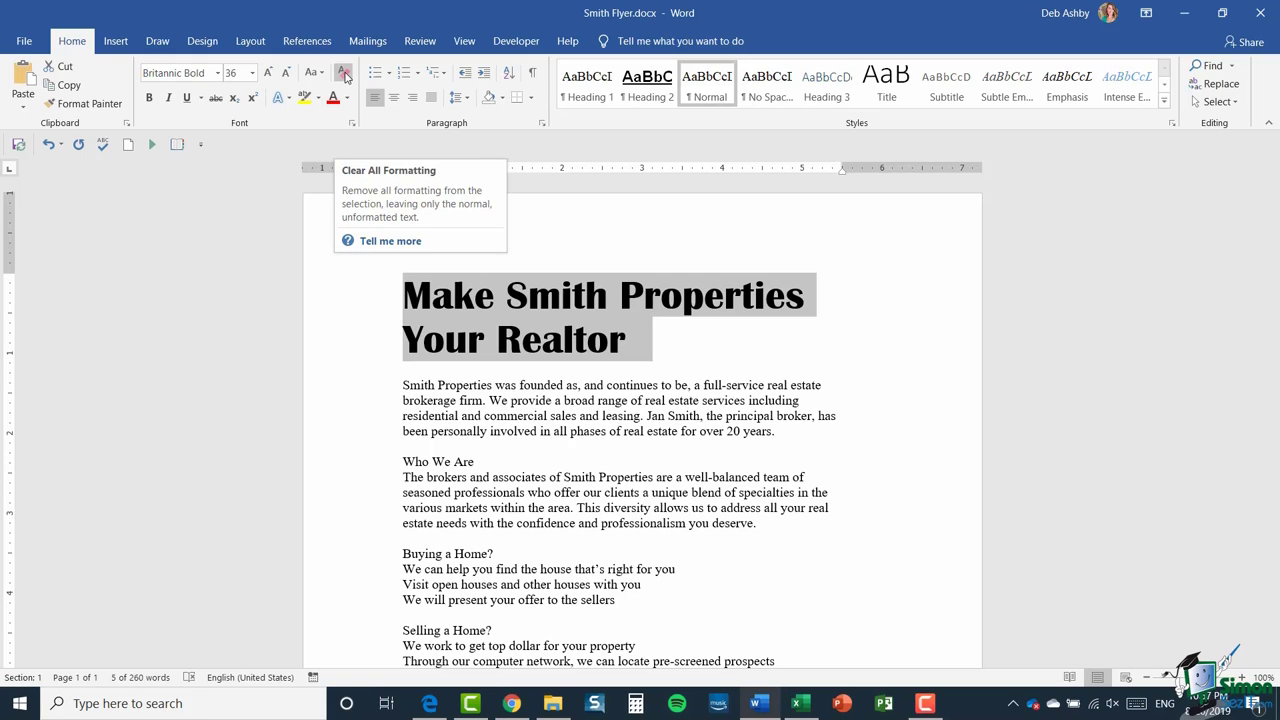
left_click(170, 98)
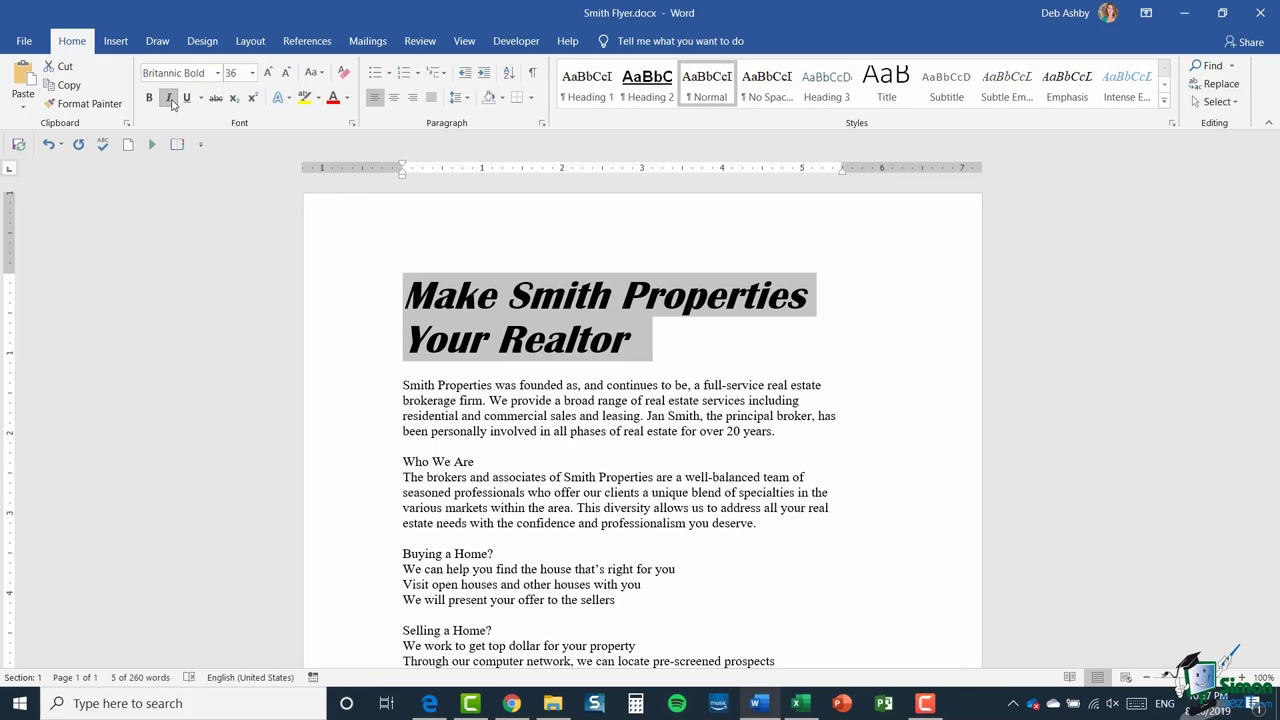
left_click(170, 98)
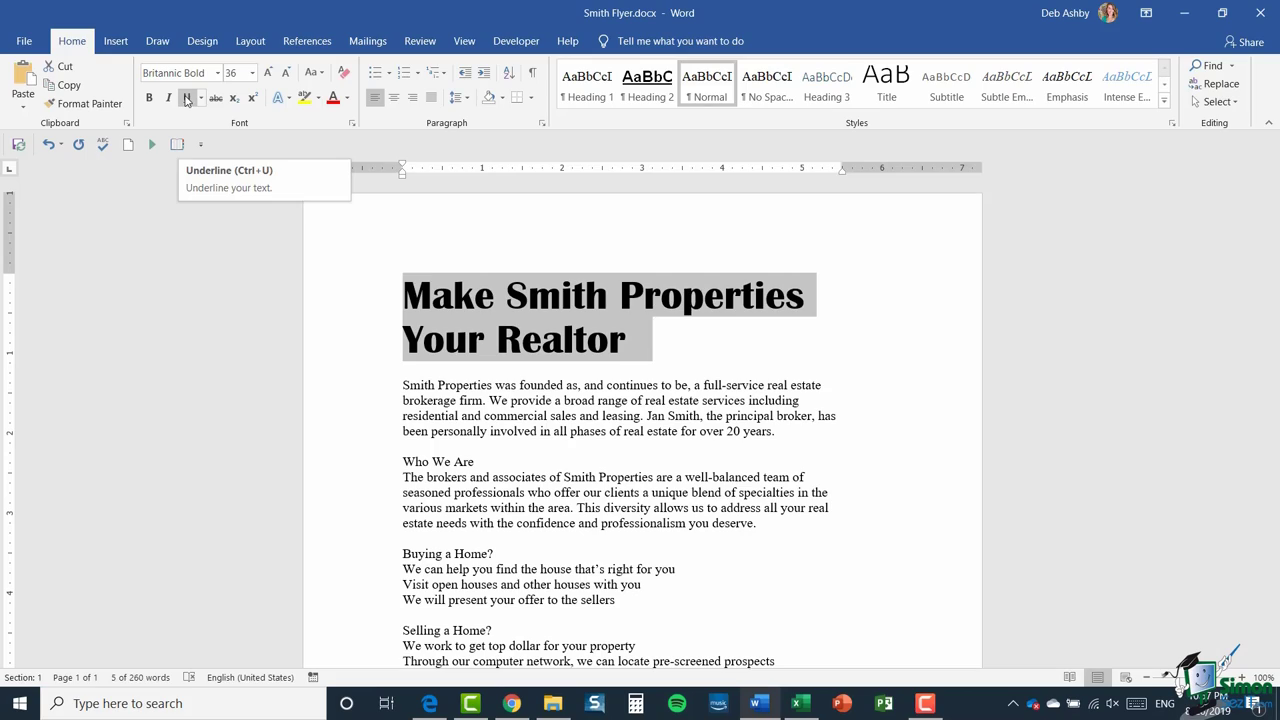
left_click(186, 98)
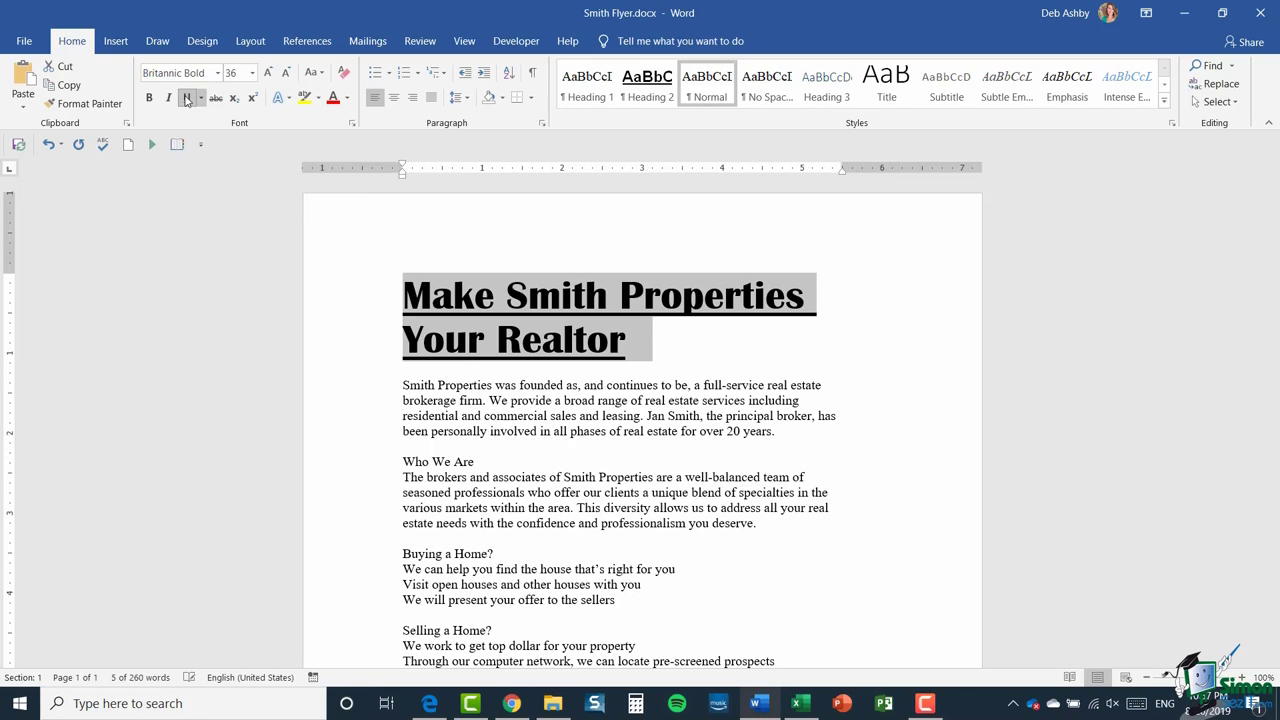
left_click(186, 98)
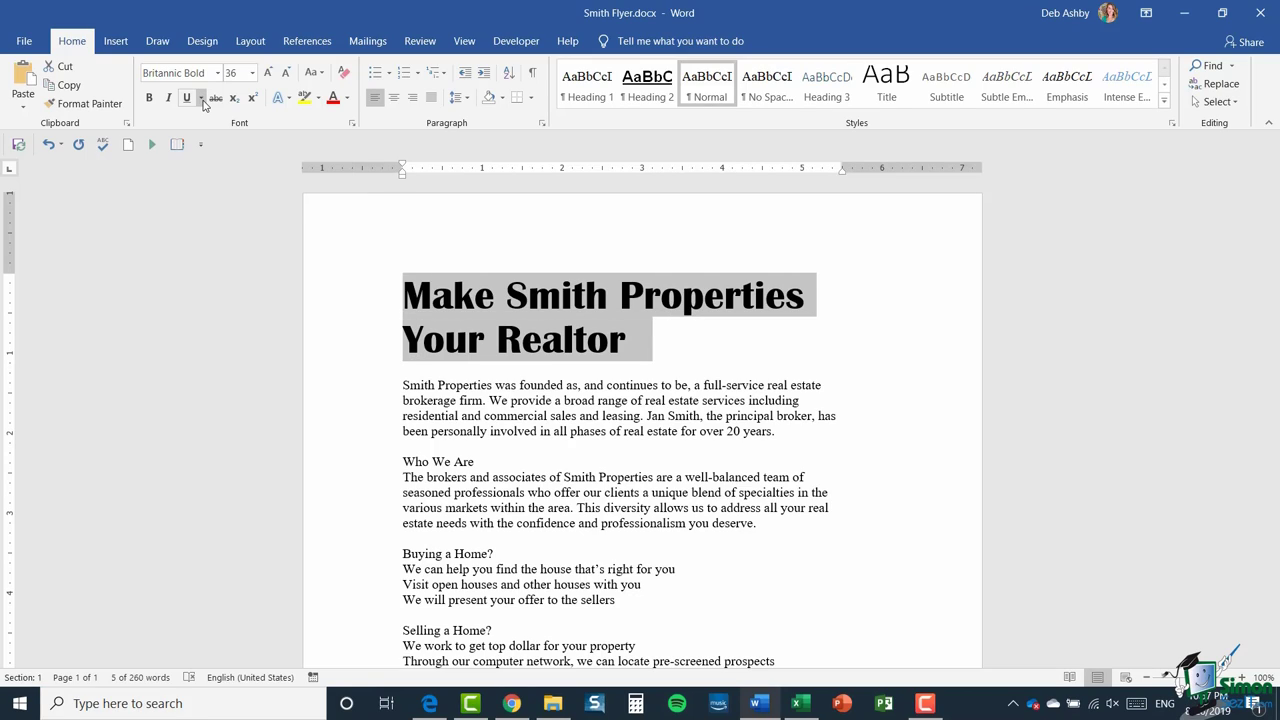
left_click(202, 99)
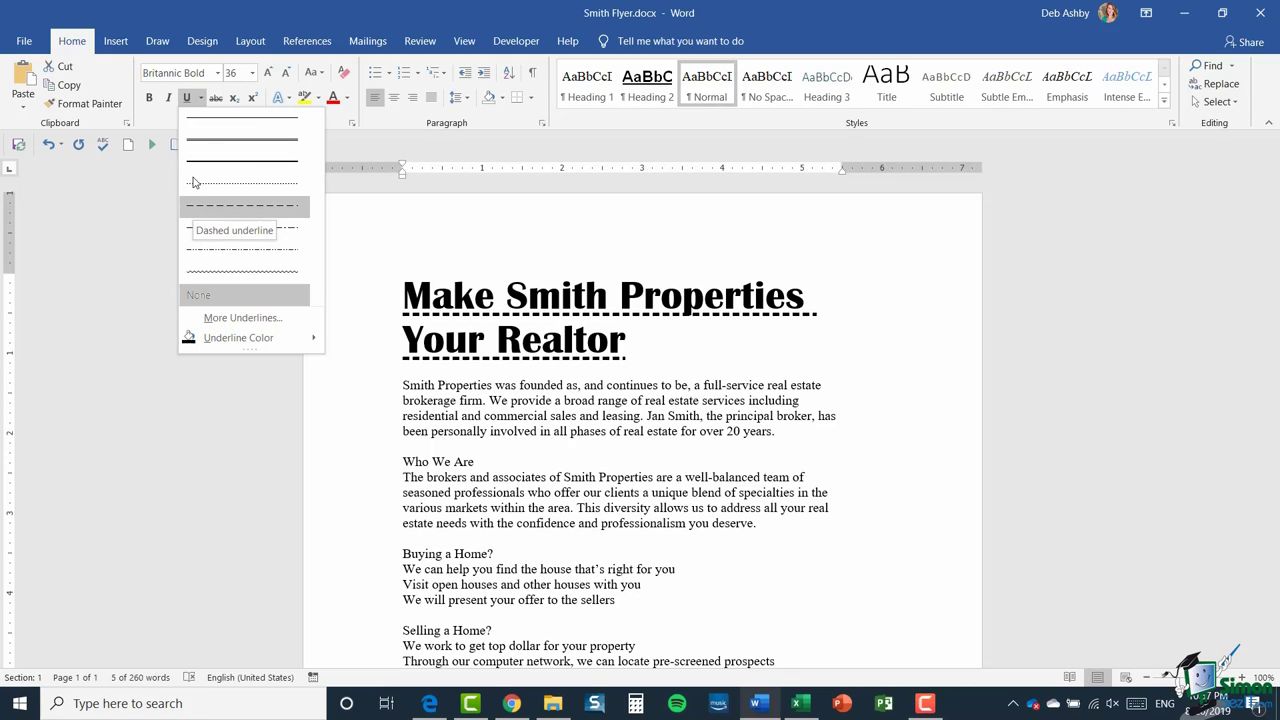
left_click(194, 98)
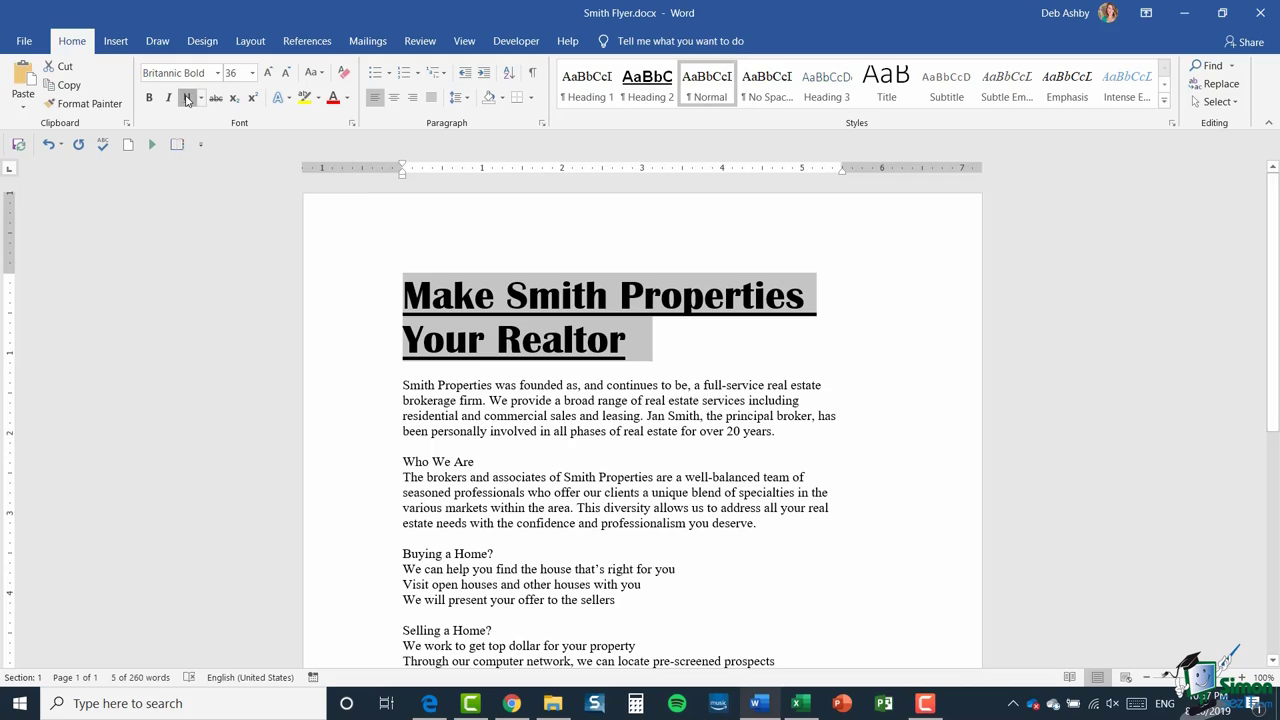
left_click(186, 98)
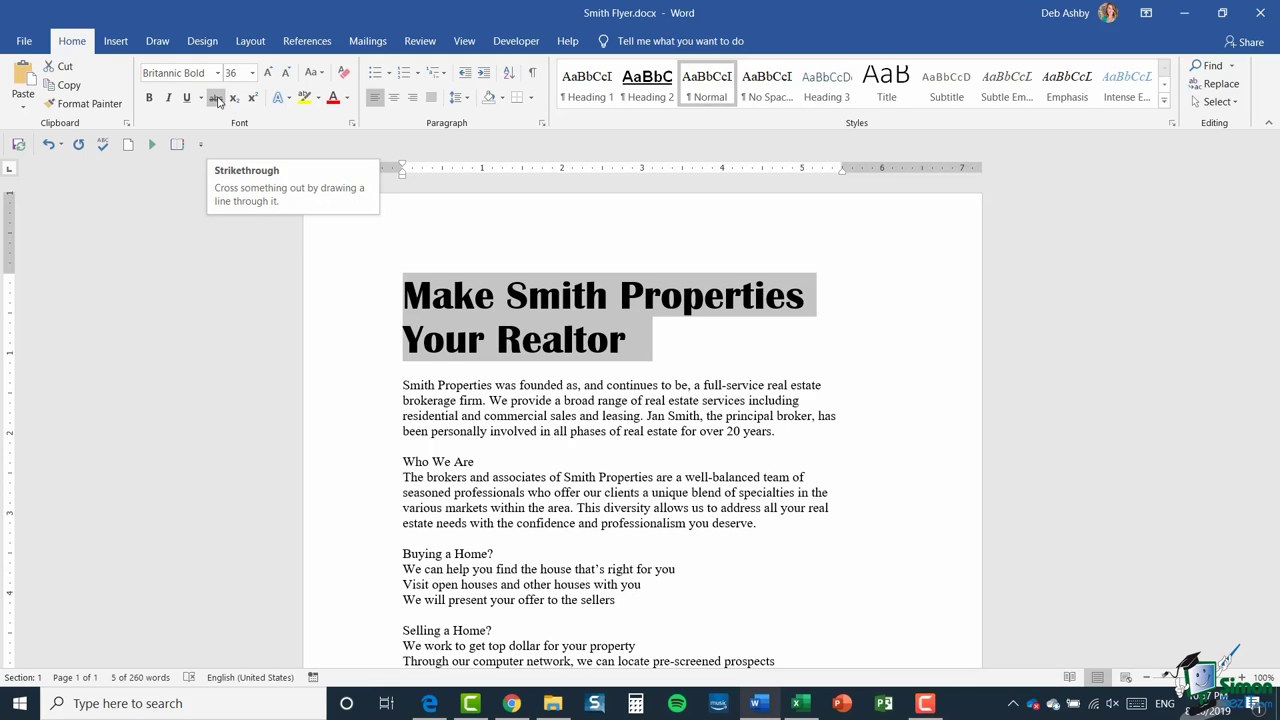
left_click(216, 98)
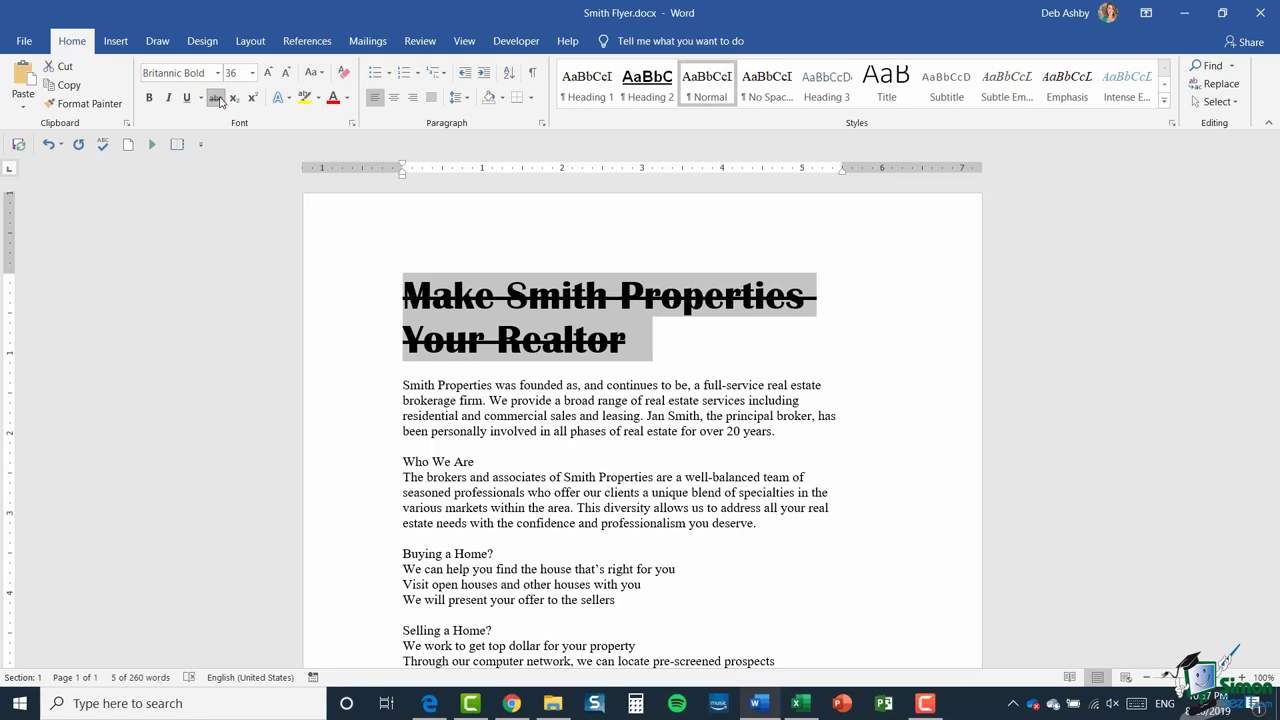
left_click(216, 98)
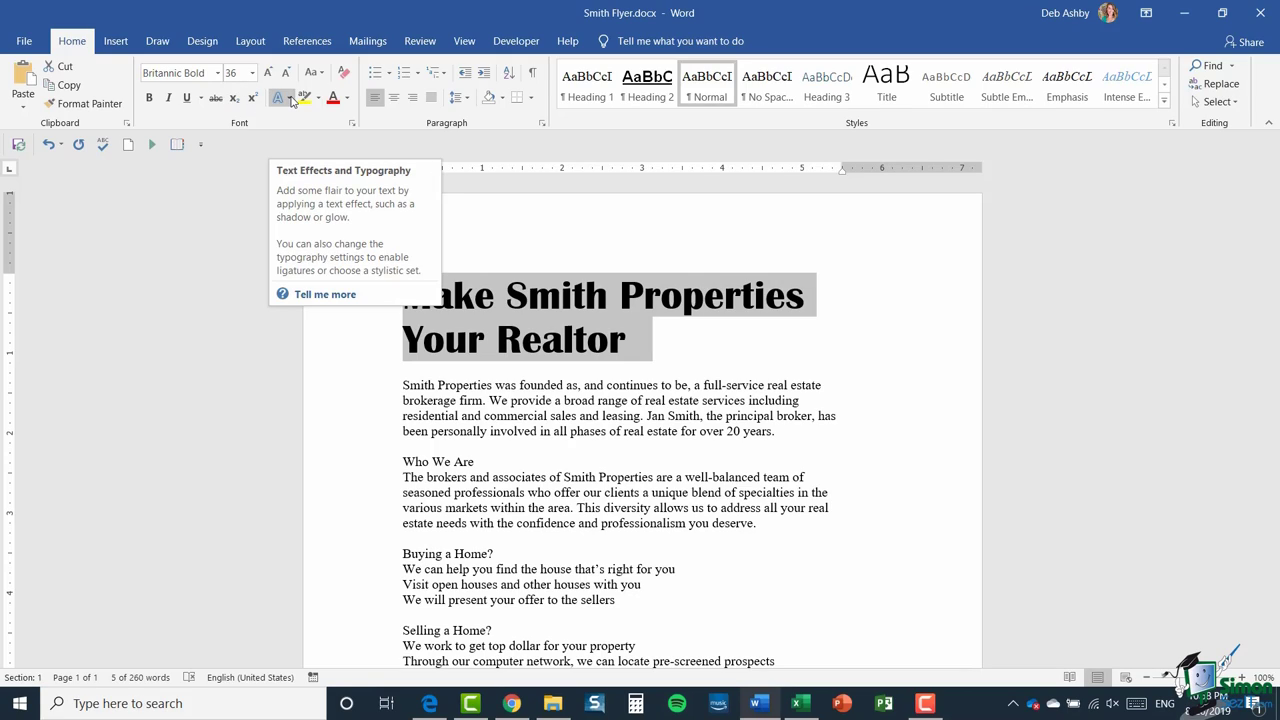
Step: Give the title an orange outline text effect, previewing reflection, glow and highlight colours
left_click(289, 98)
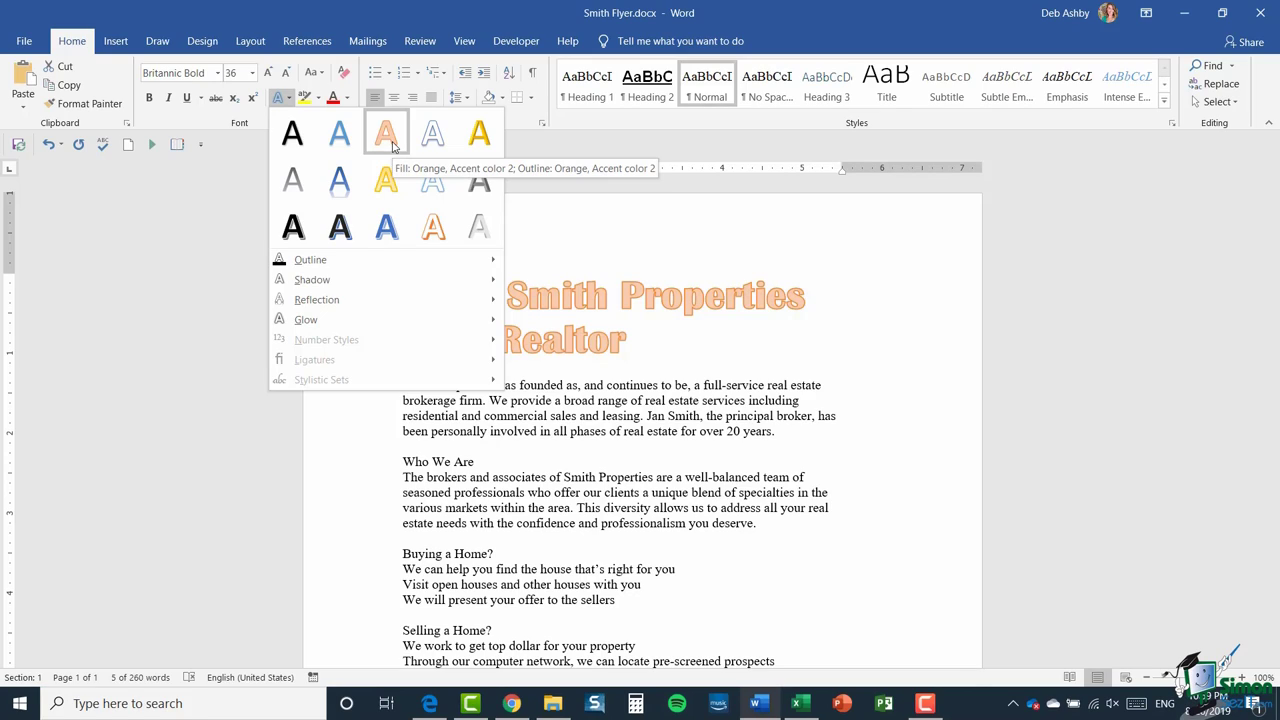
left_click(392, 146)
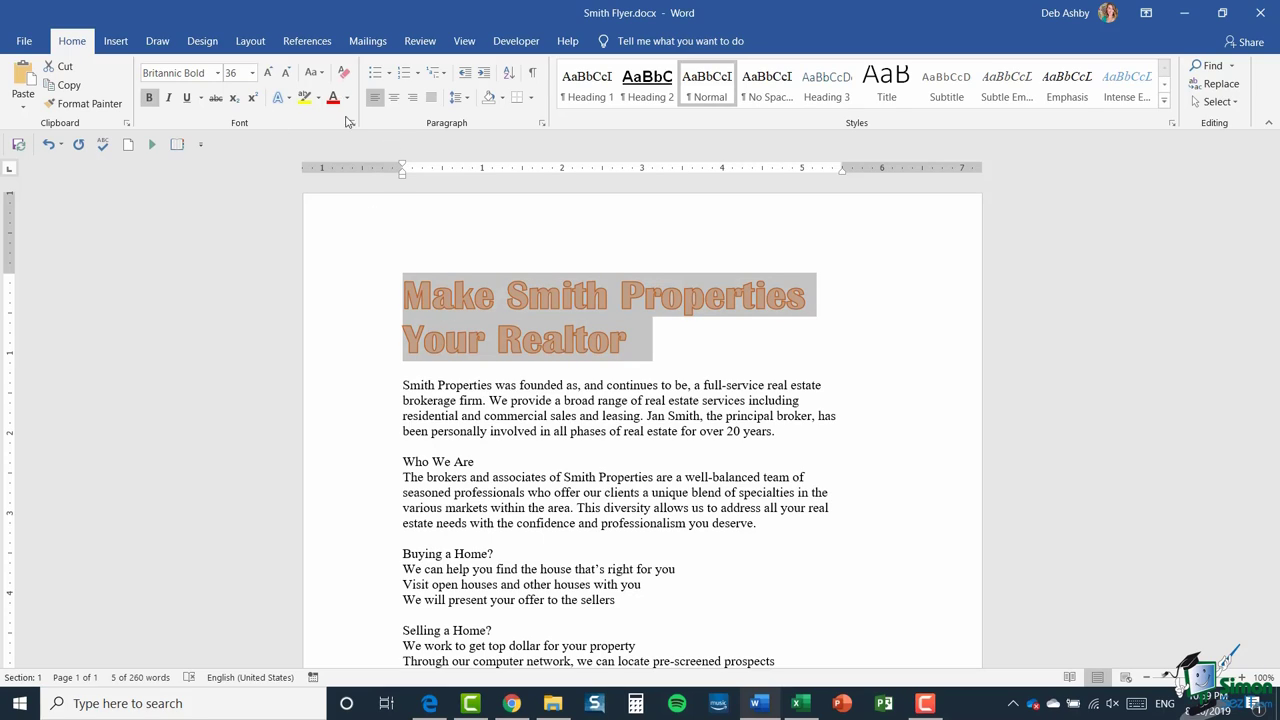
left_click(281, 97)
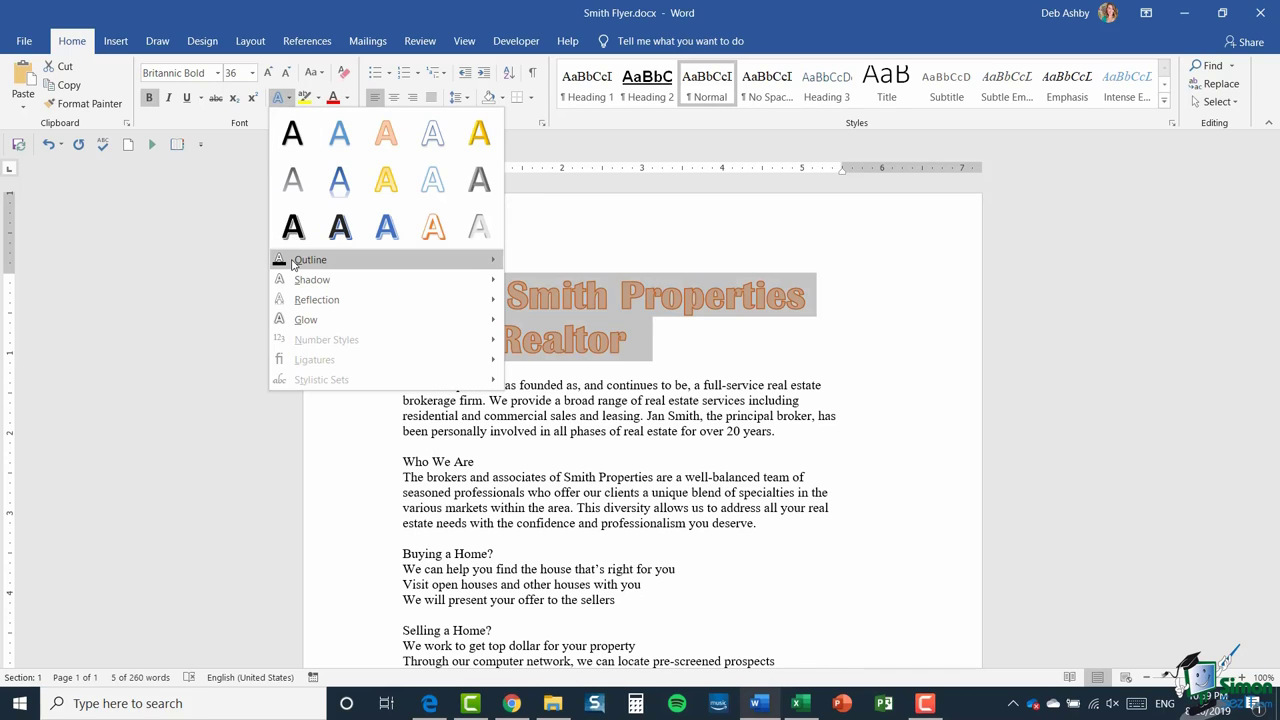
mouse_move(293, 263)
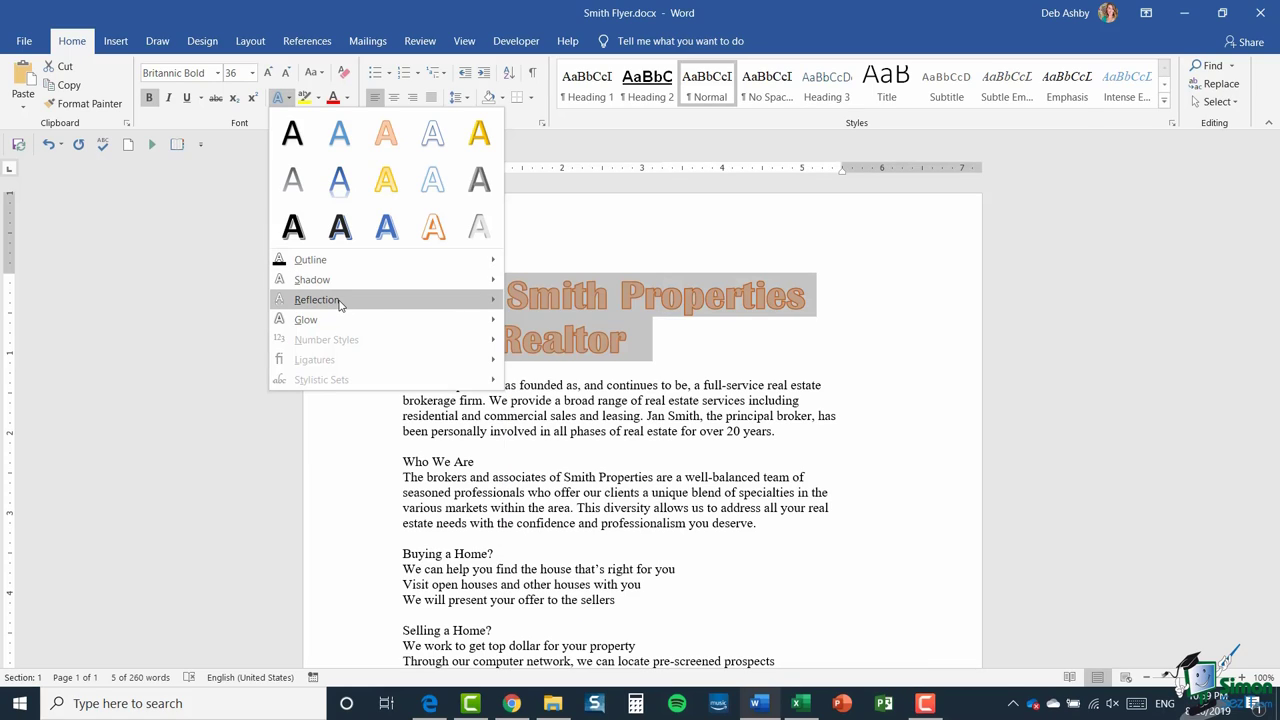
mouse_move(322, 324)
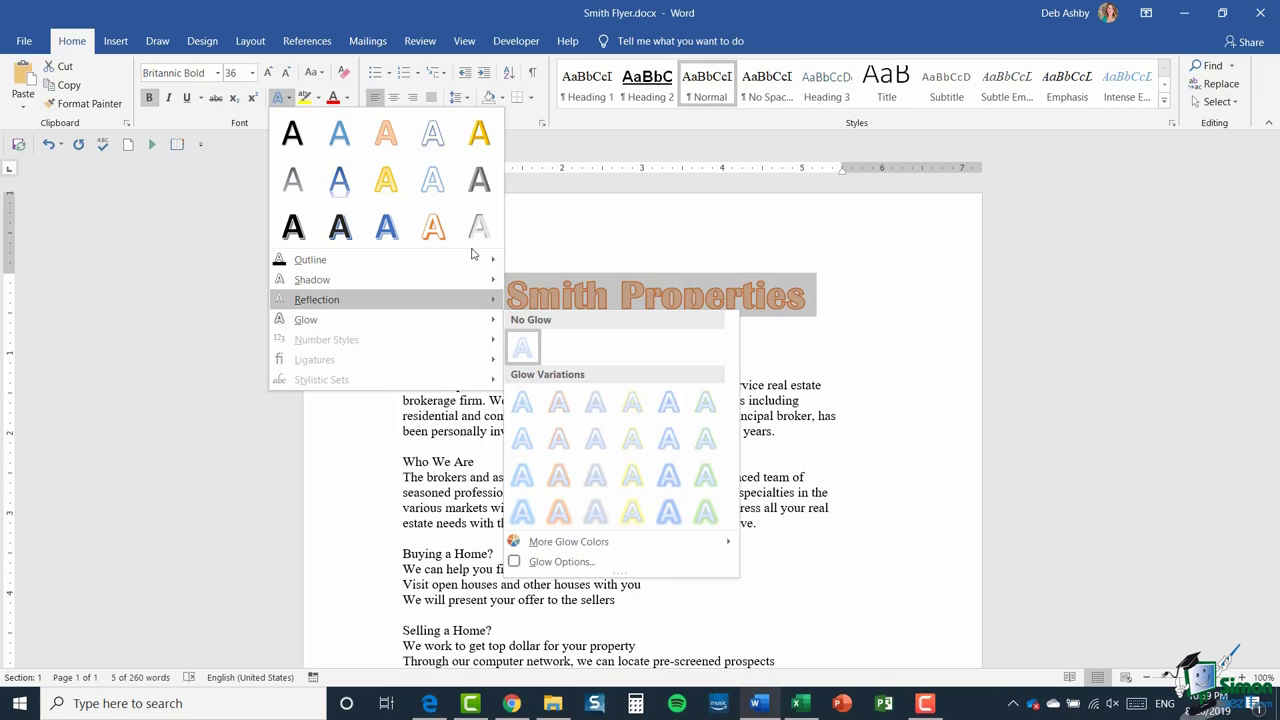
left_click(318, 104)
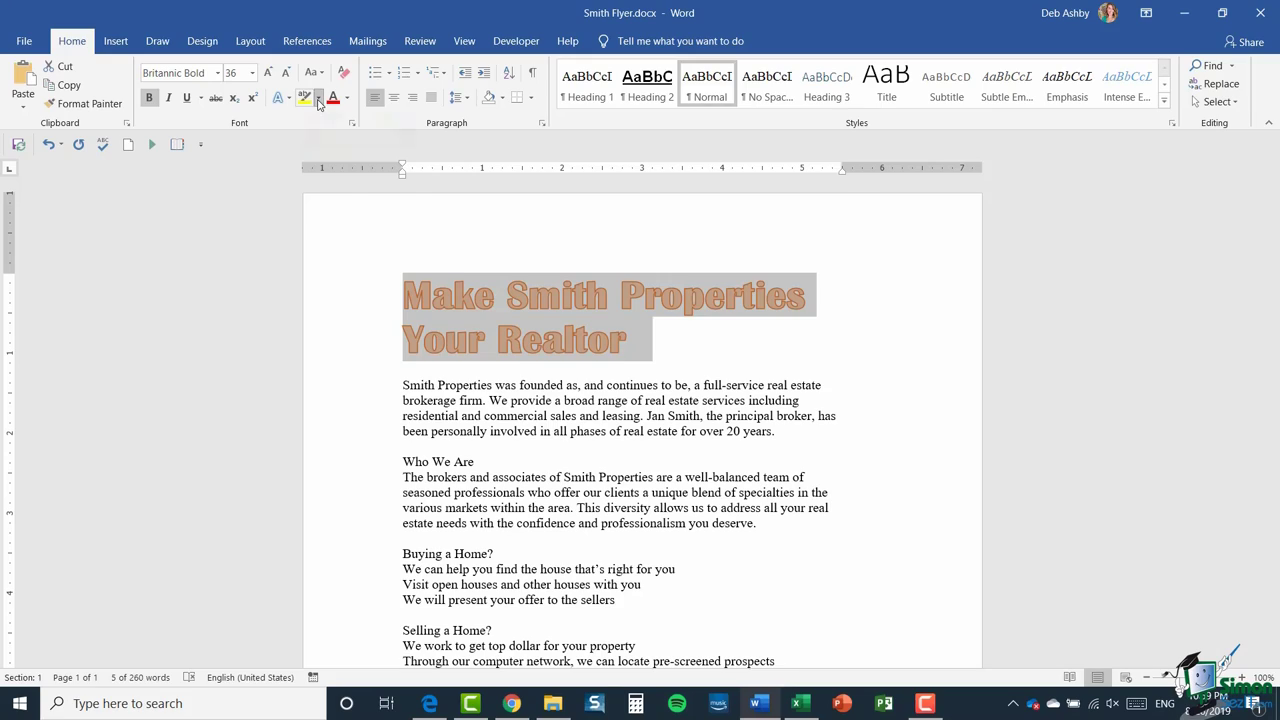
left_click(318, 100)
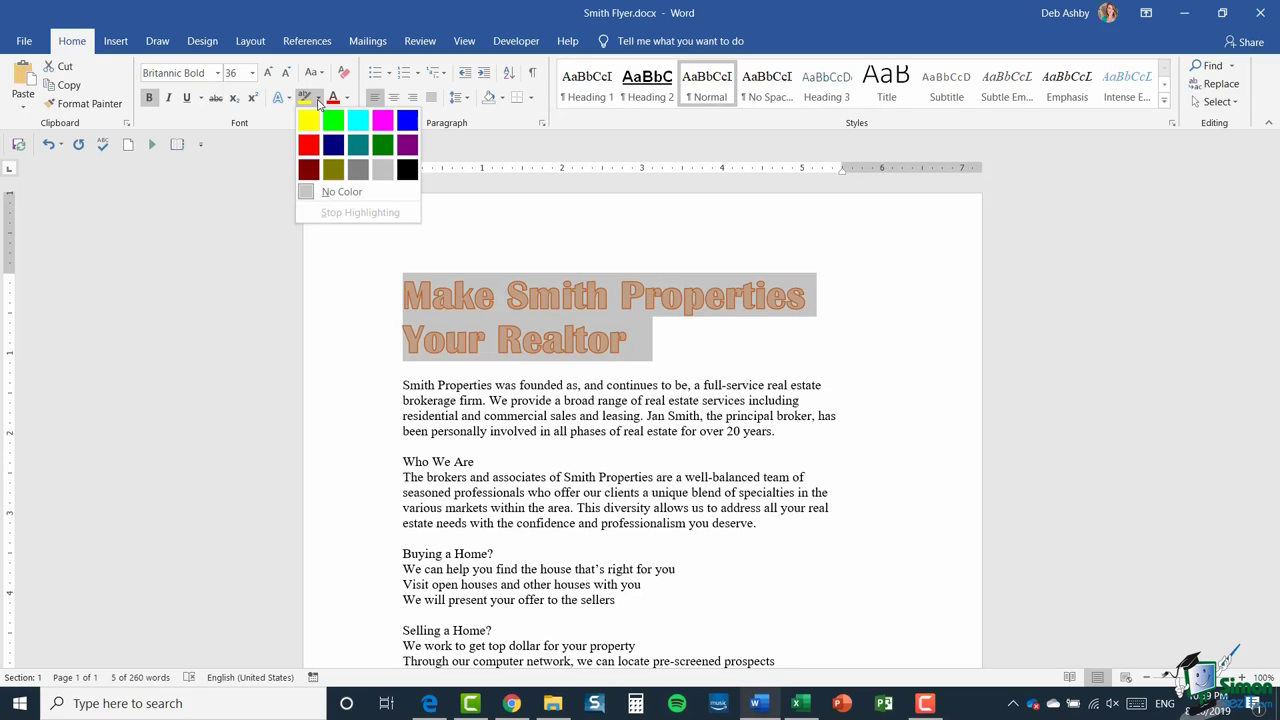
left_click(431, 385)
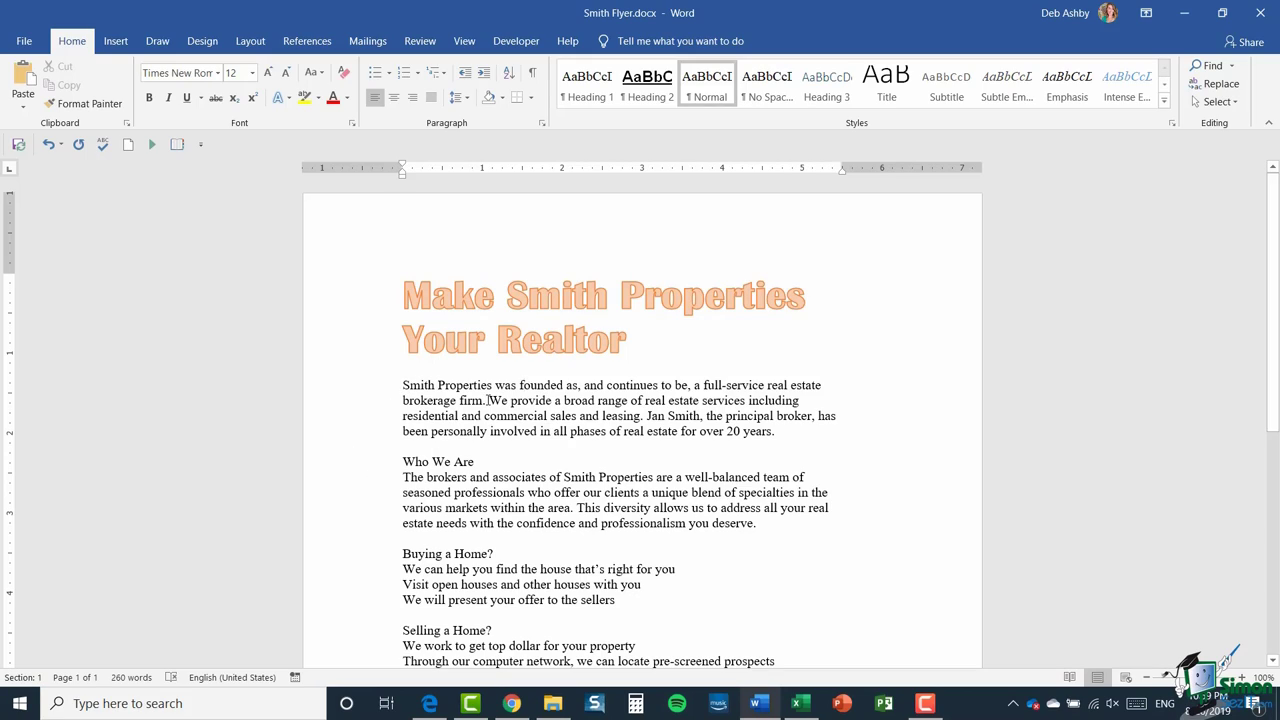
Step: Highlight 'We provide a broad range' in the intro paragraph in yellow
left_click_drag(488, 400, 628, 401)
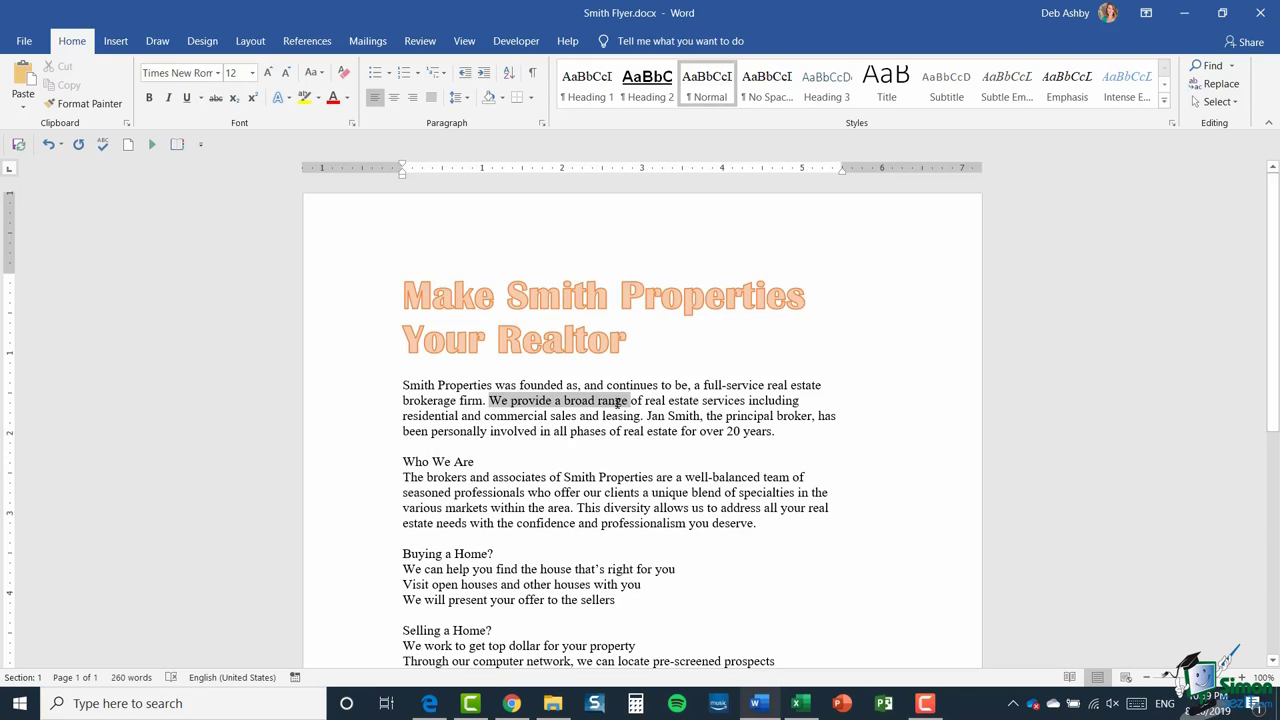
left_click(318, 97)
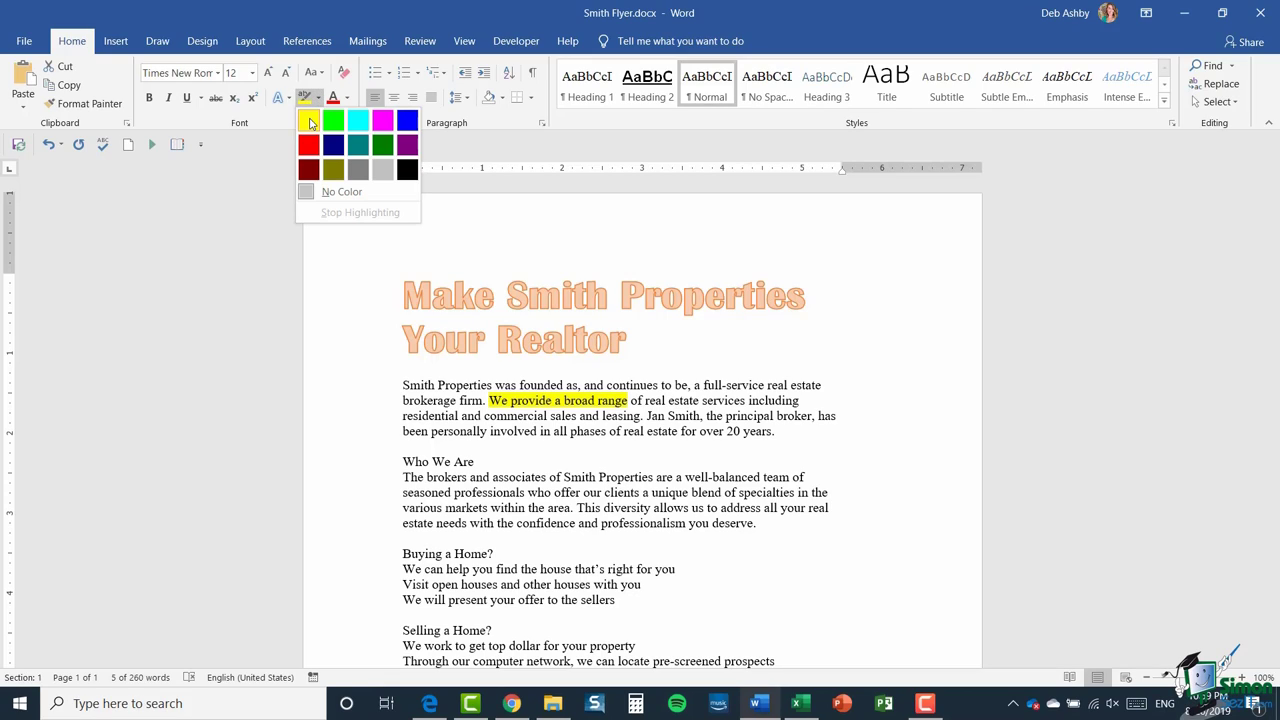
left_click(310, 121)
left_click(737, 457)
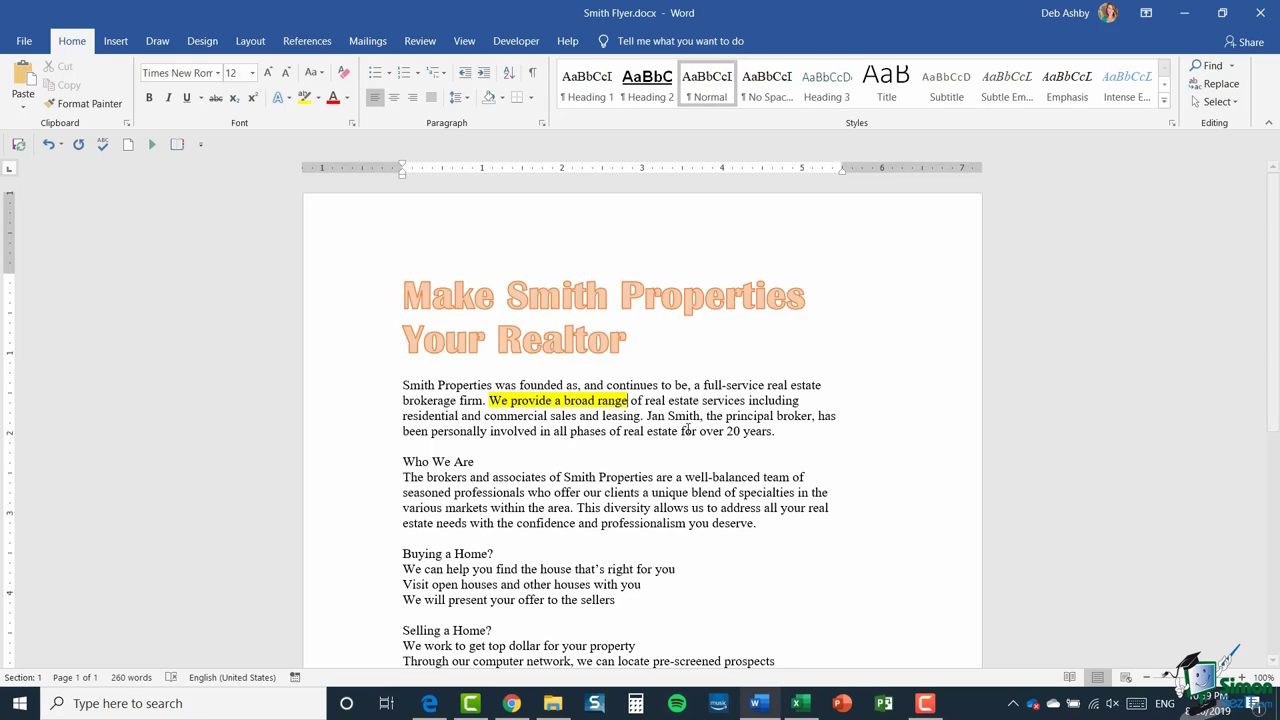
Step: Select the 'Who We Are' heading and check the font colours without changing them
left_click_drag(403, 461, 478, 462)
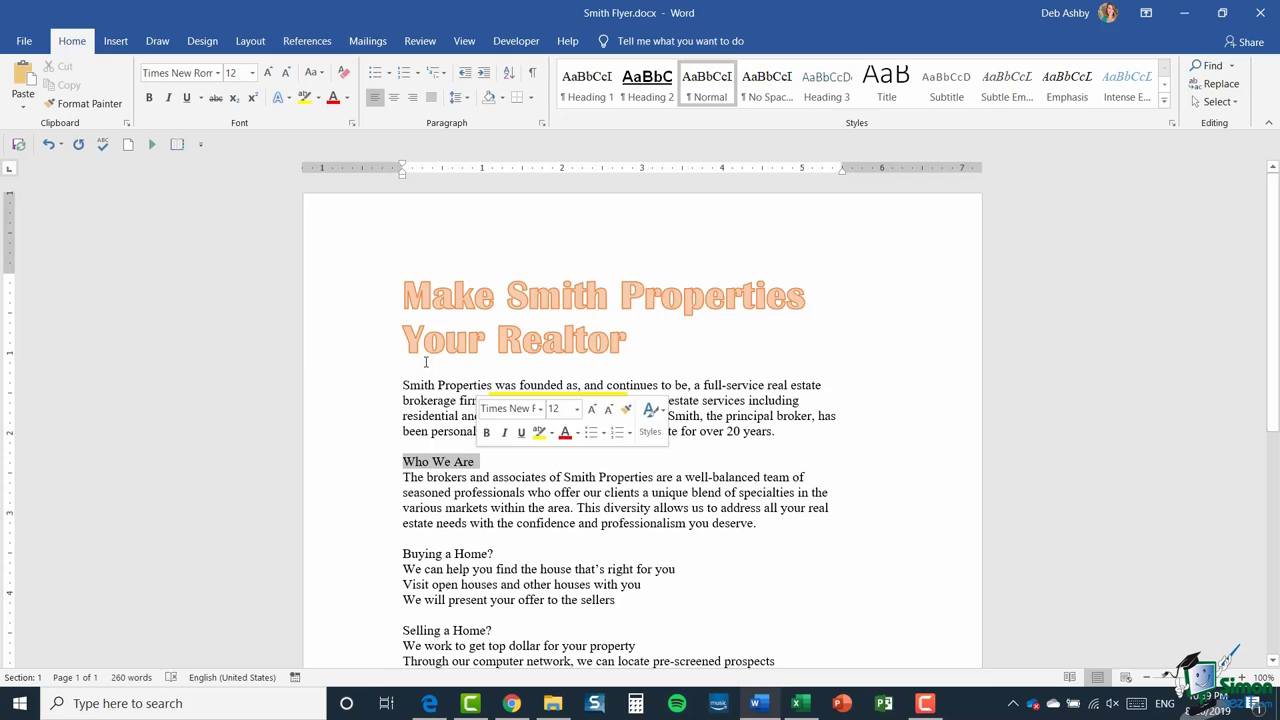
left_click(350, 97)
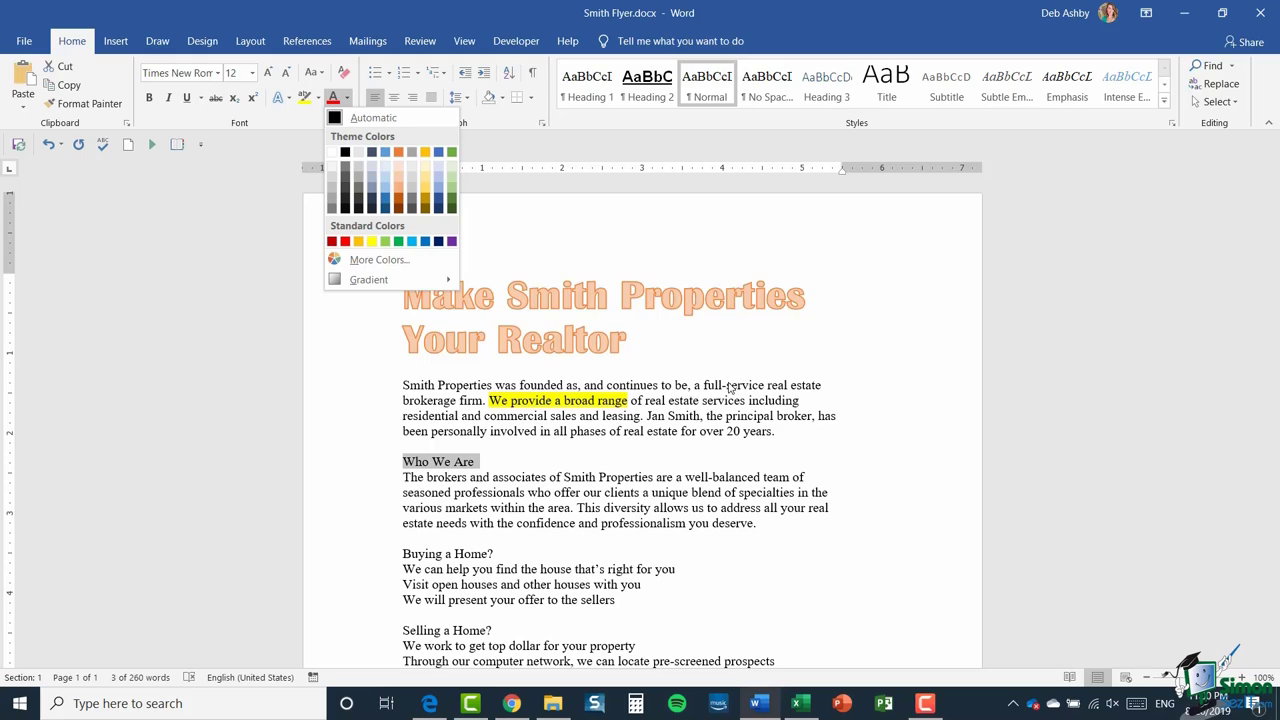
left_click(672, 387)
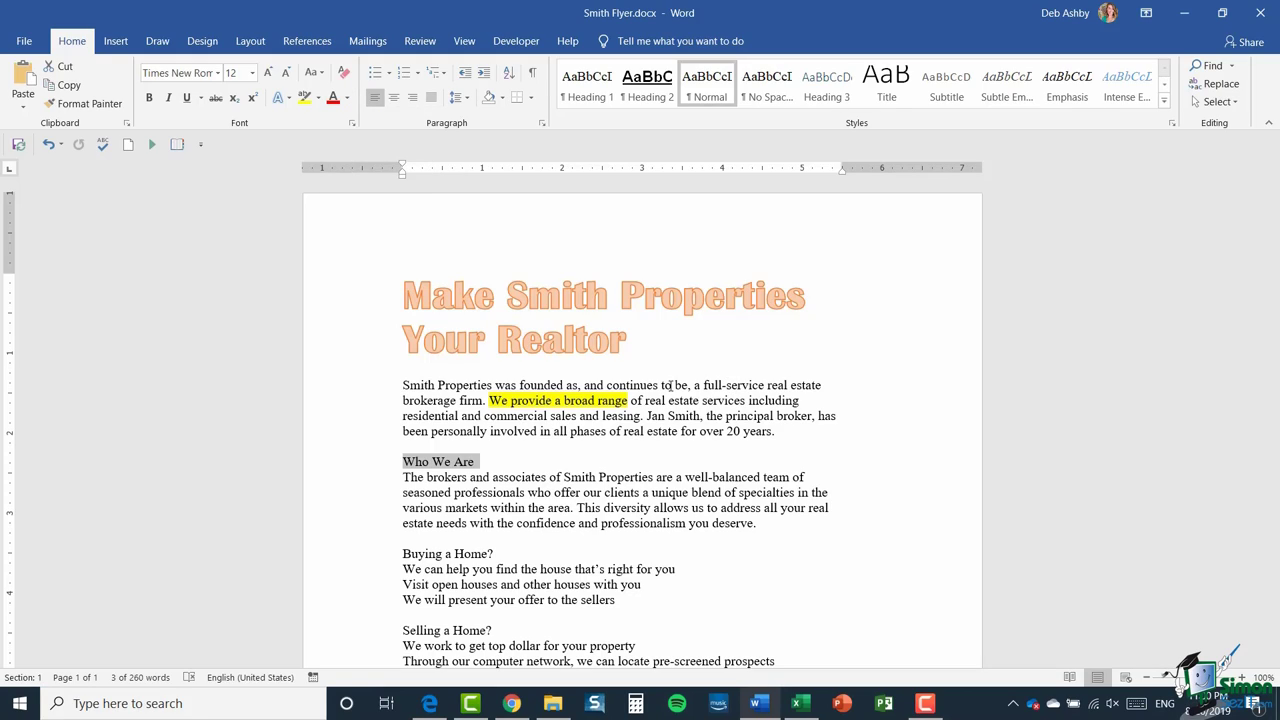
Step: Open the Font dialog for 'Who We Are', try a single underline, then reset underline to (none)
left_click(352, 126)
left_click_drag(387, 169, 1013, 129)
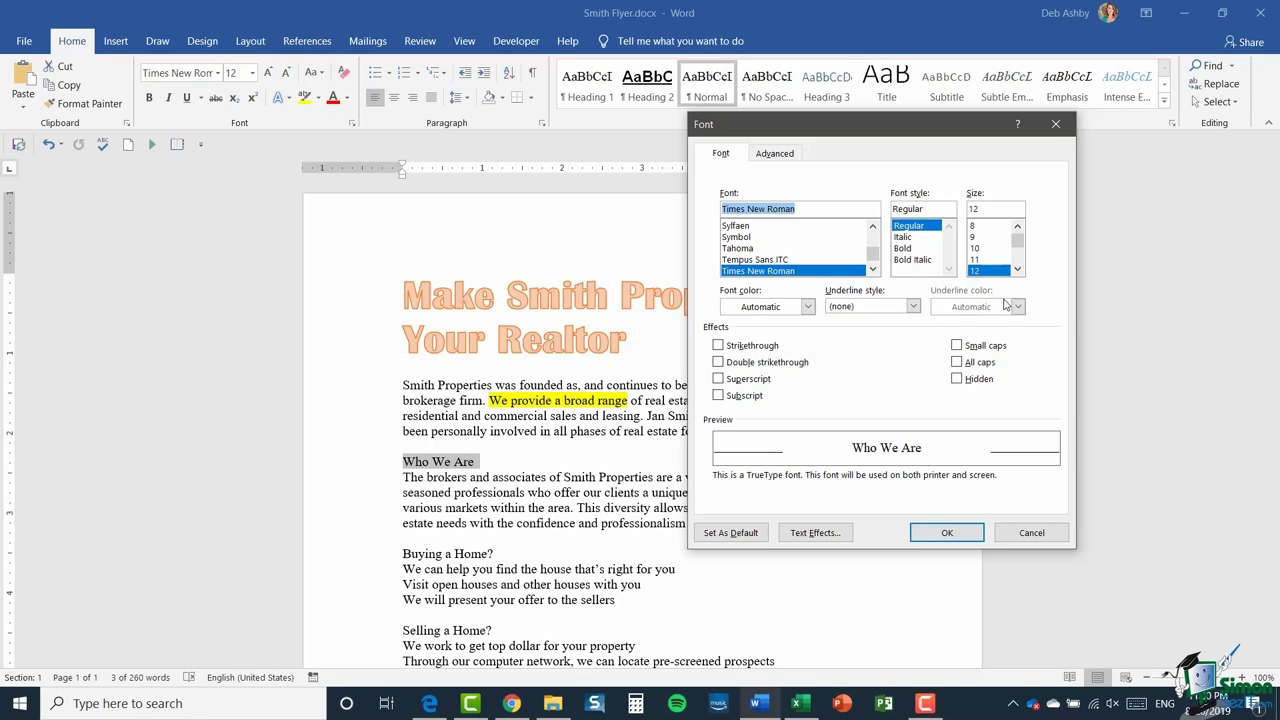
left_click(914, 306)
left_click(914, 306)
left_click(850, 345)
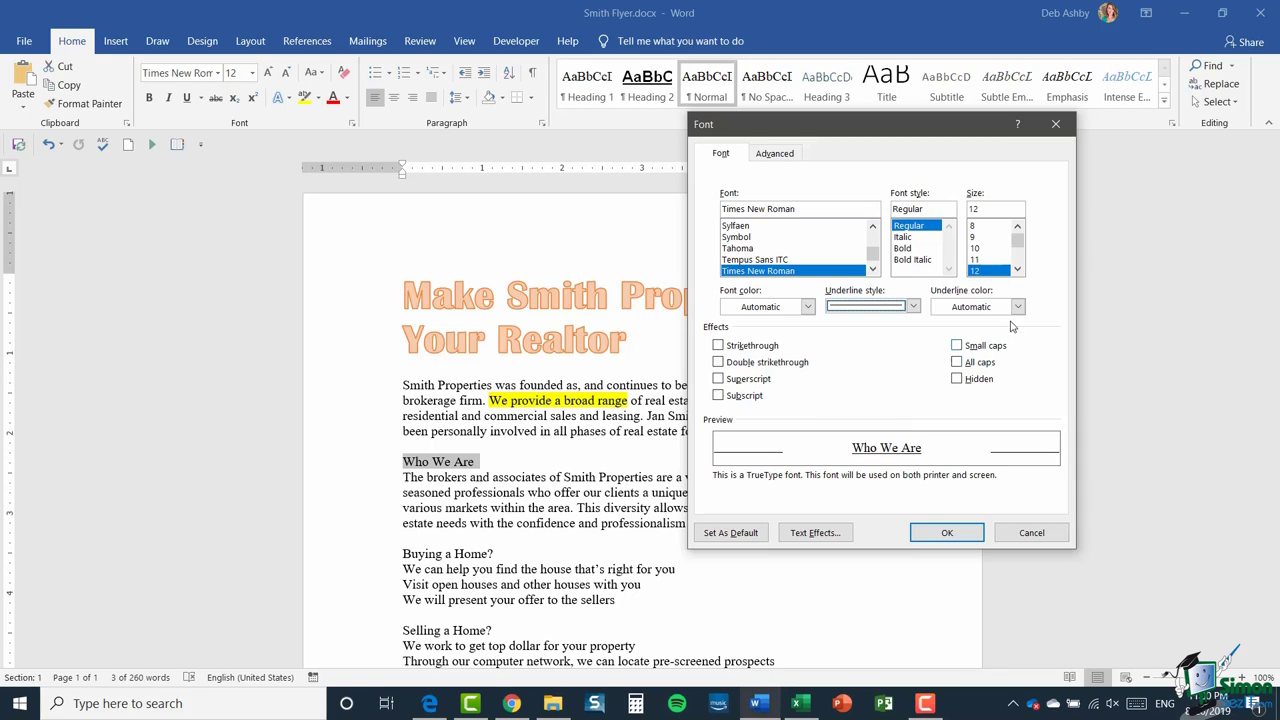
left_click(1018, 307)
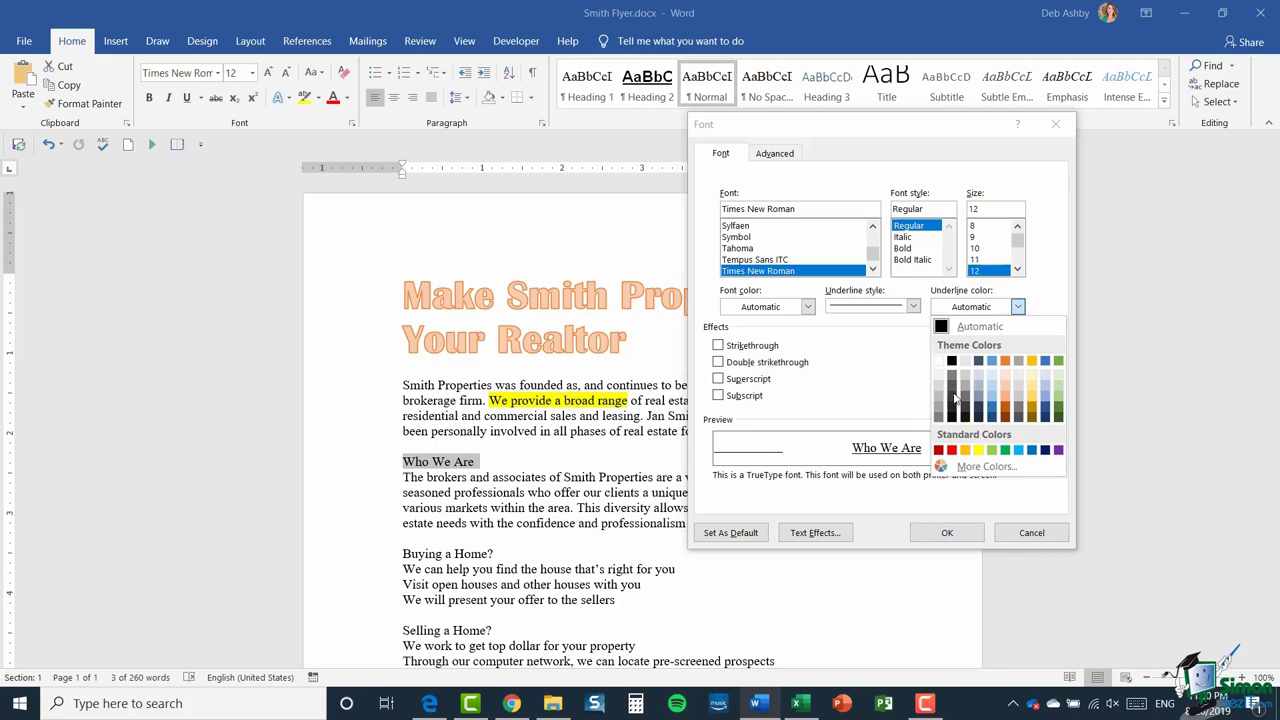
left_click(887, 346)
left_click(913, 307)
left_click(866, 321)
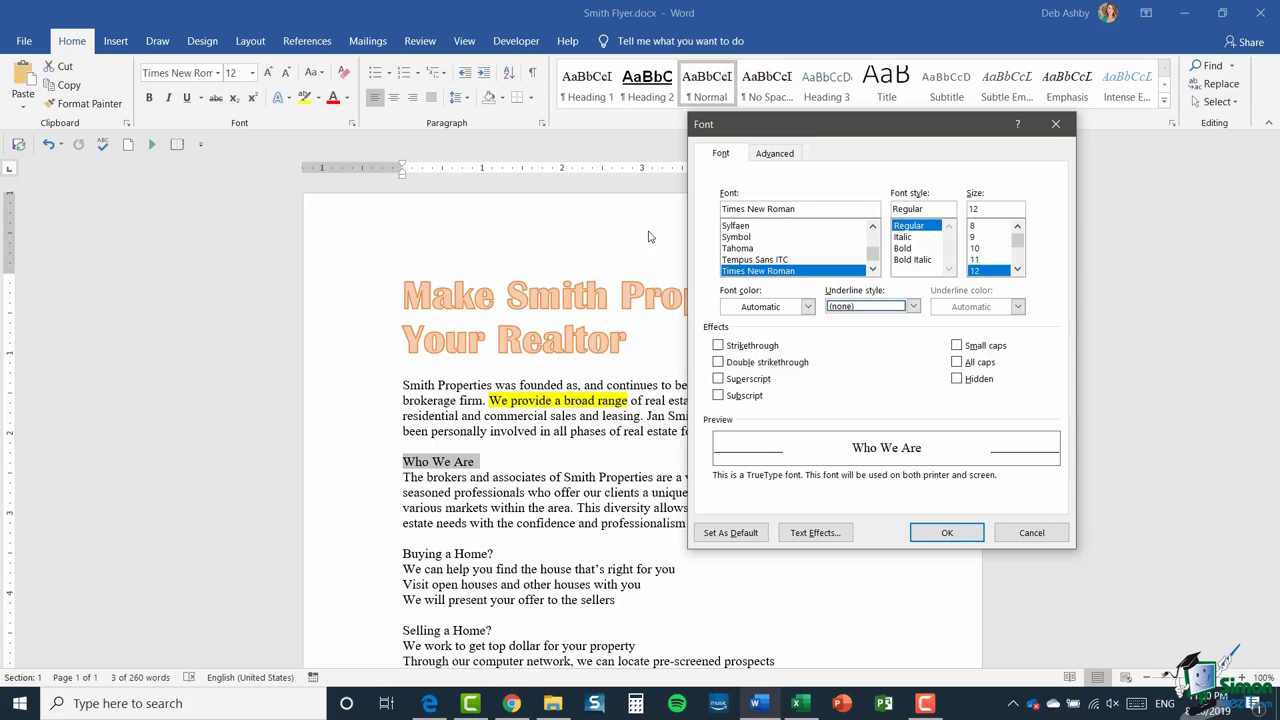
Step: Review the Advanced tab's character spacing and OpenType settings in the Font dialog
left_click(778, 155)
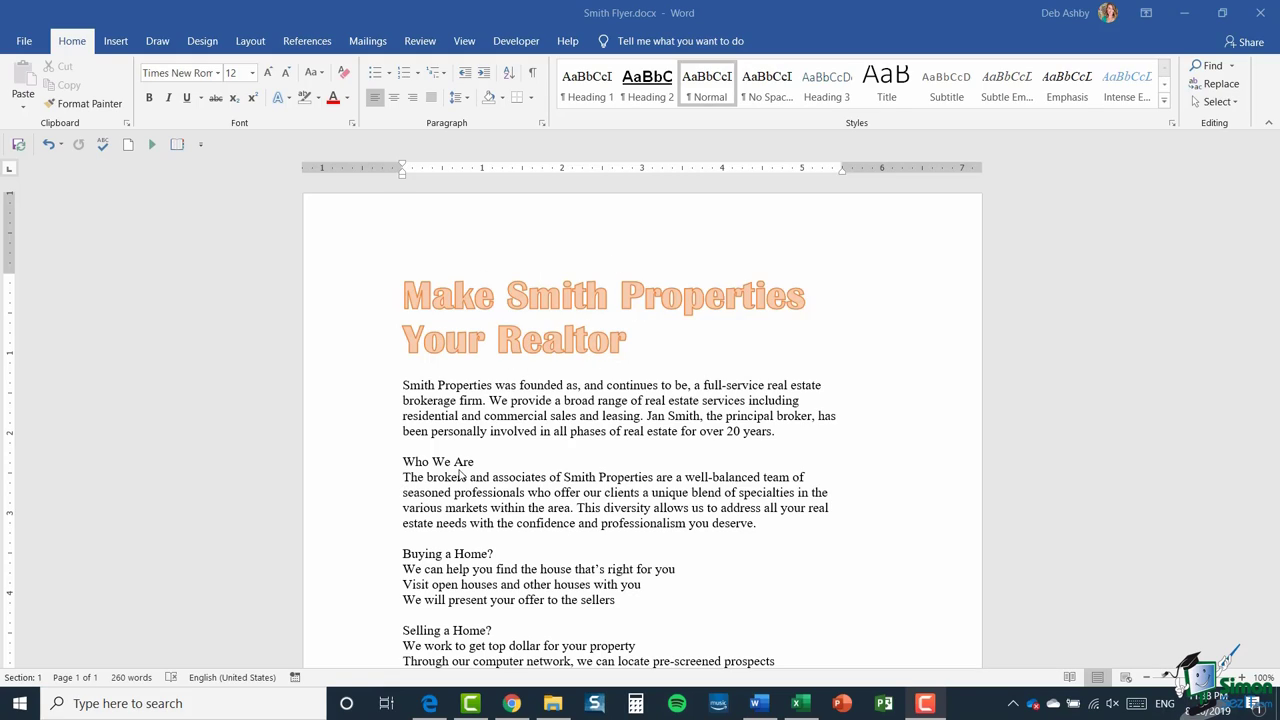
Step: Select the whole title line with Ctrl+Home and Ctrl+Shift+Down
left_click(395, 469)
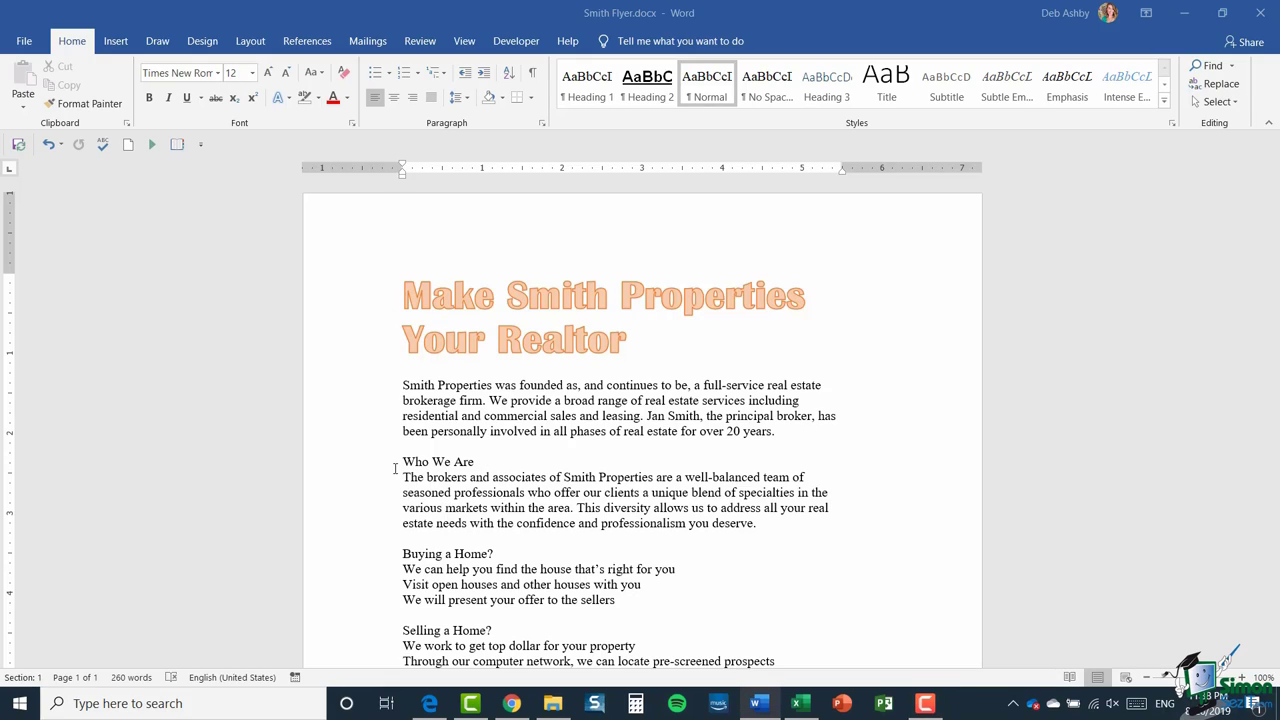
left_click_drag(399, 464, 478, 463)
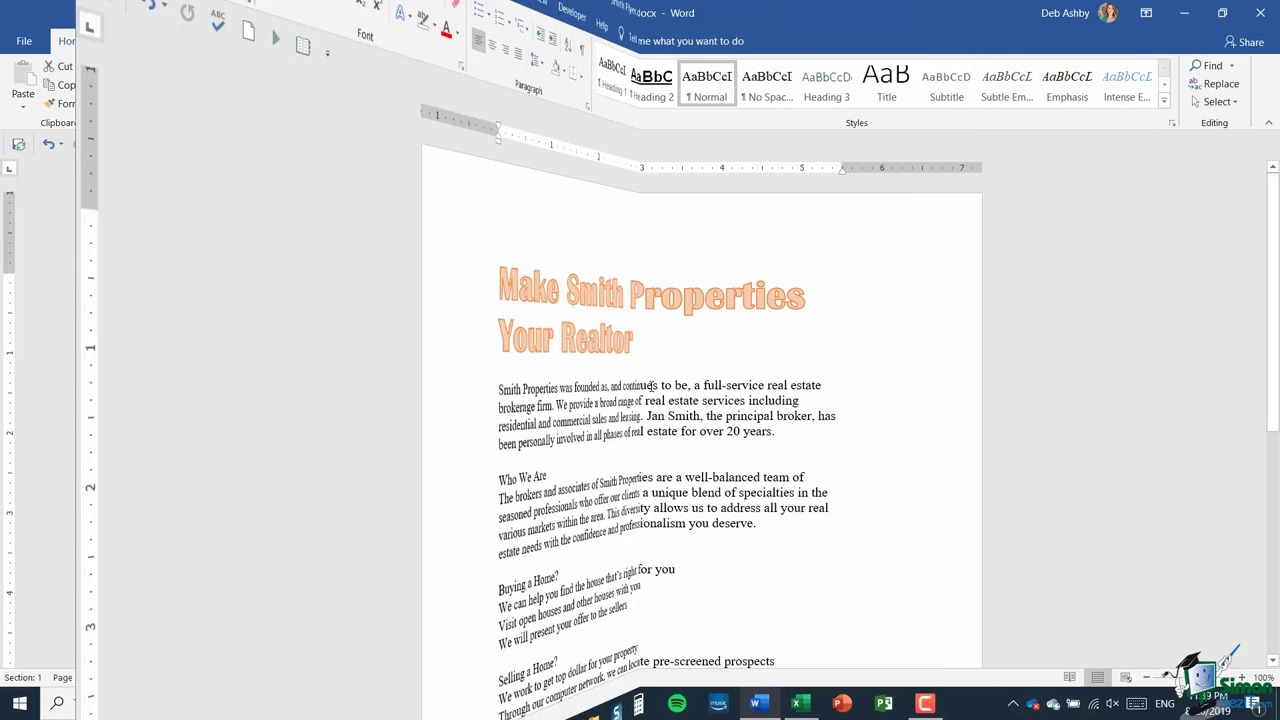
left_click(645, 386)
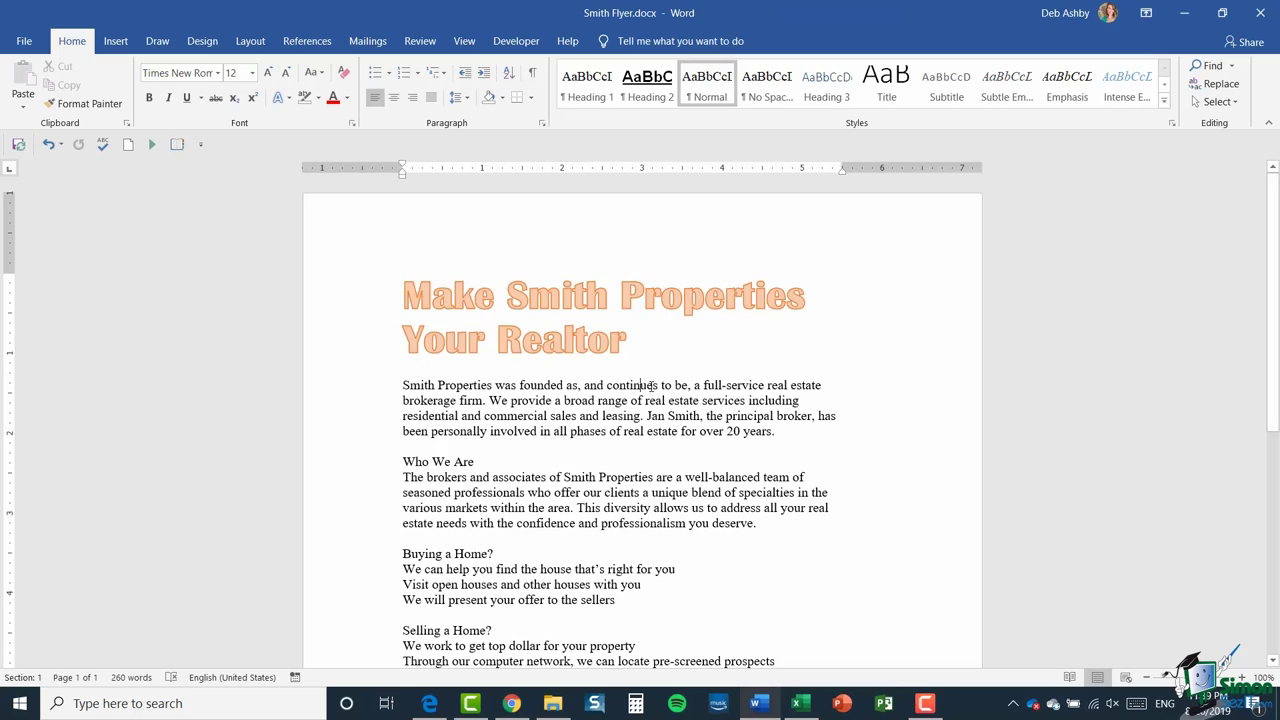
key("ctrl+Home")
key("ctrl+shift+Down")
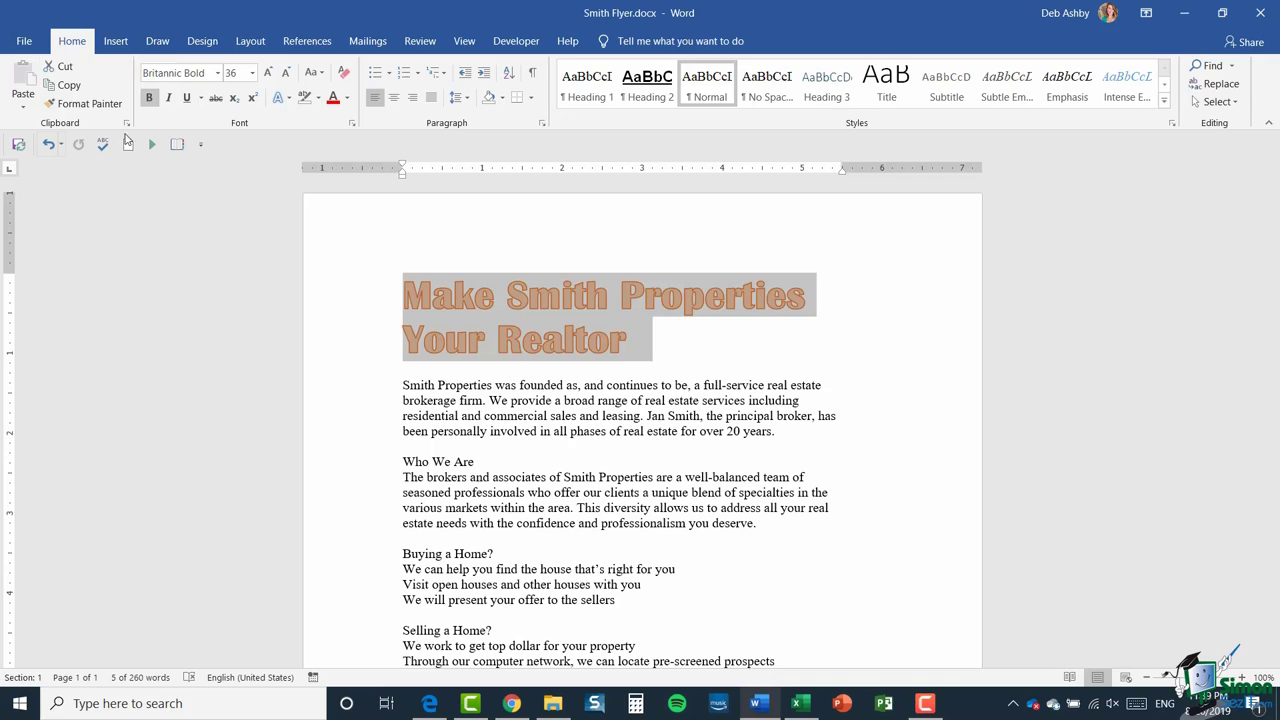
Step: Format-paint the title's style onto 'Who We Are', then select the 'Buying a Home?' heading
left_click(88, 105)
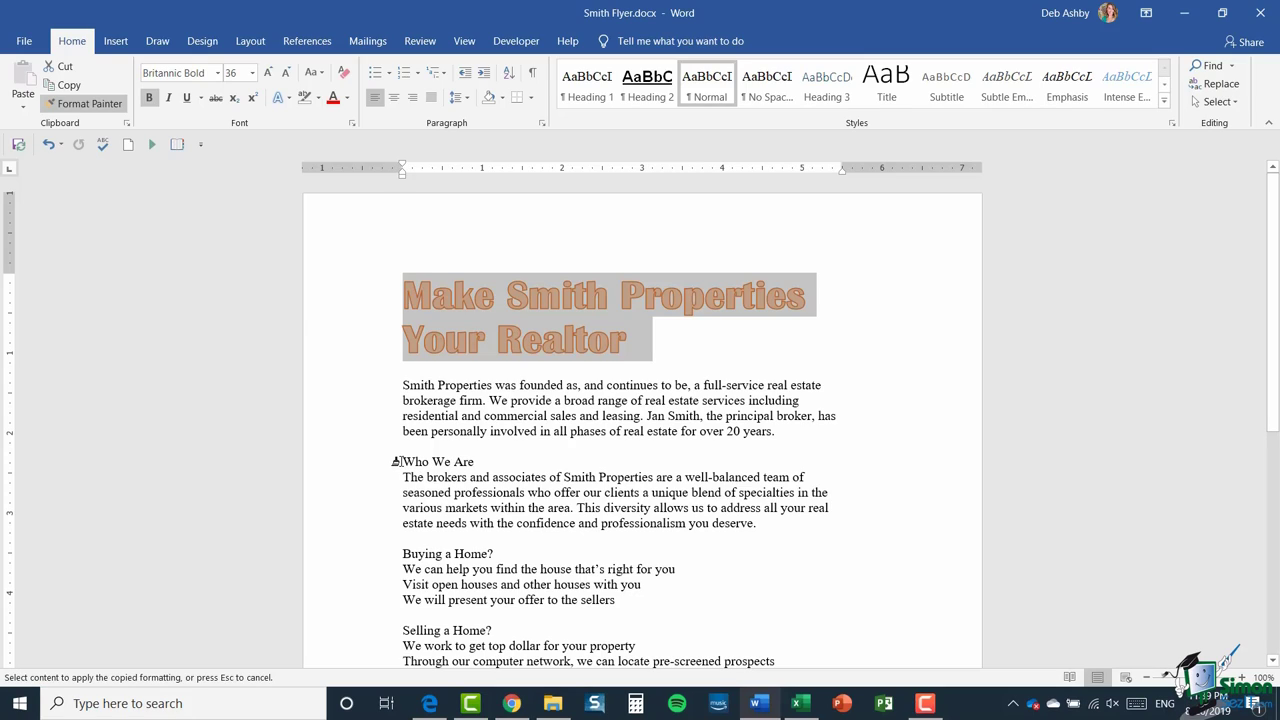
left_click_drag(396, 461, 485, 461)
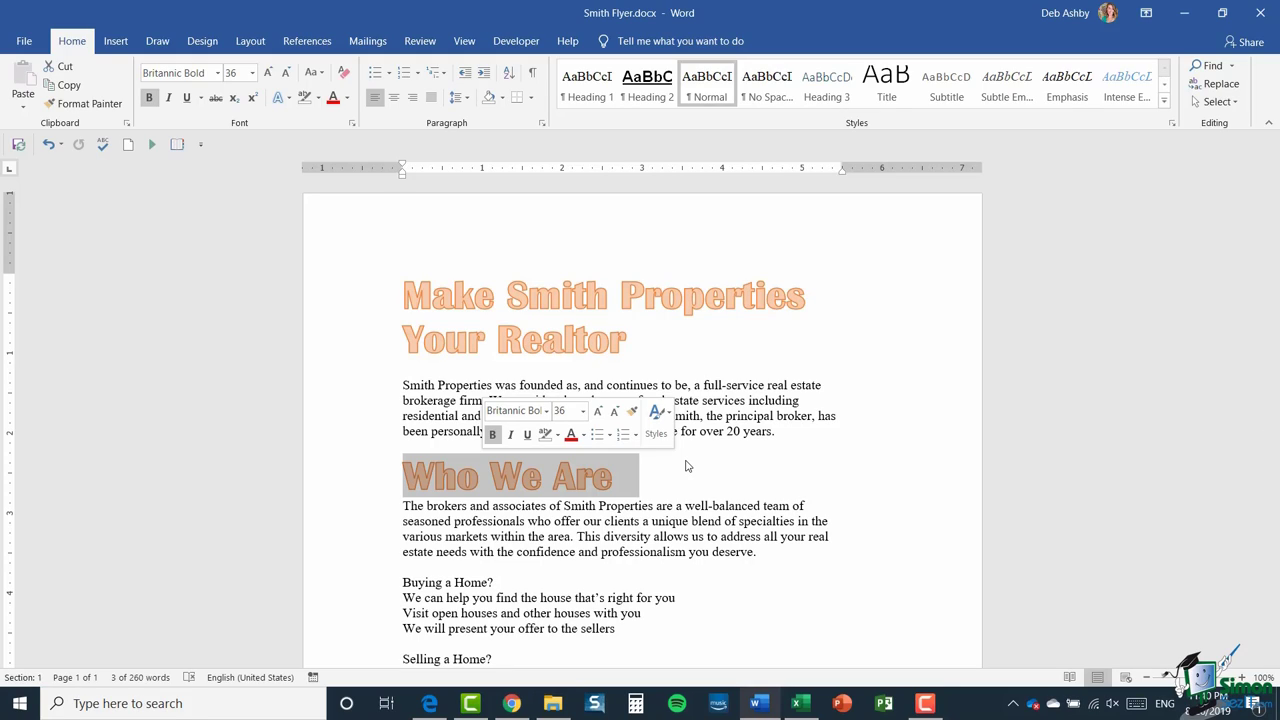
left_click(687, 466)
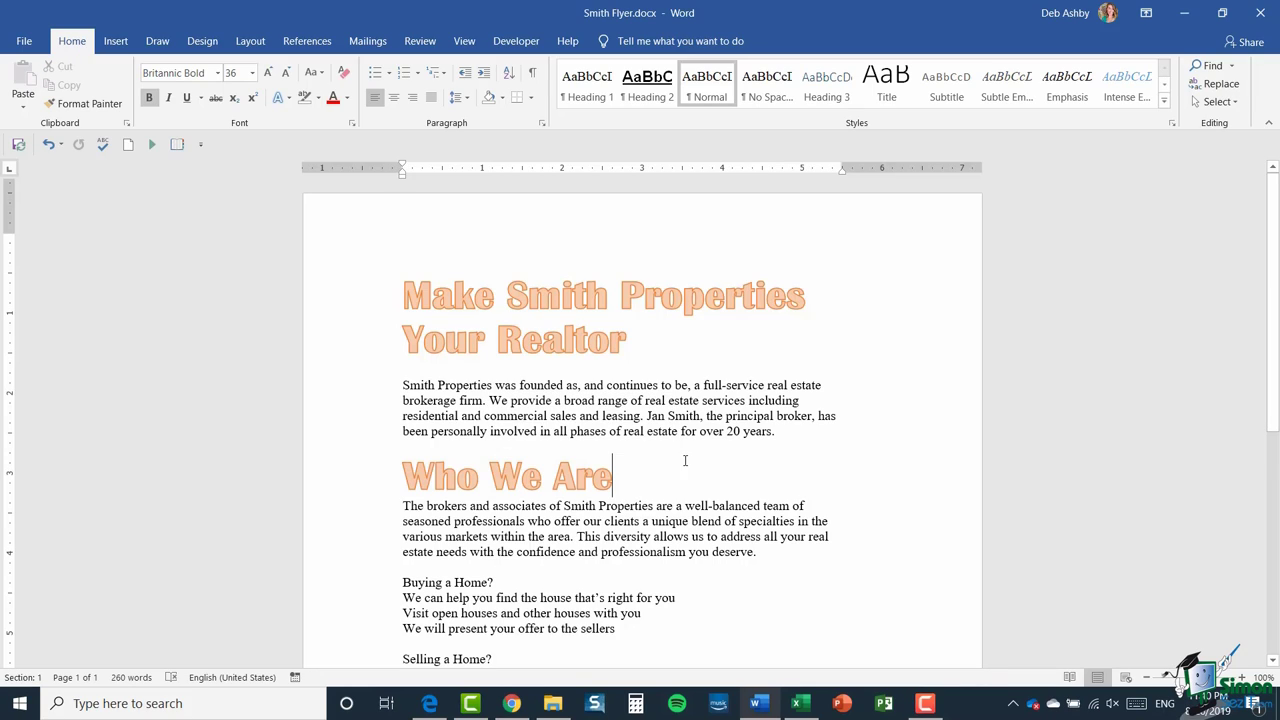
scroll(346, 534, "down", 2)
left_click_drag(401, 502, 511, 502)
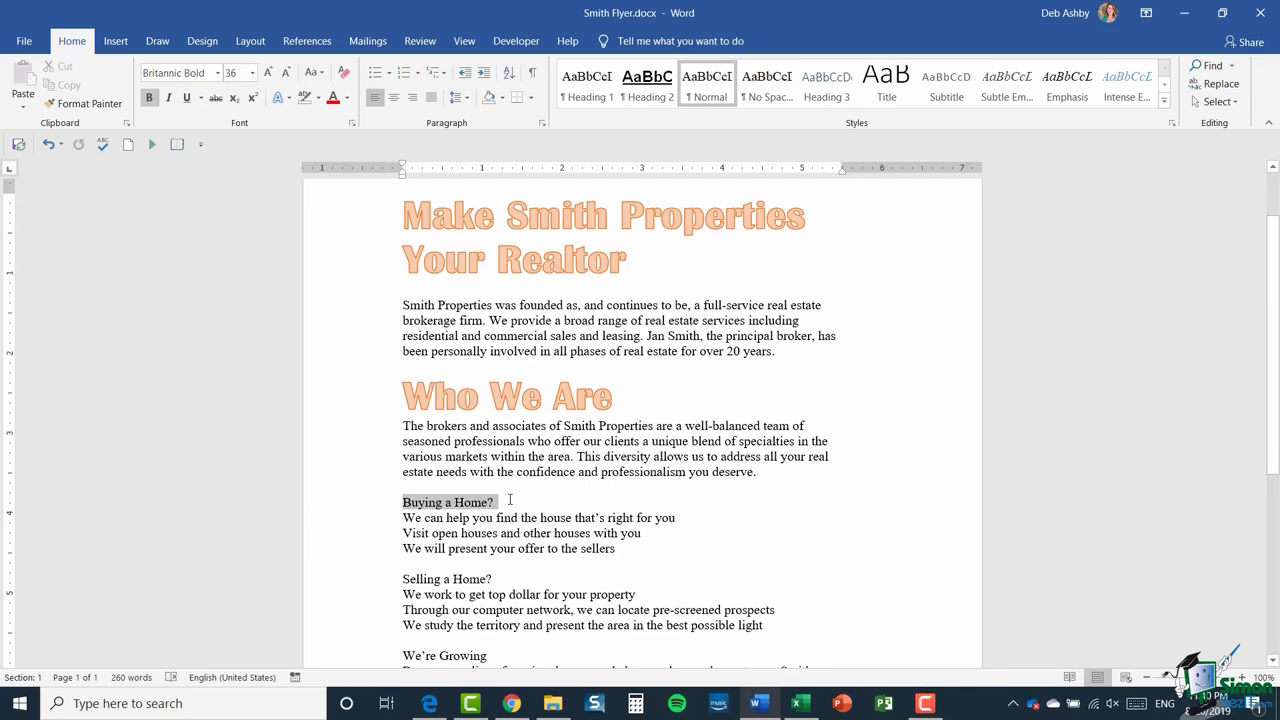
Step: Copy the 'Who We Are' formatting and paint it onto 'Buying a Home?'
left_click(567, 518)
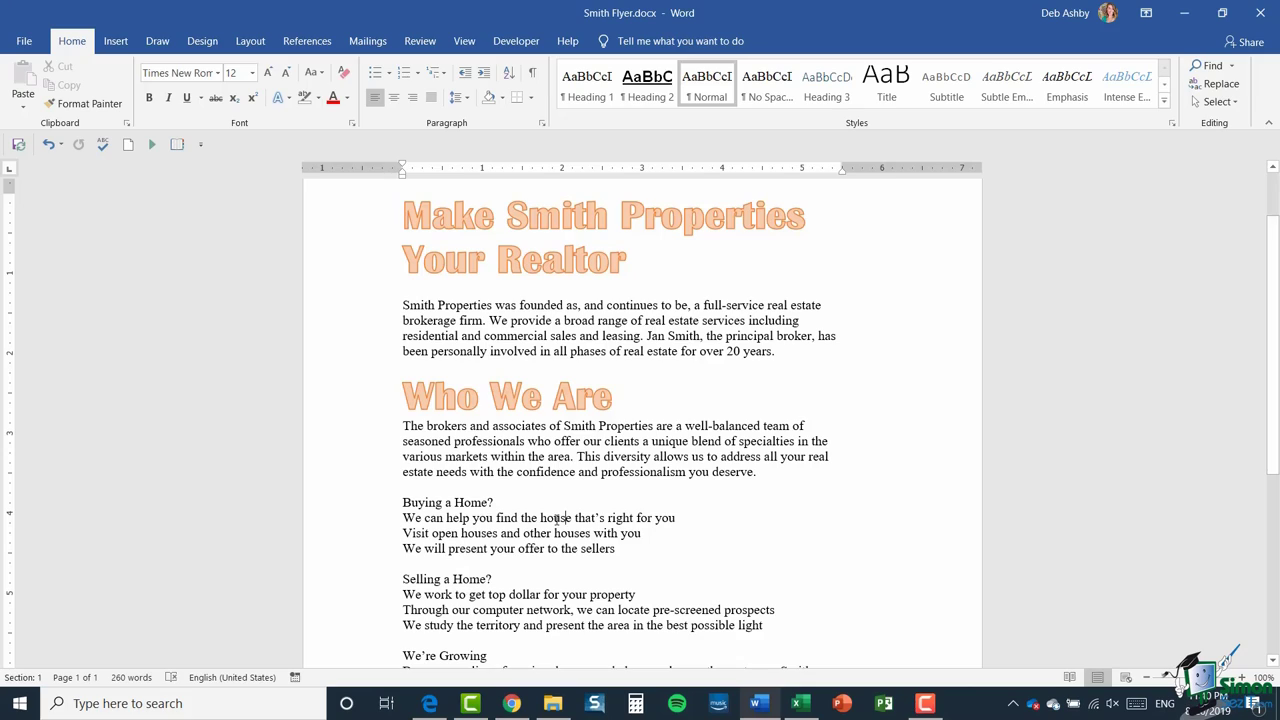
scroll(587, 458, "down", 4)
scroll(587, 458, "up", 3)
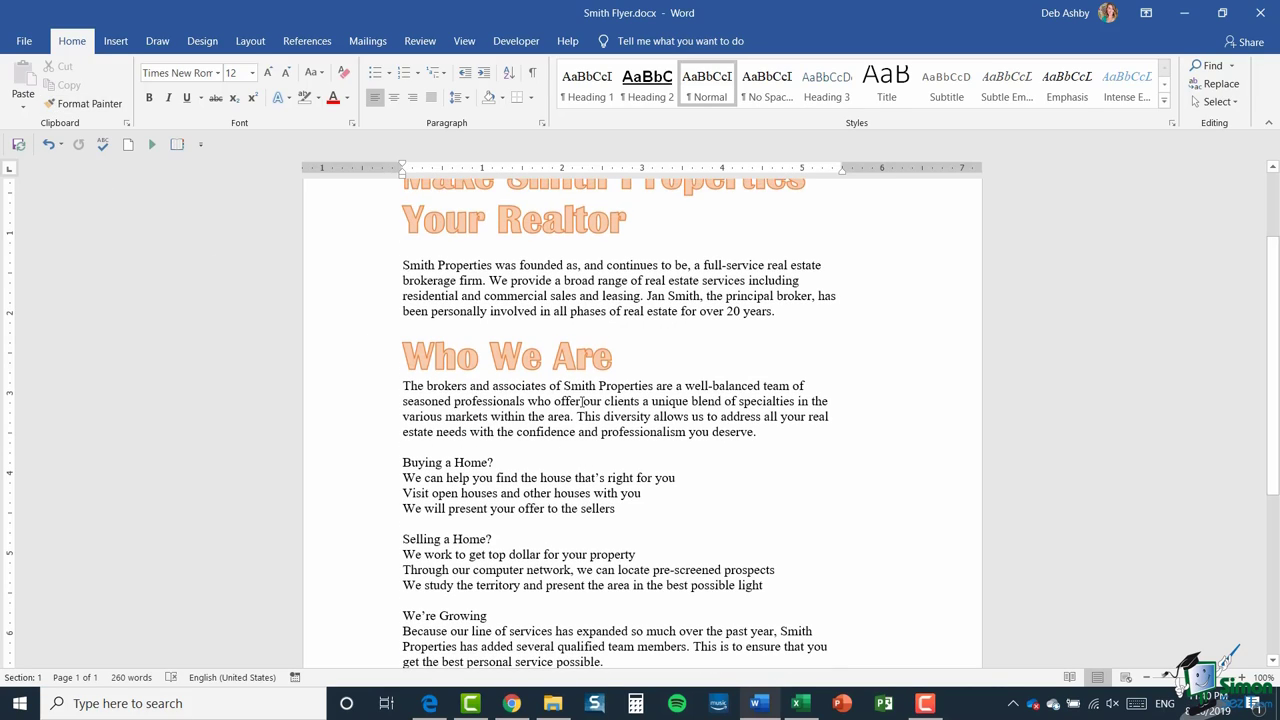
left_click_drag(622, 353, 402, 356)
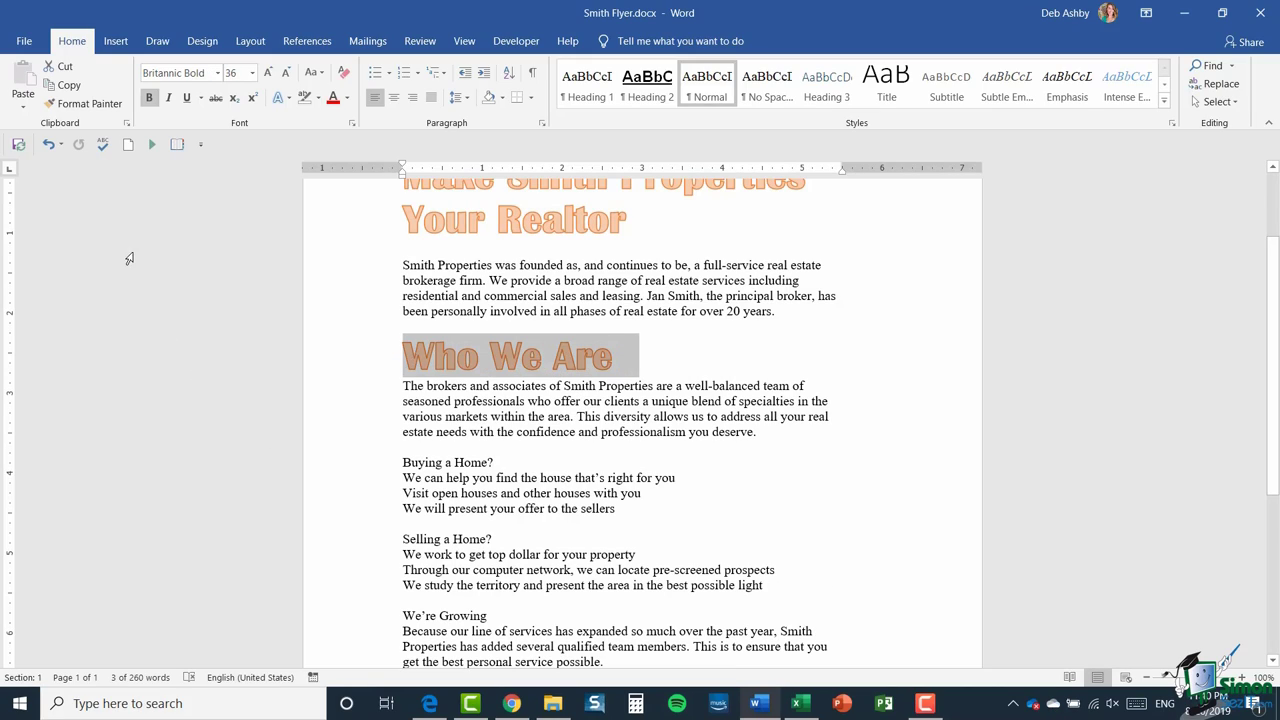
left_click(84, 104)
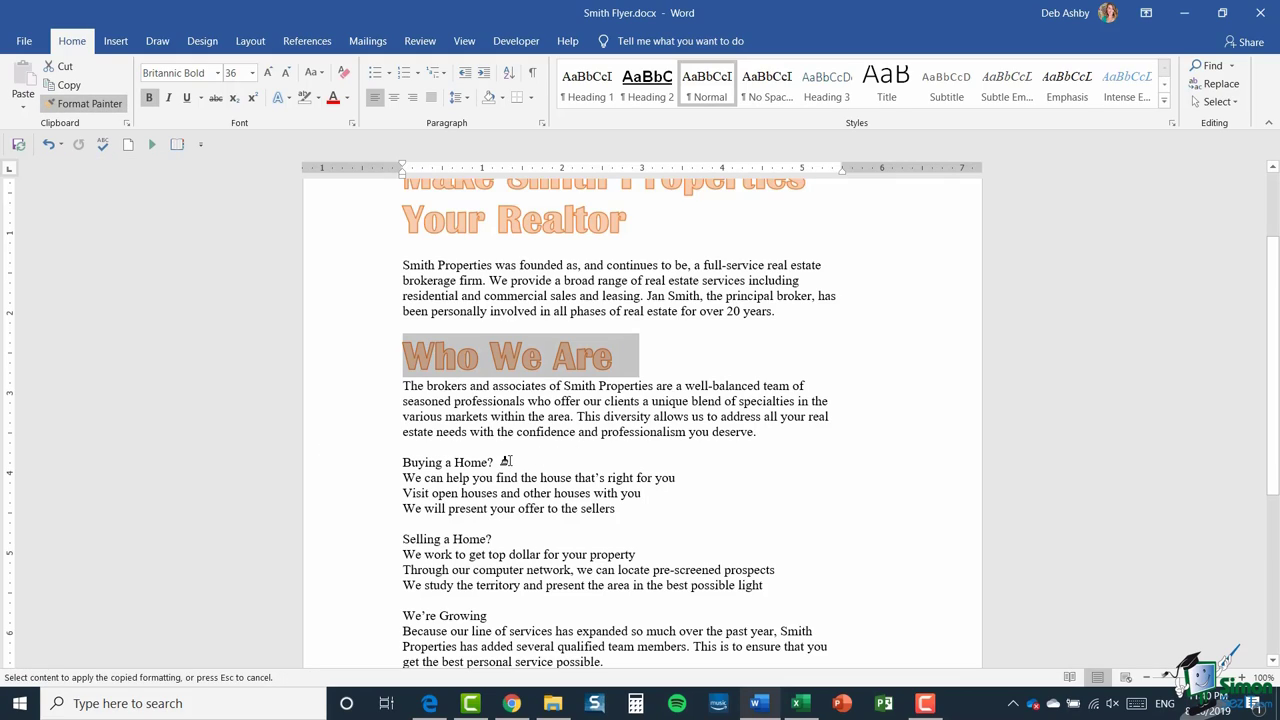
left_click_drag(496, 461, 390, 458)
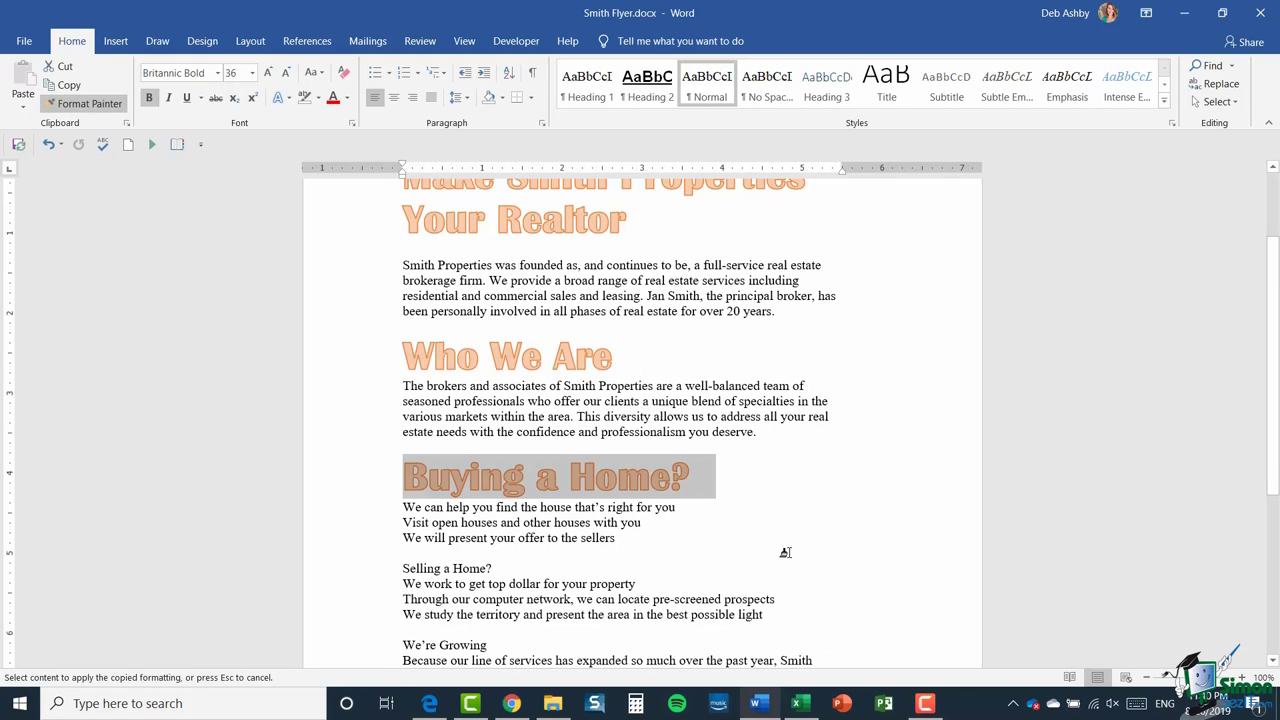
Step: Paint the same style onto 'Selling a Home?', 'We're Growing' and 'Finally…', then turn Format Painter off
scroll(811, 474, "down", 2)
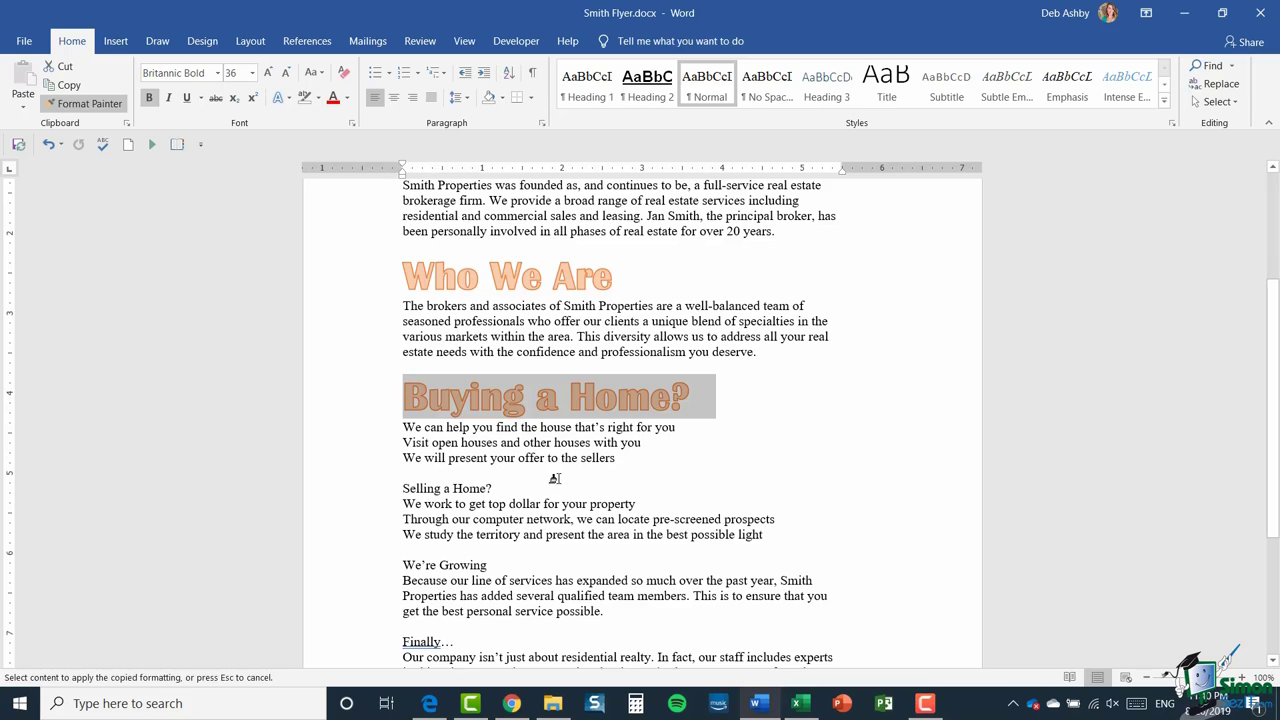
left_click_drag(497, 488, 400, 488)
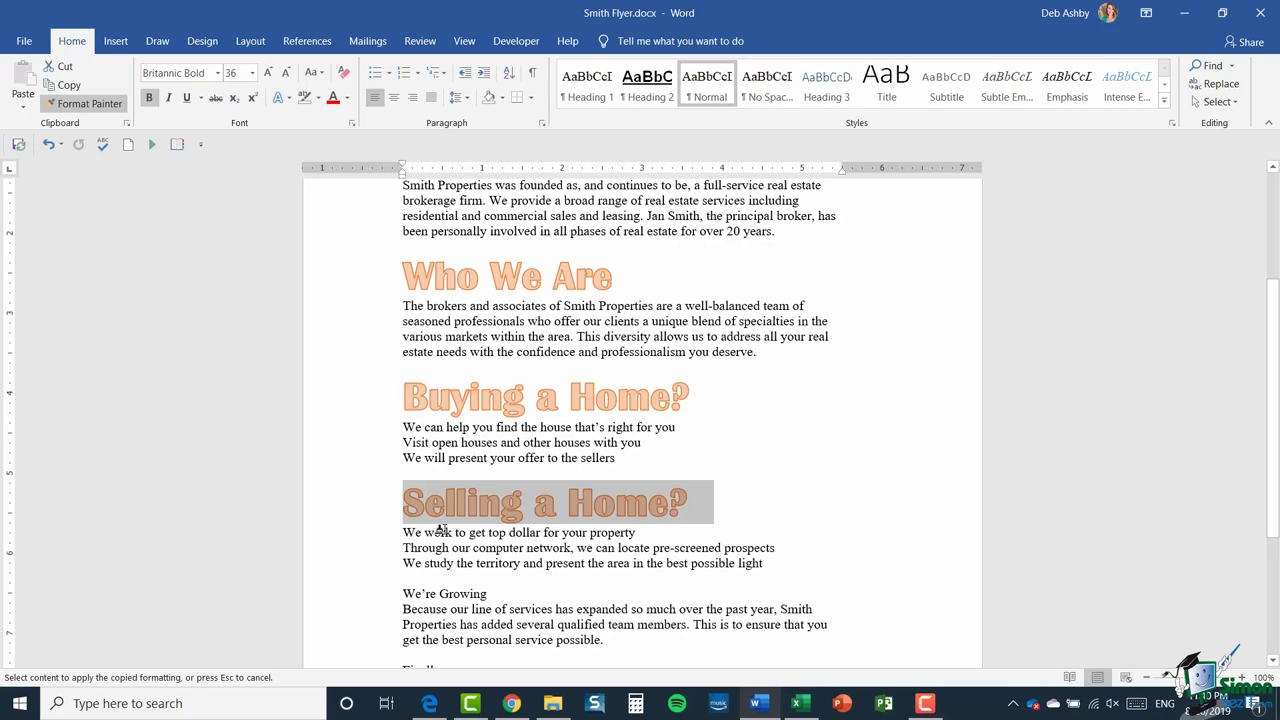
scroll(497, 474, "down", 3)
left_click_drag(497, 474, 389, 474)
scroll(513, 555, "down", 3)
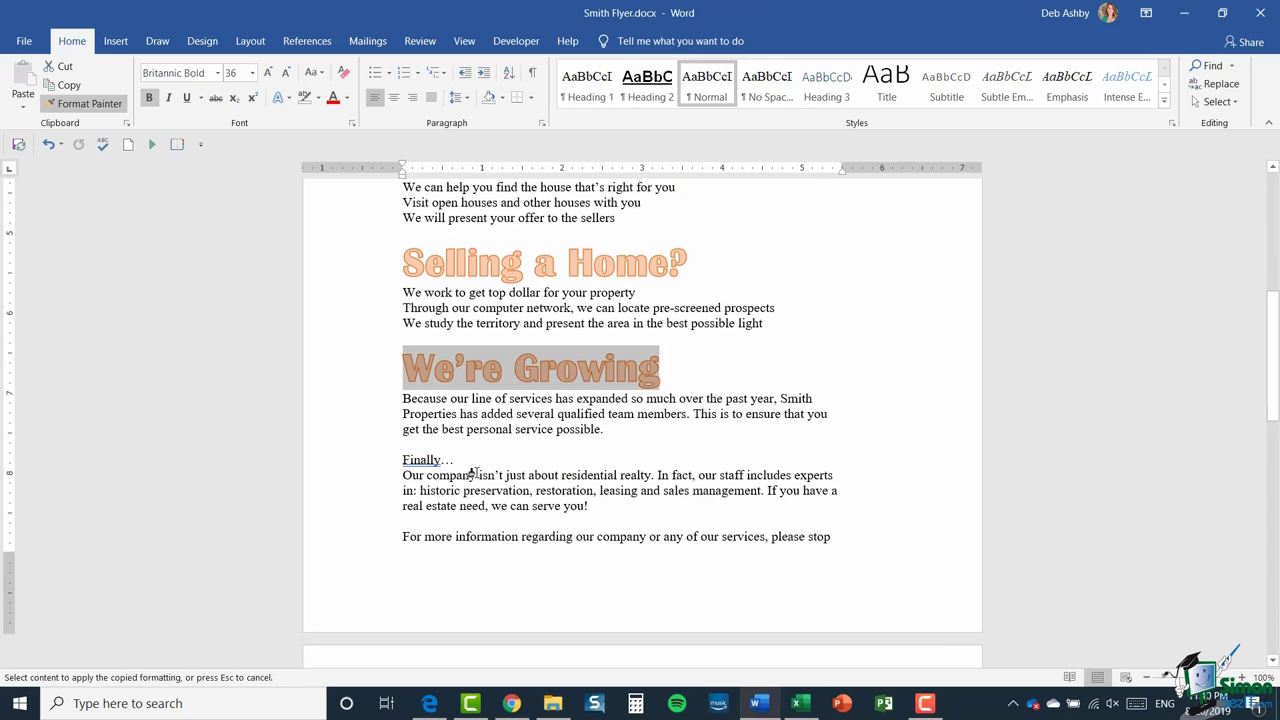
left_click_drag(465, 458, 383, 457)
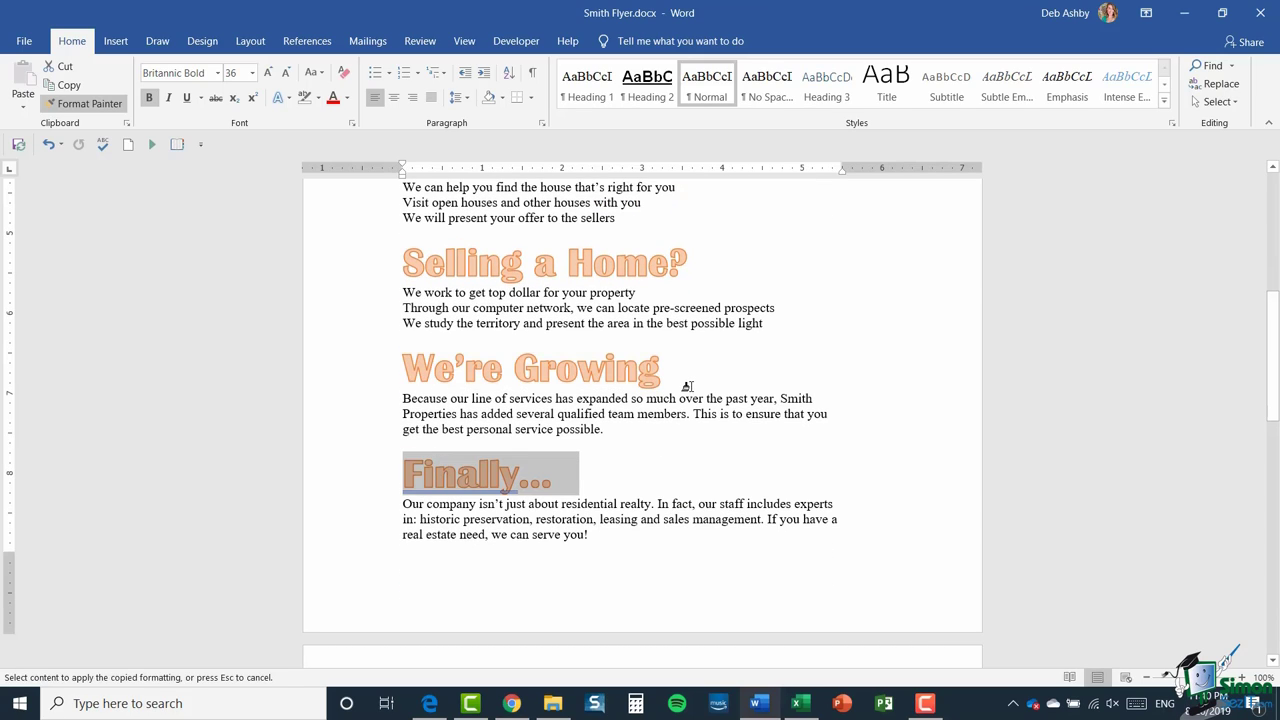
scroll(684, 385, "up", 10)
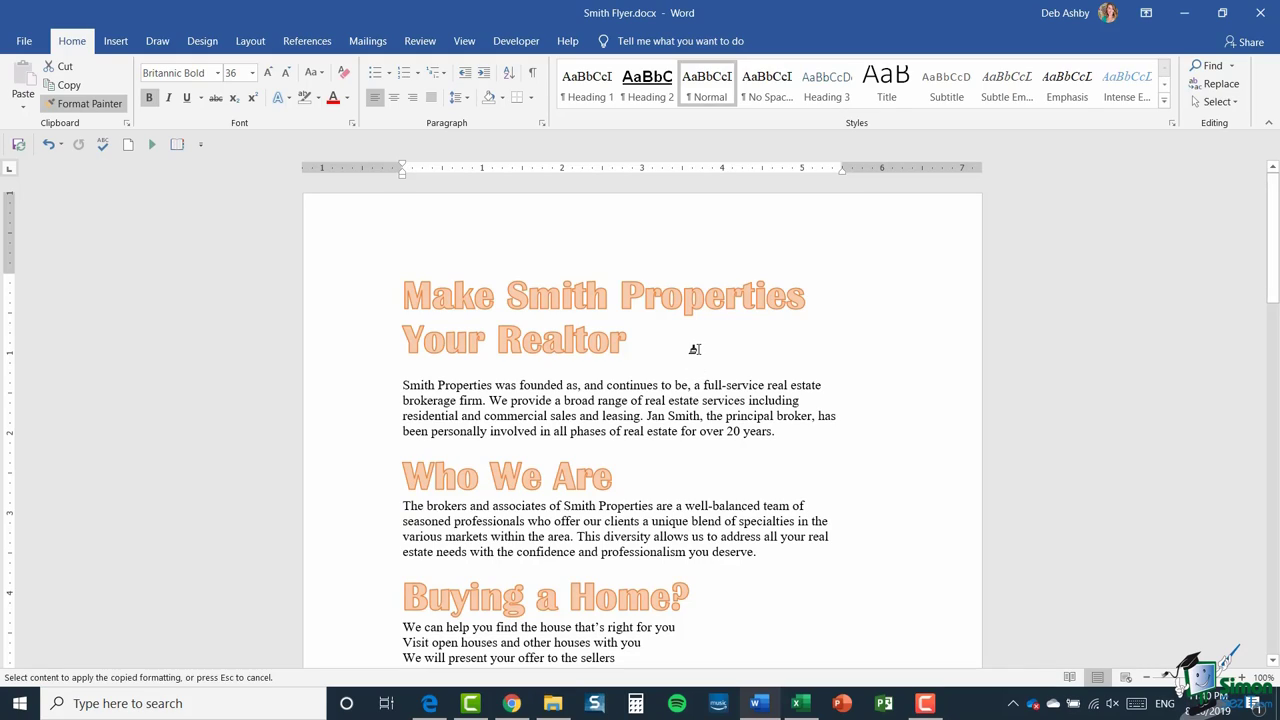
key("Escape")
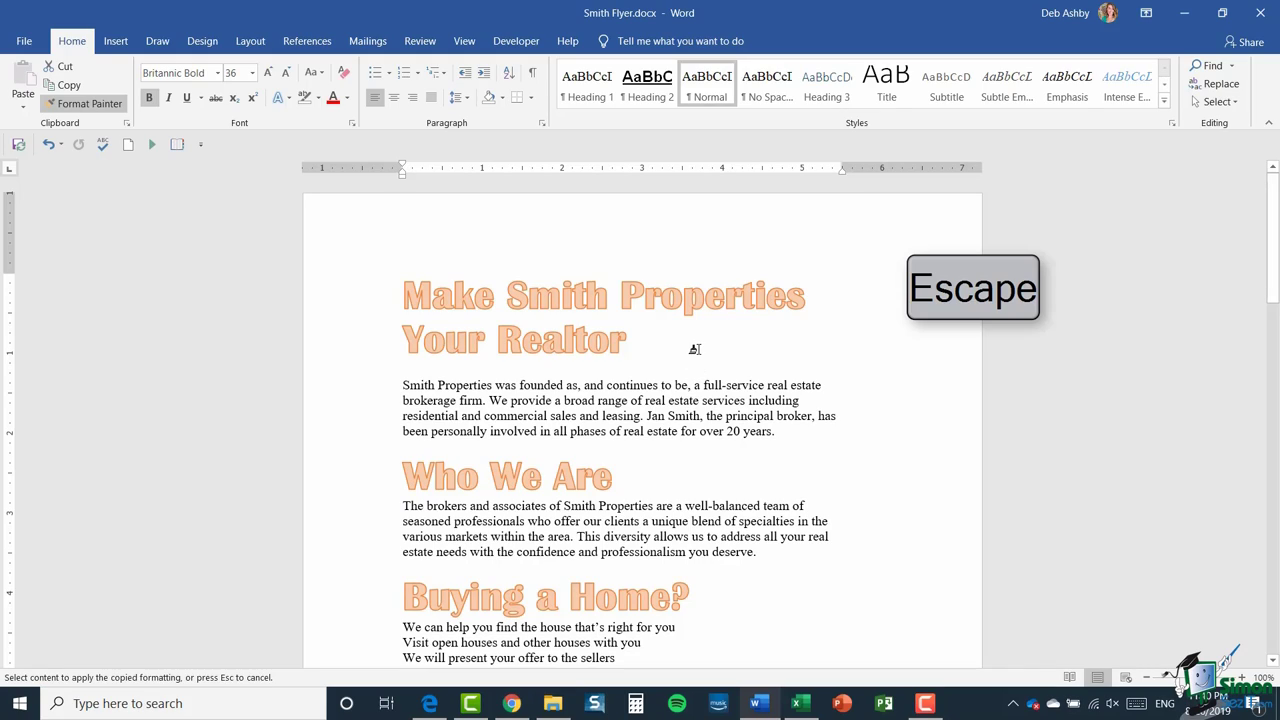
left_click(88, 104)
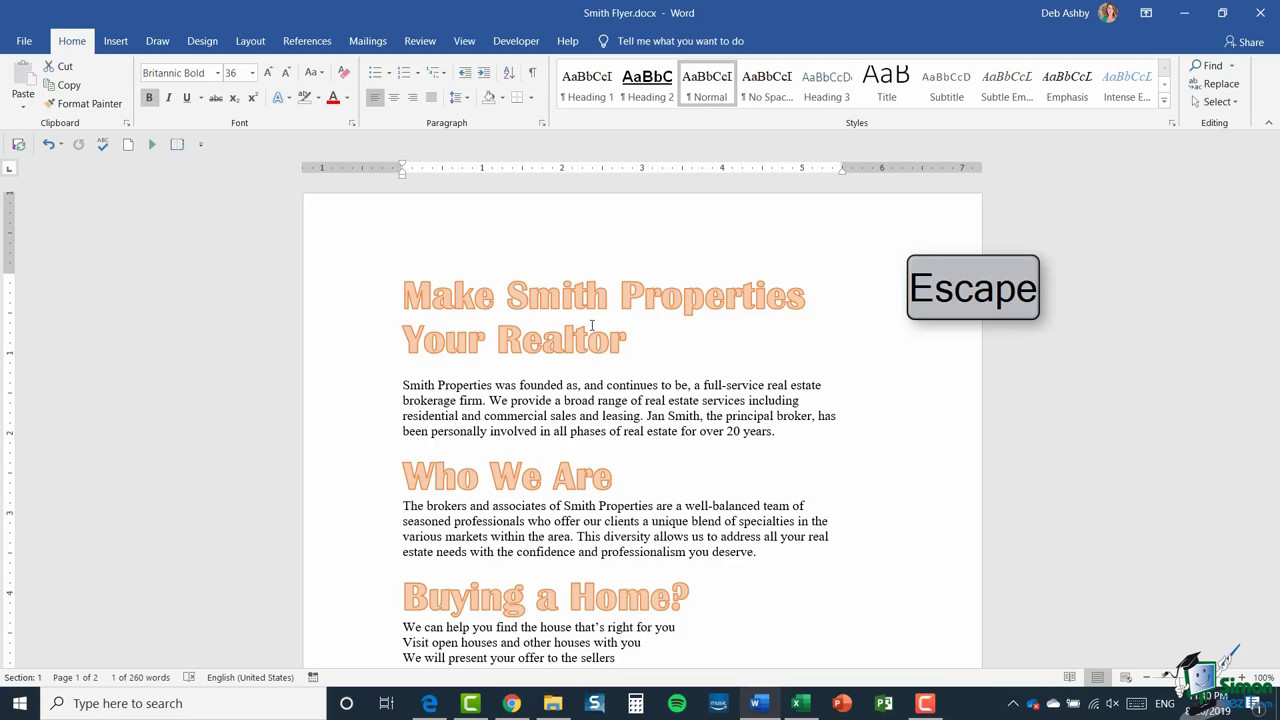
Step: Place the cursor at the top of the new blank Document1 page
left_click(726, 386)
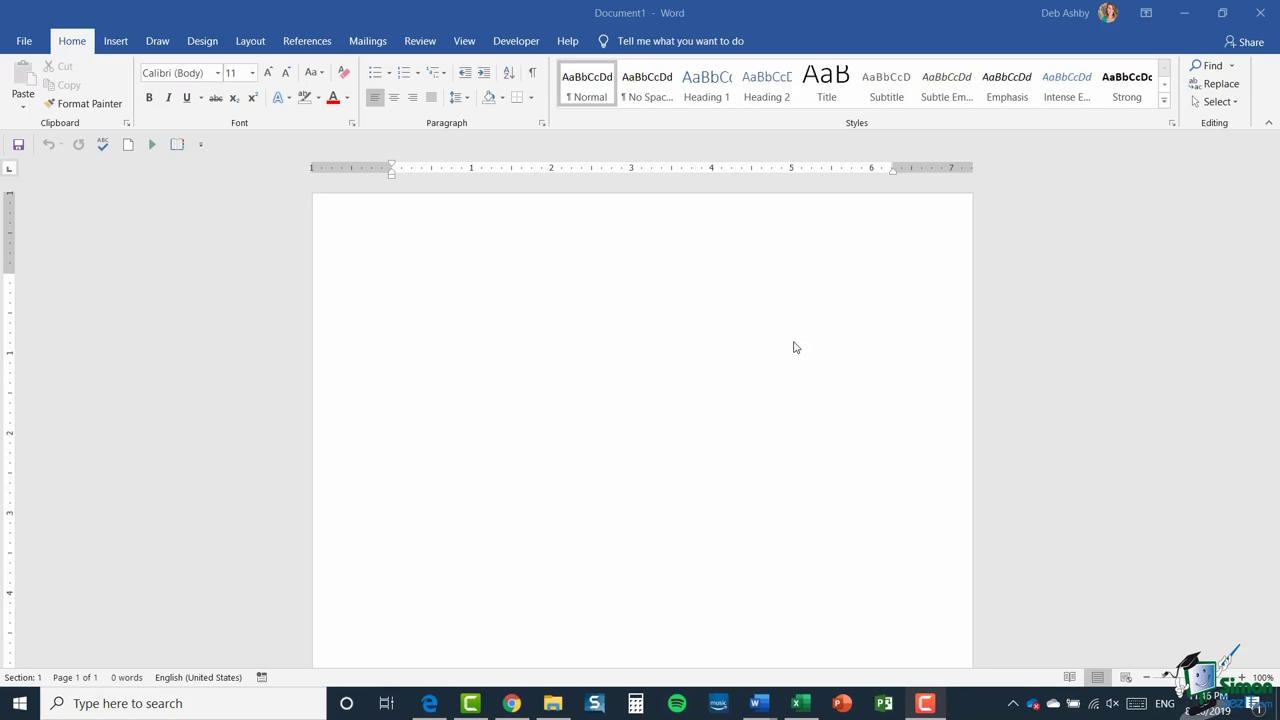
left_click(392, 294)
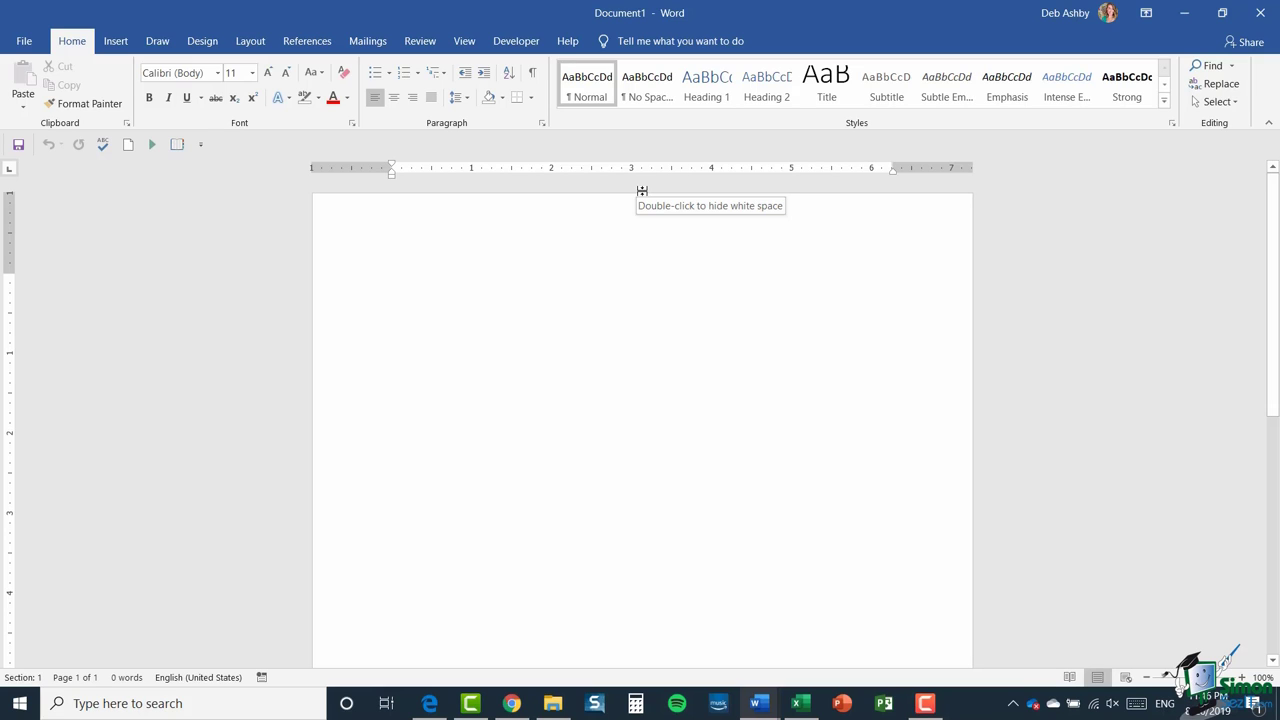
Step: Type the names Deborah, Adam, Jenny and Chris, each on its own line
type("Deborah")
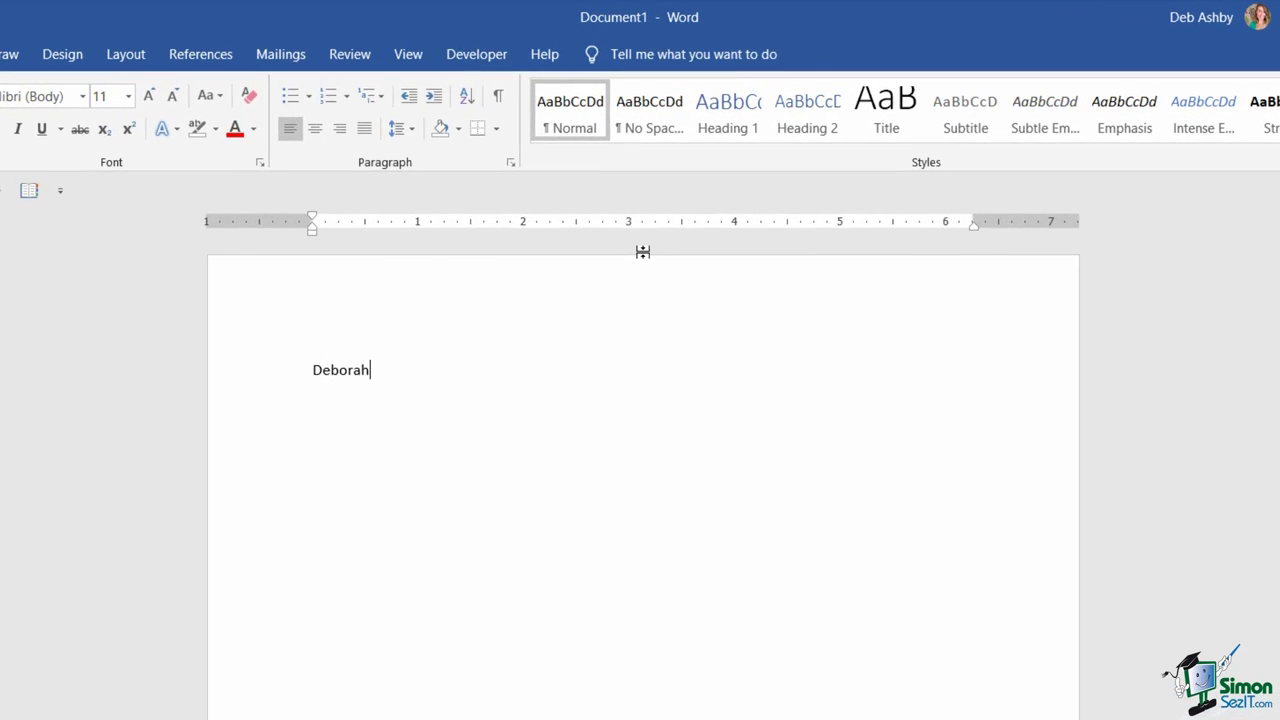
key("Return")
type("Adam")
key("Return")
type("Jenny ")
type("Chris")
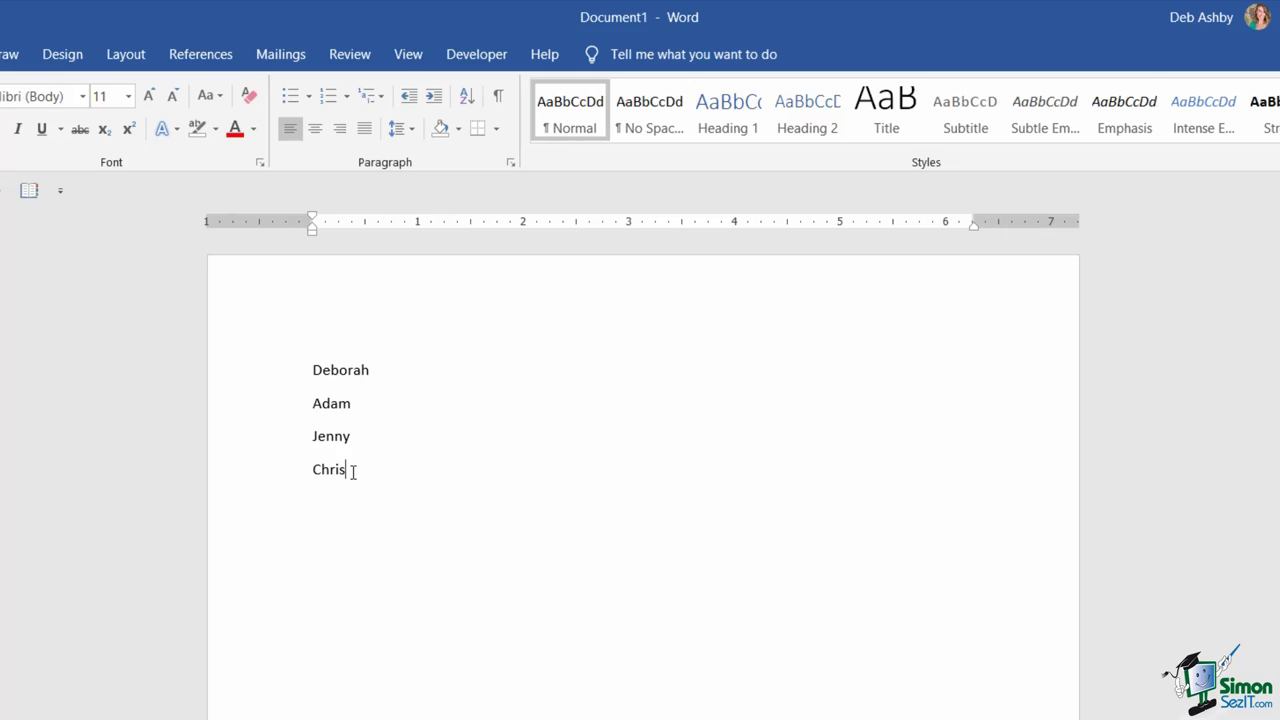
Step: Select all four names, from Chris up to Deborah
left_click_drag(349, 469, 263, 371)
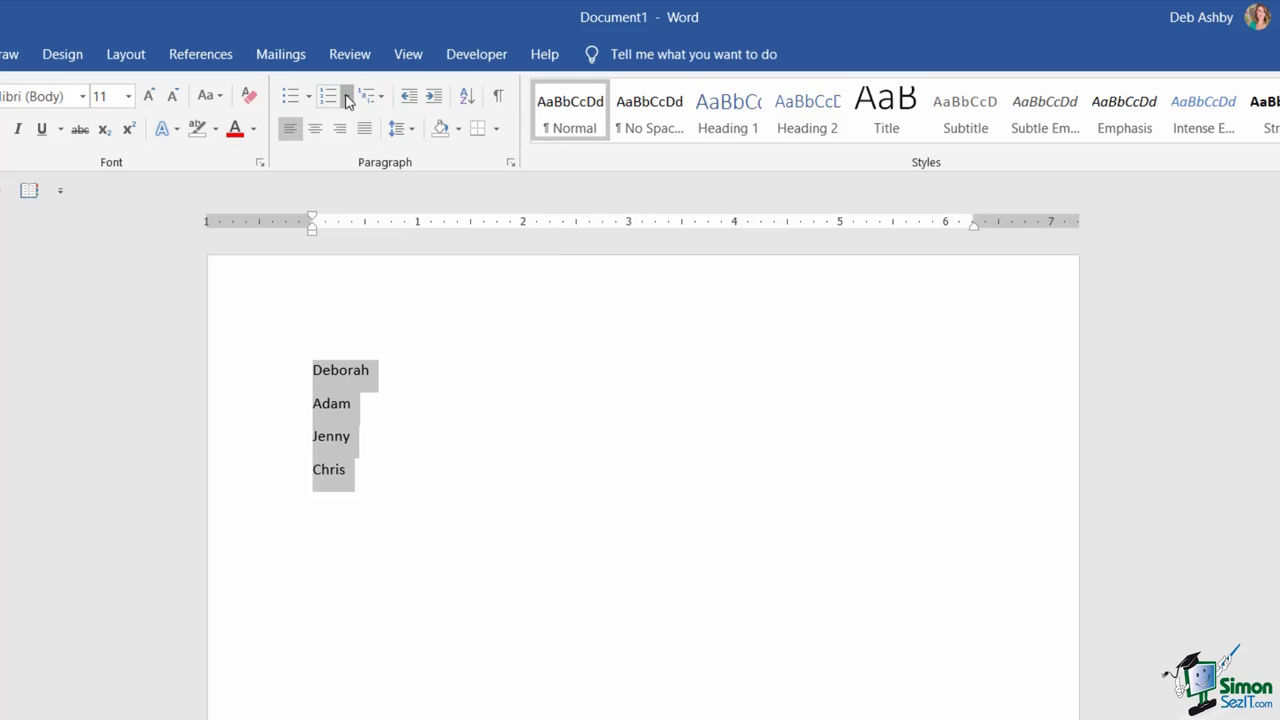
Step: Show the Numbering Library formats from the Home tab's Paragraph group
left_click(346, 97)
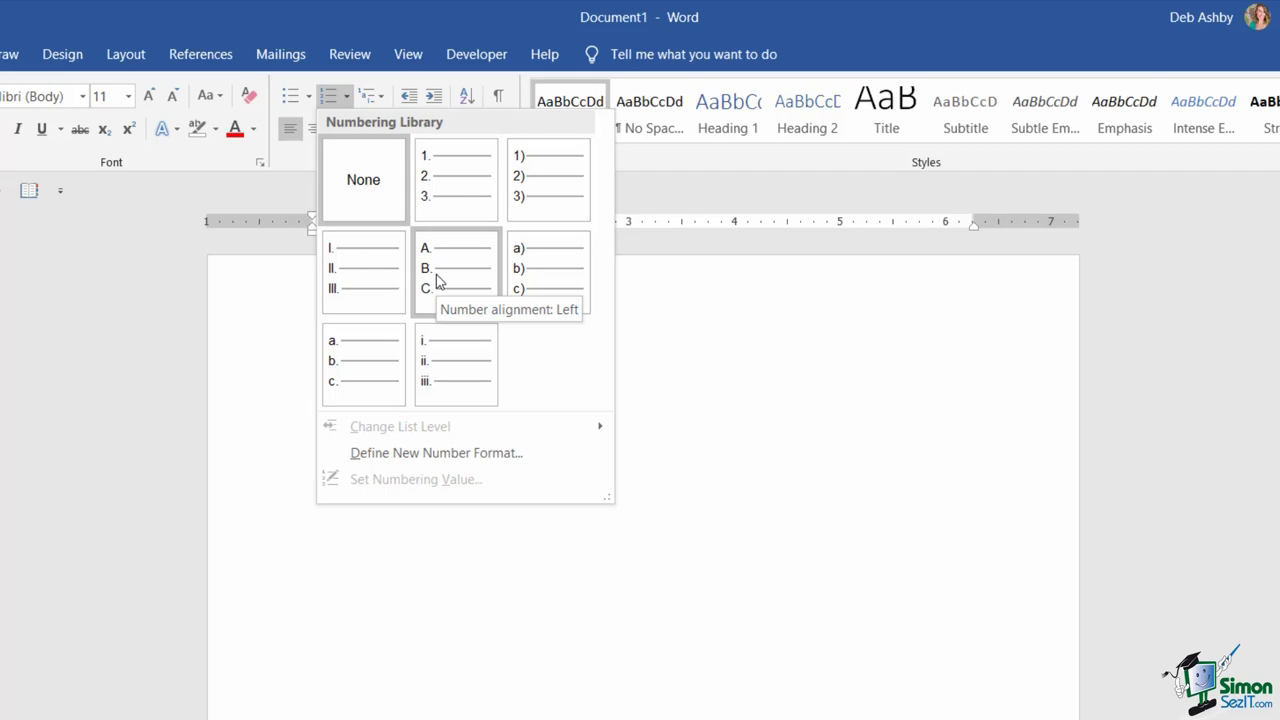
Step: Number the names 1., 2., 3., add Meesh as item 5, and end the list
left_click(445, 175)
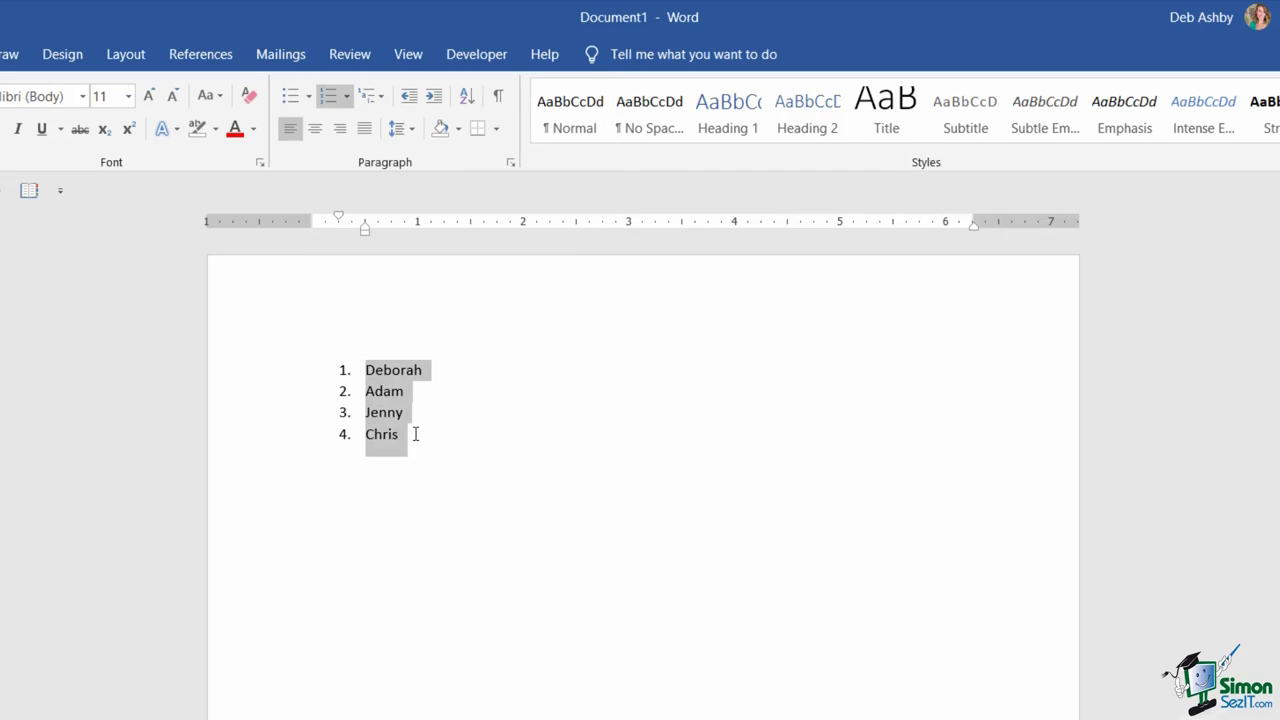
left_click(586, 502)
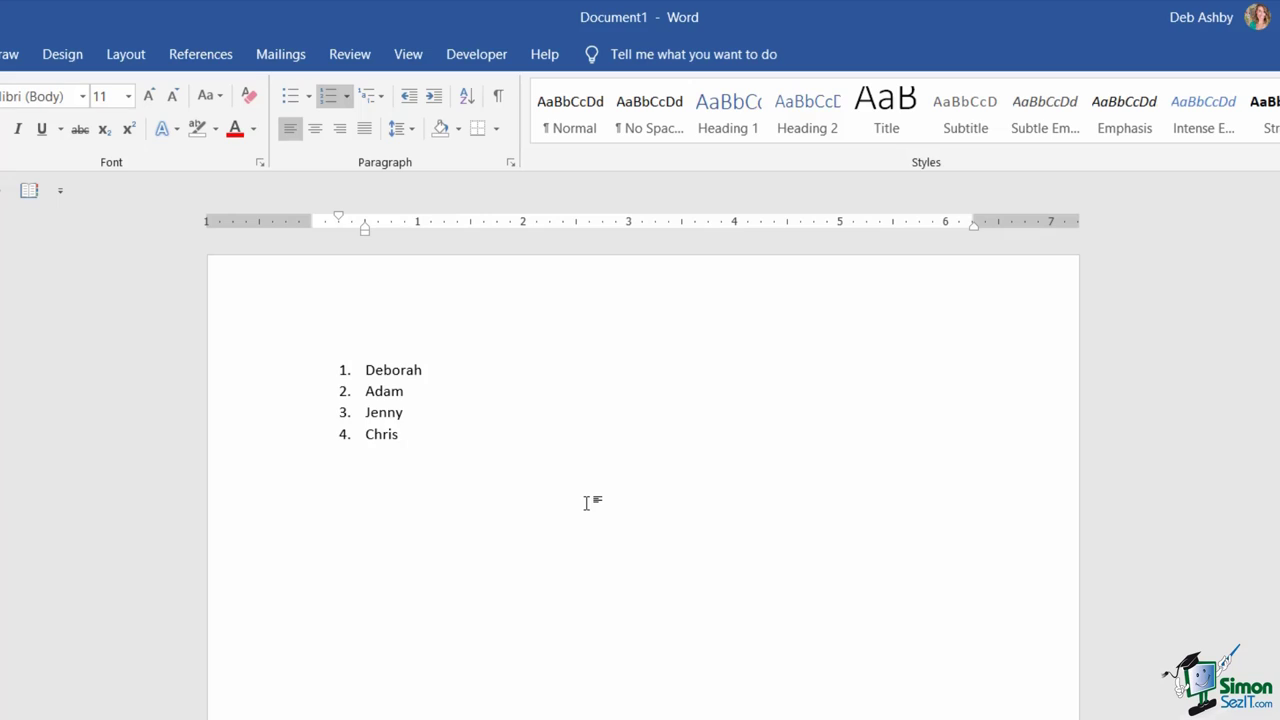
key("Return")
type("Meesh")
key("Return")
key("BackSpace")
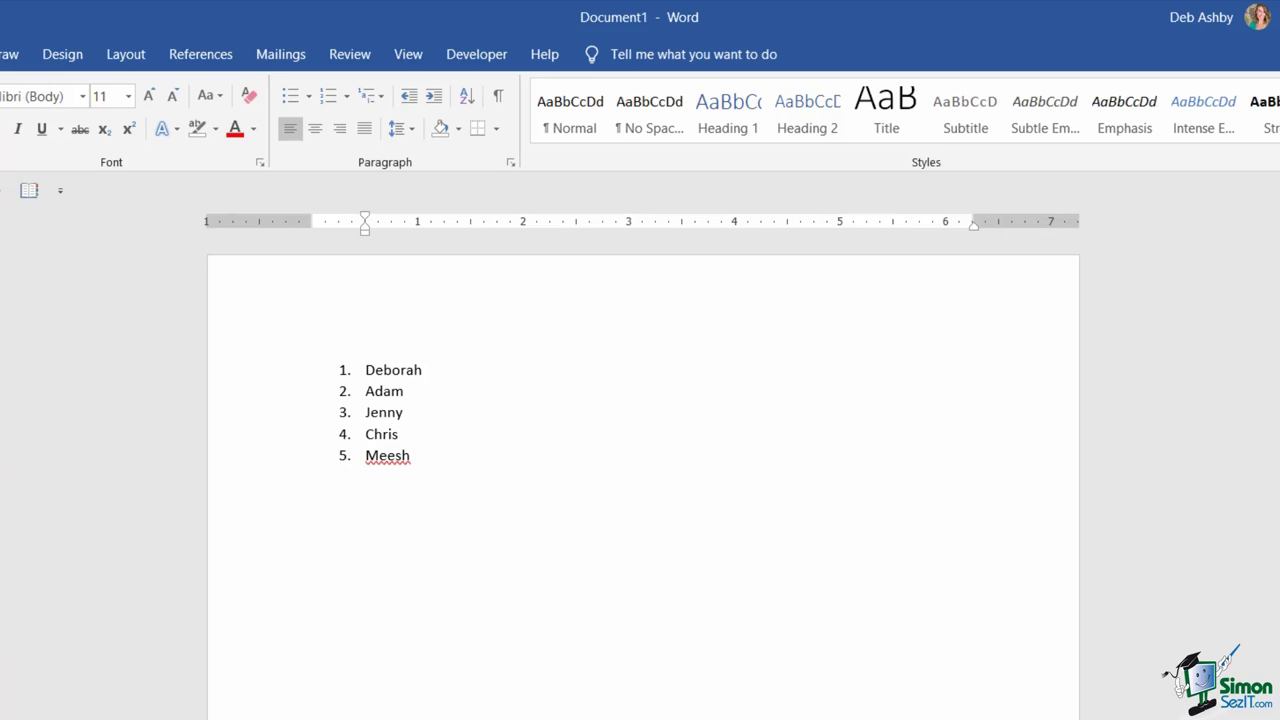
key("ctrl+z")
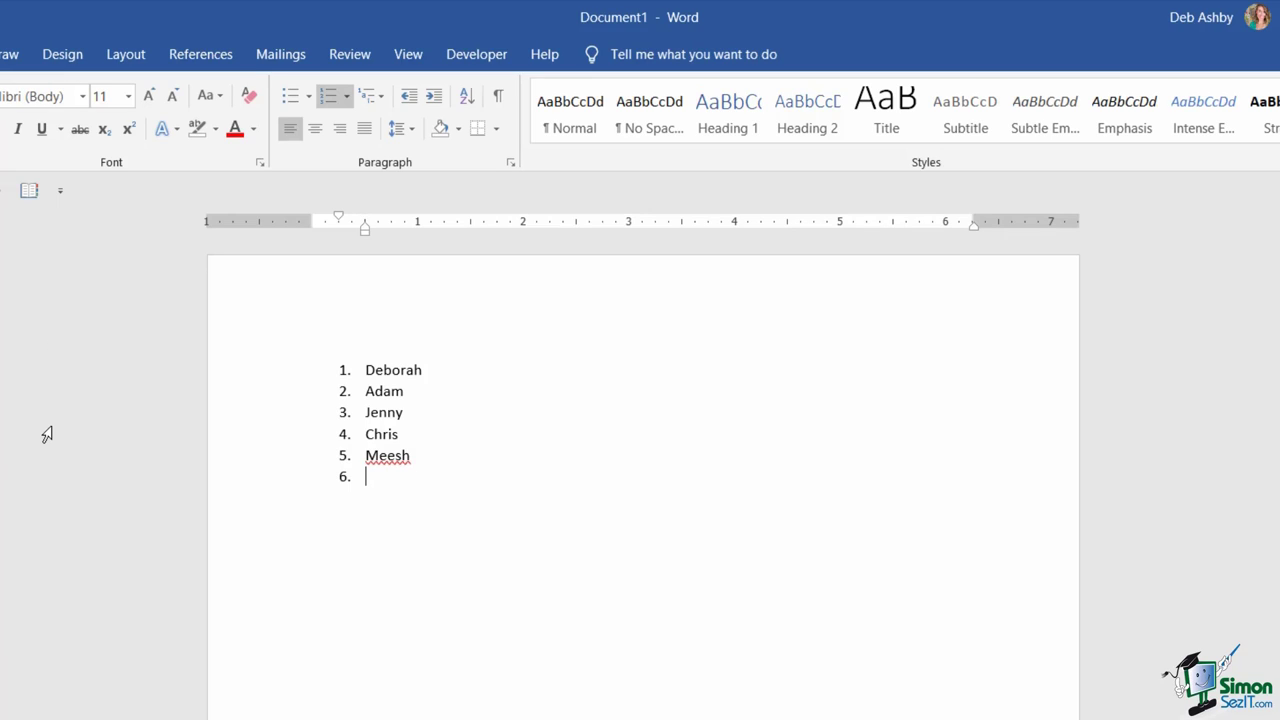
left_click(330, 97)
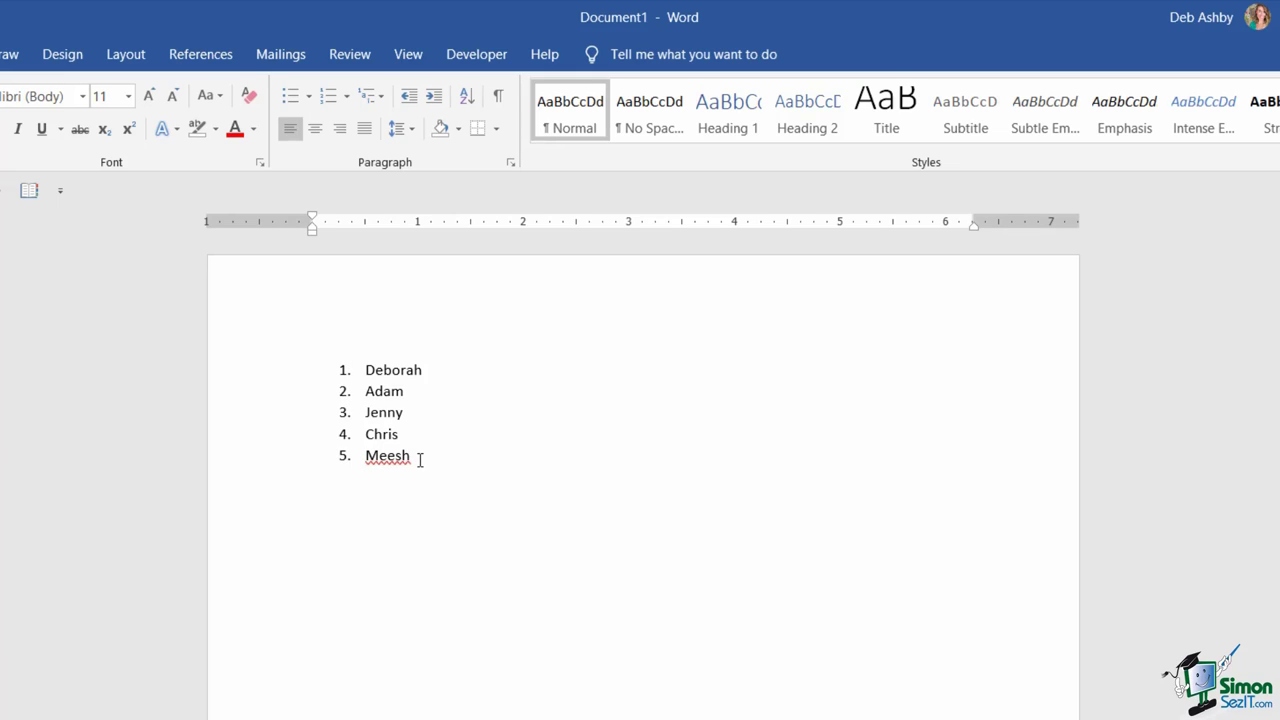
Step: Change the five-name list to a), b), c) lettering
left_click_drag(420, 459, 317, 371)
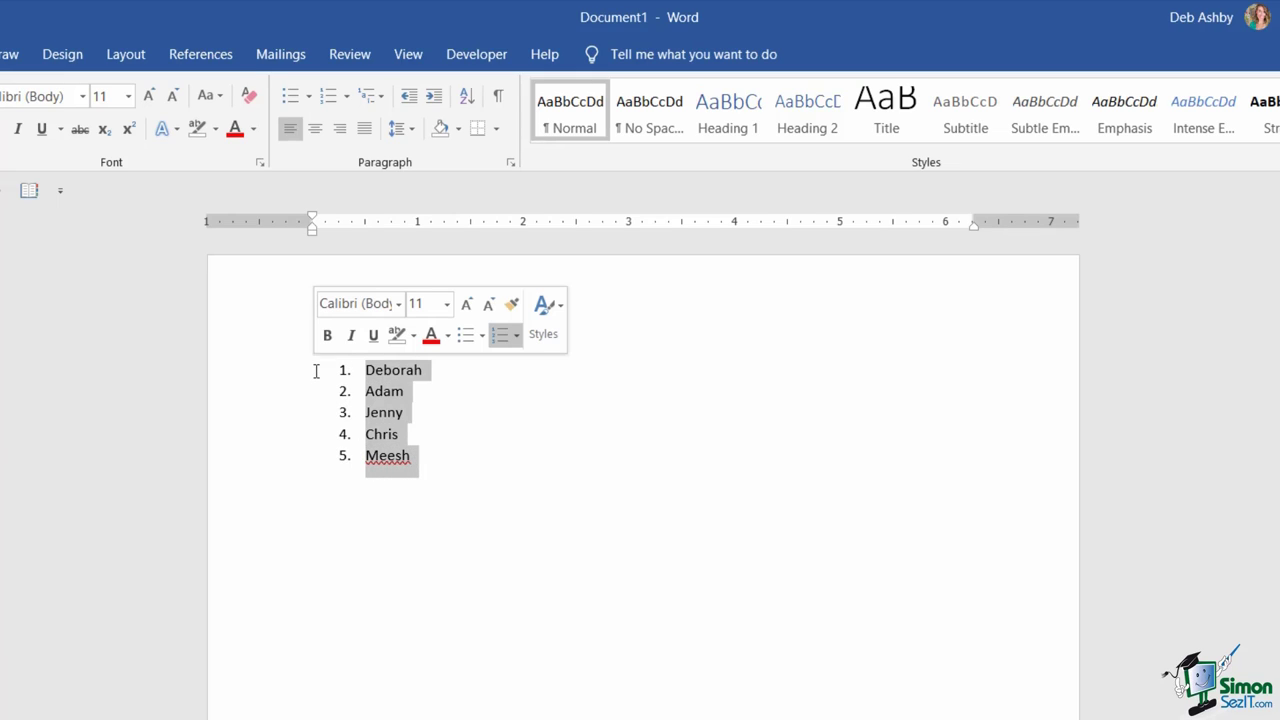
left_click(347, 97)
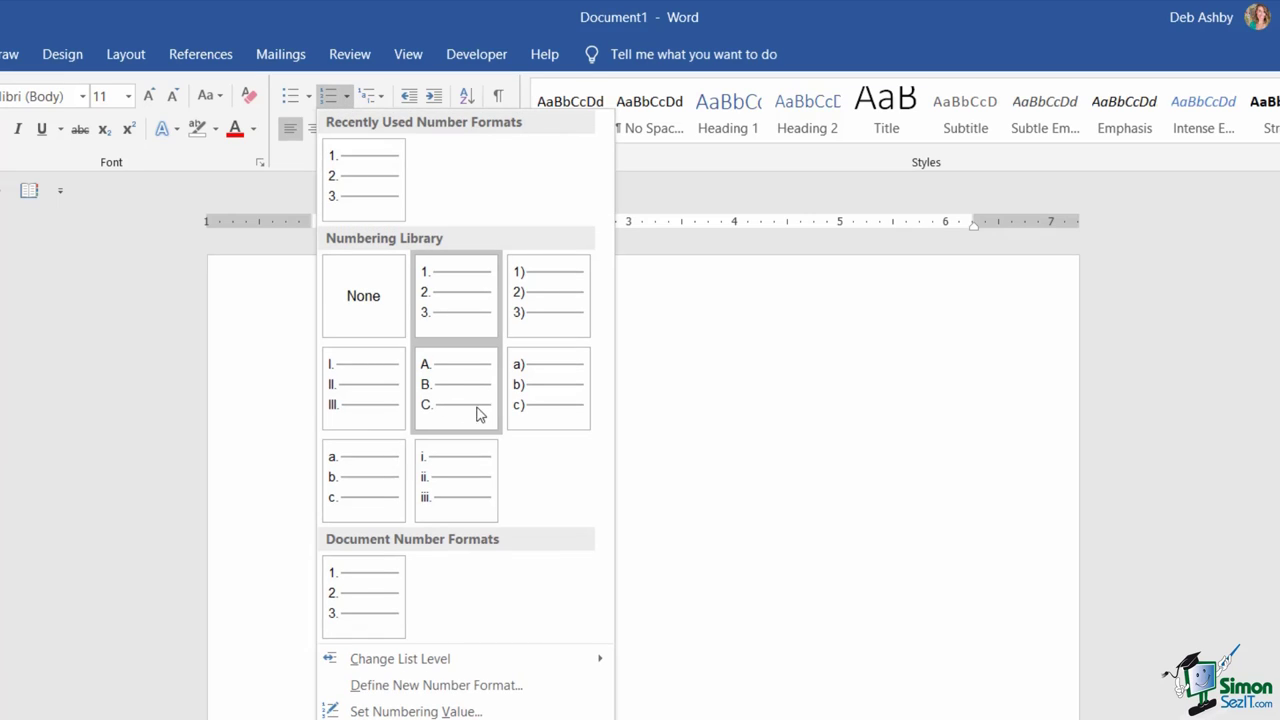
left_click(530, 393)
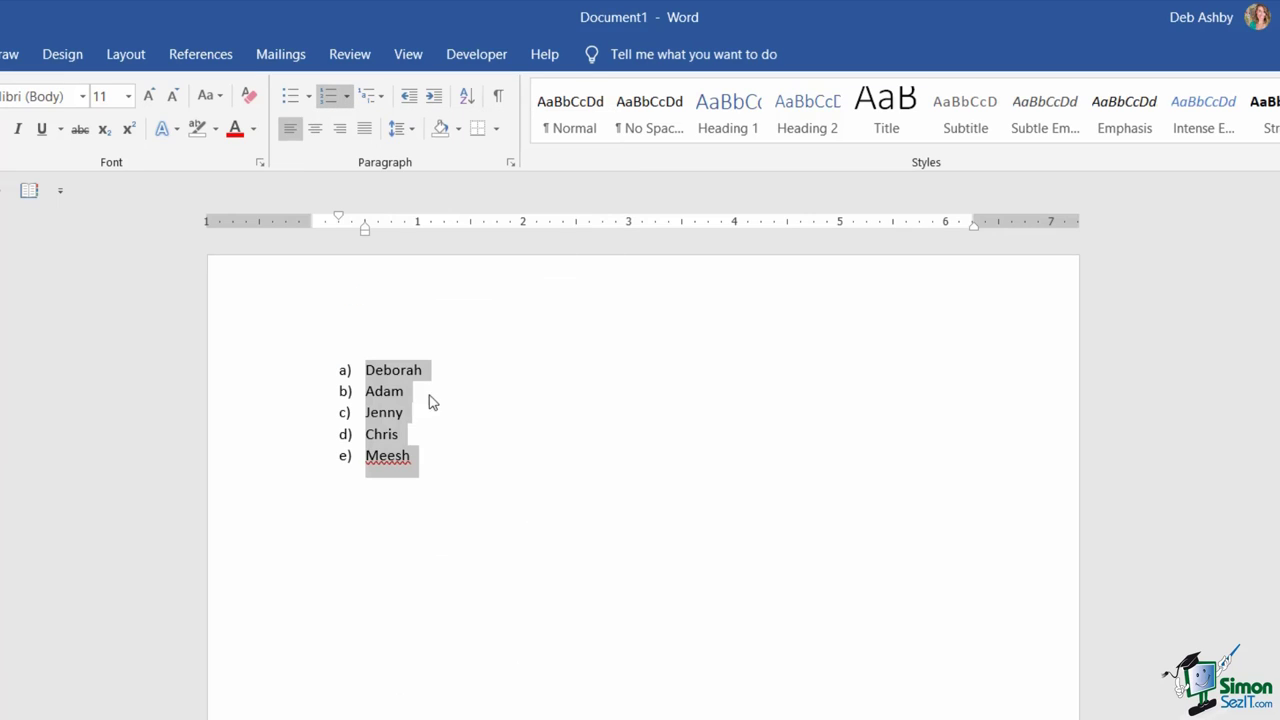
left_click(432, 465)
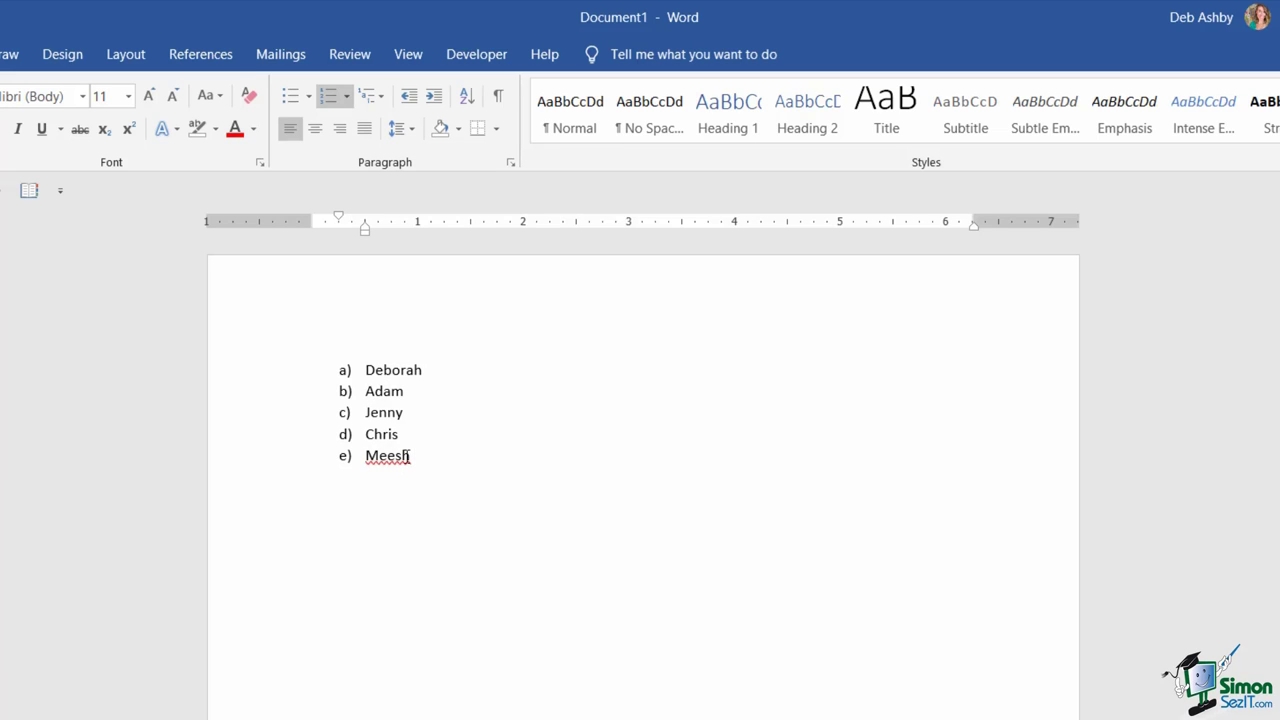
Step: Reselect the lettered list and reopen the numbering formats
left_click_drag(412, 456, 337, 372)
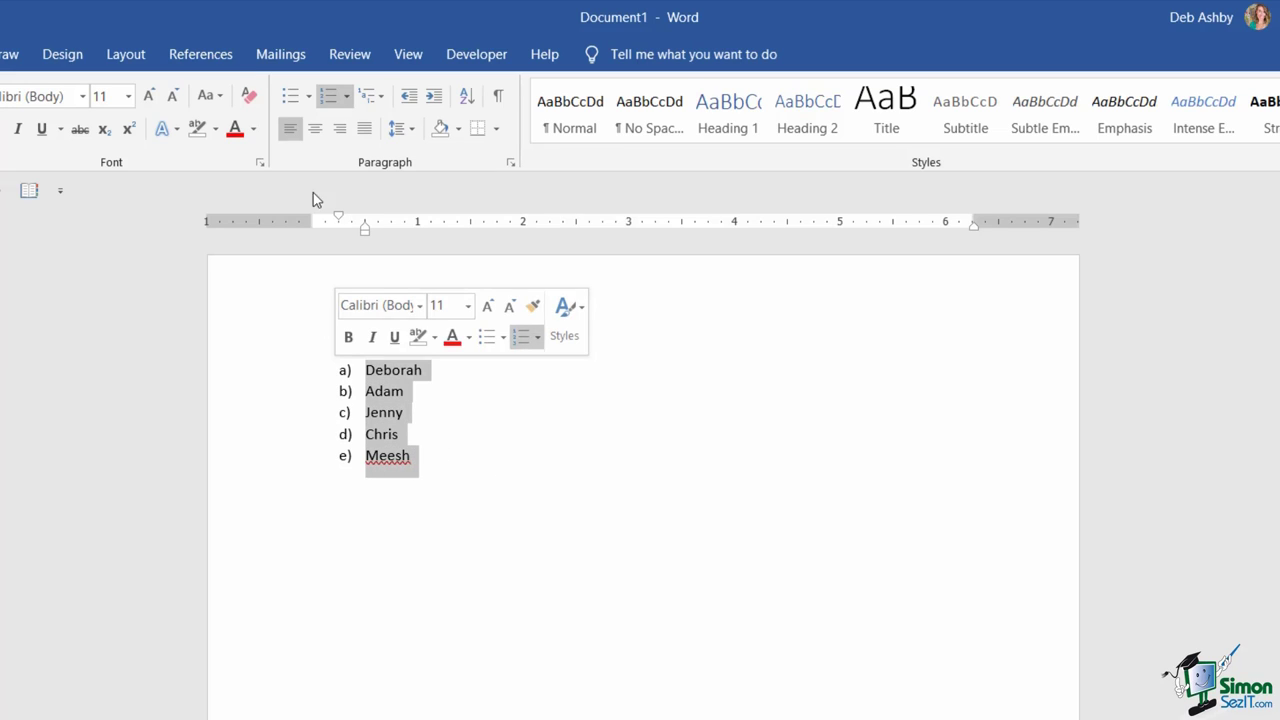
left_click(418, 77)
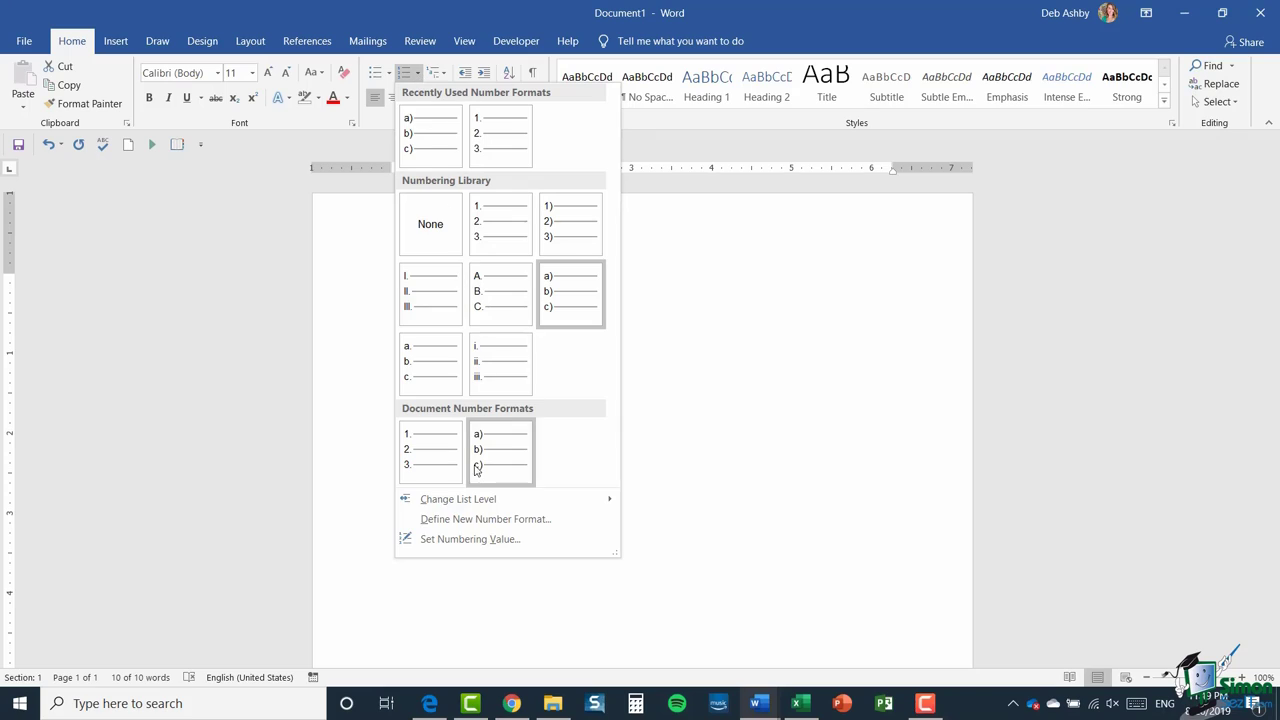
mouse_move(440, 503)
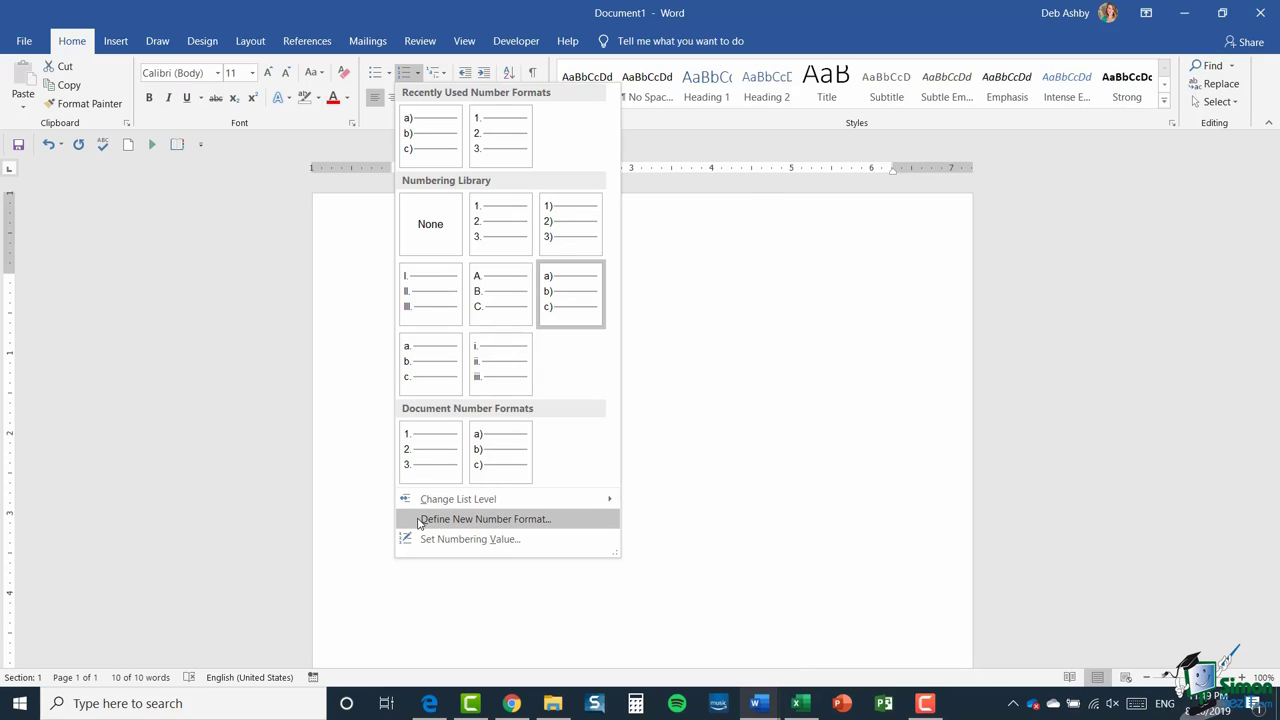
Step: Define a new a, b, c number format with bold red 12-point Arial letters and apply it
left_click(529, 521)
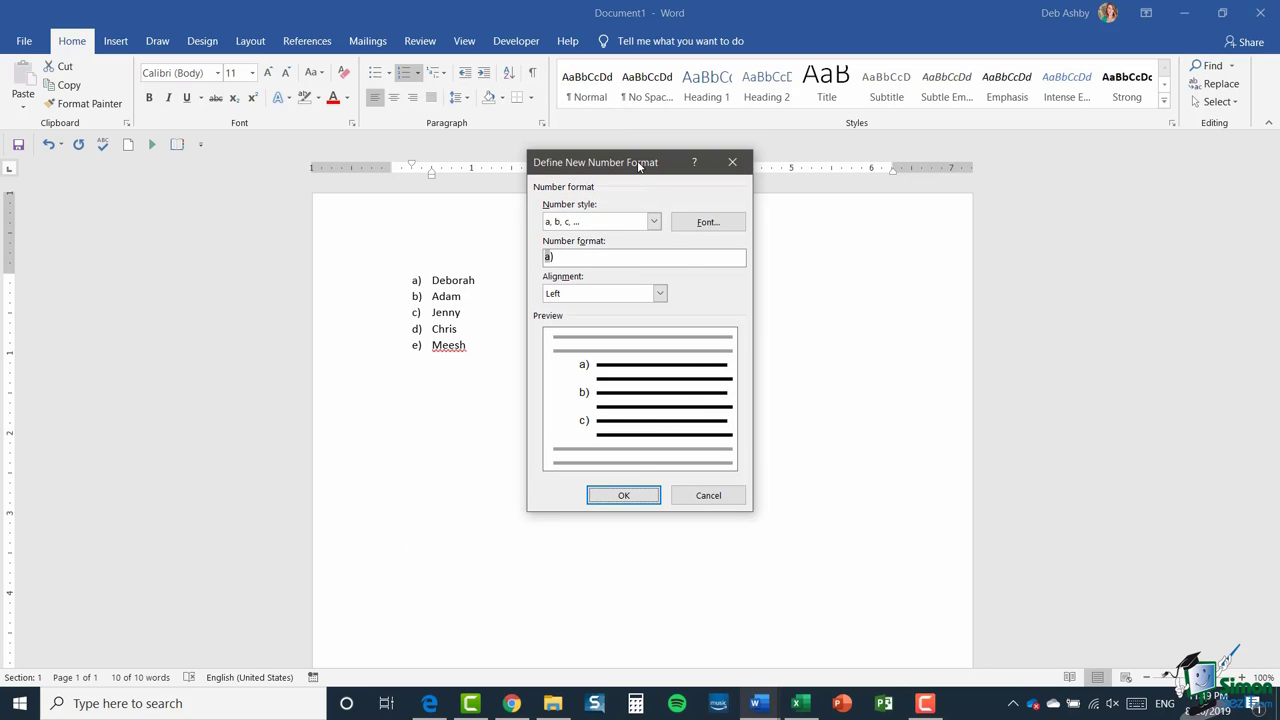
left_click_drag(638, 164, 658, 161)
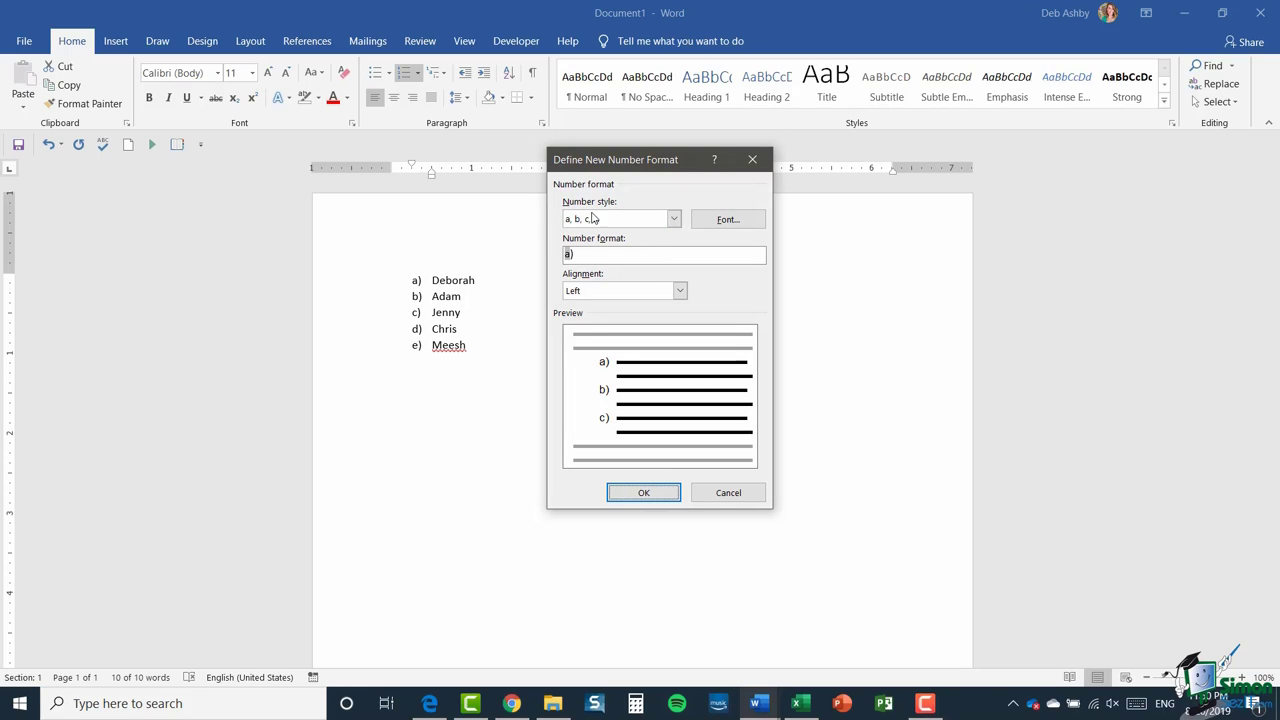
left_click(674, 220)
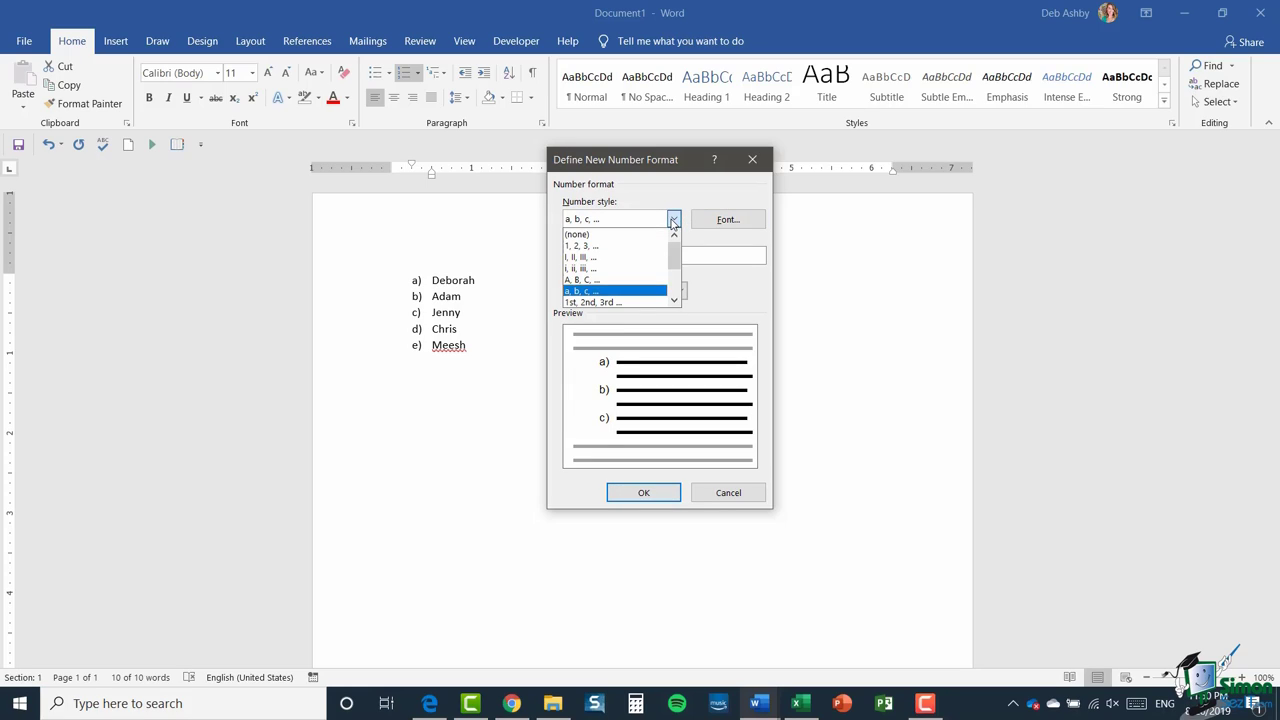
left_click(685, 202)
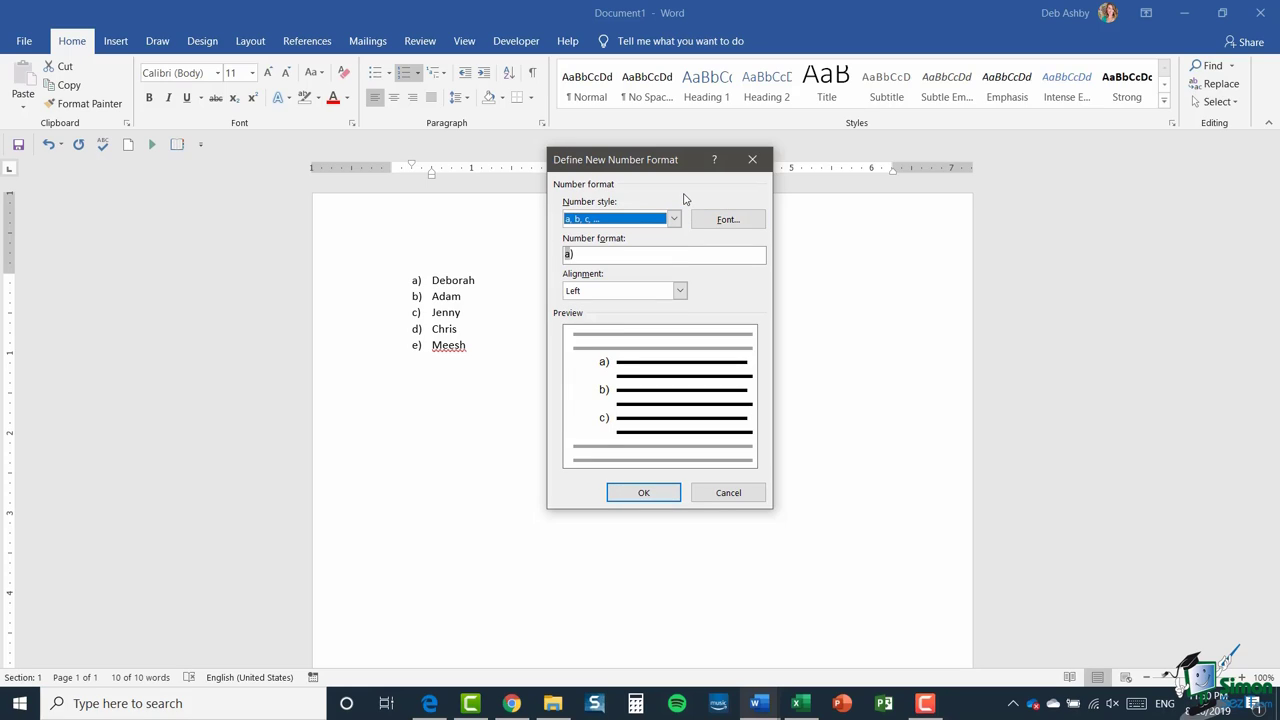
left_click(728, 220)
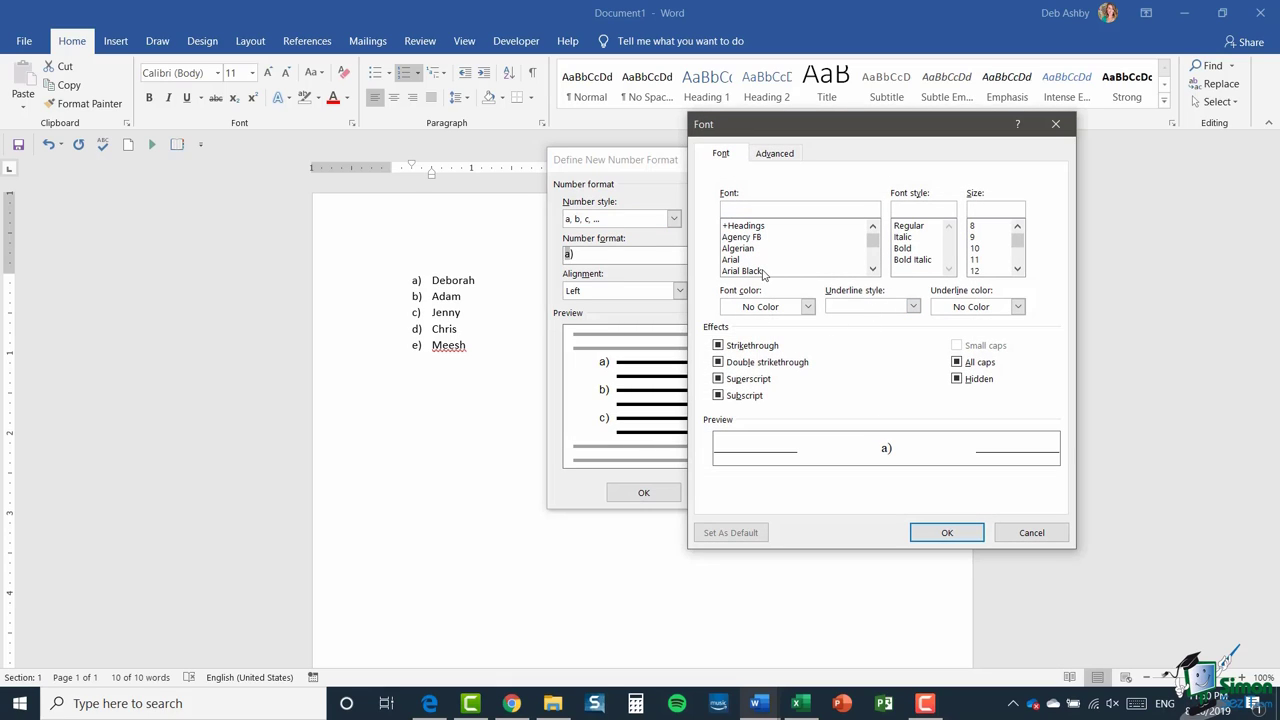
left_click(729, 260)
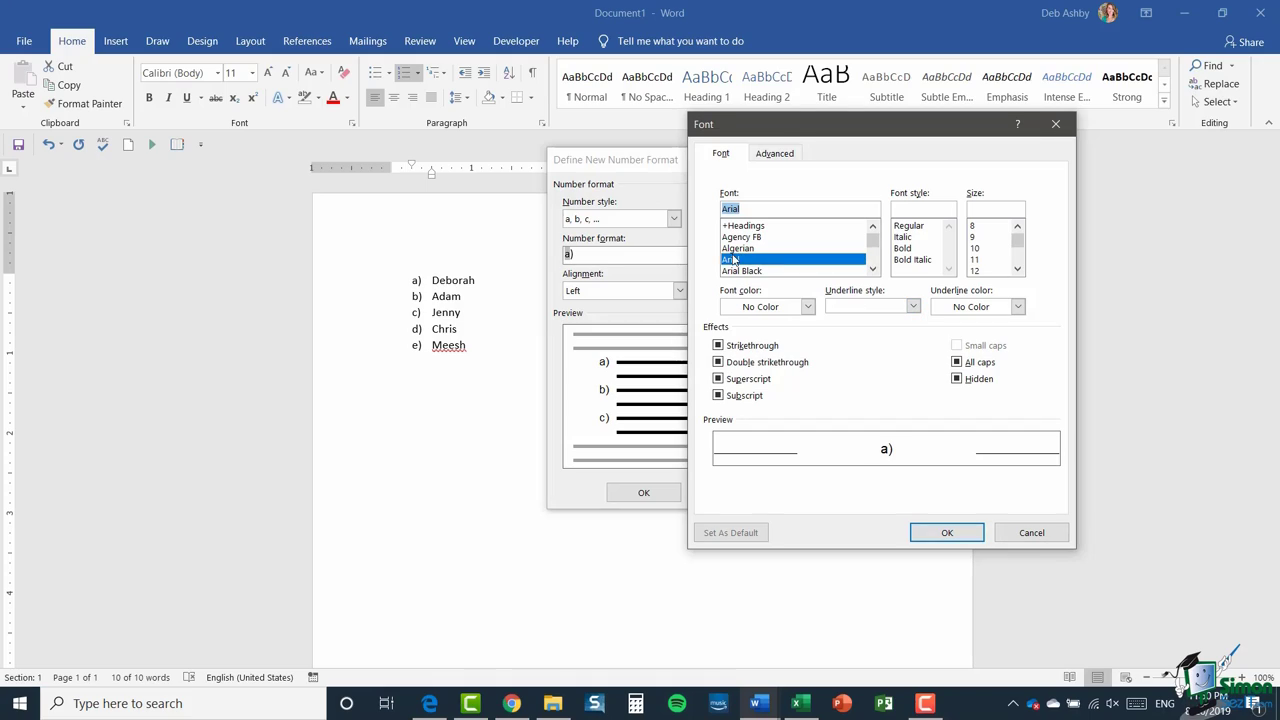
left_click(904, 250)
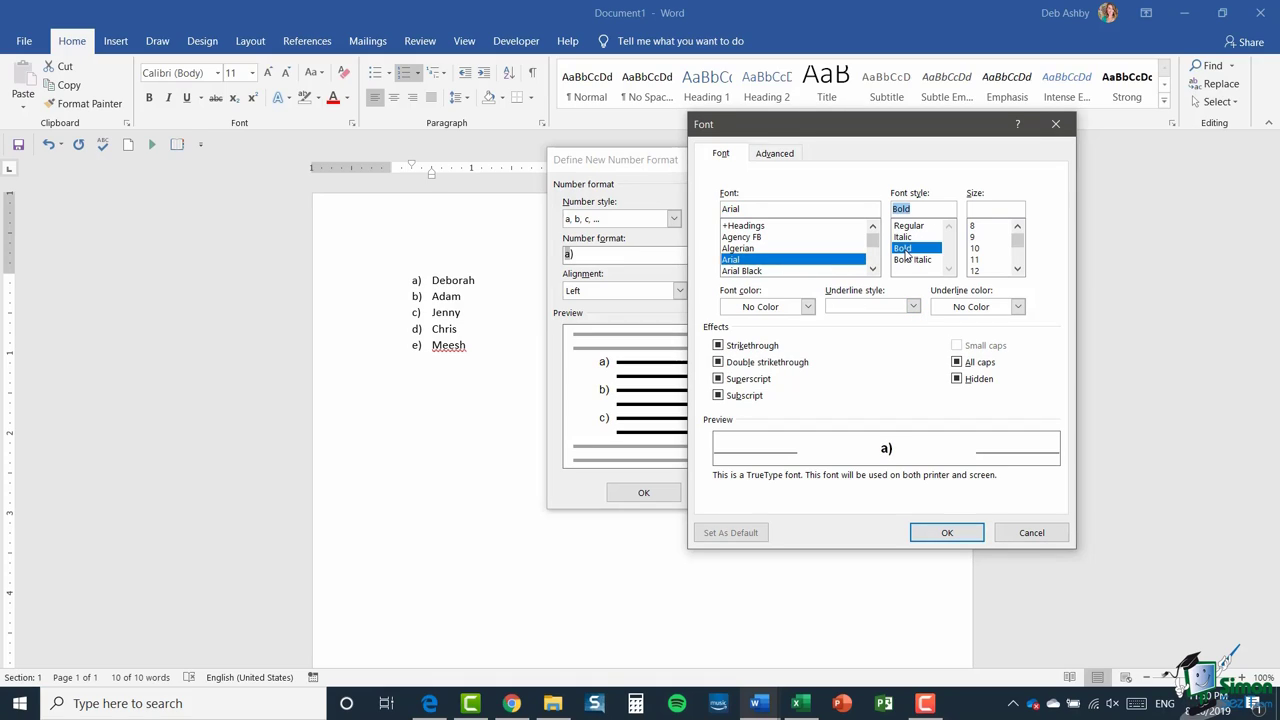
left_click(980, 271)
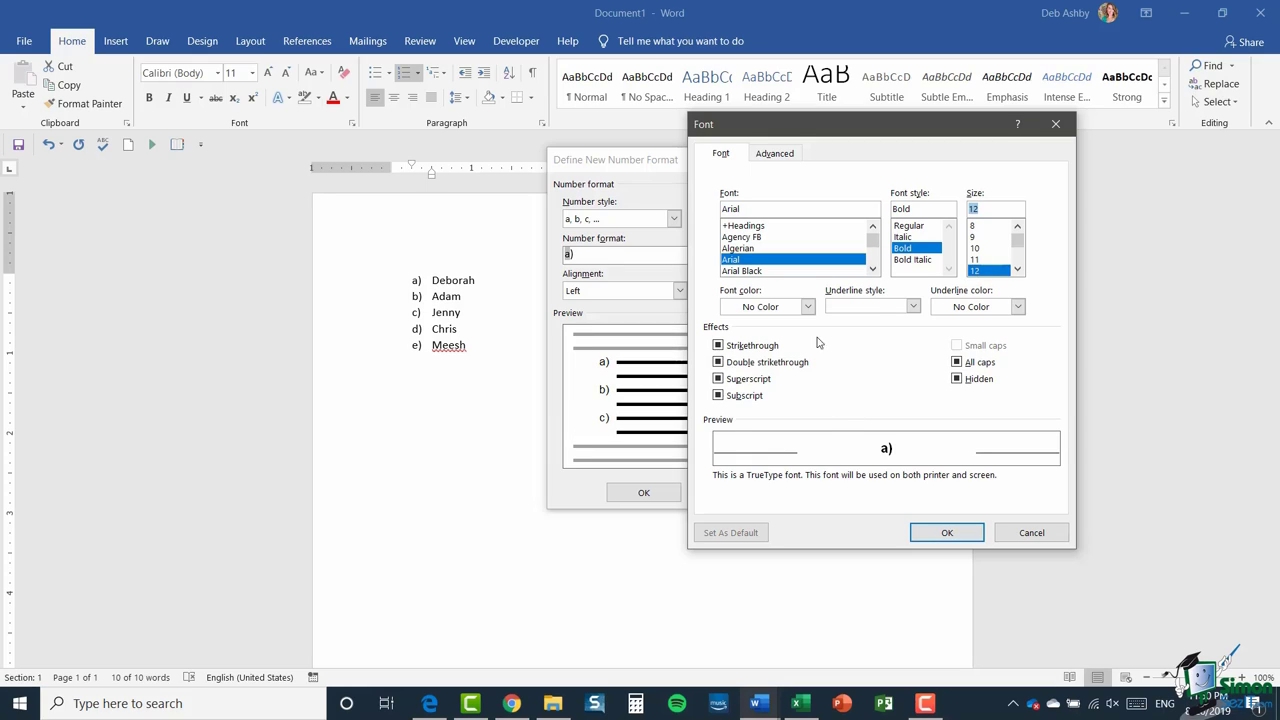
left_click(807, 306)
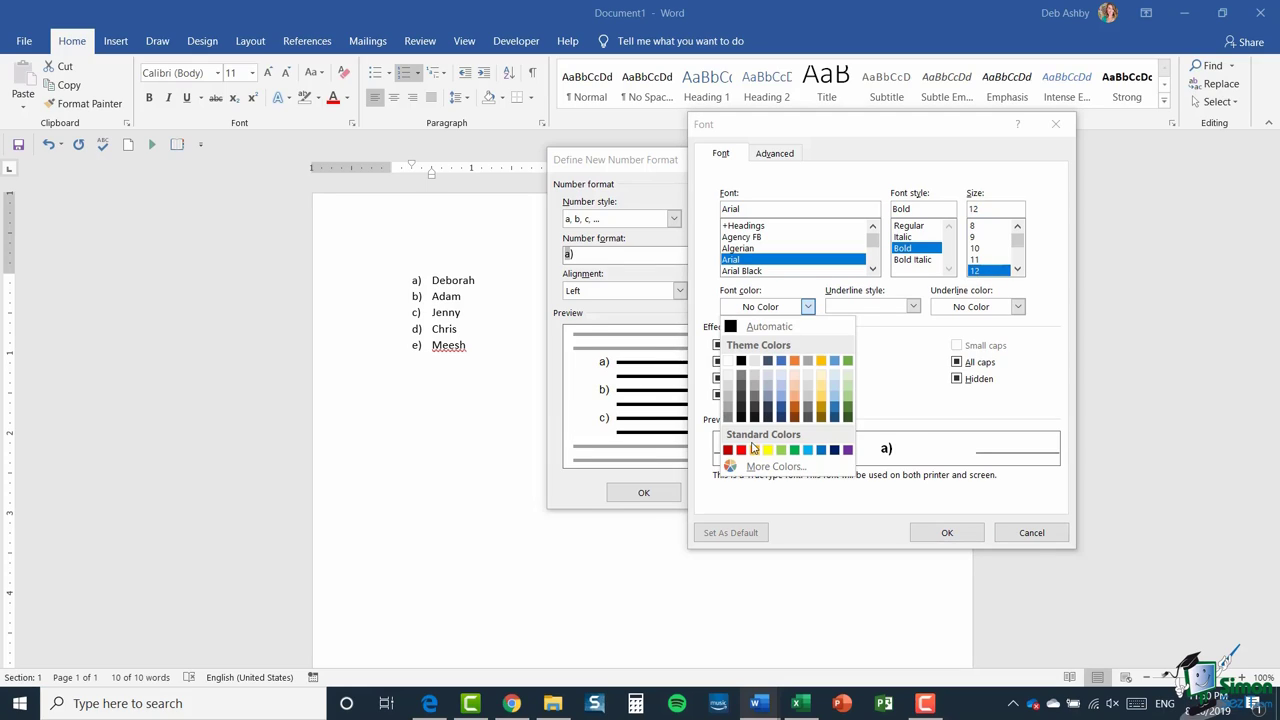
left_click(741, 450)
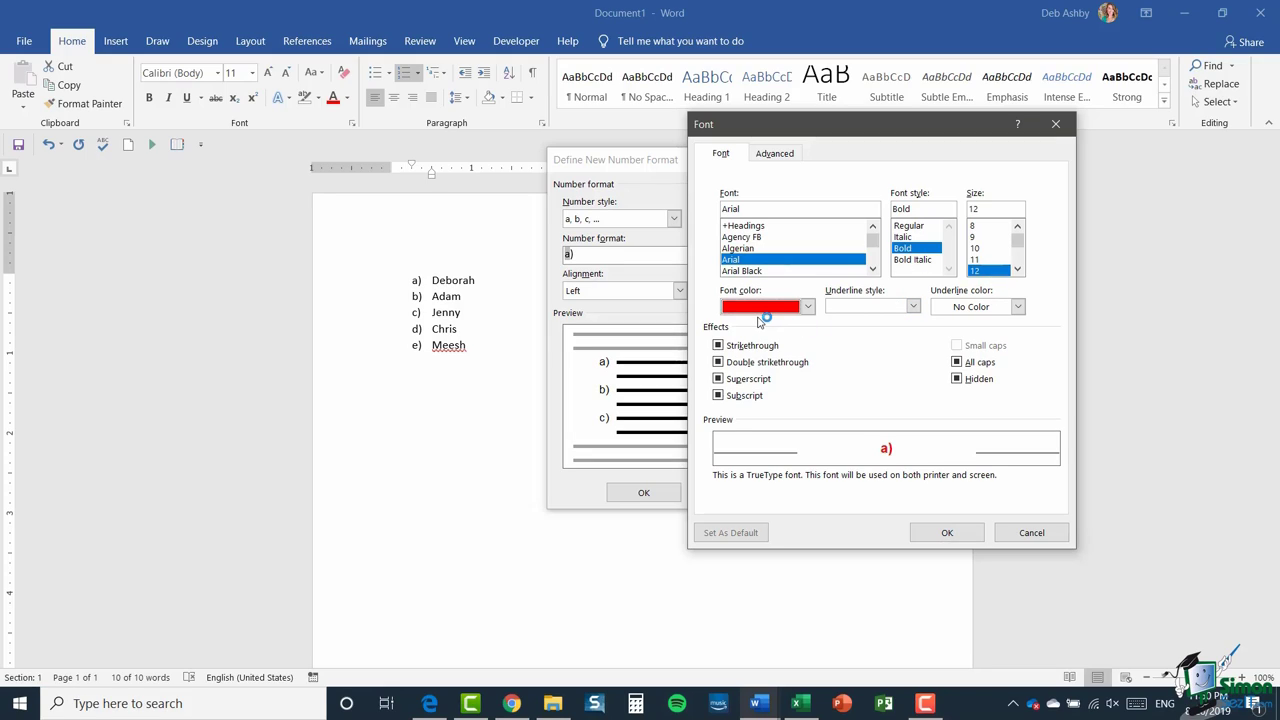
left_click(946, 533)
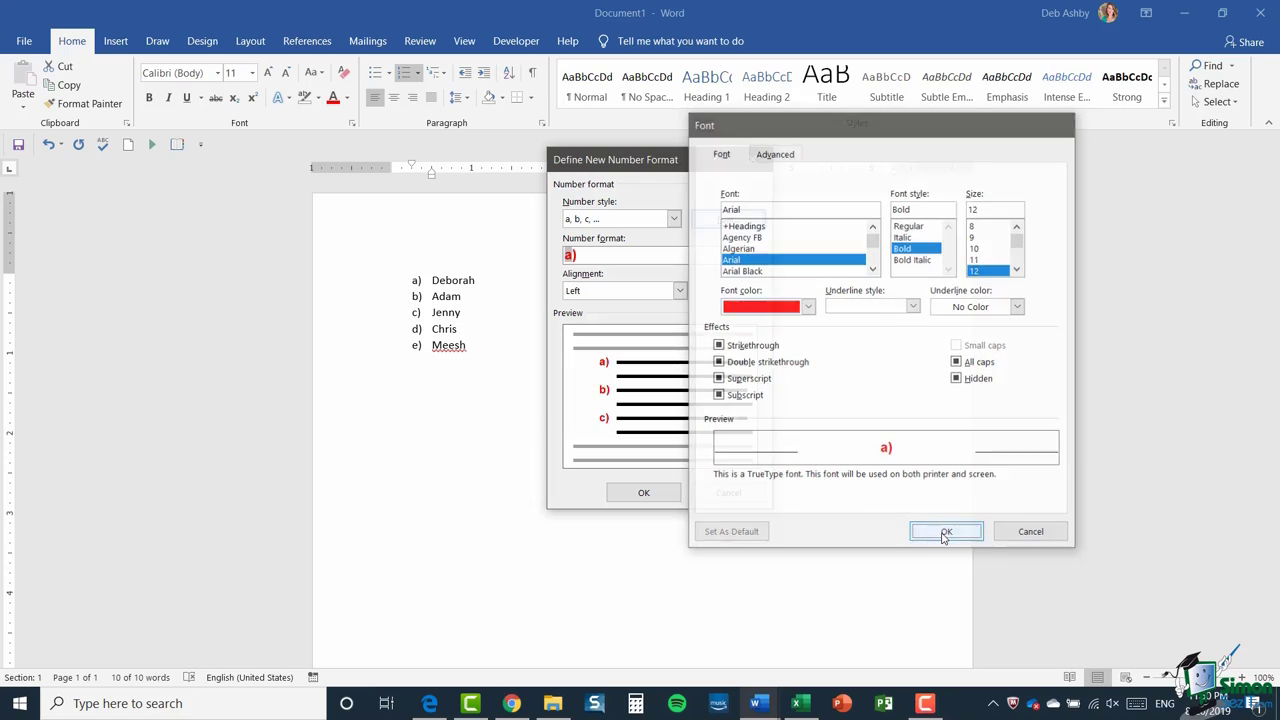
left_click(650, 492)
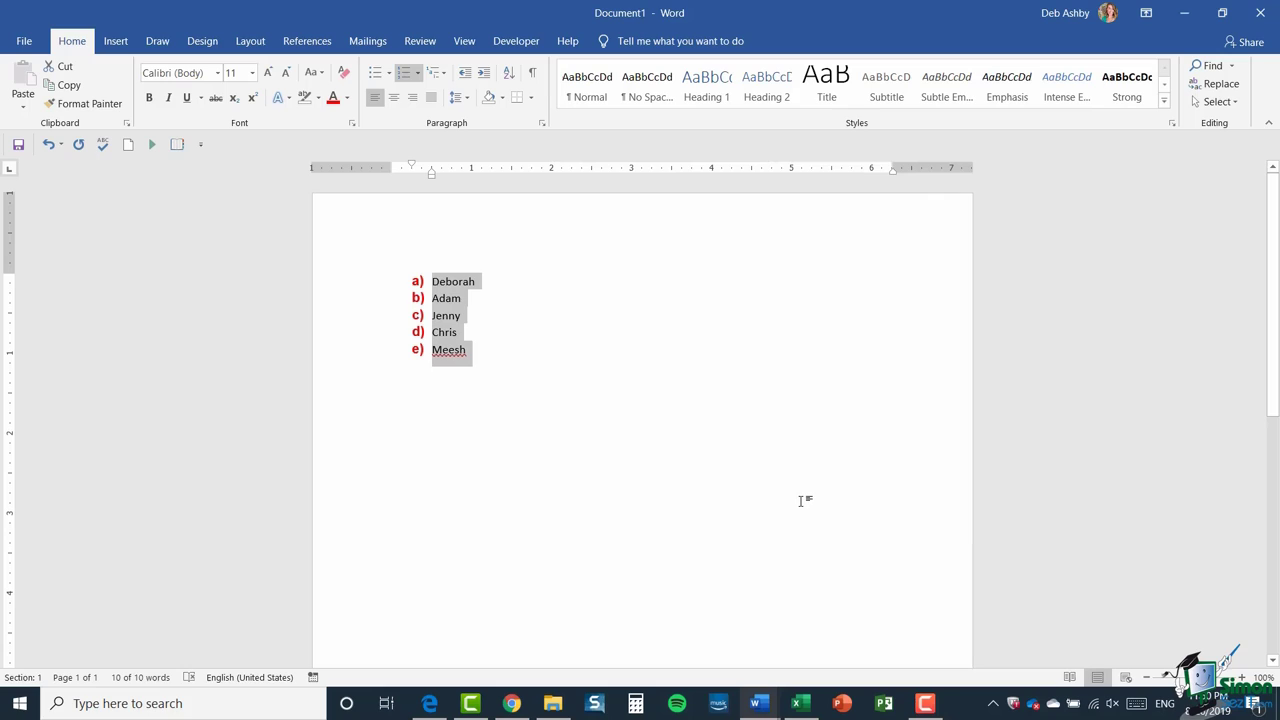
left_click(417, 73)
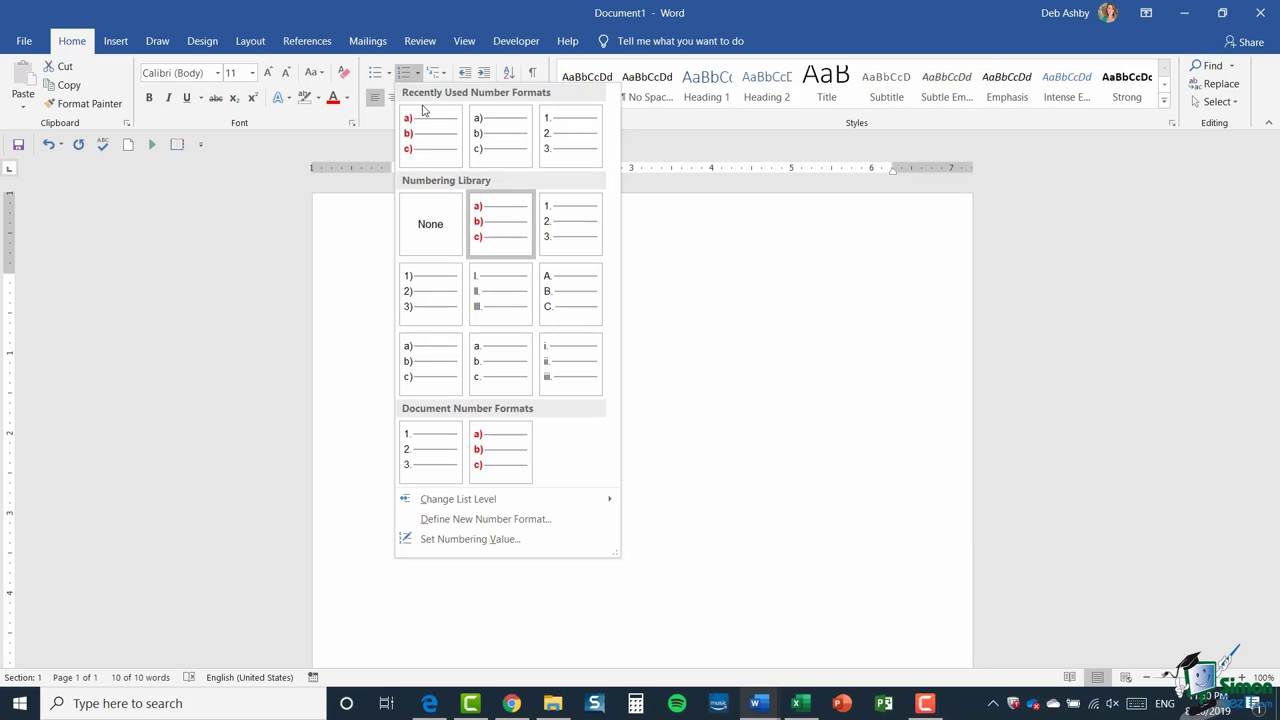
left_click(477, 520)
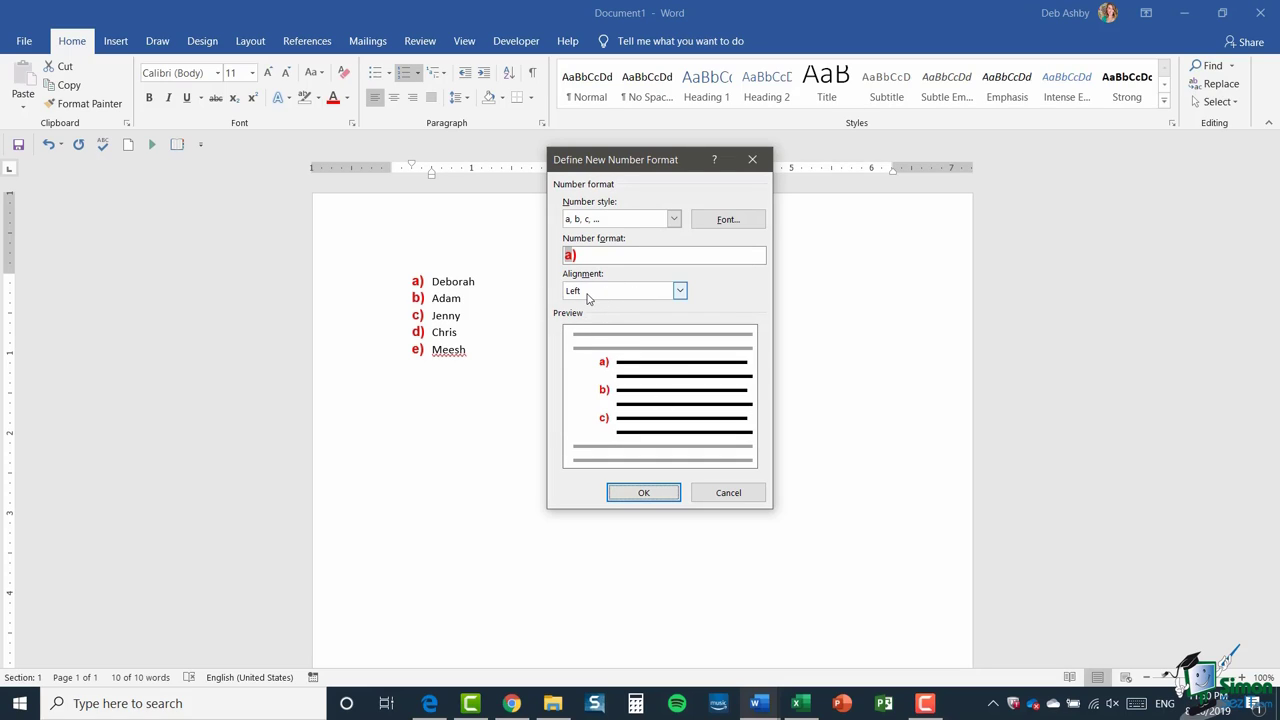
left_click(680, 291)
left_click(653, 318)
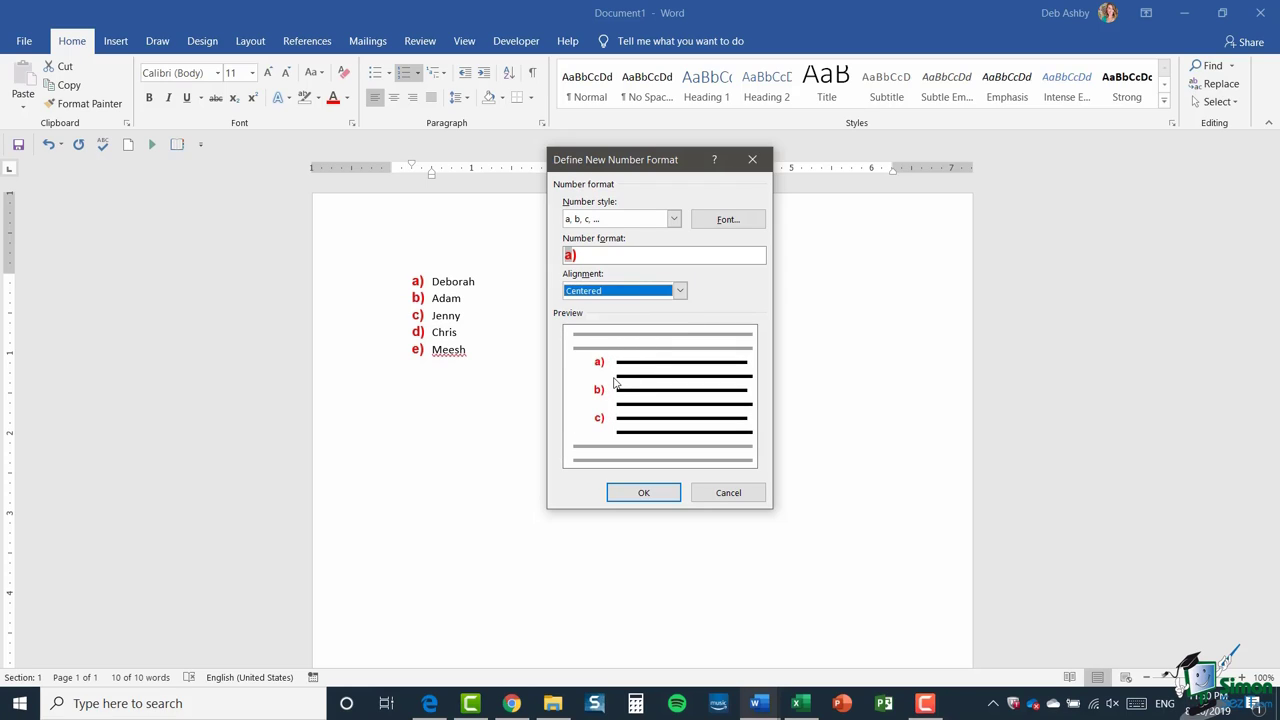
left_click(679, 291)
left_click(600, 331)
left_click(682, 291)
left_click(621, 302)
left_click(647, 496)
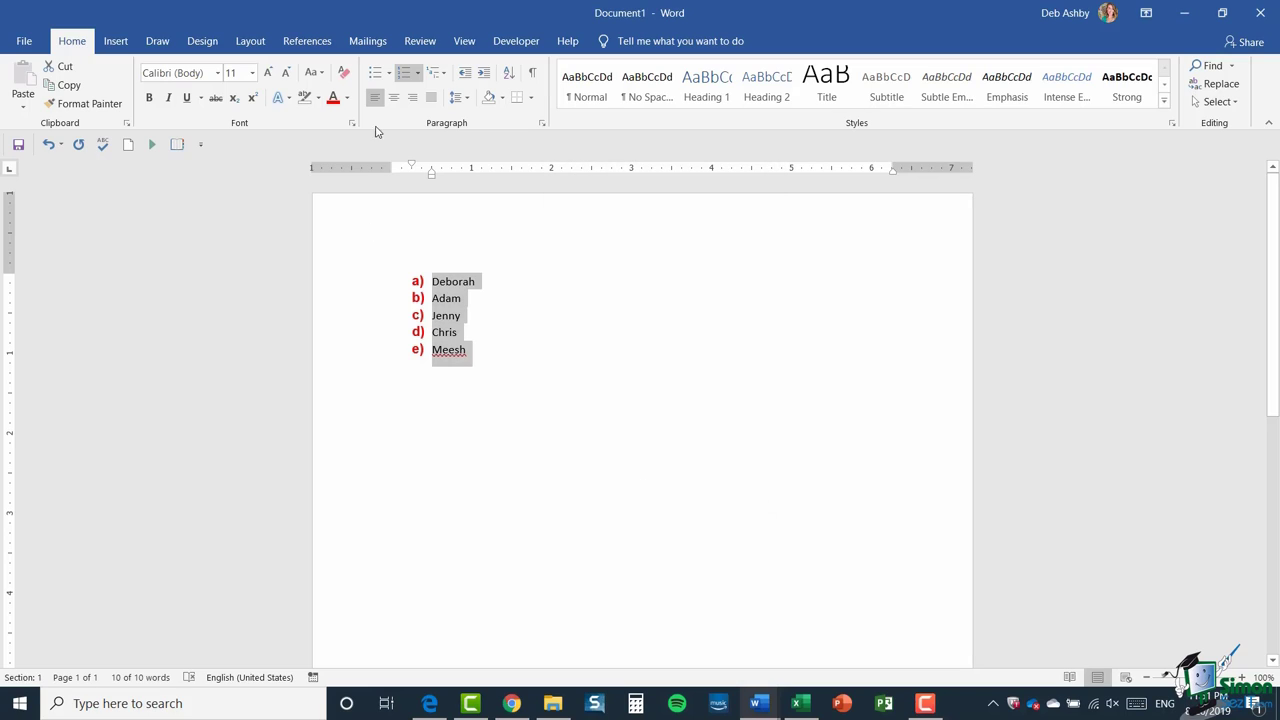
Step: Open Set Numbering Value and cancel it without changes
left_click(418, 75)
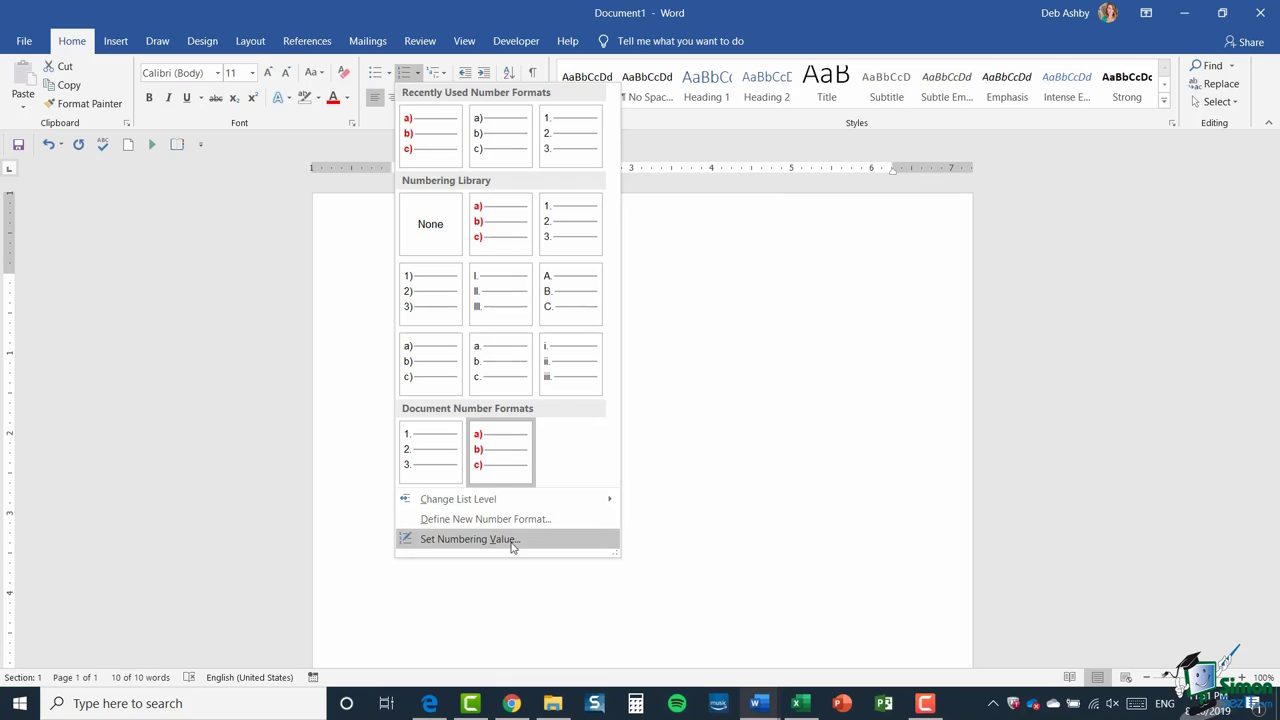
left_click(470, 539)
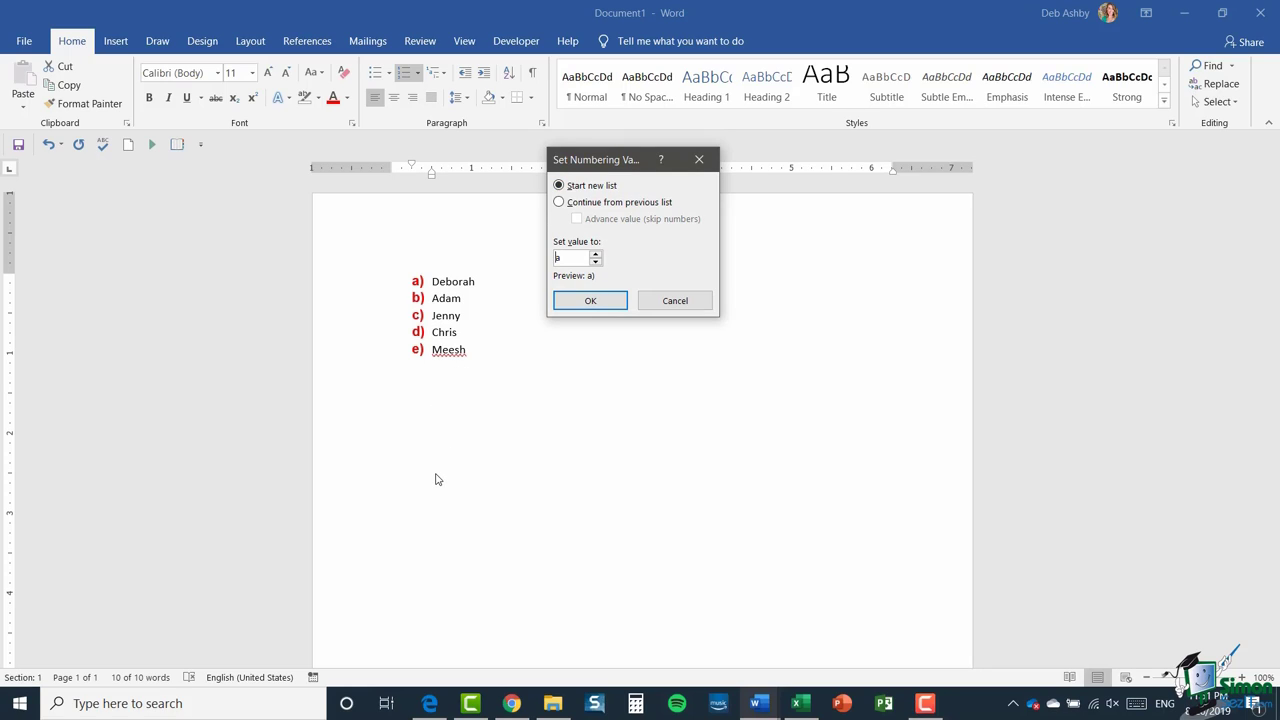
left_click(650, 305)
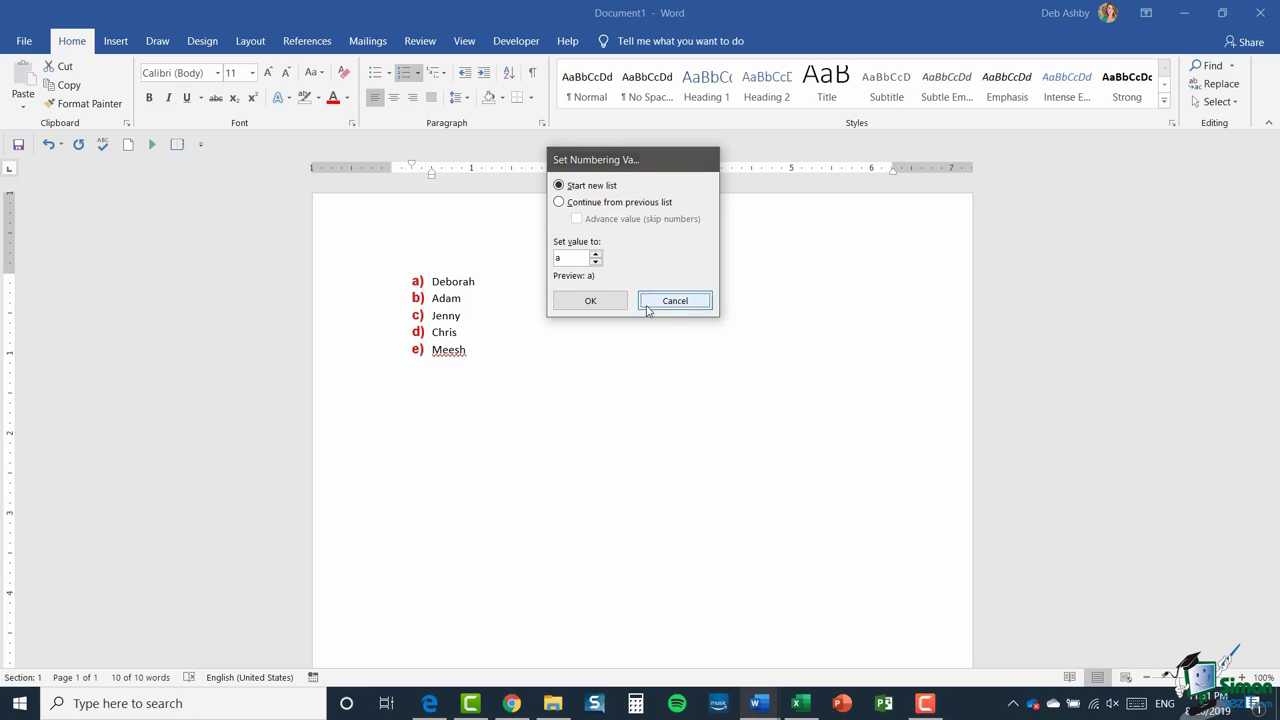
Step: Add an unnumbered blank line below the Meesh item
left_click(482, 353)
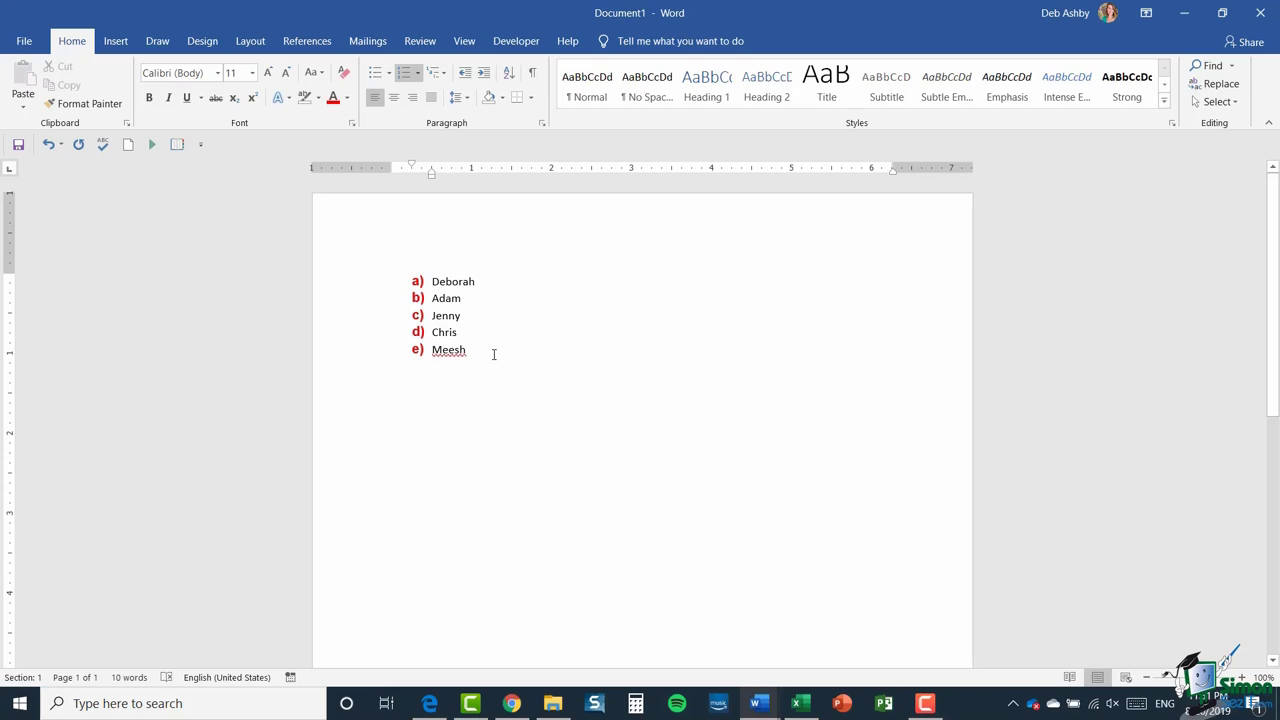
key("Return")
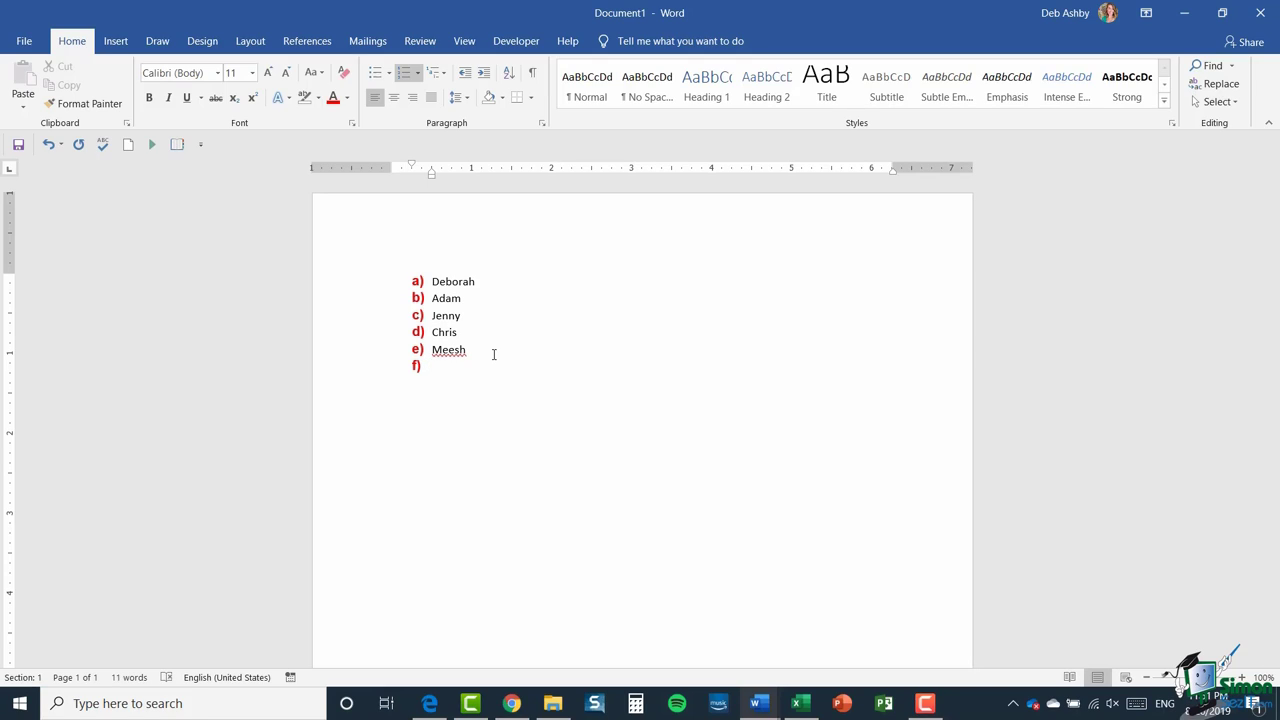
key("BackSpace")
key("BackSpace")
key("BackSpace")
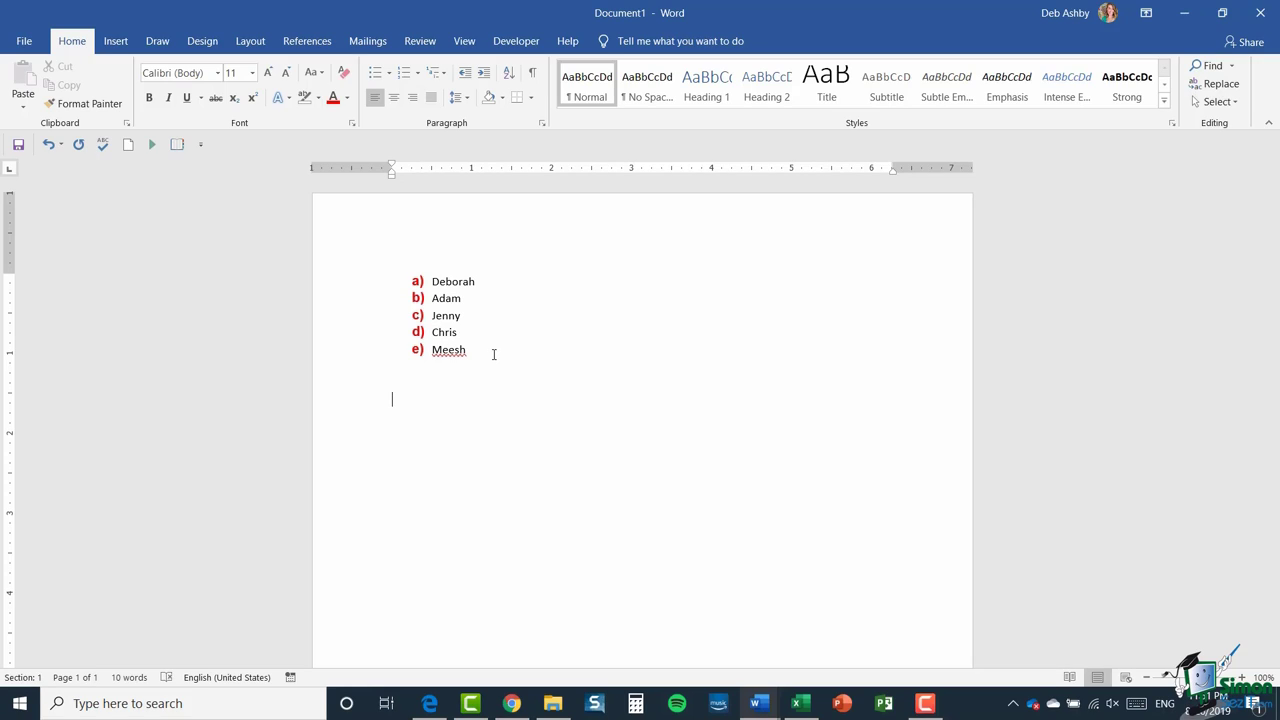
Step: Type Rob, James and Brooke on separate lines and make them a lettered list
type("Rob ")
type("James")
type("Brooke")
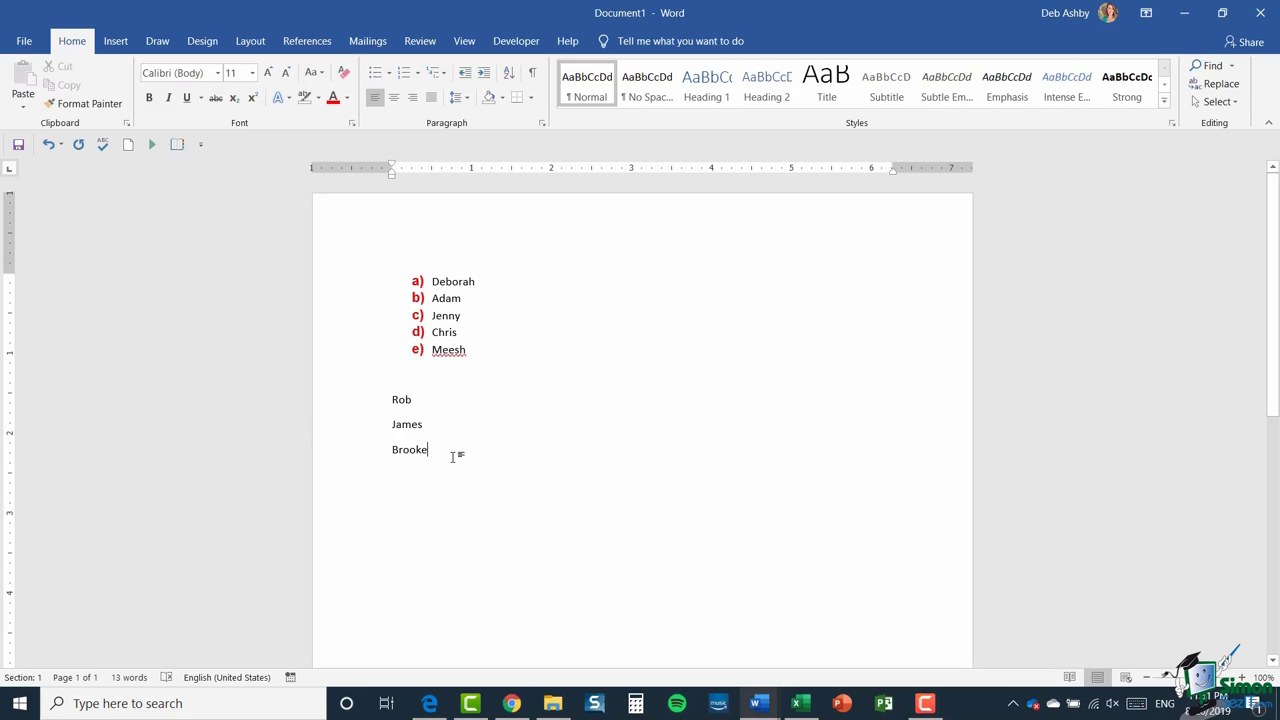
left_click_drag(440, 449, 386, 405)
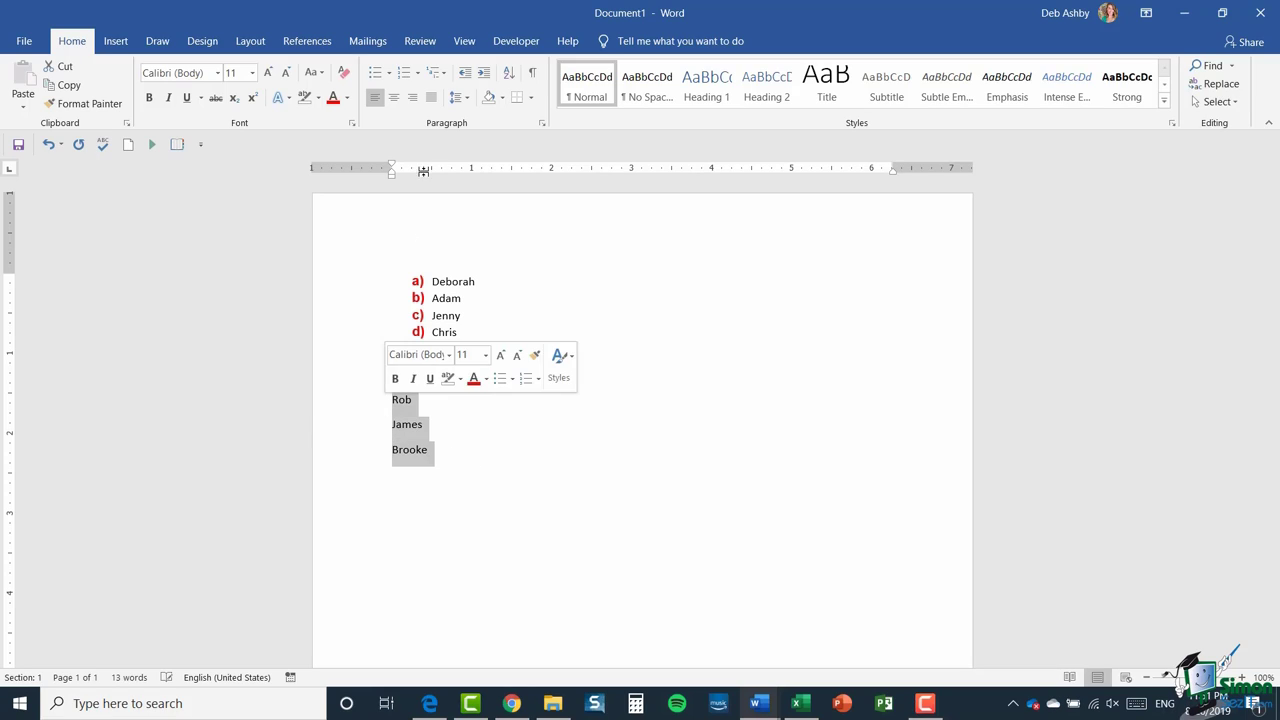
left_click(404, 73)
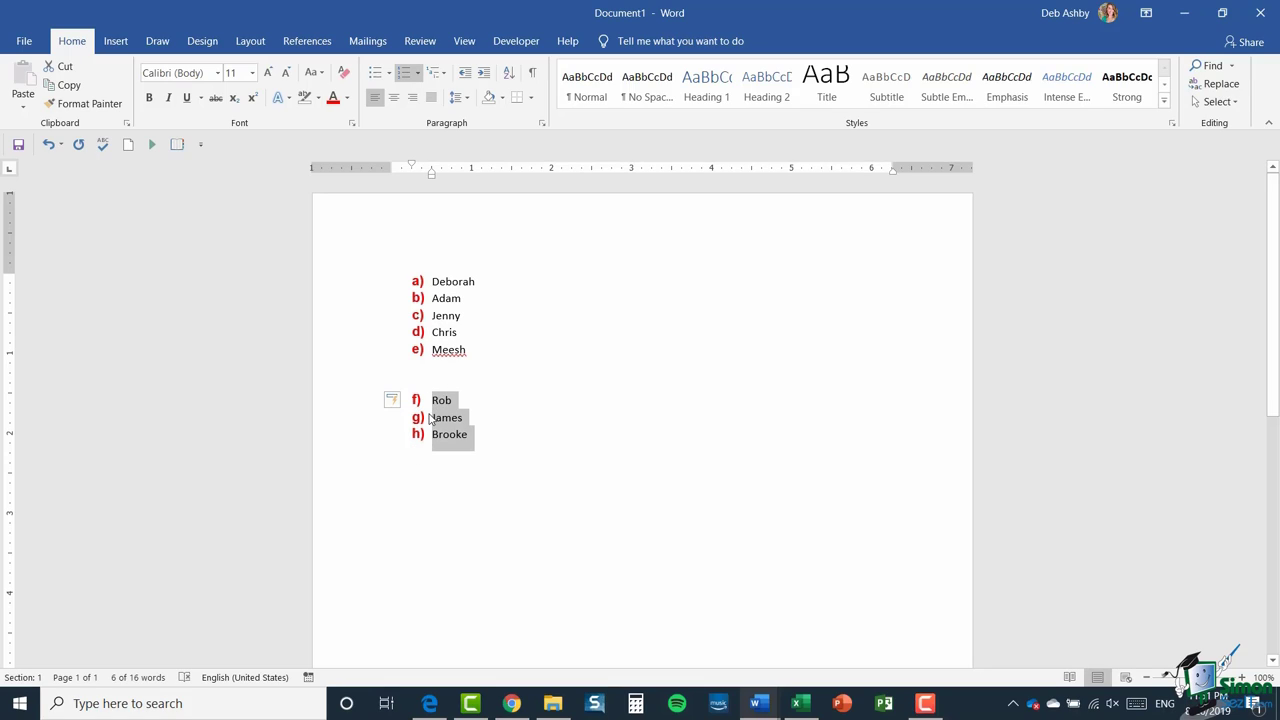
Step: Set the numbering value so the second list restarts at a)
left_click(419, 74)
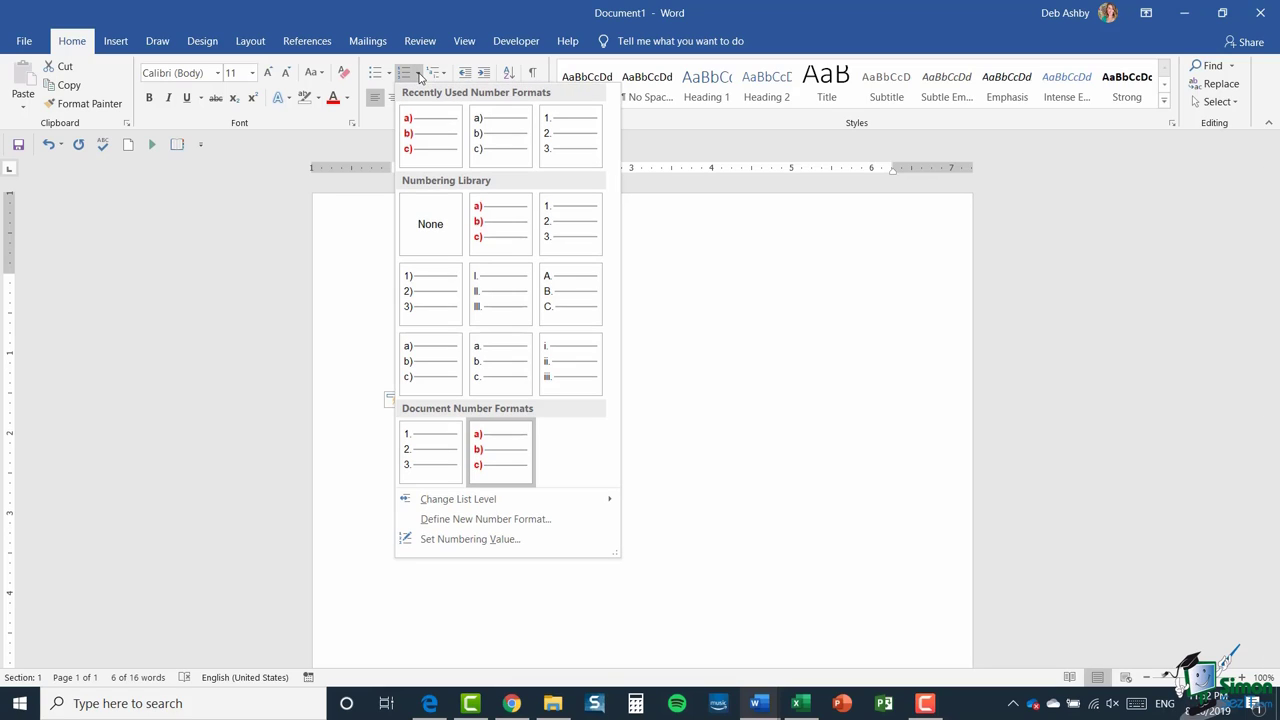
left_click(460, 540)
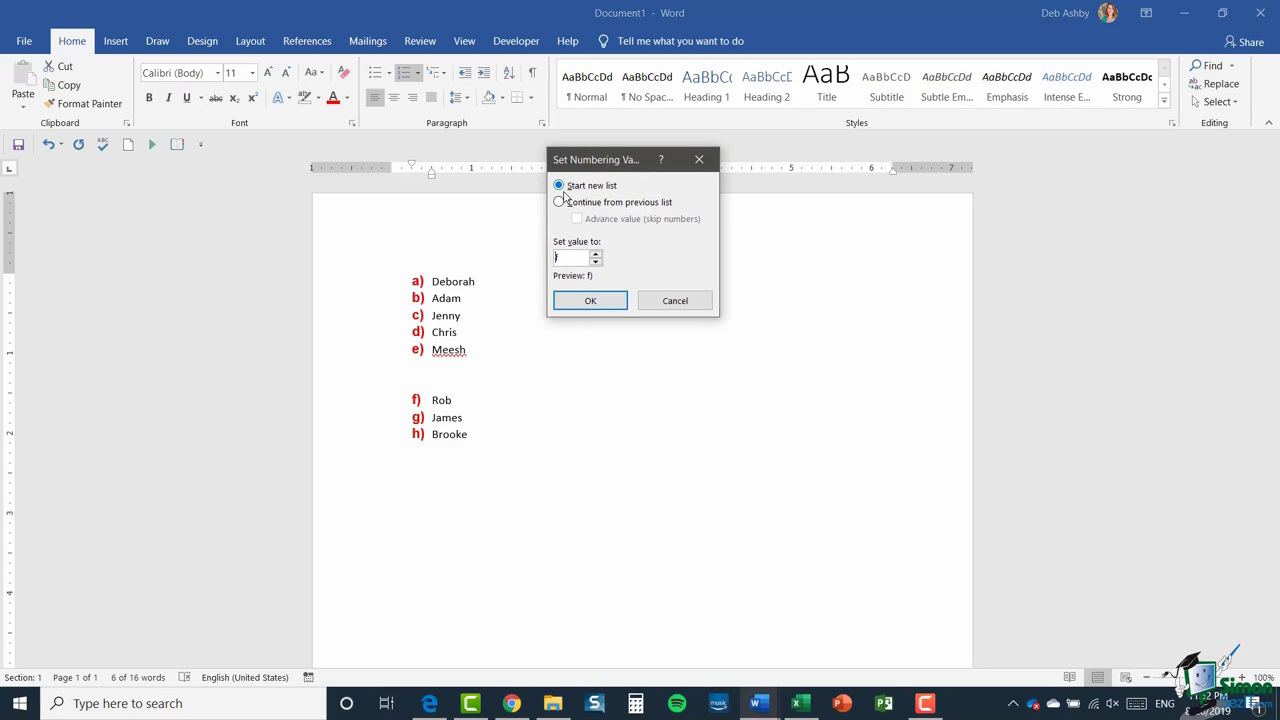
left_click(596, 254)
left_click(597, 263)
left_click(597, 263)
left_click(597, 263)
left_click(597, 263)
left_click(597, 263)
left_click(597, 263)
left_click(590, 300)
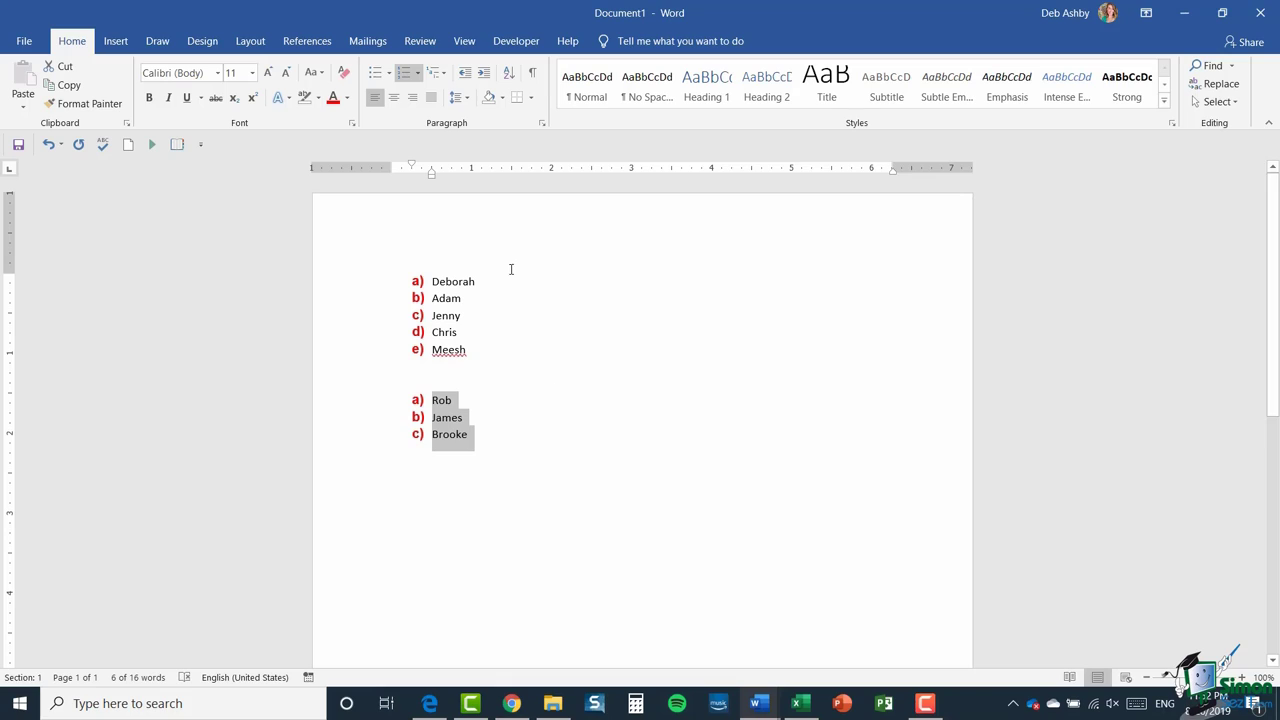
Step: Switch to the open Smith Flyer.docx document
left_click(465, 45)
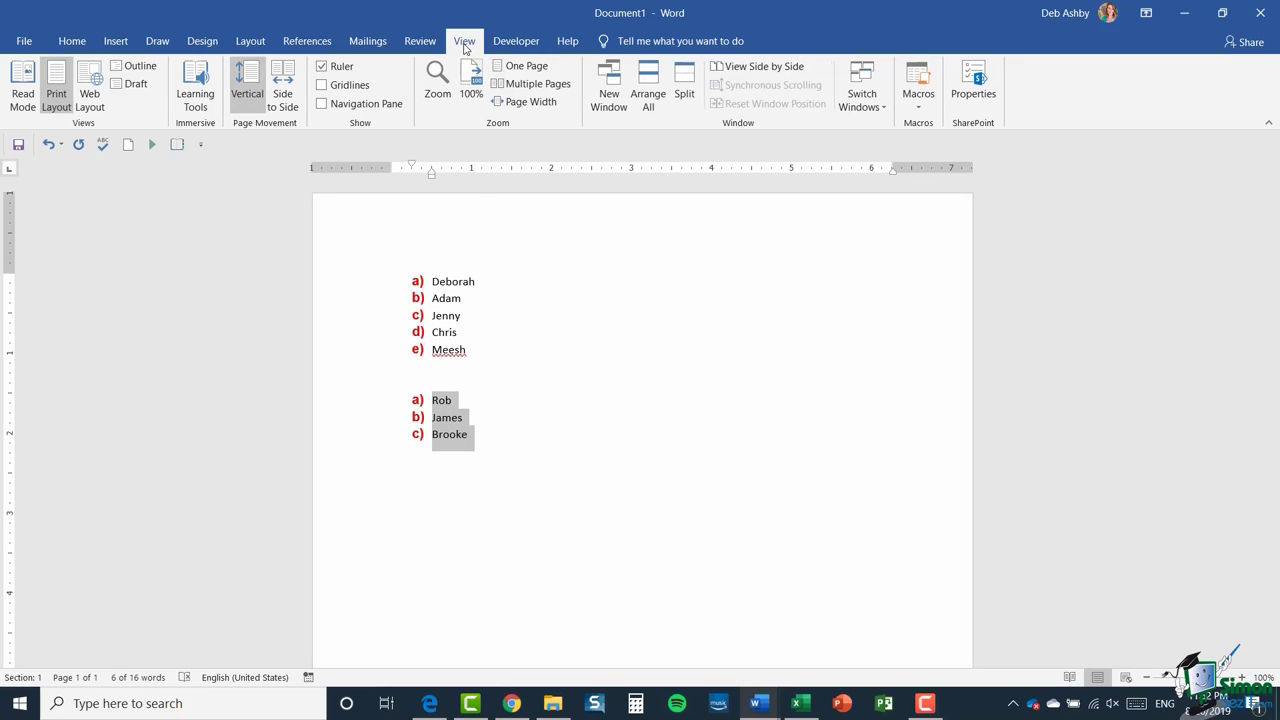
left_click(873, 103)
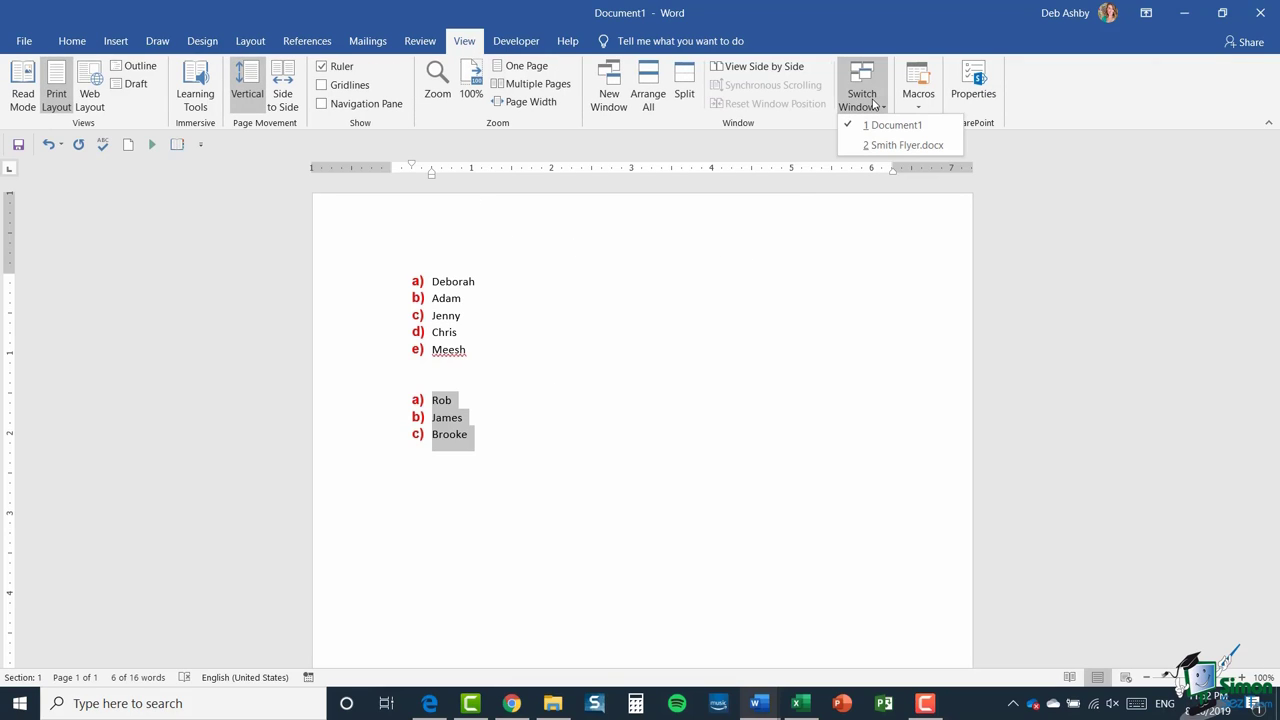
left_click(901, 146)
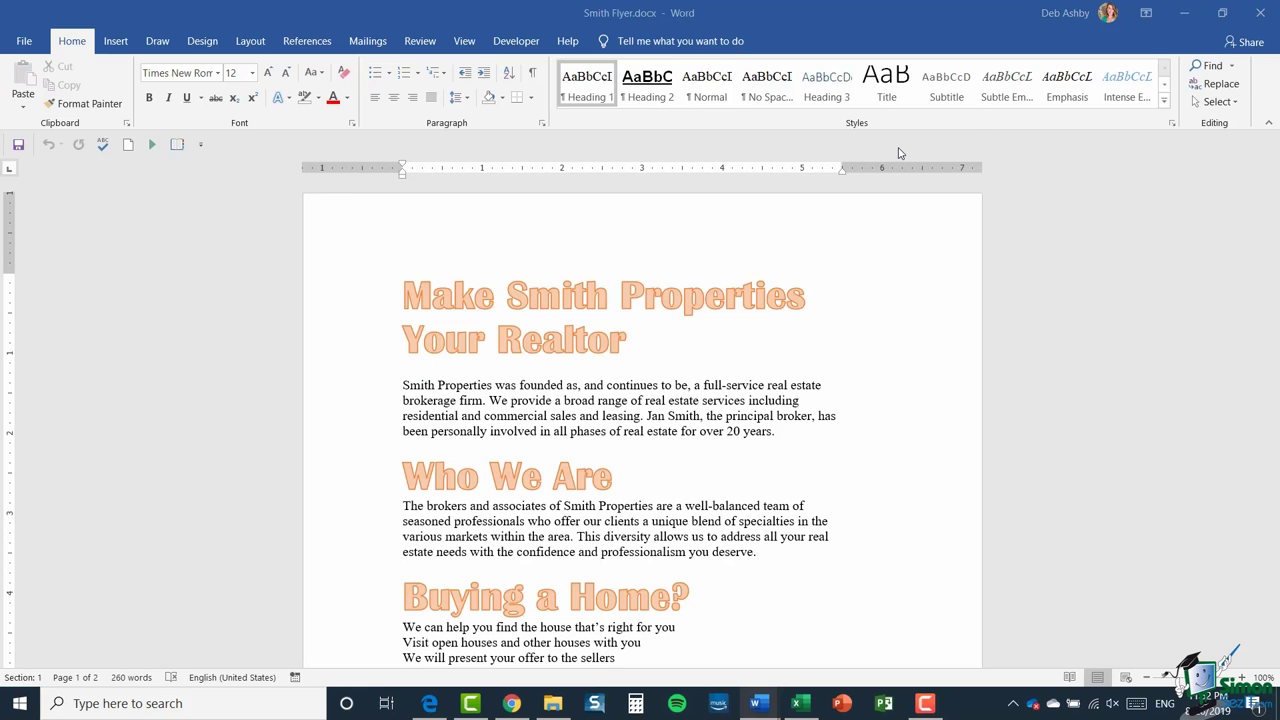
Step: Number the first body paragraph, The brokers paragraph and We can help you line as items 1–3
scroll(740, 398, "down", 1)
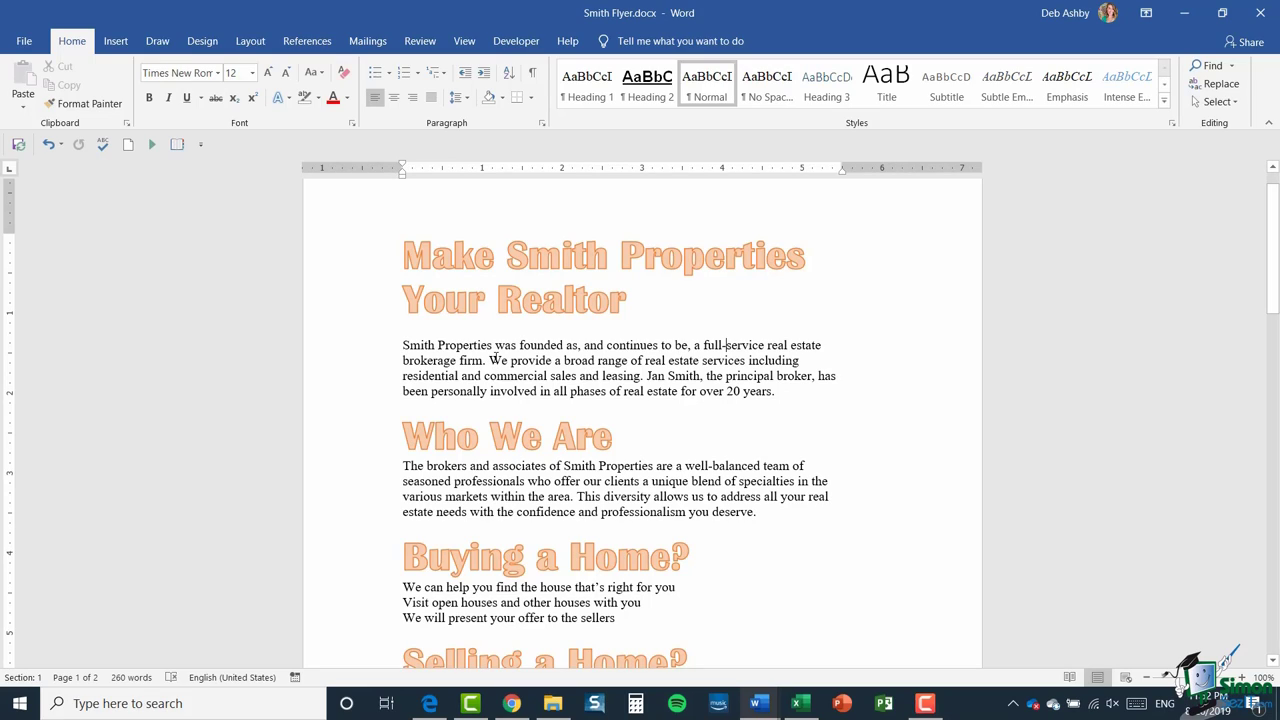
left_click(404, 345)
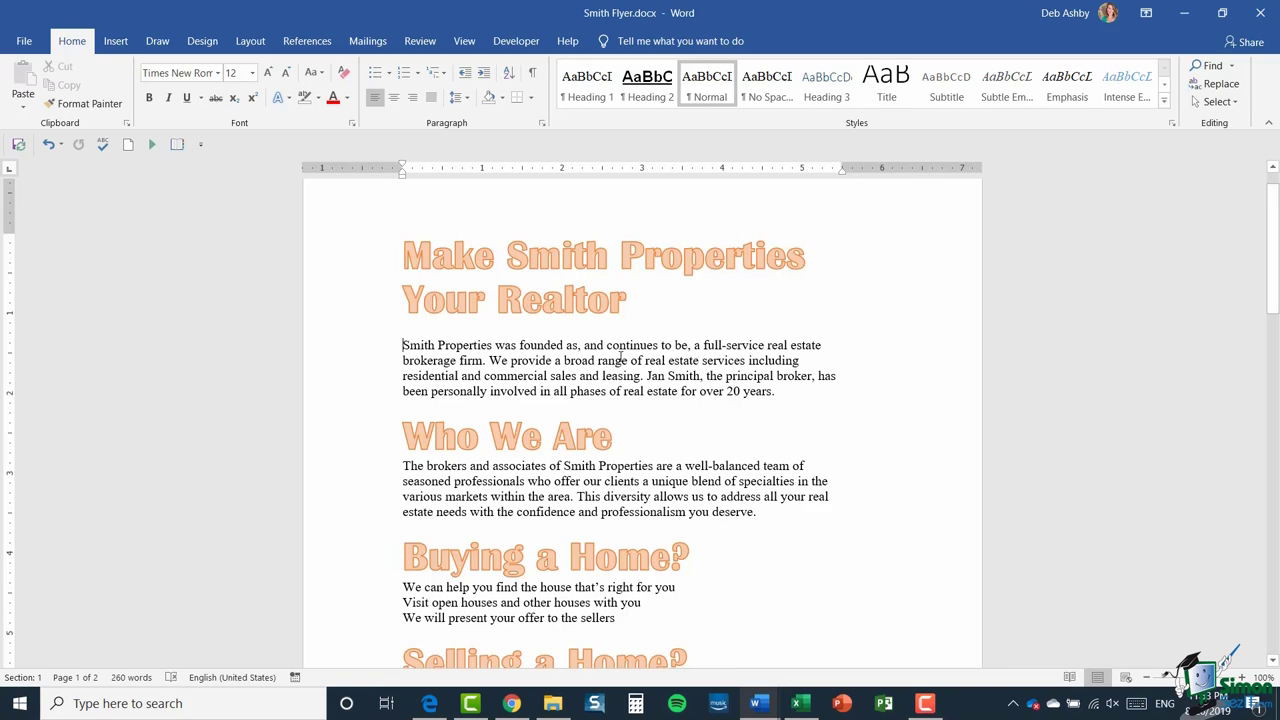
left_click(404, 74)
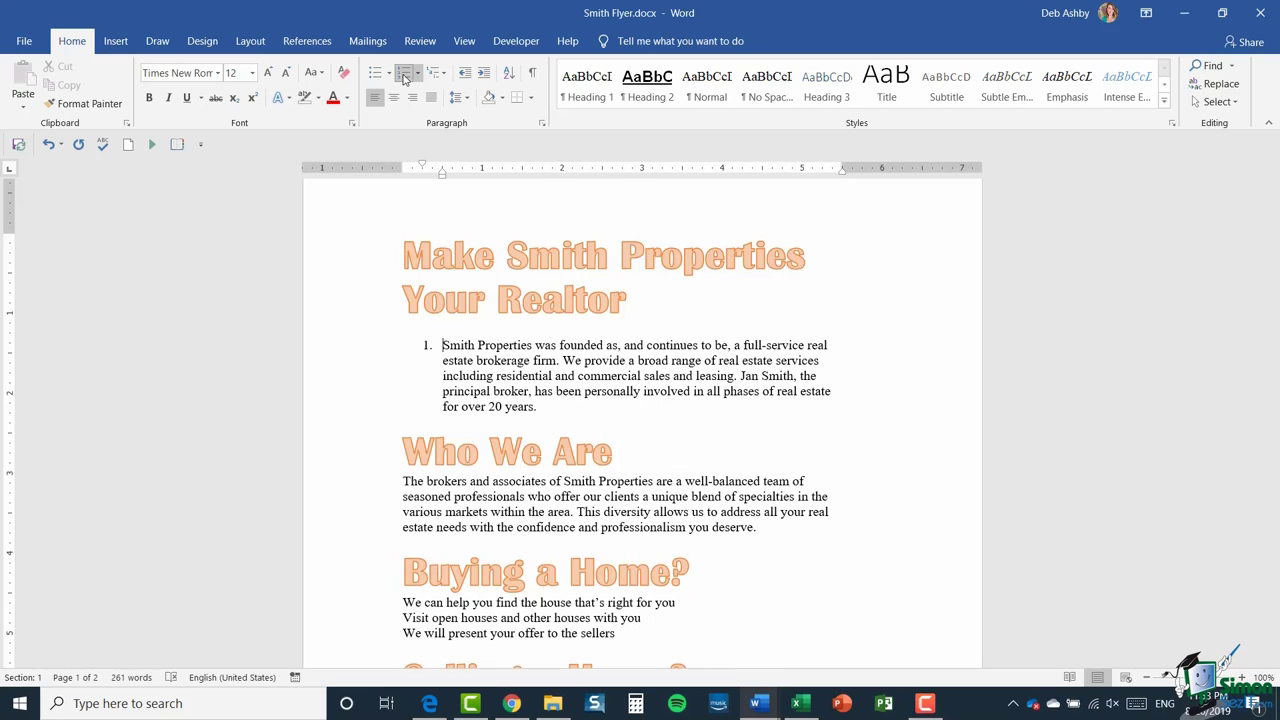
scroll(405, 441, "down", 1)
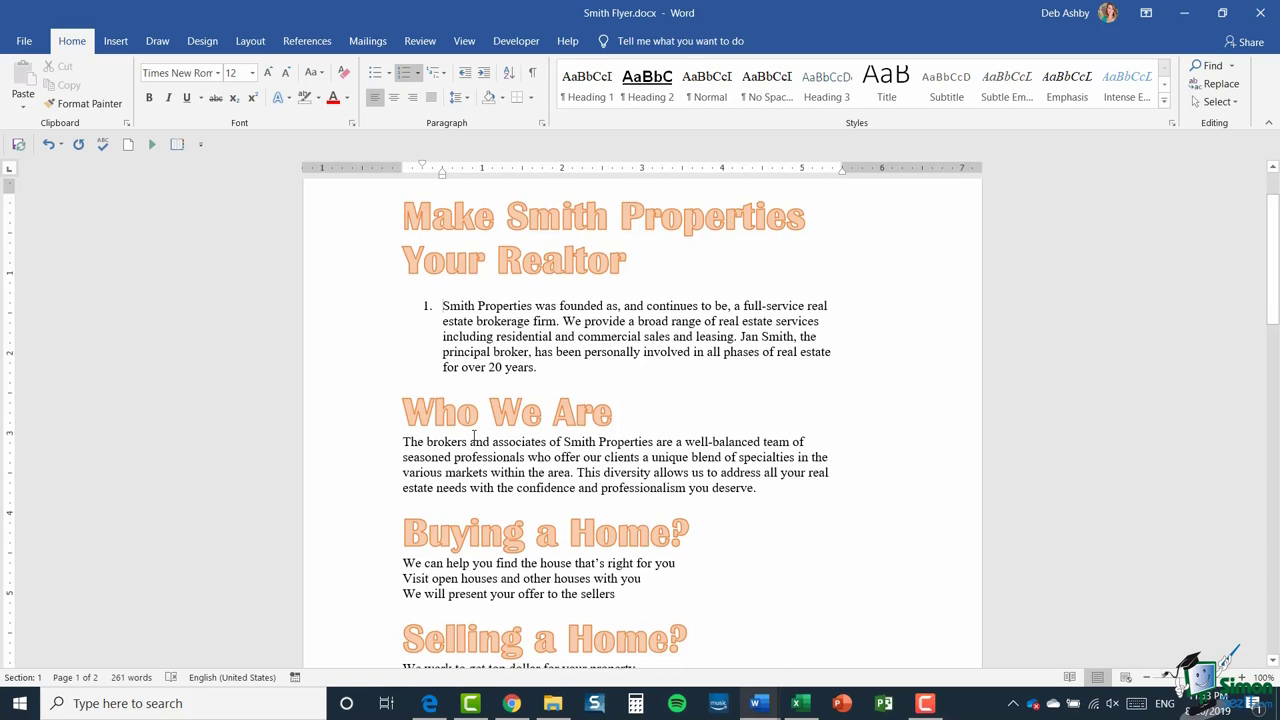
left_click(405, 441)
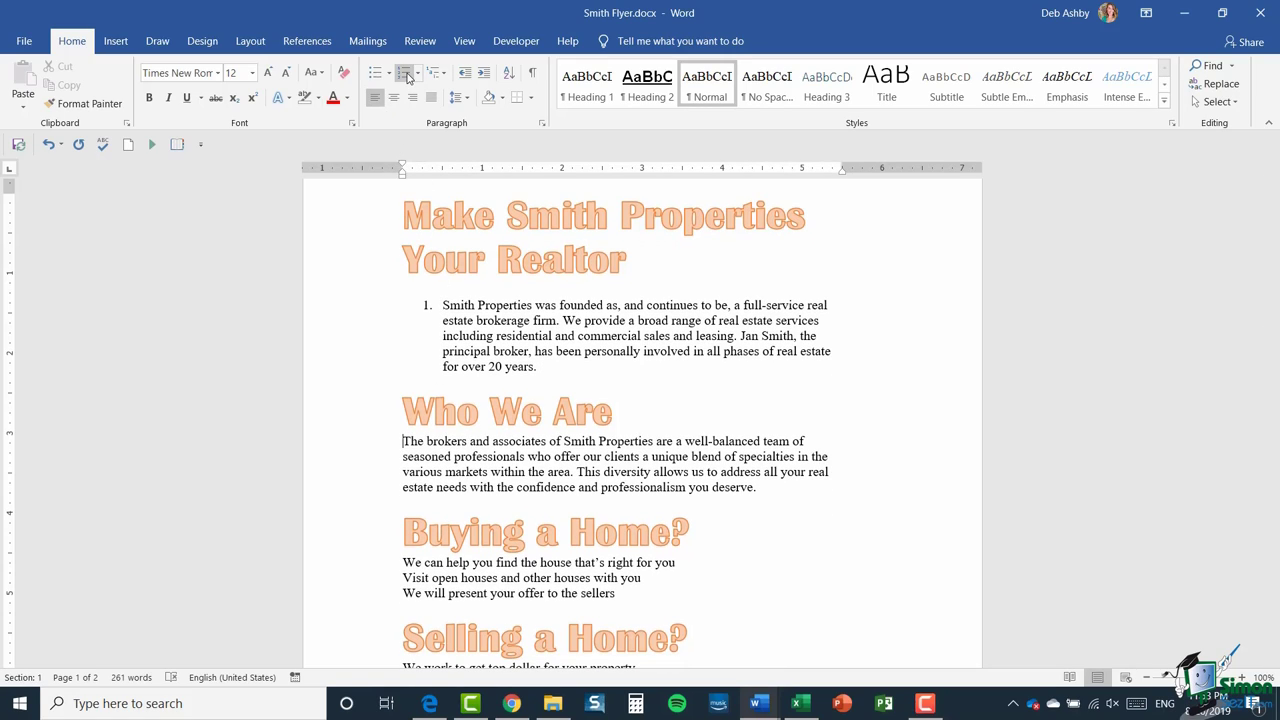
left_click(406, 75)
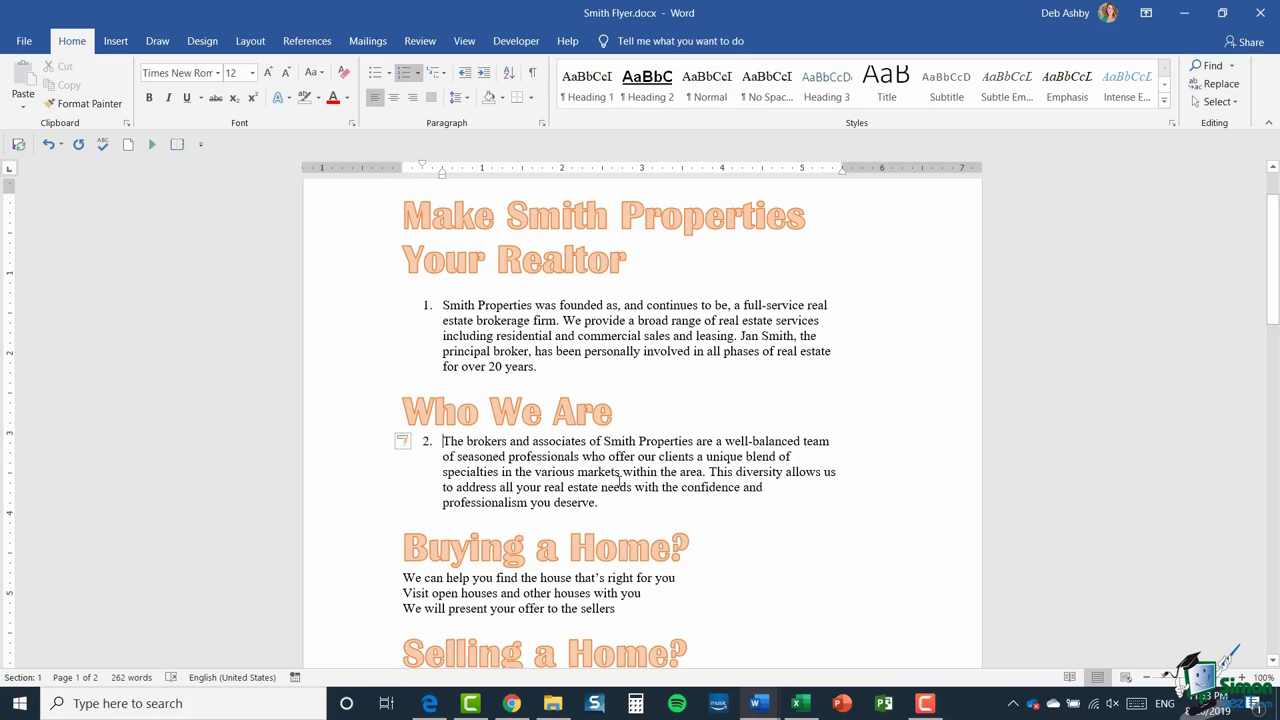
scroll(619, 482, "down", 2)
left_click(403, 497)
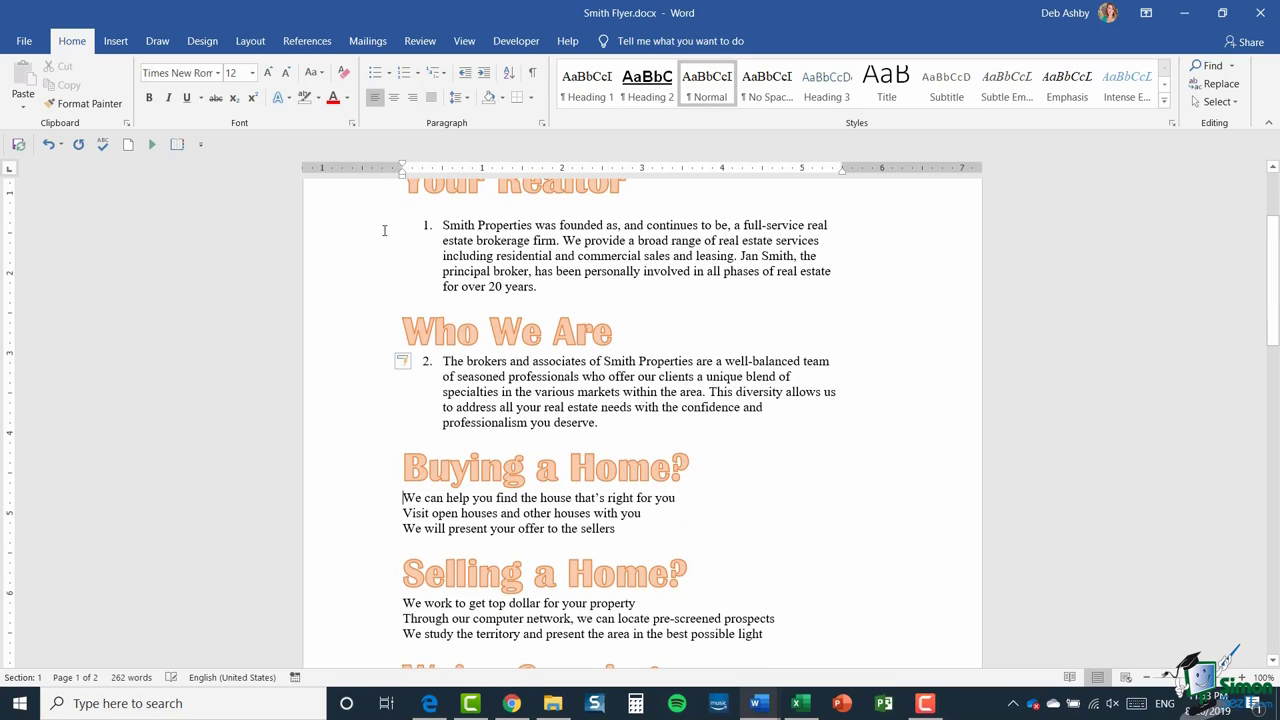
left_click(404, 78)
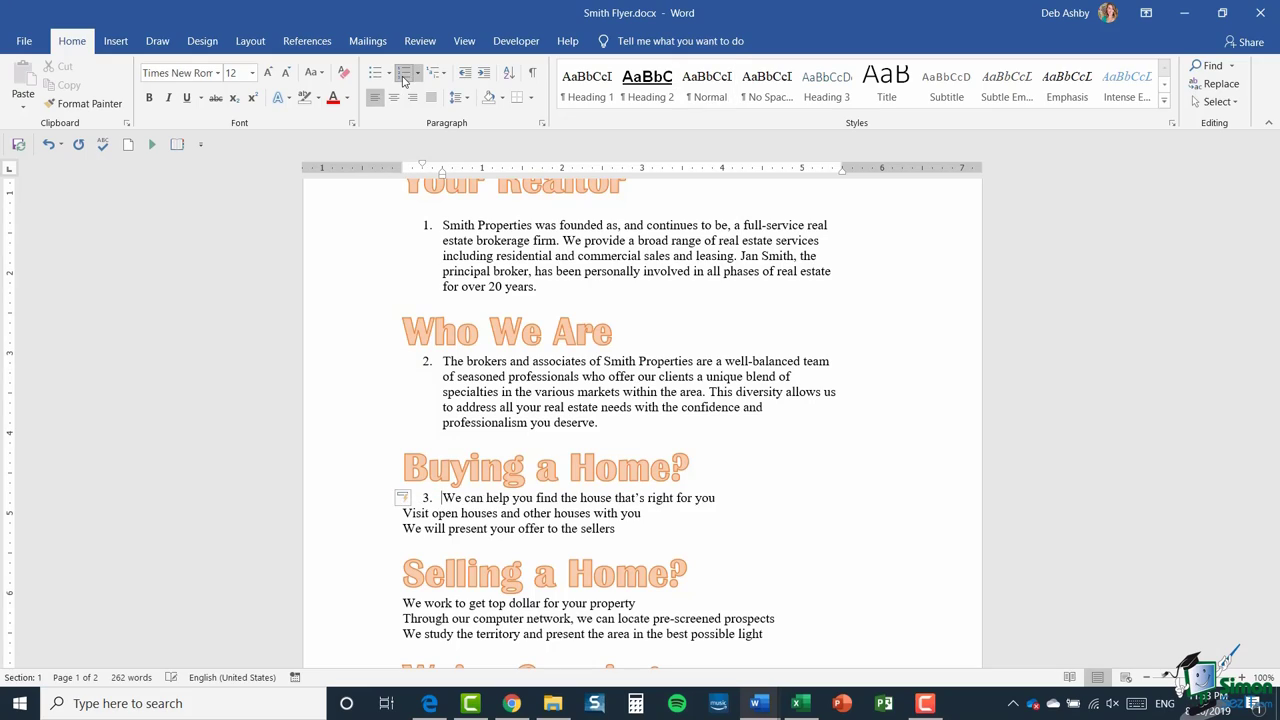
left_click(404, 78)
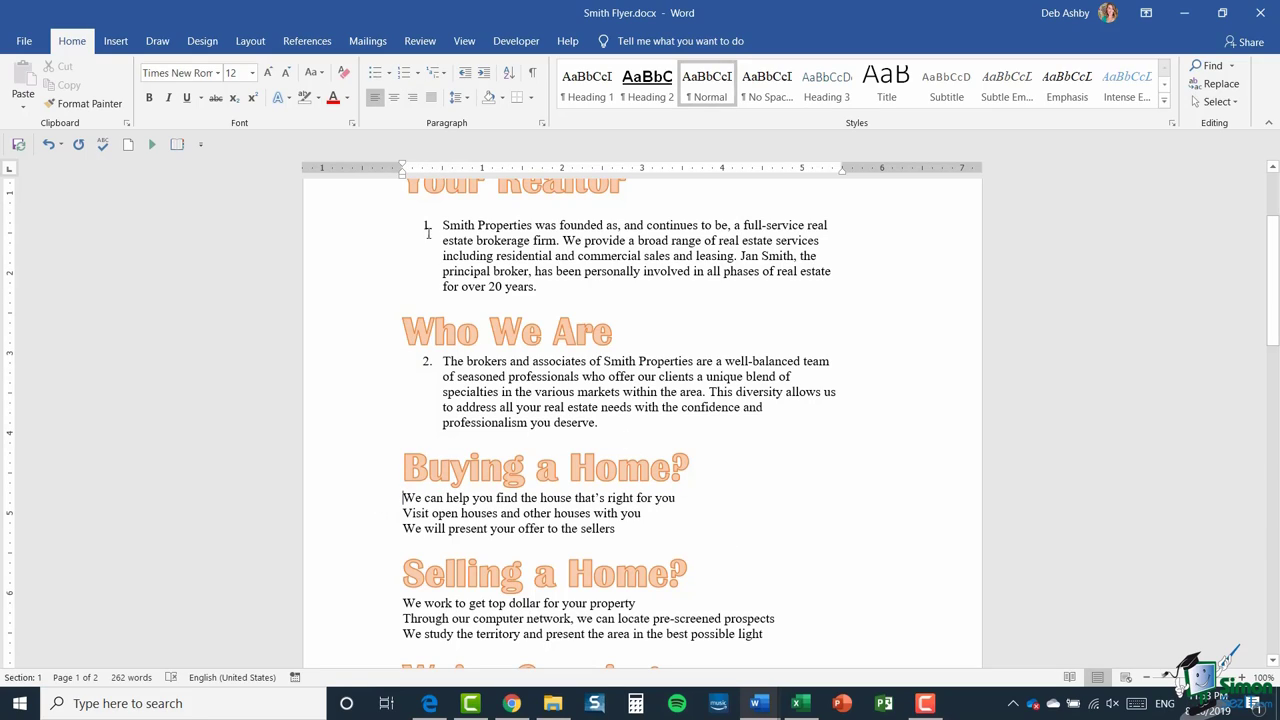
left_click(404, 77)
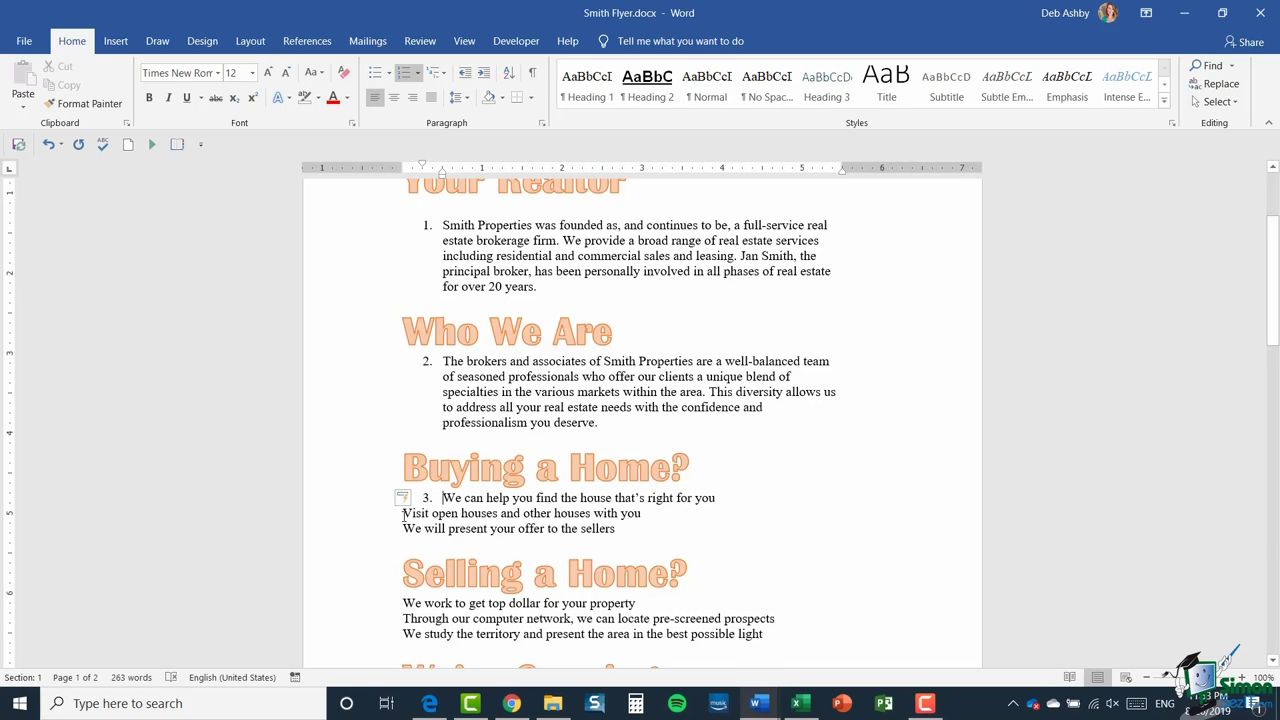
Step: Number the Visit open houses and We will present your offer lines as items 4 and 5
left_click(404, 514)
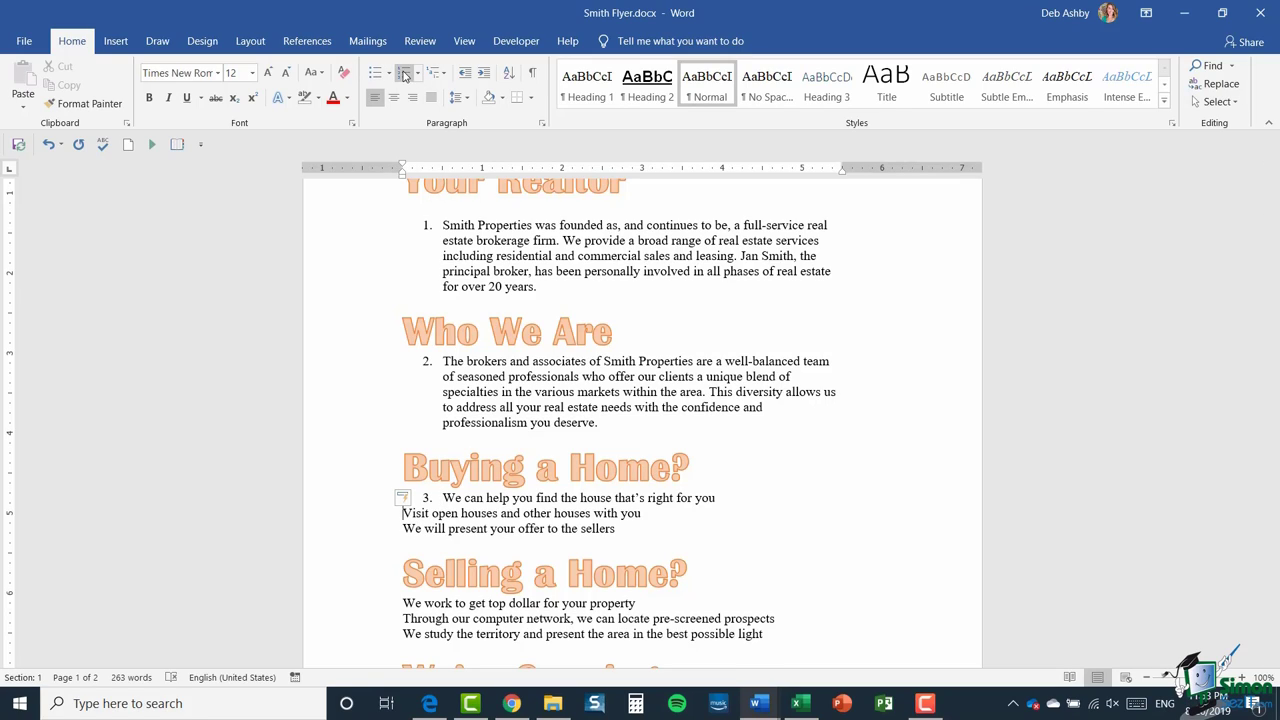
left_click(404, 75)
left_click(405, 529)
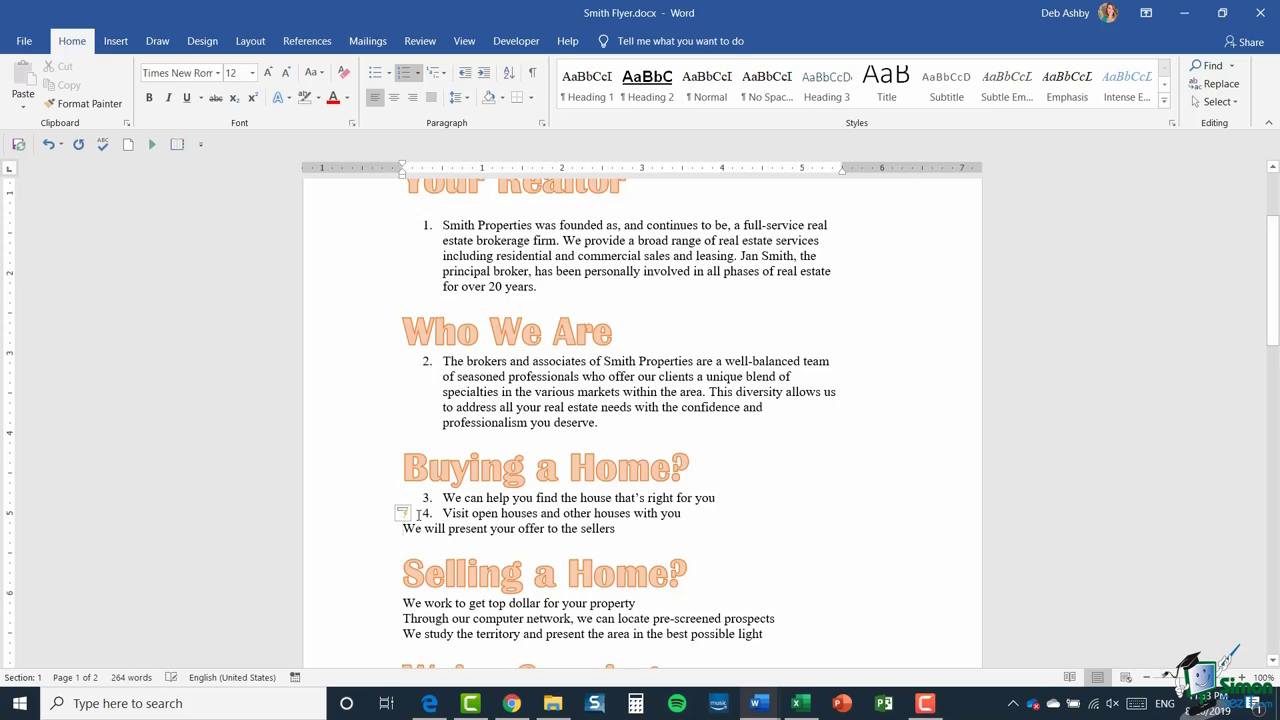
left_click(404, 73)
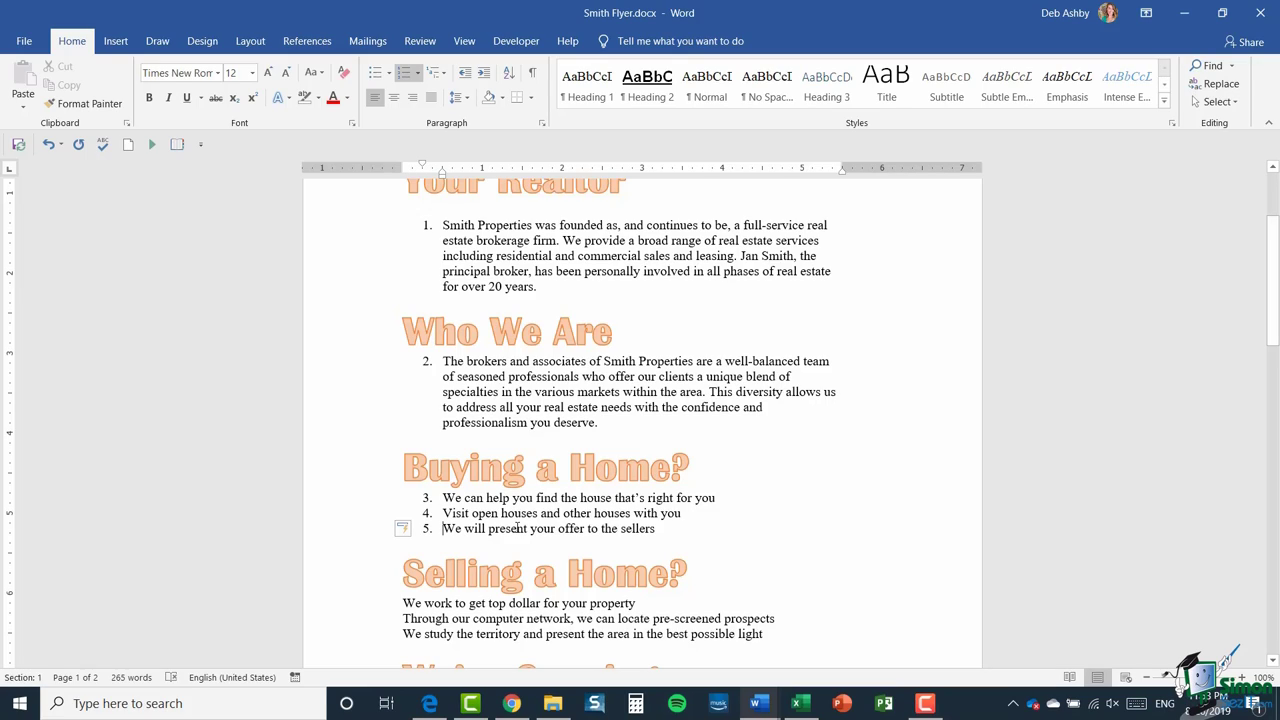
scroll(693, 439, "up", 2)
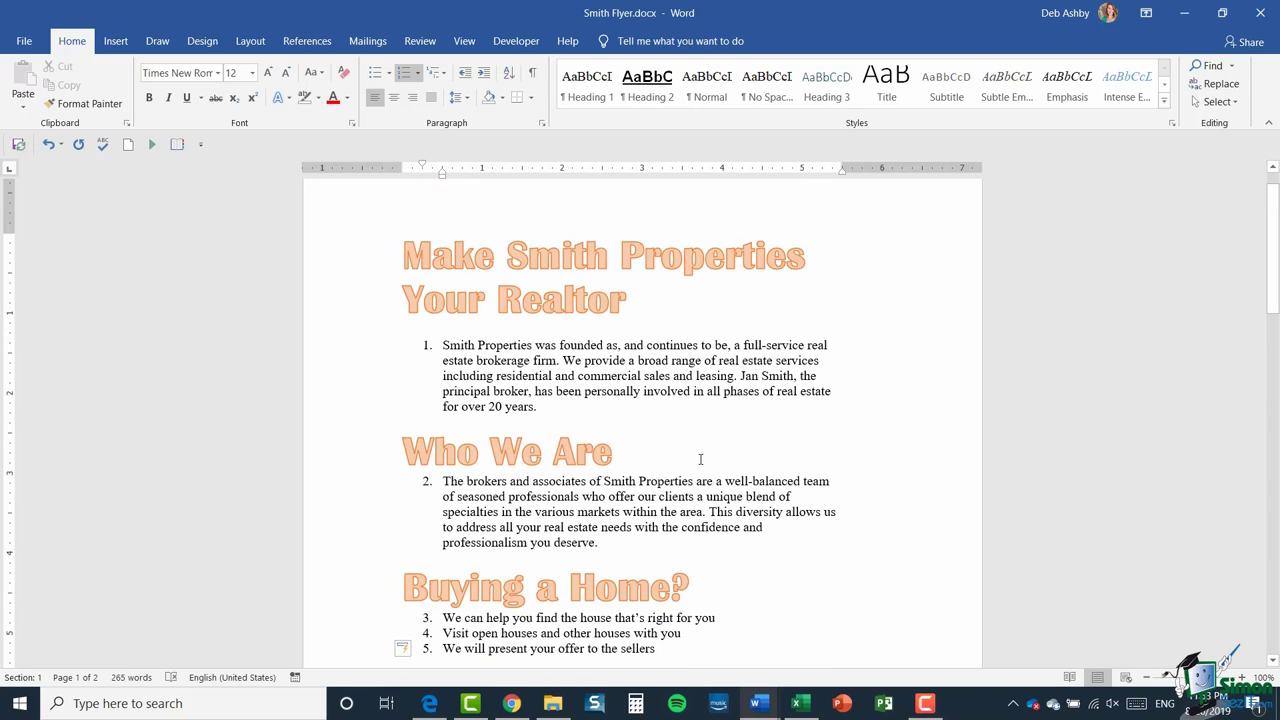
scroll(704, 498, "down", 1)
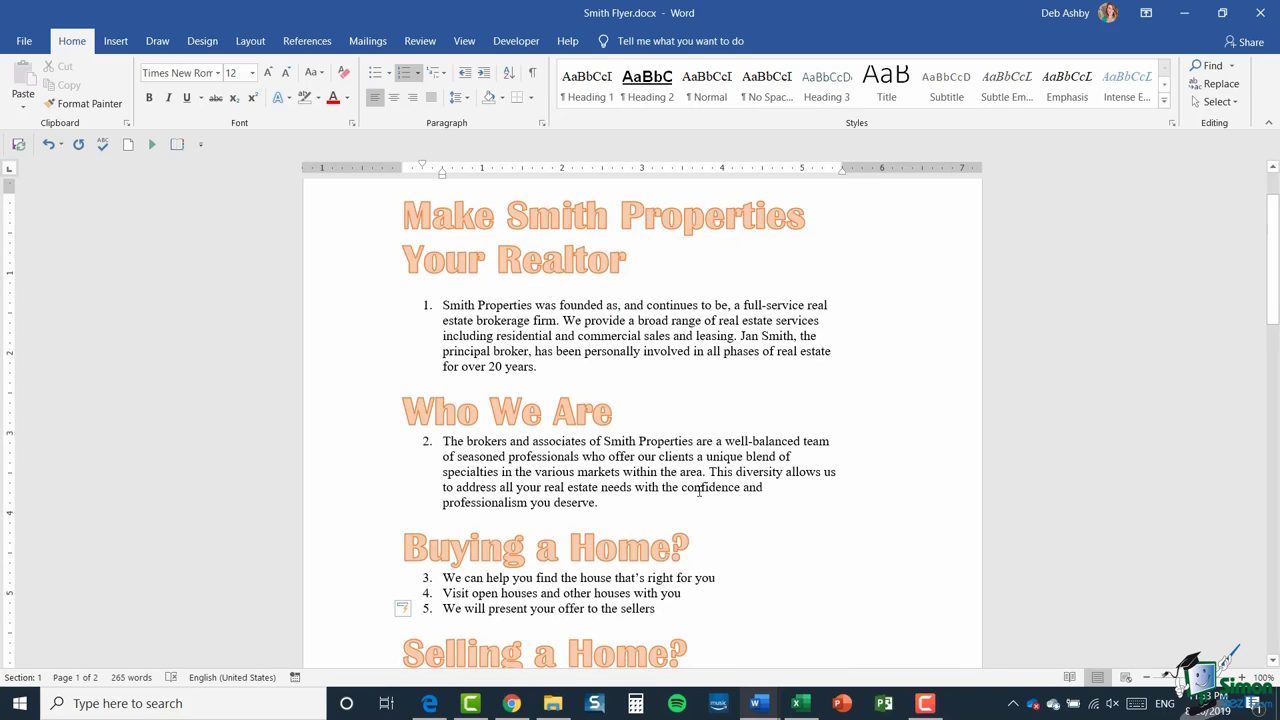
scroll(702, 490, "up", 2)
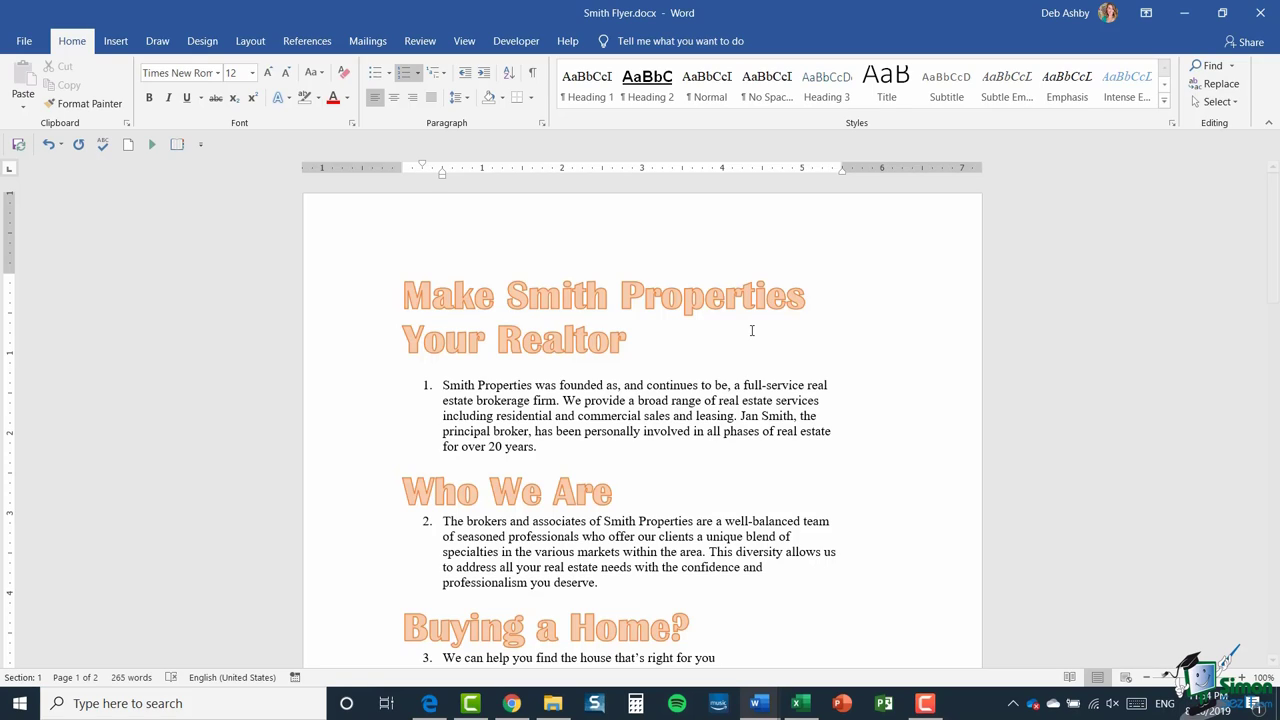
Step: Switch back to the Document1 window holding the name lists
left_click(463, 42)
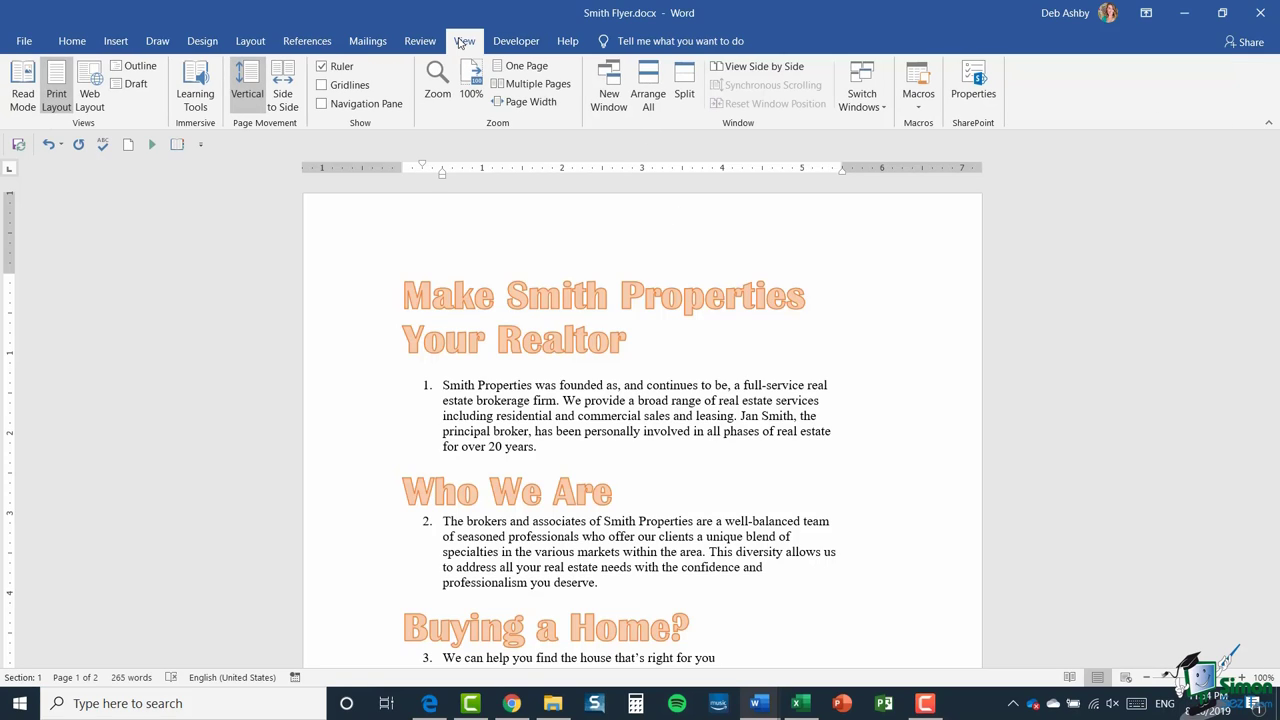
left_click(876, 107)
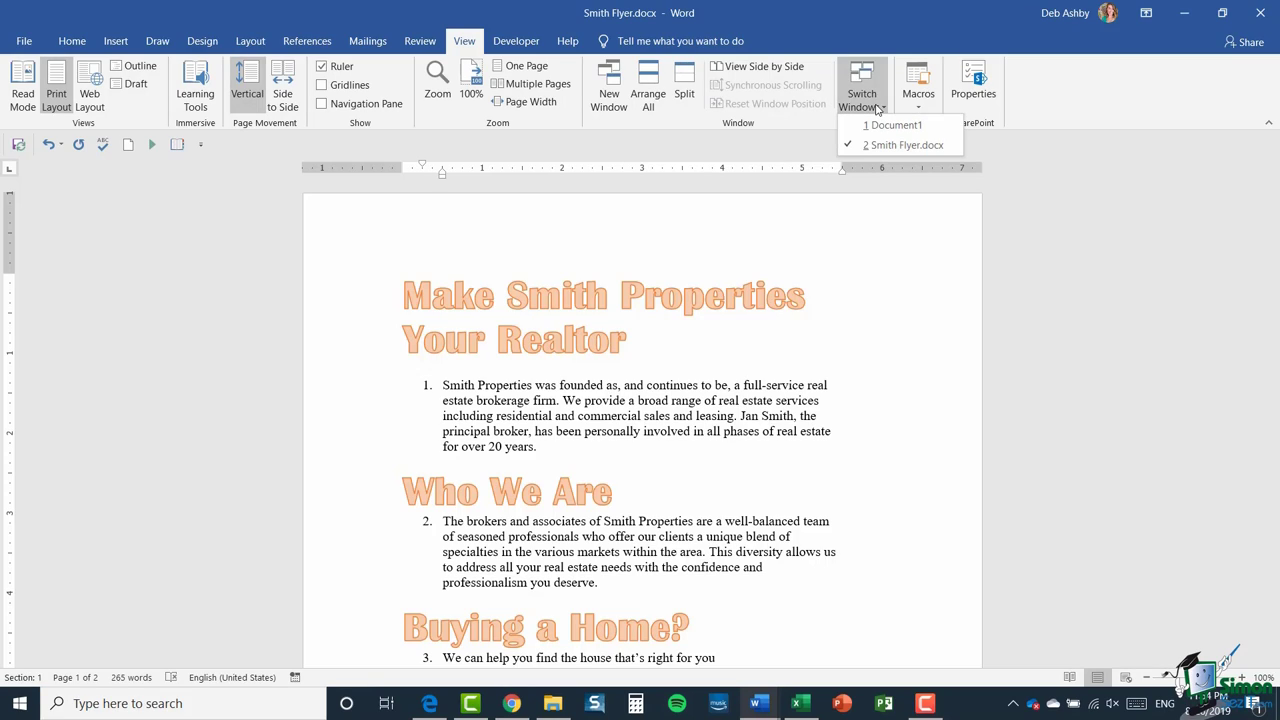
left_click(880, 125)
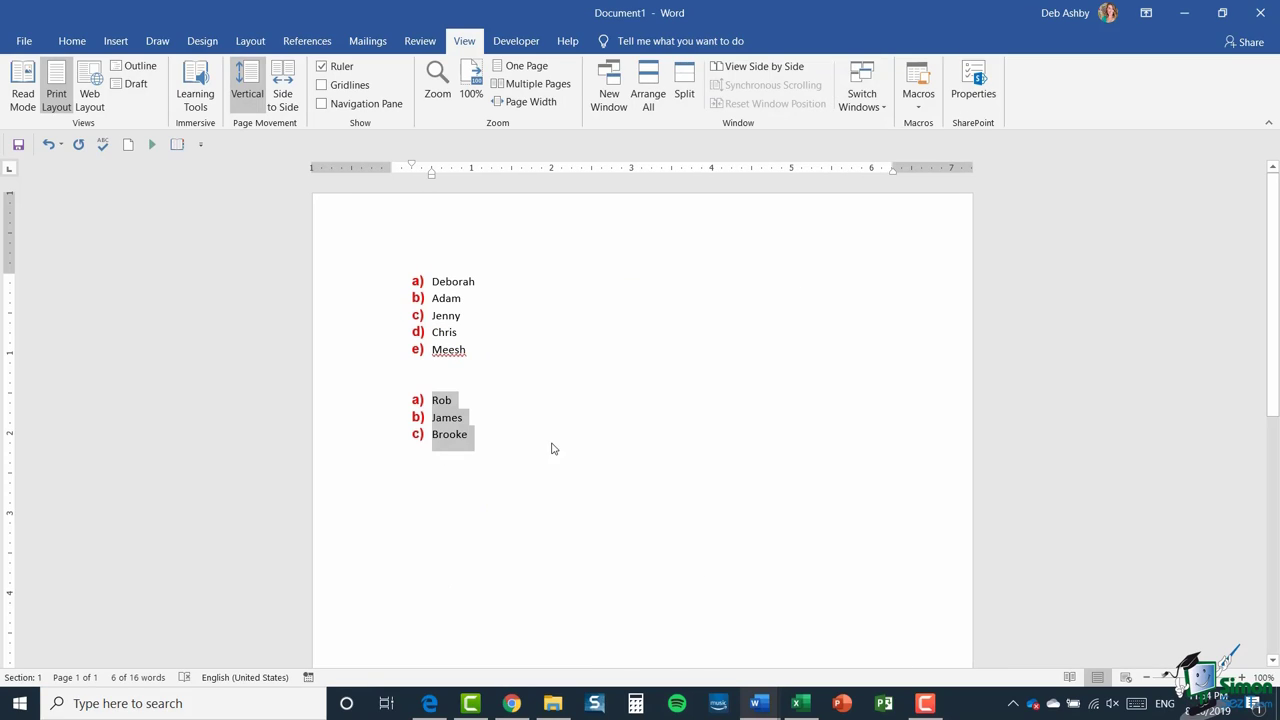
Step: Add a new list item after the second list's last name, restarting numbering at a)
left_click(489, 445)
key("Return")
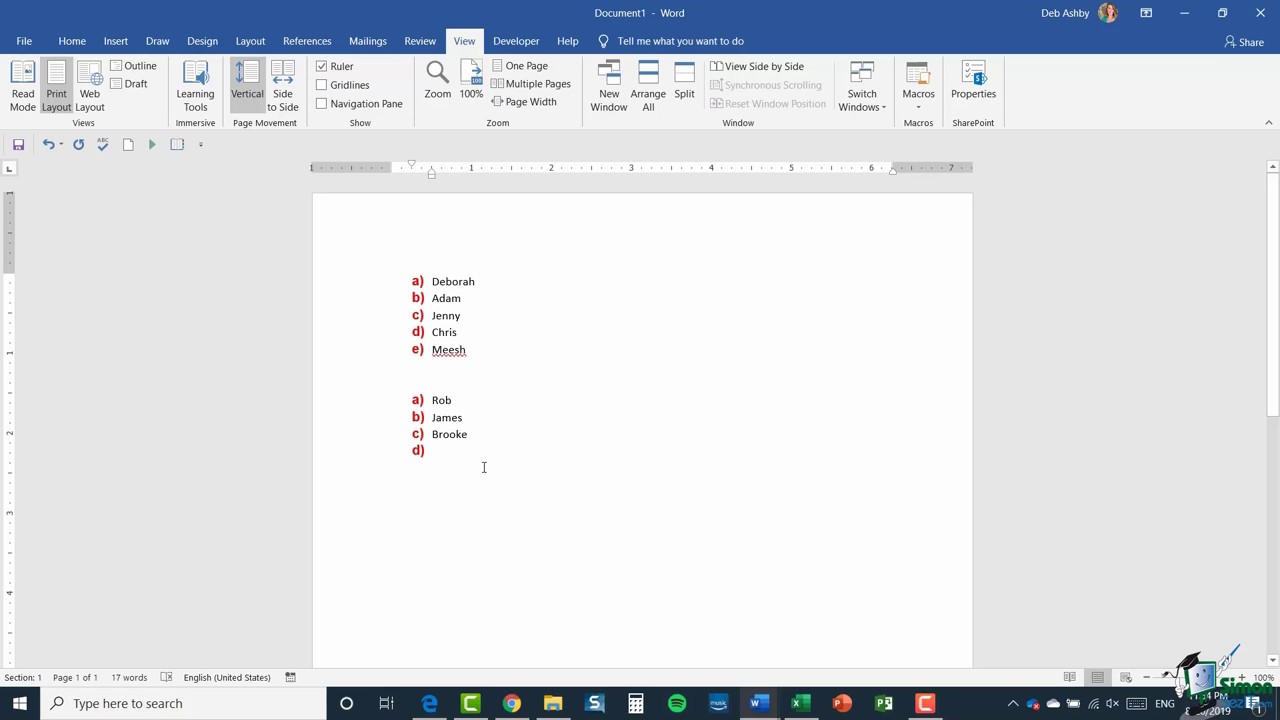
left_click(70, 41)
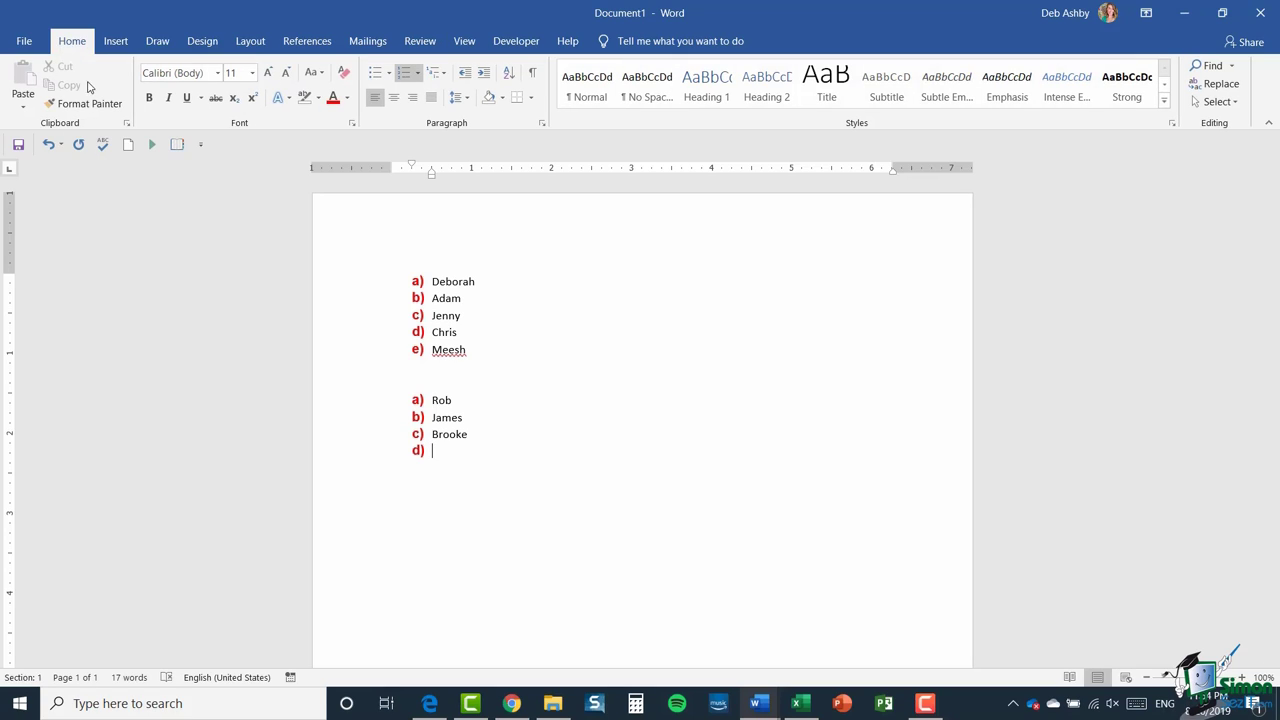
left_click(404, 78)
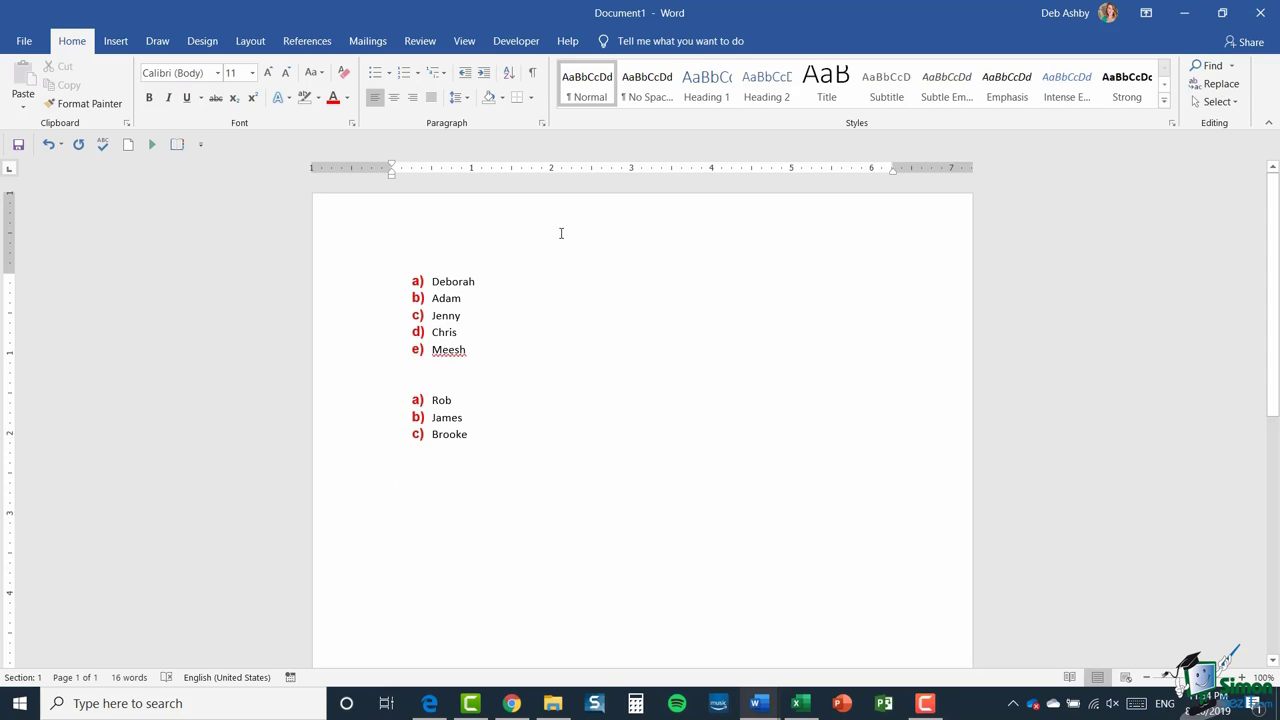
left_click(404, 76)
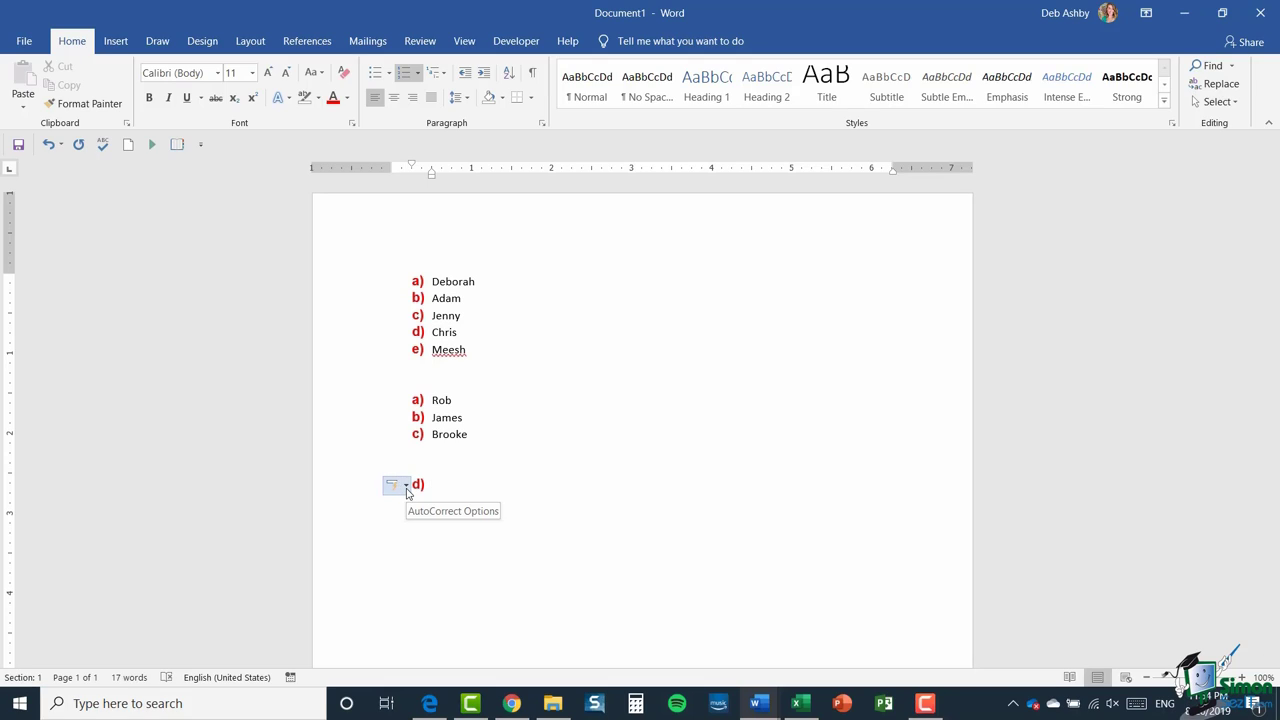
left_click(406, 486)
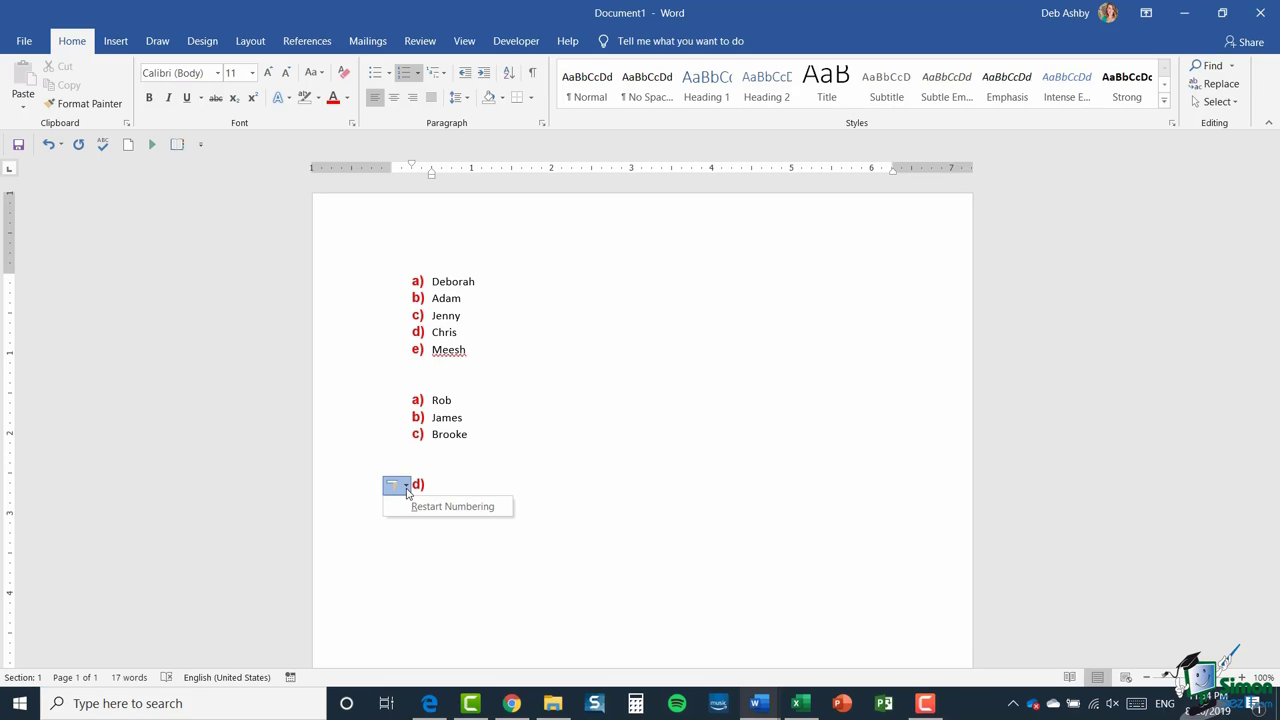
left_click(468, 507)
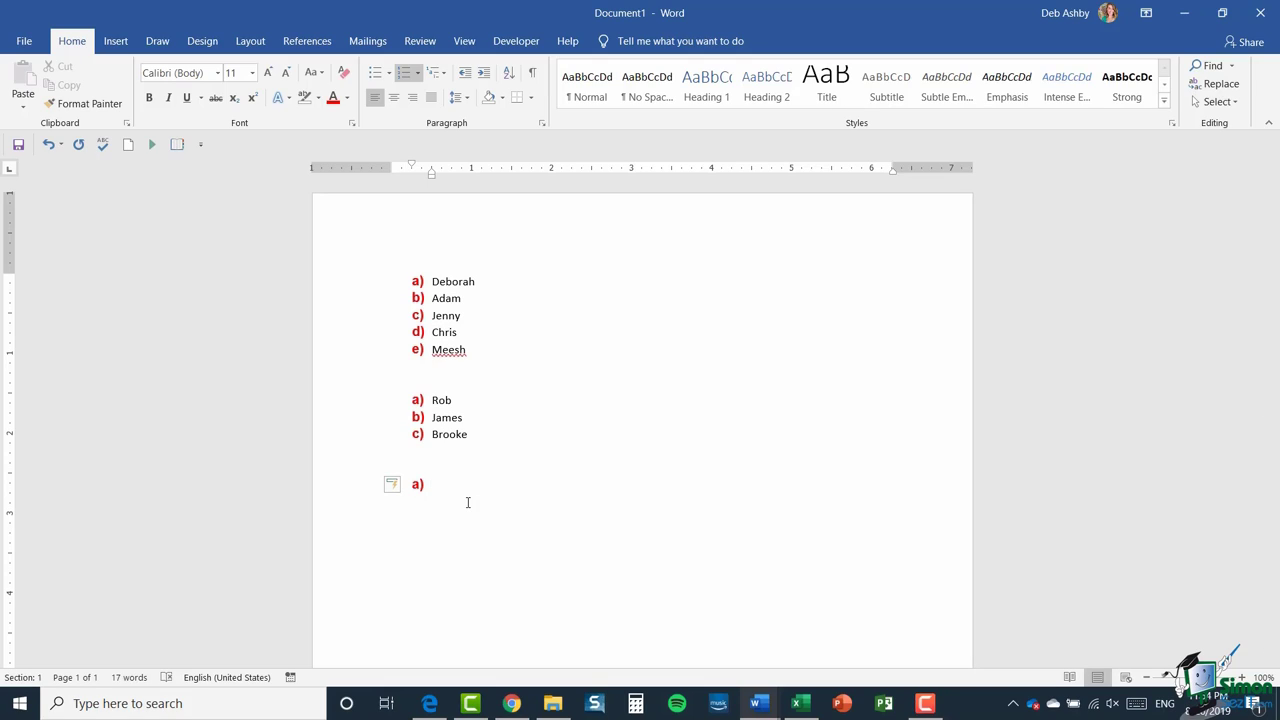
Step: Enter the names Matt, Heather and Claire as three list items
type("Matt")
key("Return")
type("Heather")
key("Return")
type("Claire")
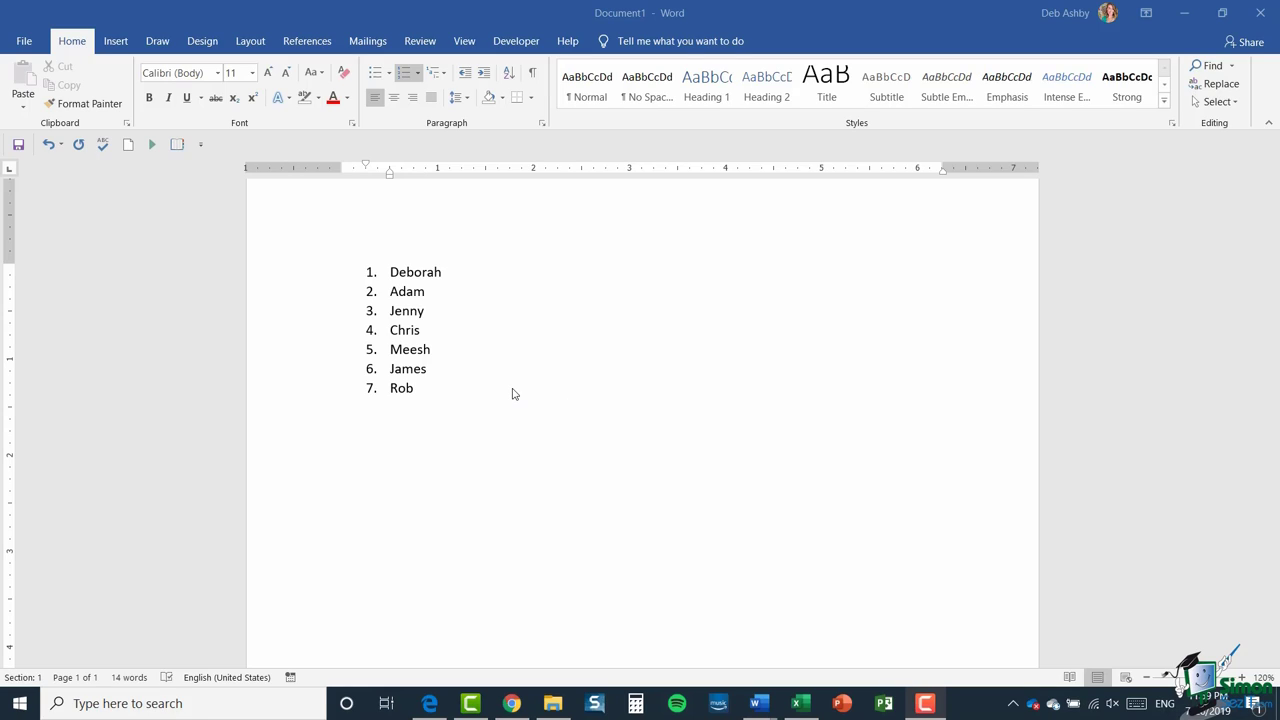
Step: Select all seven numbered names and show the Bullet Library
left_click_drag(422, 391, 342, 268)
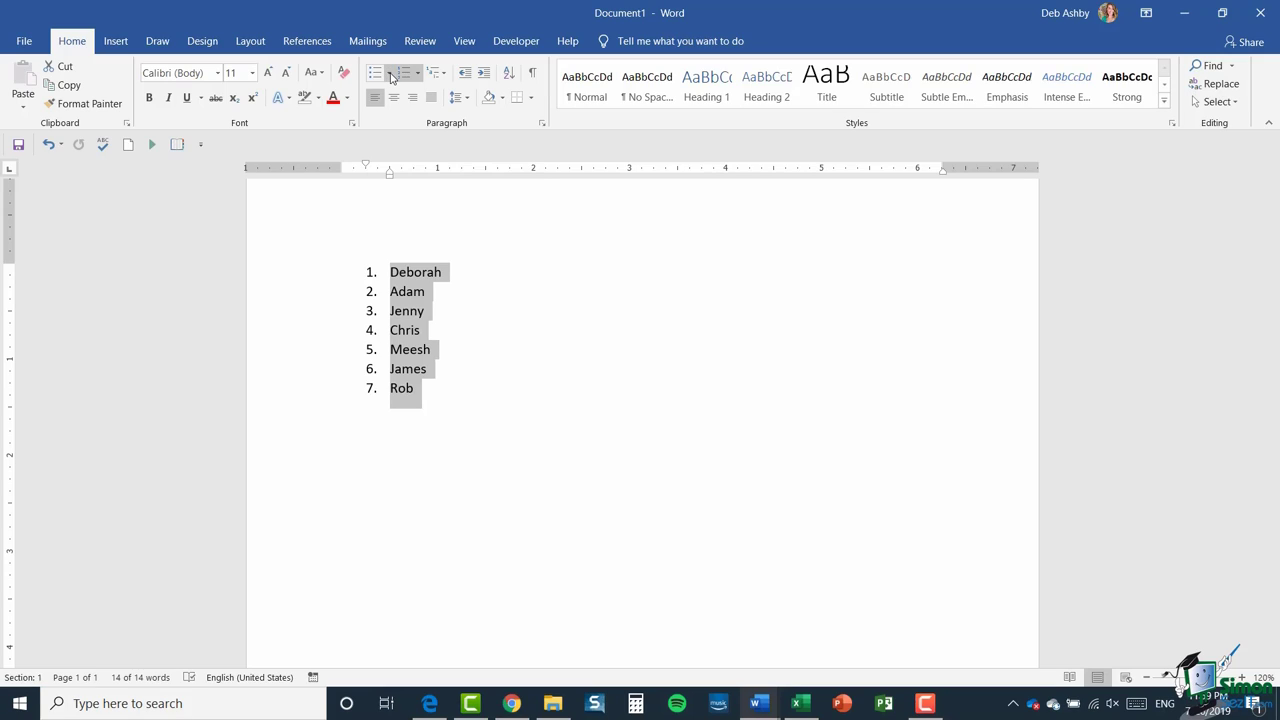
left_click(391, 74)
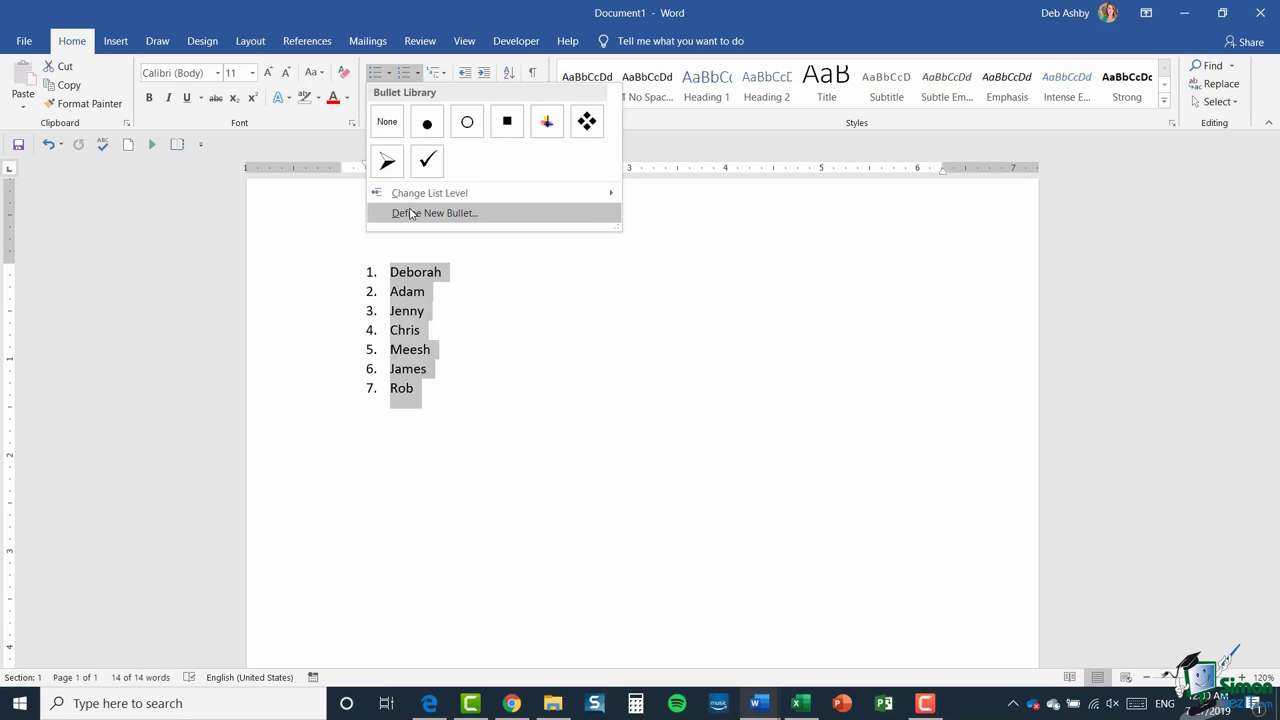
Step: Start a new bullet from a symbol and switch the symbol font to Webdings
left_click(471, 215)
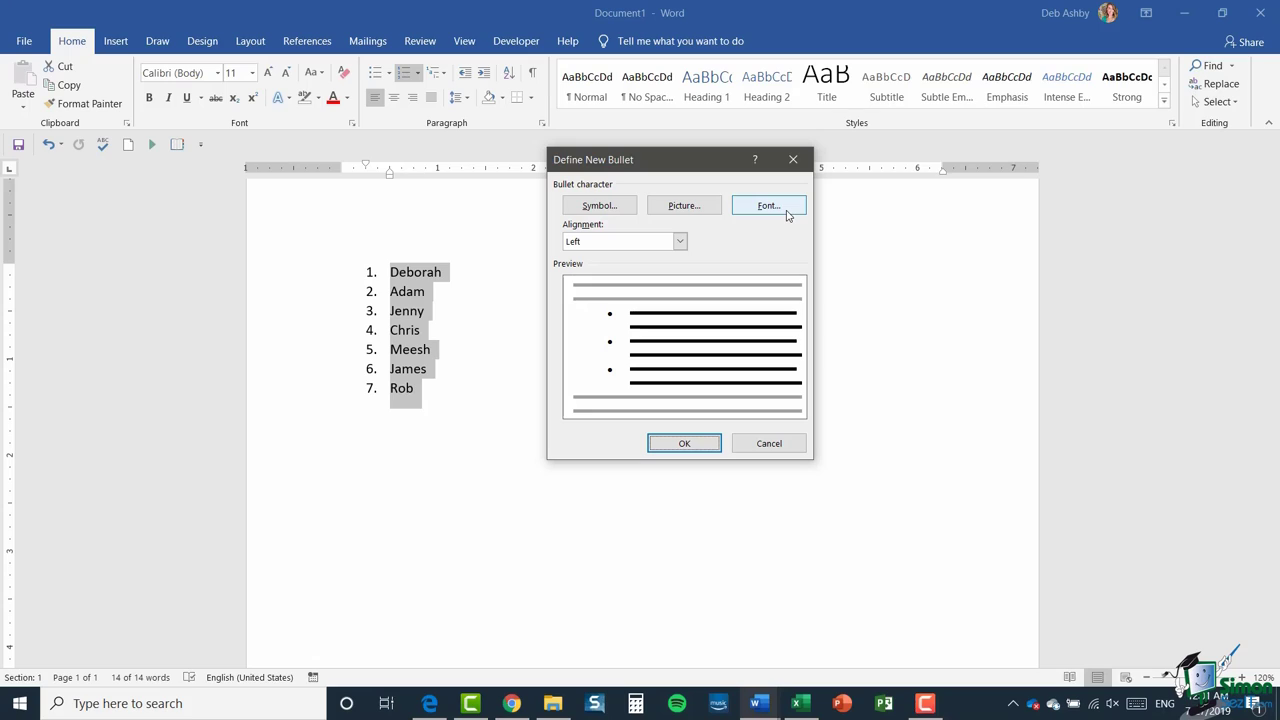
left_click(600, 206)
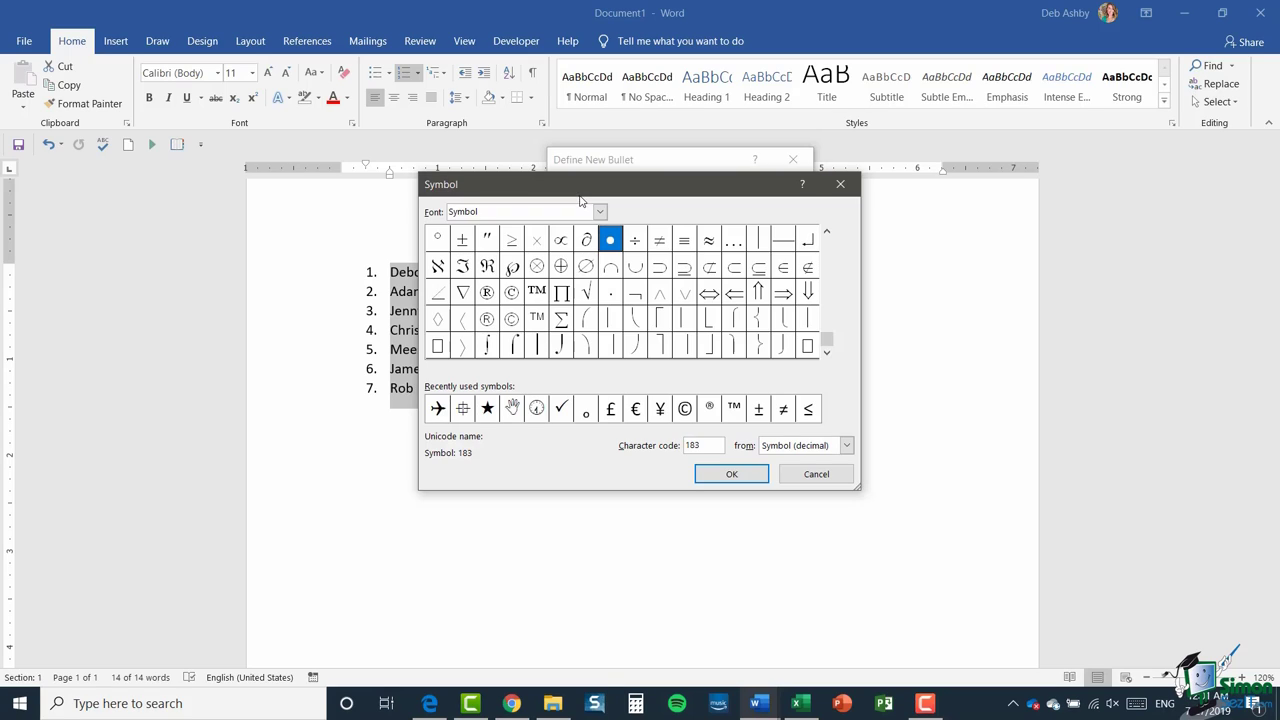
left_click_drag(587, 190, 709, 192)
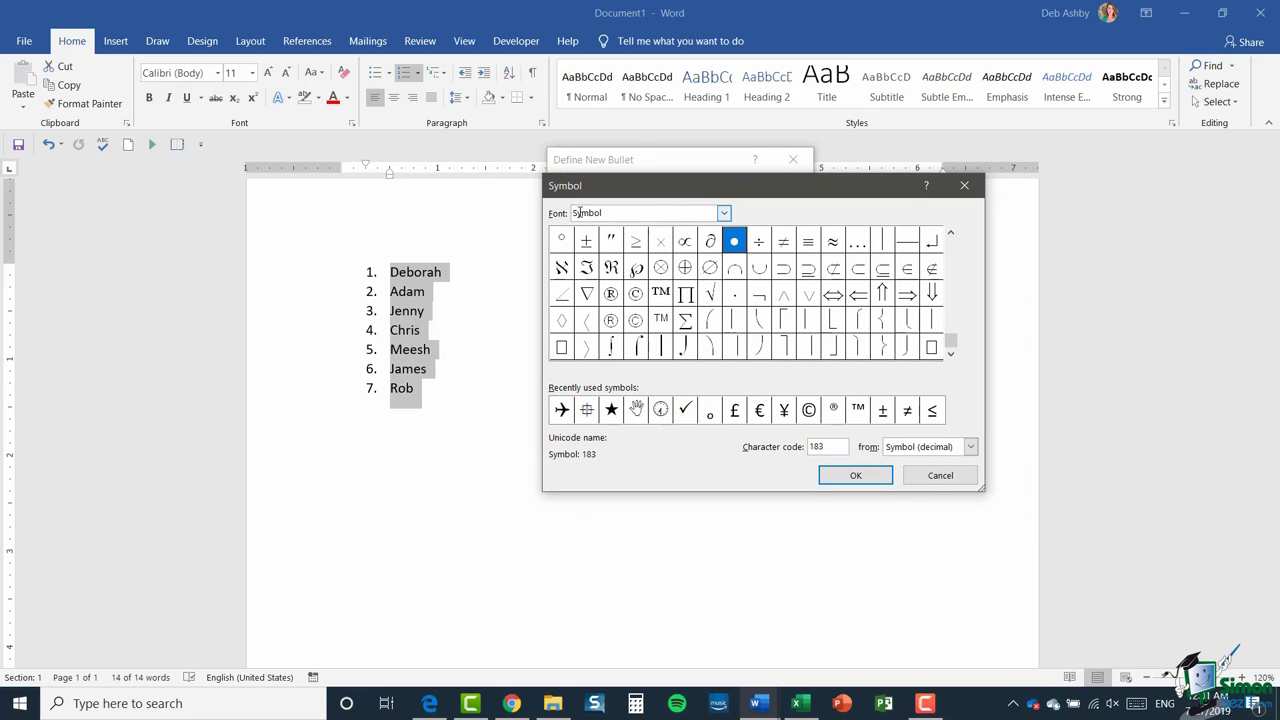
left_click(724, 214)
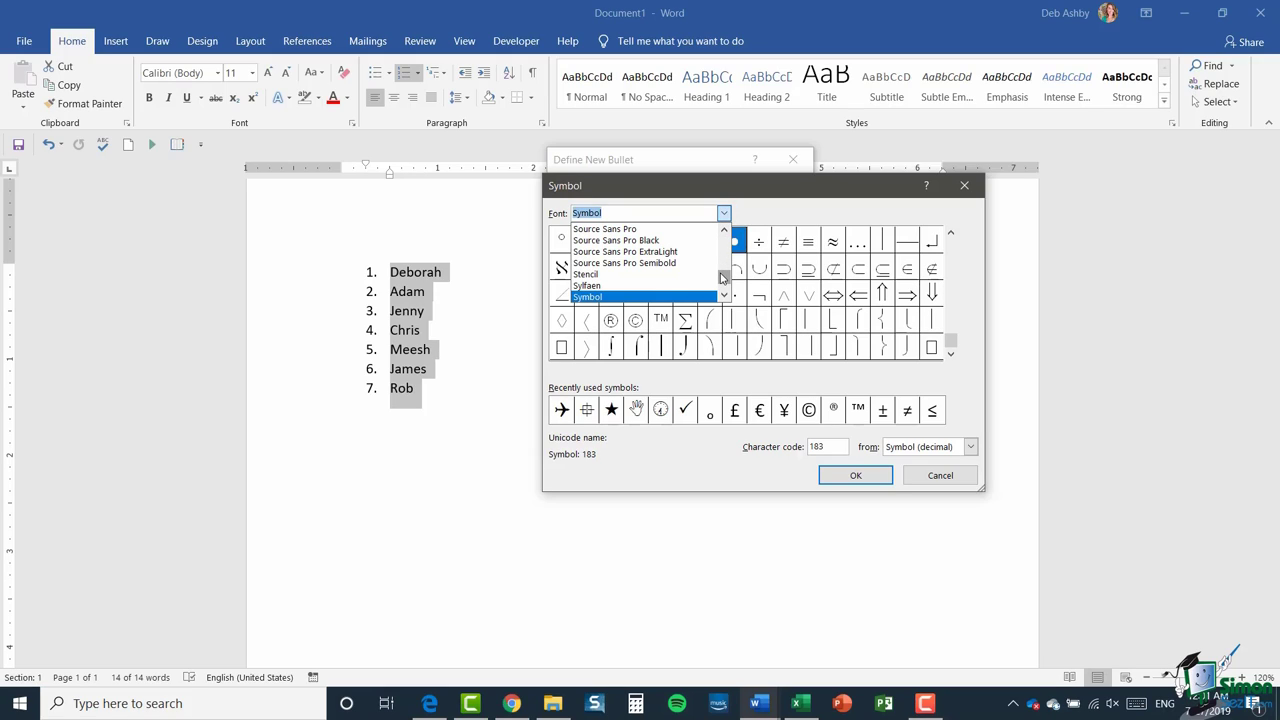
left_click_drag(723, 278, 724, 283)
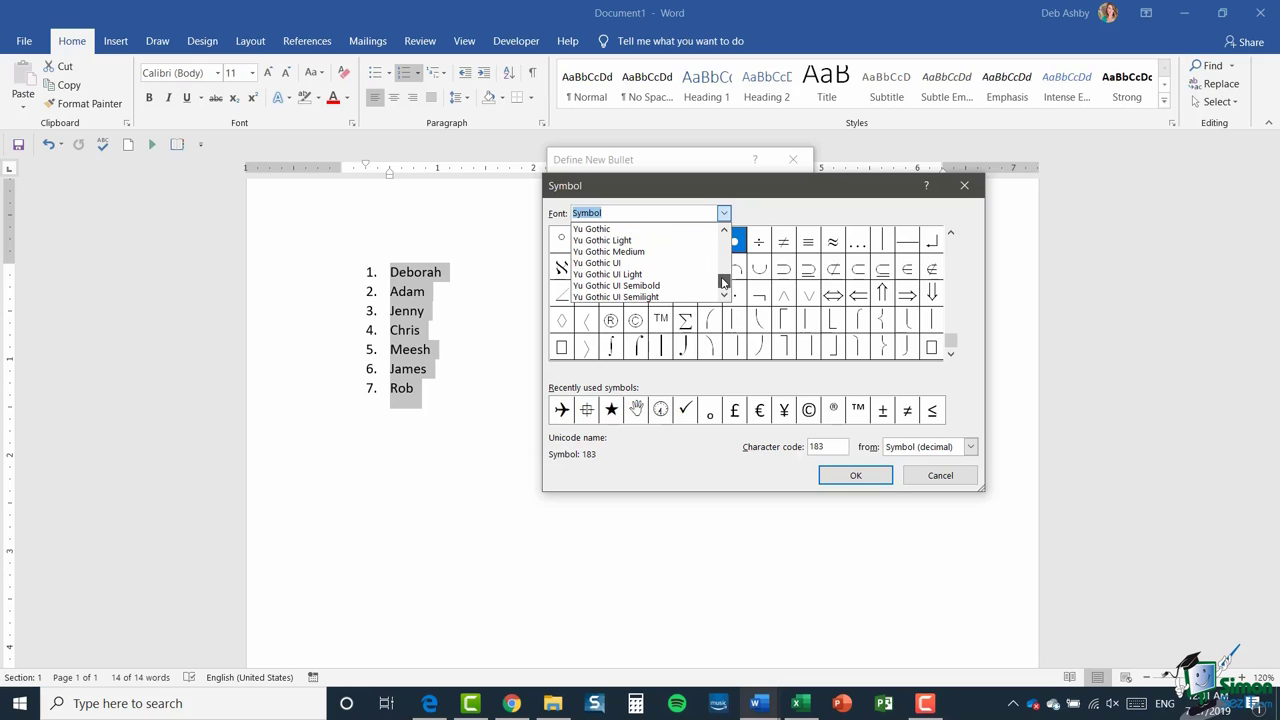
left_click(724, 230)
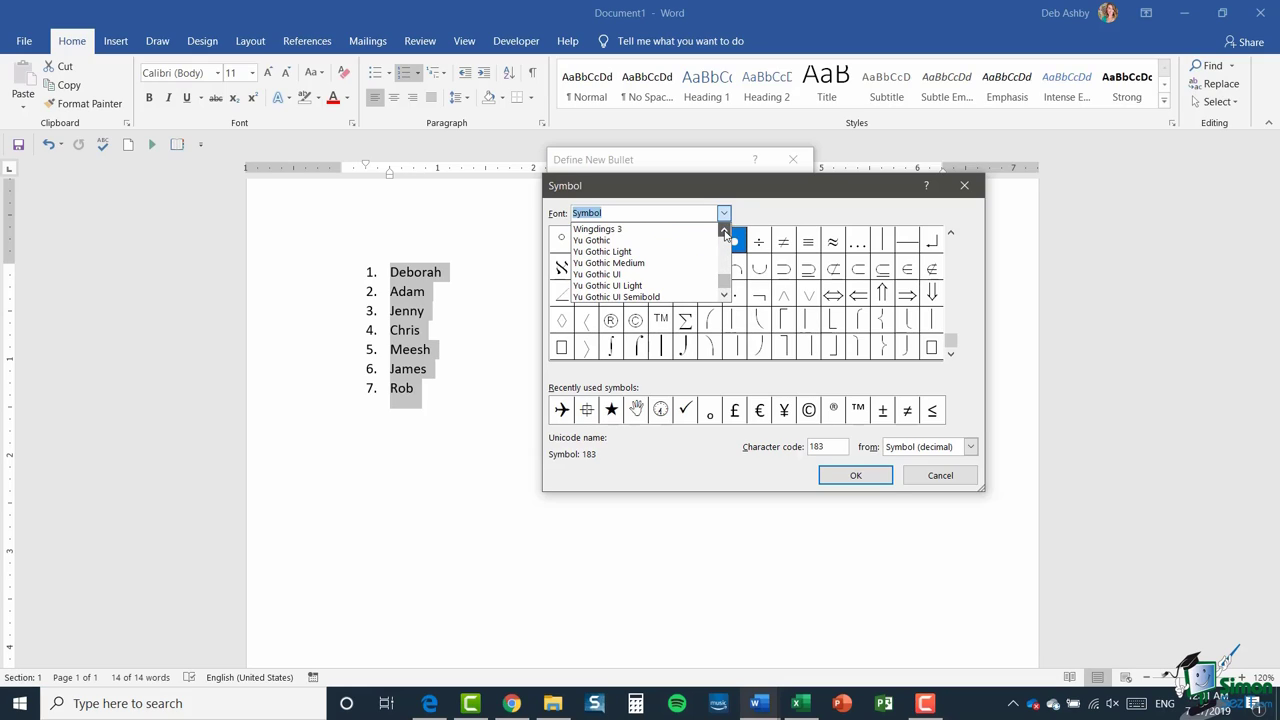
left_click(724, 230)
left_click(724, 231)
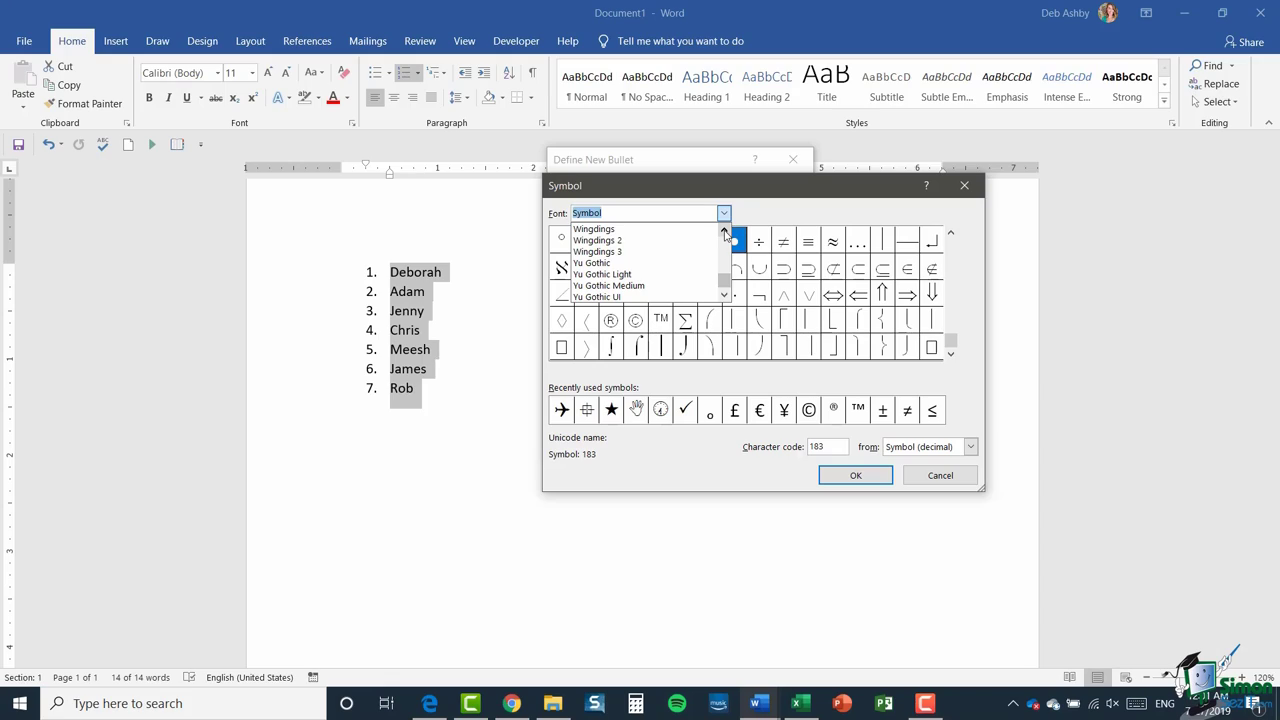
left_click(724, 231)
left_click(724, 231)
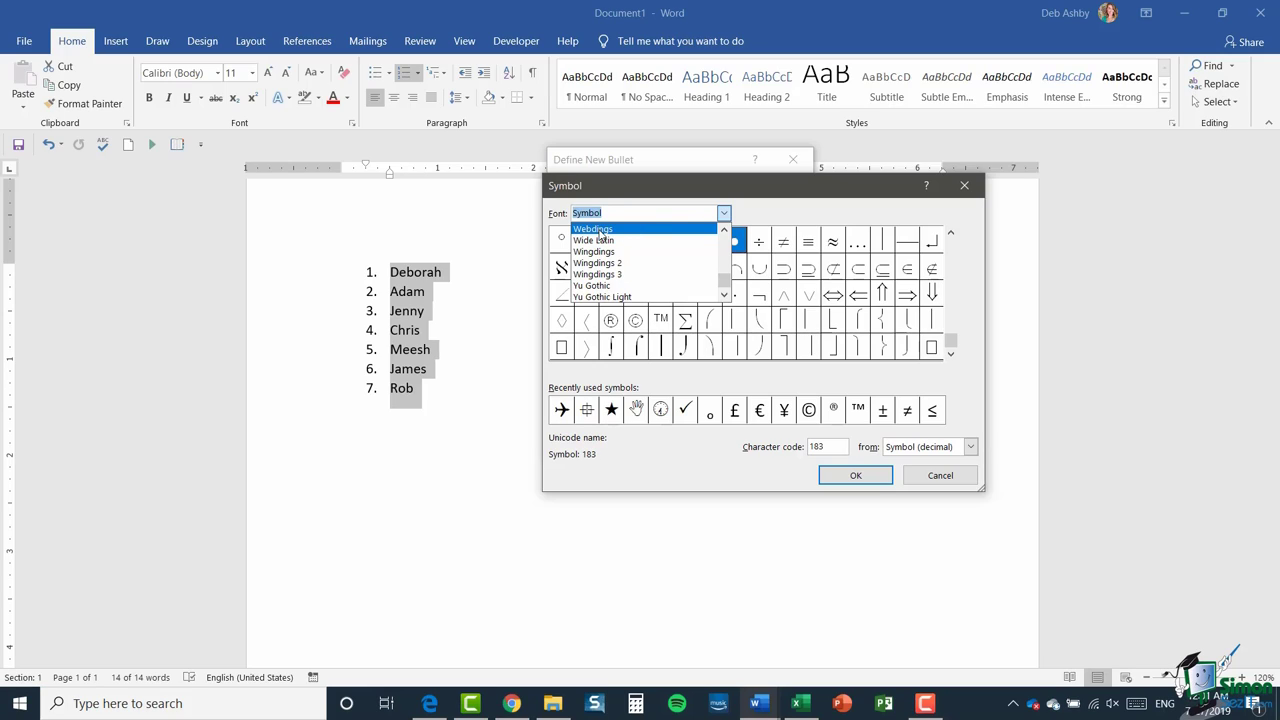
left_click(601, 231)
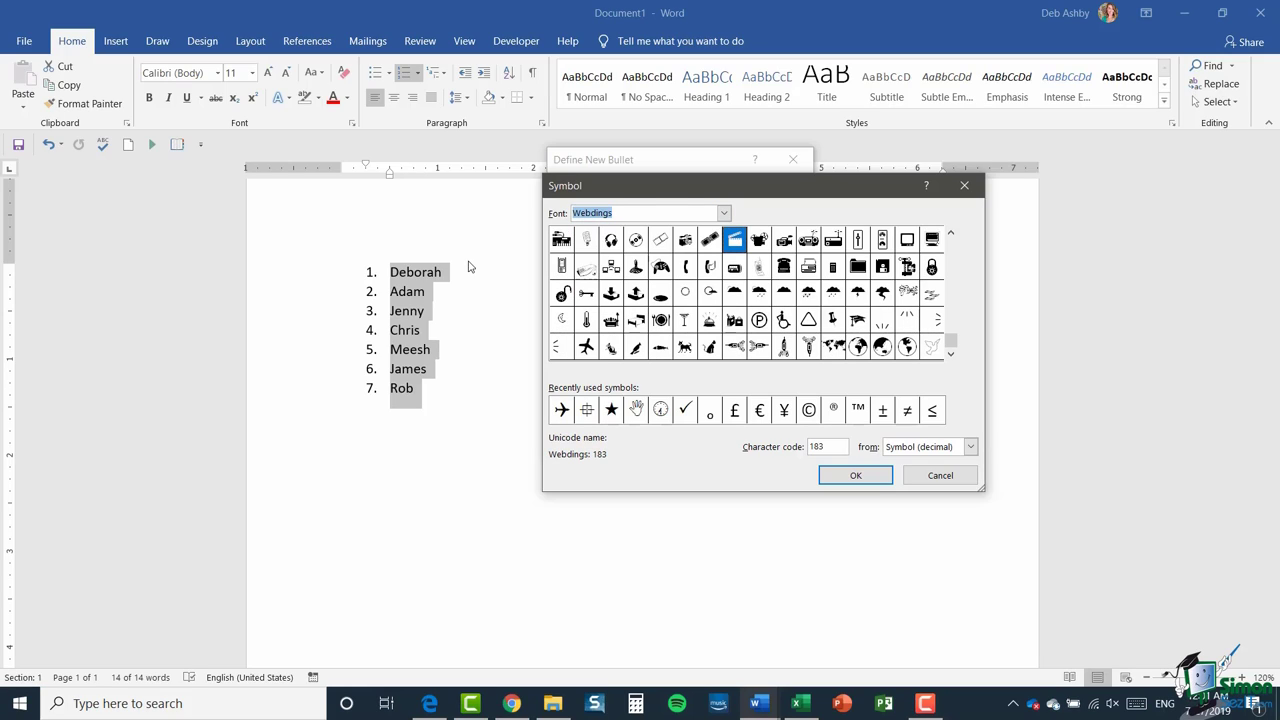
Step: Pick the recently used black star symbol as the bullet character
left_click(952, 358)
left_click(611, 411)
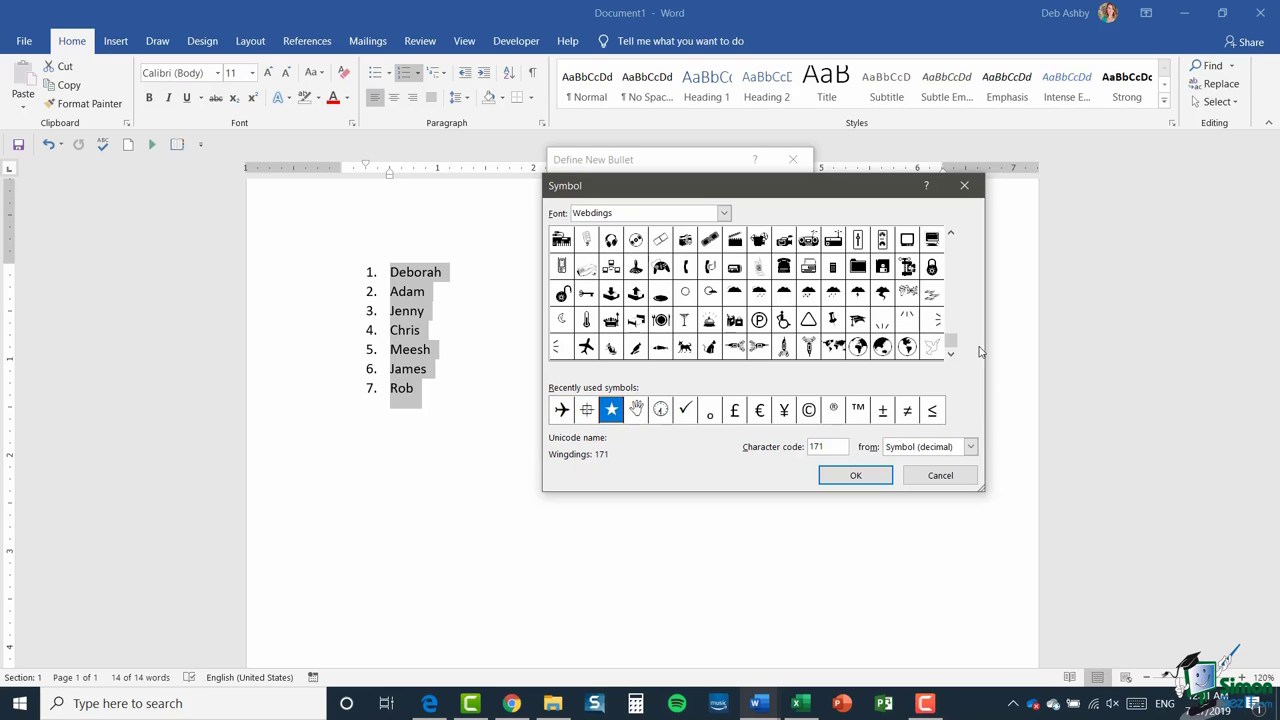
left_click_drag(951, 343, 955, 271)
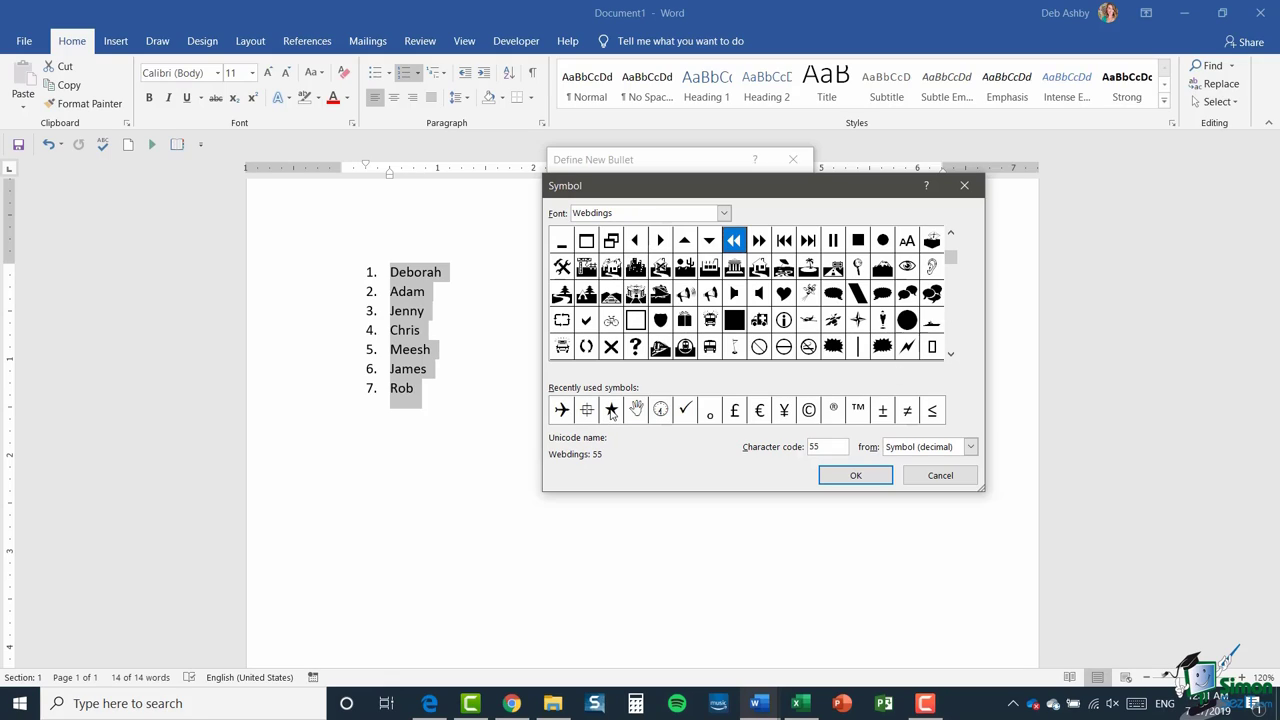
left_click(611, 414)
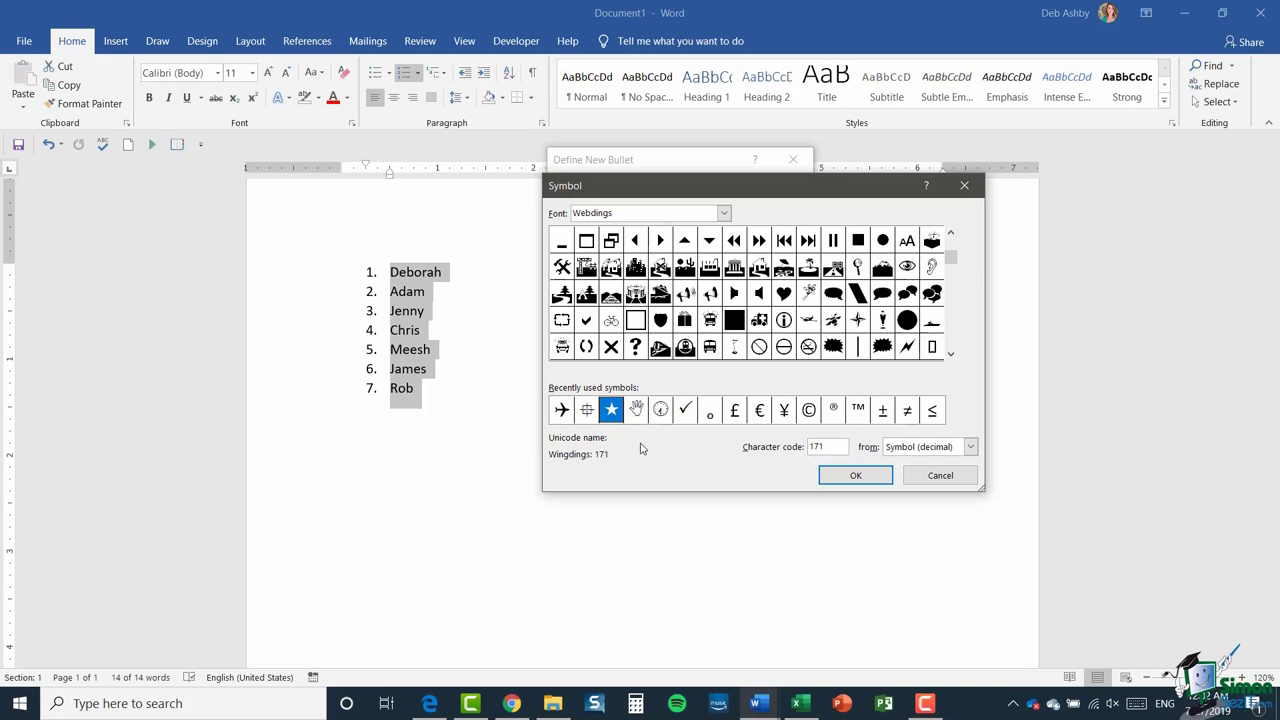
left_click(856, 476)
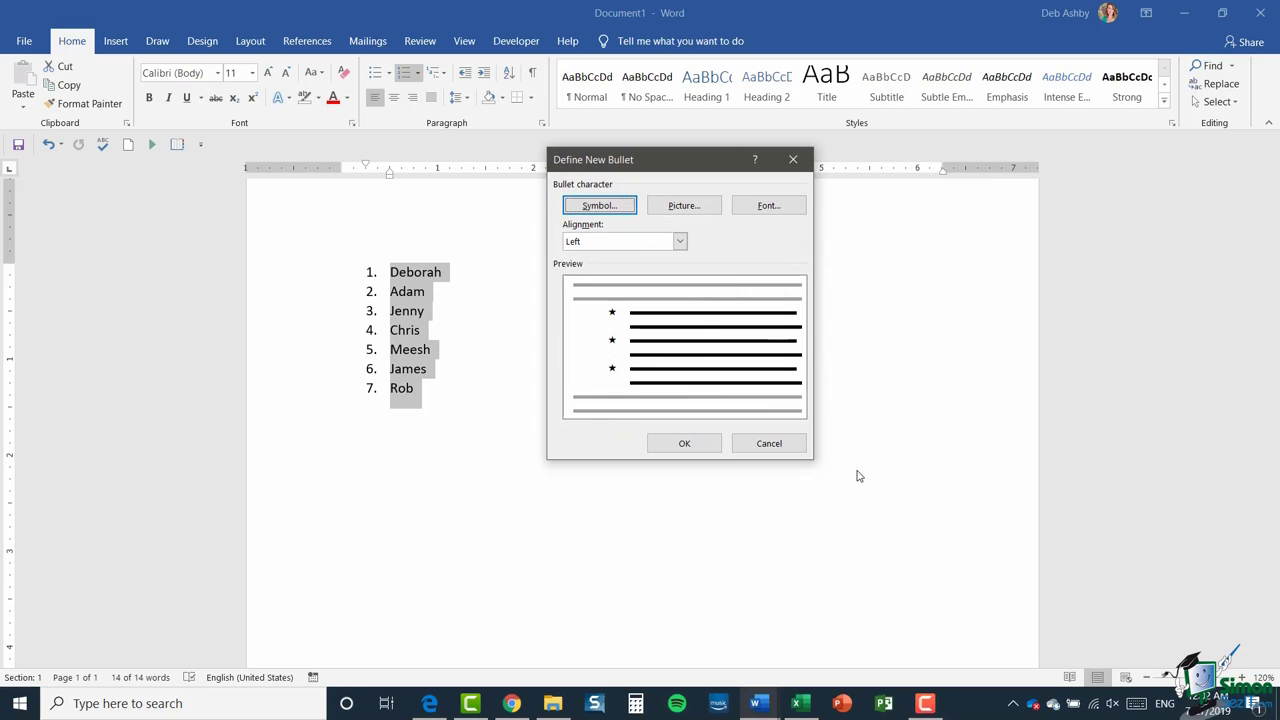
Step: Apply the star bullets to the seven names, then reopen Define New Bullet
left_click(695, 445)
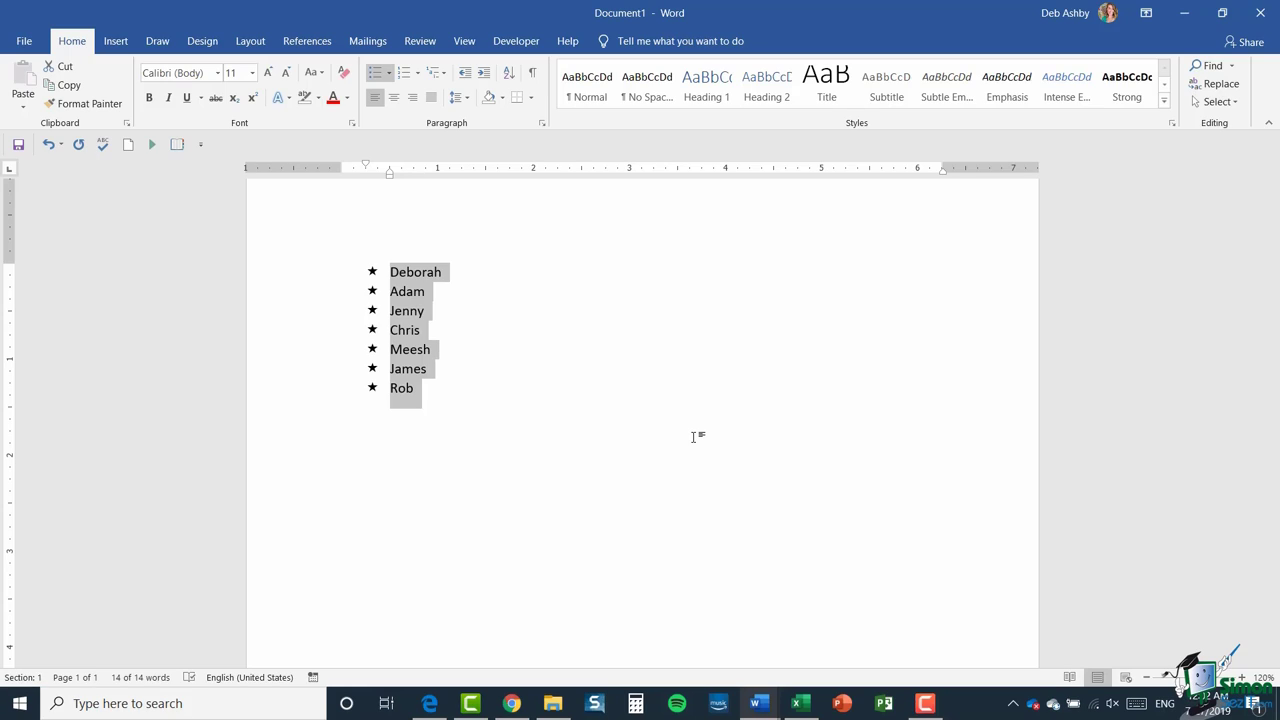
left_click(391, 74)
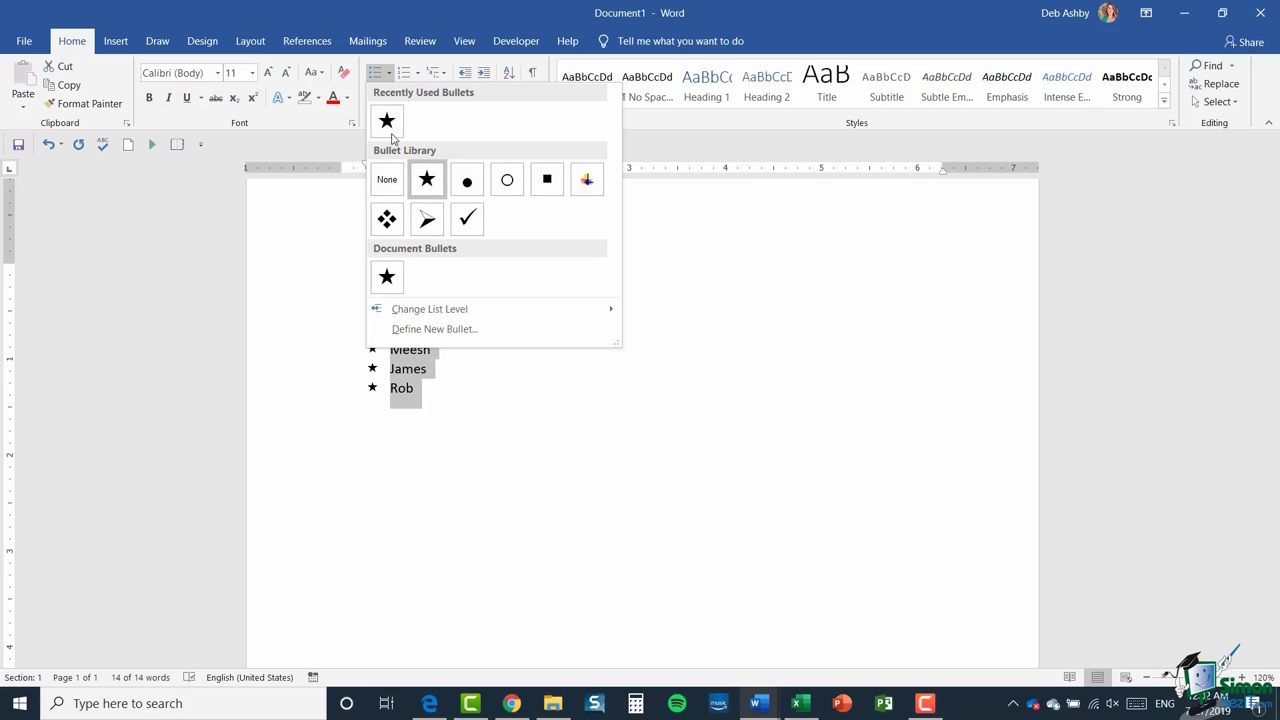
left_click(413, 333)
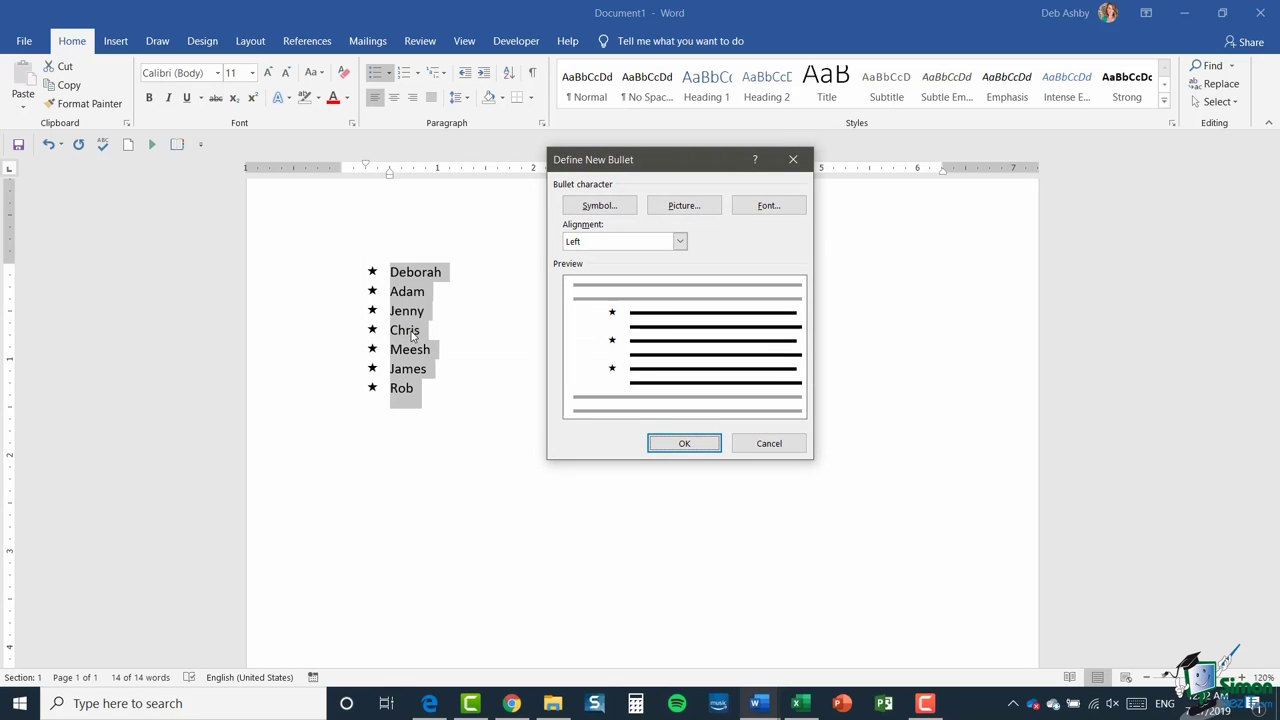
Step: Search online pictures for 'dog' as the bullet image
left_click(683, 207)
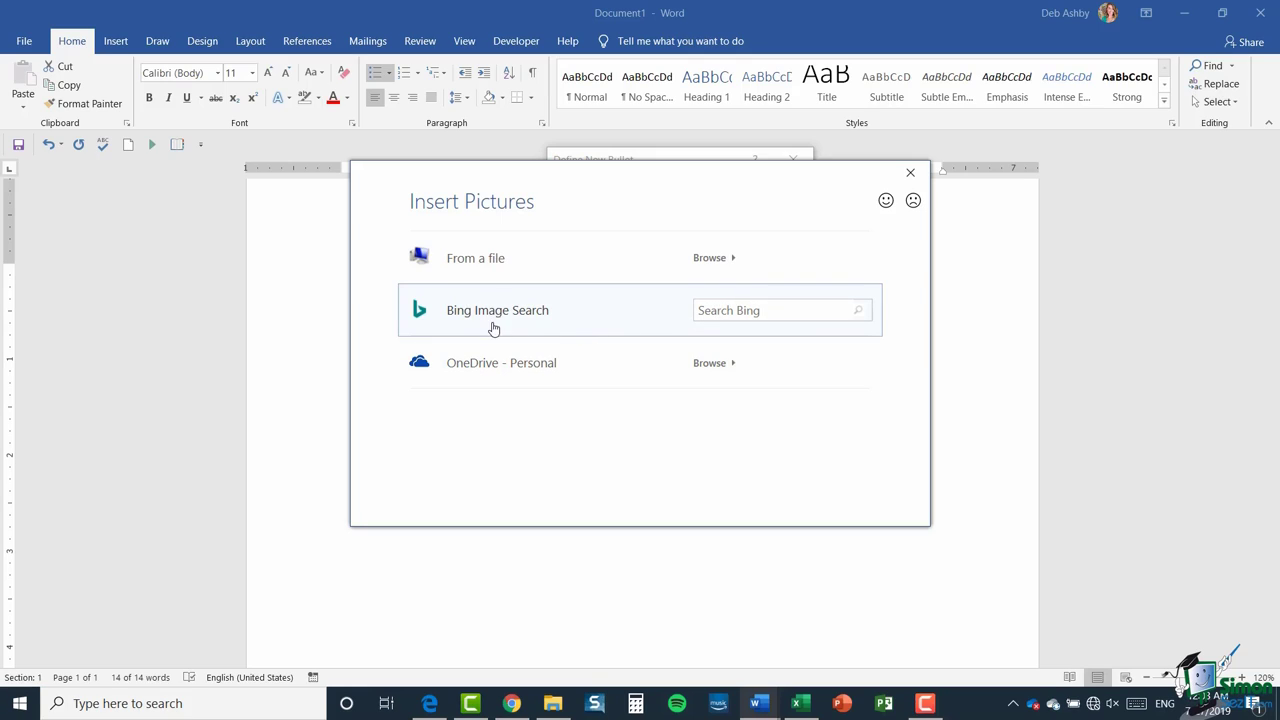
left_click(702, 311)
type("dog")
key("Return")
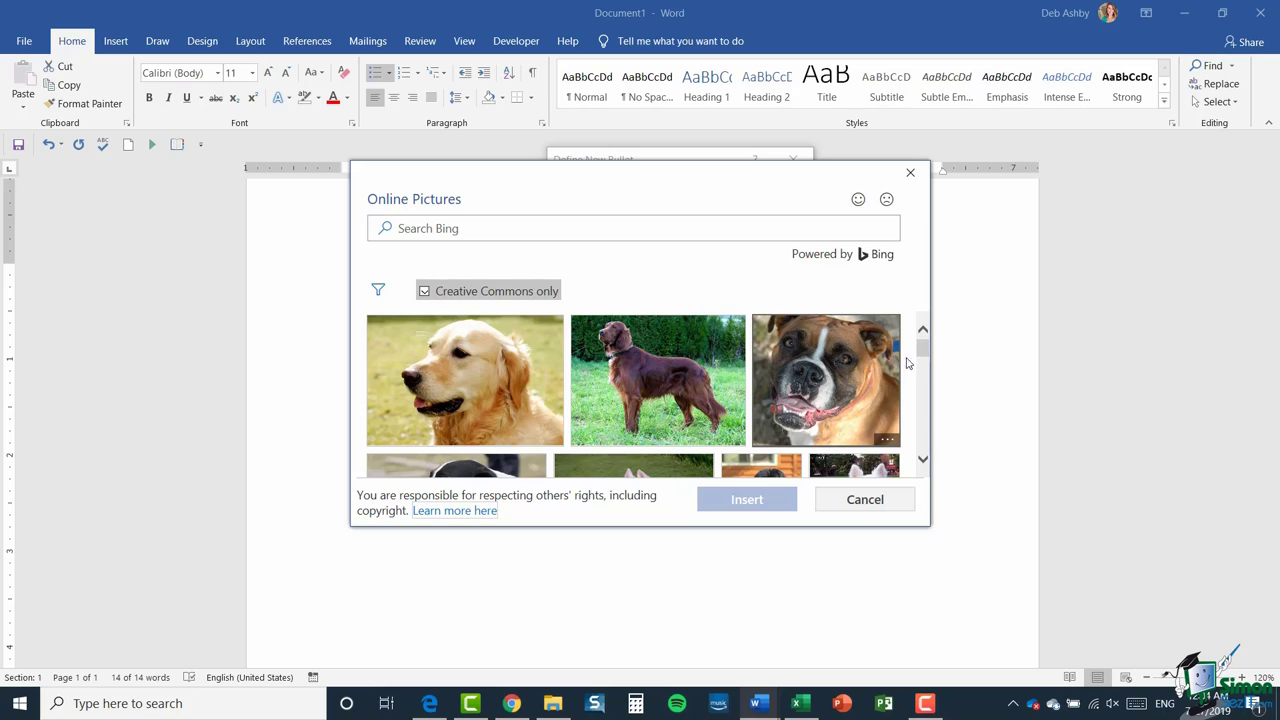
Step: Choose the black dog silhouette from the results and insert it as the bullet
left_click(923, 461)
left_click(923, 461)
left_click(923, 461)
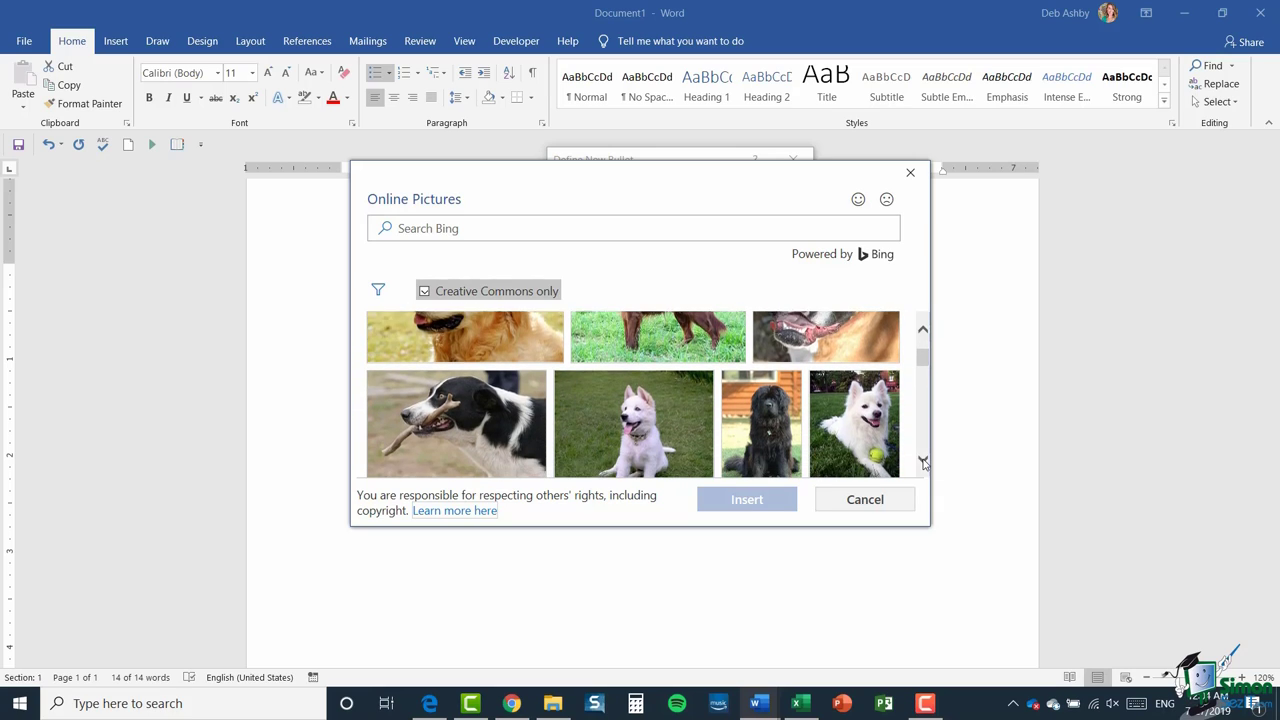
left_click(923, 461)
left_click(923, 461)
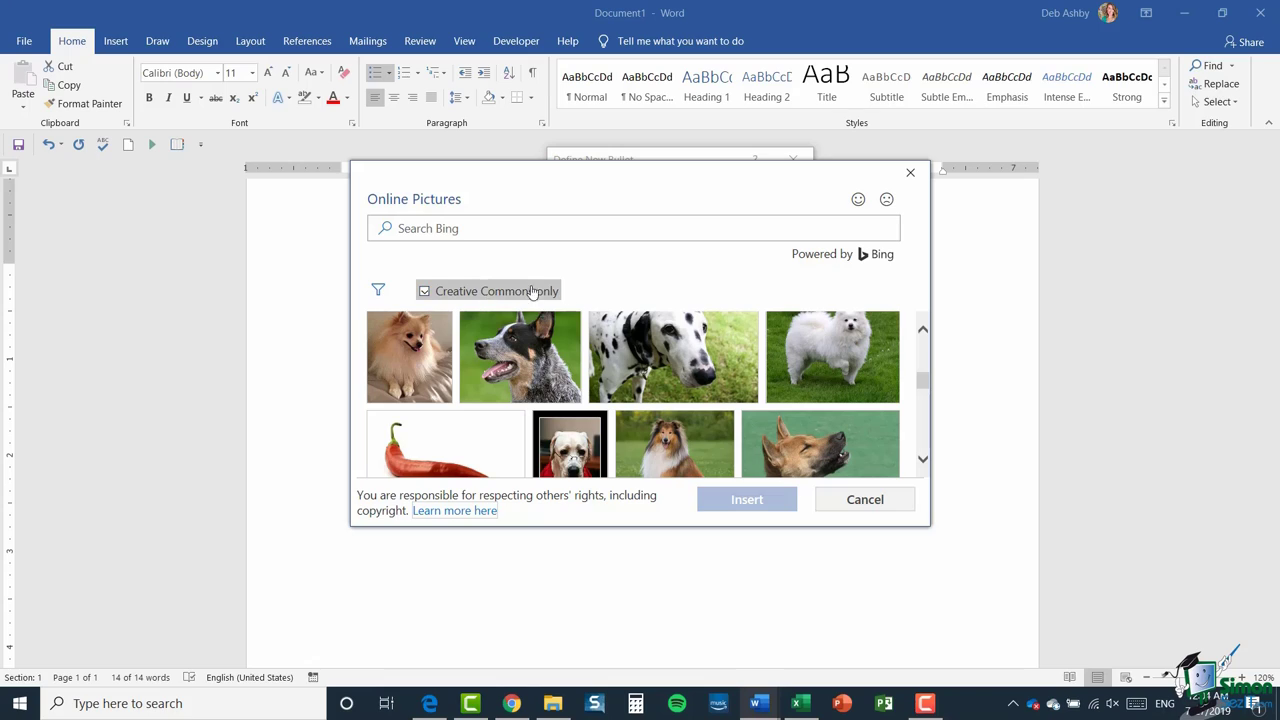
left_click(921, 461)
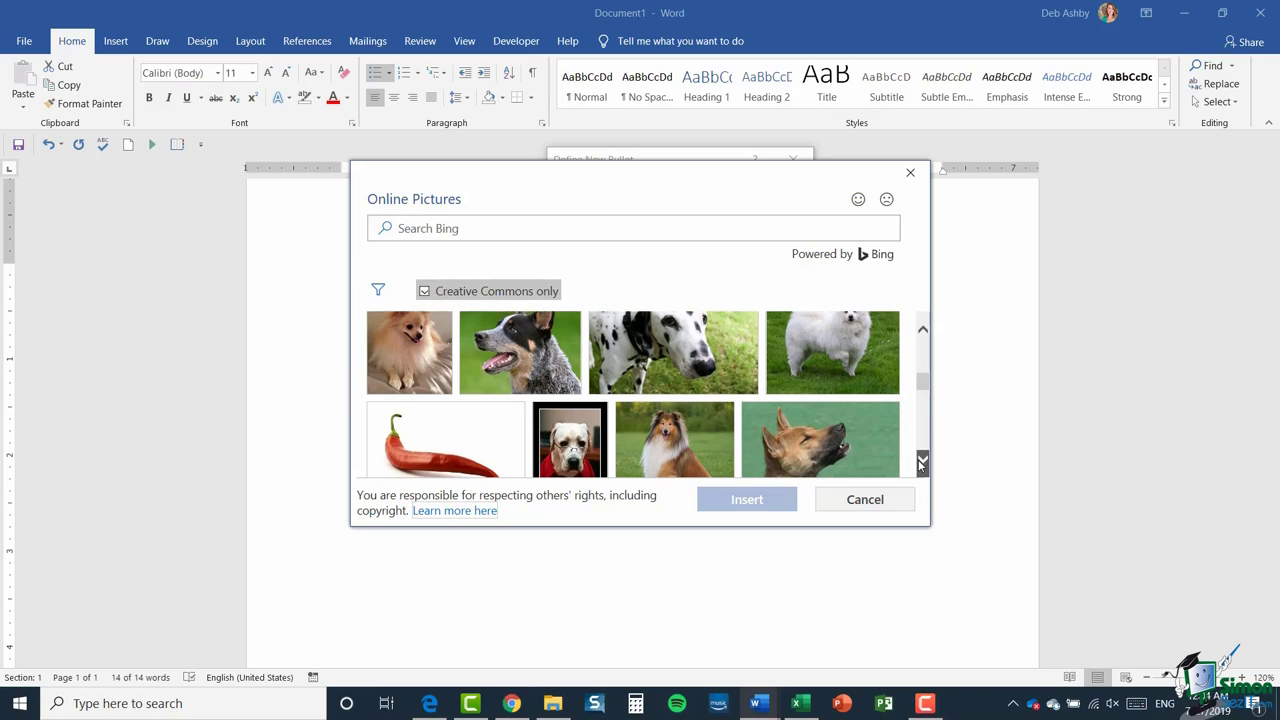
left_click(921, 461)
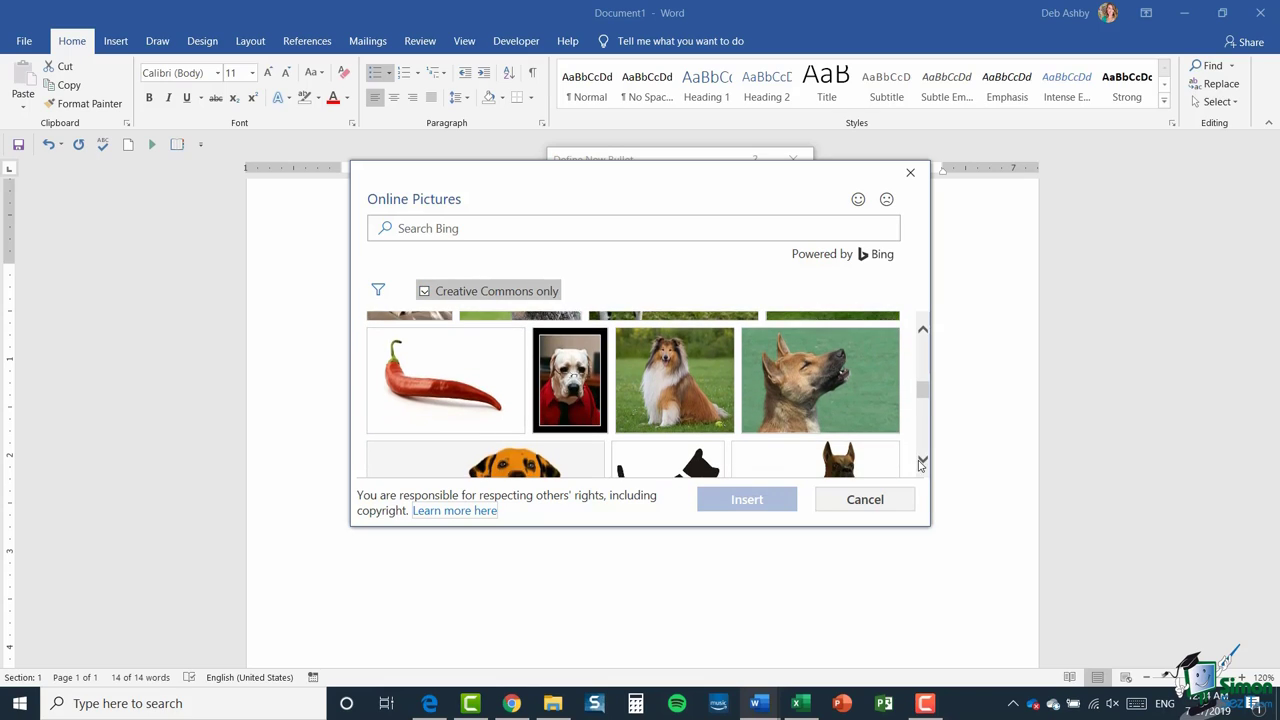
left_click(921, 461)
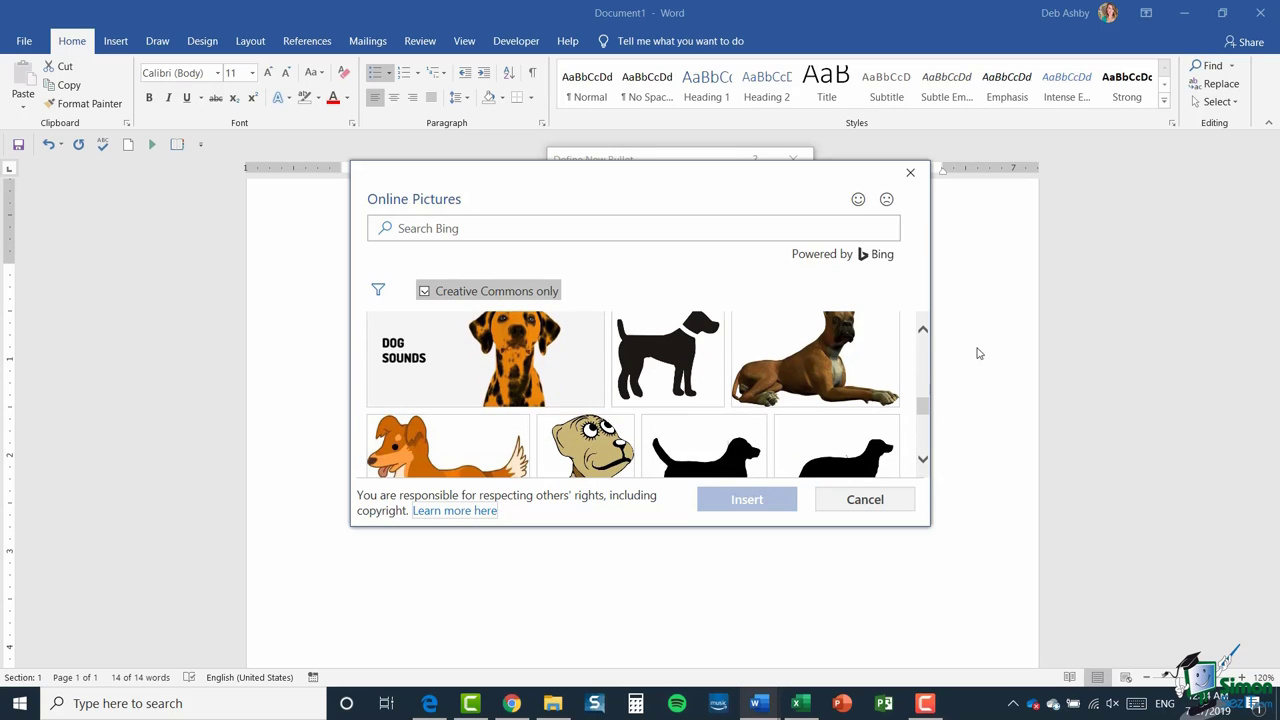
left_click(922, 329)
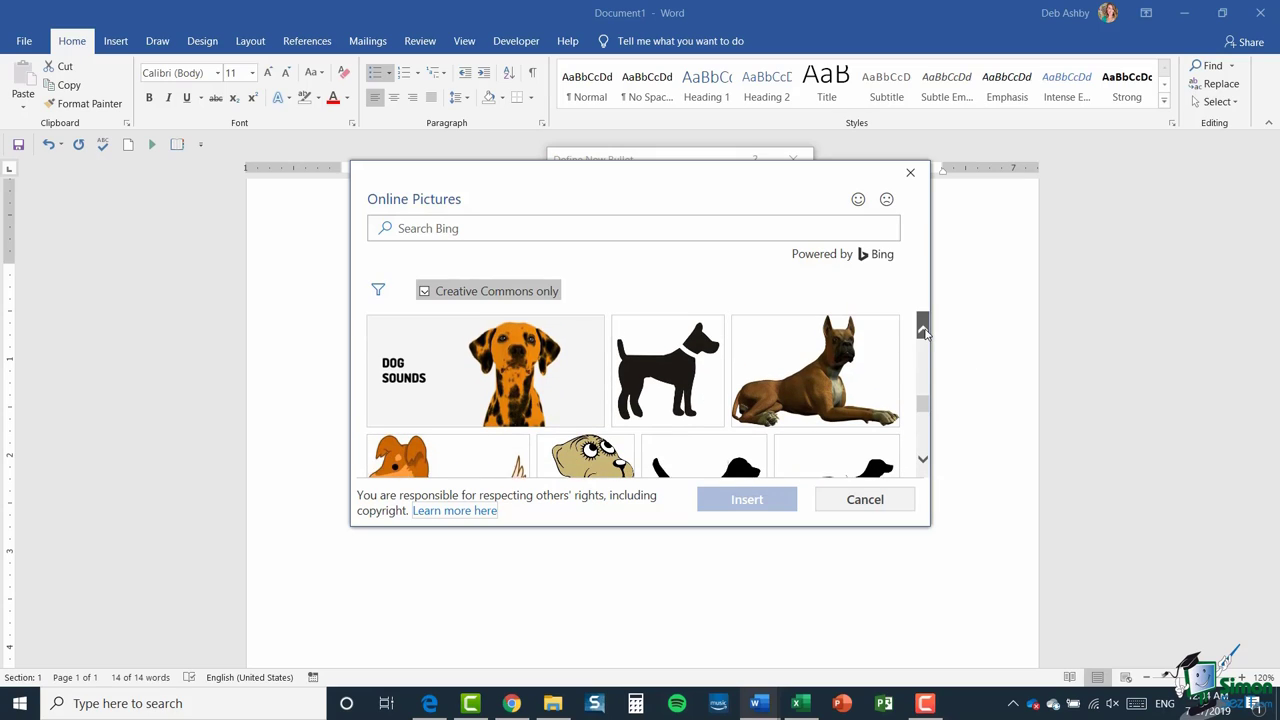
left_click(659, 393)
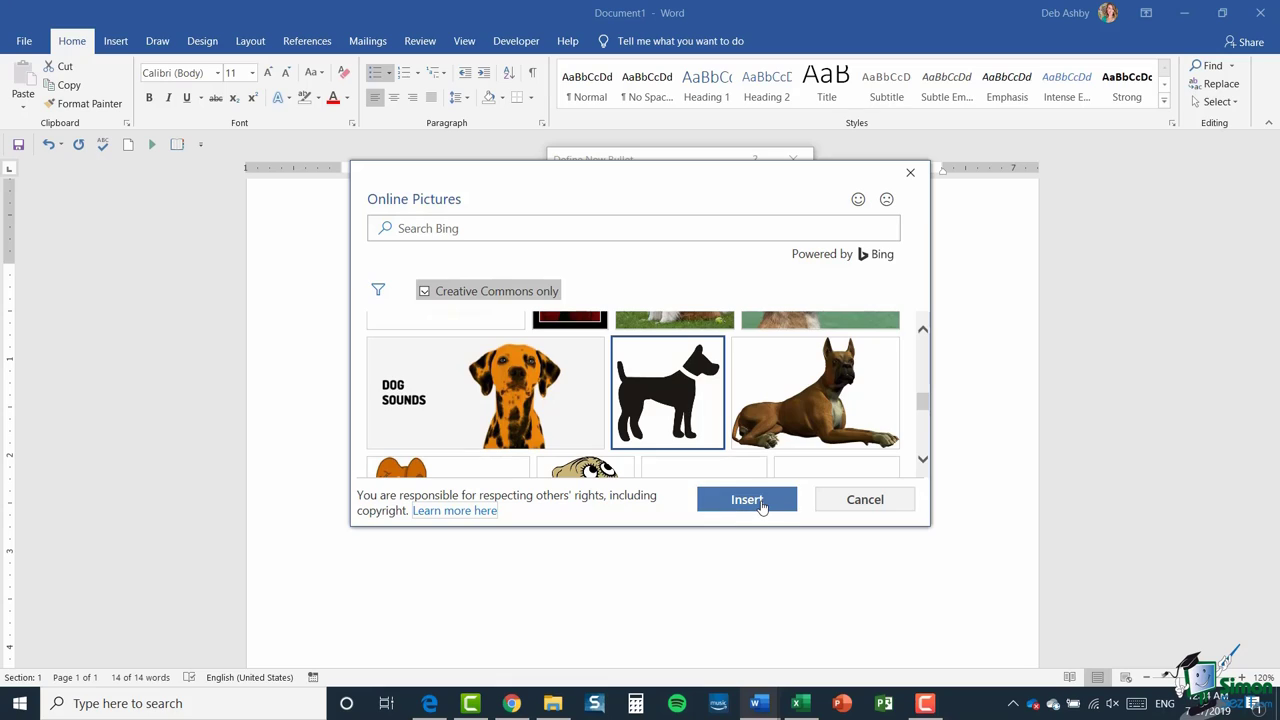
left_click(750, 500)
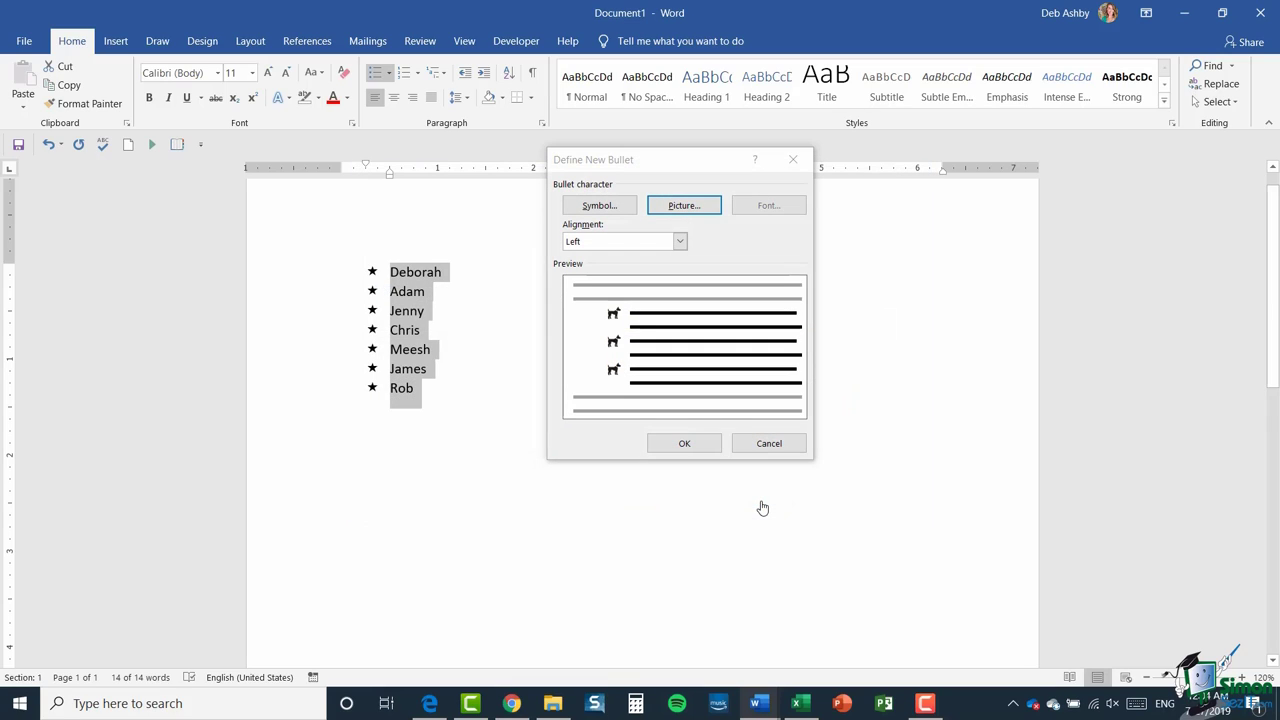
Step: Apply the dog picture bullet to all seven names and add an unbulleted line after Rob
left_click(685, 446)
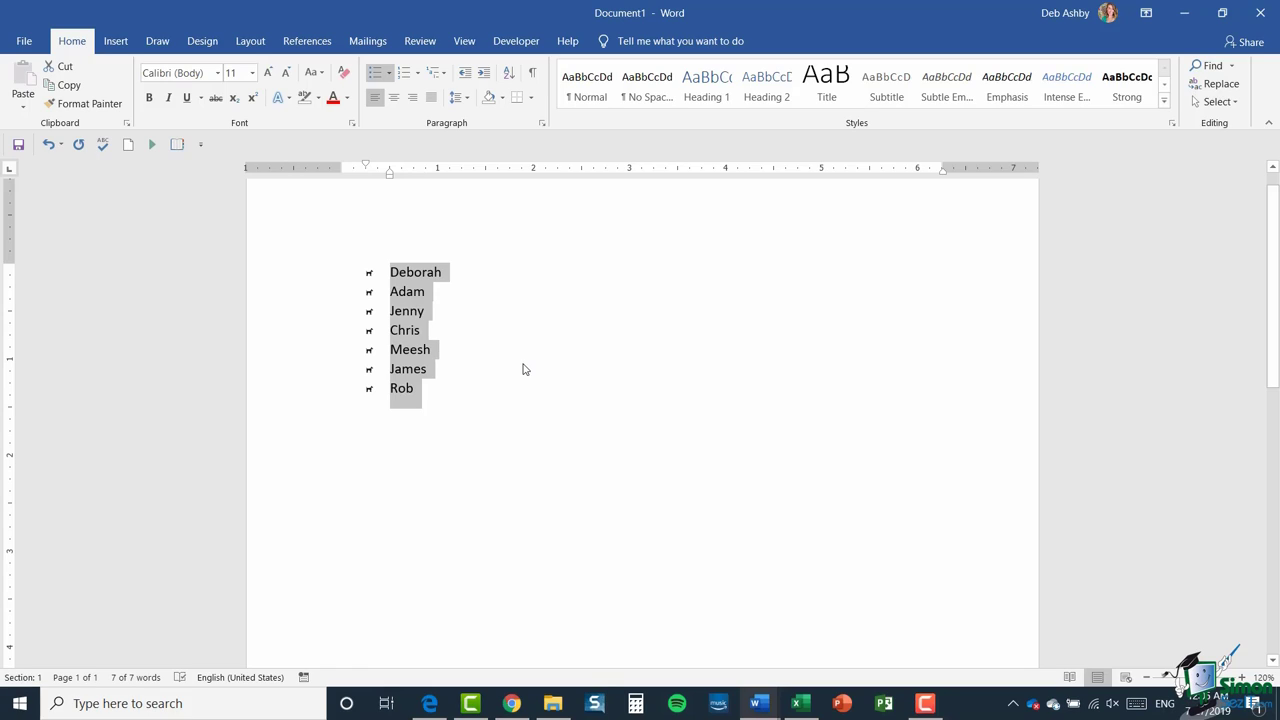
left_click(433, 398)
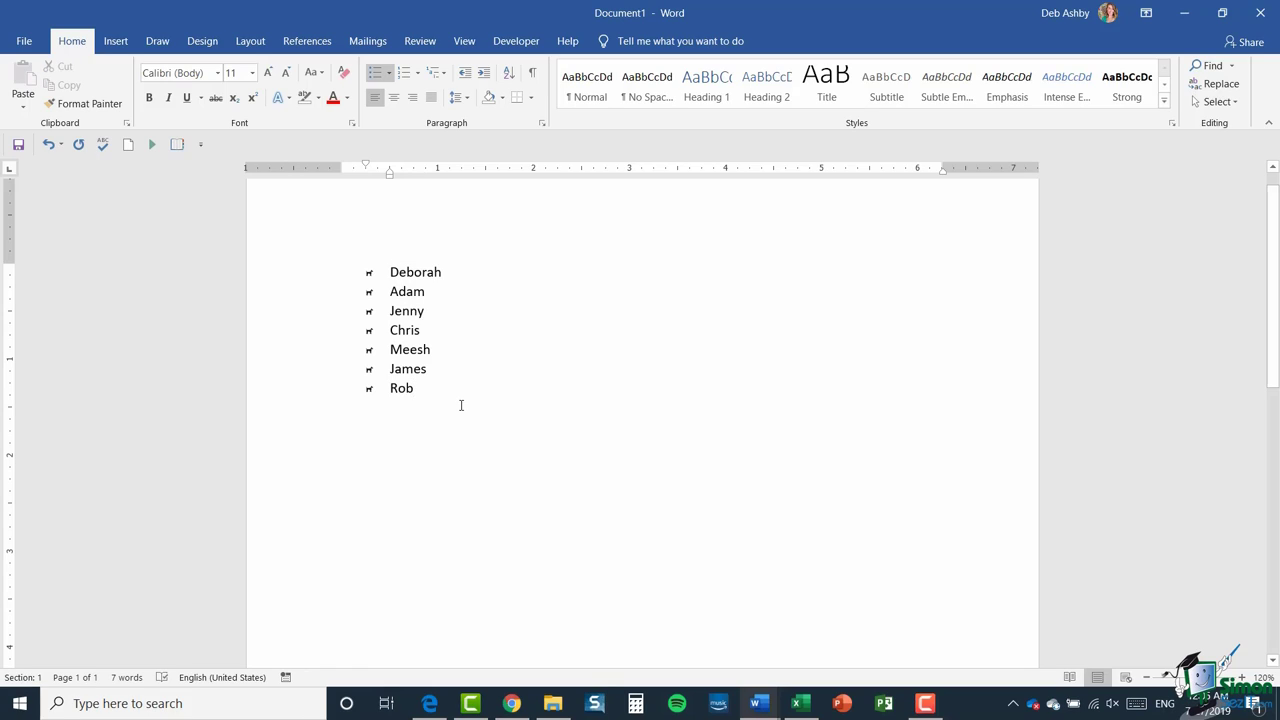
key("Return")
key("BackSpace")
key("BackSpace")
key("BackSpace")
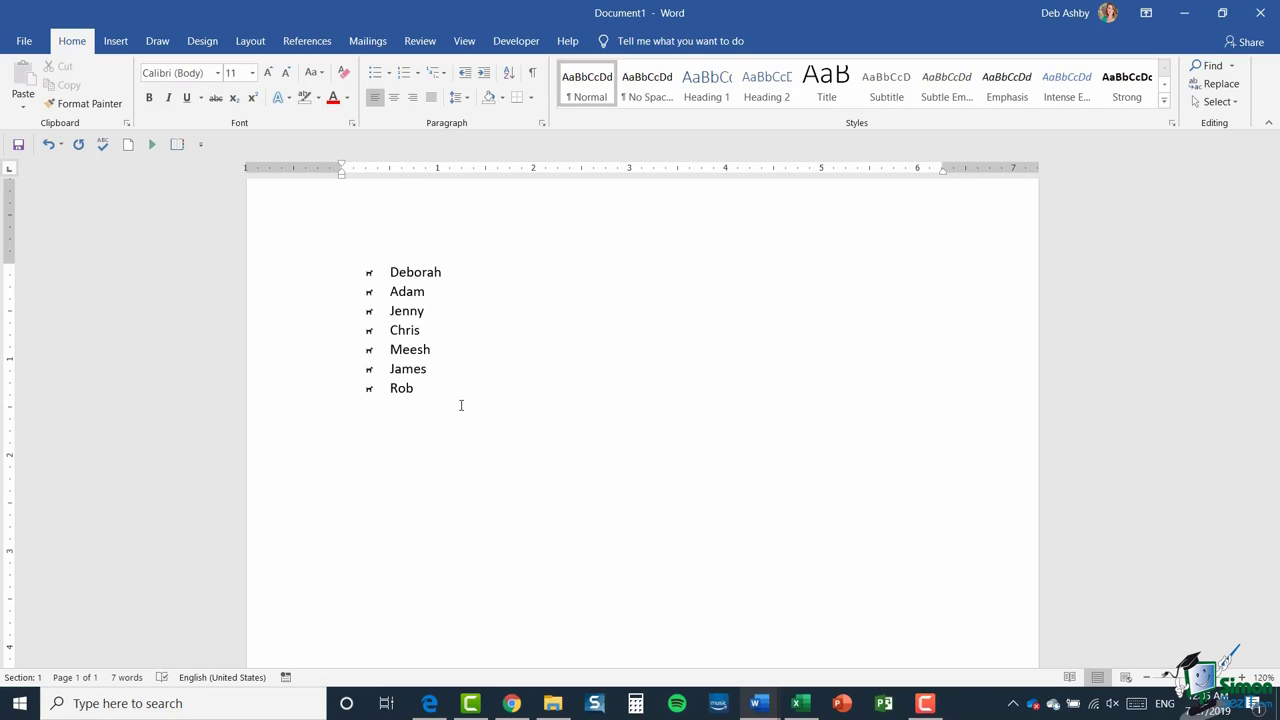
Step: Type 'My telepohone number is XXXXXXX' below the list and place the caret after 'telephone'
type("My telep")
type("ohone number ")
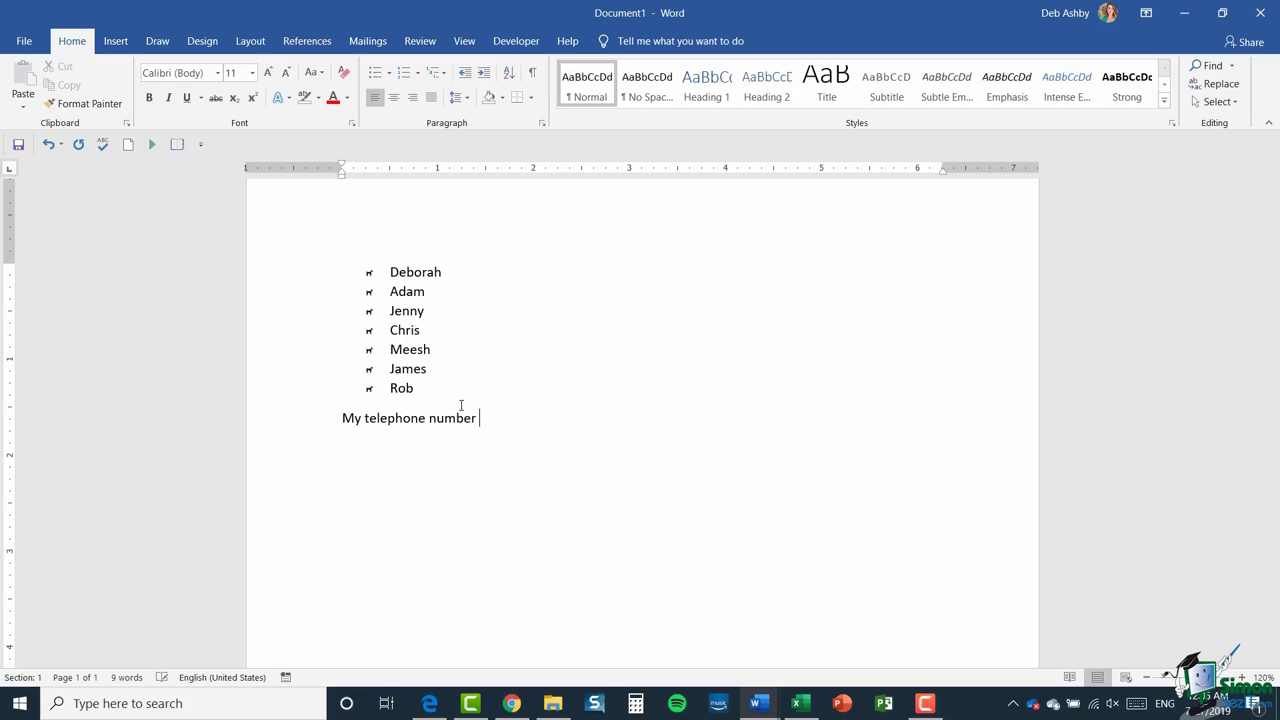
type("is ")
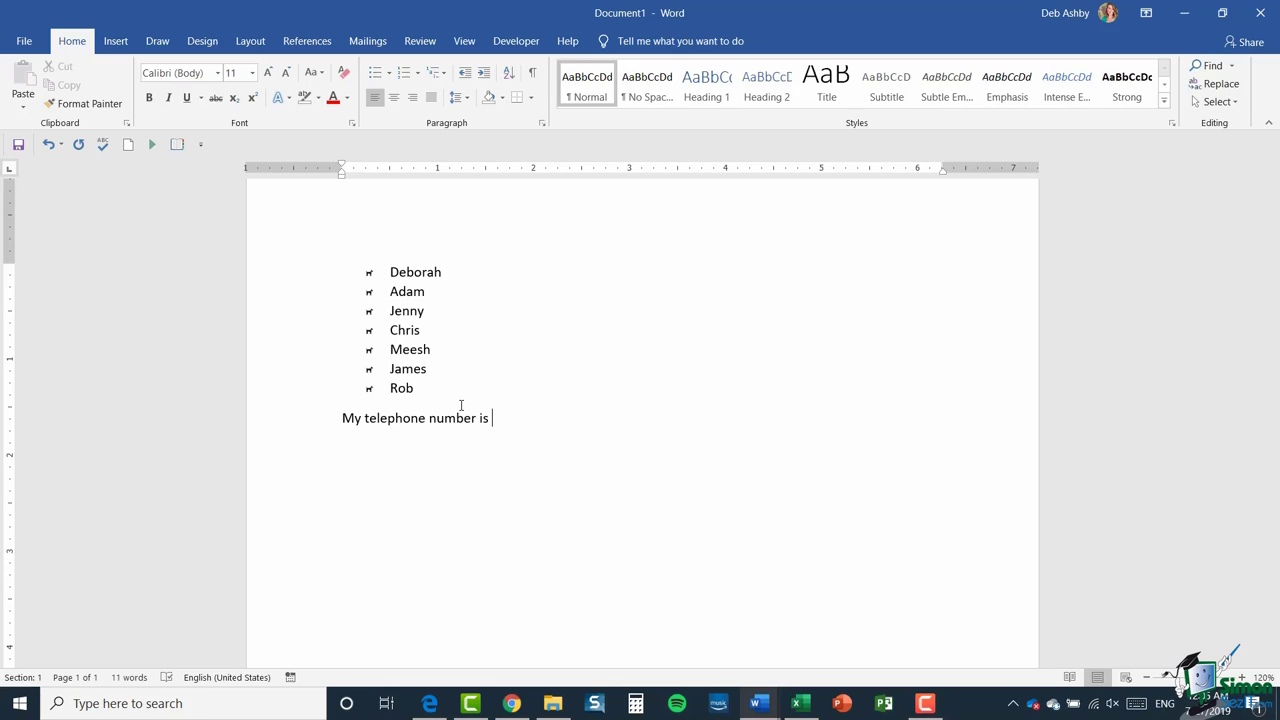
type("XXXXXXX")
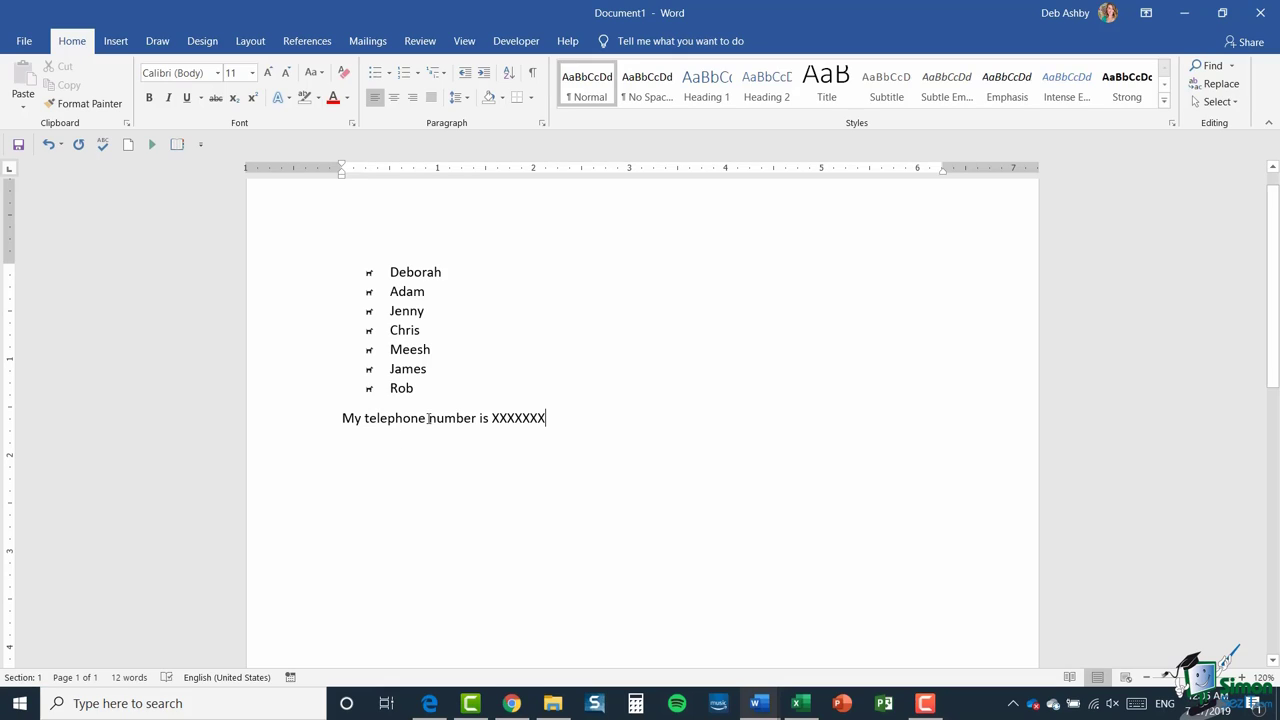
left_click(428, 418)
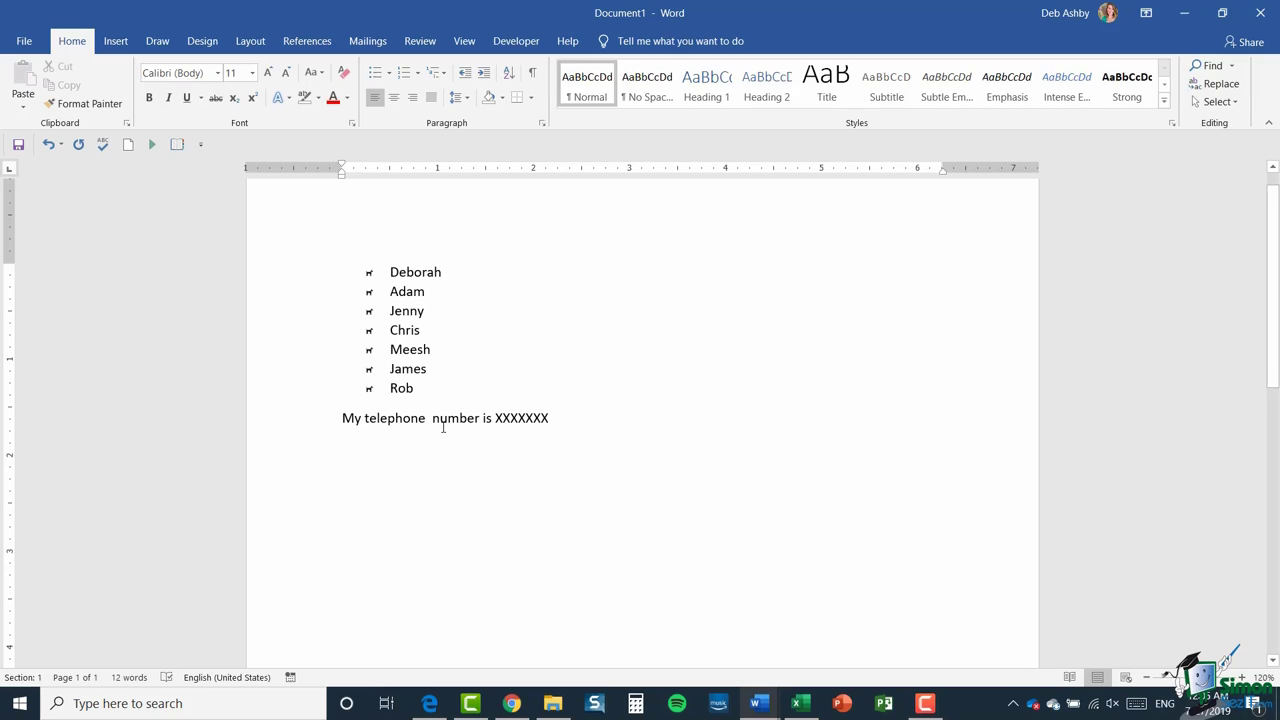
left_click(116, 43)
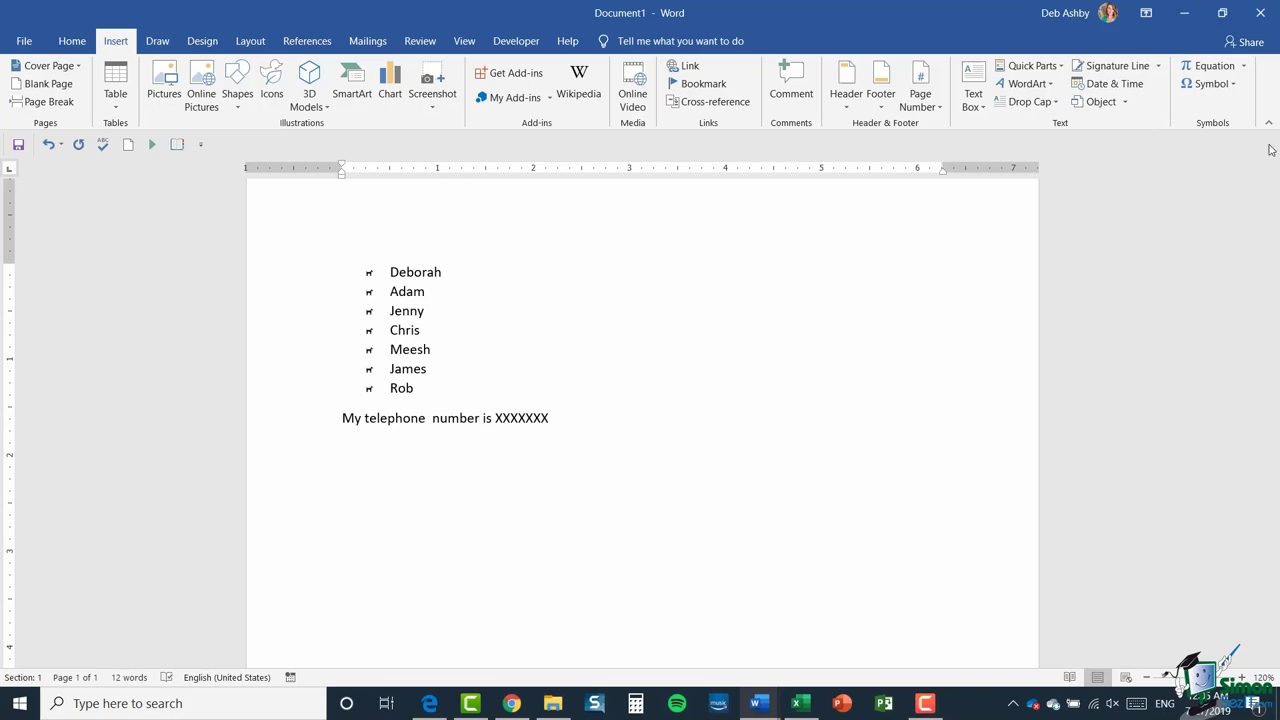
Step: Insert the Wingdings telephone symbol (code 40) between 'telephone' and 'number' via More Symbols
left_click(1206, 88)
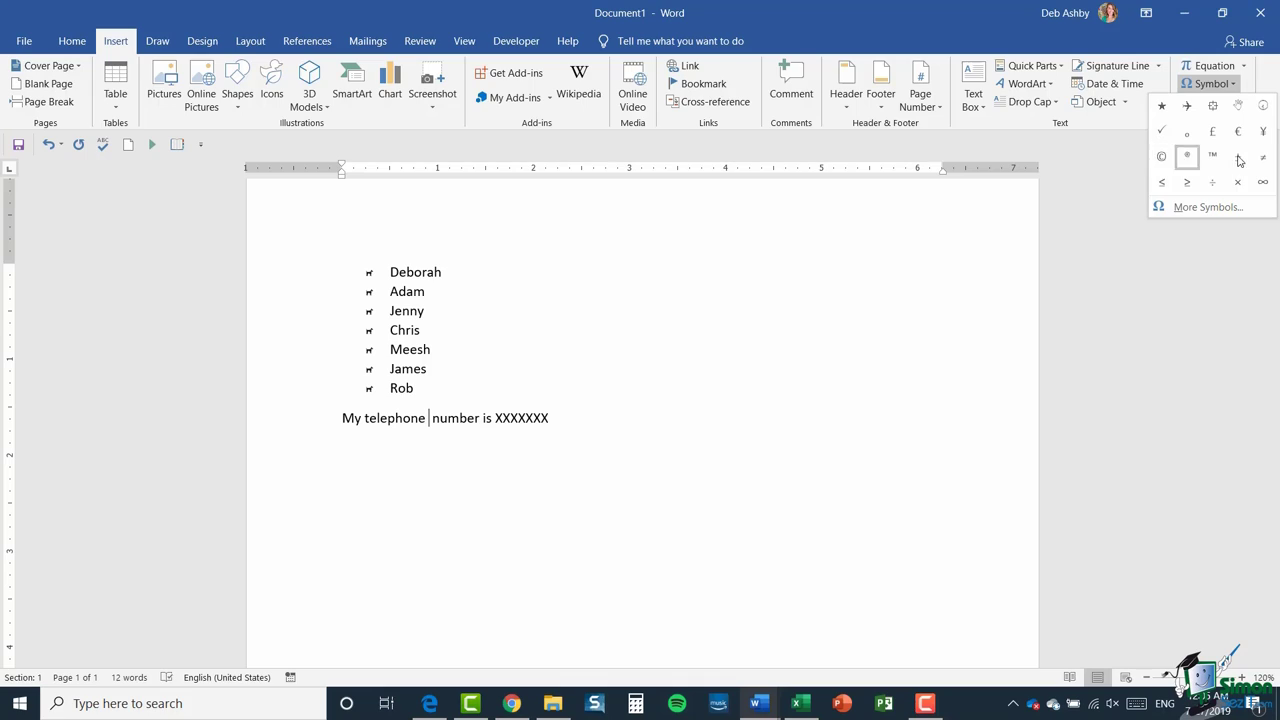
left_click(1200, 207)
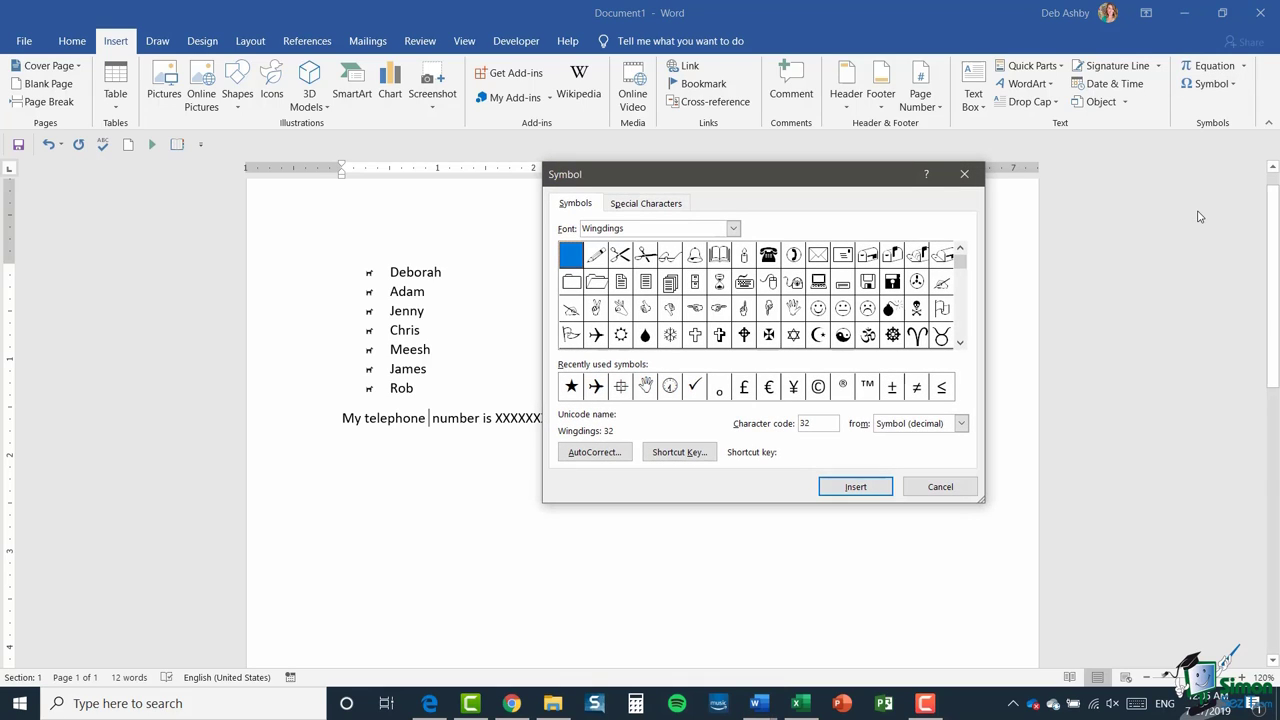
left_click(768, 256)
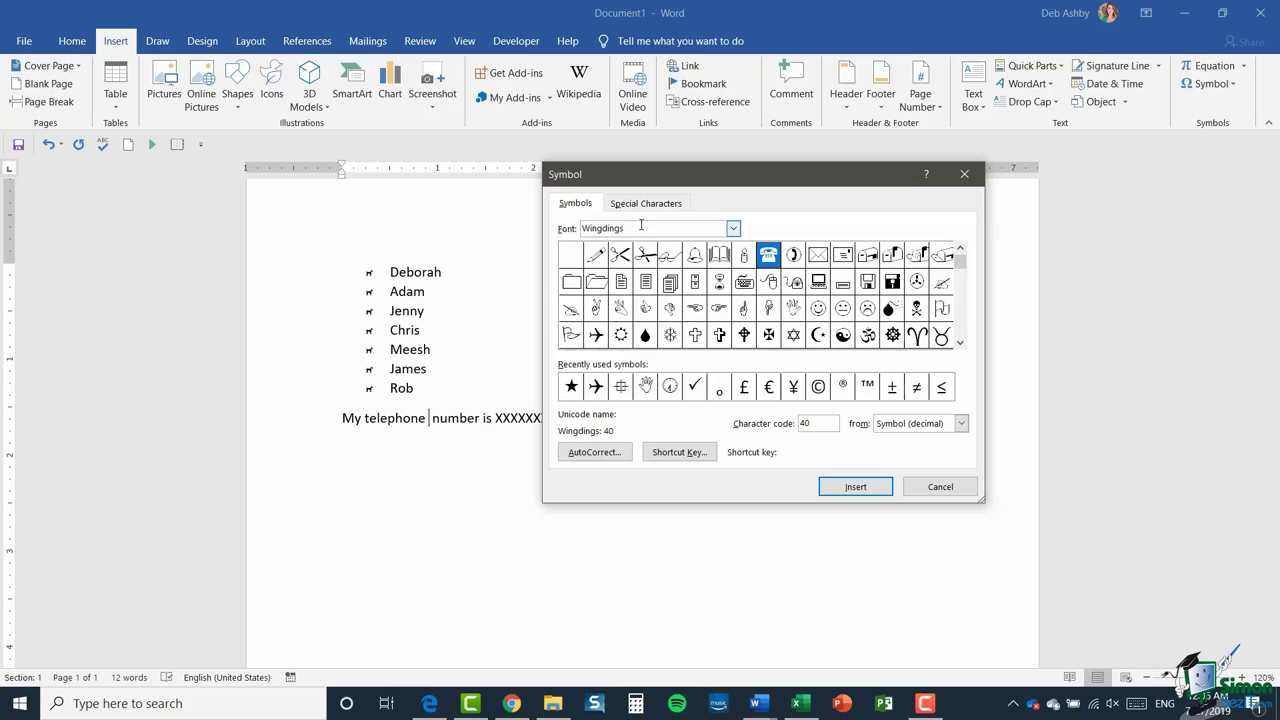
left_click(860, 487)
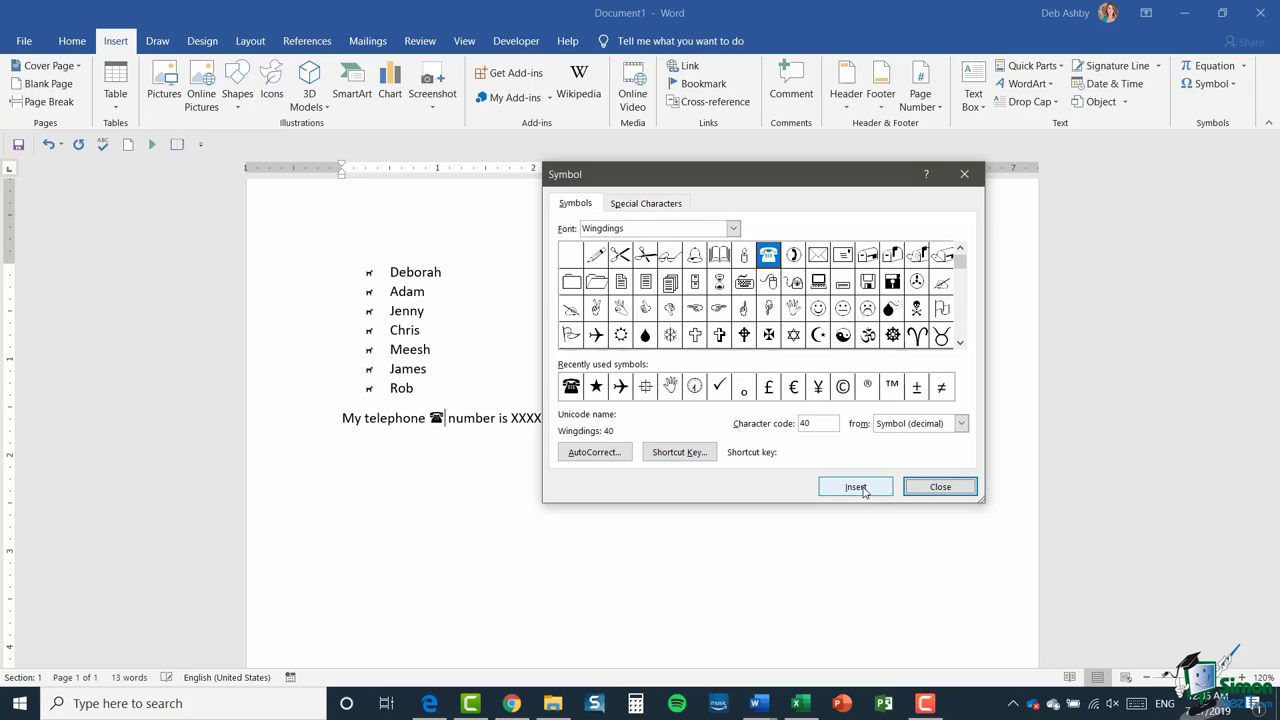
left_click(948, 488)
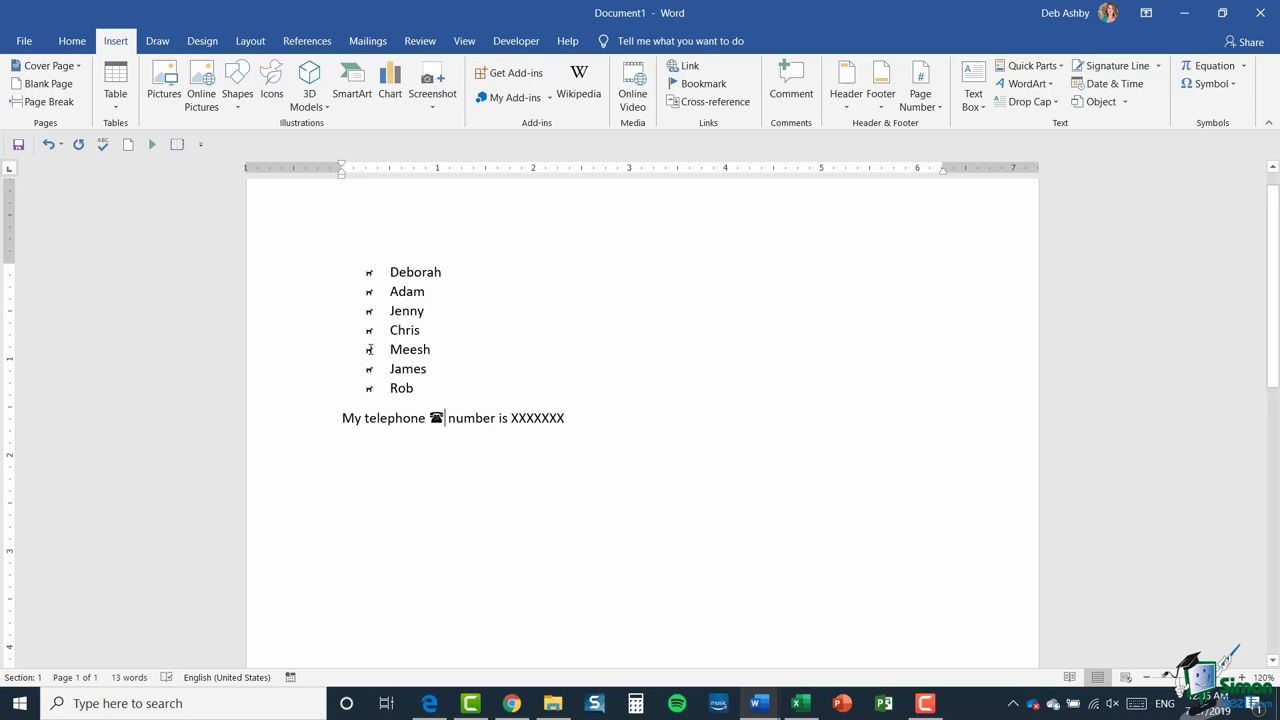
Step: Colour the telephone symbol red using the Font Color button
double_click(427, 416)
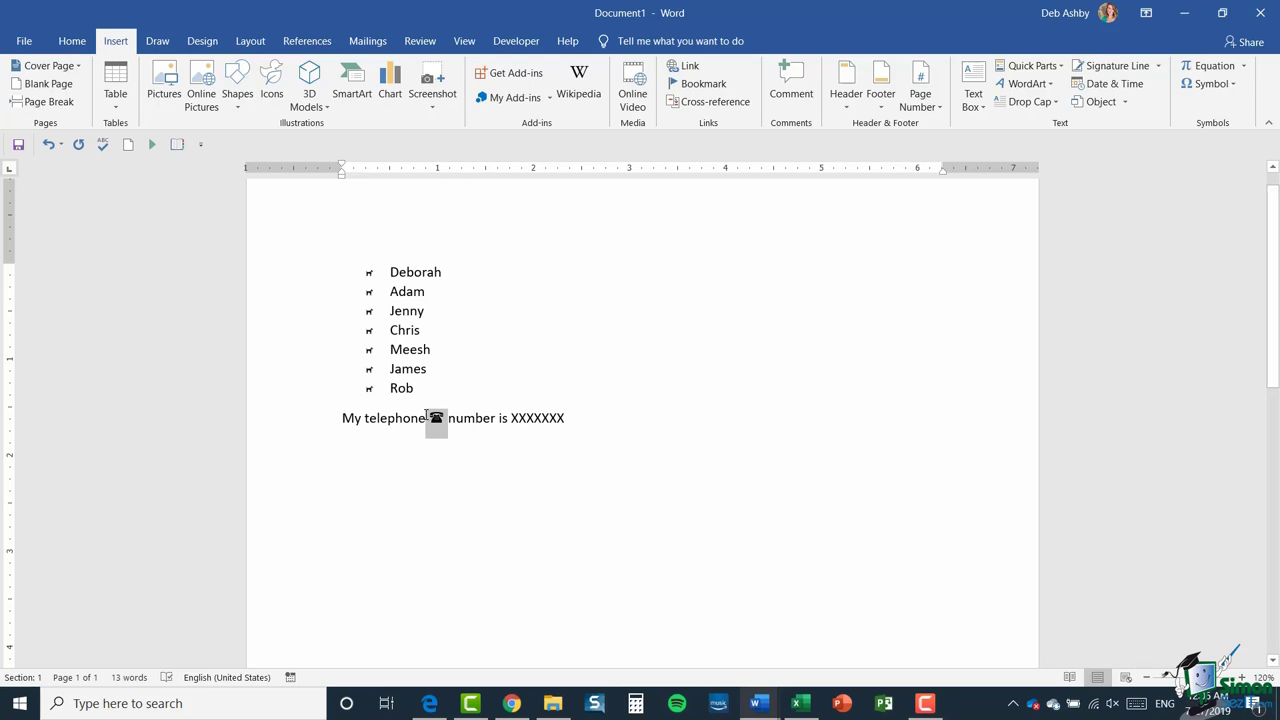
left_click(72, 41)
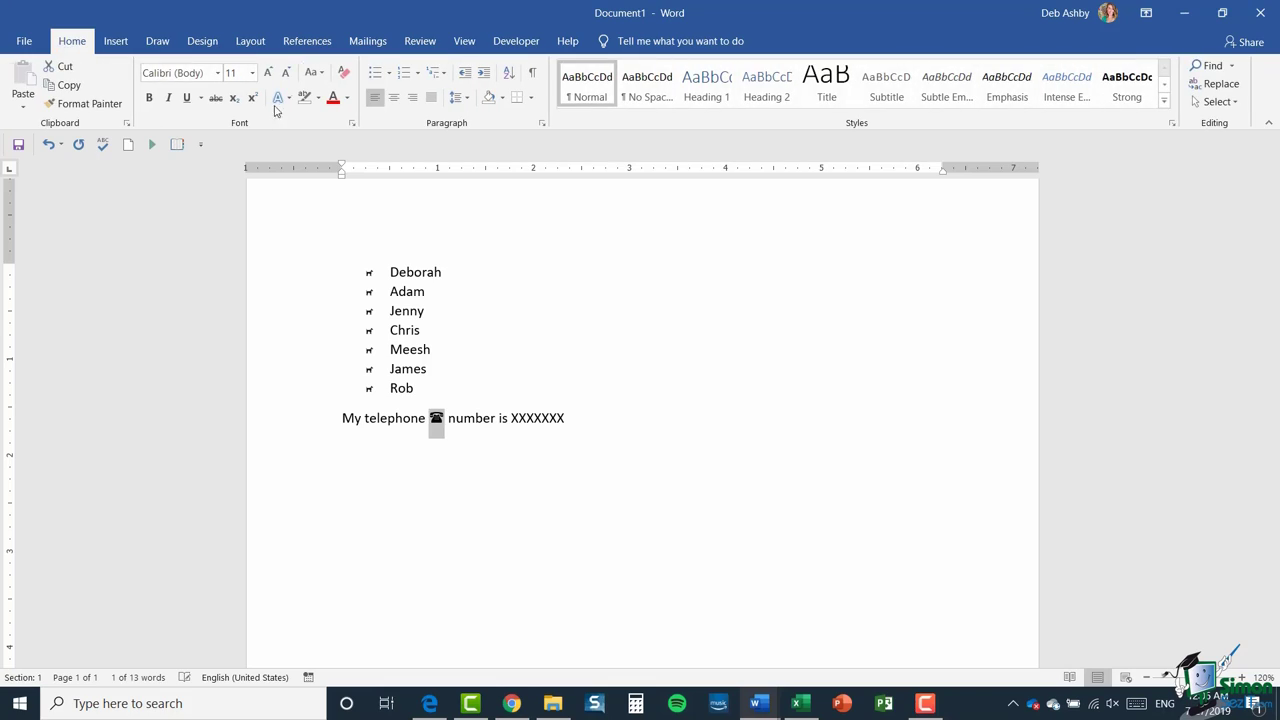
left_click(334, 101)
left_click(491, 317)
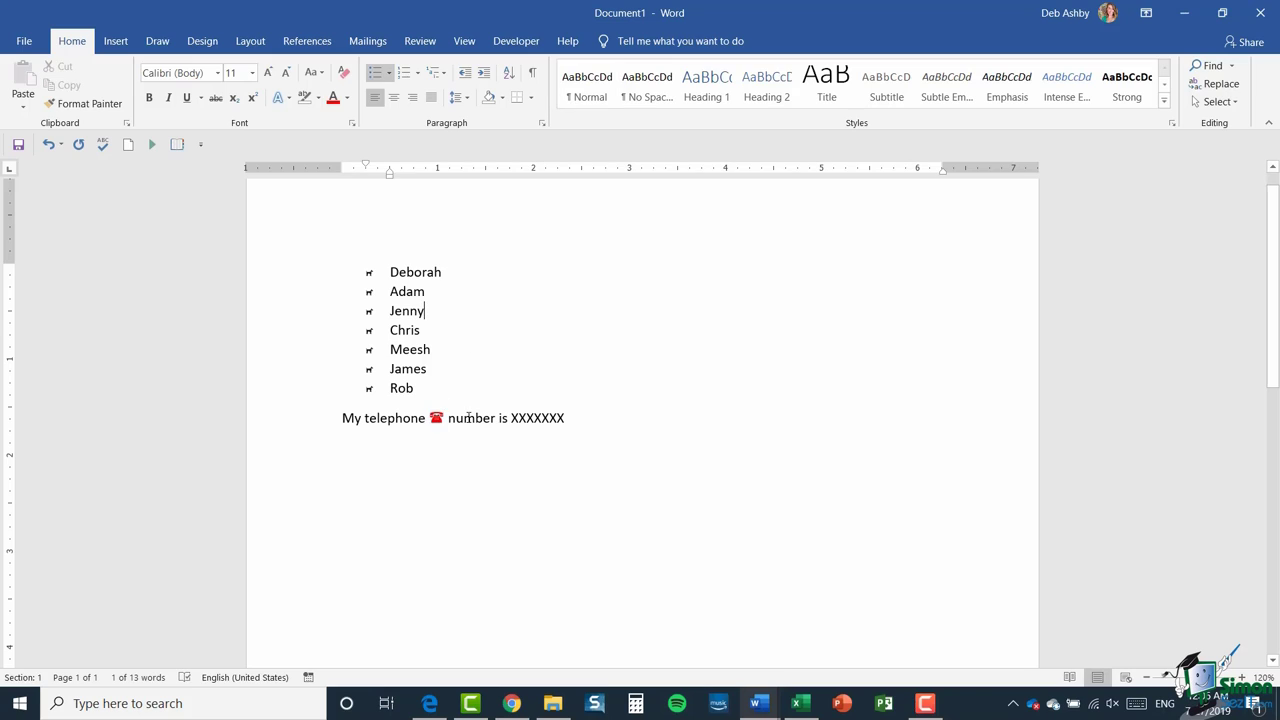
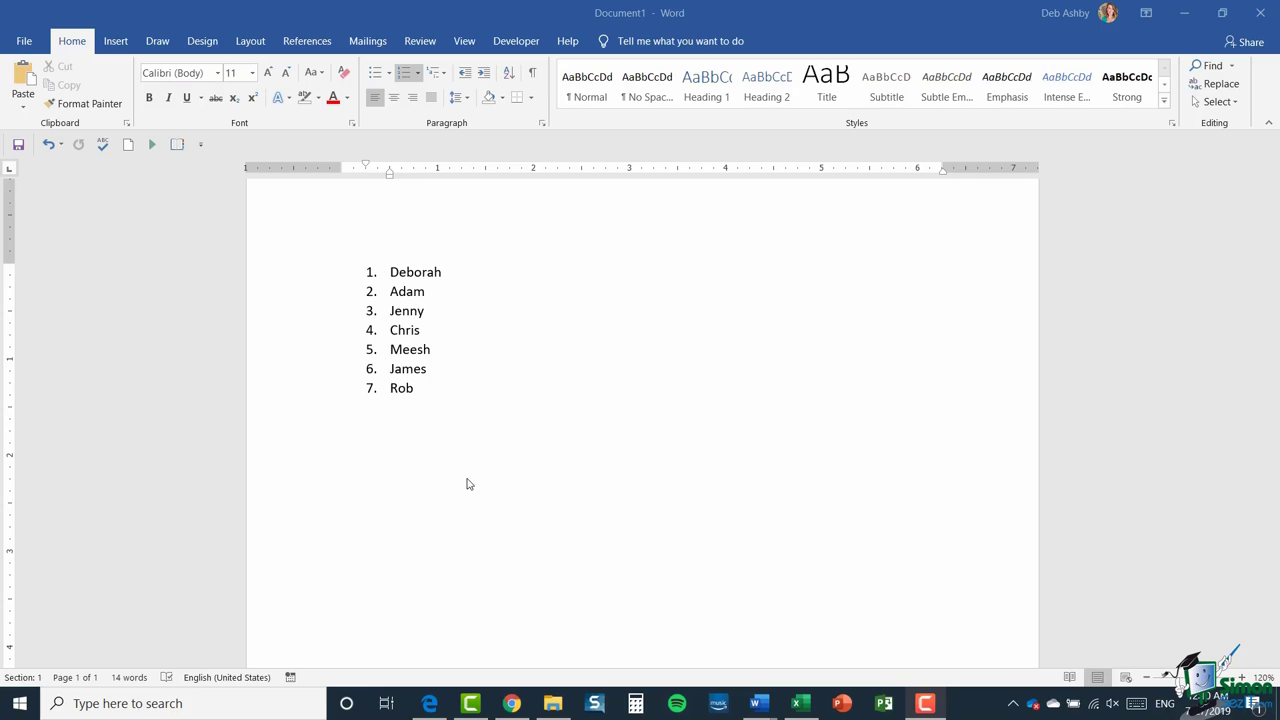
Step: Insert a new list item after Deborah and indent it to sub-level a
left_click(451, 274)
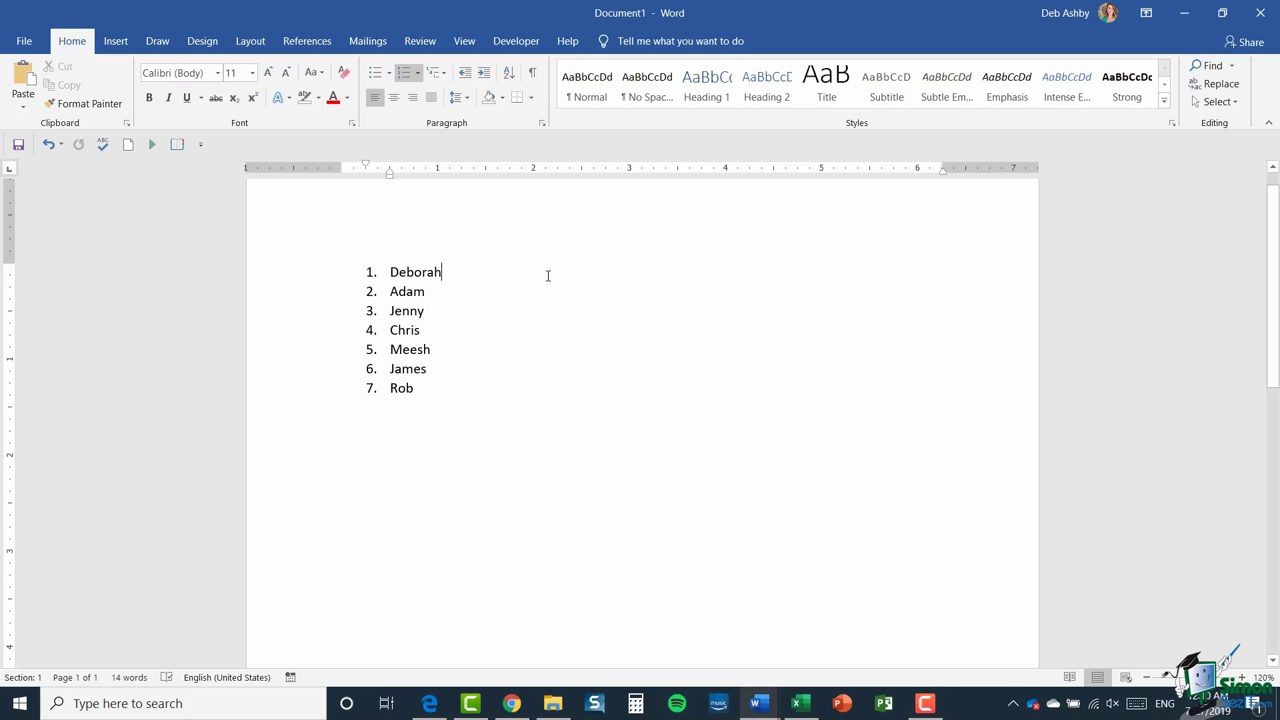
key("Return")
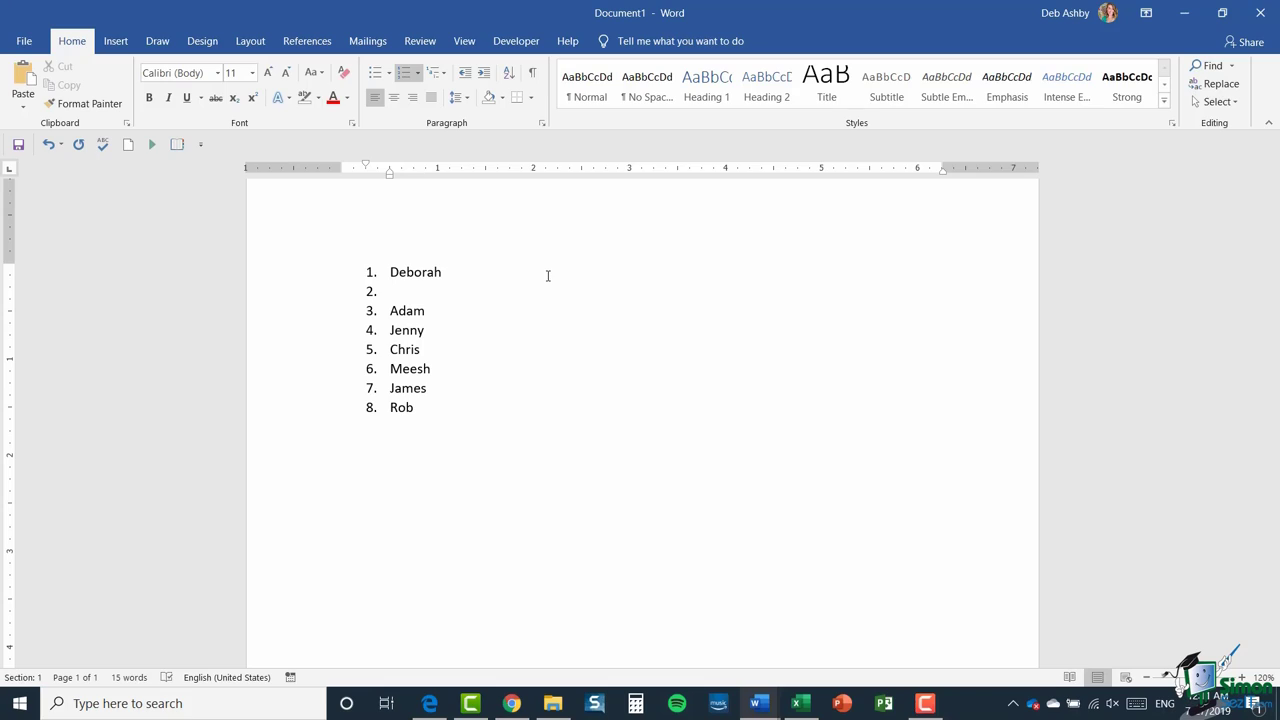
key("Tab")
Step: Type sub-items 'Voted the top employee in 2017' and 'Voted the top employee in 2018' under Deborah
key("shift+Tab")
key("Tab")
type("Voted the ")
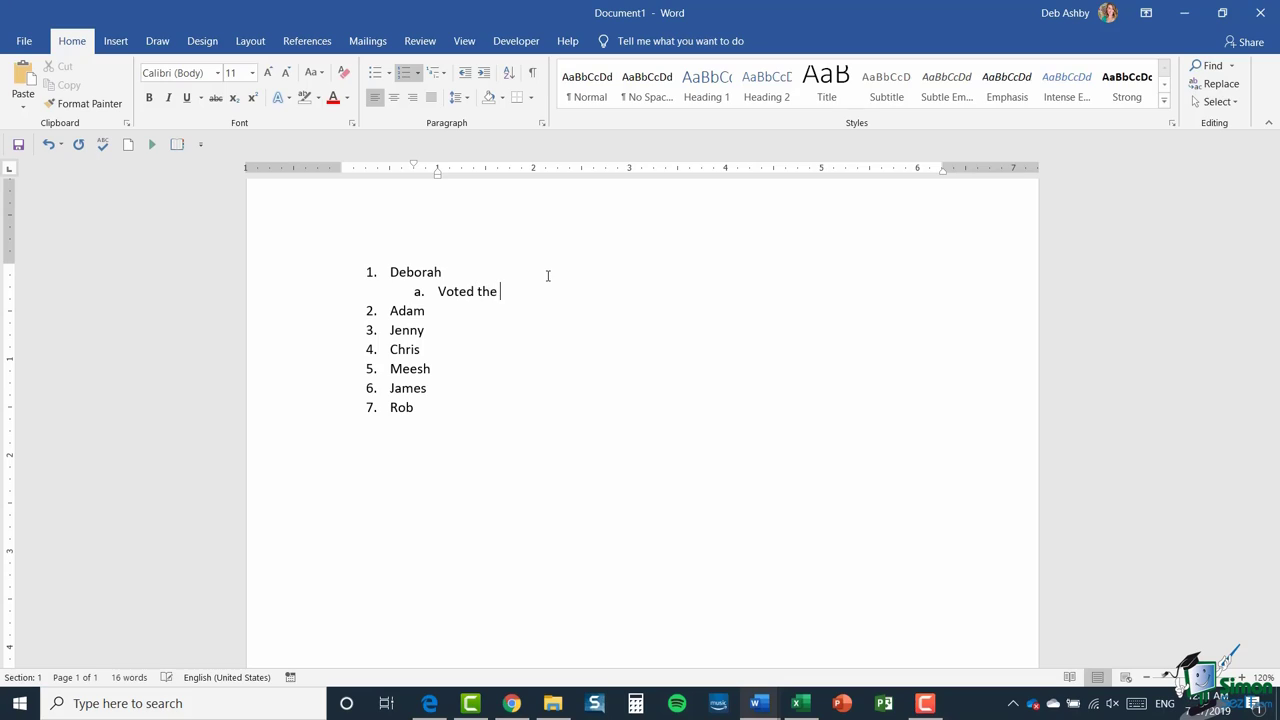
type("top employee in 2017")
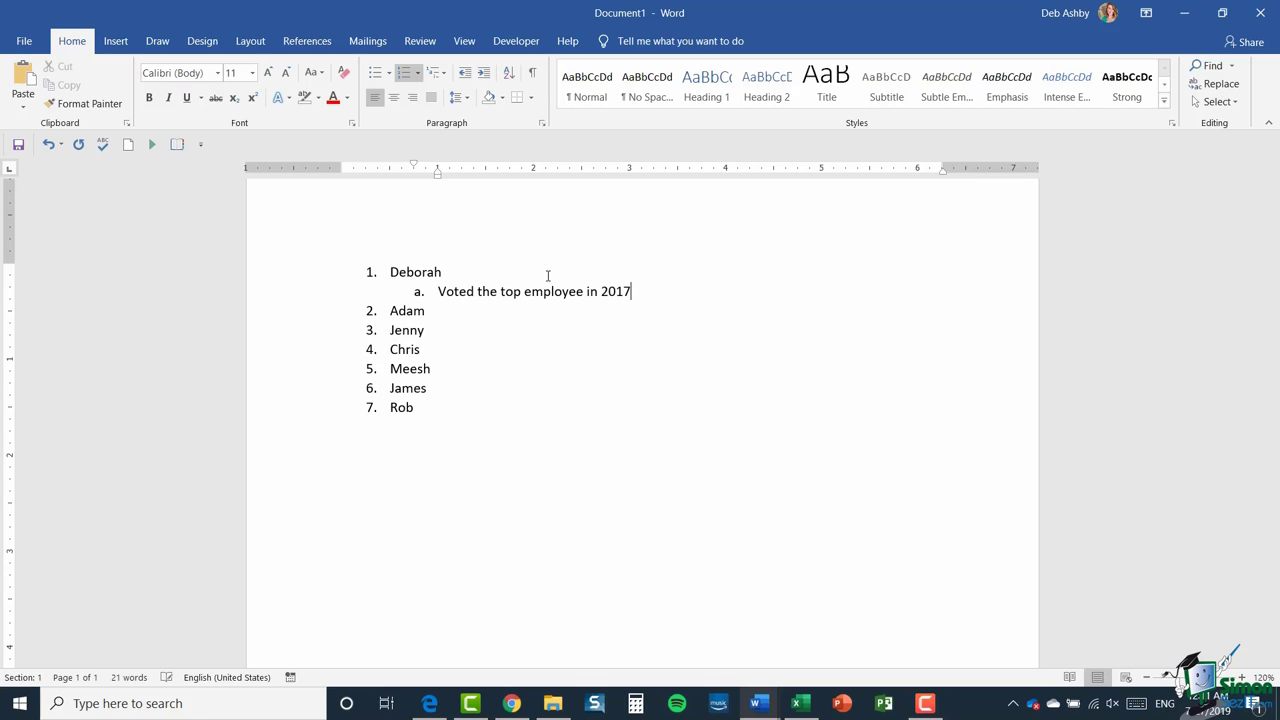
key("Return")
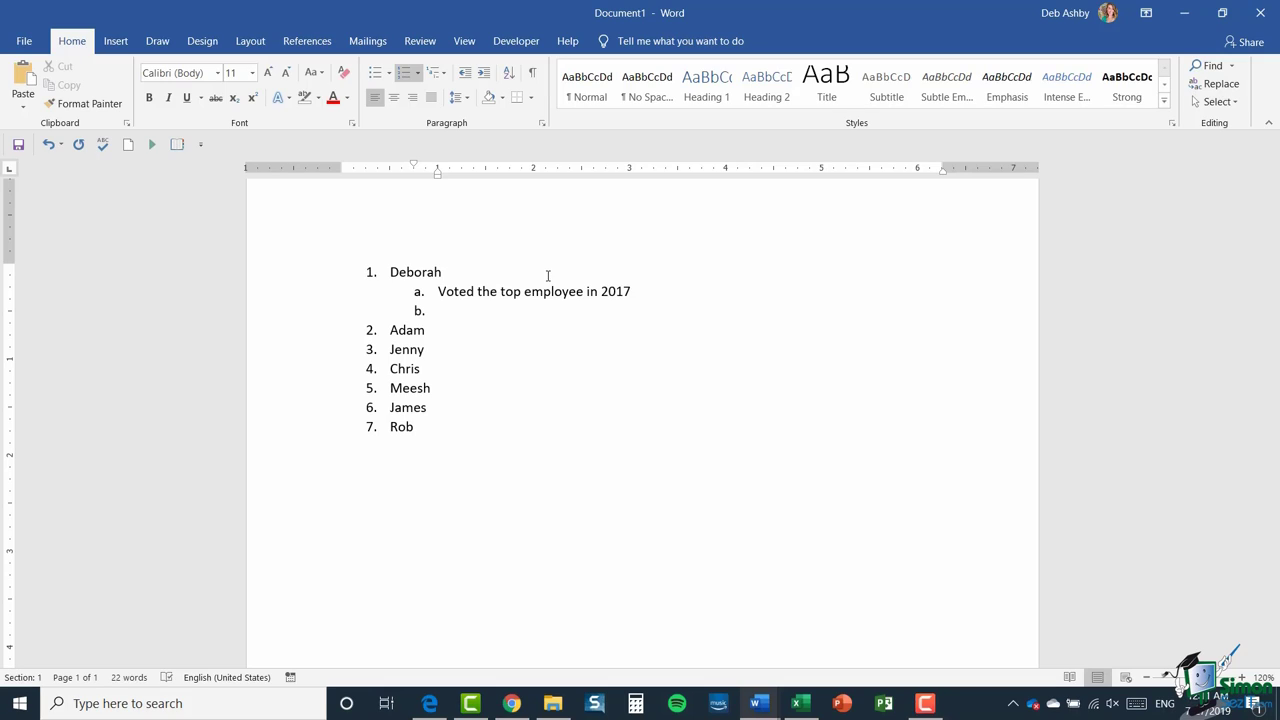
type("Voted the top employee in 2018")
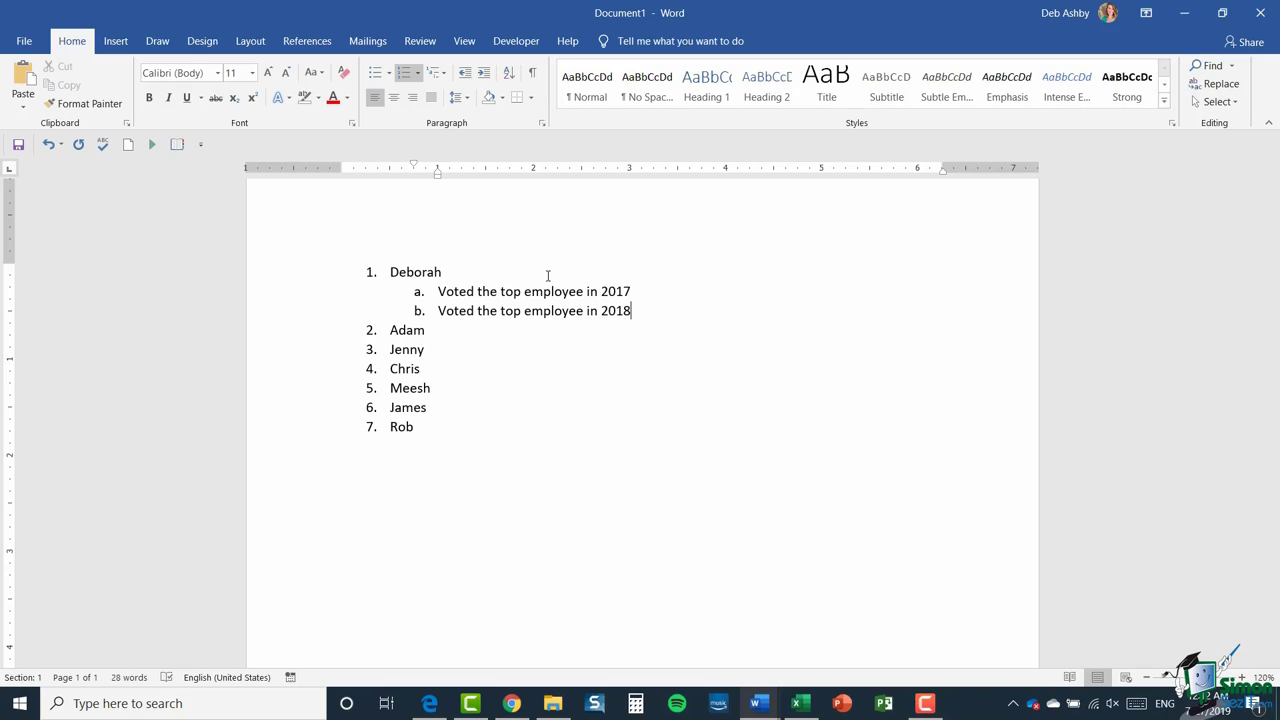
Step: Remove the extra empty item after the 2018 line so Adam becomes item 2
key("Return")
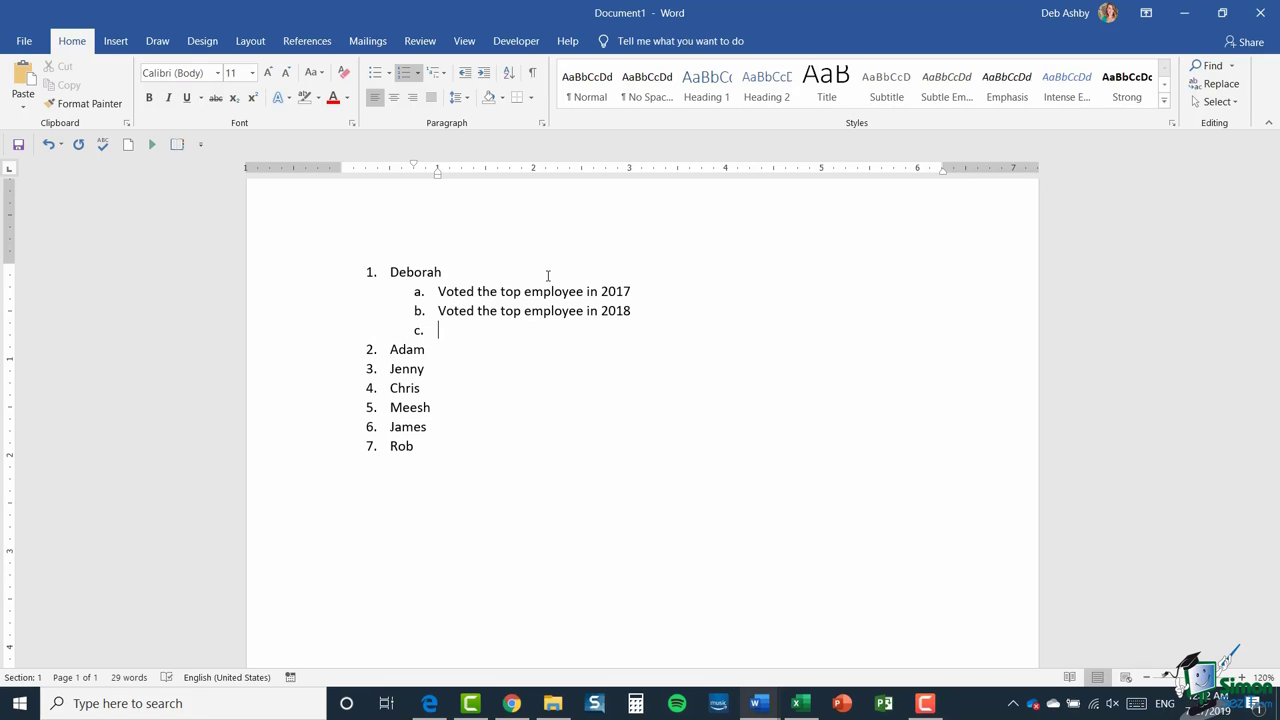
key("shift+Tab")
key("BackSpace")
key("BackSpace")
key("alt+w")
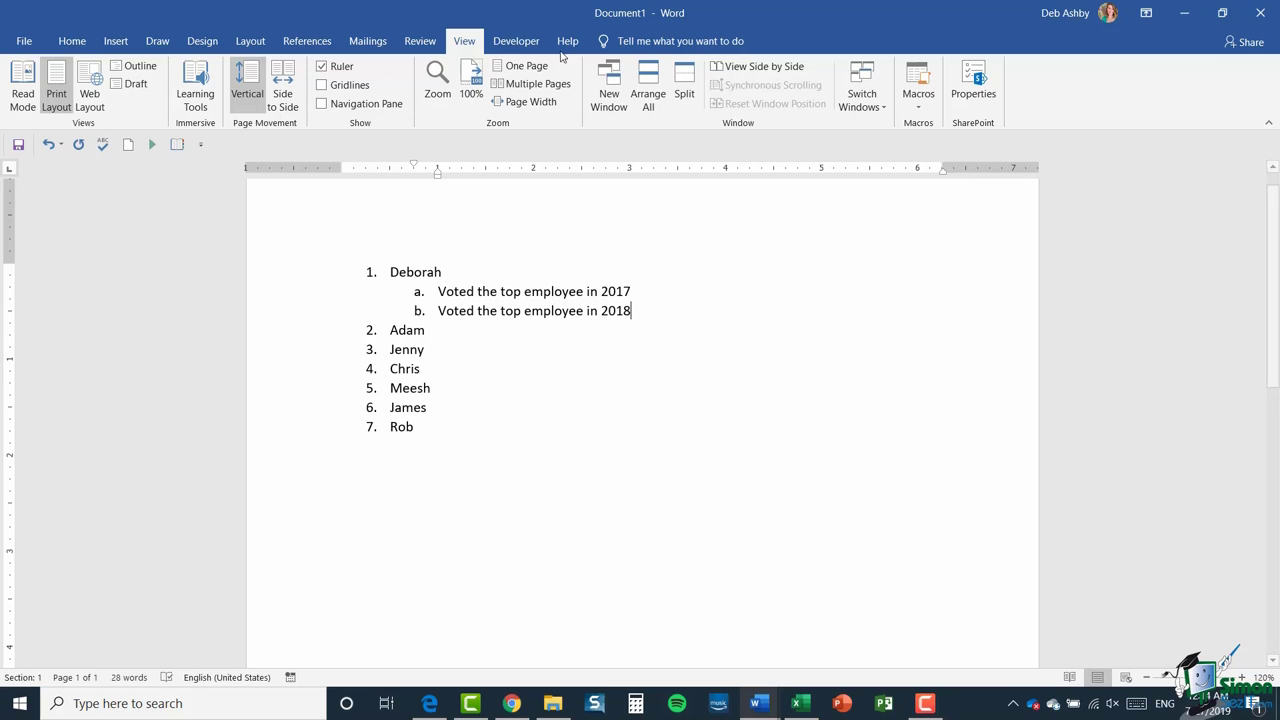
Step: Switch to Smith Flyer.docx and select the text from Who We Are through We're Growing
left_click(869, 103)
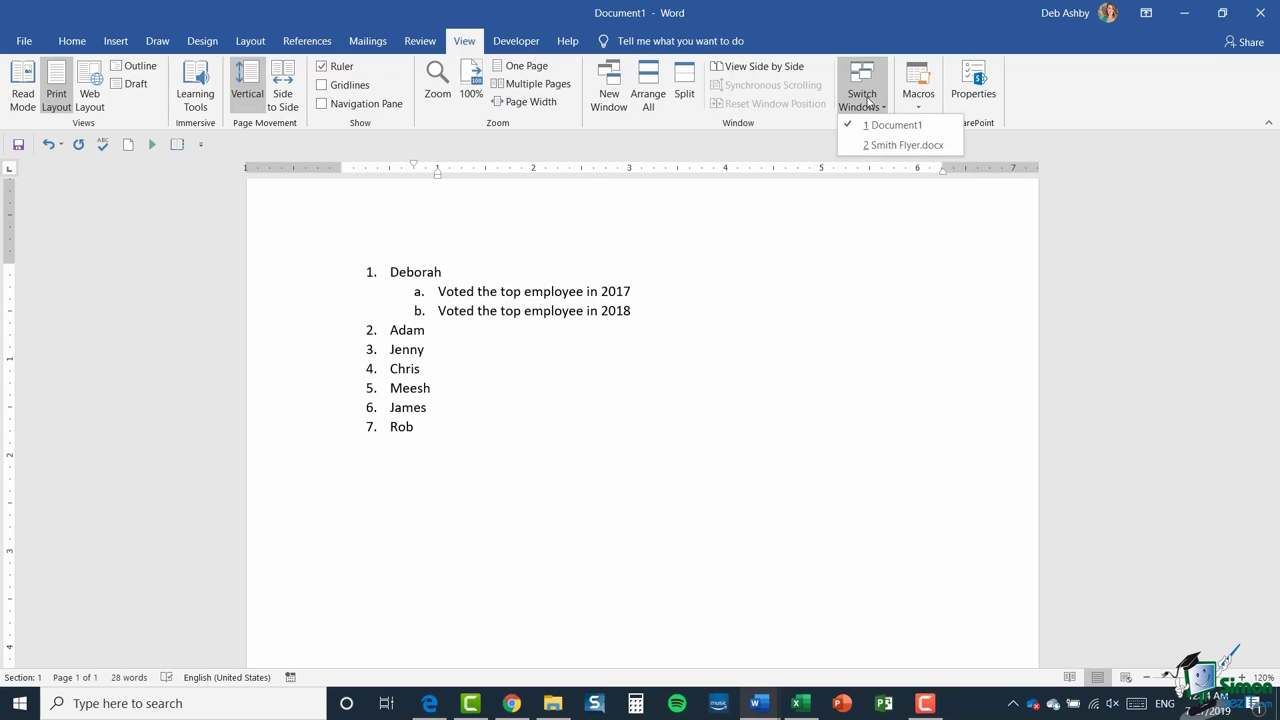
left_click(881, 145)
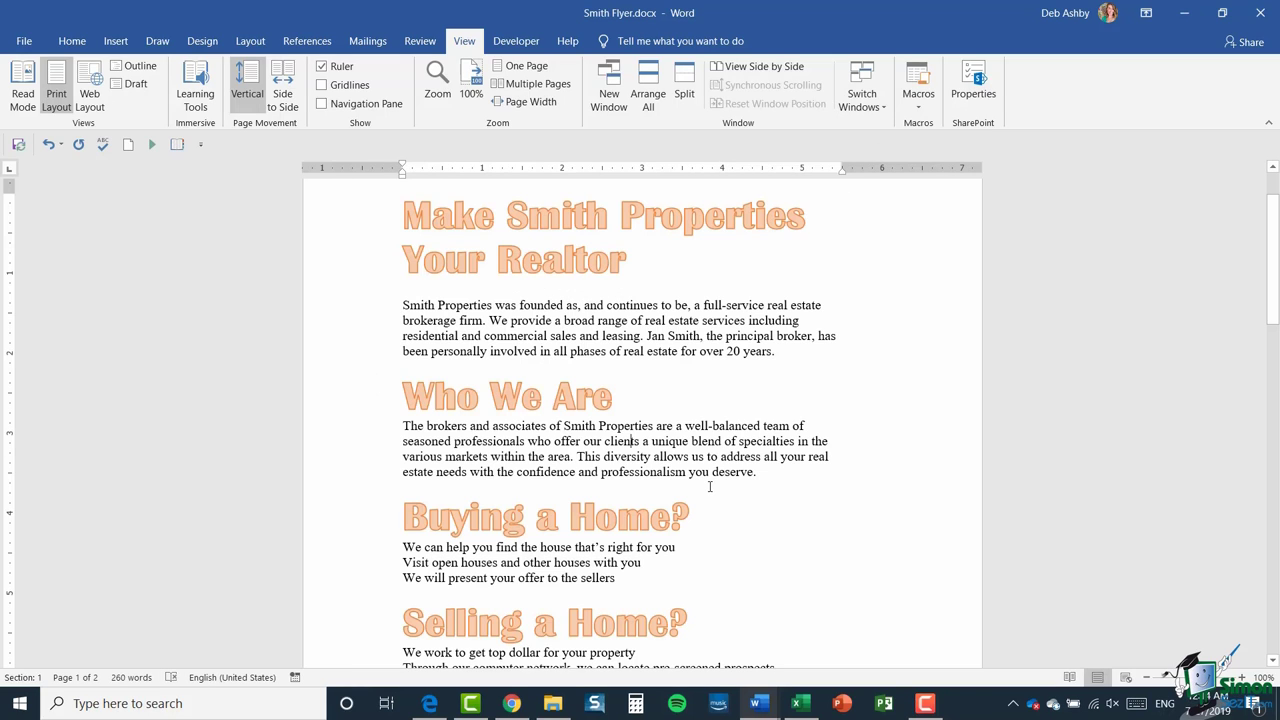
scroll(710, 486, "down", 2)
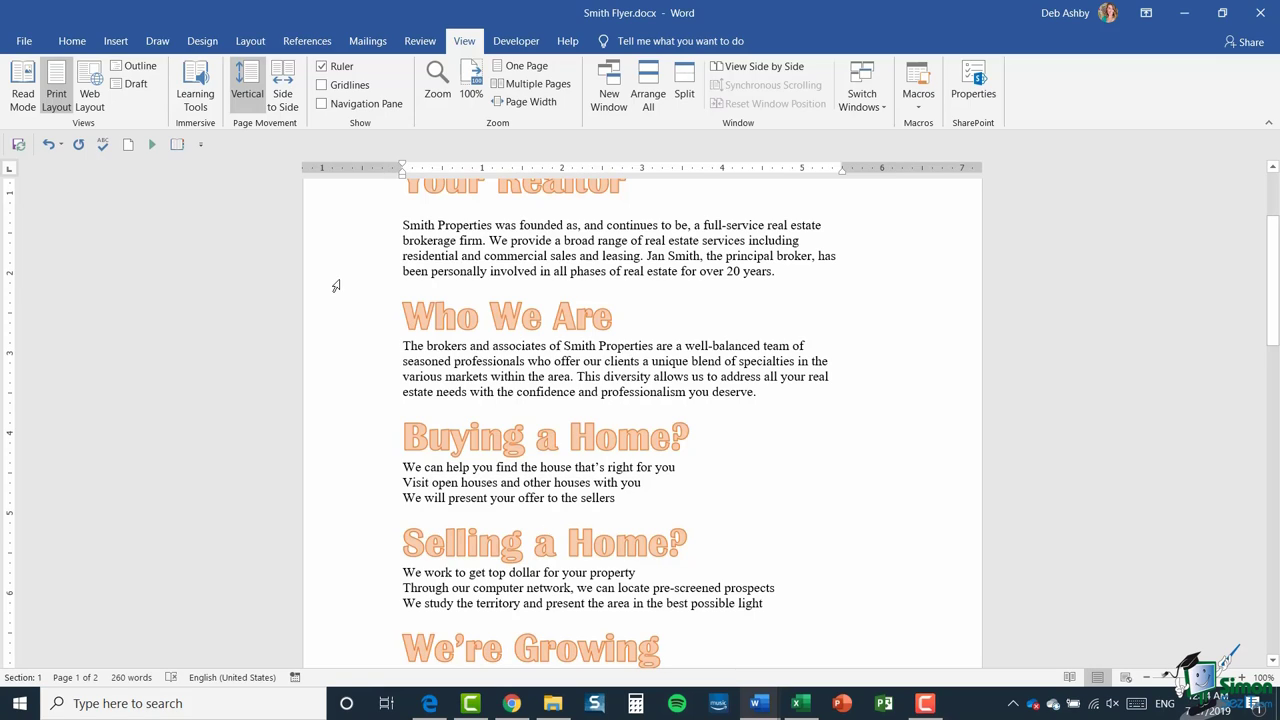
left_click_drag(386, 325, 668, 480)
scroll(834, 380, "up", 4)
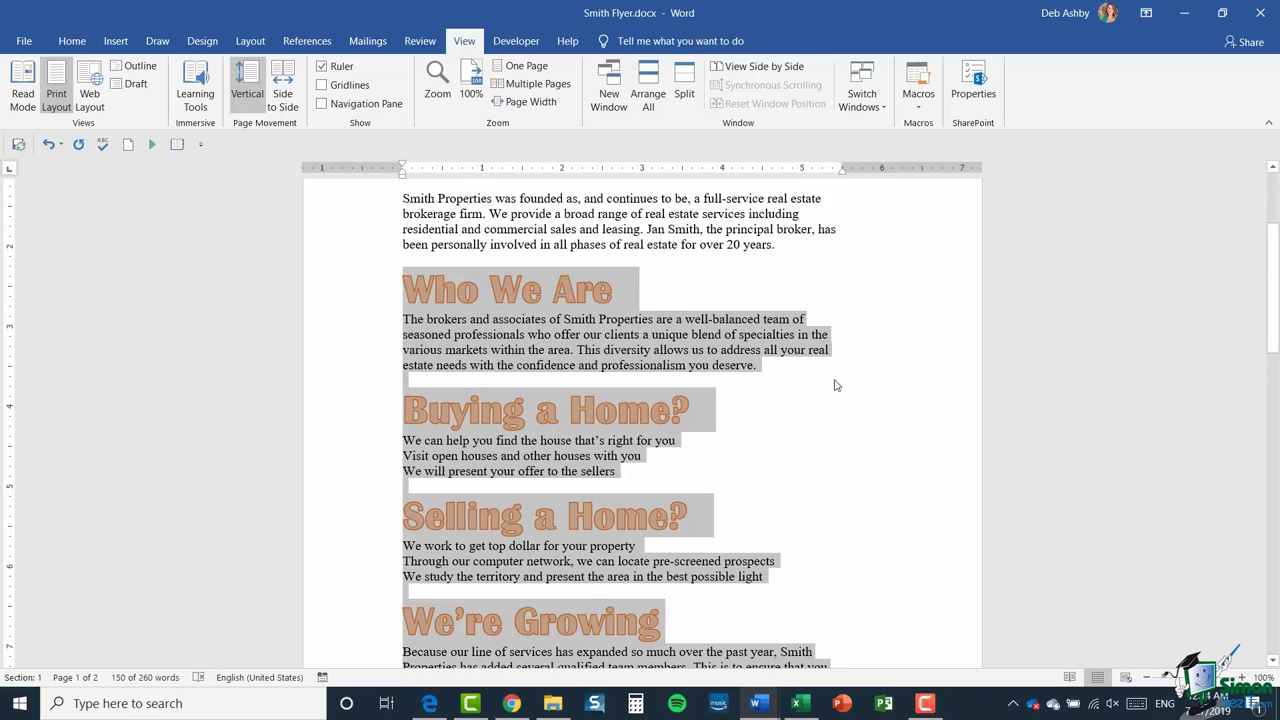
Step: Apply the 1) a) i) style from the Multilevel List library to the selected flyer text
left_click(72, 42)
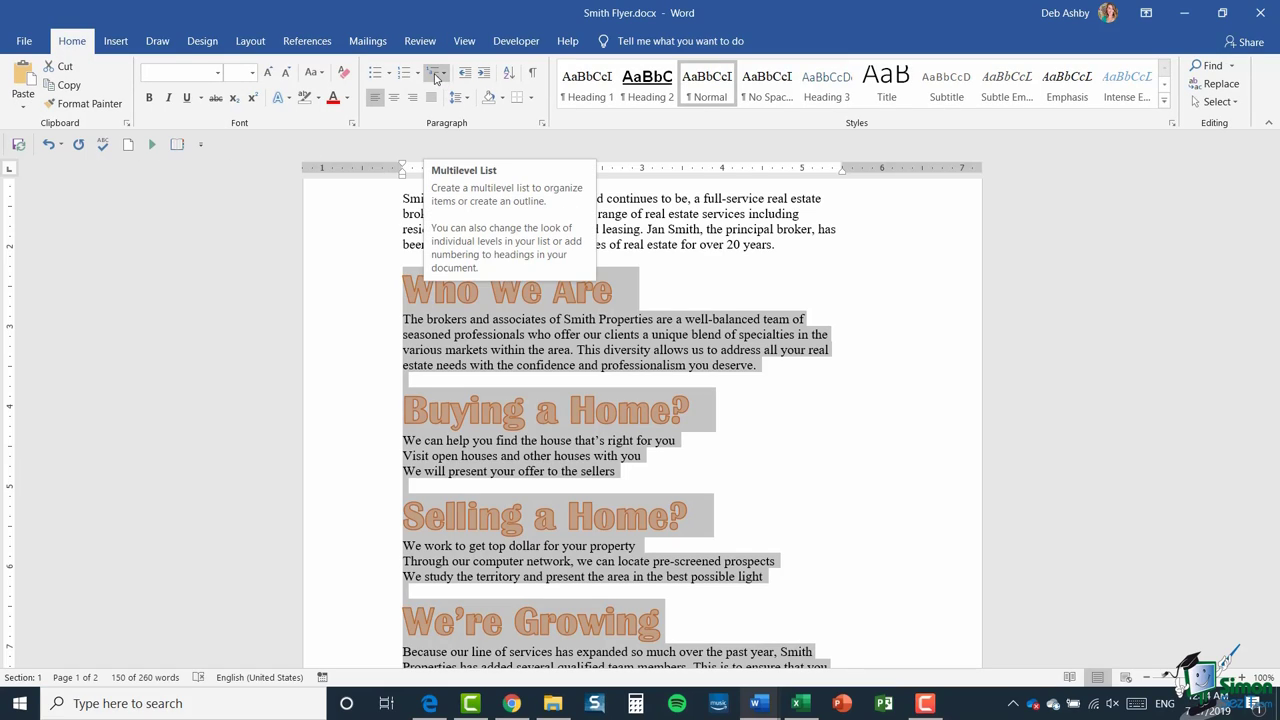
left_click(446, 74)
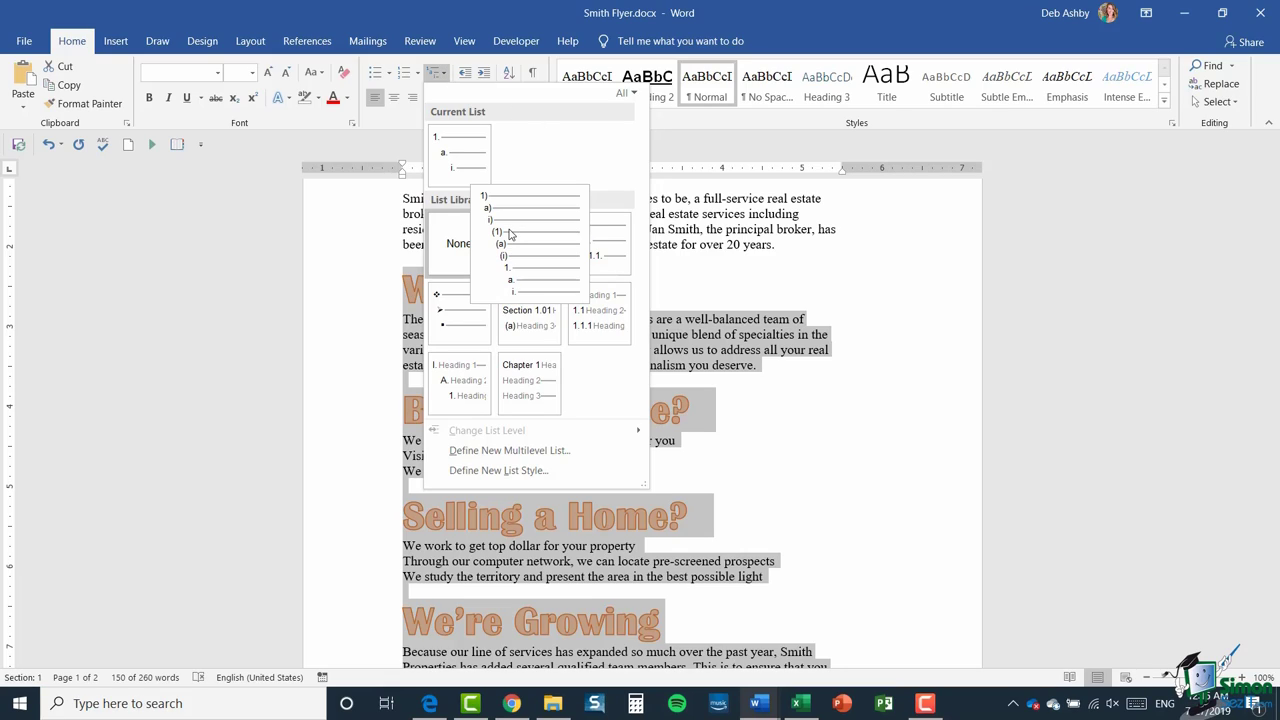
mouse_move(512, 238)
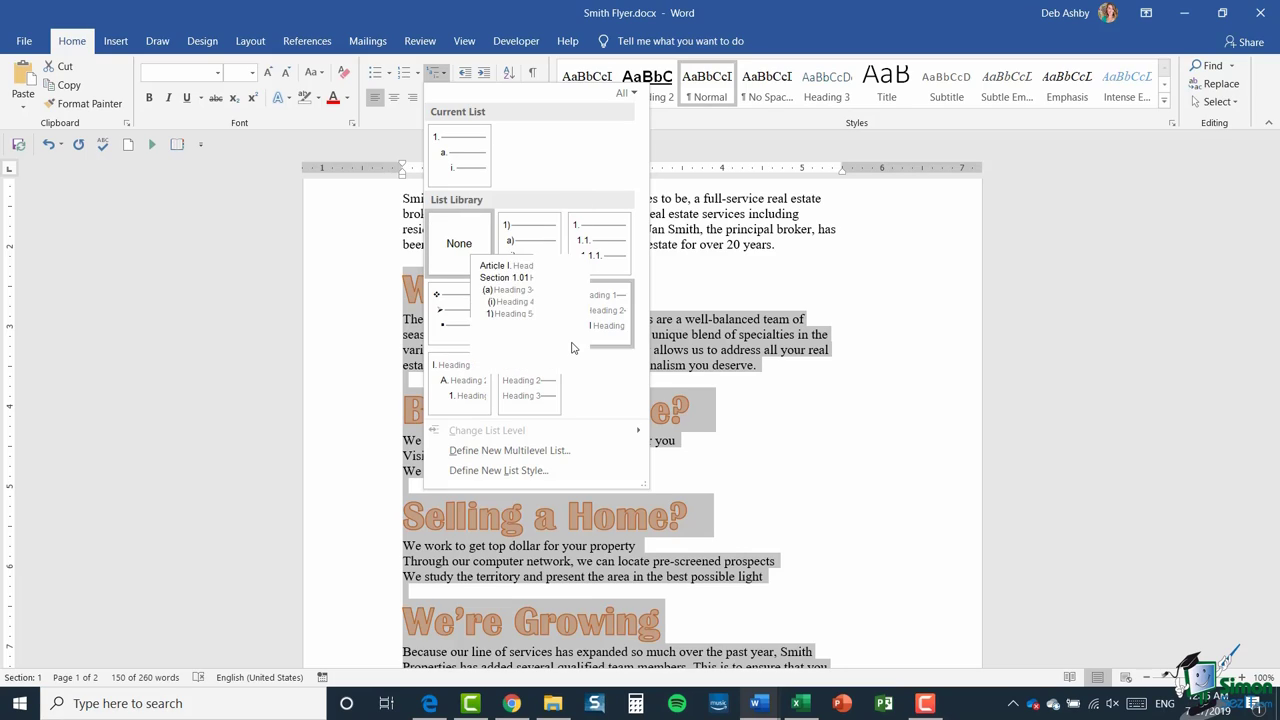
left_click(519, 243)
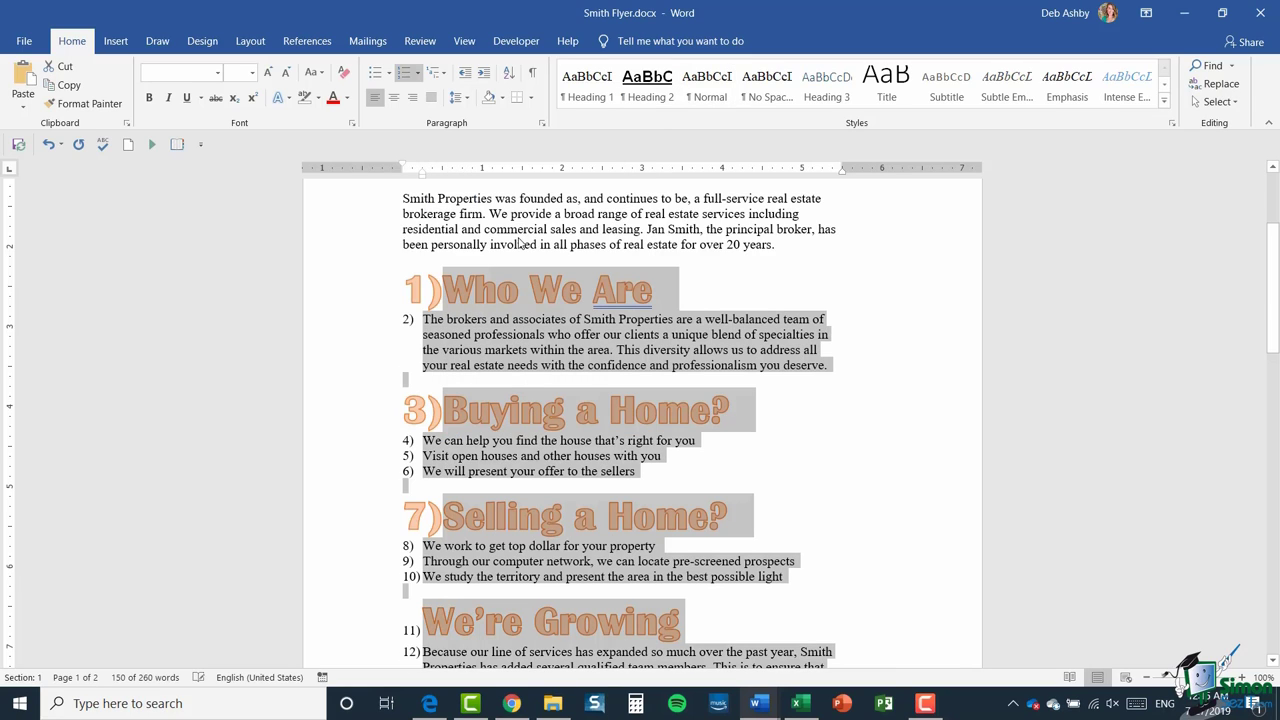
left_click(884, 426)
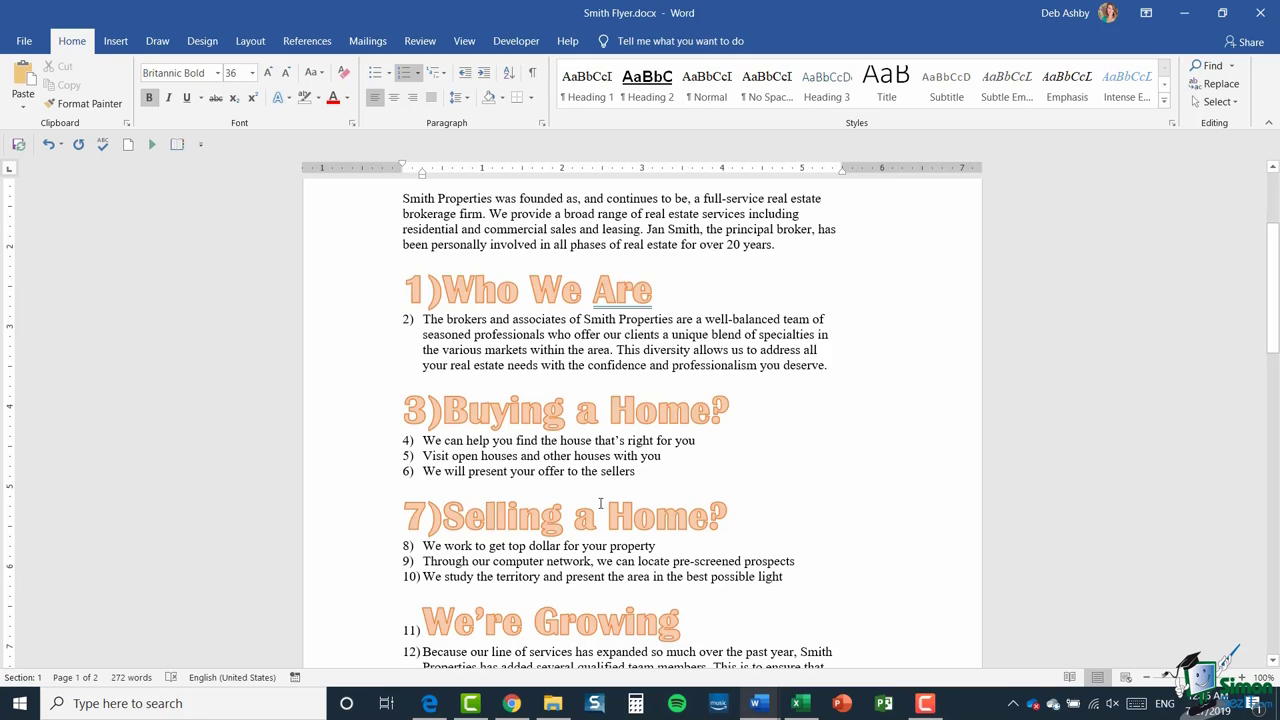
Step: Demote the Who We Are paragraph and the three Buying a Home? lines to lettered sub-items
left_click(423, 320)
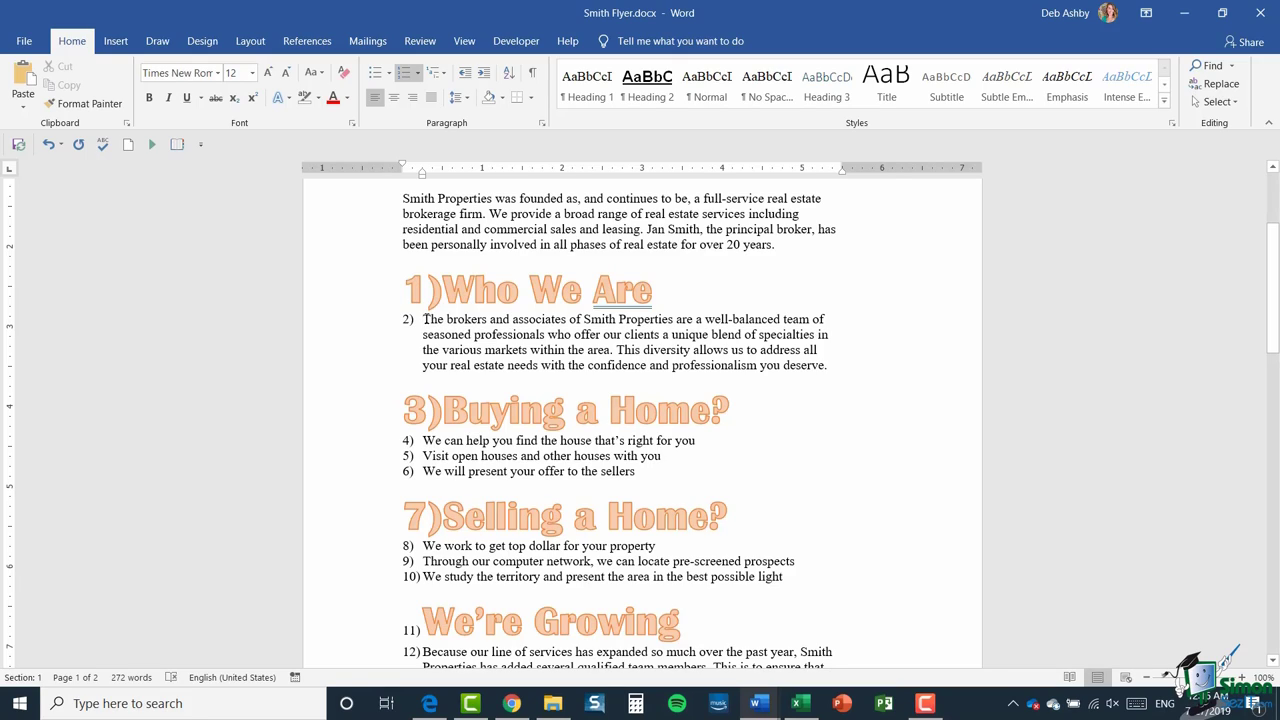
key("Tab")
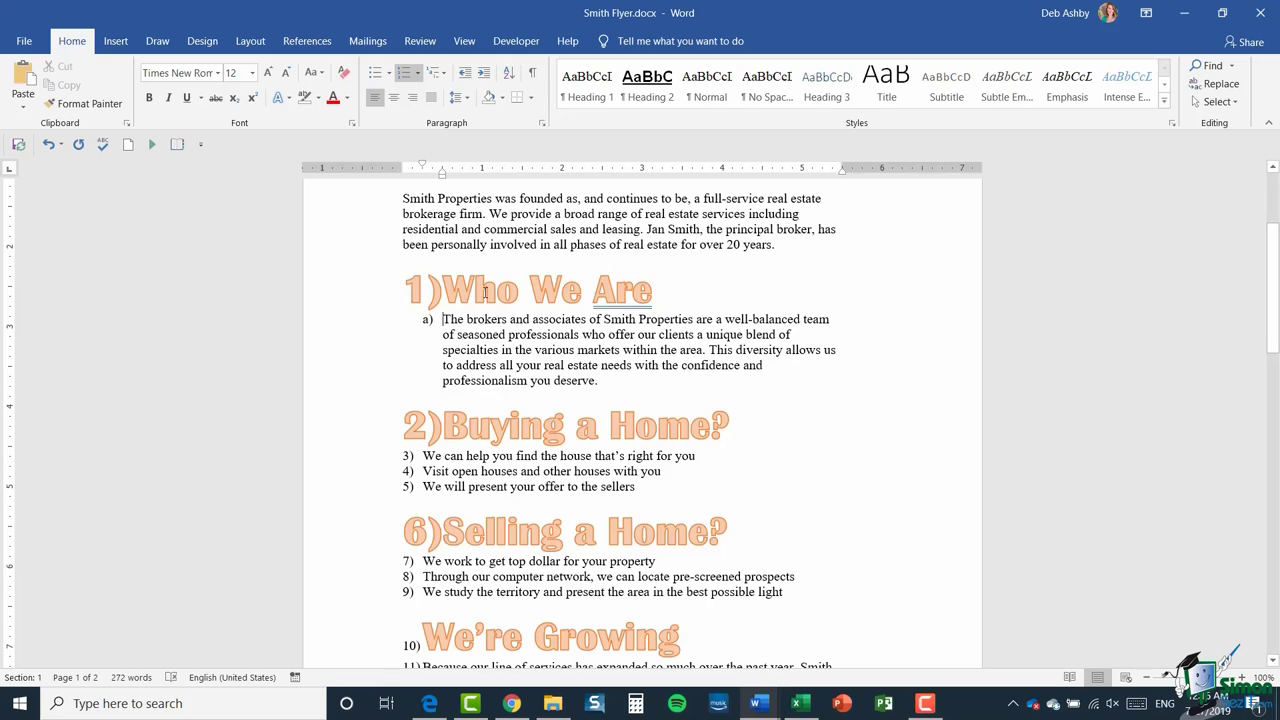
scroll(476, 430, "down", 1)
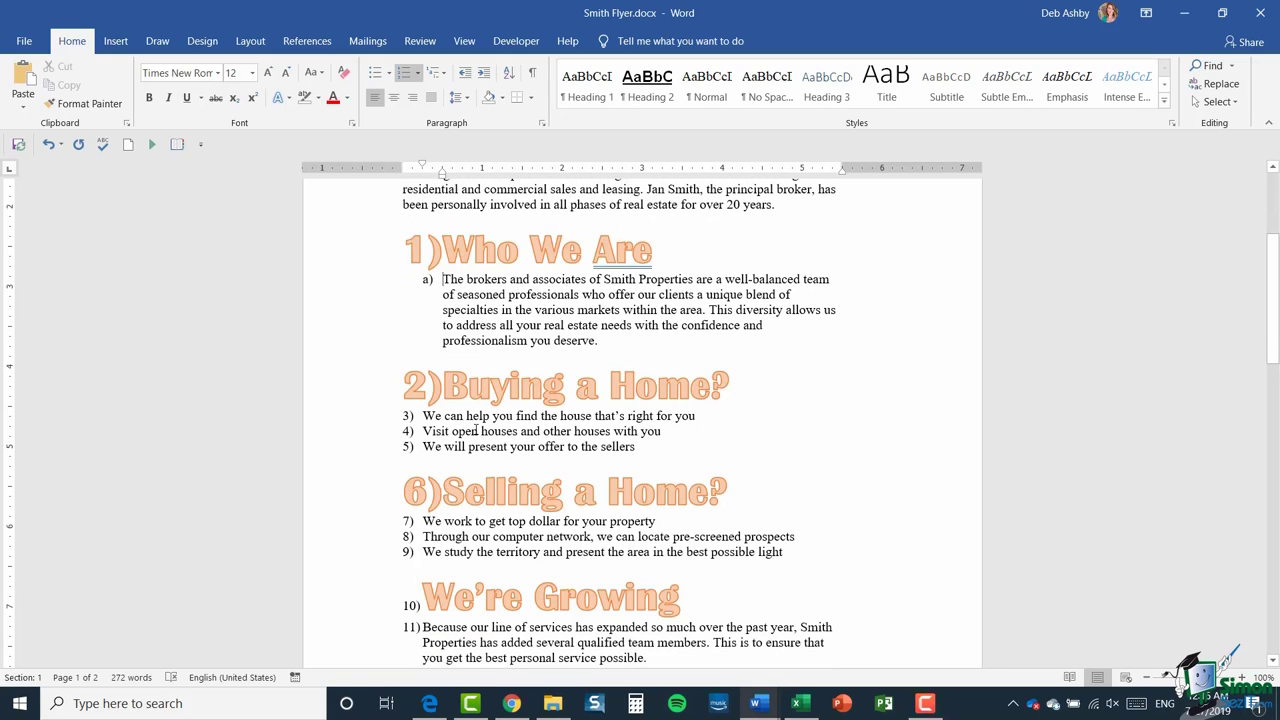
left_click(423, 416)
key("Tab")
left_click(423, 431)
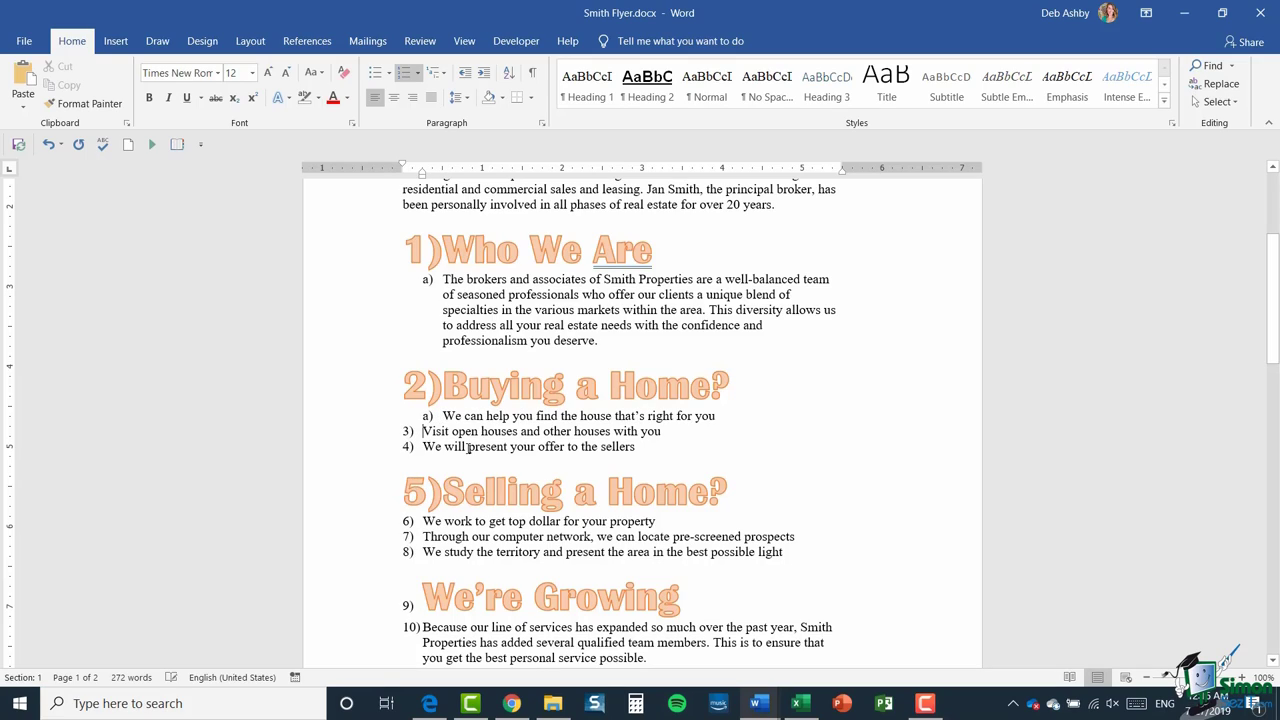
key("Tab")
left_click(421, 447)
key("Tab")
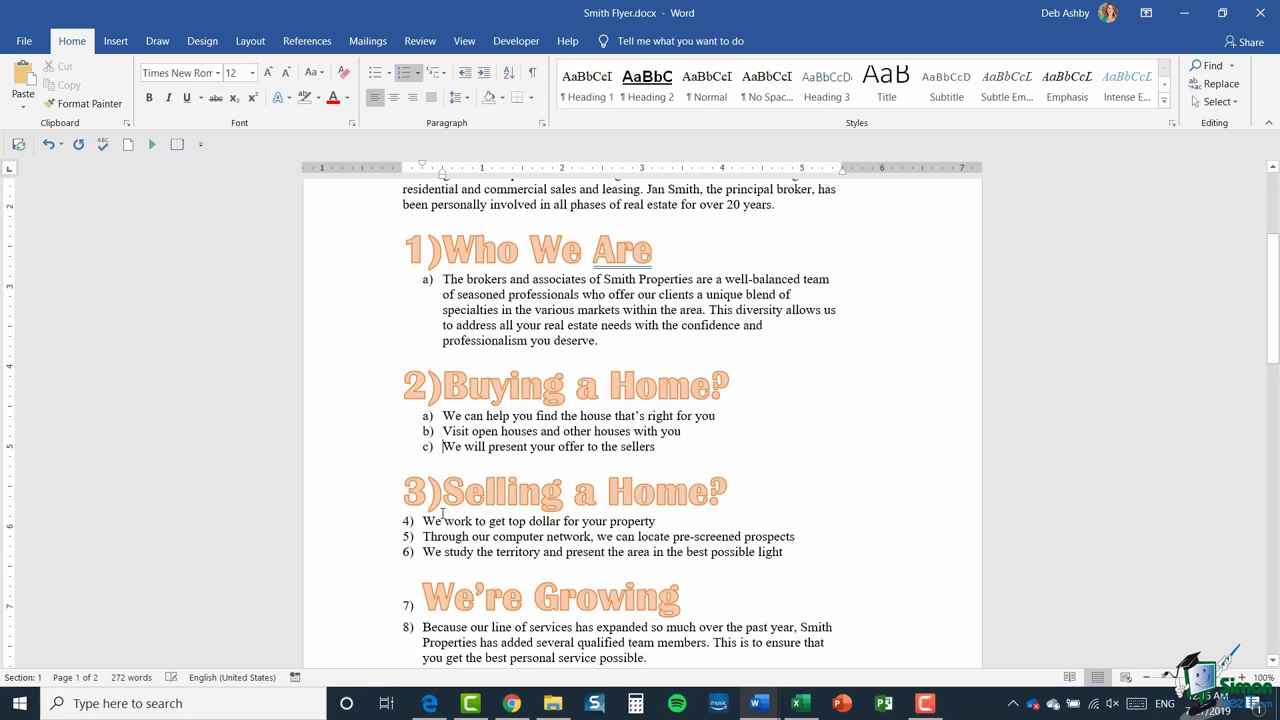
Step: Demote the top-dollar, computer network and territory lines and the We're Growing paragraph to a), b), c)
left_click(425, 521)
key("Tab")
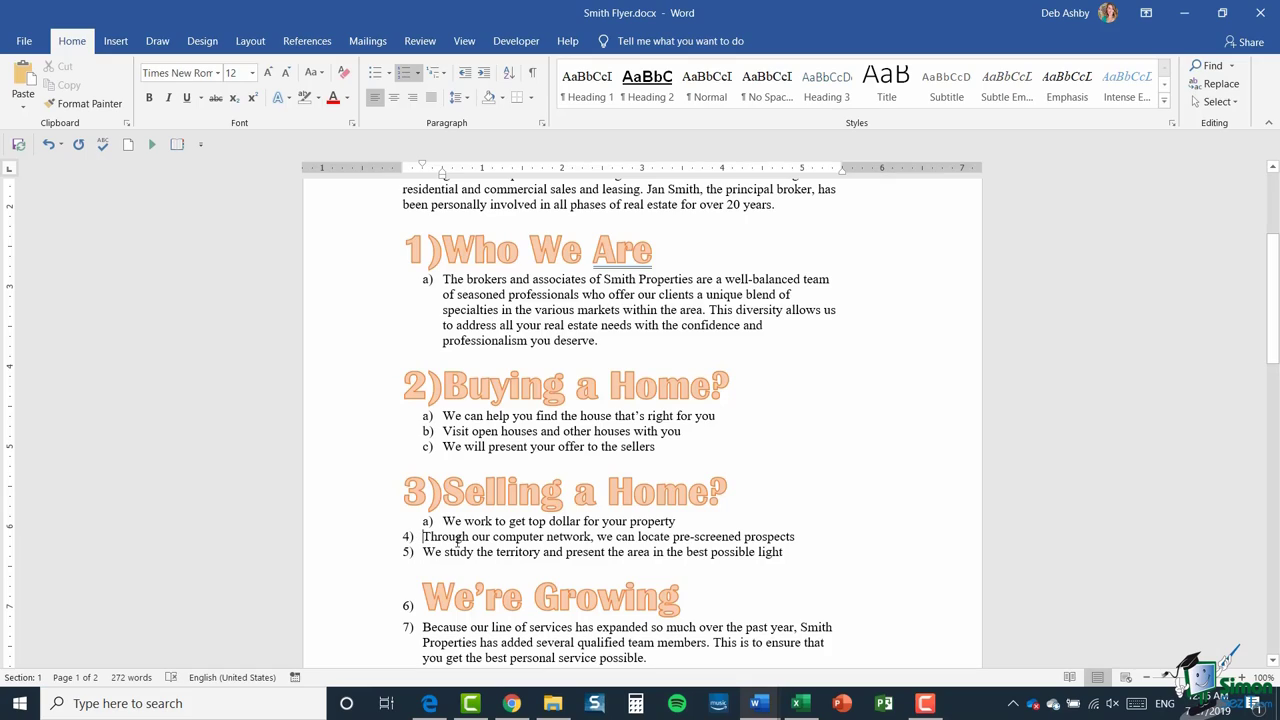
key("Tab")
left_click(421, 552)
key("Tab")
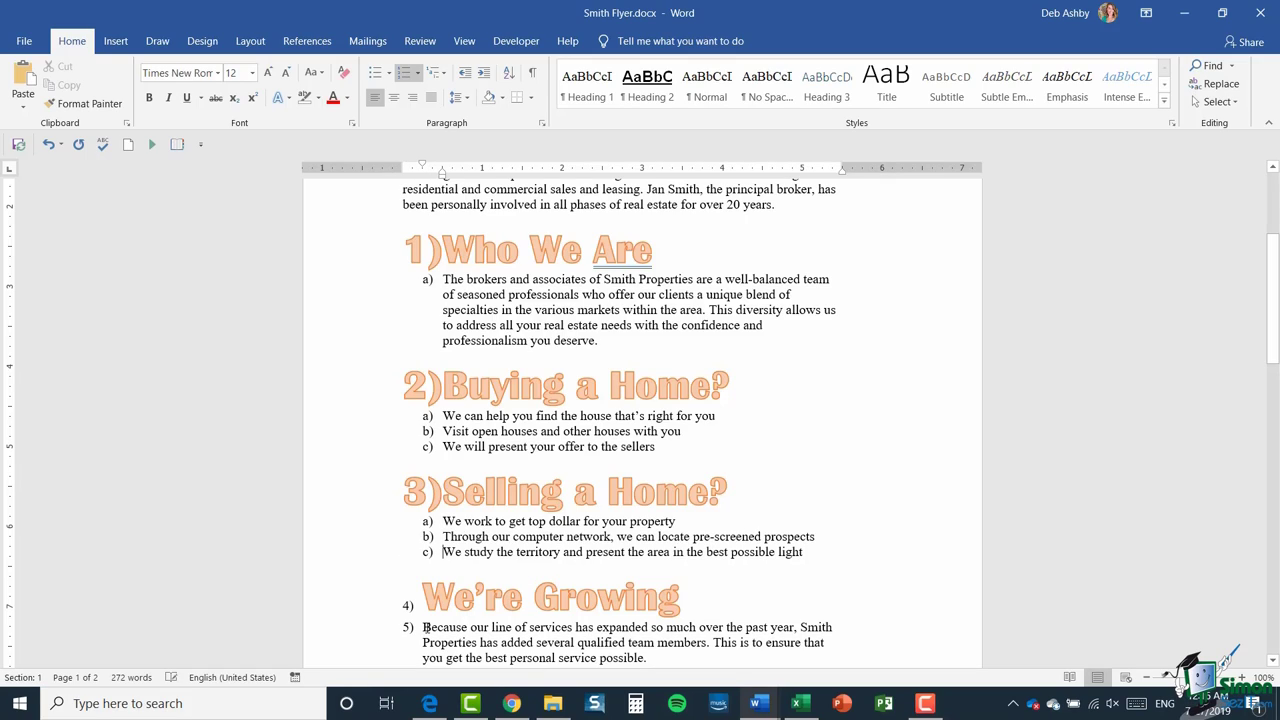
left_click(426, 628)
key("Tab")
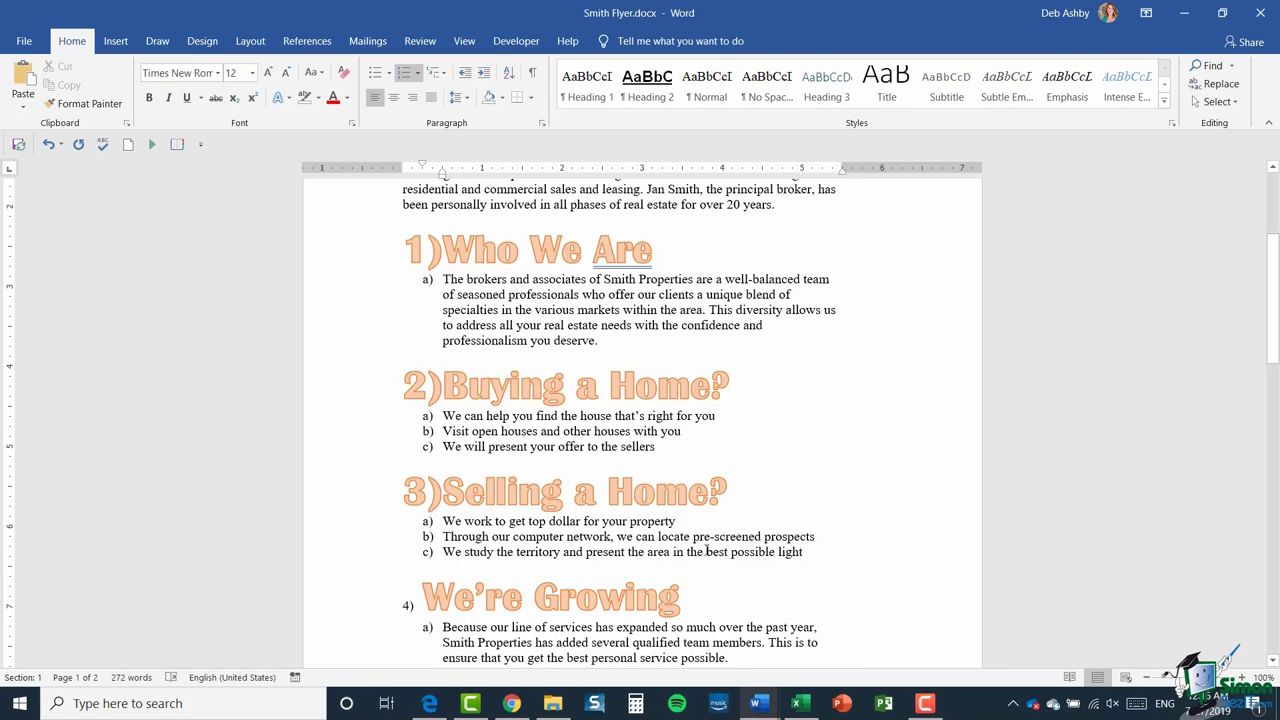
Step: Nest Visit open houses and We will present one level deeper as i) and ii)
scroll(707, 551, "up", 2)
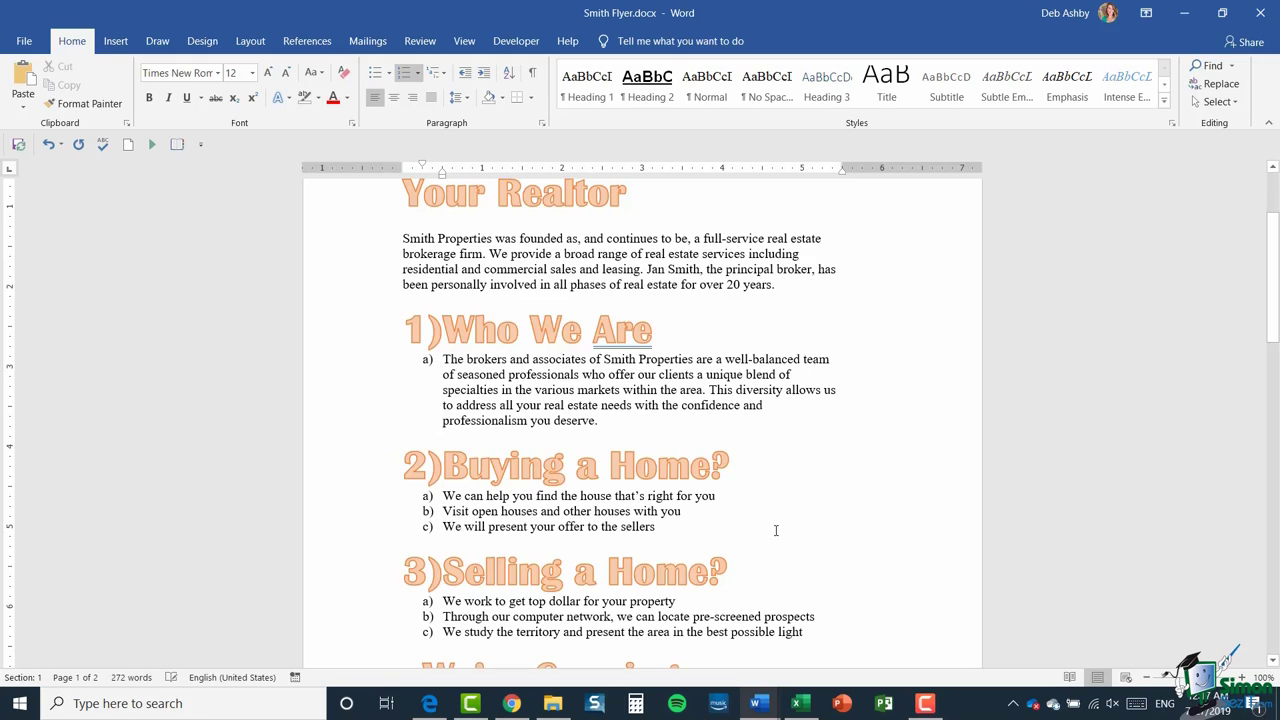
key("Tab")
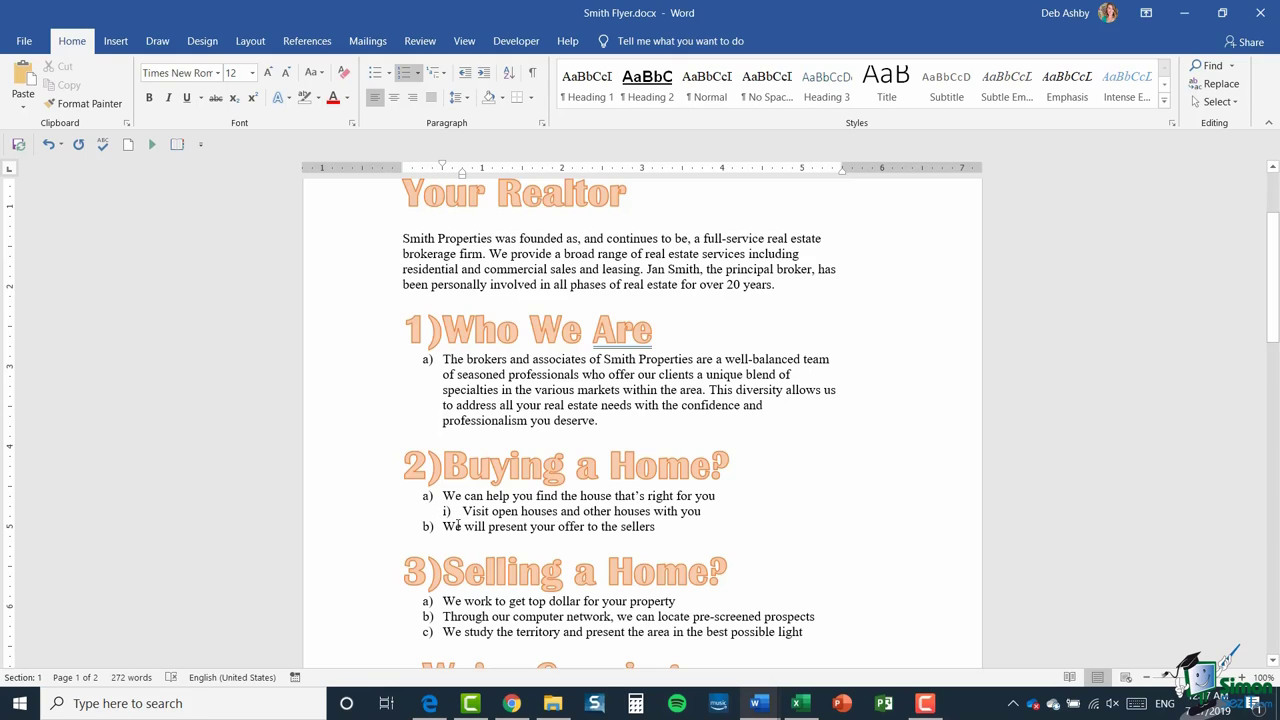
left_click(444, 528)
key("Tab")
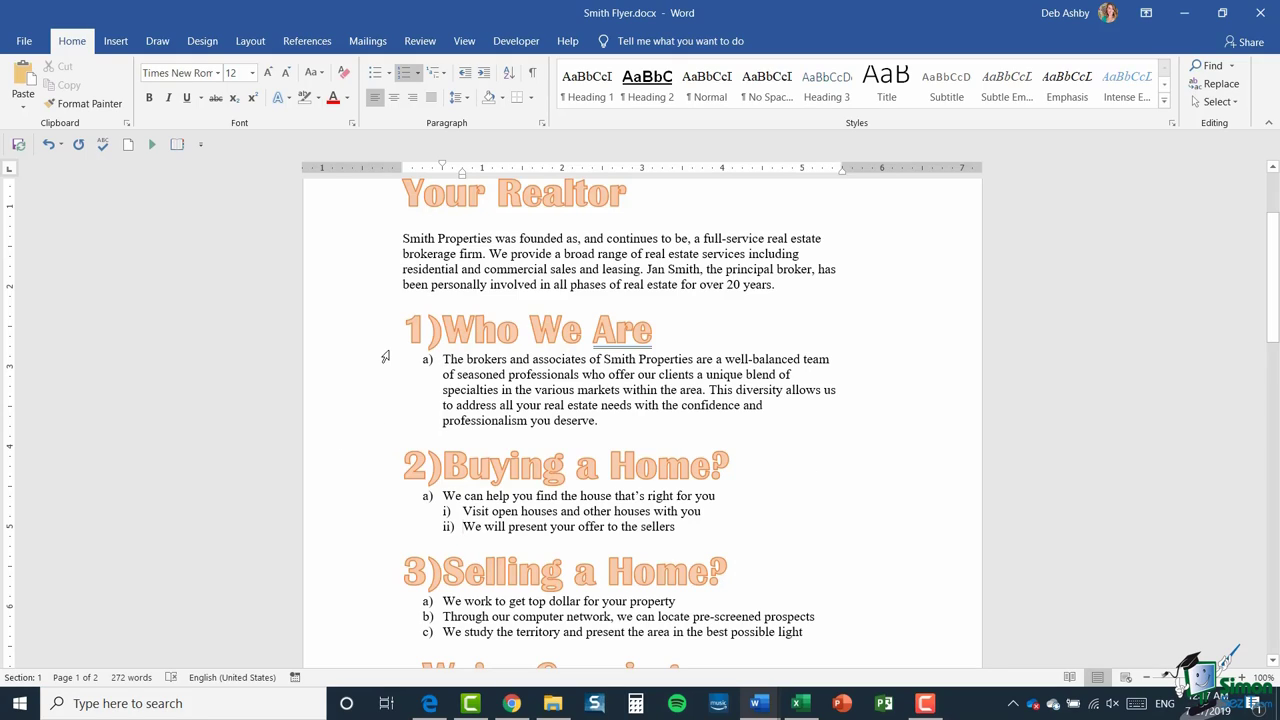
left_click_drag(383, 334, 407, 470)
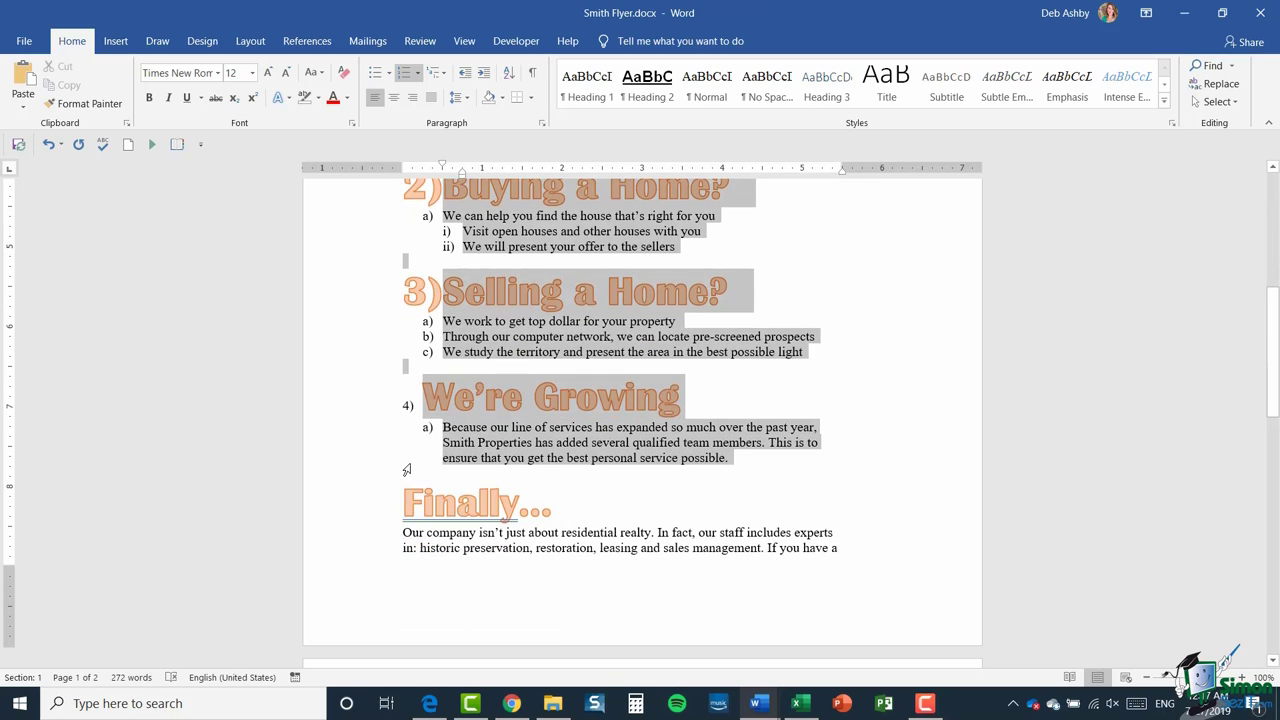
scroll(837, 337, "up", 4)
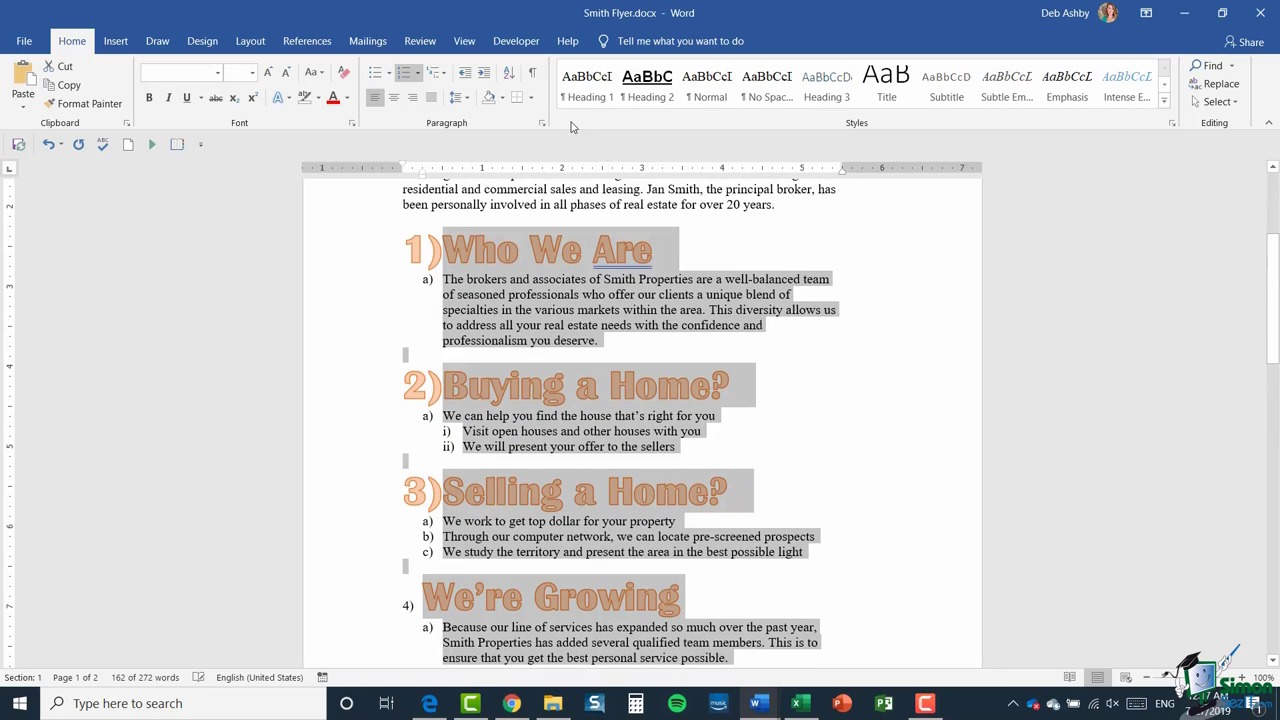
Step: Begin a new multilevel list definition, review levels 1–3, and bring up level 1's number font settings
left_click(444, 74)
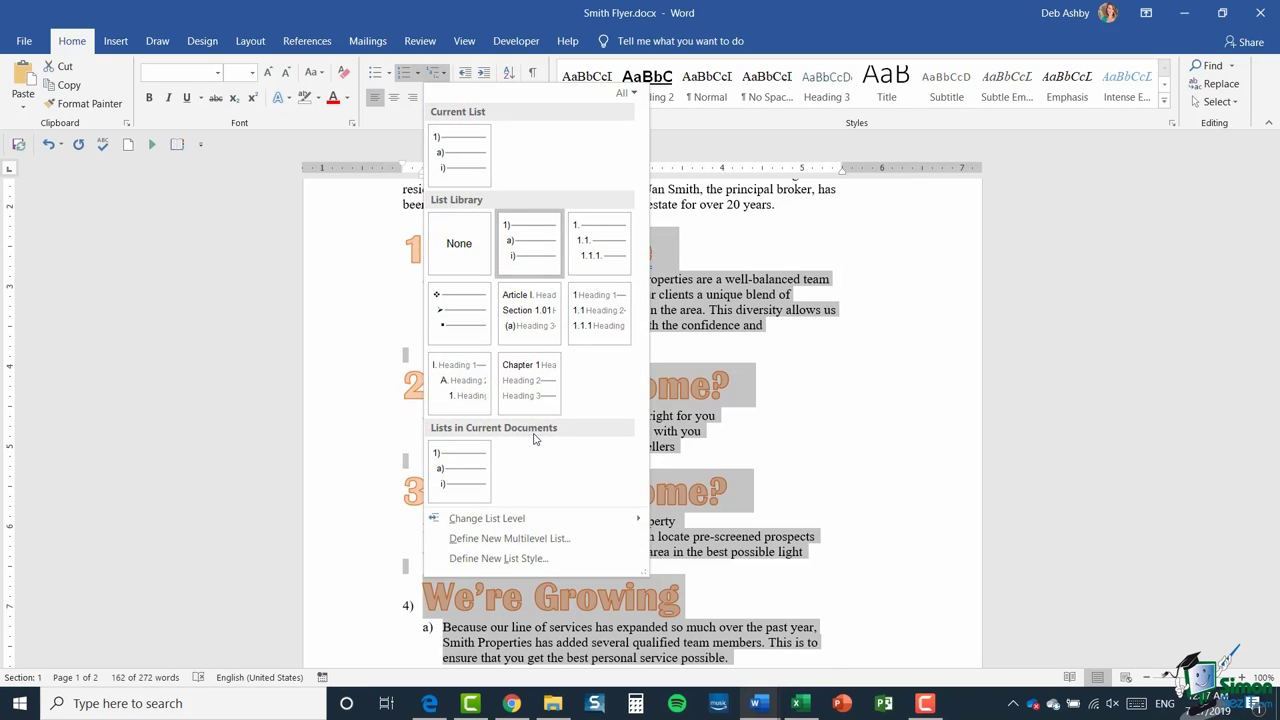
left_click(545, 539)
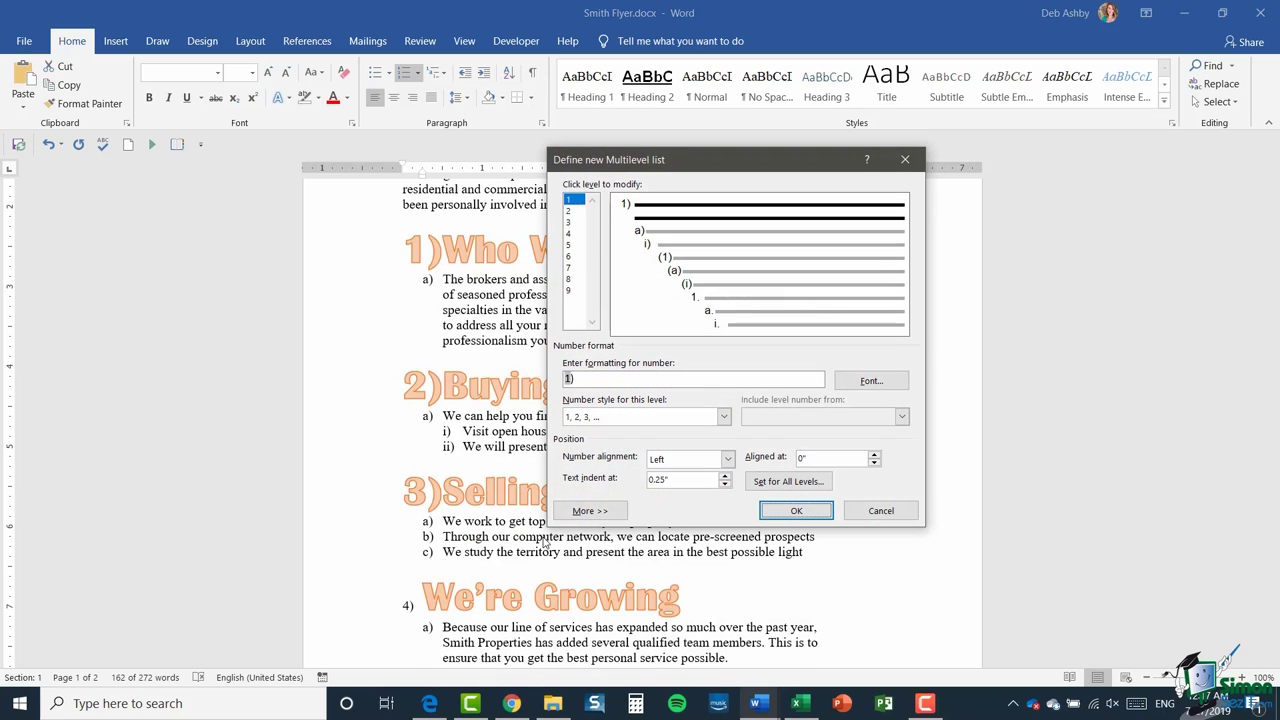
left_click_drag(698, 159, 838, 154)
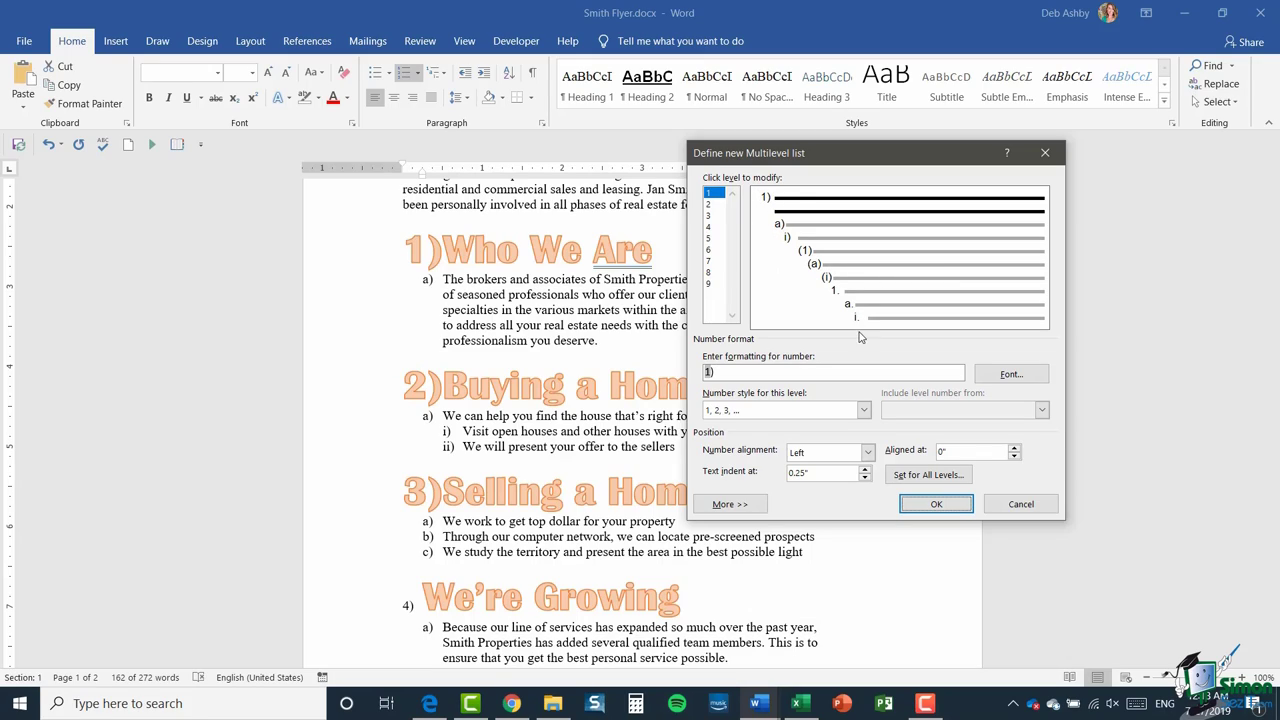
left_click(709, 204)
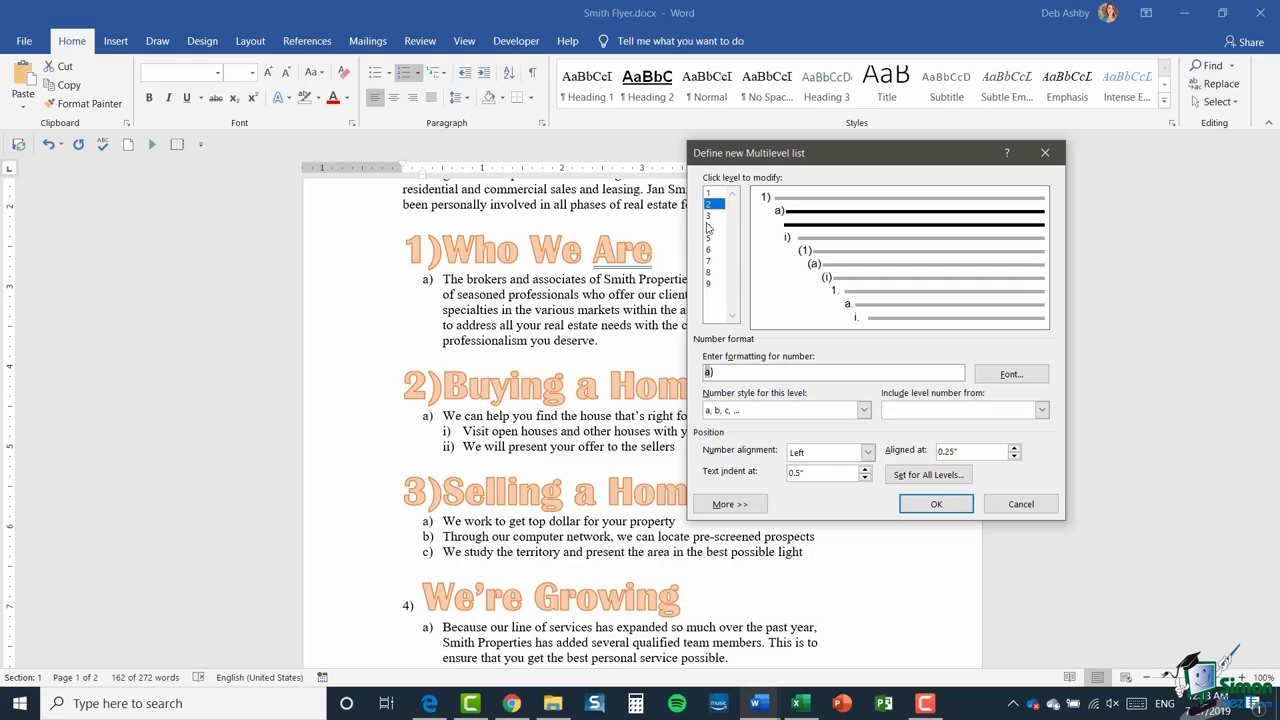
left_click(712, 216)
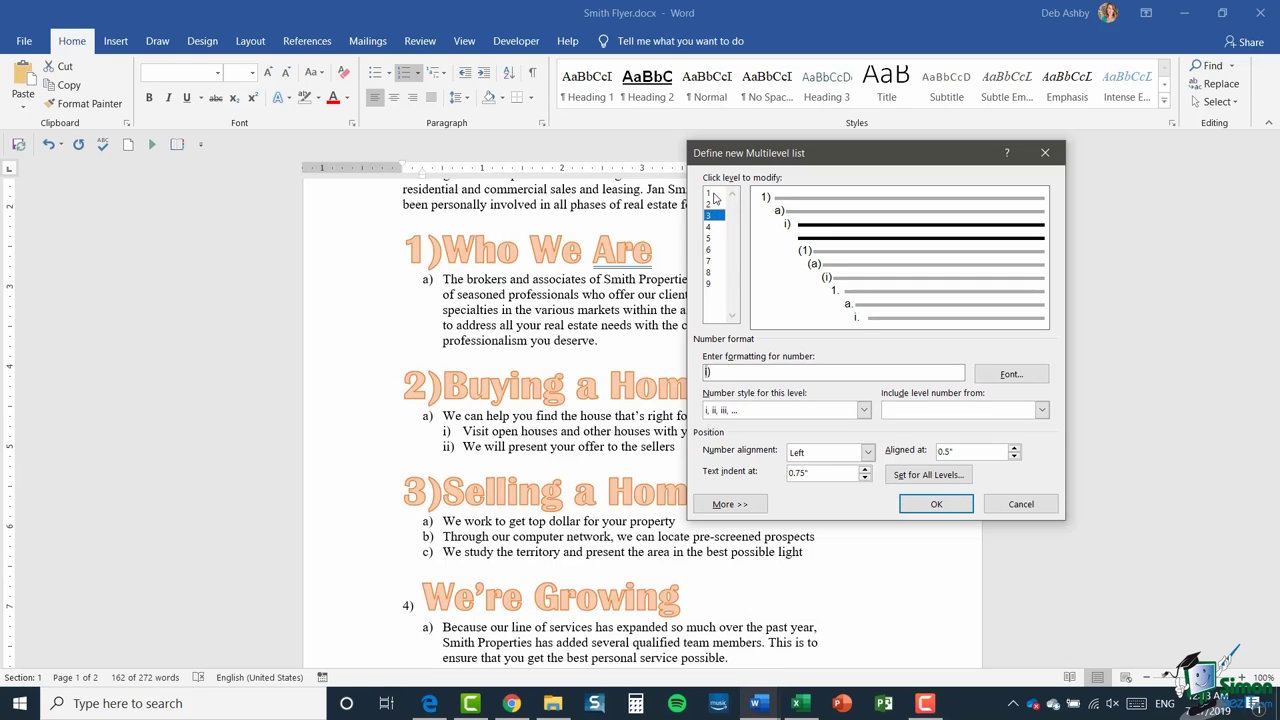
left_click(709, 193)
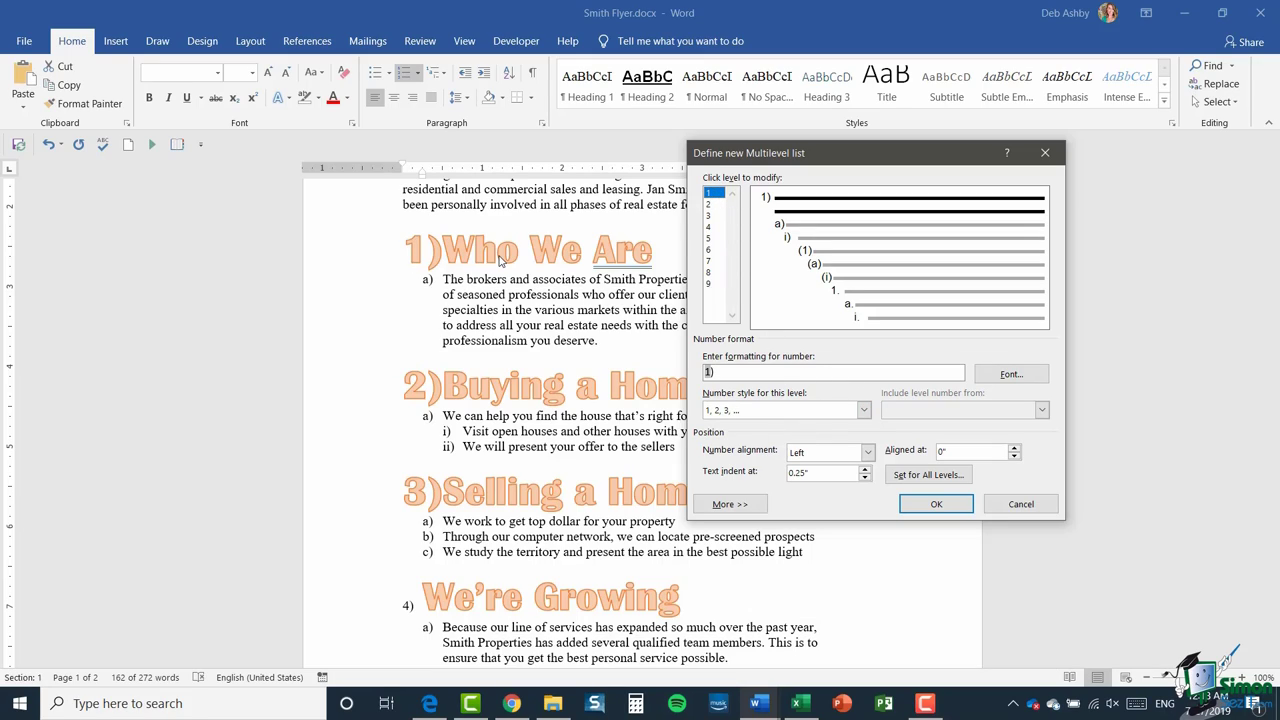
left_click(1025, 377)
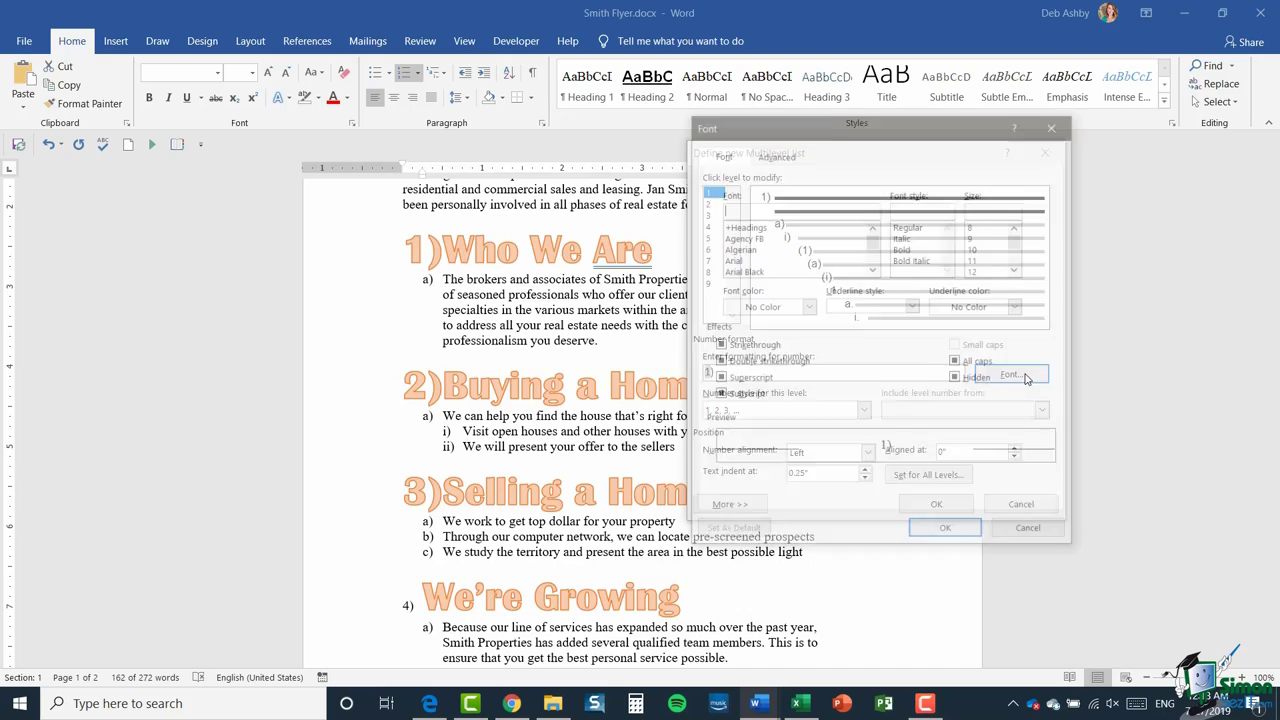
Step: Format the level 1 number as Arial, Bold, size 11, in red
left_click(740, 259)
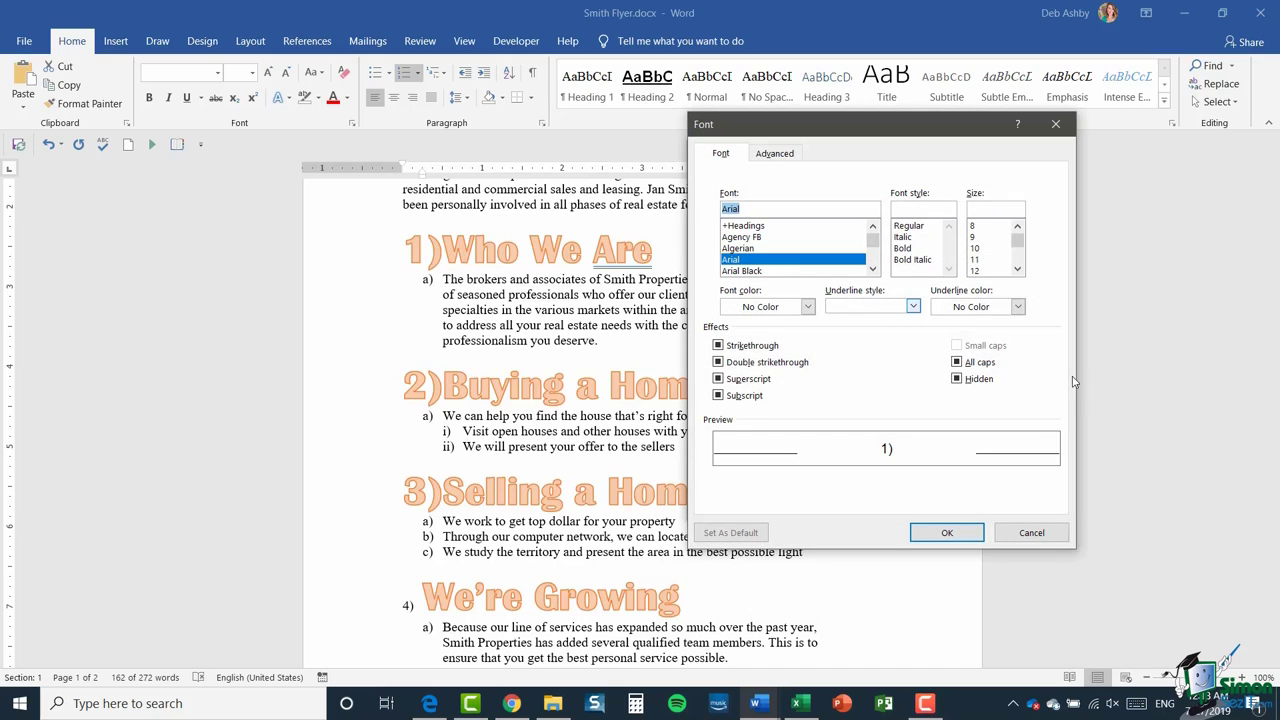
left_click(905, 248)
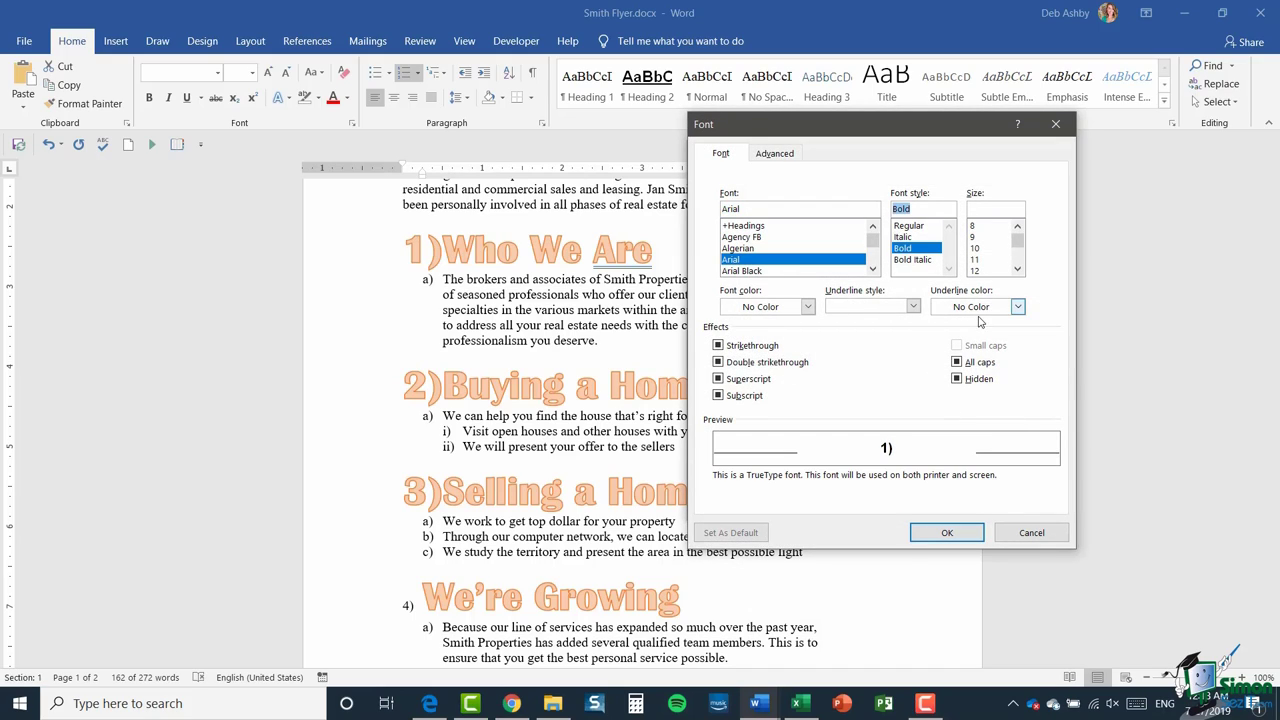
left_click(978, 259)
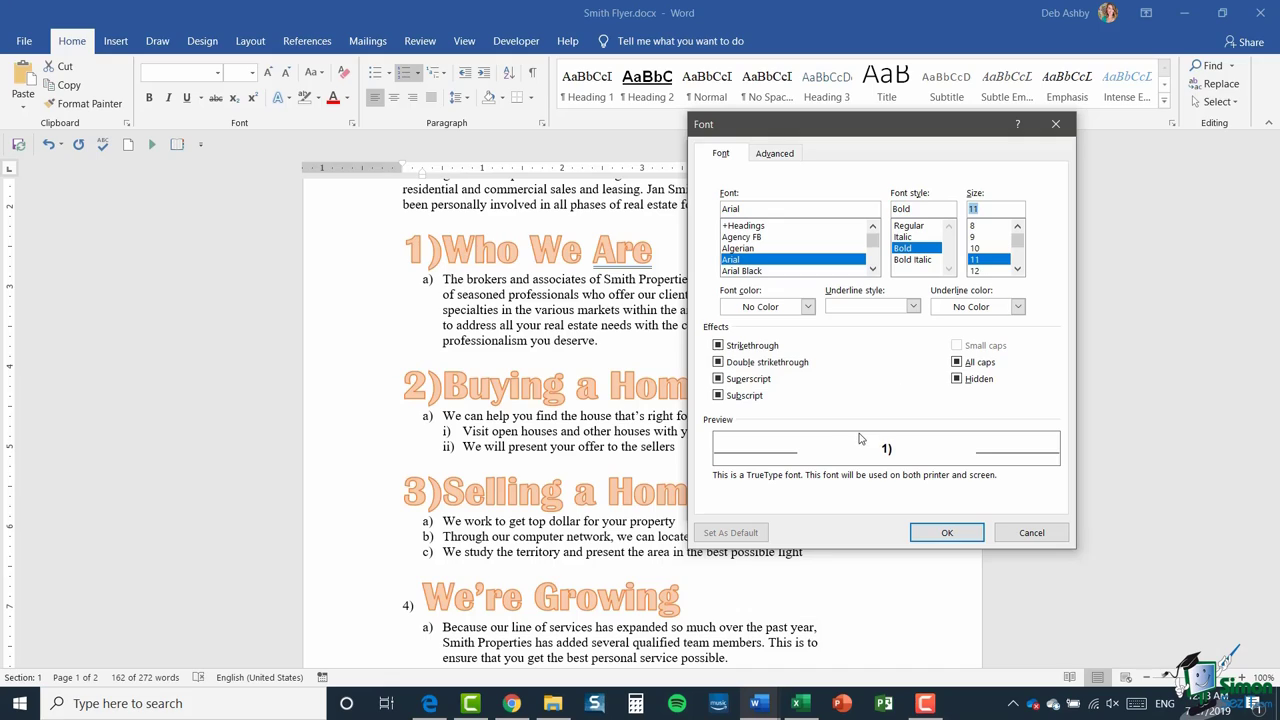
left_click(808, 307)
left_click(741, 450)
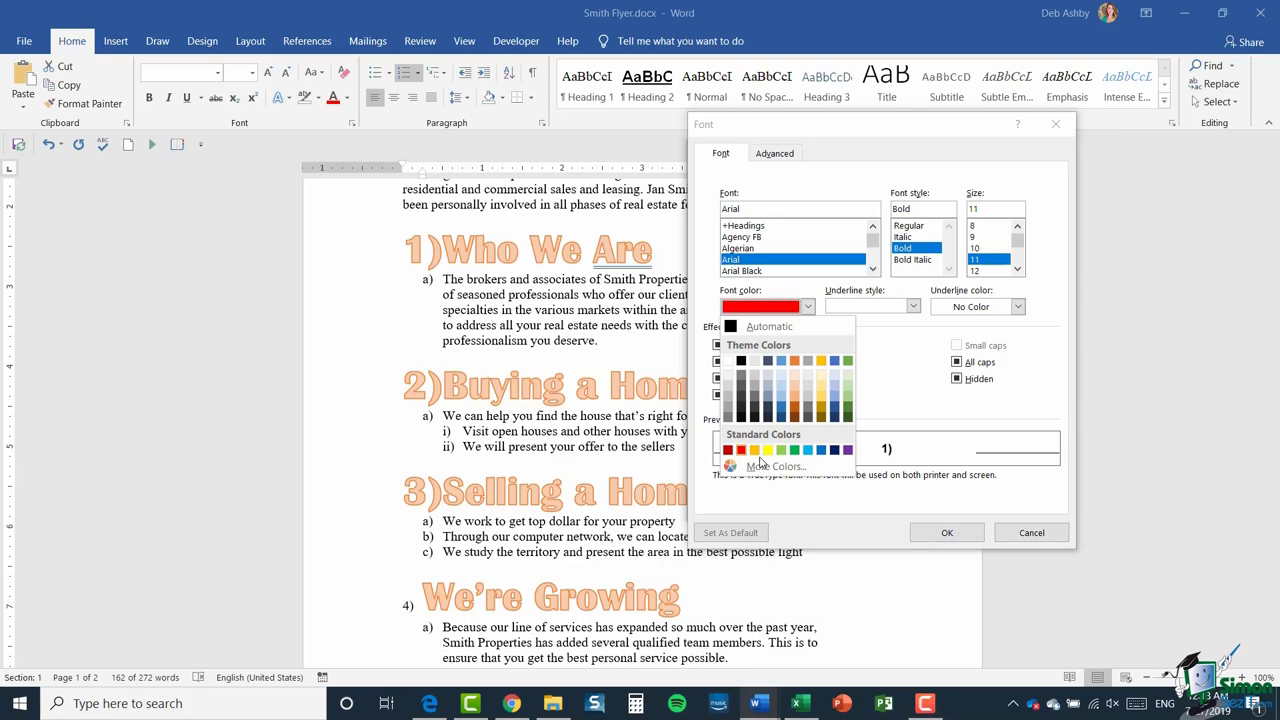
left_click(946, 532)
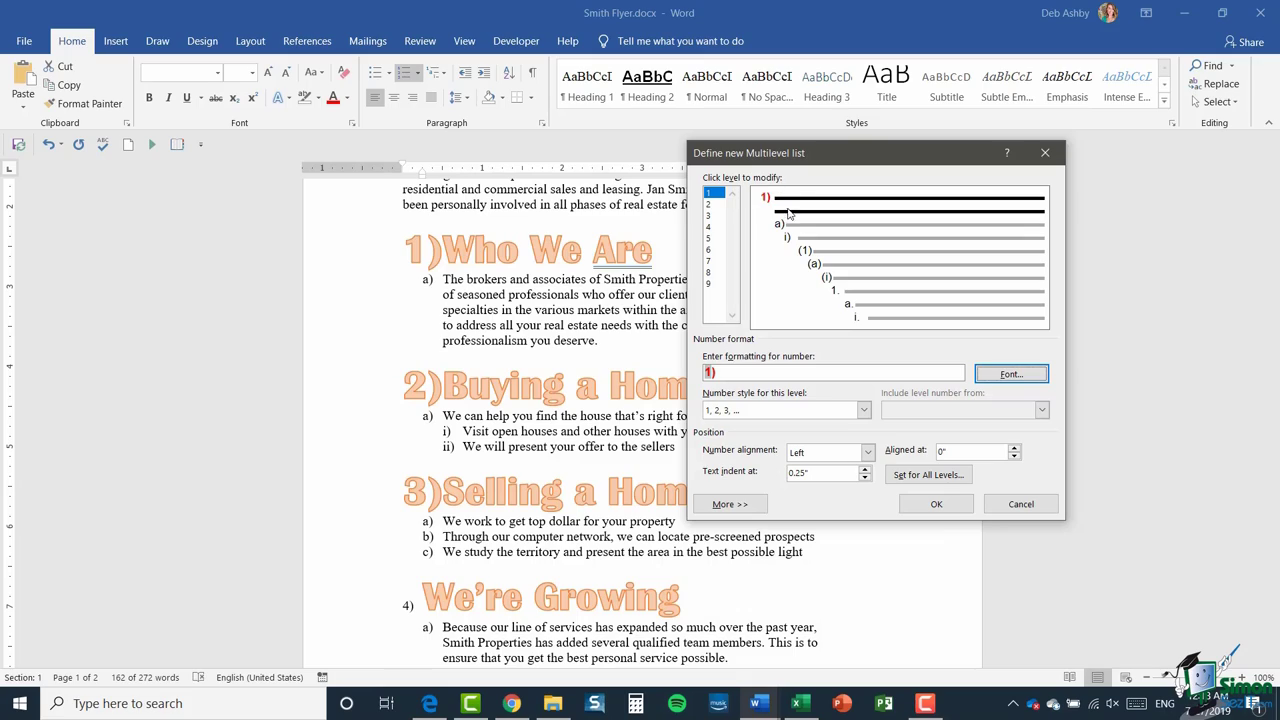
Step: Set level 2's number style to uppercase Roman numerals I, II, III
left_click(710, 204)
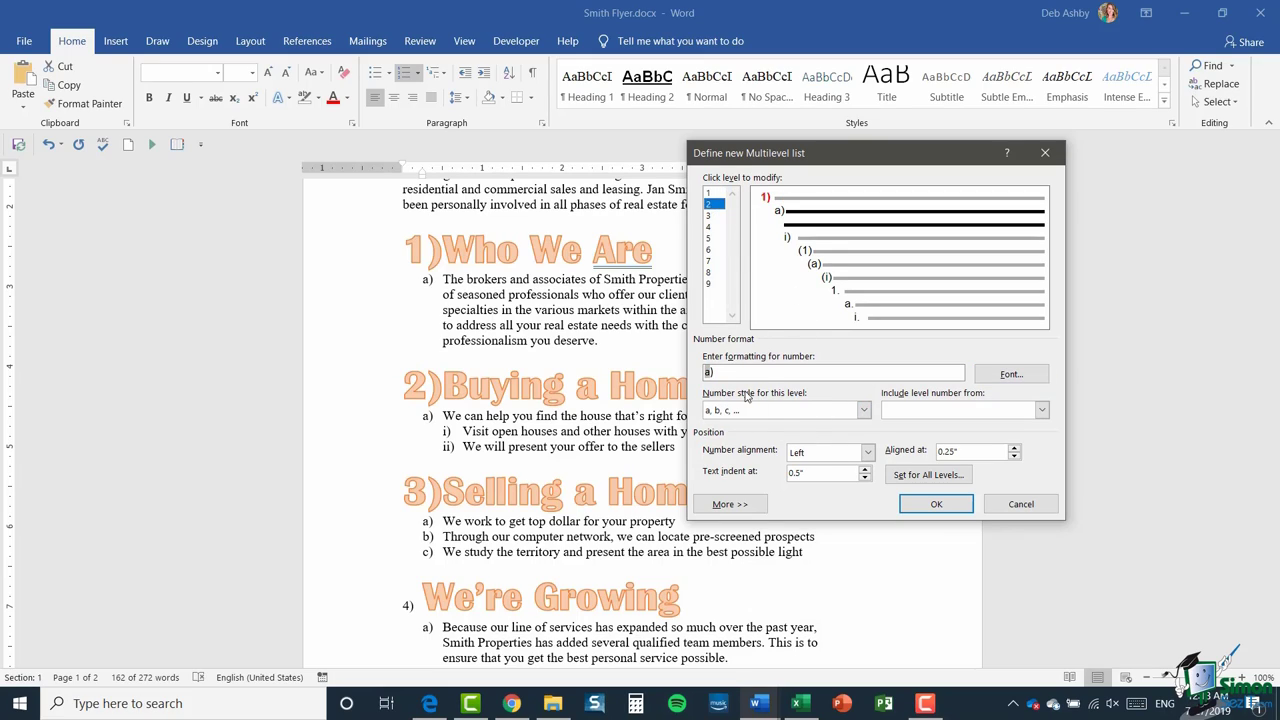
left_click(865, 411)
left_click(865, 411)
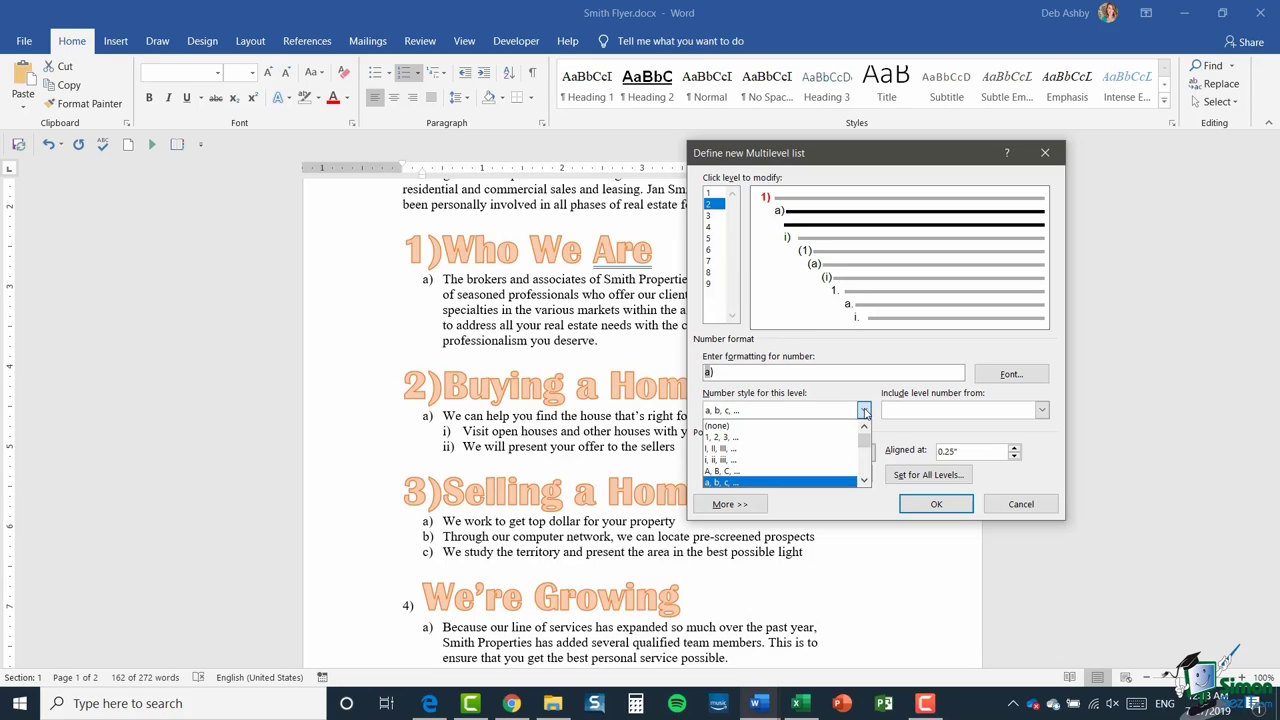
left_click(740, 449)
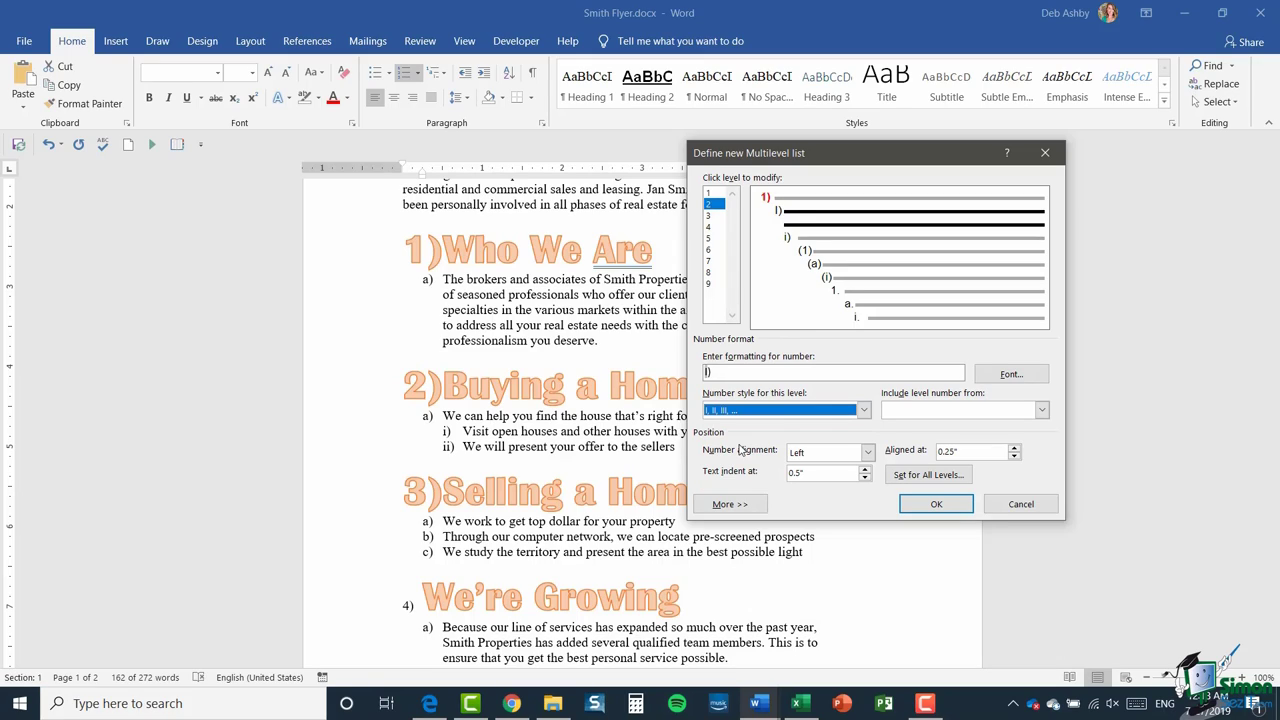
key("Tab")
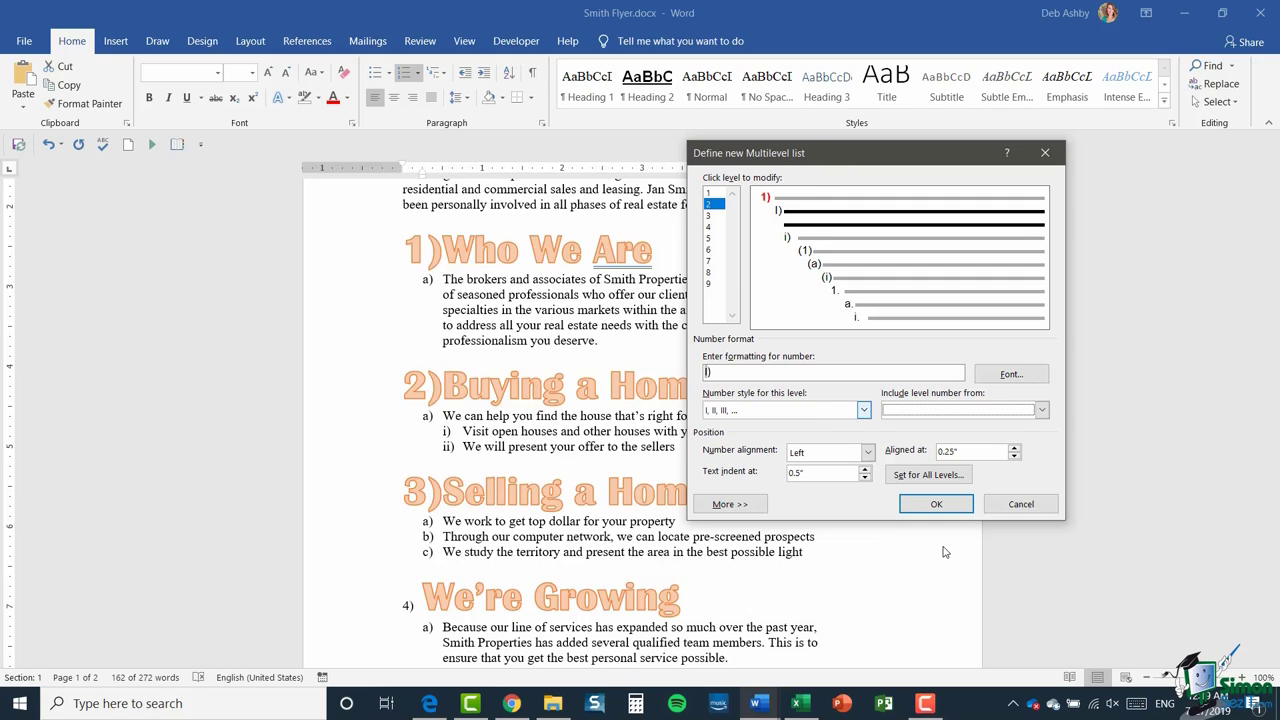
Step: Cancel the new multilevel list definition
left_click(1021, 504)
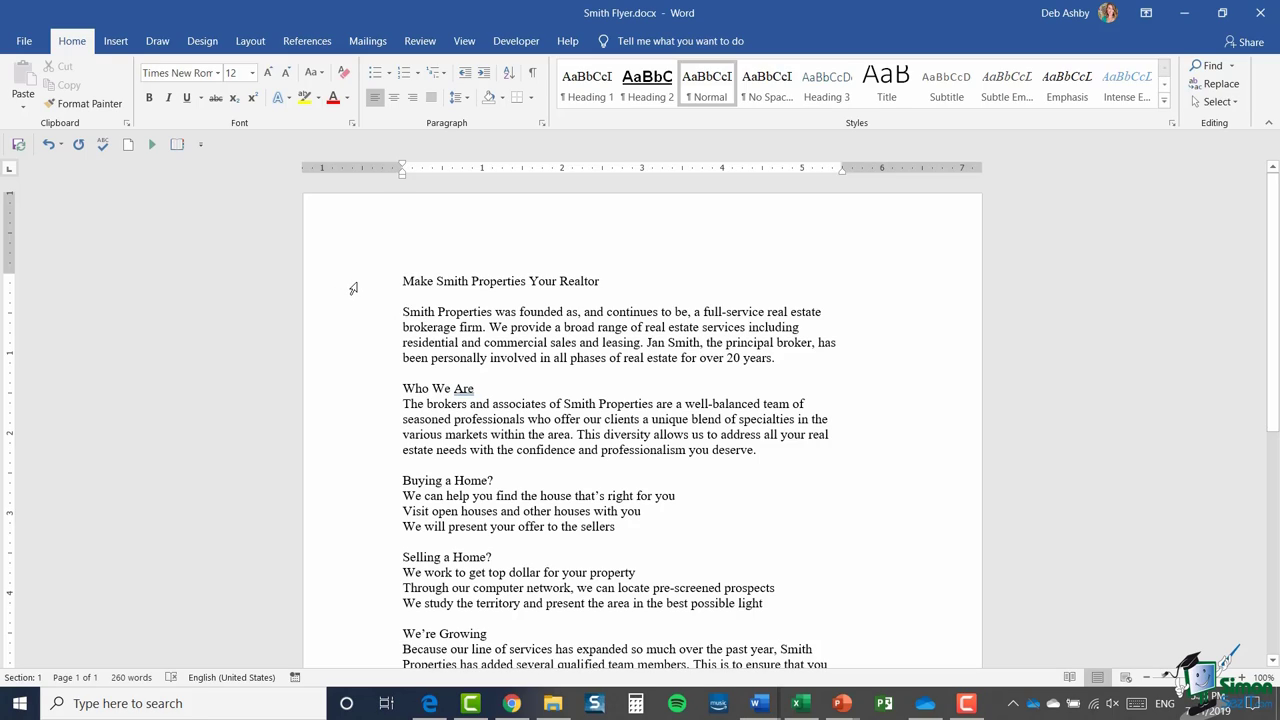
Step: Set 'Make Smith Properties Your Realtor' to Center alignment, briefly trying left-align in between
left_click(354, 289)
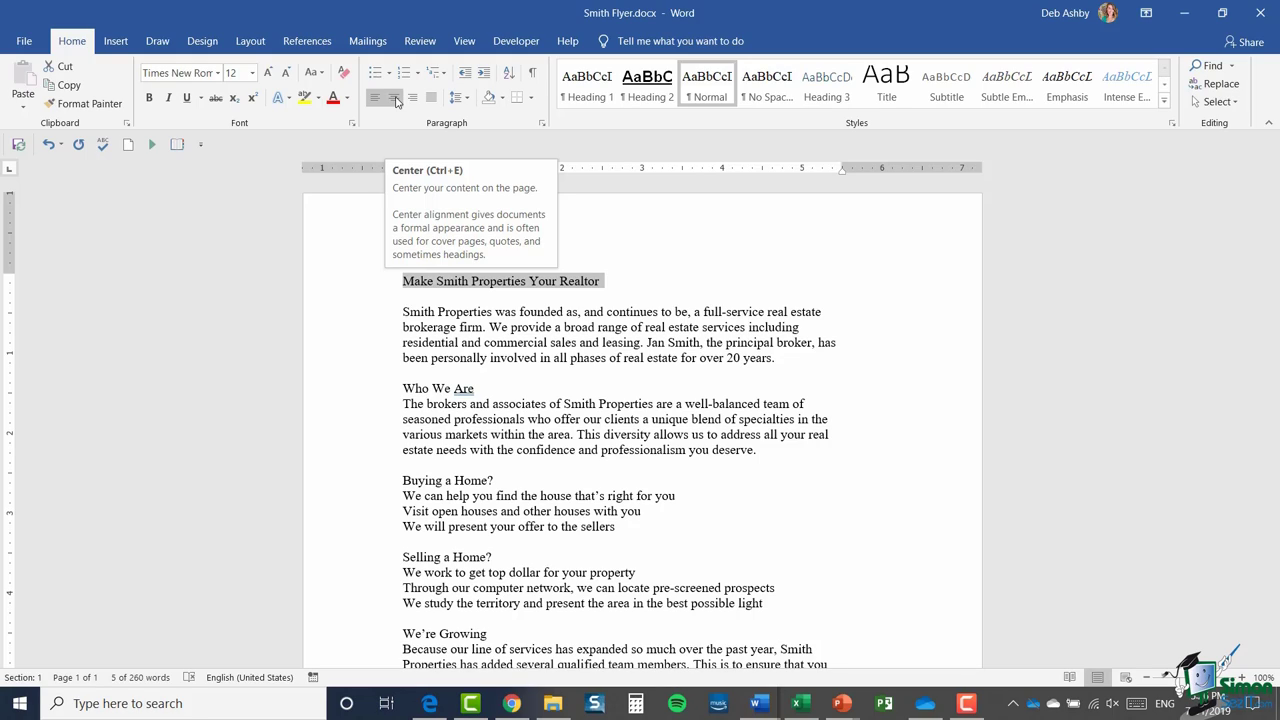
left_click(395, 101)
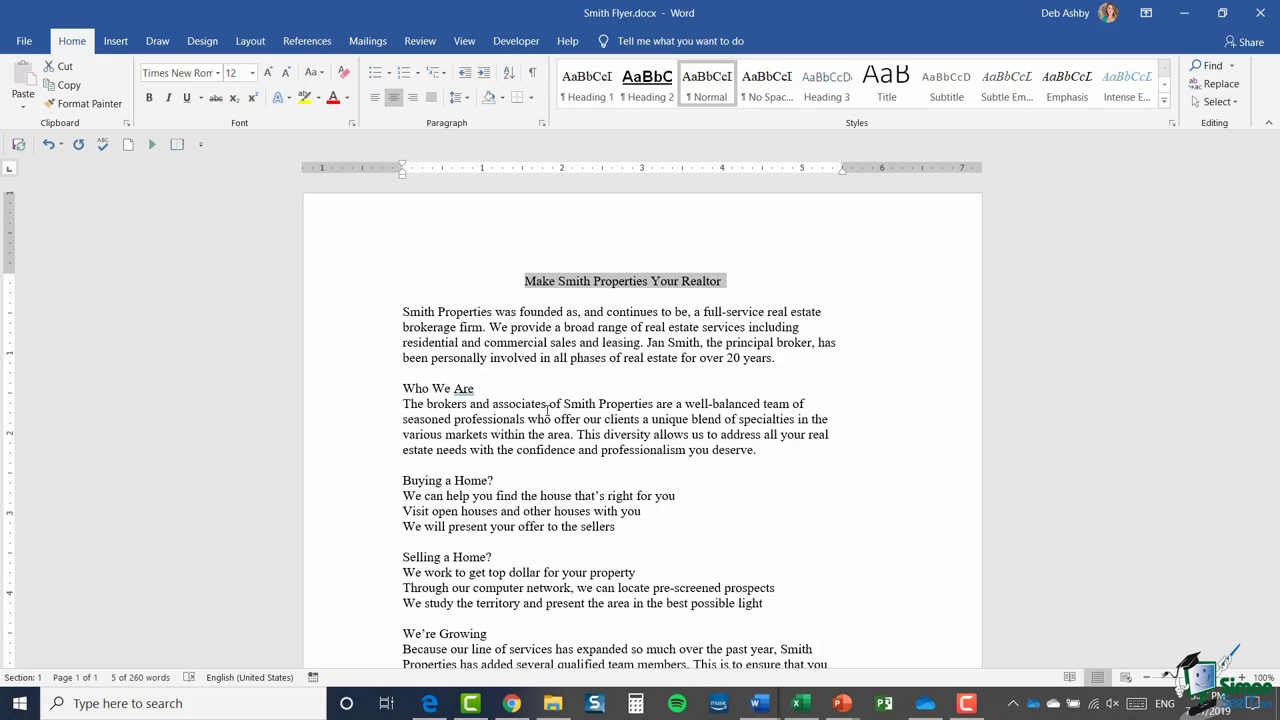
left_click(376, 98)
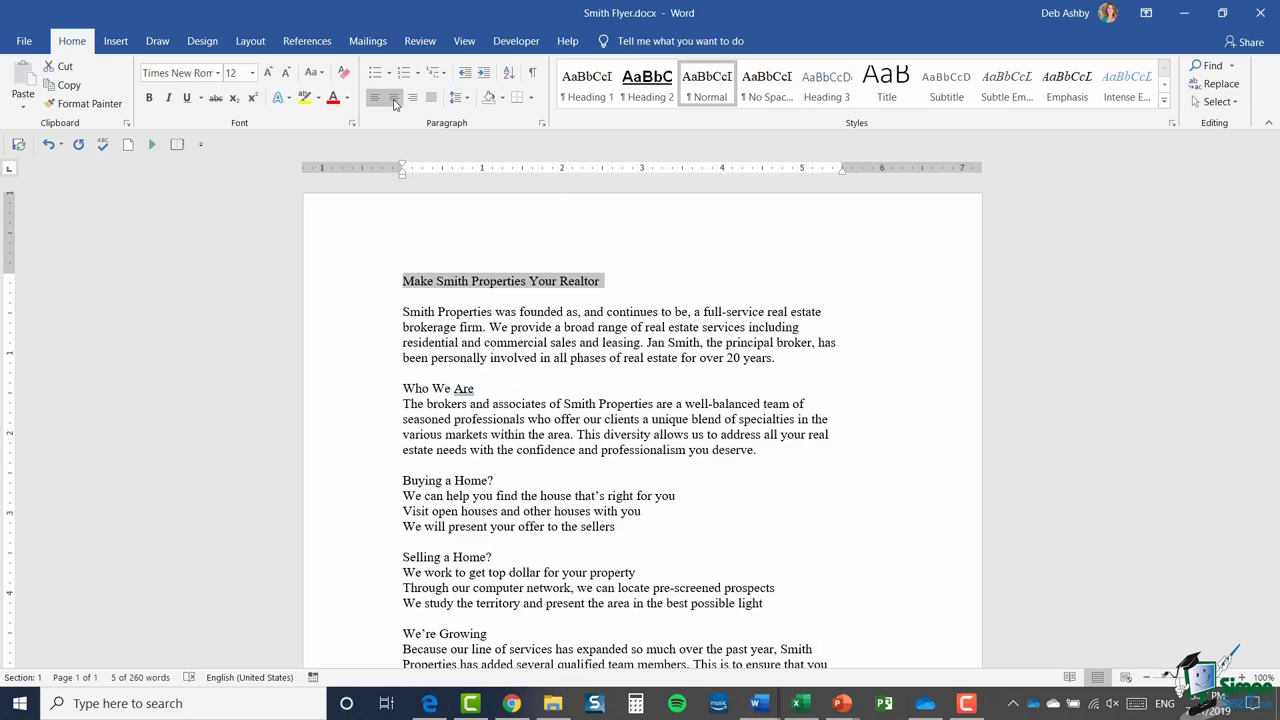
left_click(394, 98)
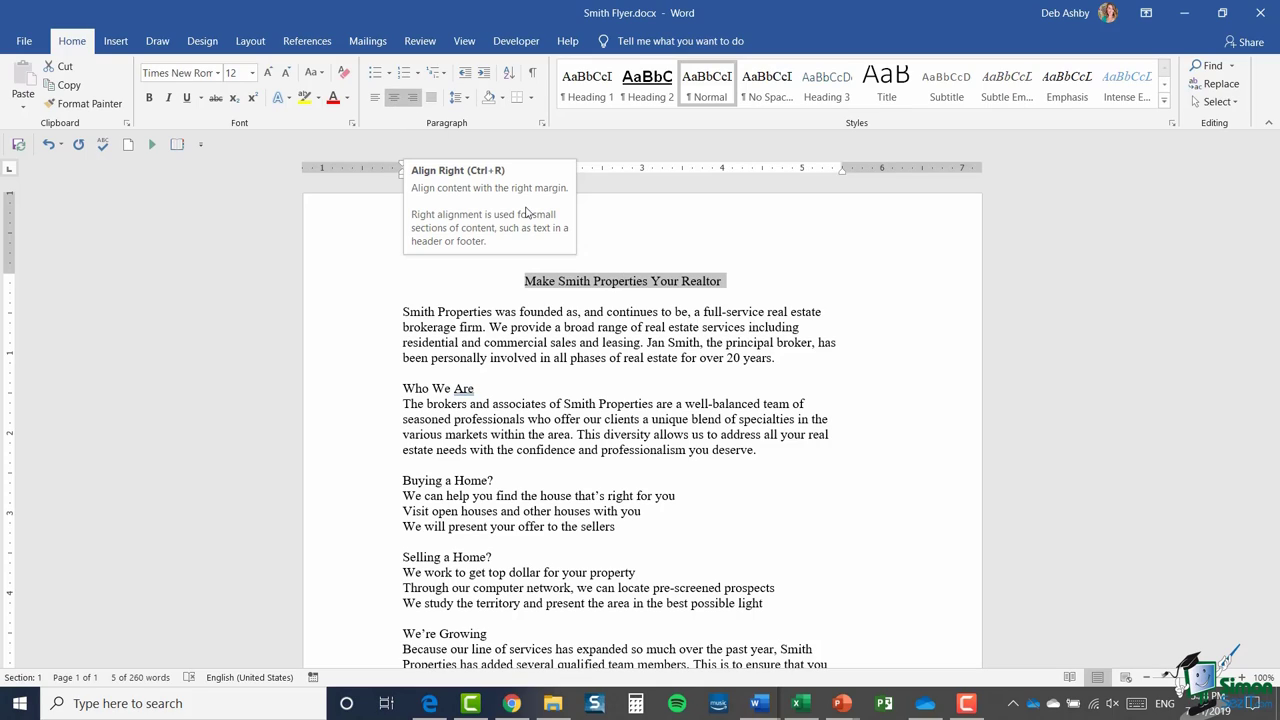
left_click(659, 366)
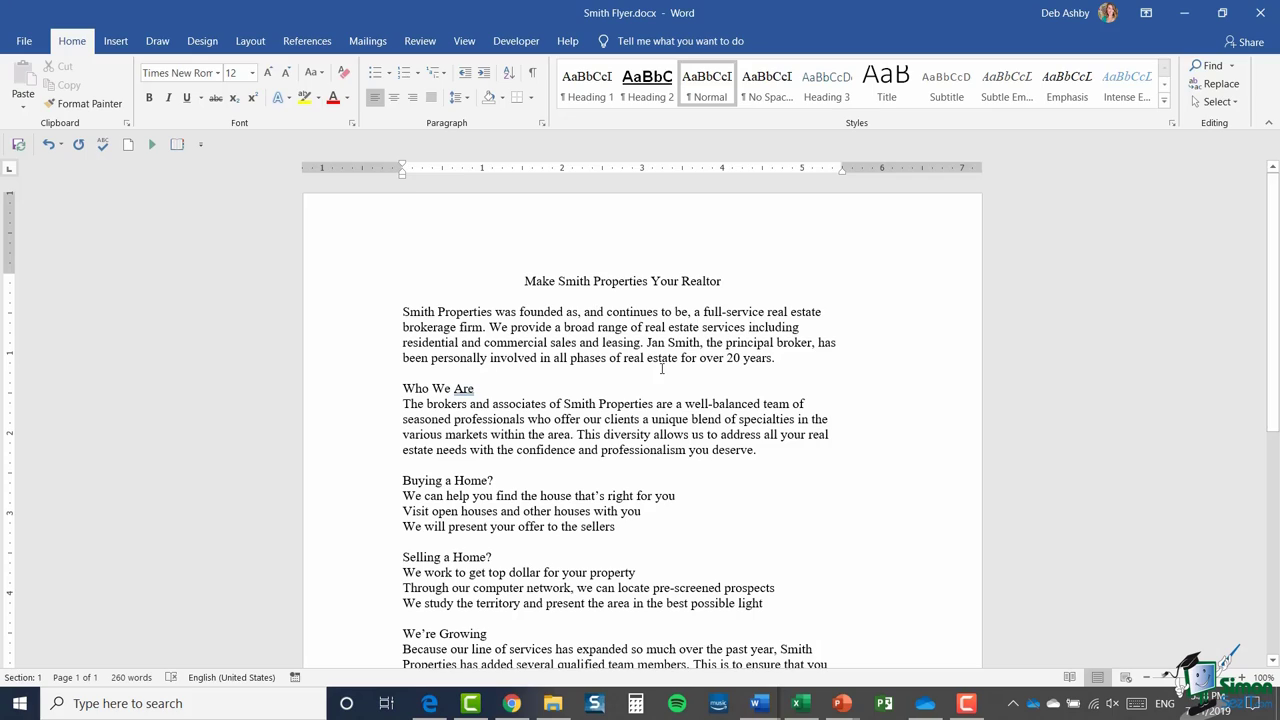
Step: Select all of the flyer's text and try right alignment, then deselect
key("ctrl+a")
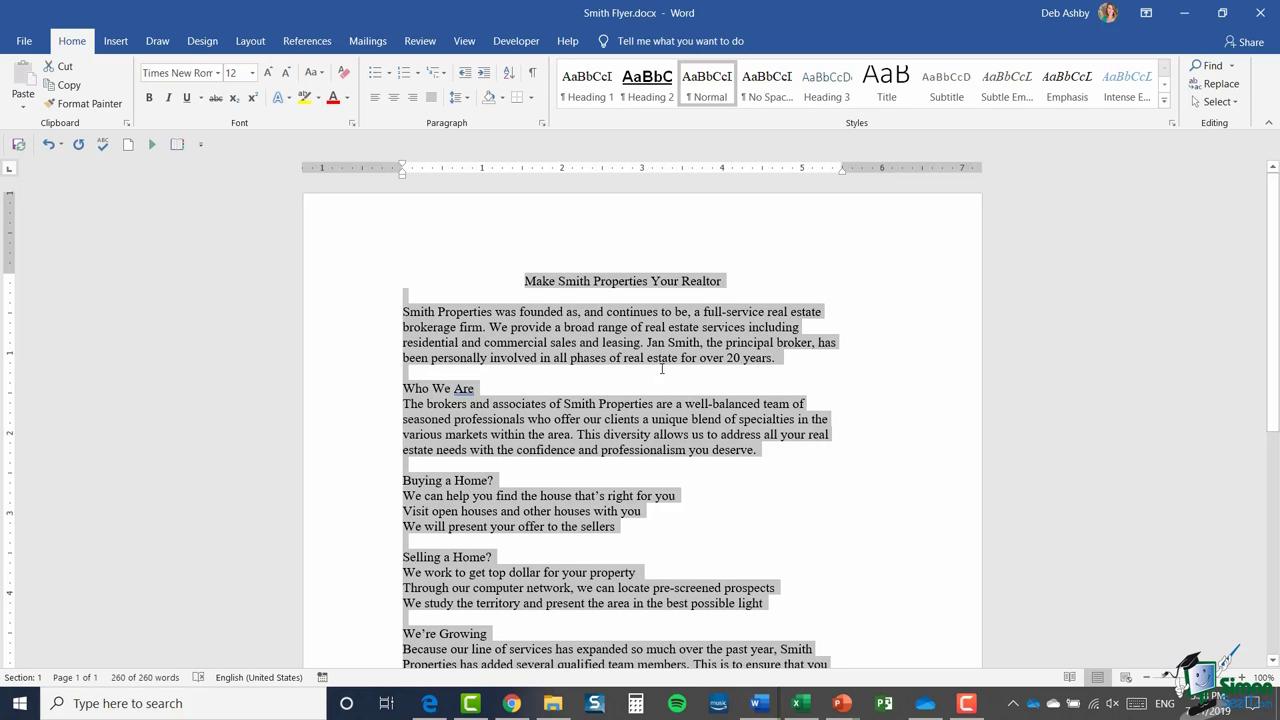
left_click(413, 98)
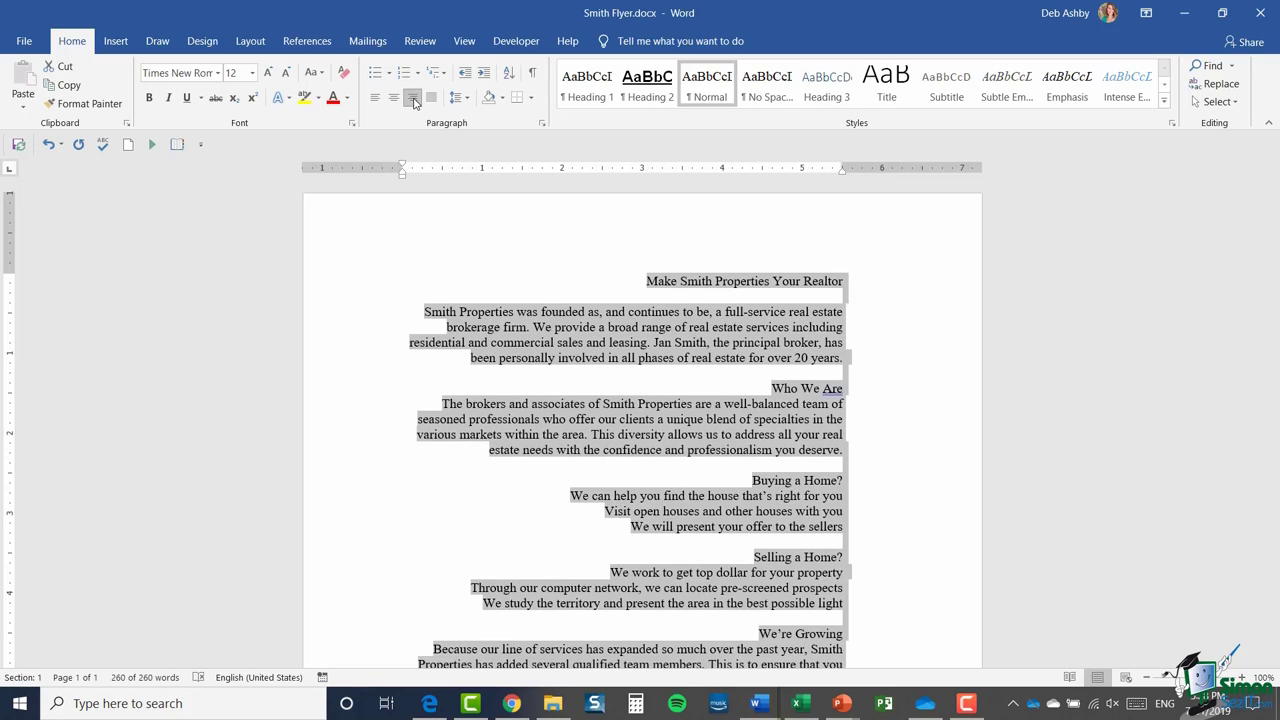
left_click(922, 358)
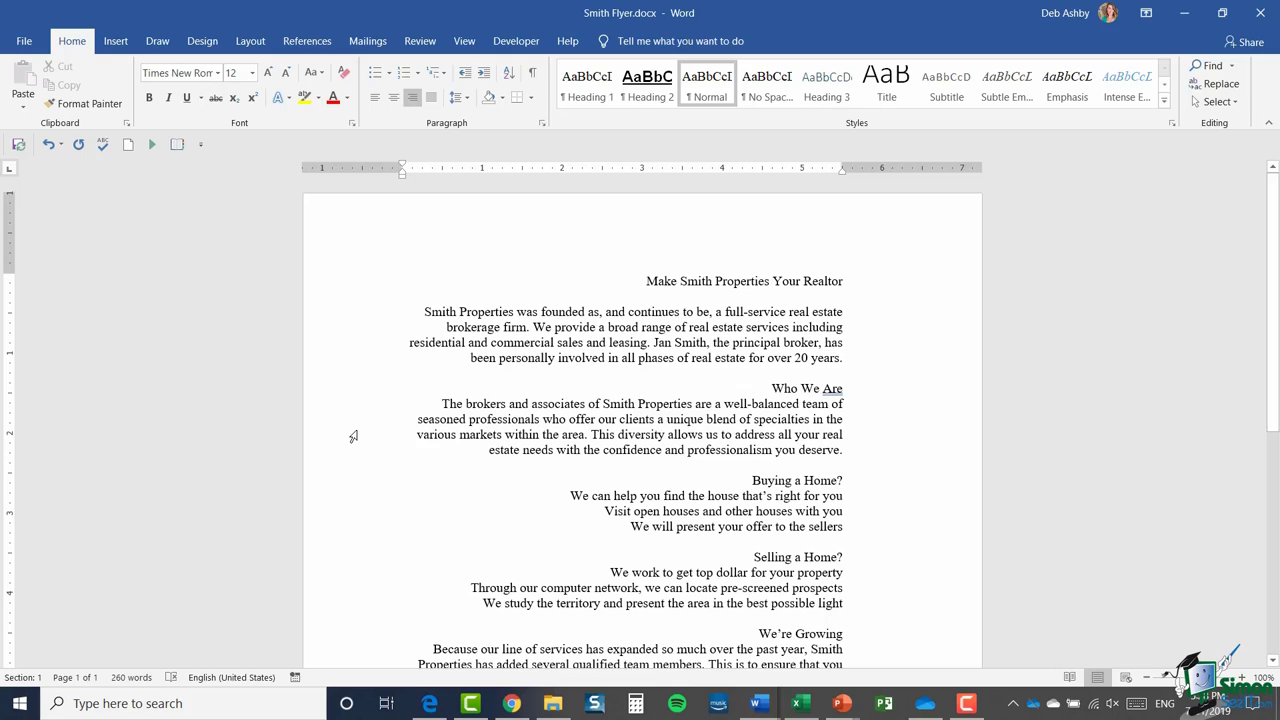
Step: Reselect the whole flyer and justify all its text
left_click(607, 342)
key("ctrl+a")
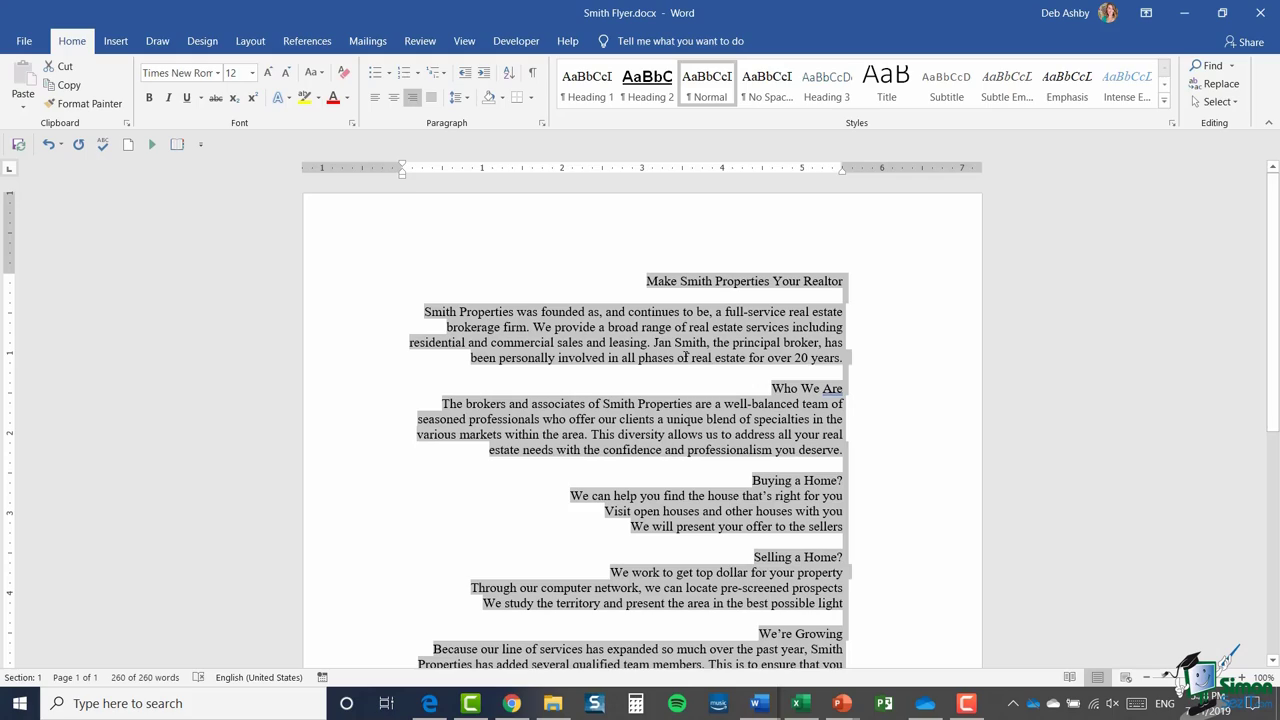
left_click(433, 99)
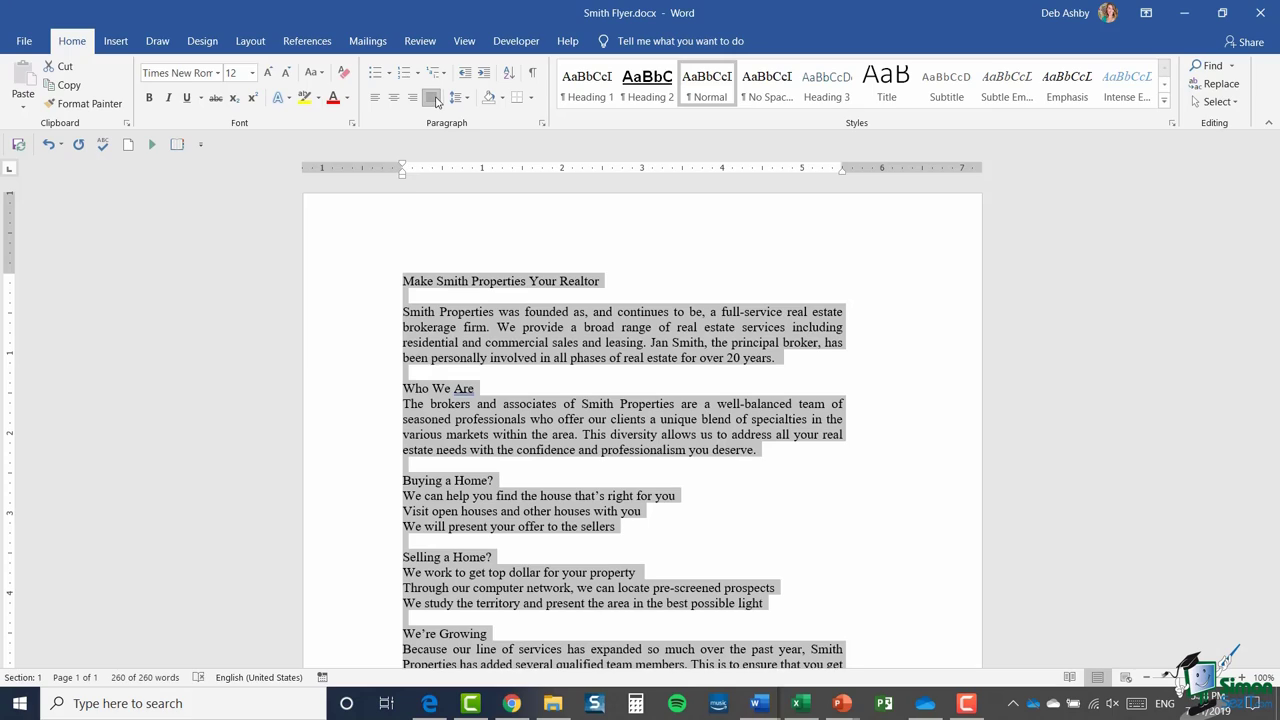
left_click(454, 318)
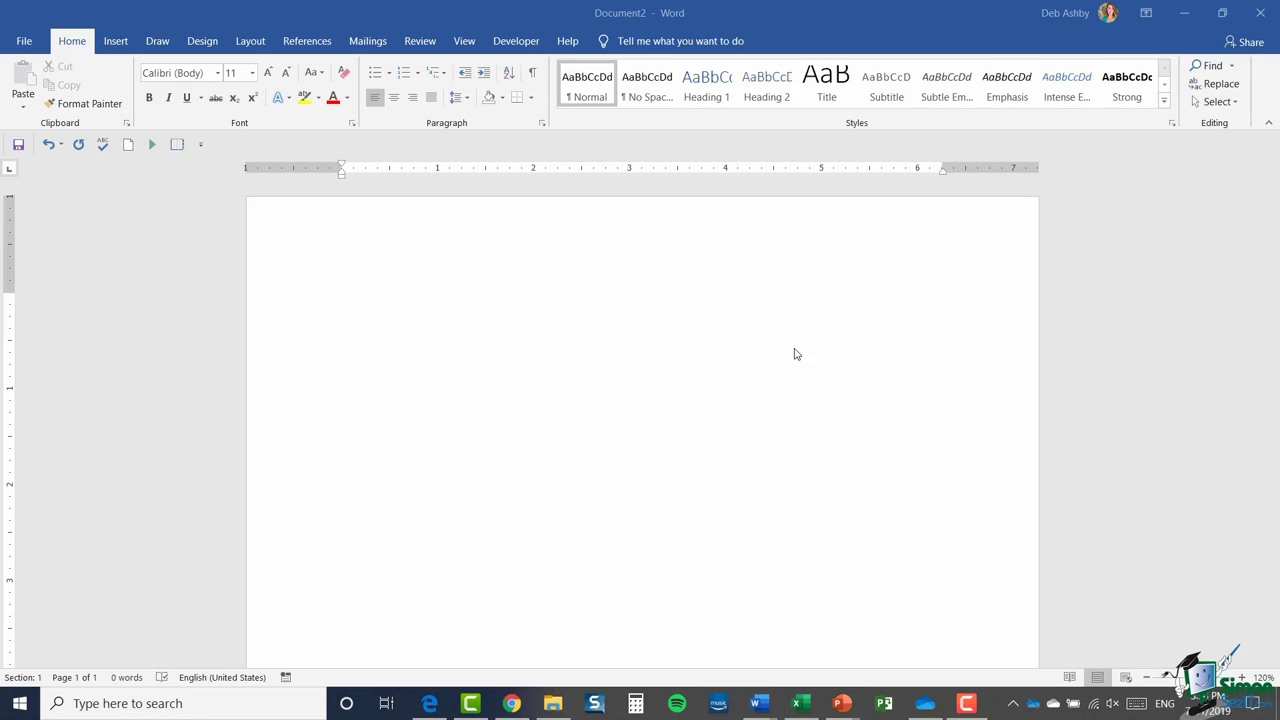
Step: Type 'Draft' on the first line of the blank document and start a new line below it
left_click(355, 309)
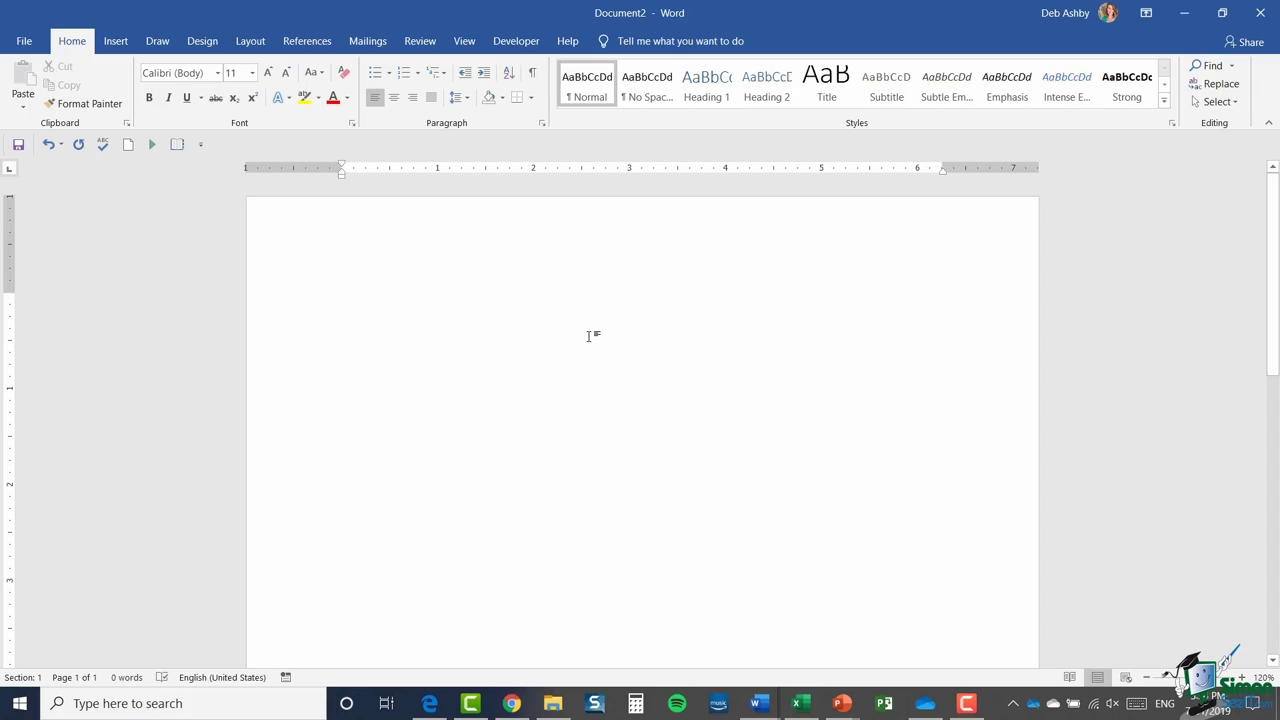
type("Draft")
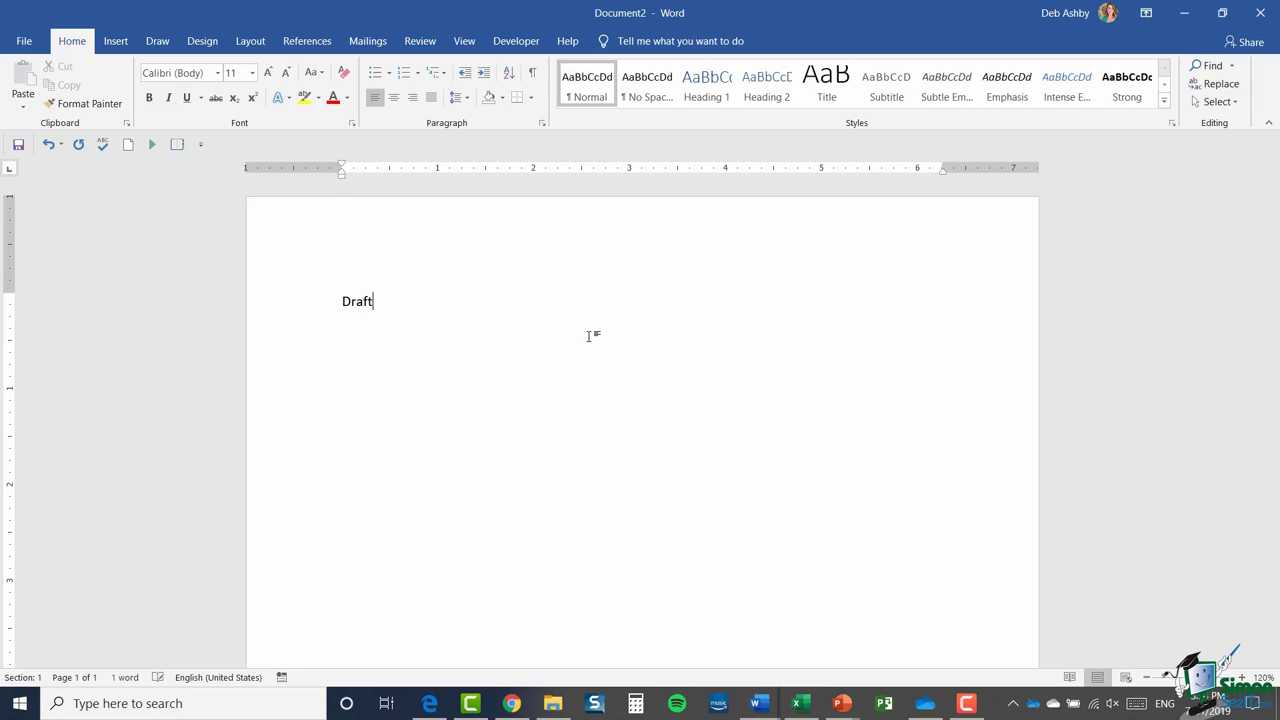
key("Return")
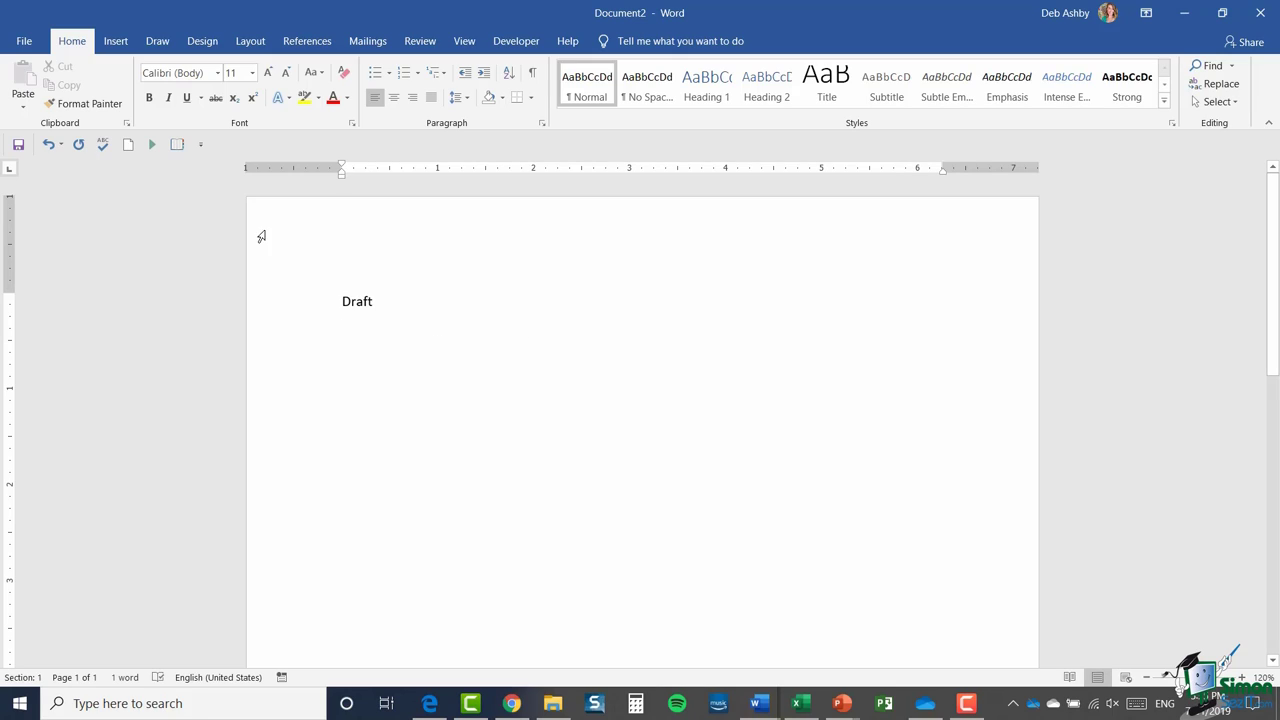
Step: Browse the Line Spacing choices for the Draft line, then bring up the View options
left_click(467, 98)
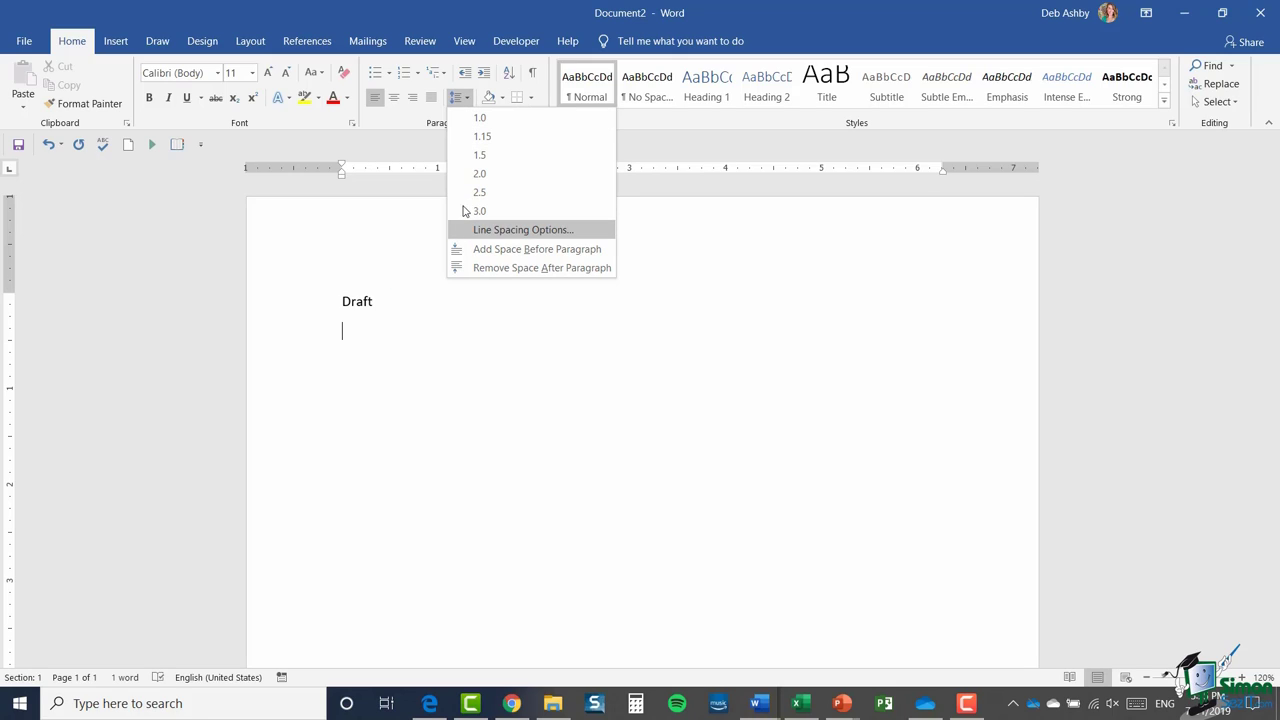
left_click(343, 302)
left_click(343, 302)
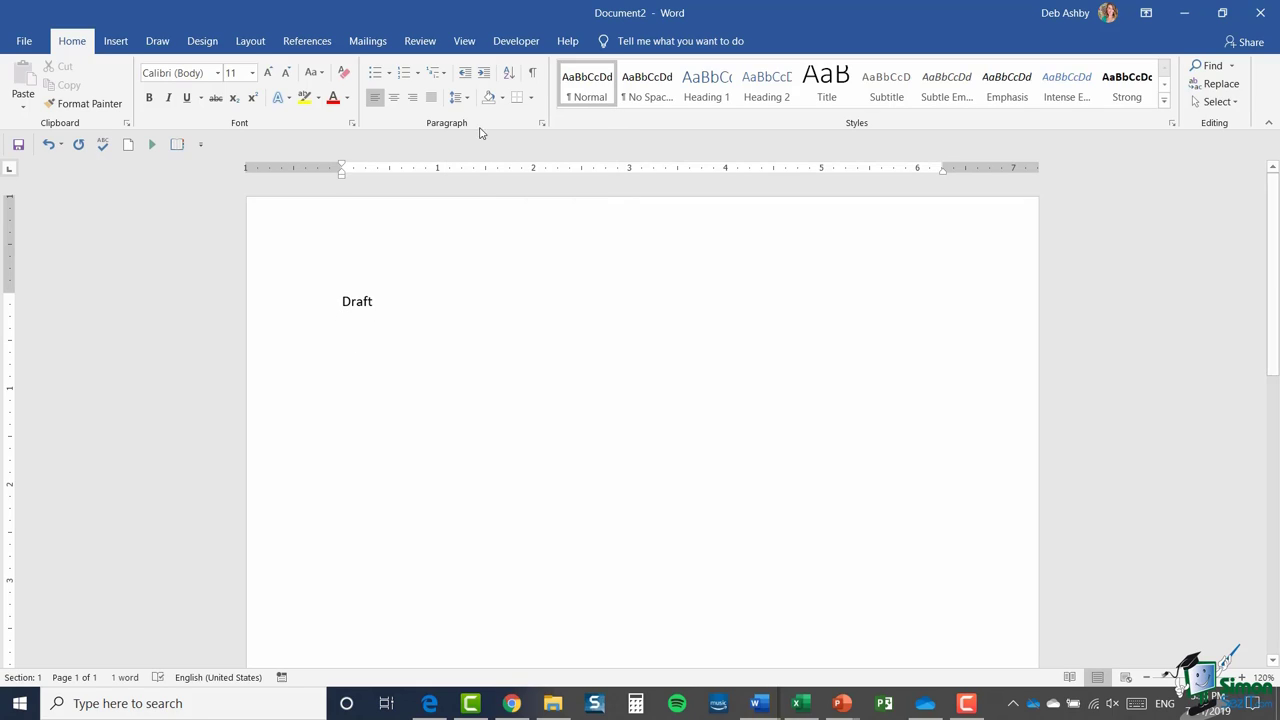
left_click(466, 100)
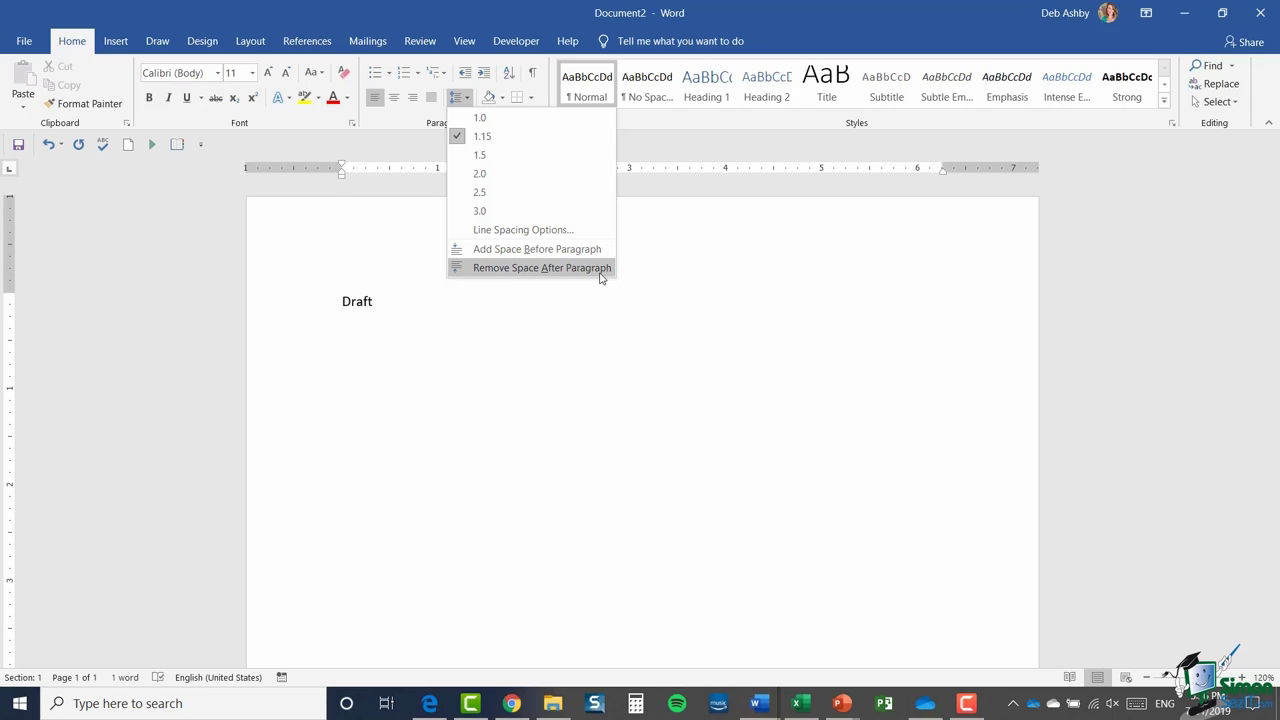
left_click(464, 42)
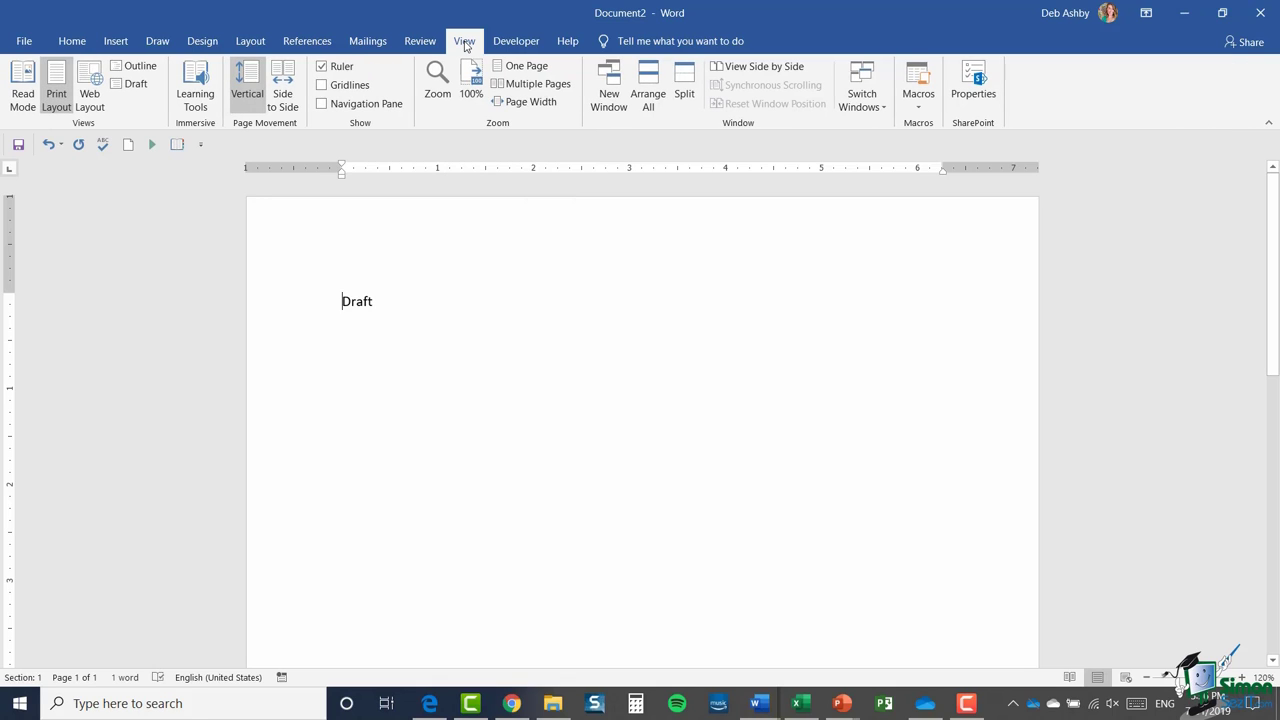
Step: Switch to Smith Flyer.docx and preview line spacing on all its text without applying any
left_click(872, 104)
left_click(853, 149)
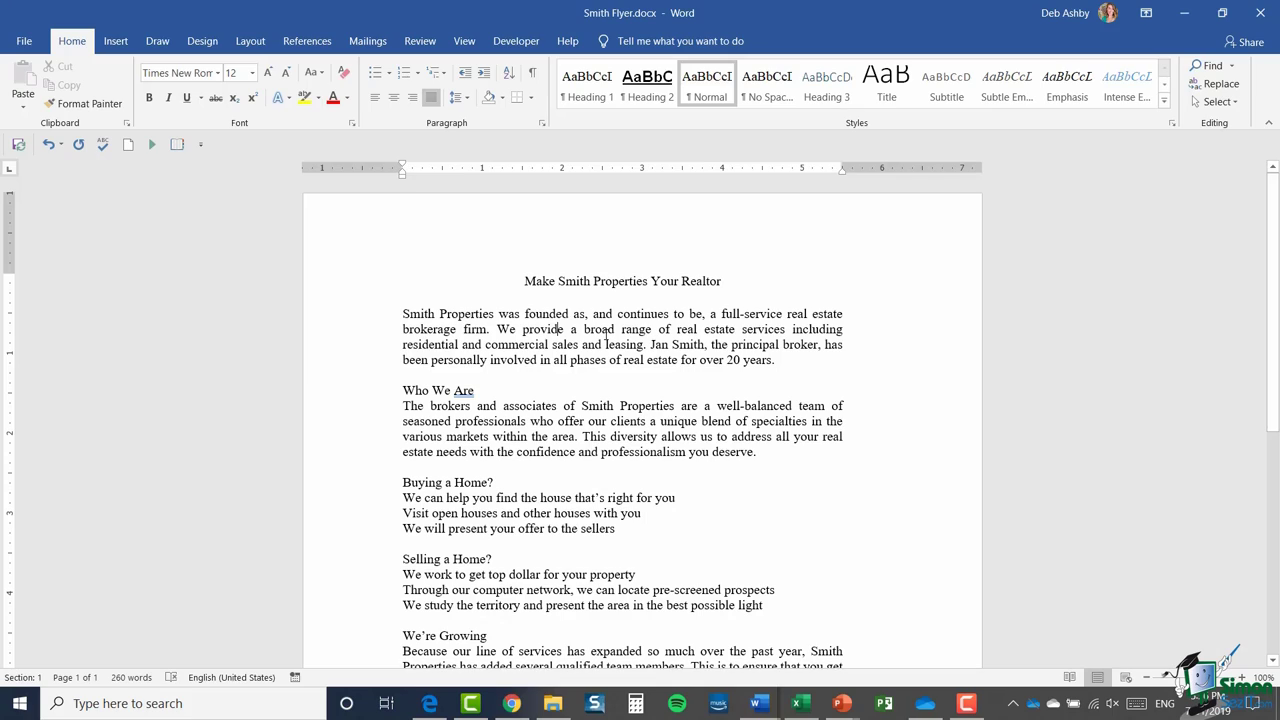
key("ctrl+a")
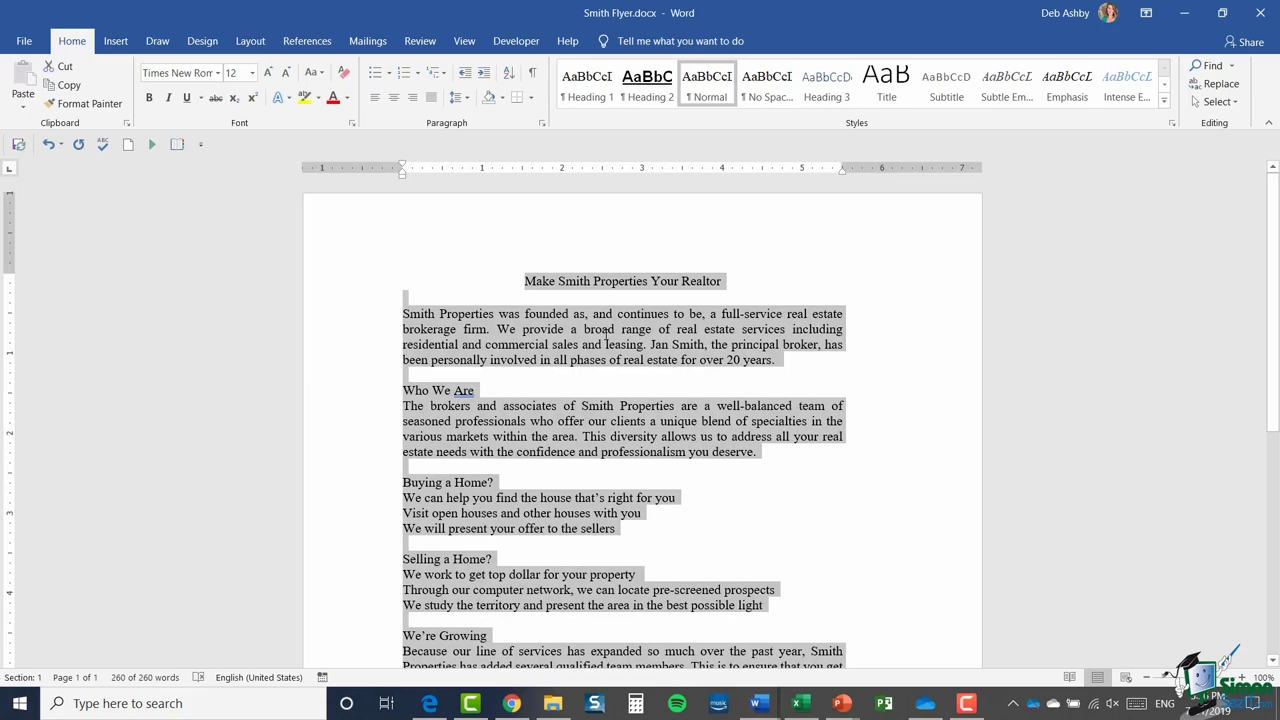
left_click(467, 100)
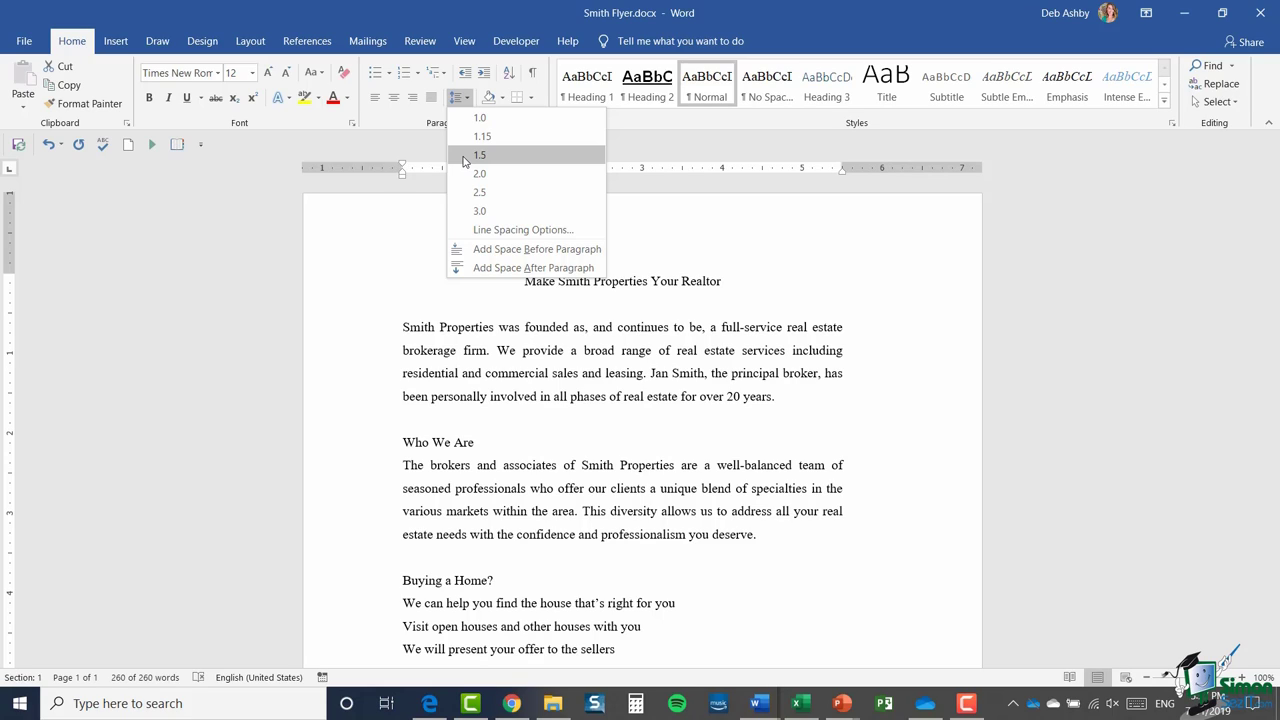
key("Escape")
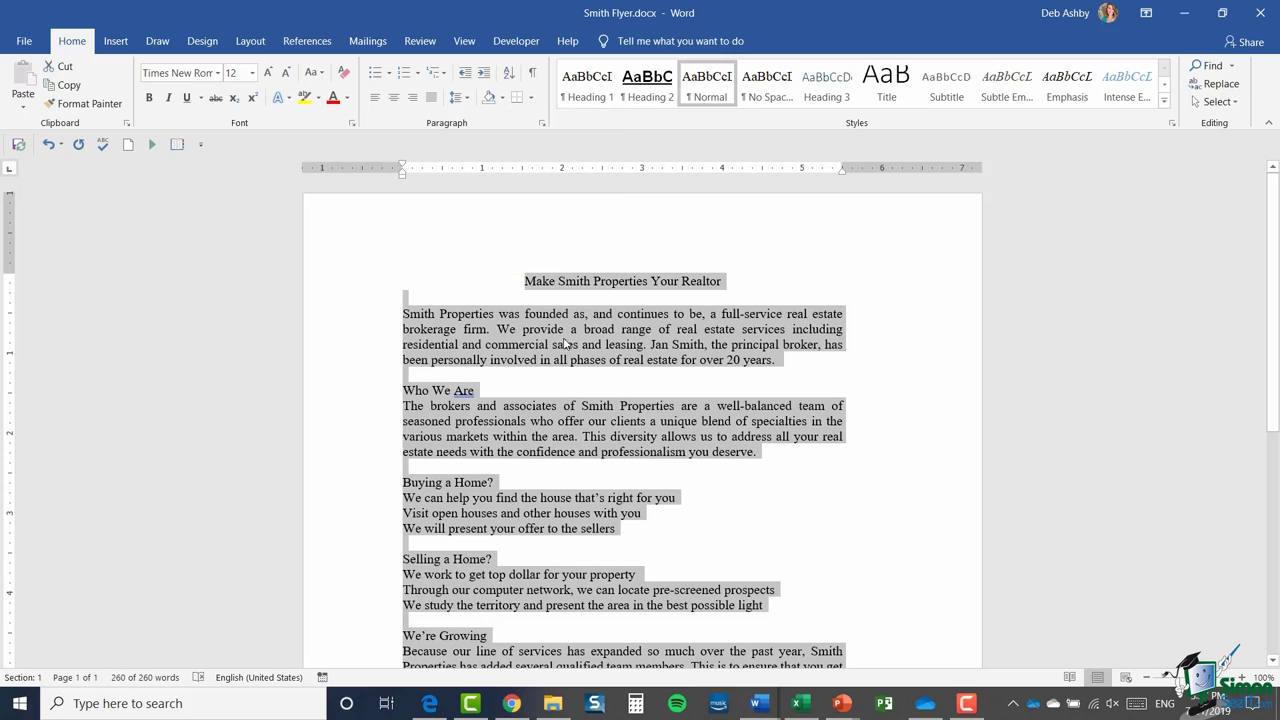
left_click(518, 318)
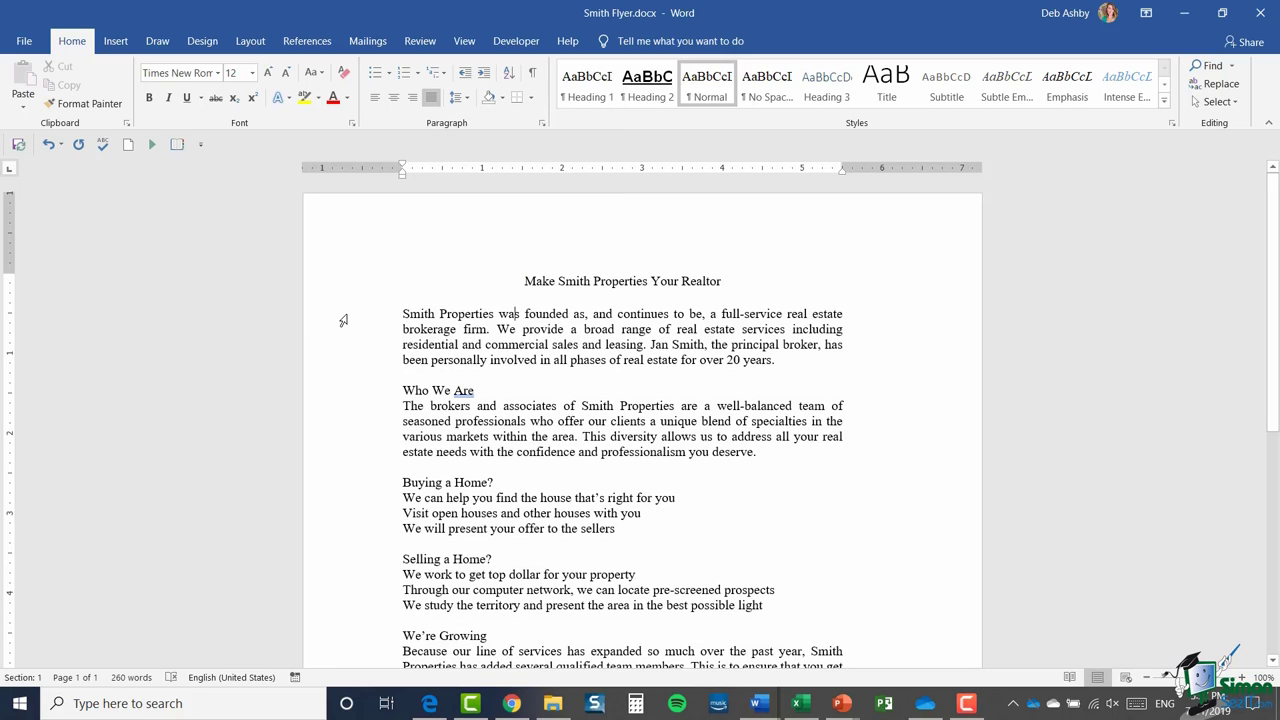
Step: Preview line spacing on the first paragraph, then open spacing choices for the title
left_click_drag(366, 309, 366, 368)
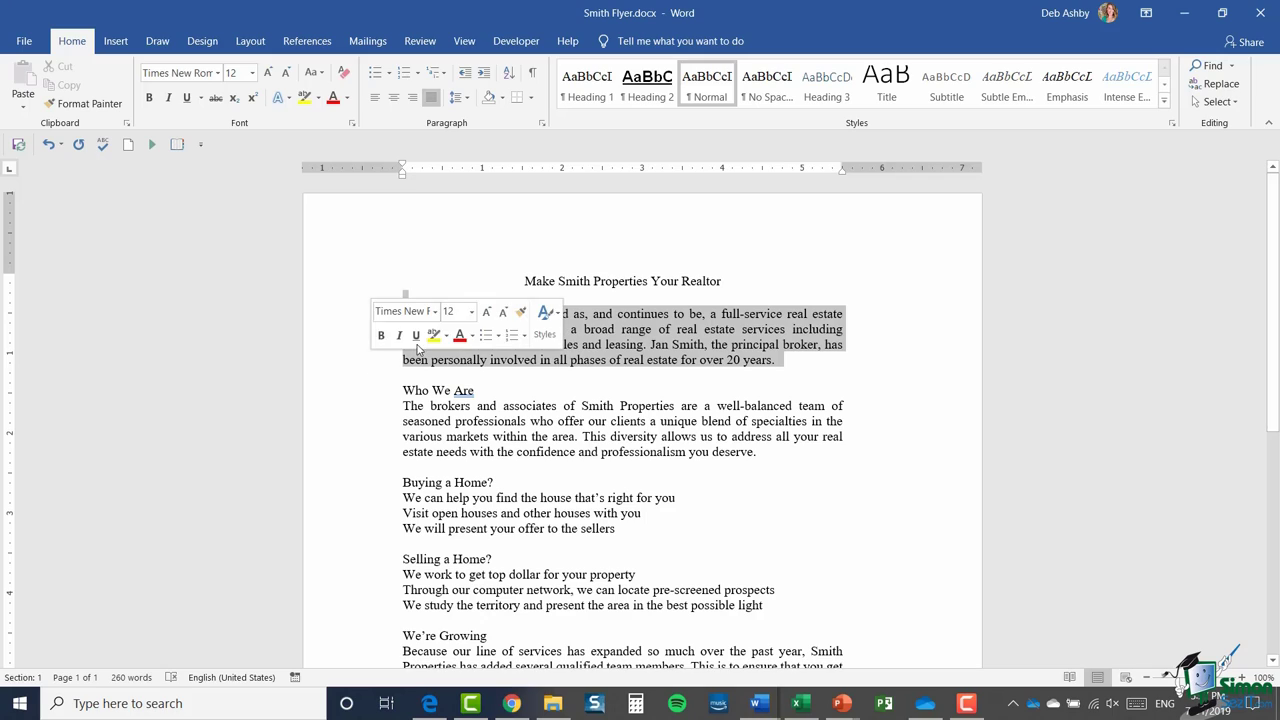
left_click(457, 97)
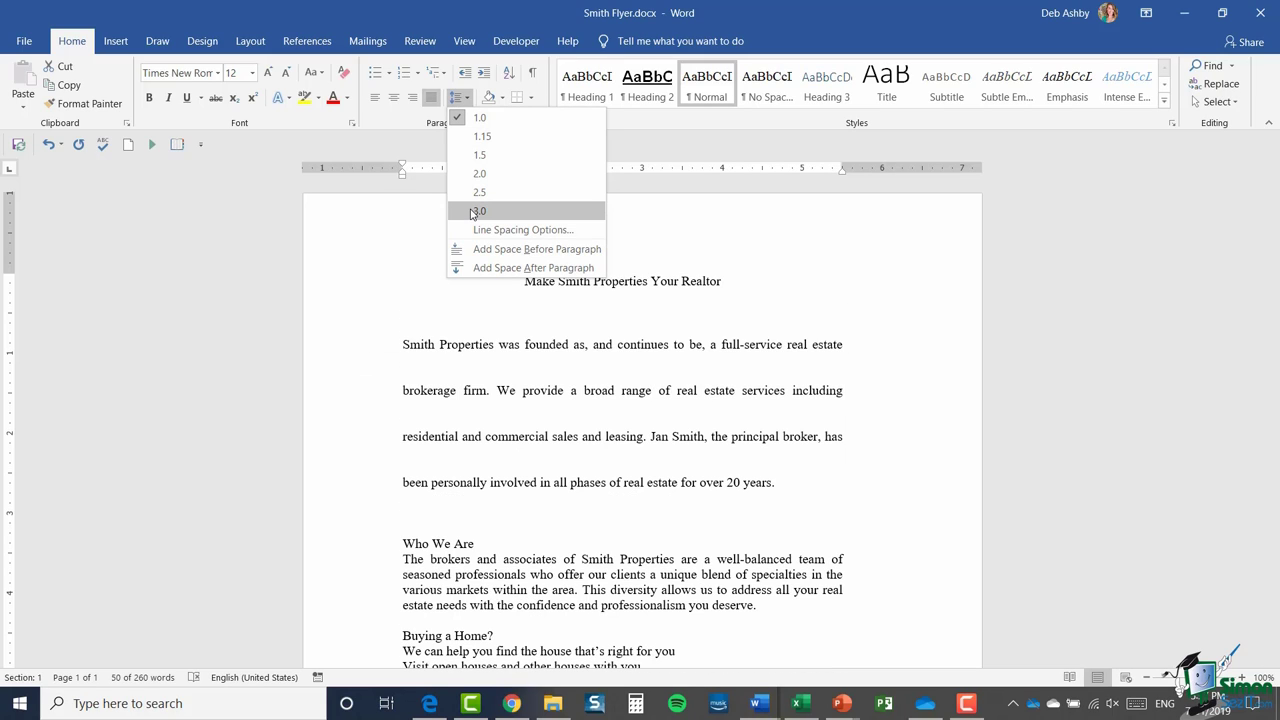
left_click(479, 117)
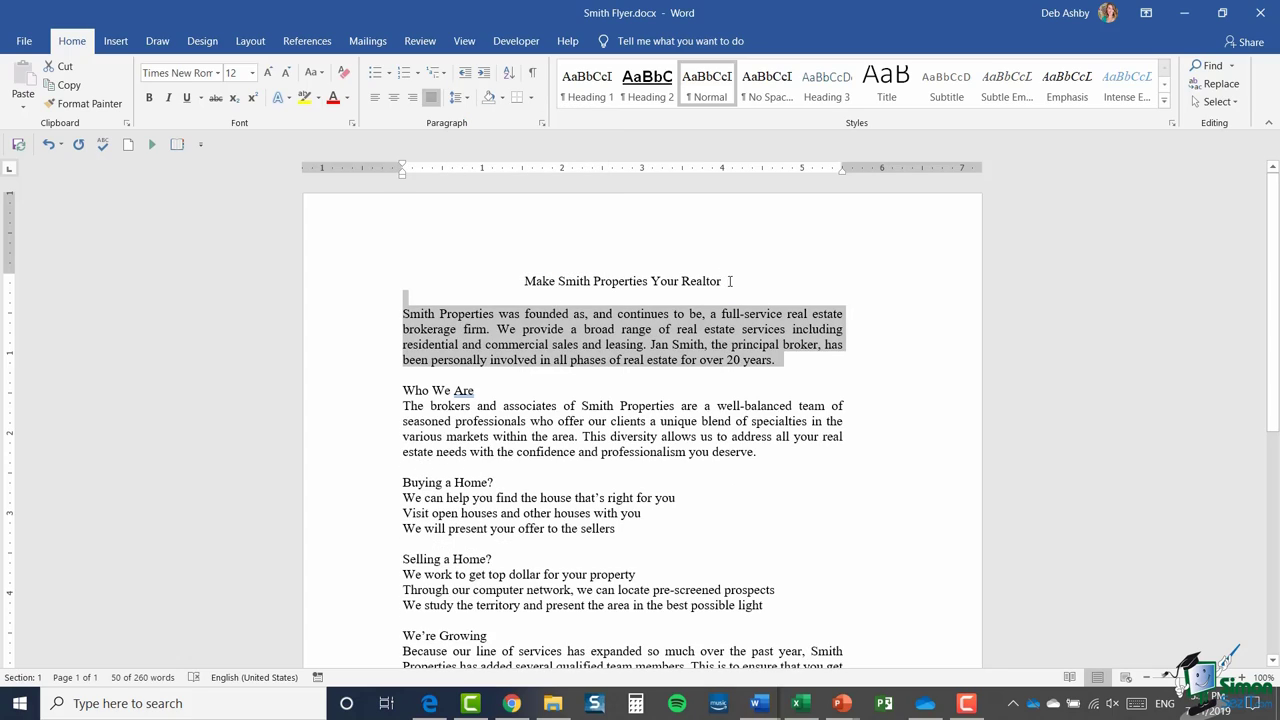
left_click(729, 280)
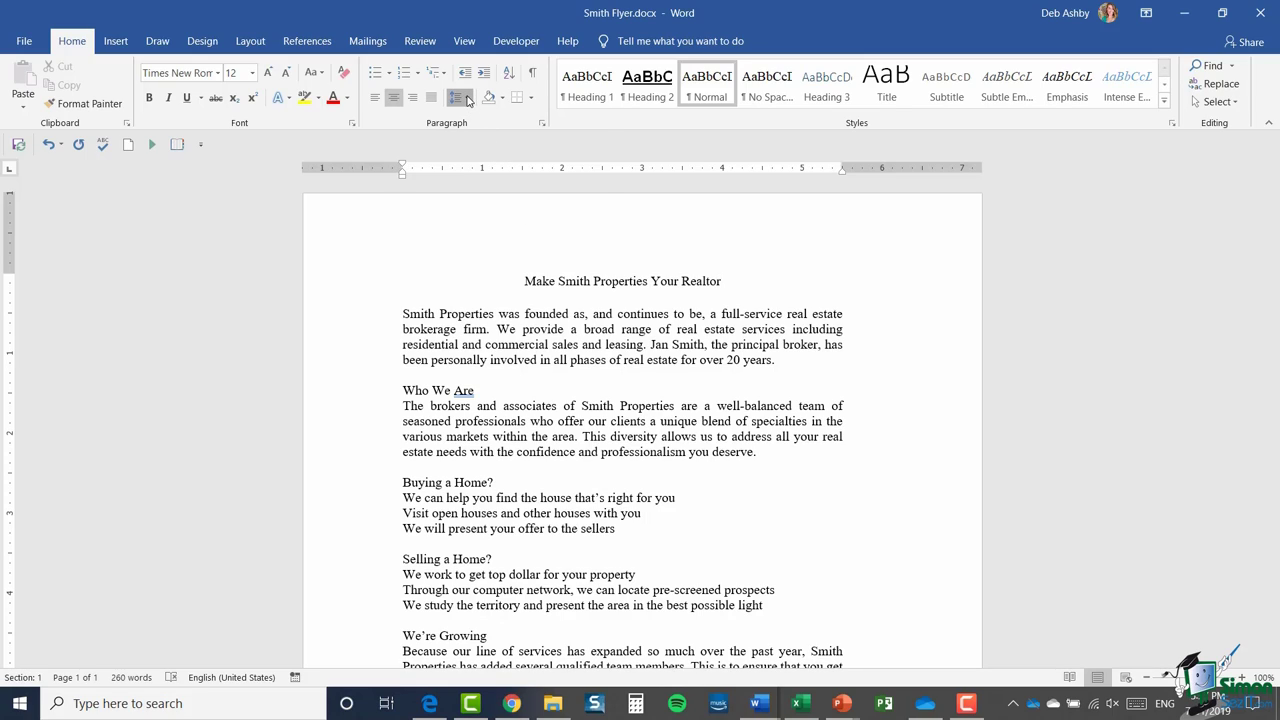
left_click(466, 98)
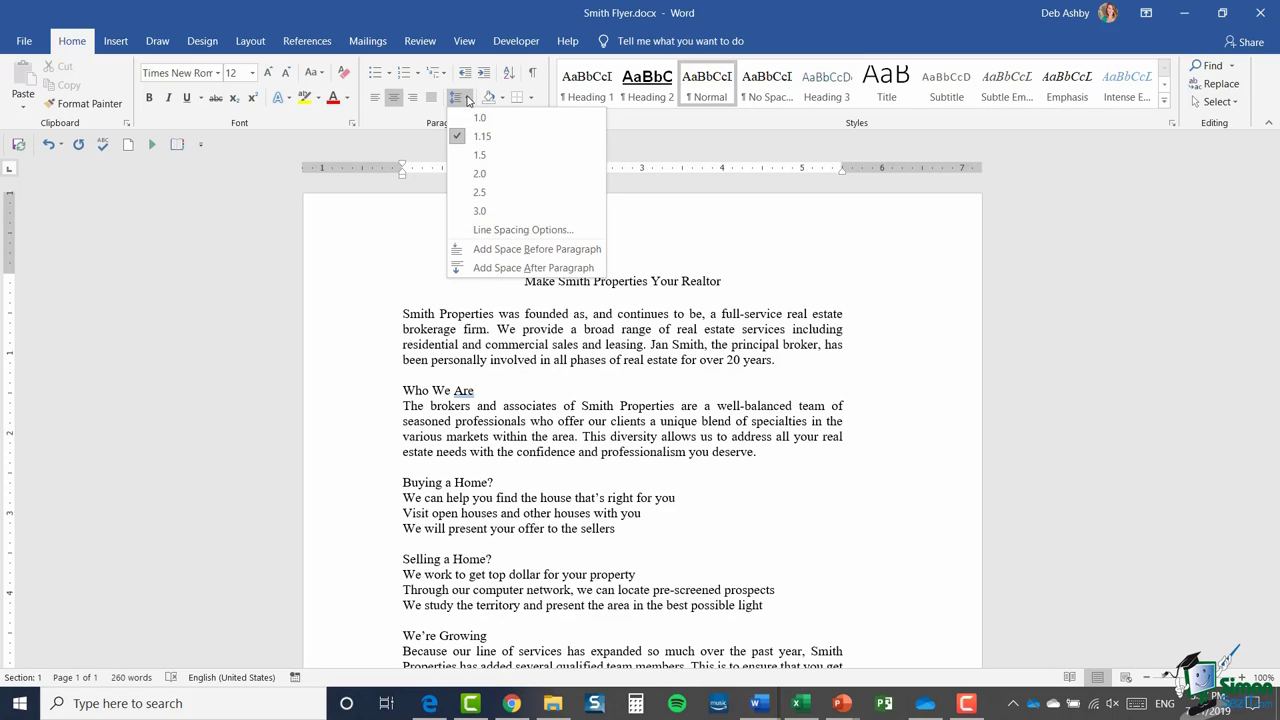
Step: In the Paragraph dialog, try Single, 1.5 lines, Double and At least spacing for the title
left_click(476, 231)
left_click_drag(816, 154, 946, 120)
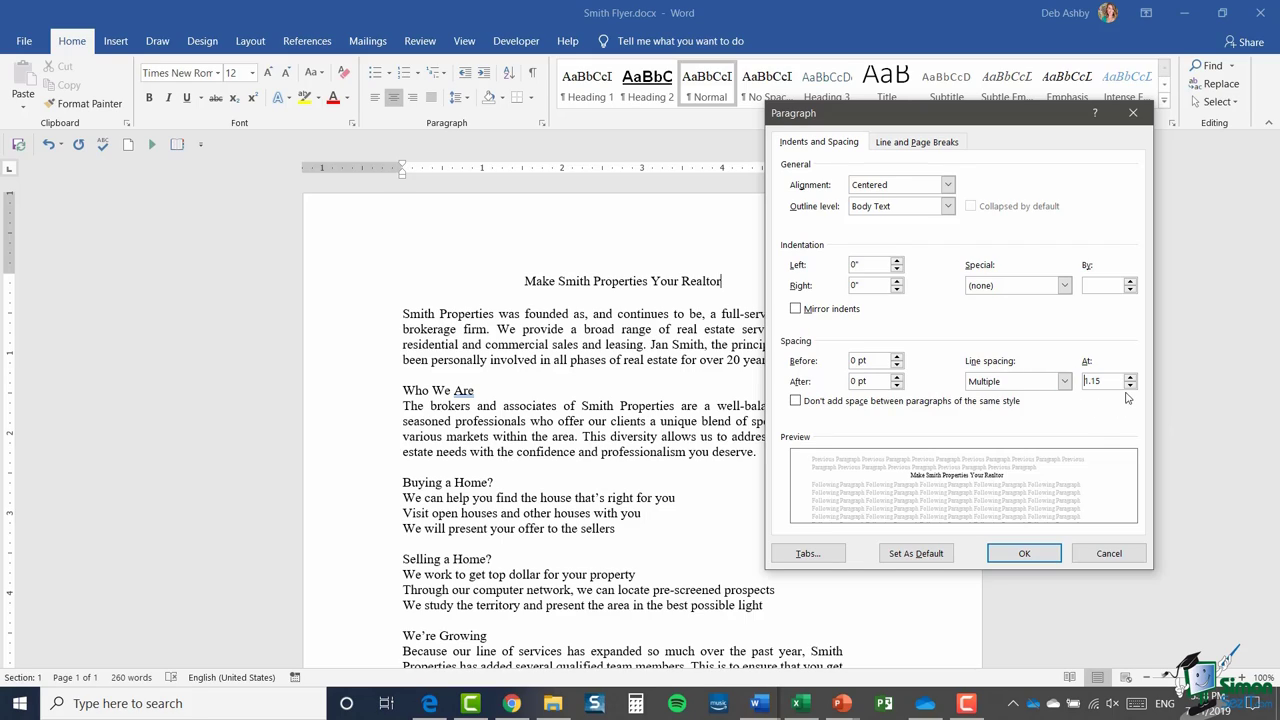
left_click(1064, 381)
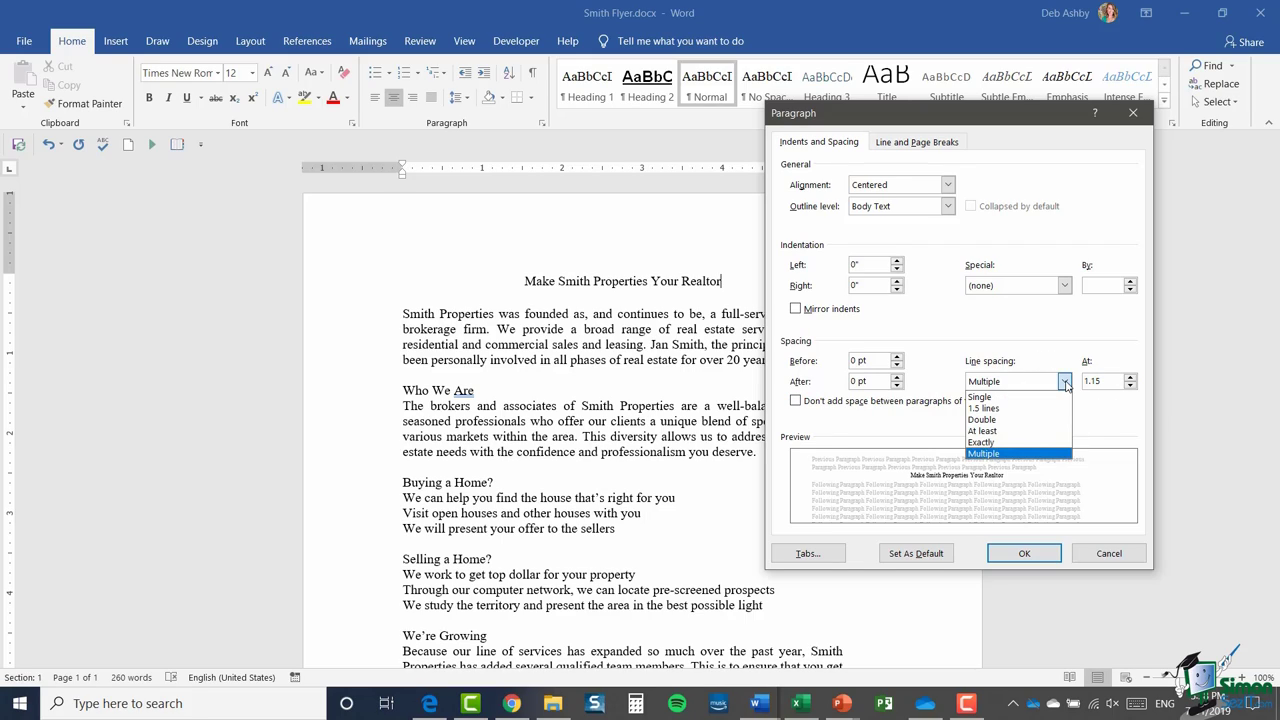
left_click(1003, 398)
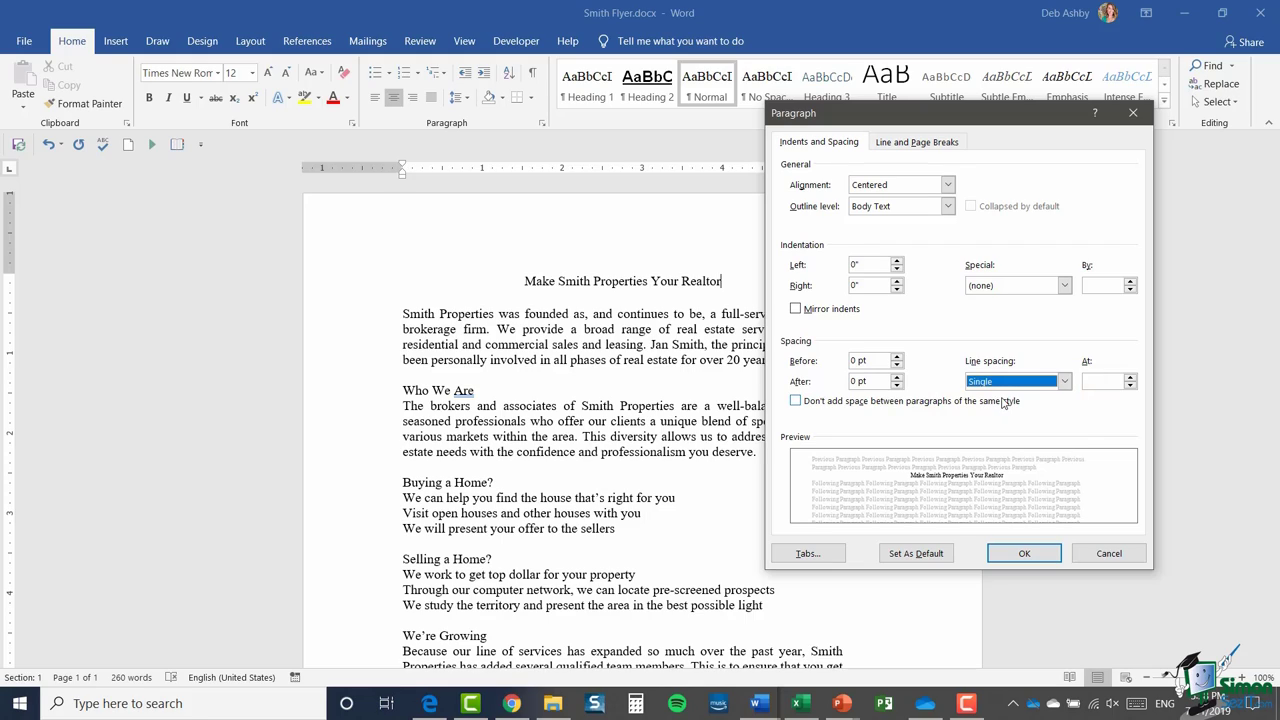
left_click(1064, 381)
left_click(1030, 412)
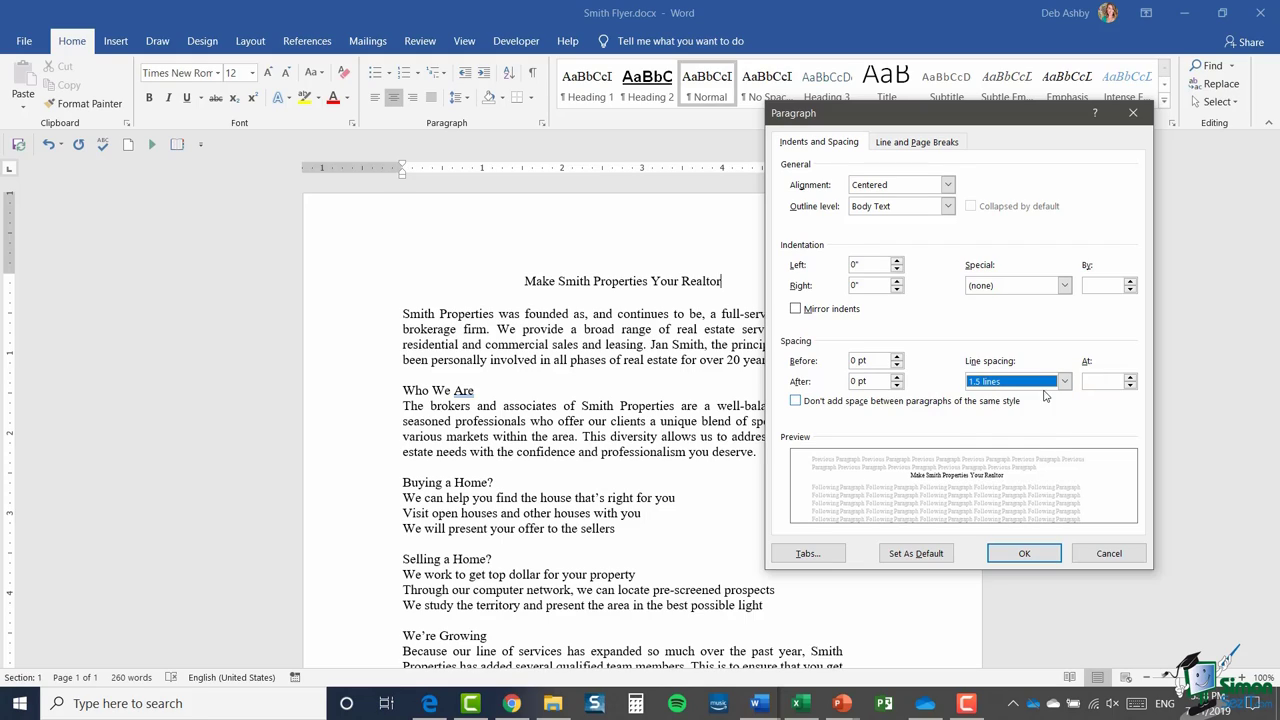
left_click(1064, 381)
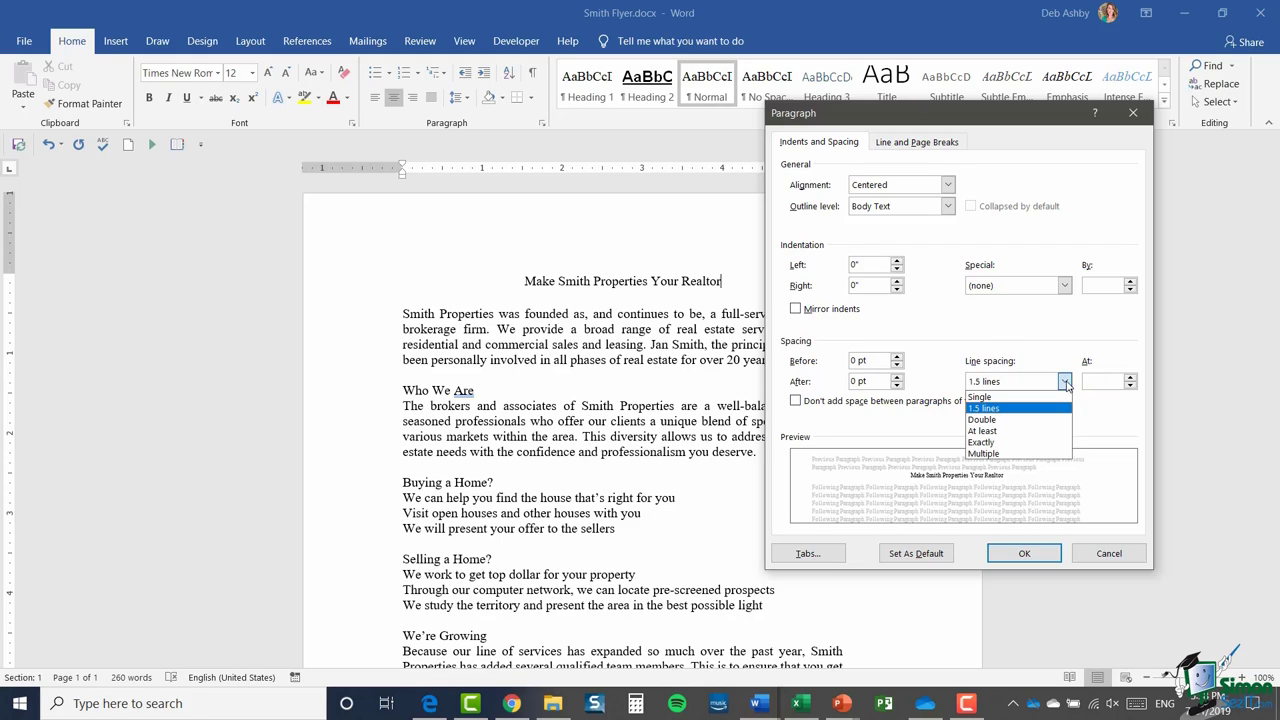
left_click(996, 420)
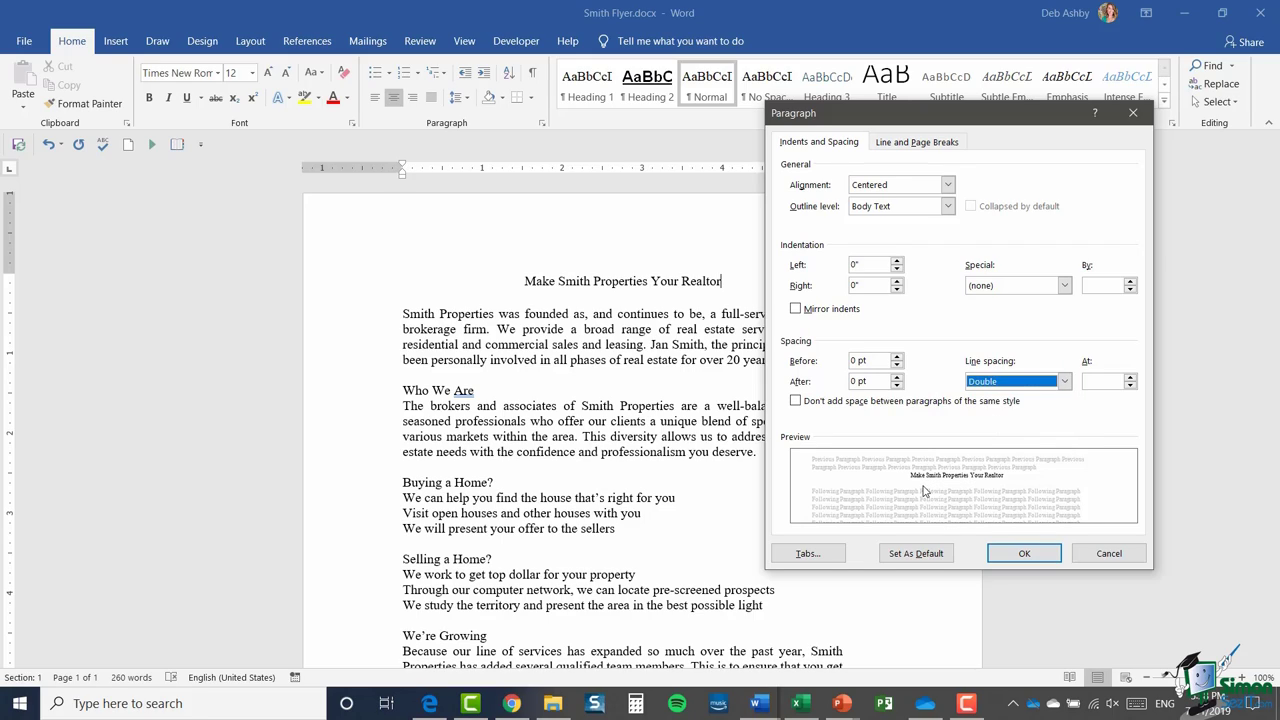
left_click(1064, 381)
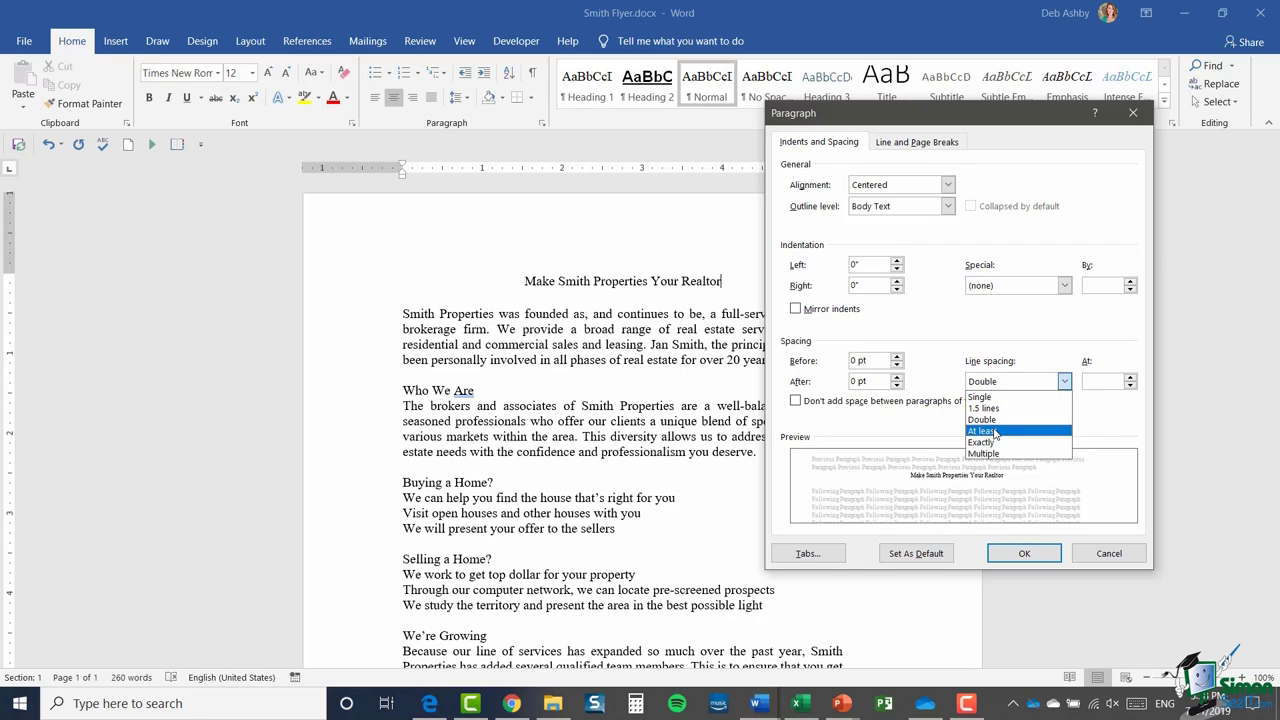
left_click(996, 433)
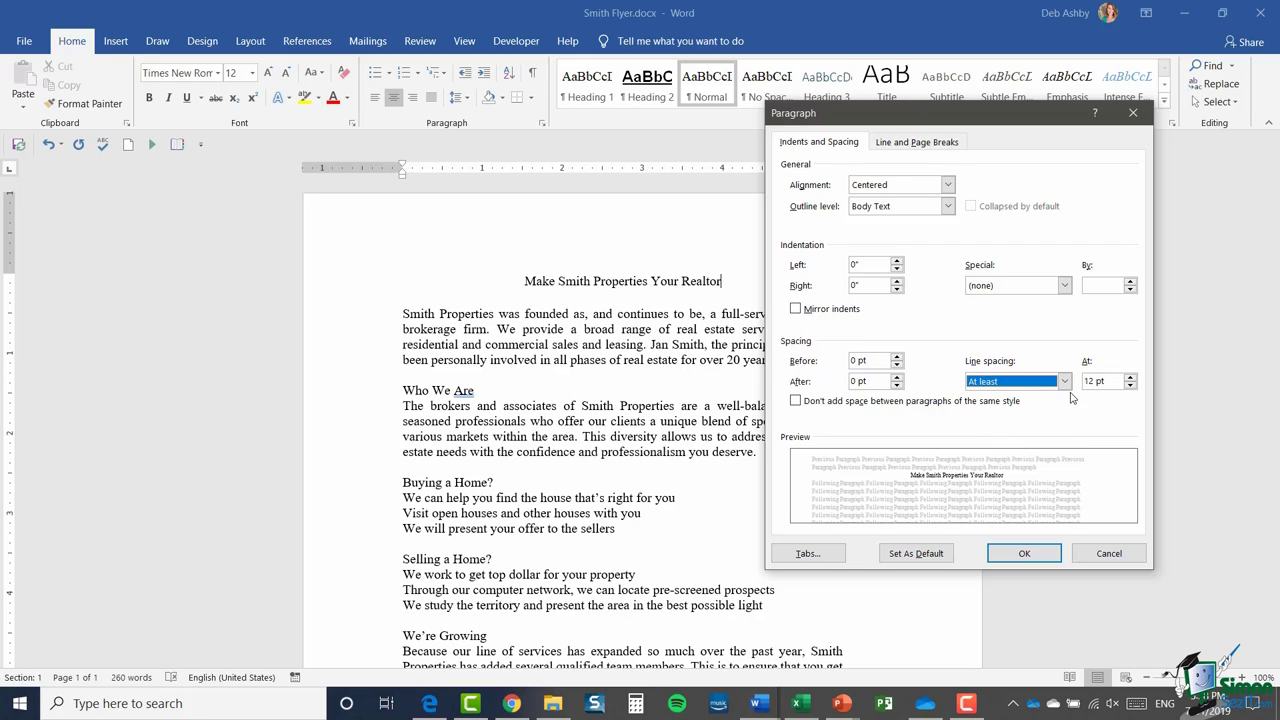
Step: Raise the At least spacing to 22 pt, settle on 1.5 lines, and choose Set As Default
left_click(1131, 378)
left_click(1131, 378)
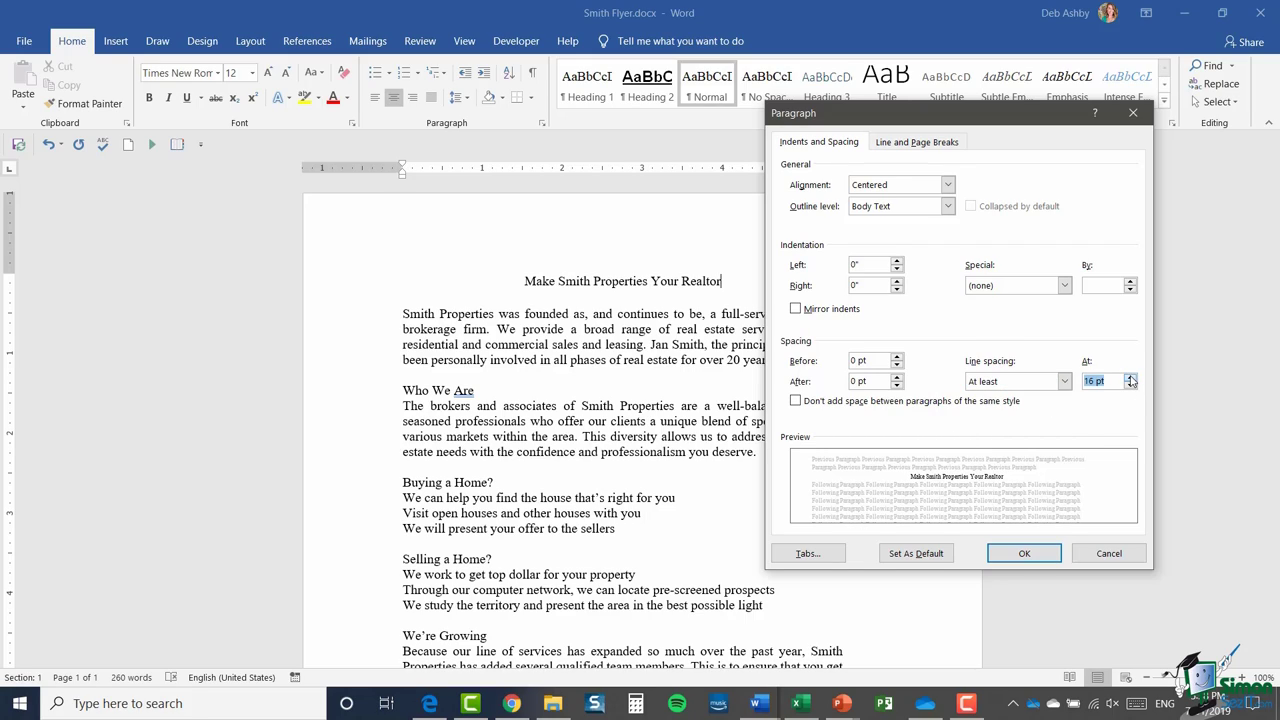
left_click(1131, 378)
left_click(1131, 378)
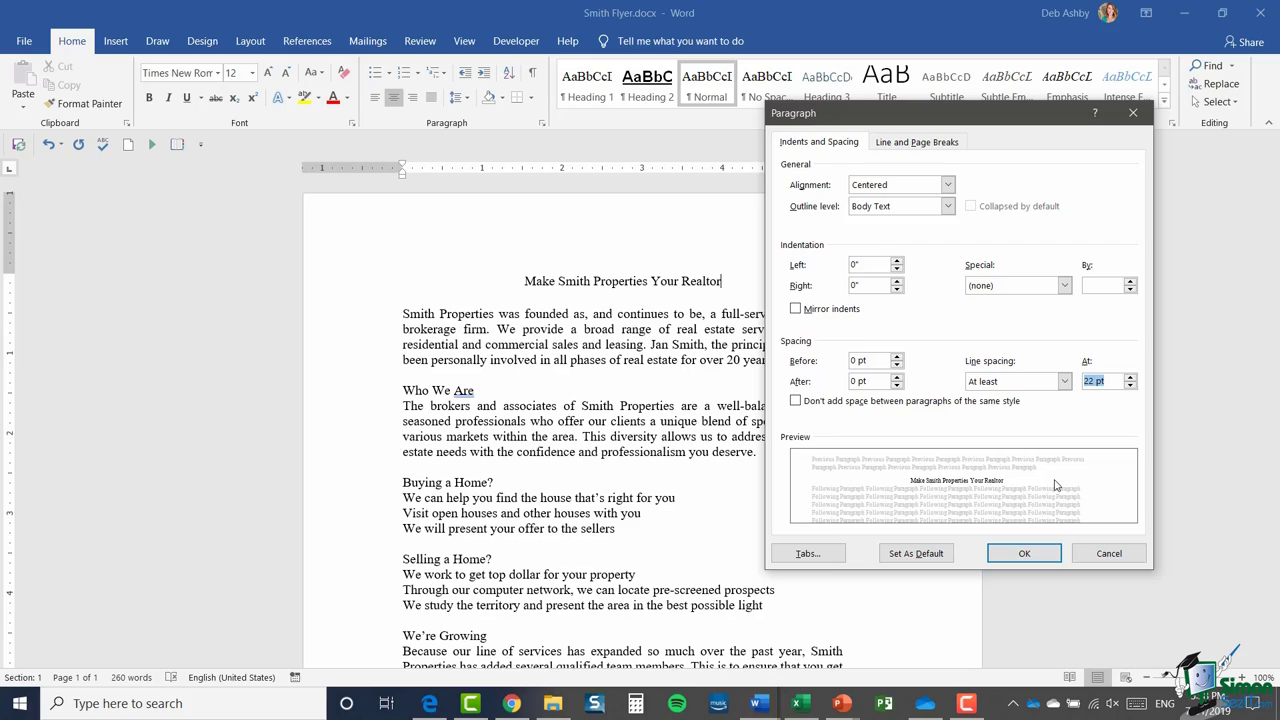
left_click(1064, 381)
left_click(985, 407)
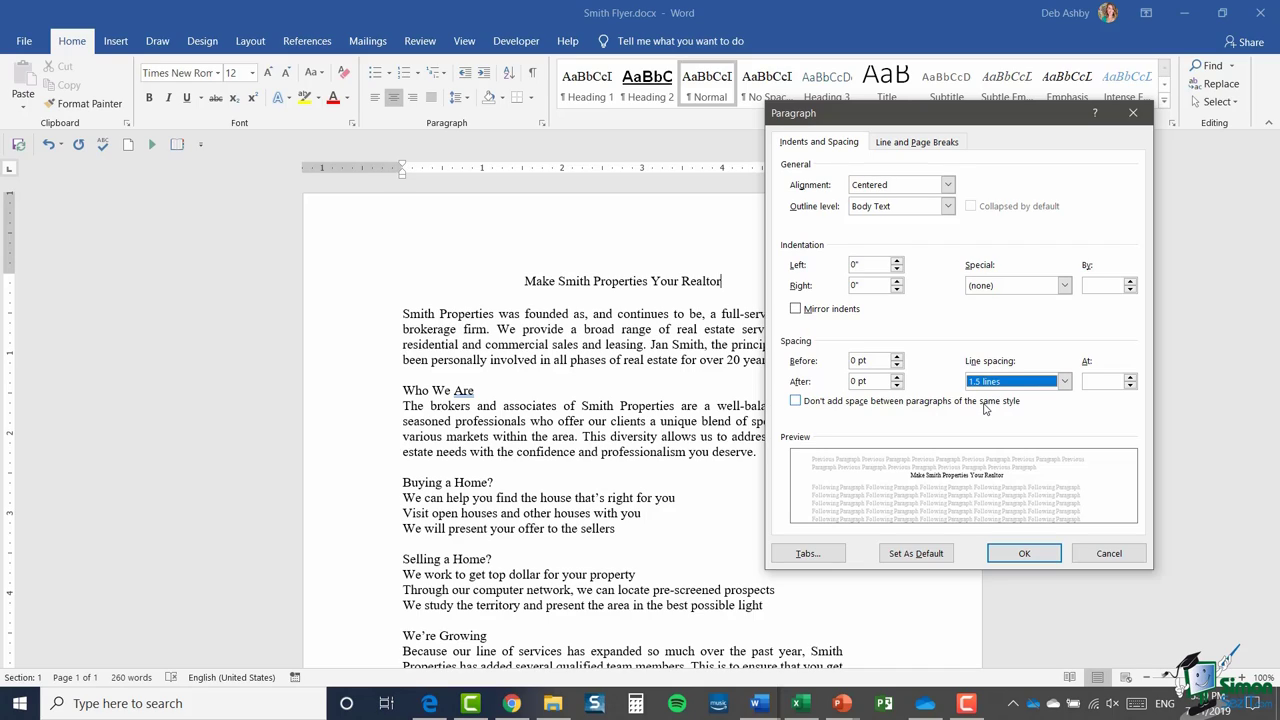
left_click(913, 558)
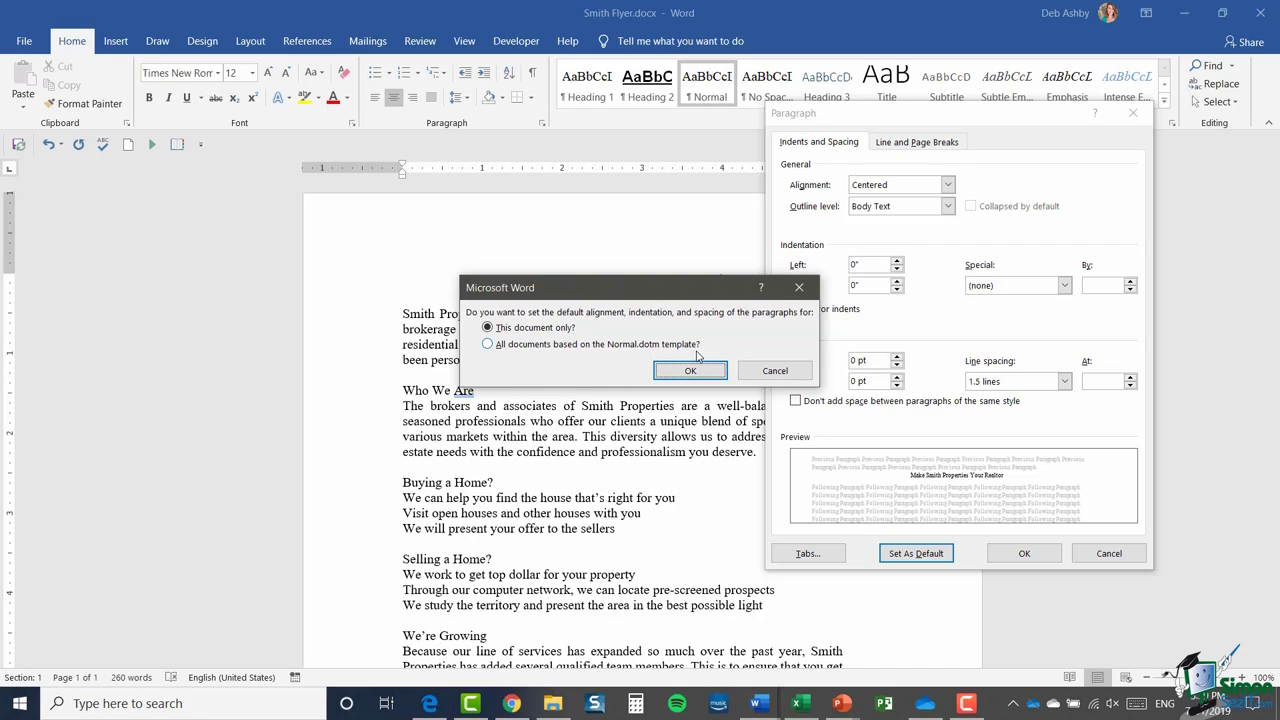
Step: Cancel the default-settings prompt and indent the opening paragraph's first line with a tab before Smith
left_click(776, 371)
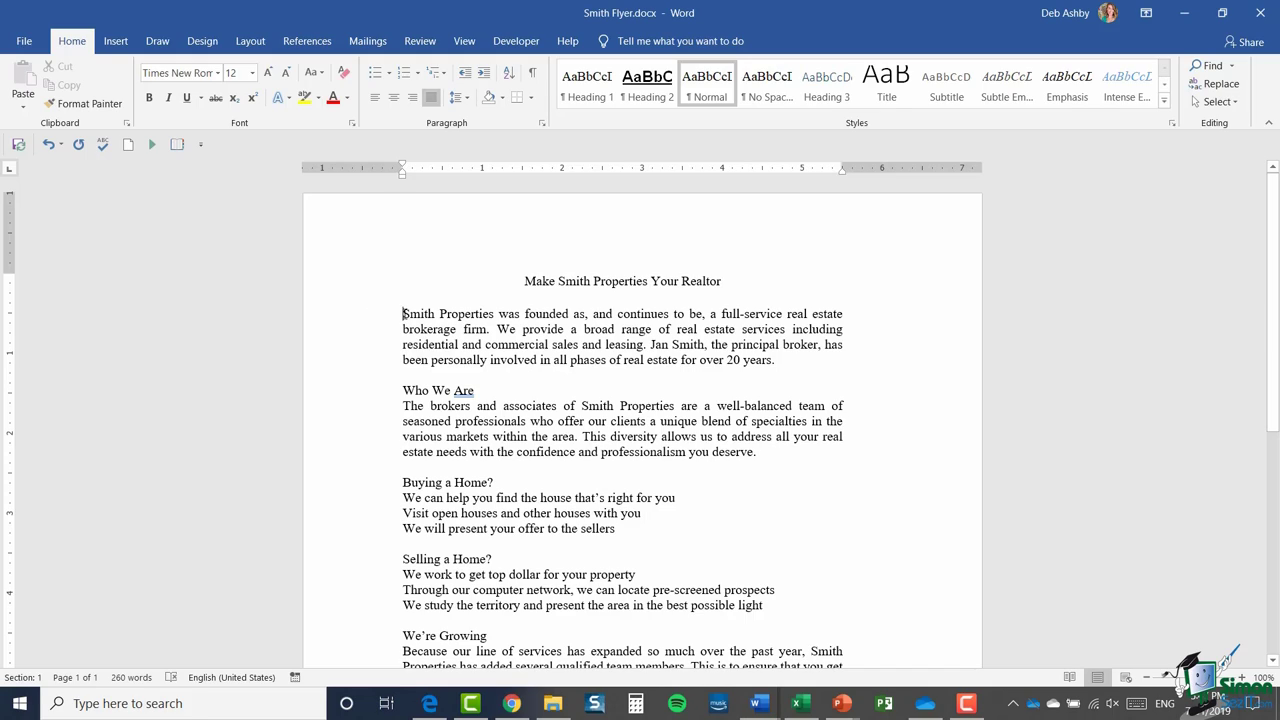
left_click(402, 314)
key("Tab")
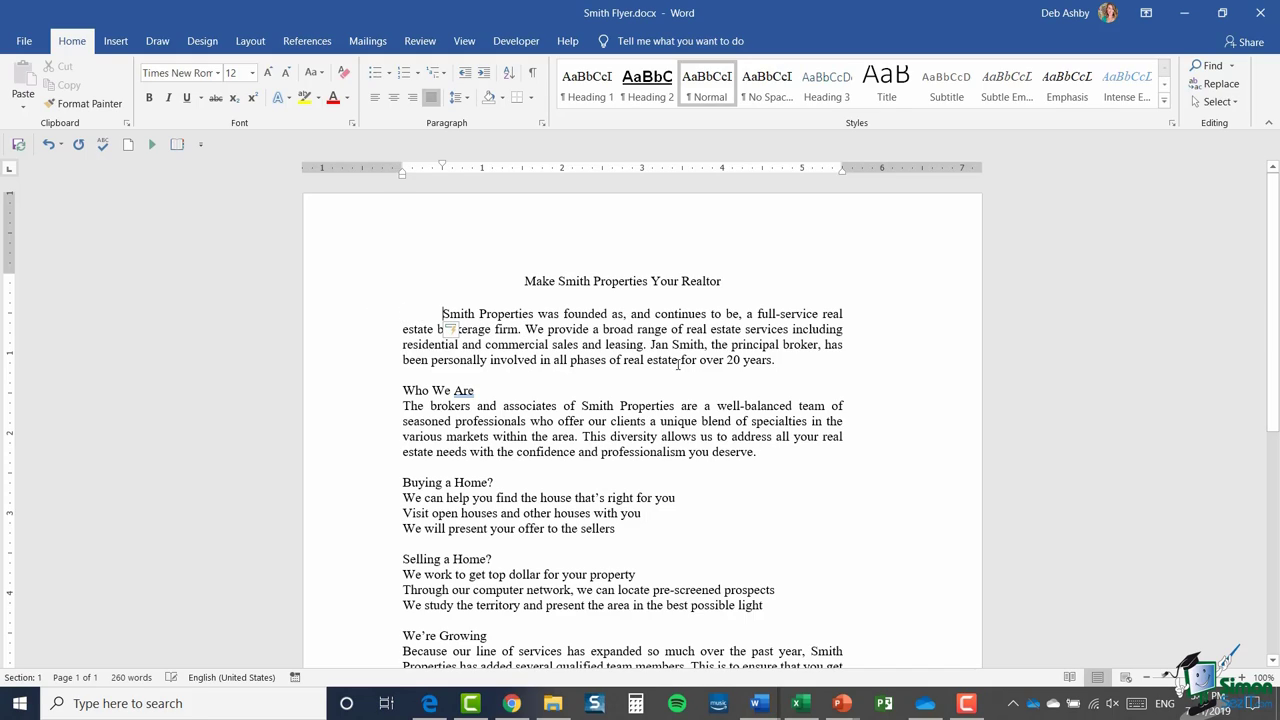
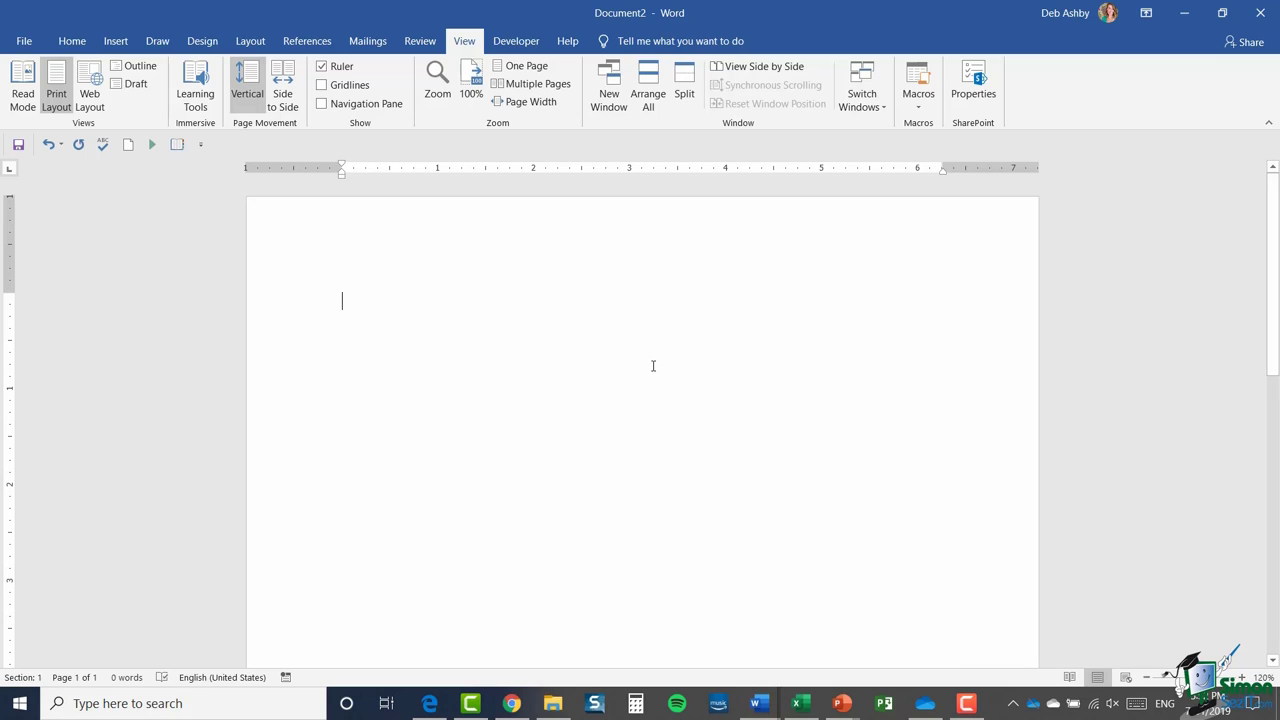
Step: Type four sample first names, each on its own line
type("Adam")
key("Return")
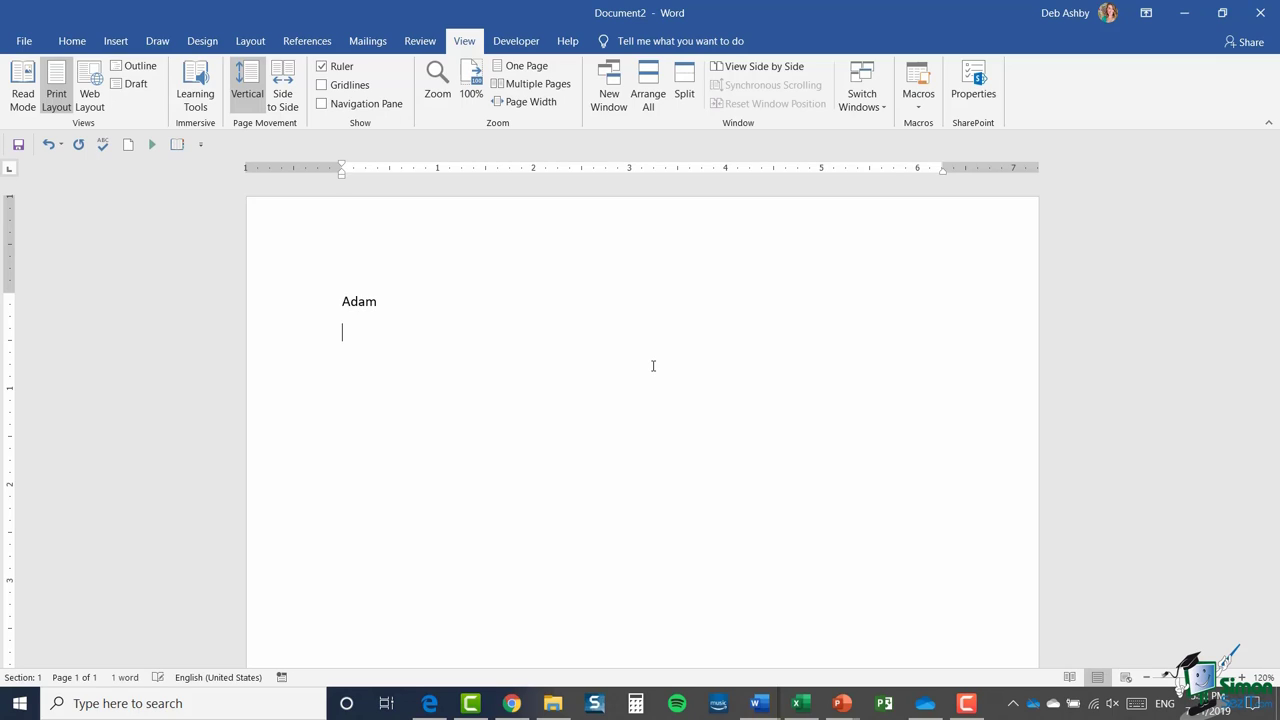
type("Deborah")
key("Return")
type("M")
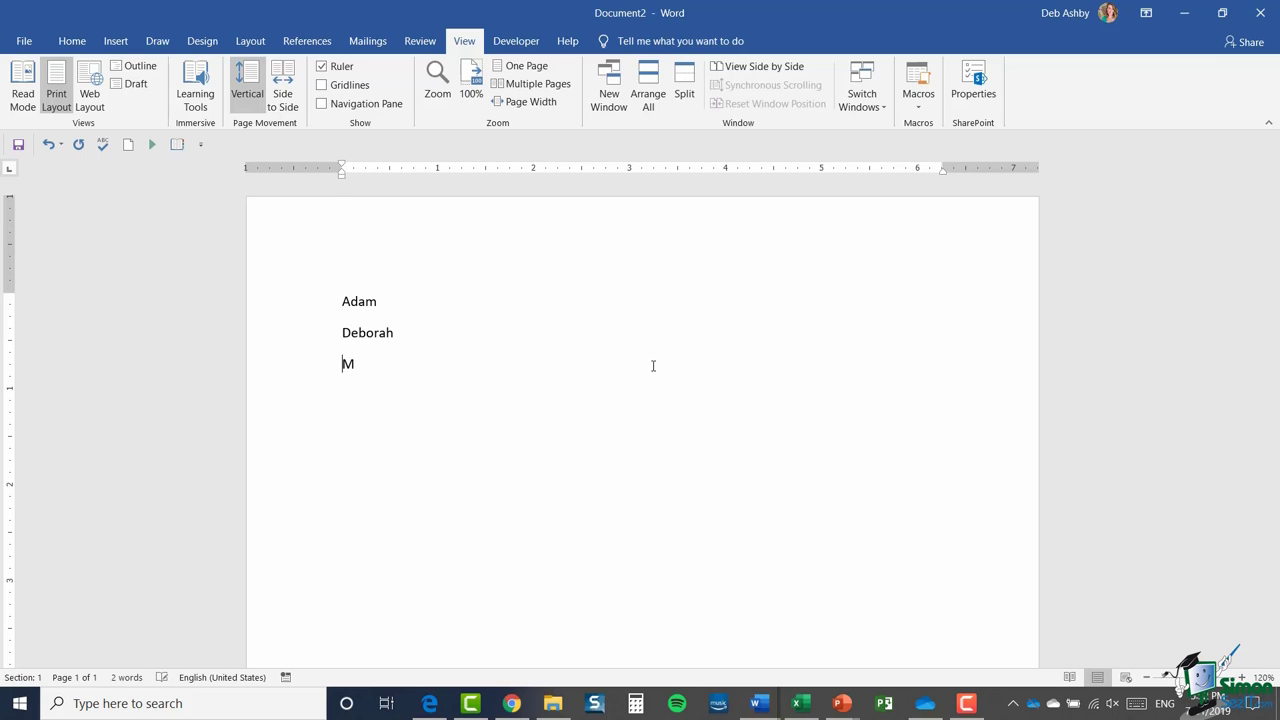
type("eesh")
key("Return")
type("Rob")
Step: Select all four name lines, with the Home tab showing
double_click(358, 395)
left_click(323, 303, "shift")
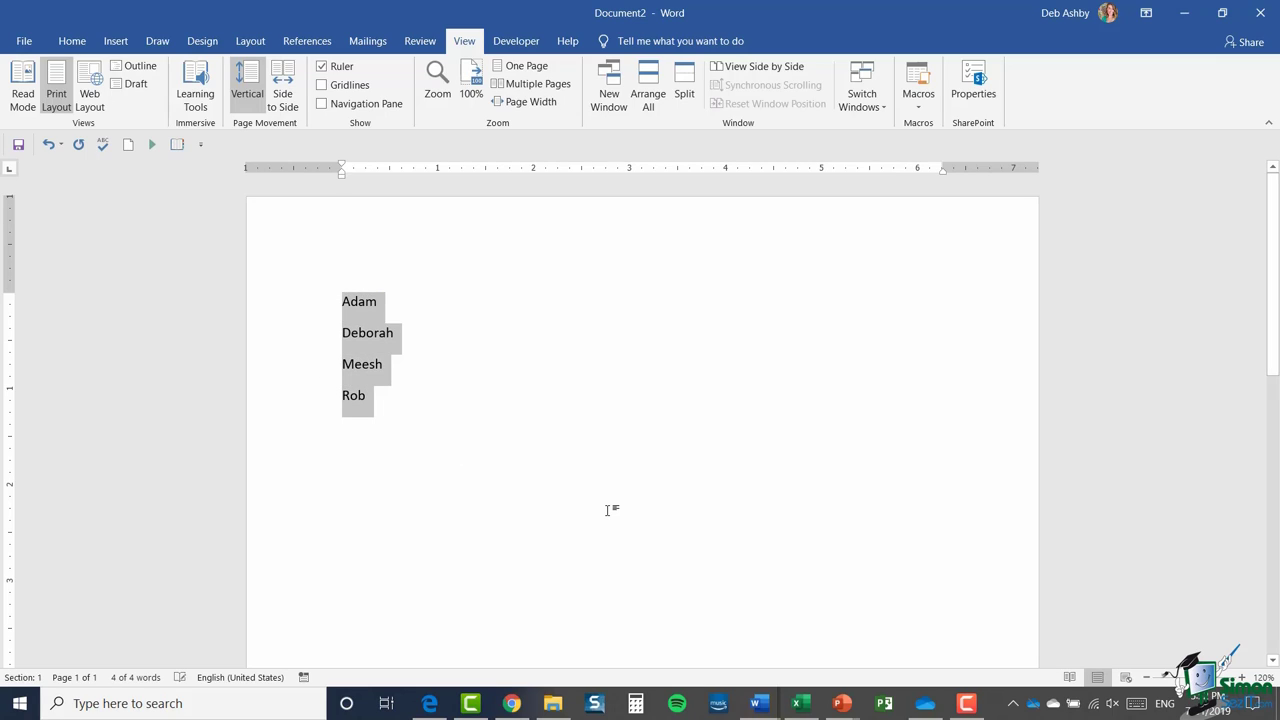
left_click(72, 41)
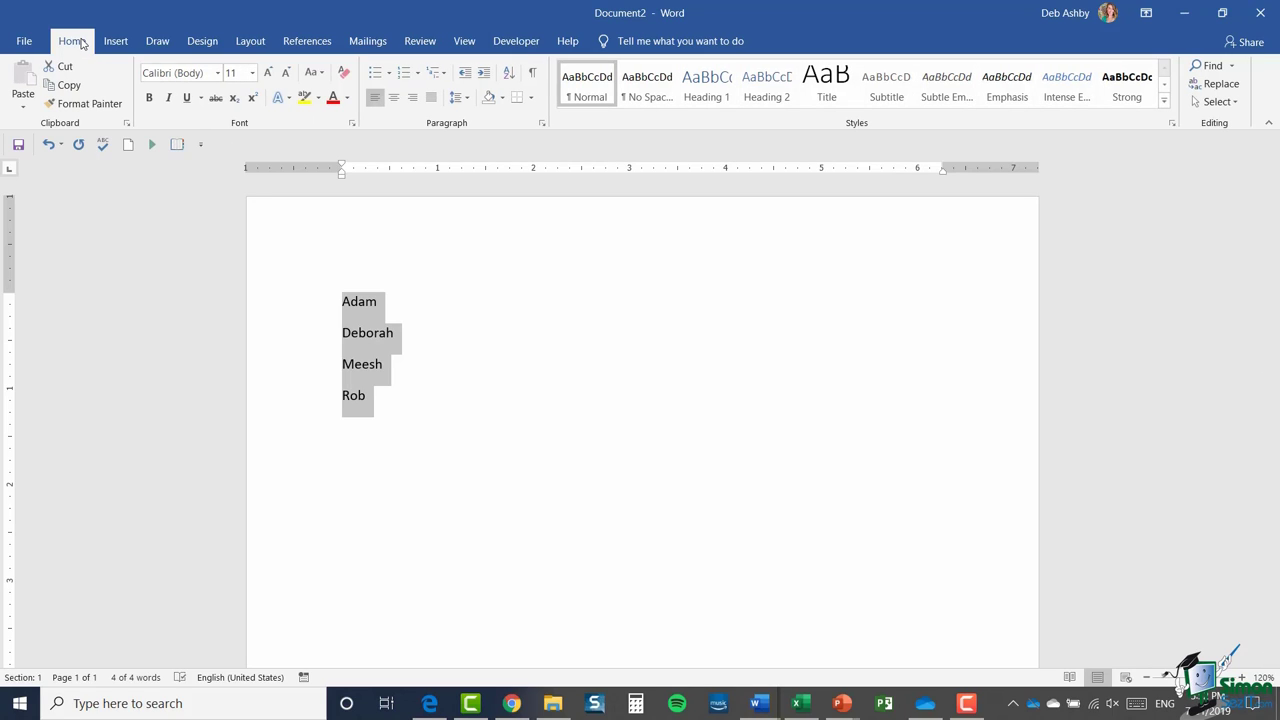
Step: Number the four names 1–4 and shift the numbers and text right with the ruler indent markers
left_click(405, 75)
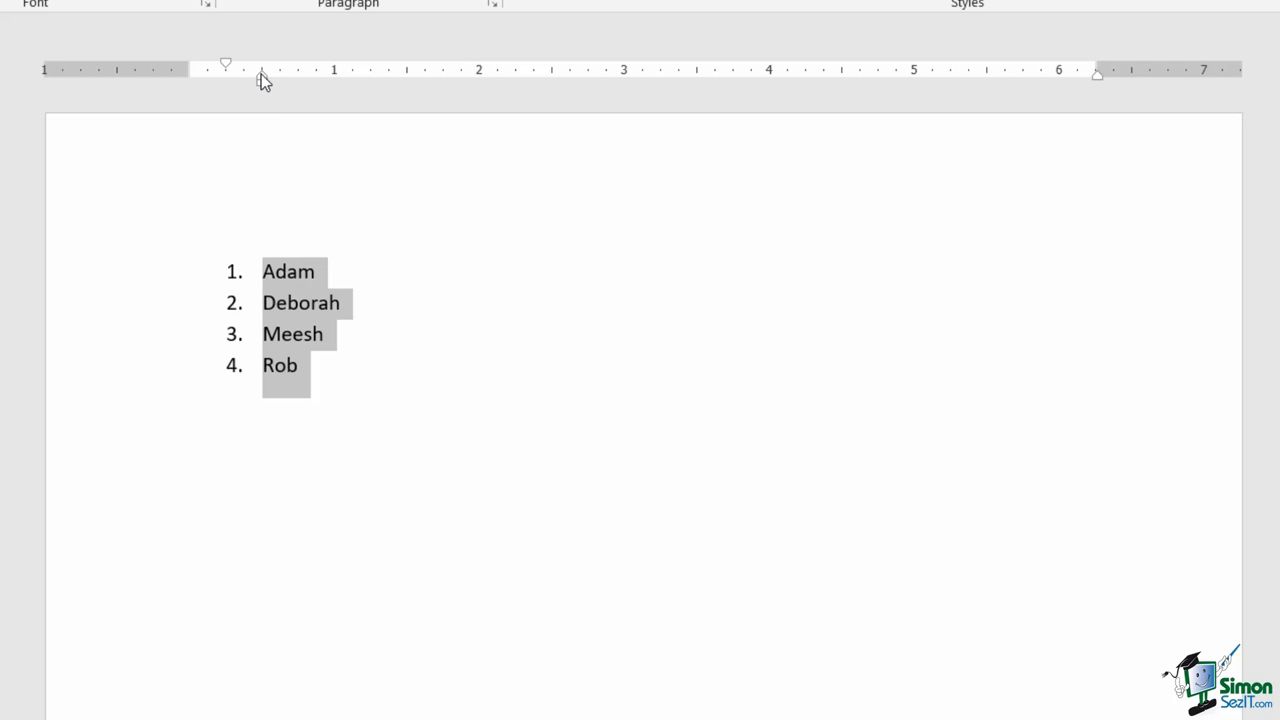
mouse_move(261, 74)
left_mouse_down()
mouse_move(332, 81)
mouse_move(287, 82)
left_mouse_up()
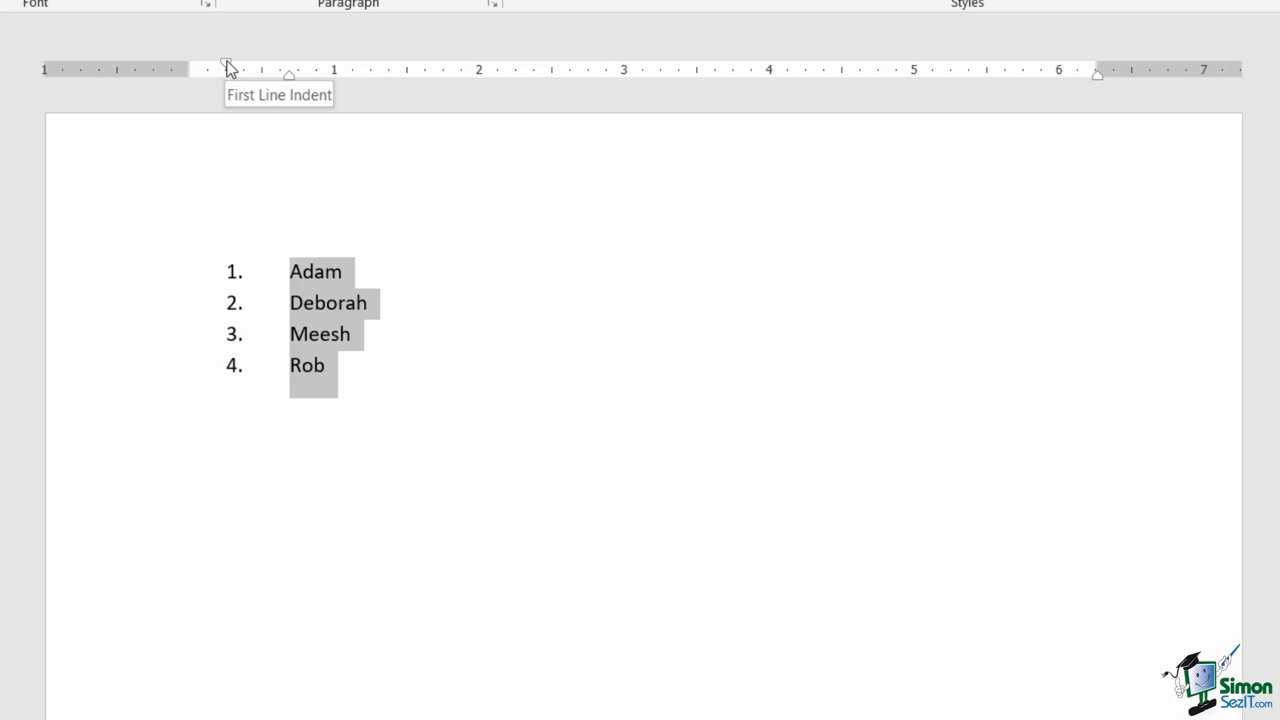
mouse_move(228, 66)
left_mouse_down()
mouse_move(257, 66)
mouse_move(228, 68)
left_mouse_up()
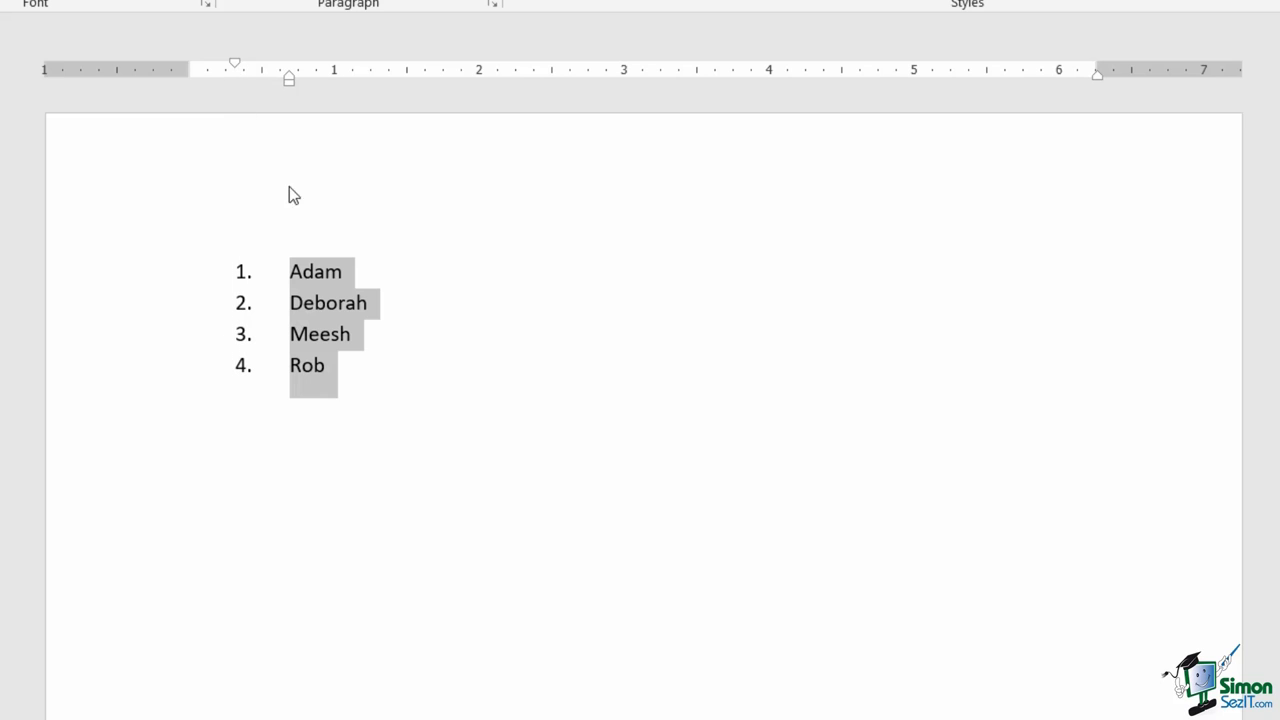
left_click(499, 298)
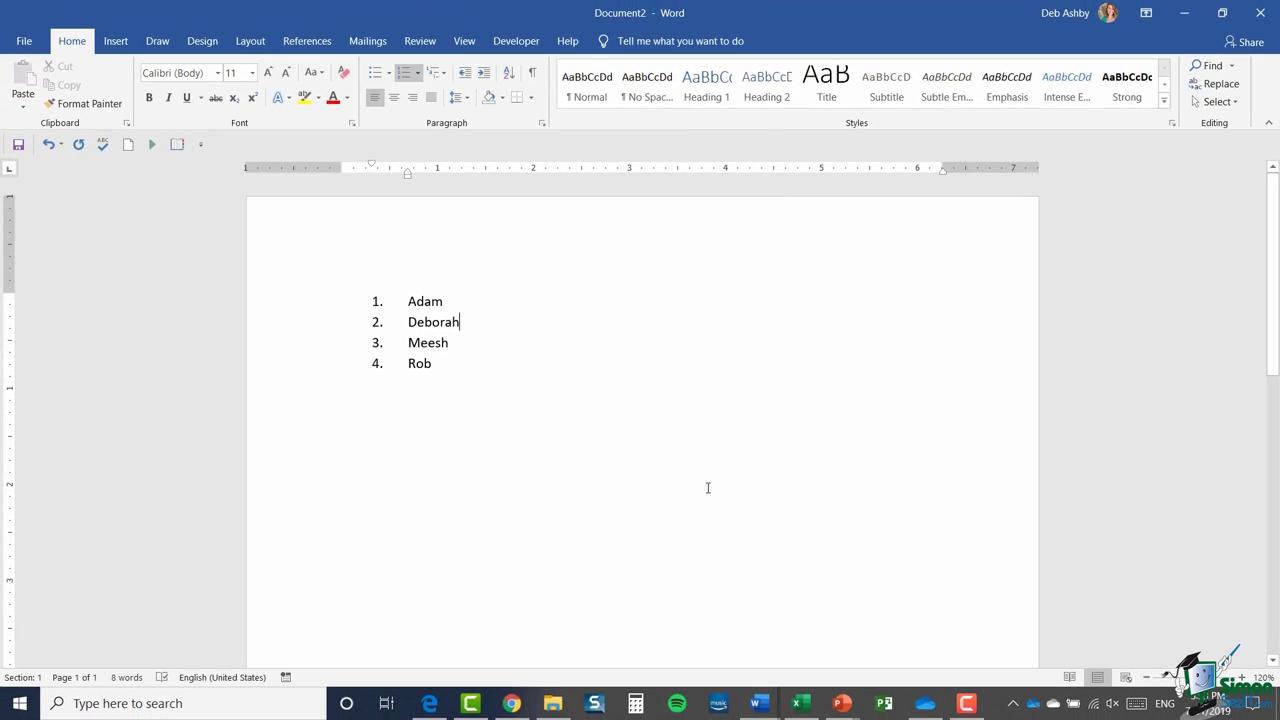
Step: Switch to the Smith Flyer document through View > Switch Windows
left_click(466, 42)
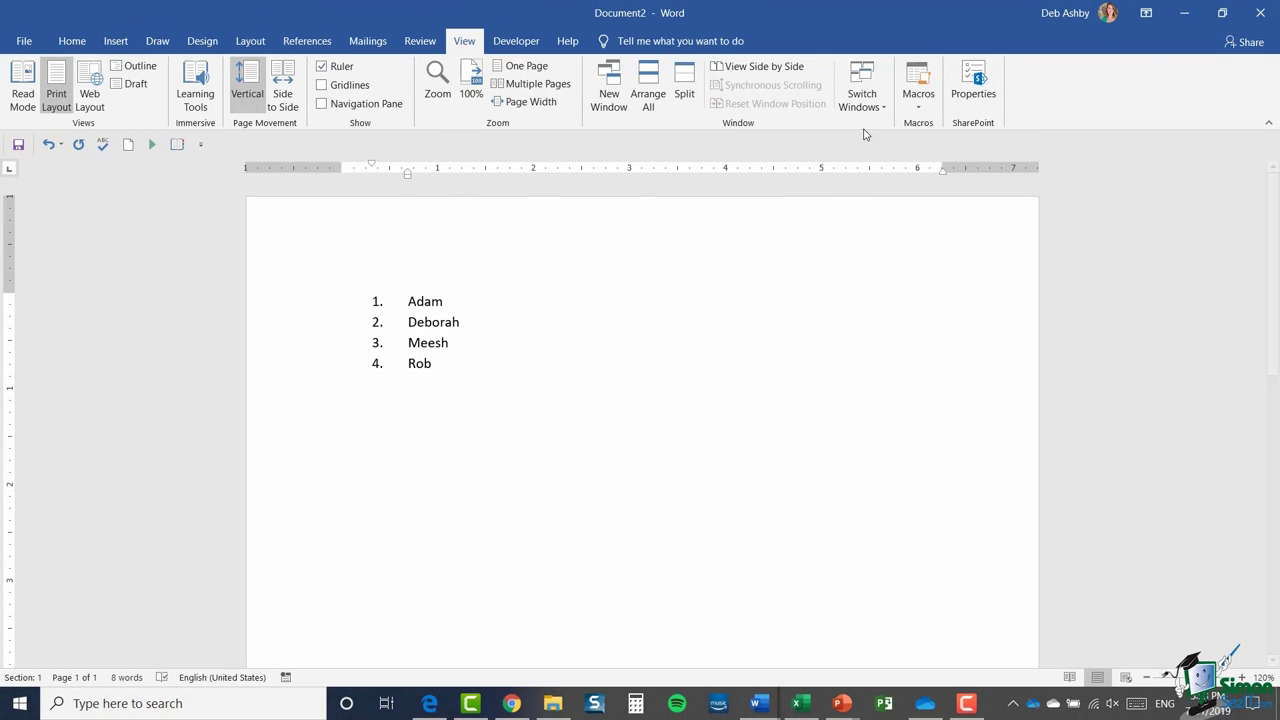
left_click(862, 95)
left_click(890, 141)
Step: Select the flyer's first paragraph and reset its left, hanging and right indents
key("ctrl+shift+Down")
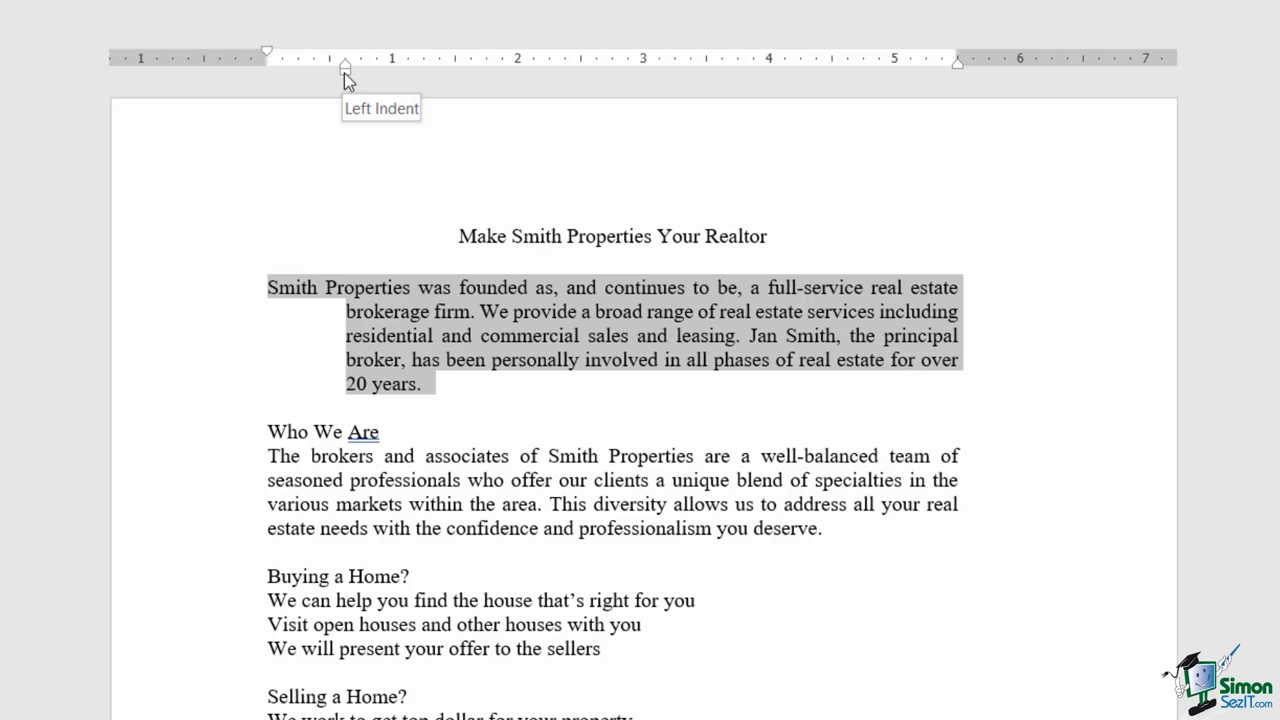
mouse_move(345, 73)
left_mouse_down()
mouse_move(296, 70)
mouse_move(332, 79)
left_mouse_up()
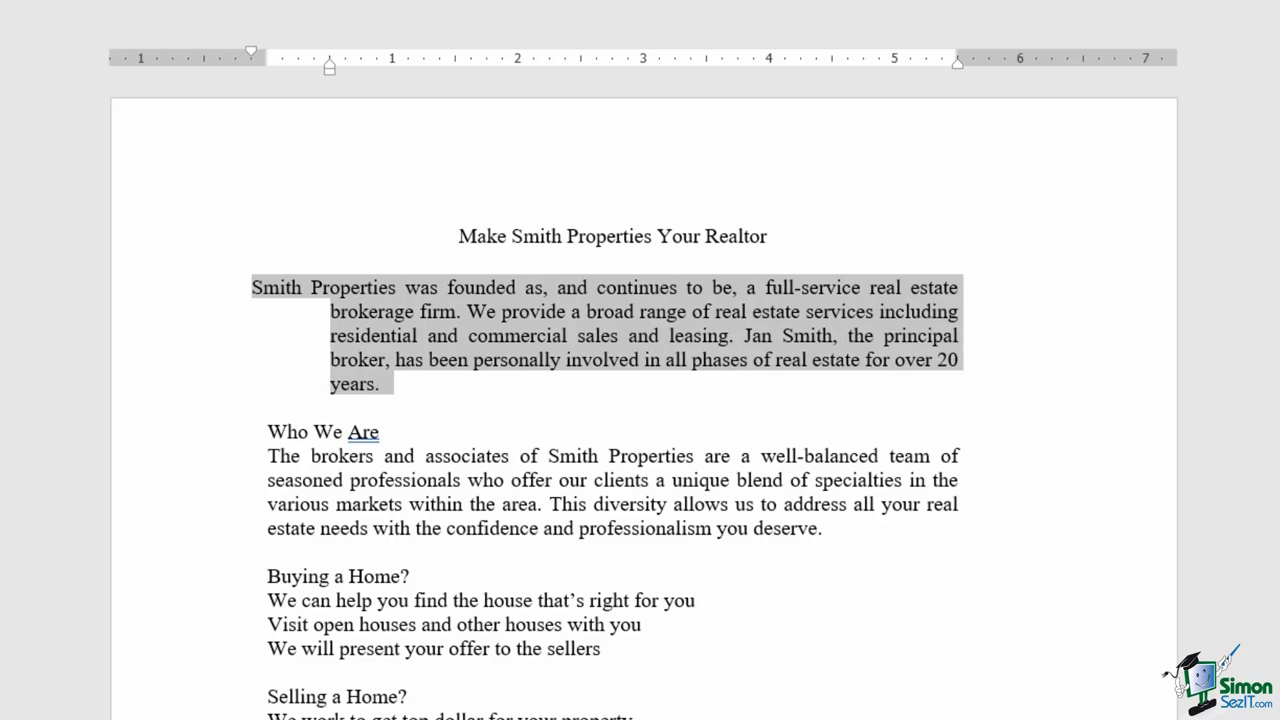
key("ctrl+q")
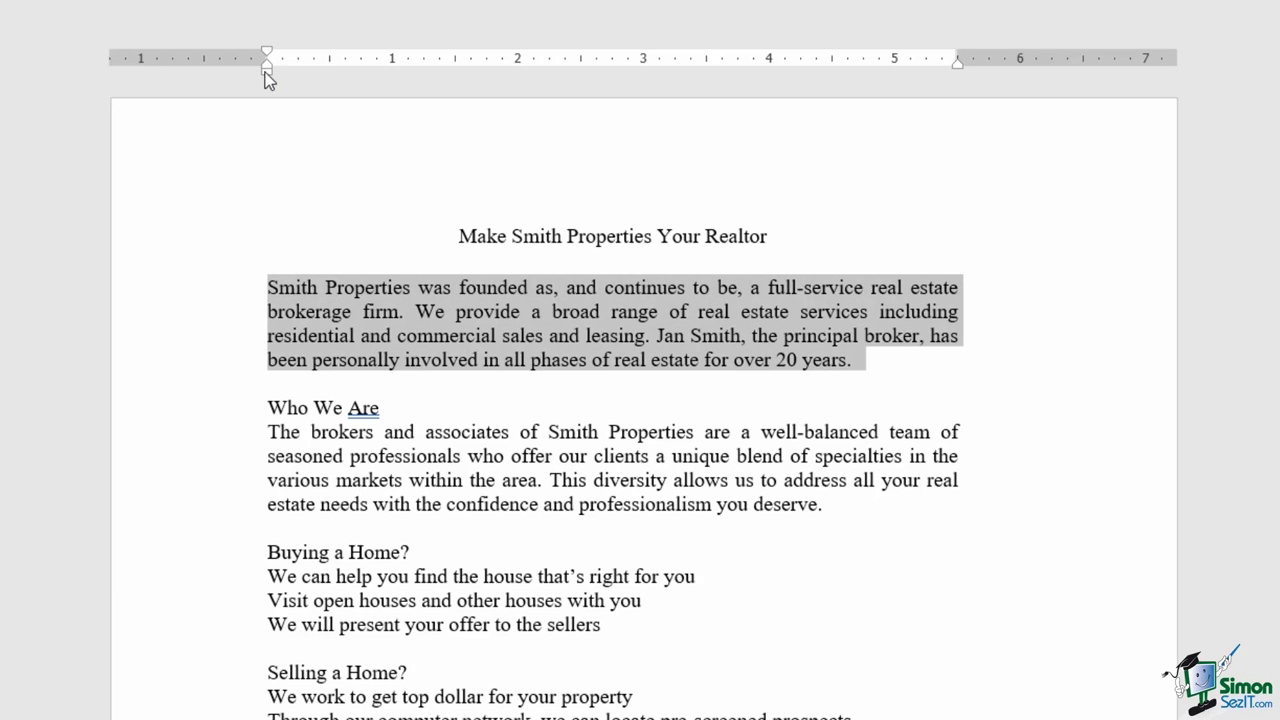
mouse_move(266, 73)
left_mouse_down()
mouse_move(419, 89)
mouse_move(269, 71)
left_mouse_up()
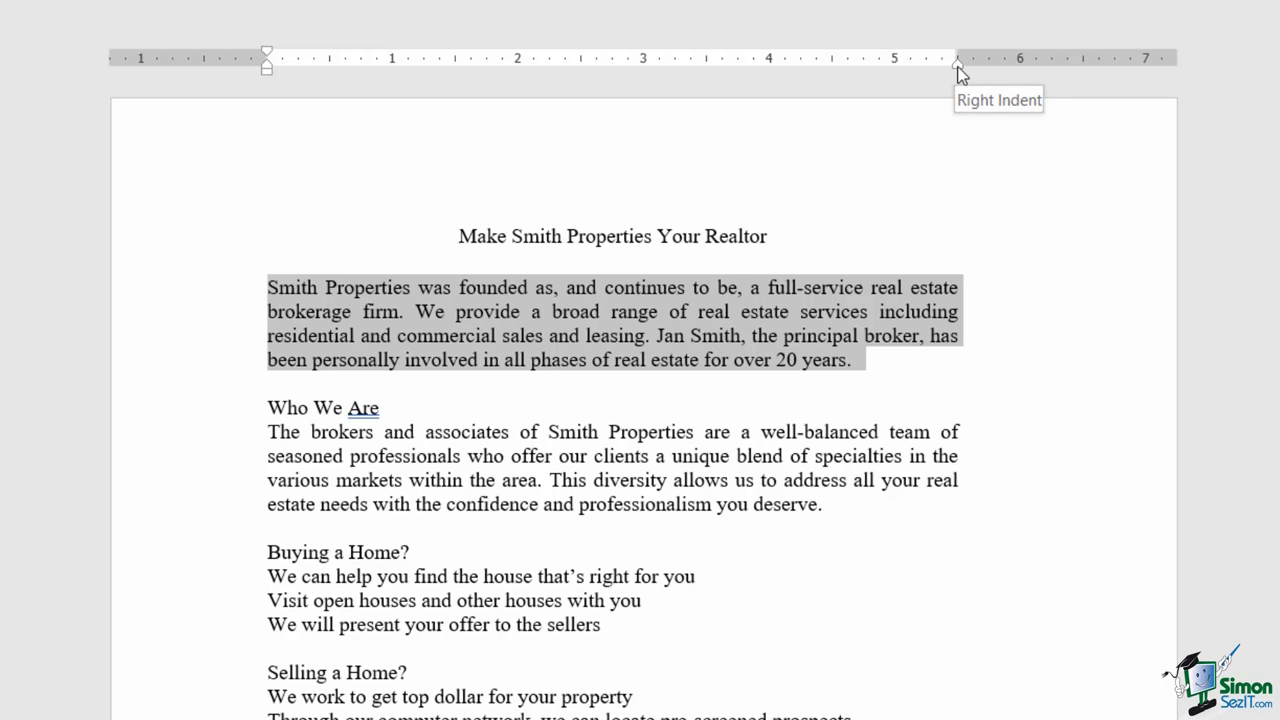
mouse_move(957, 68)
left_mouse_down()
mouse_move(776, 71)
mouse_move(958, 75)
left_mouse_up()
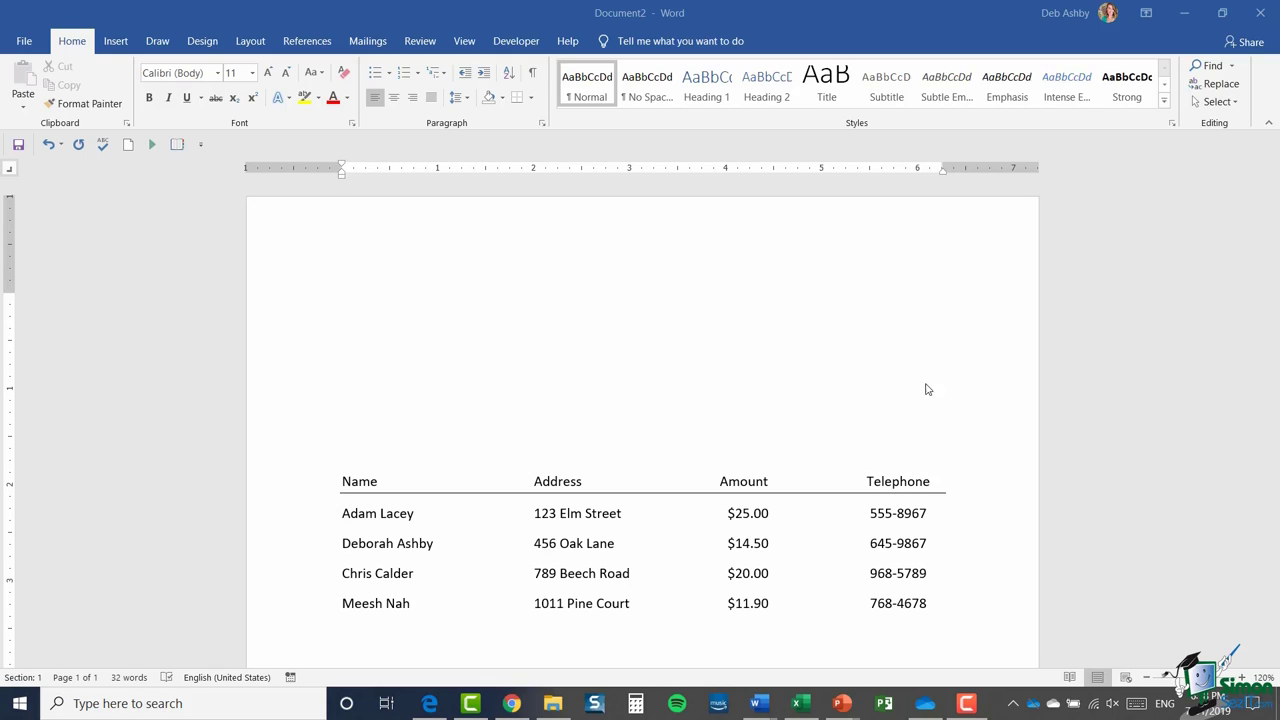
left_click(352, 348)
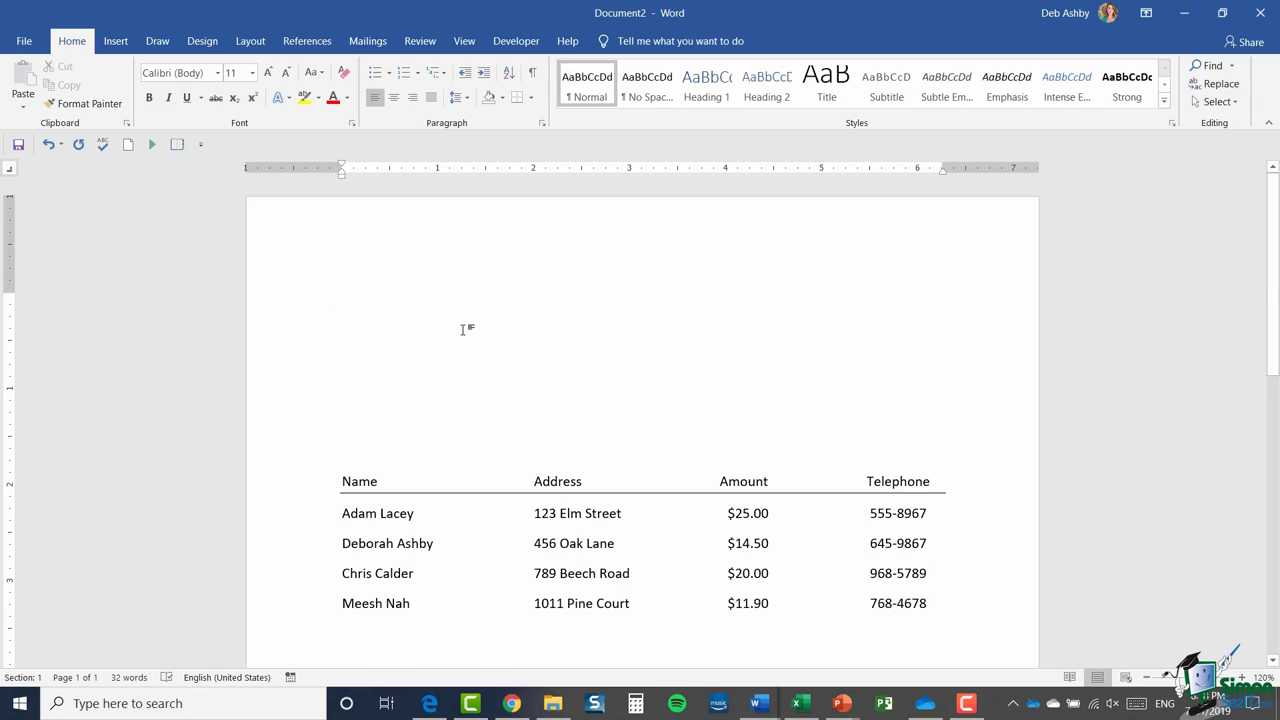
key("Tab")
key("Tab")
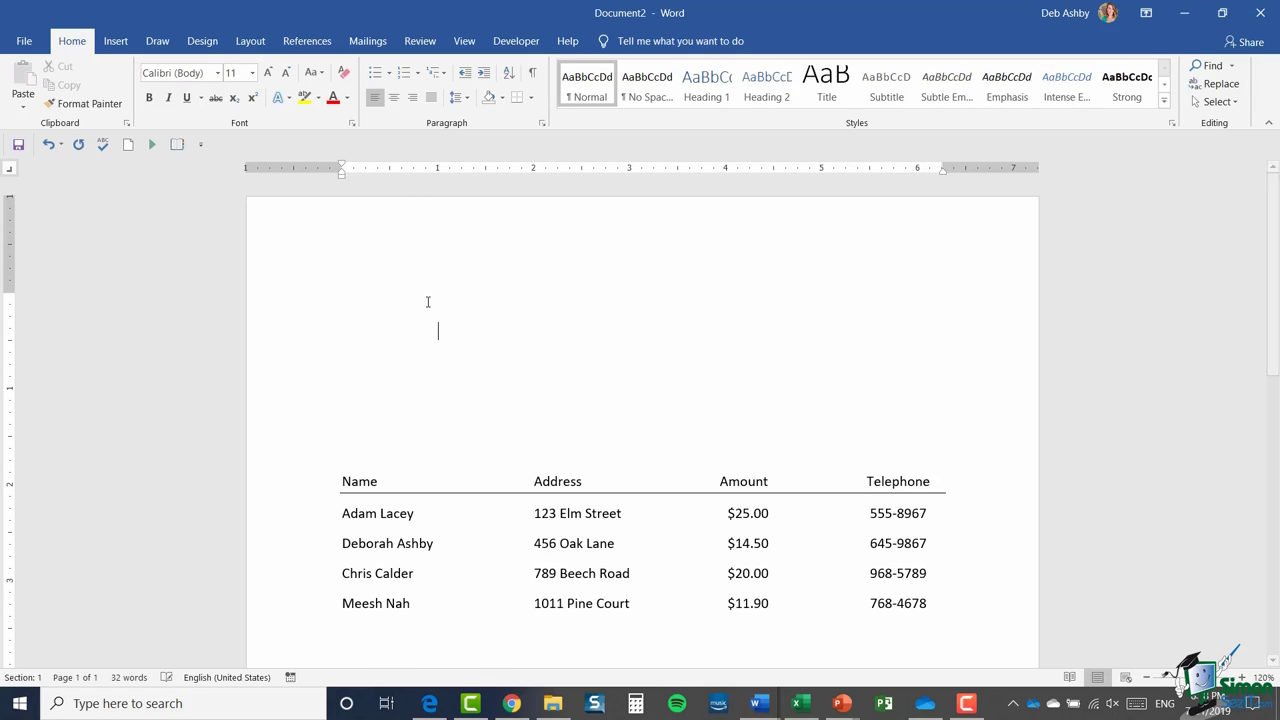
key("Tab")
key("BackSpace")
key("BackSpace")
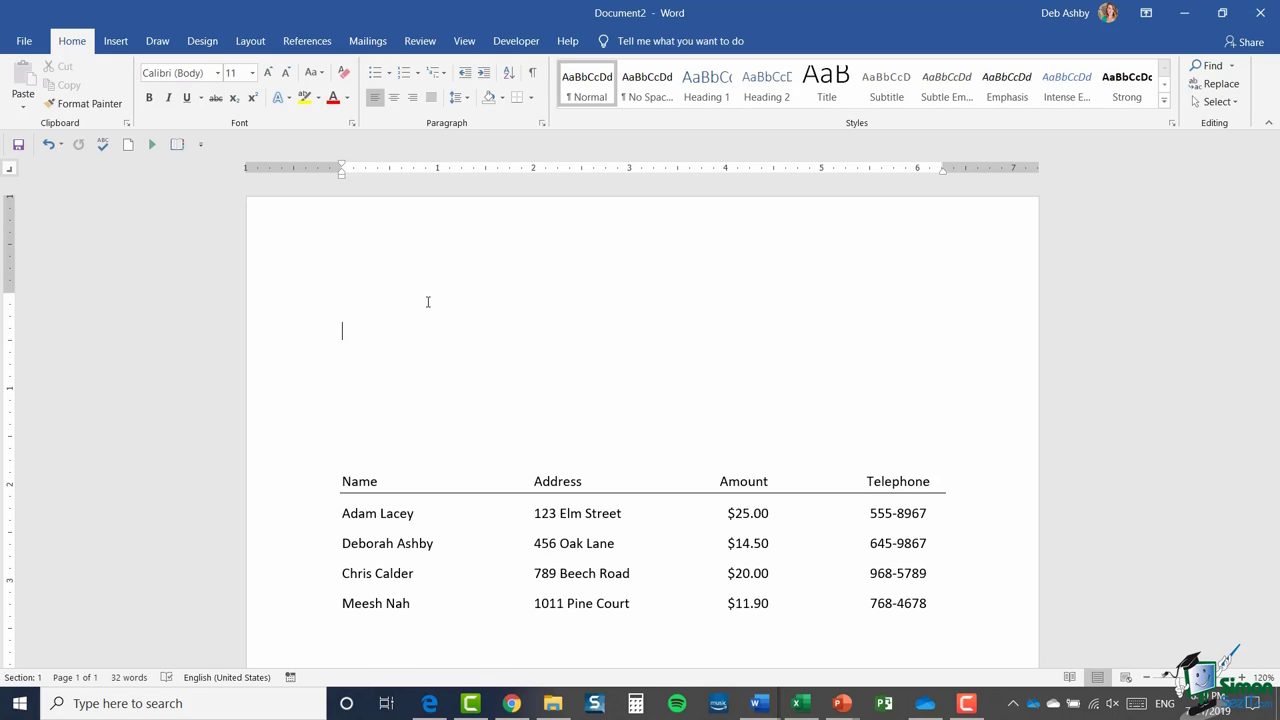
left_click(534, 76)
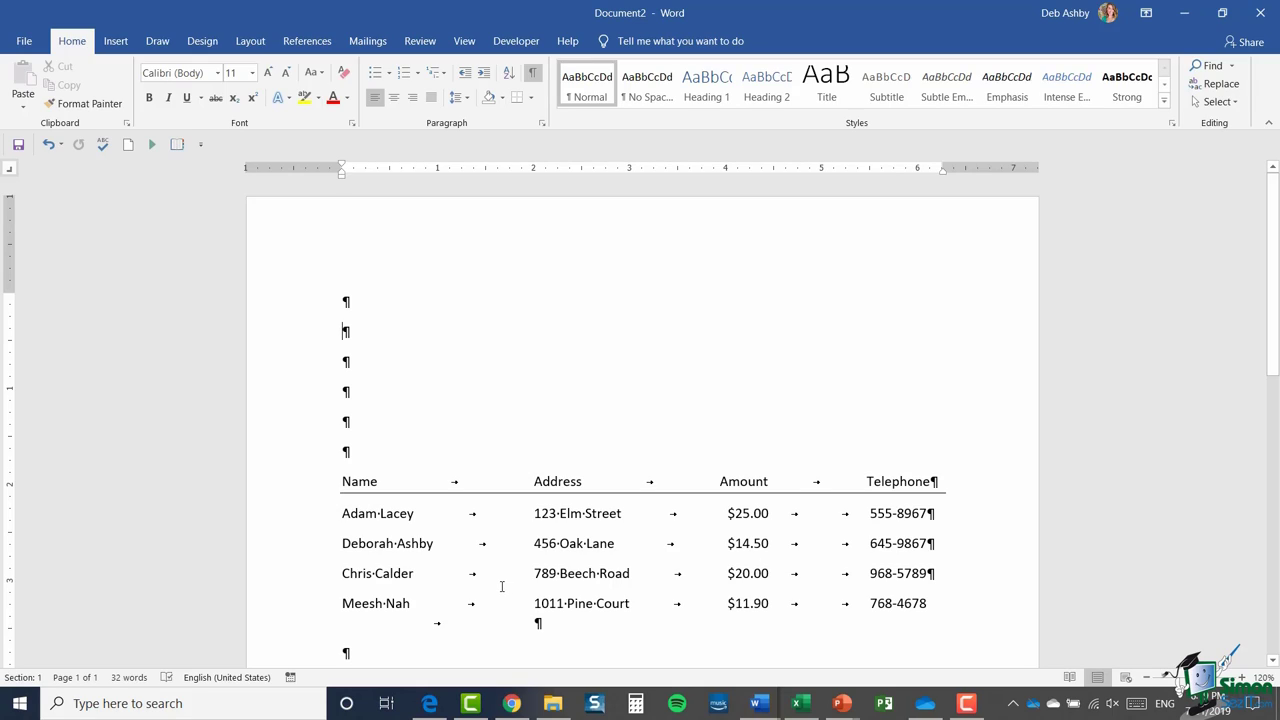
left_click(534, 74)
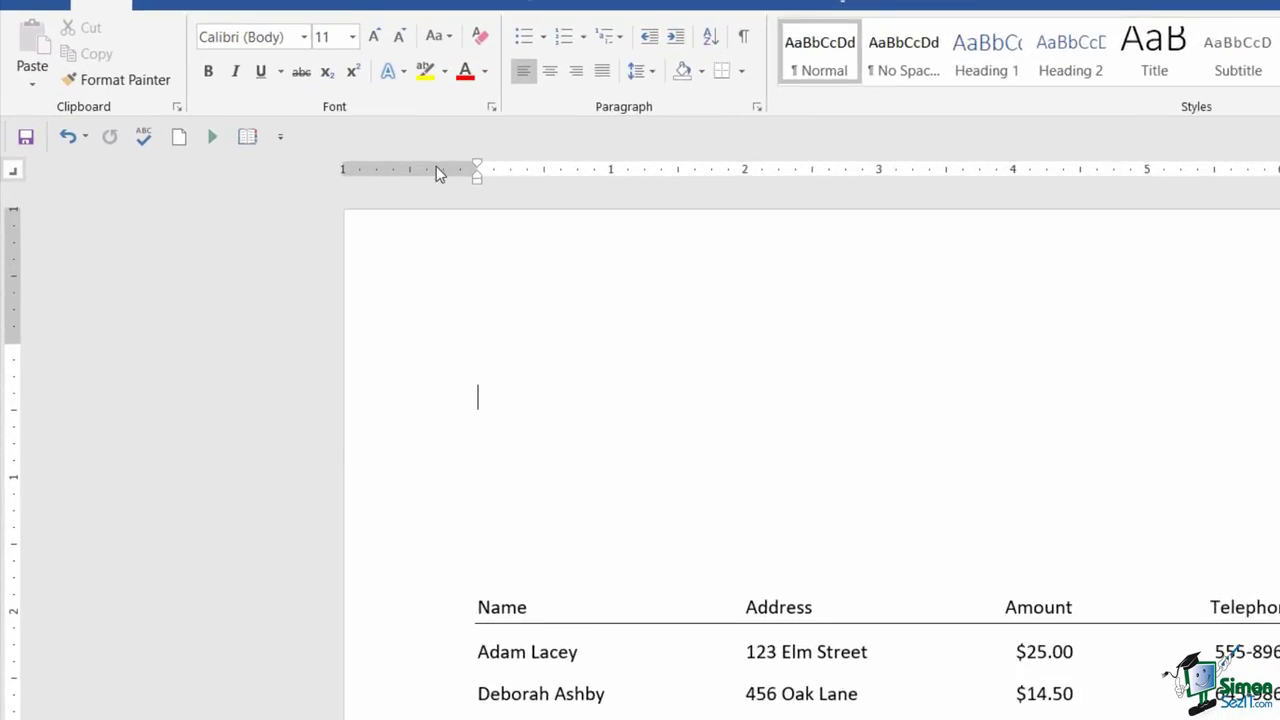
Step: Cycle the tab selector through Right, Decimal, Bar, First Line and Hanging Indent, back to Left Tab
left_click(17, 168)
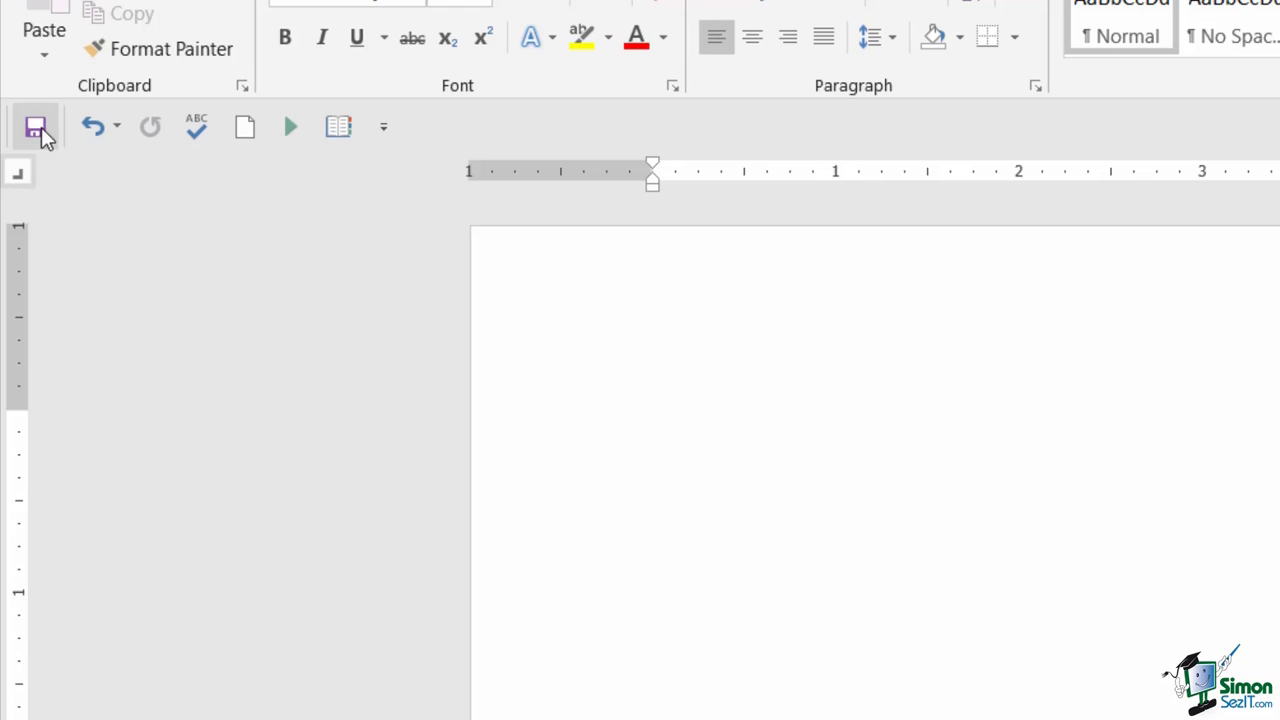
left_click(19, 178)
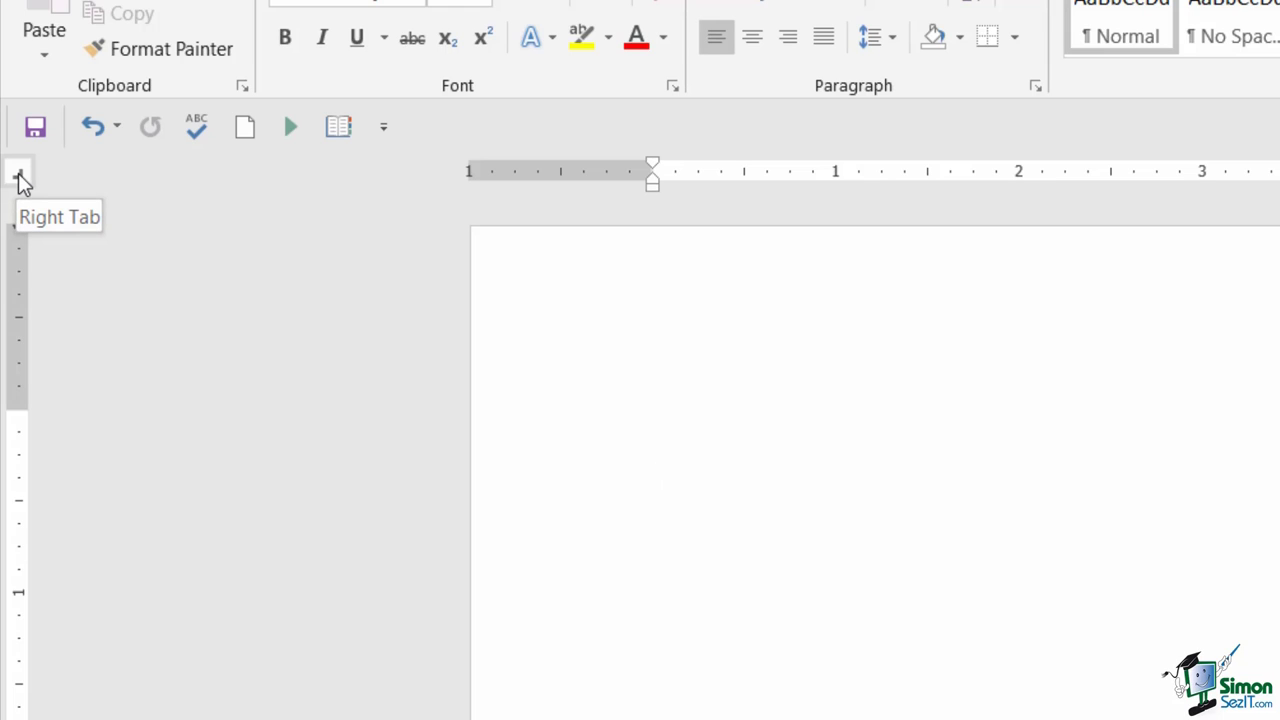
left_click(20, 177)
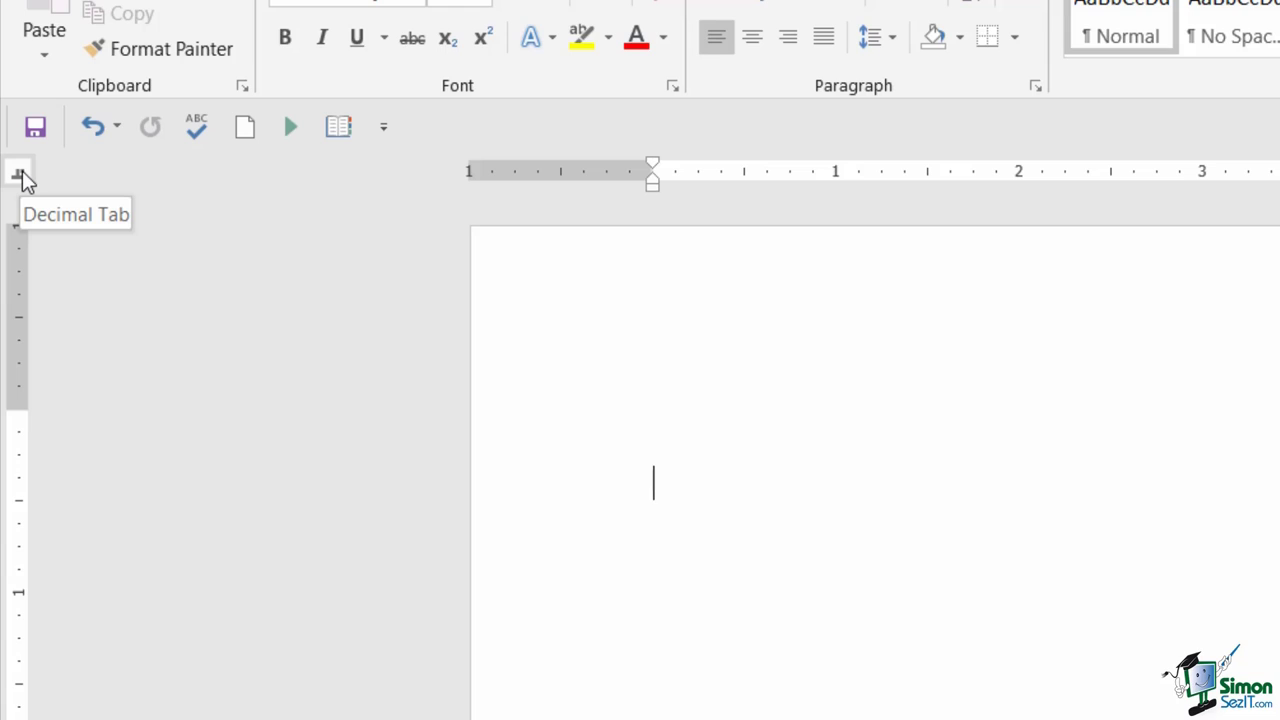
left_click(22, 176)
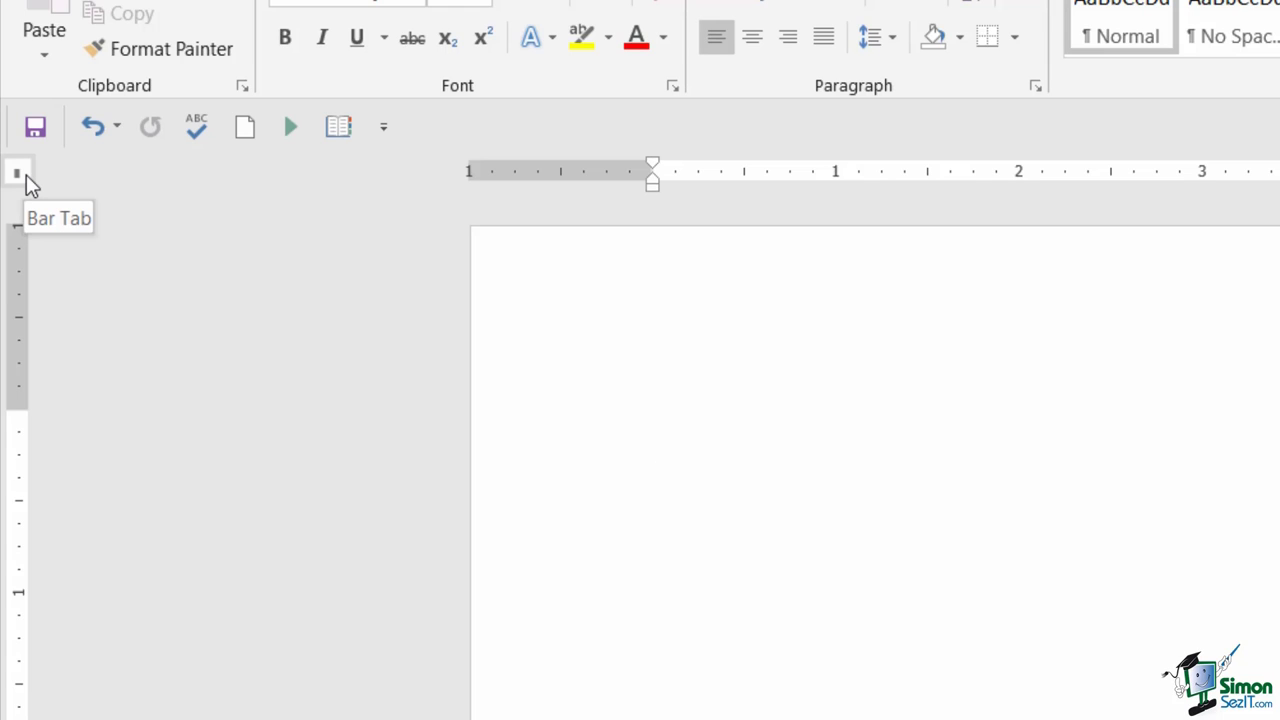
left_click(24, 177)
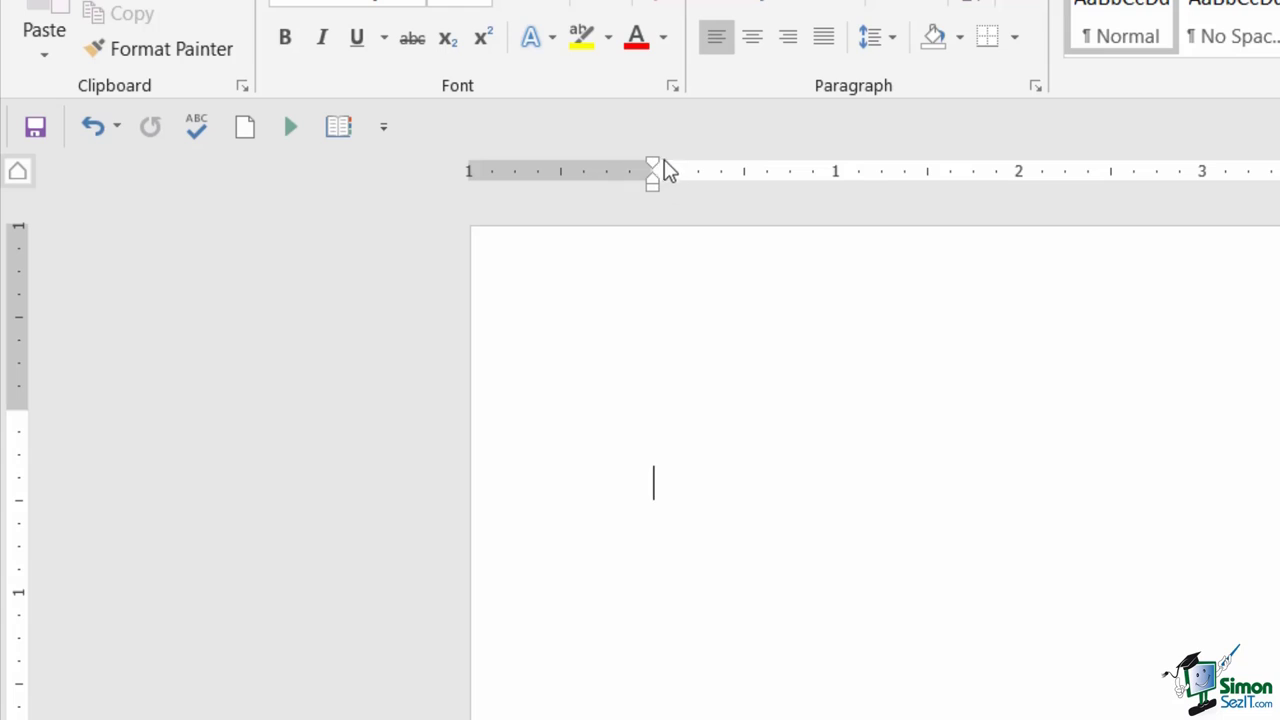
left_click(18, 175)
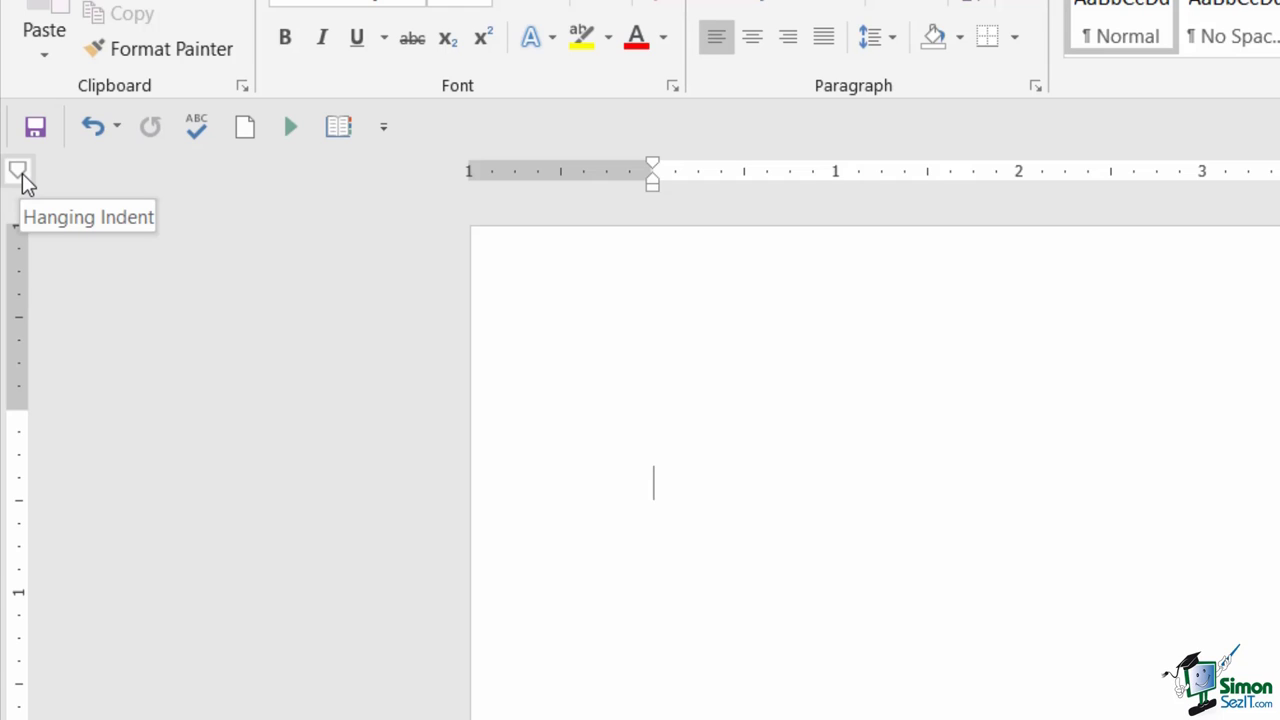
left_click(19, 174)
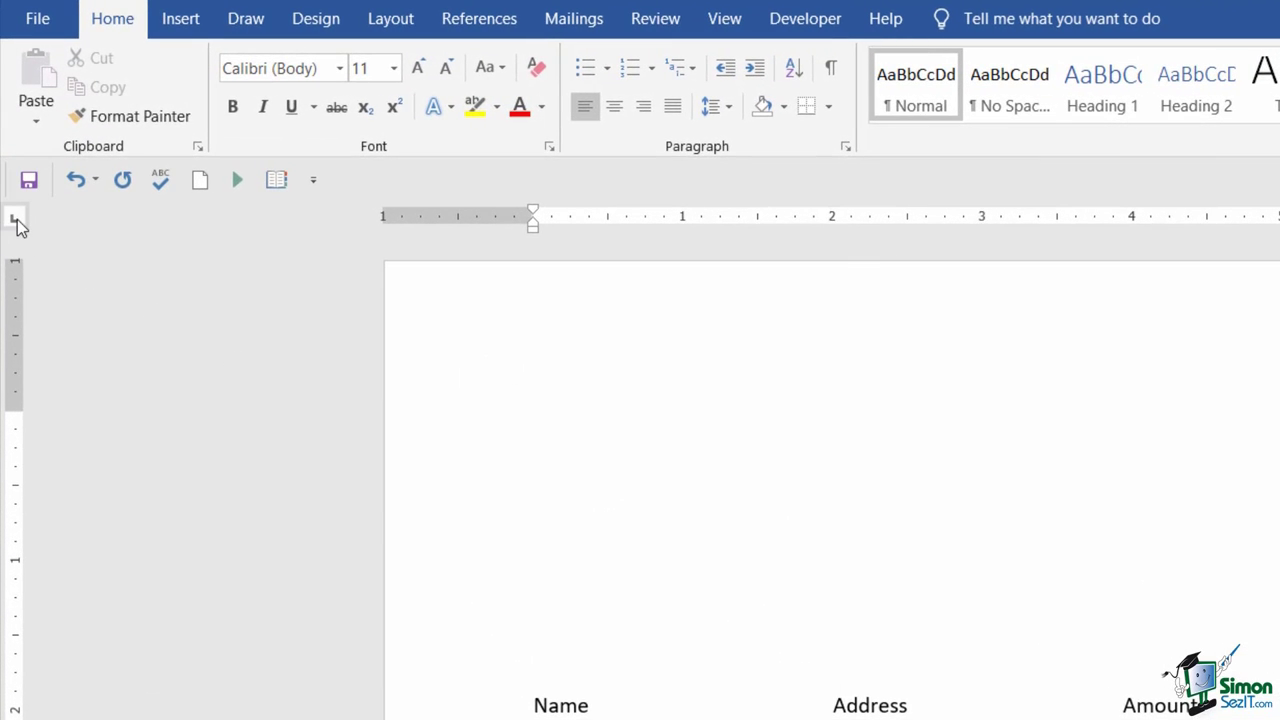
Step: Set left tab stops, including one at 1.5 inches, and type two sample full names there
left_click(686, 220)
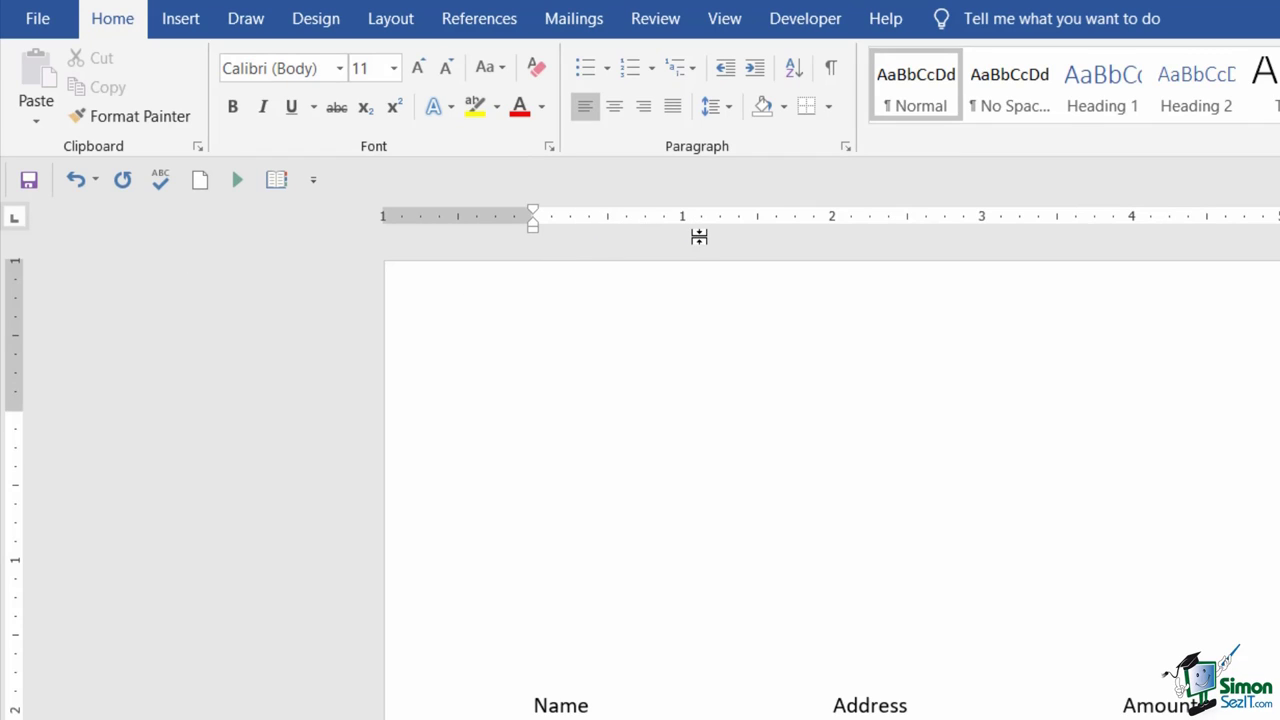
left_click(759, 224)
key("Tab")
type("Deborah Ashby")
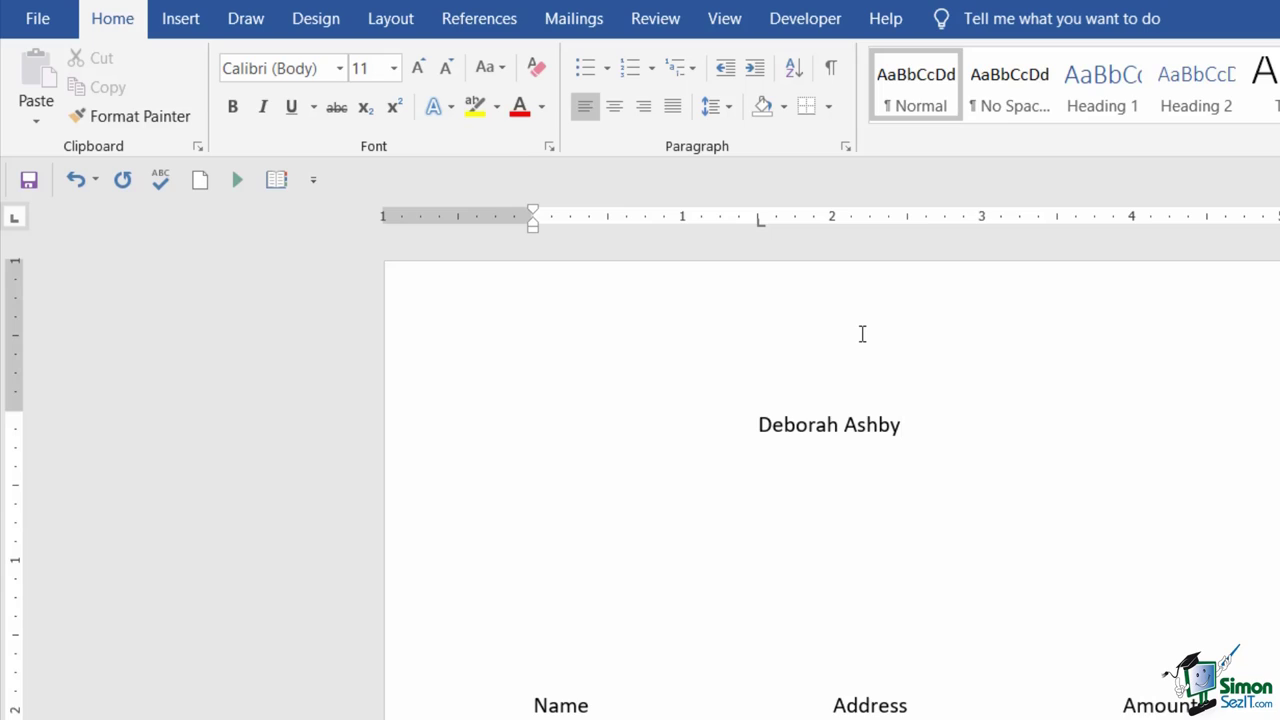
key("Return")
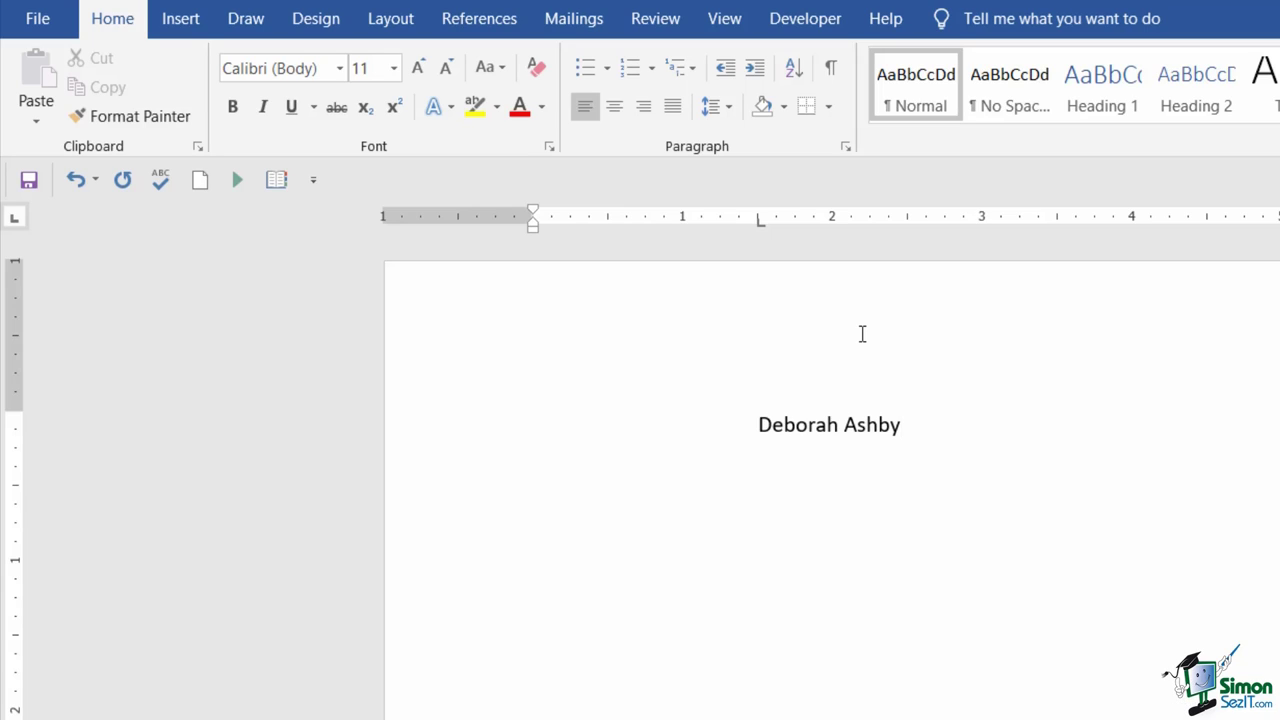
key("Tab")
type("Meesh Nah")
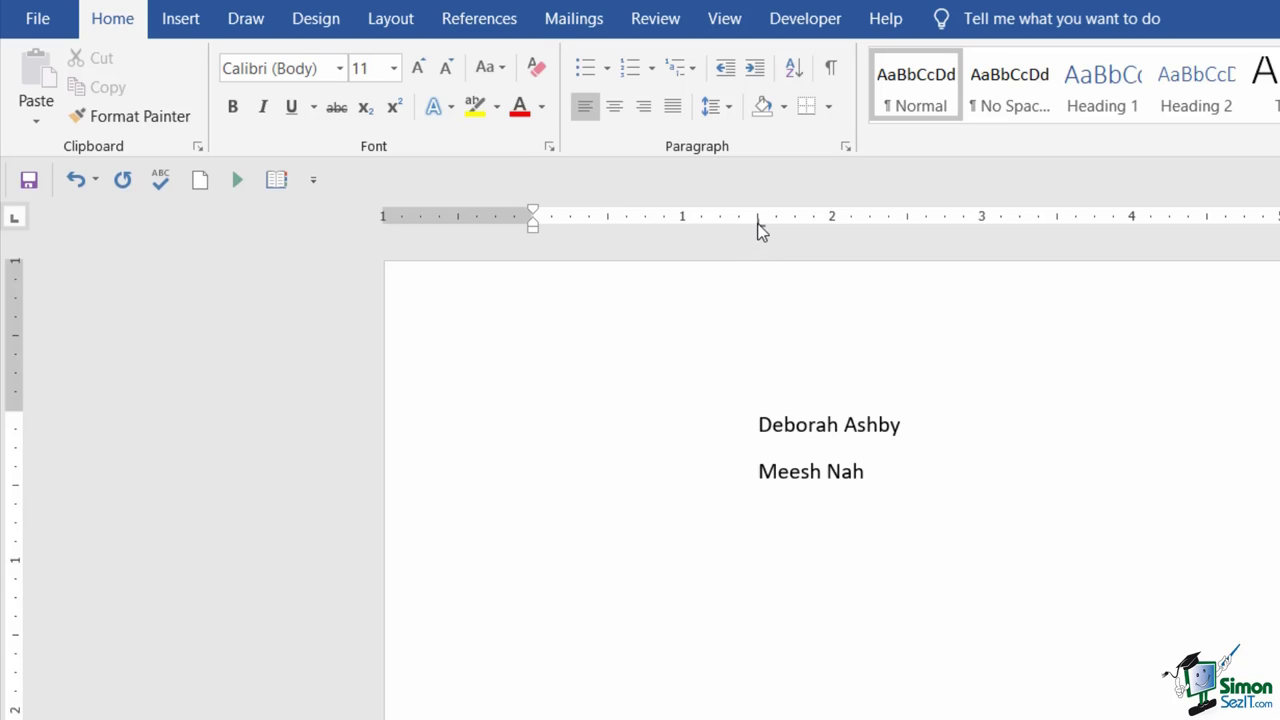
Step: Drag the 1.5-inch tab stop off the ruler and delete both sample name lines
mouse_move(758, 230)
left_mouse_down()
mouse_move(716, 292)
mouse_move(691, 300)
left_mouse_up()
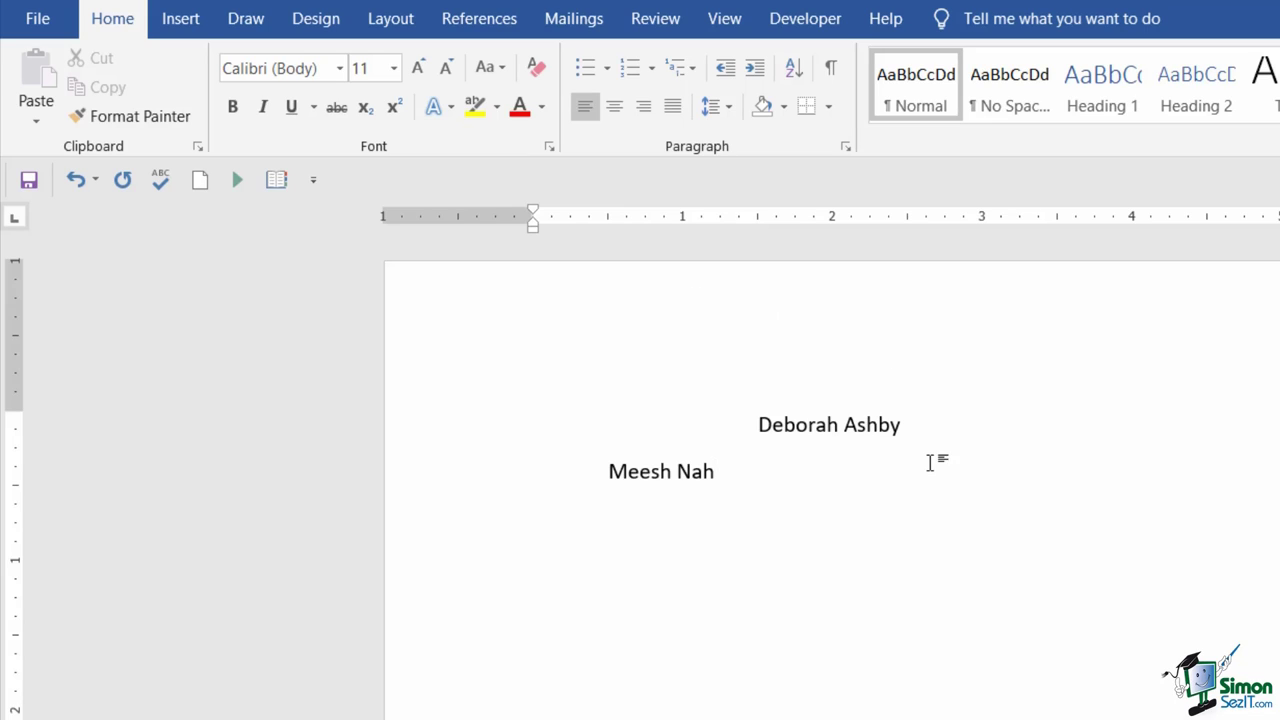
left_click(923, 424)
left_click_drag(626, 420, 751, 485)
left_click_drag(536, 517, 503, 412)
key("Delete")
Step: Set a decimal tab at 1.5 inches and align 2556.00 and 65.9078 on it
key("Return")
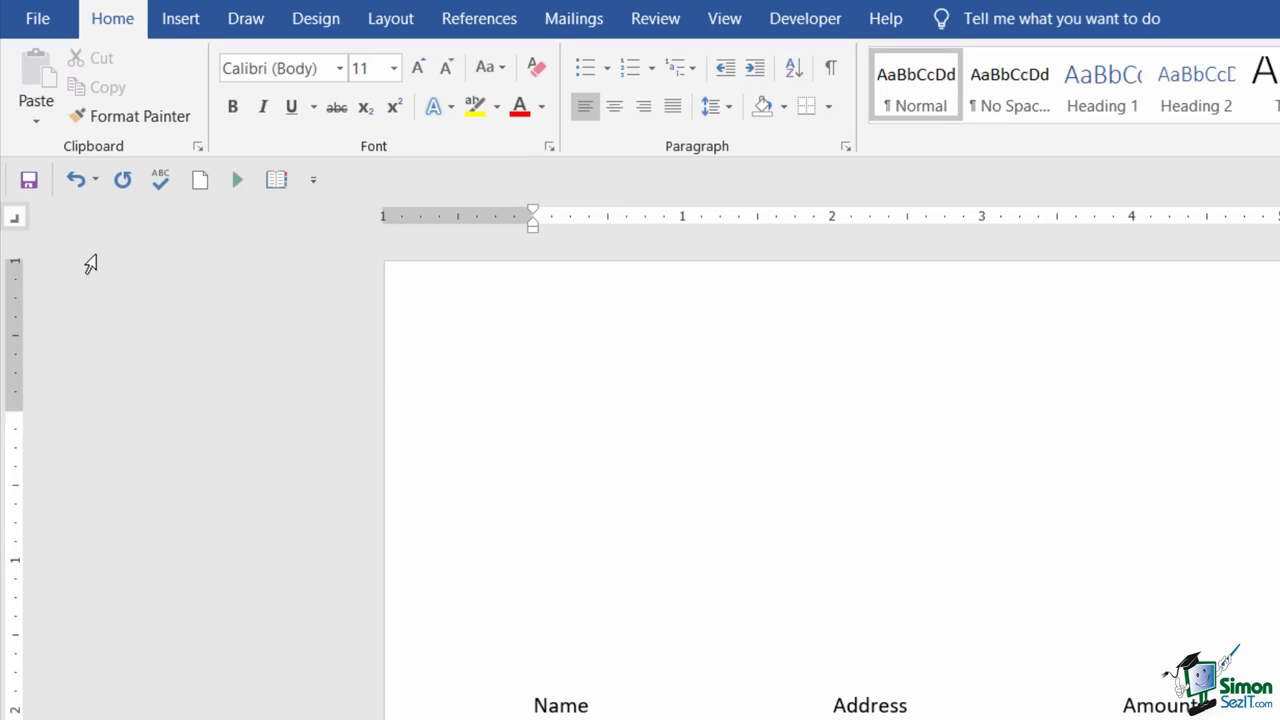
left_click(15, 219)
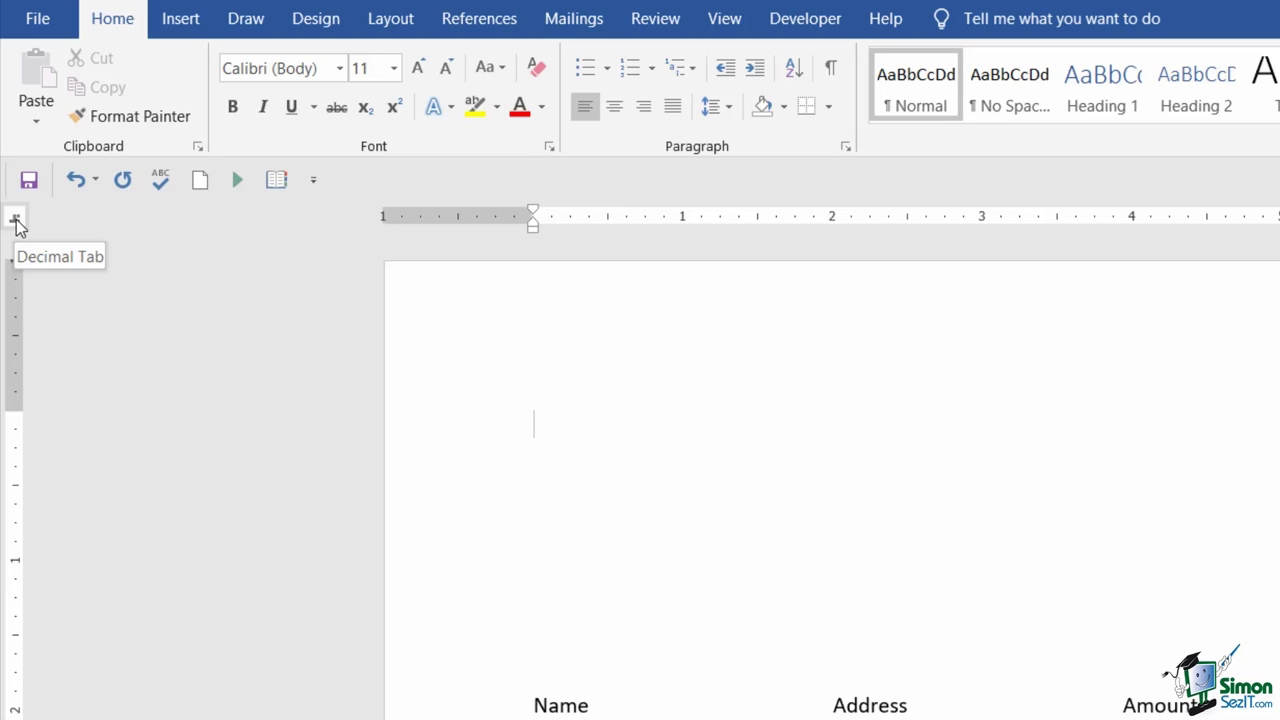
left_click(757, 217)
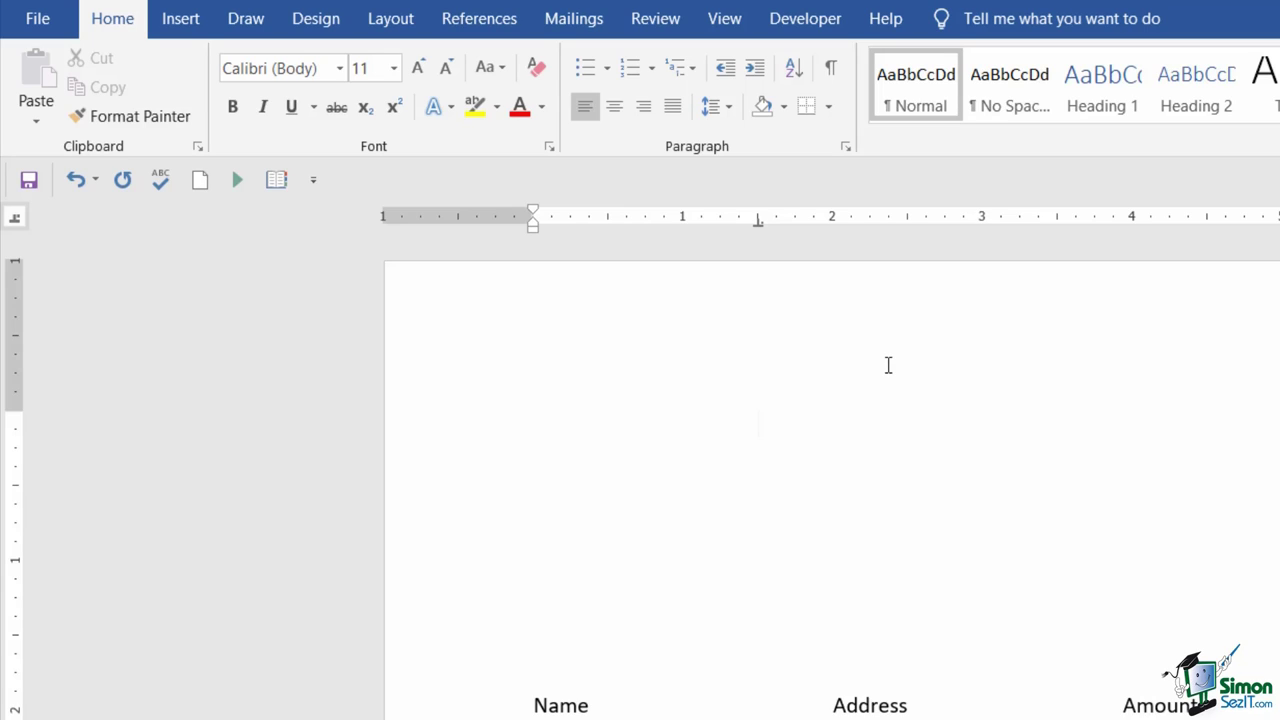
type("2556.00")
key("Return")
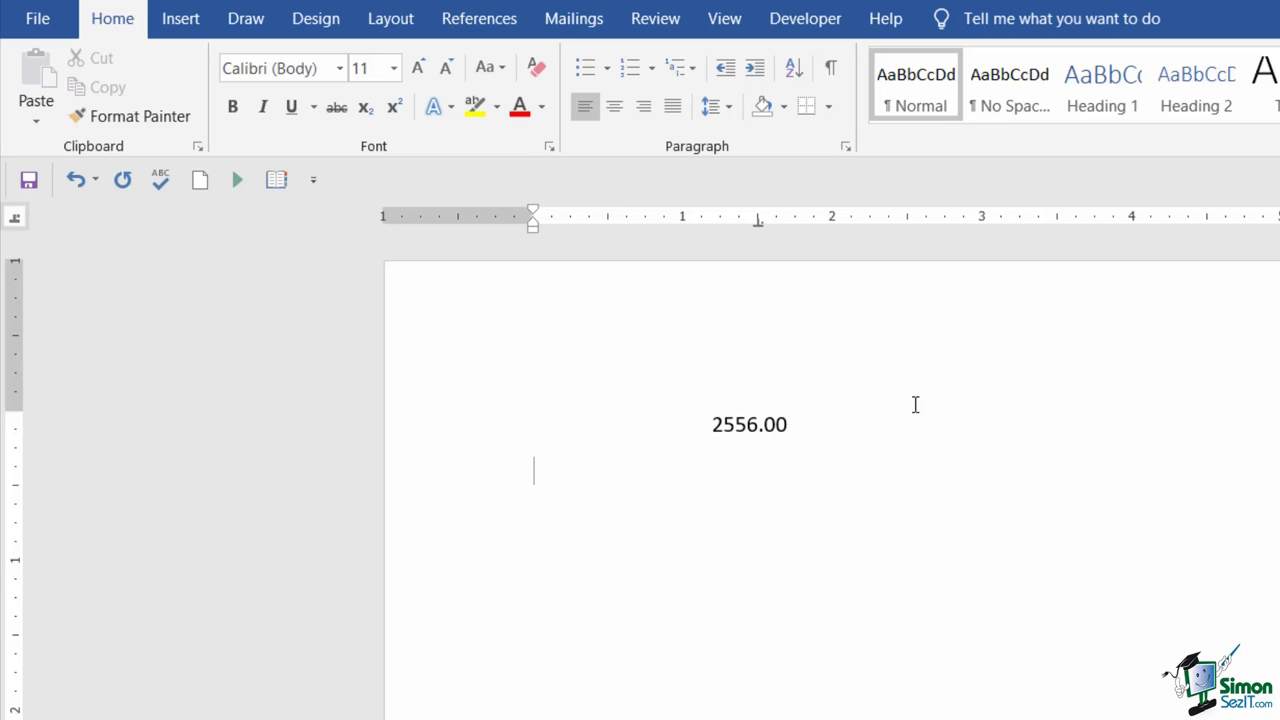
key("Tab")
type("5")
key("BackSpace")
type("65.9078")
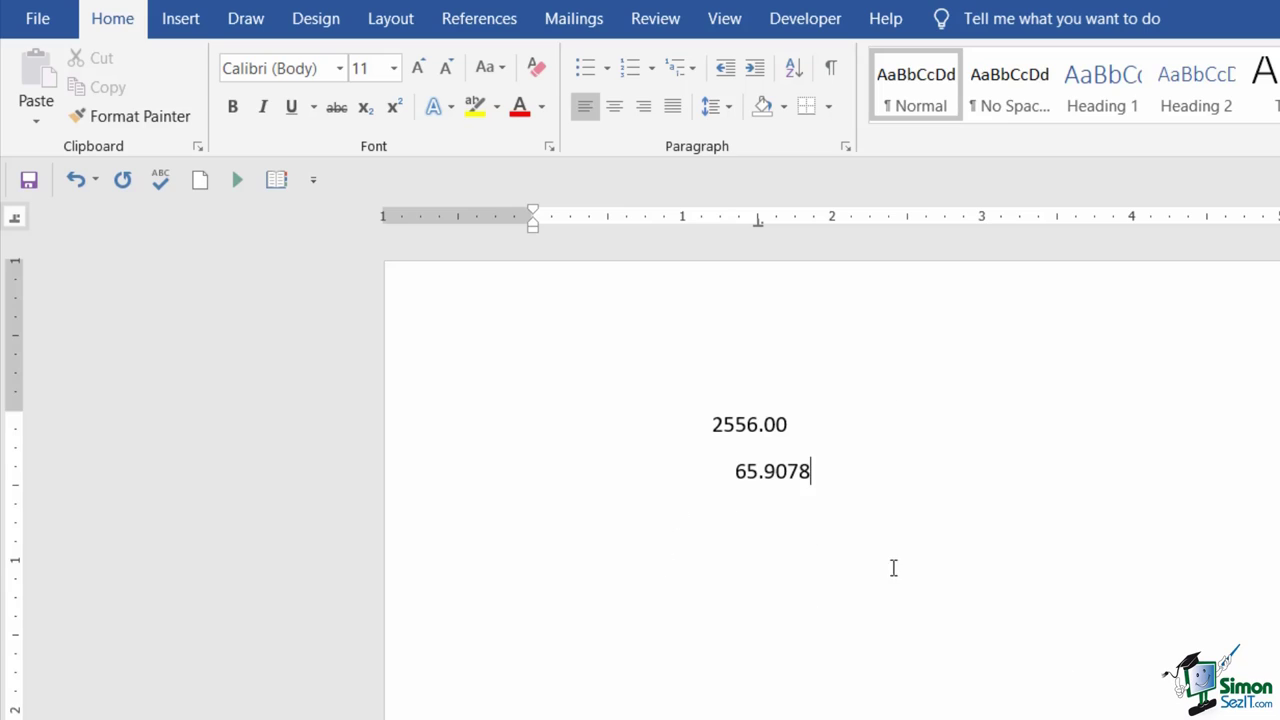
key("Return")
left_click_drag(820, 468, 736, 470)
Step: Delete the two practice number lines and remove the 1.5-inch decimal tab stop
left_click(634, 436, "shift")
key("Delete")
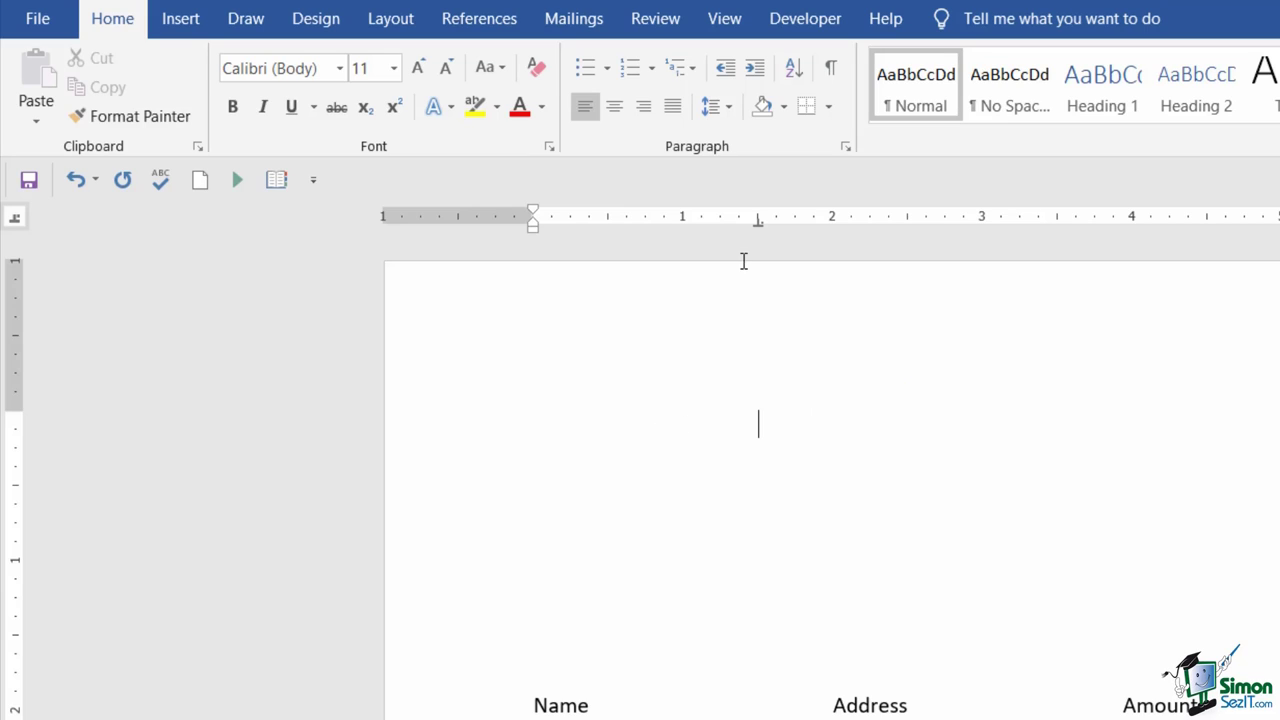
left_click_drag(757, 222, 754, 284)
Step: Set a bar tab at about 2.5 inches, type test text across it, then delete the line
left_click(16, 221)
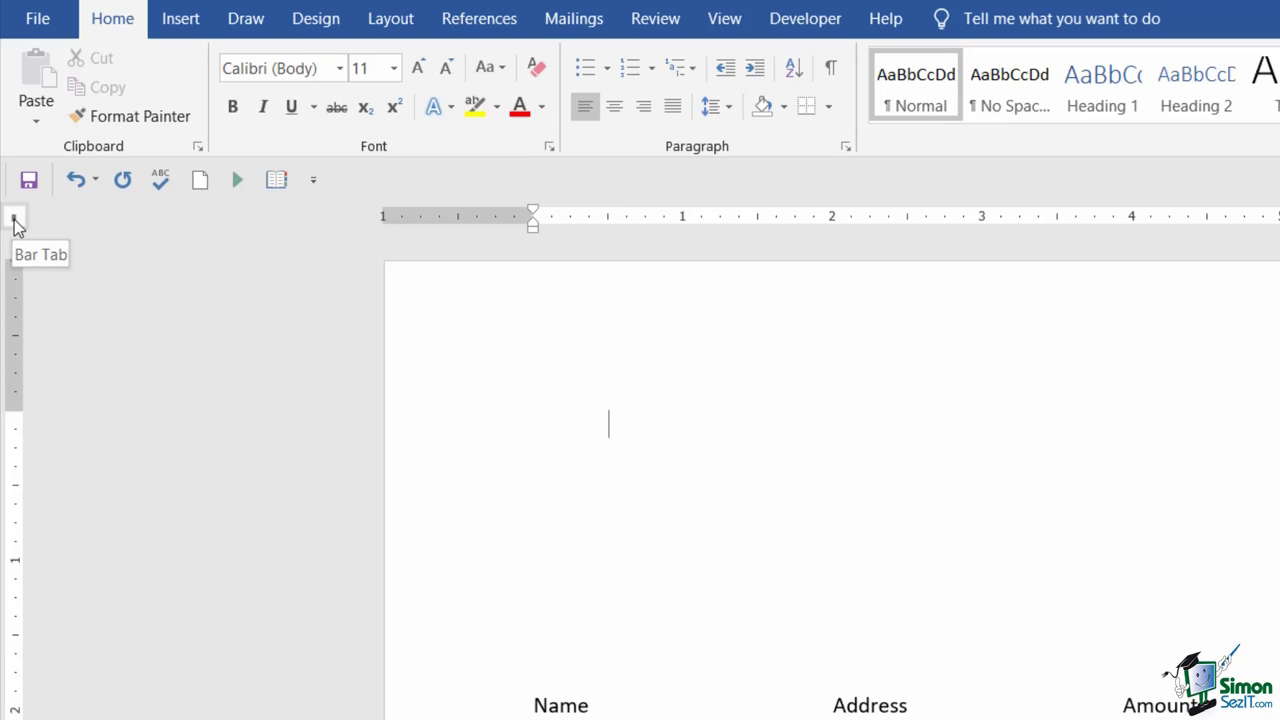
left_click(907, 217)
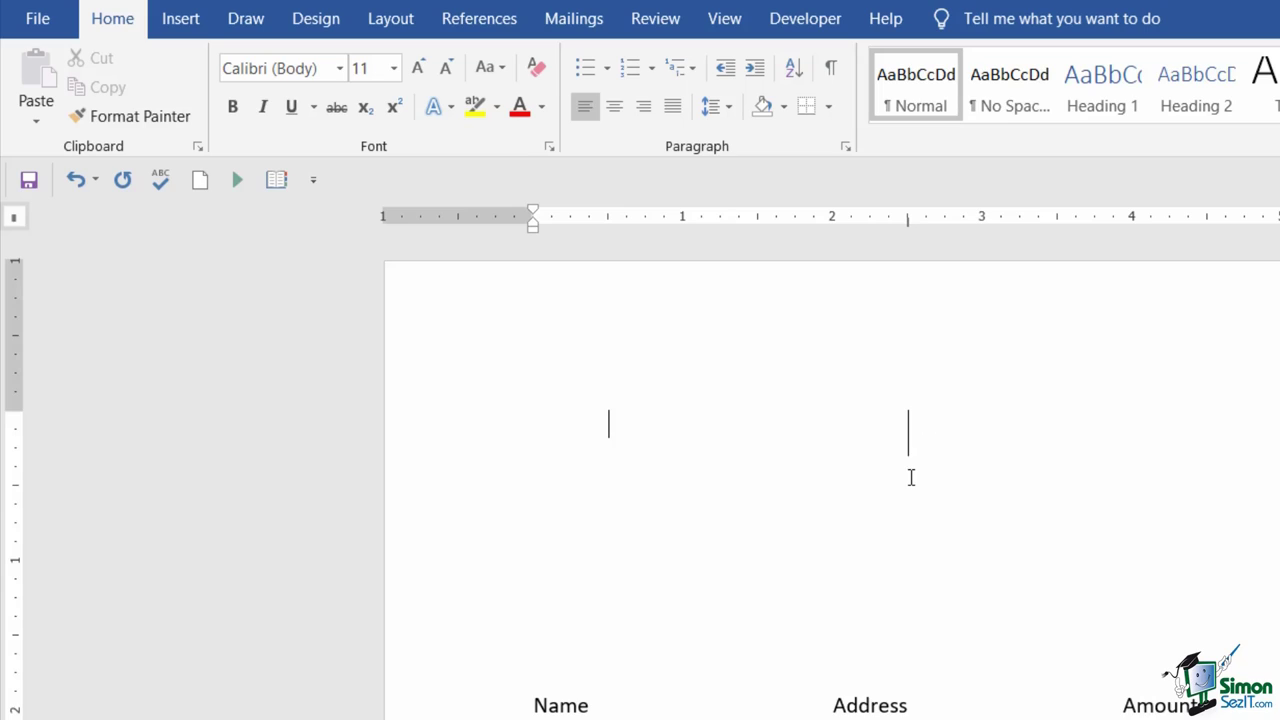
type("slfgjlkjlkfjdslfkdjs")
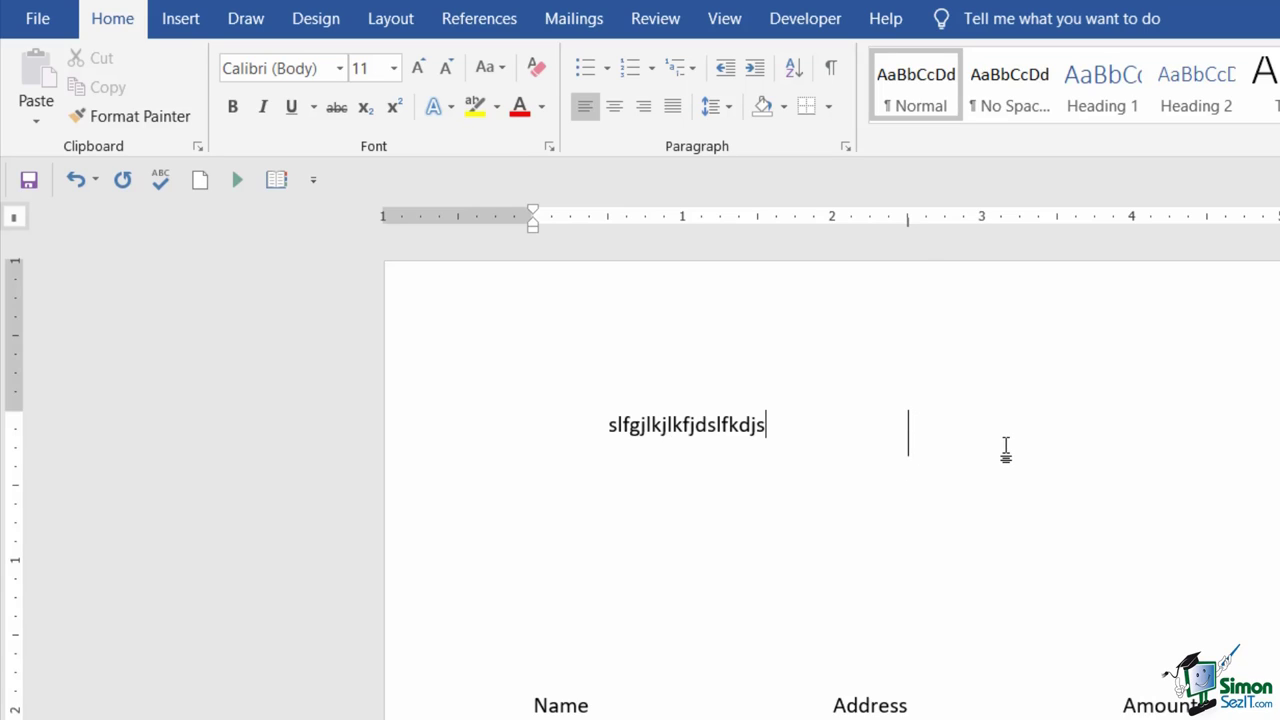
key("Tab")
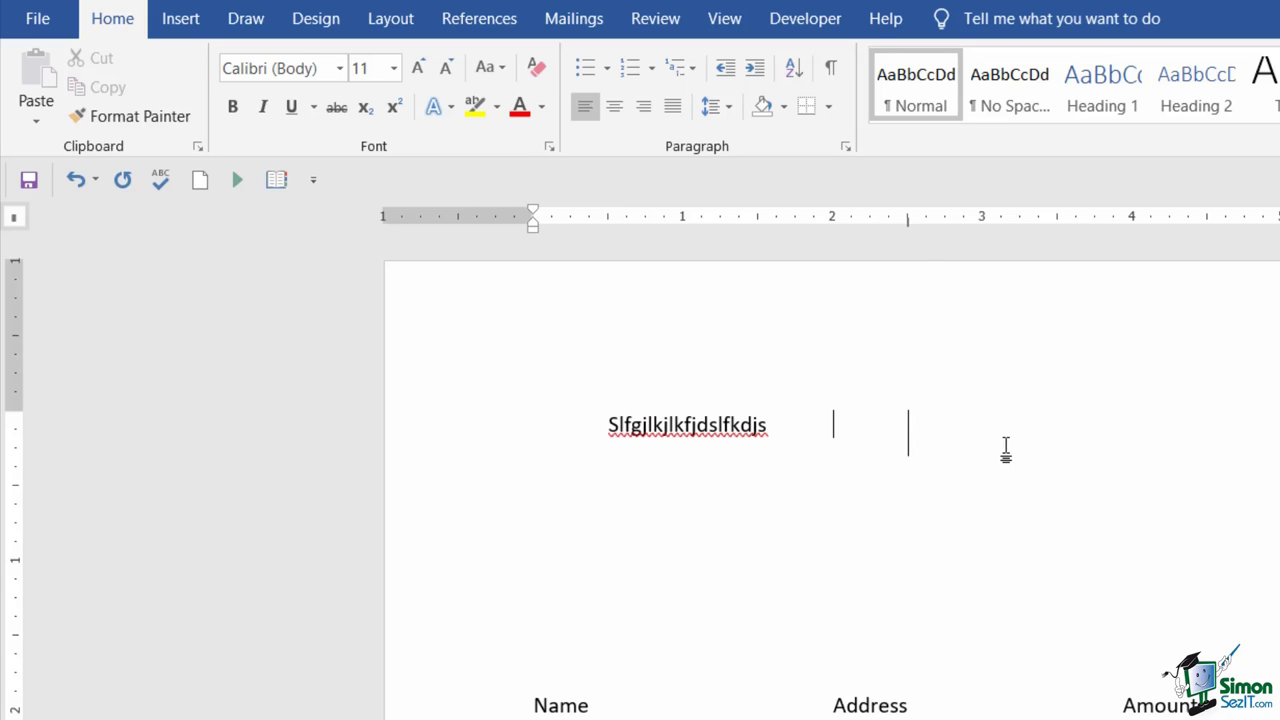
key("Tab")
type("sdlfjsklfjdsflksfj")
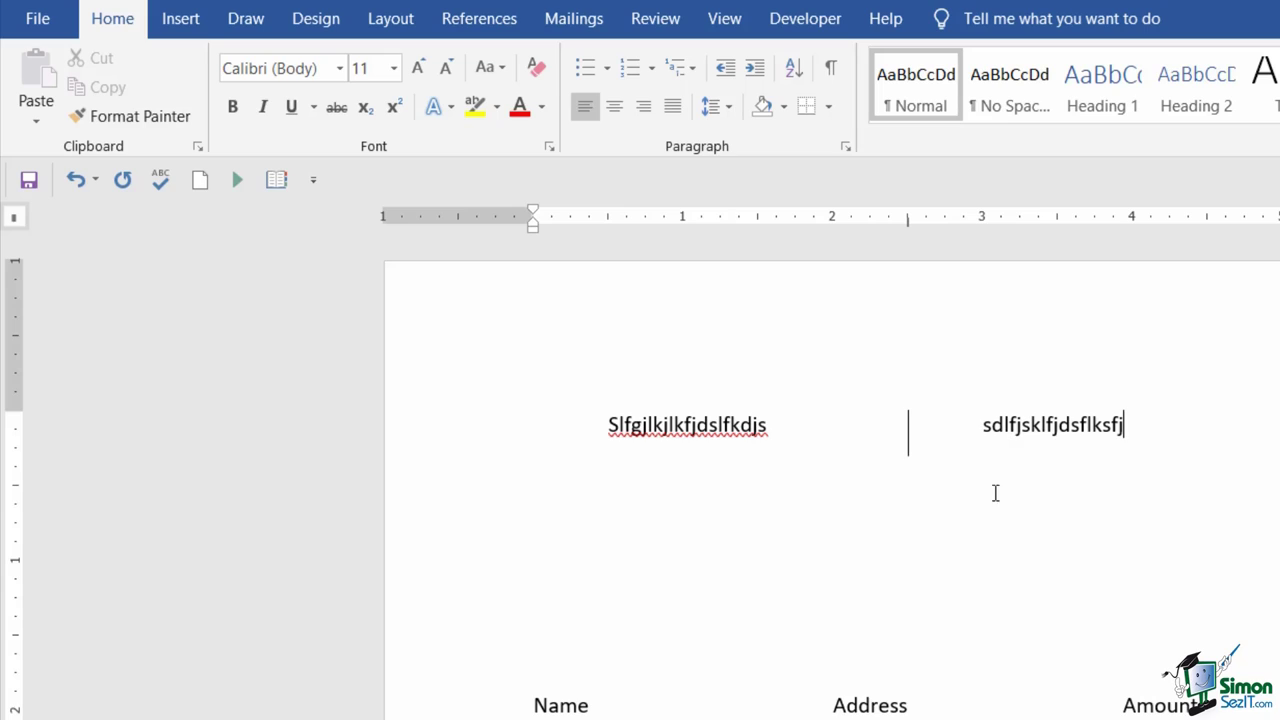
left_click_drag(1125, 424, 531, 411)
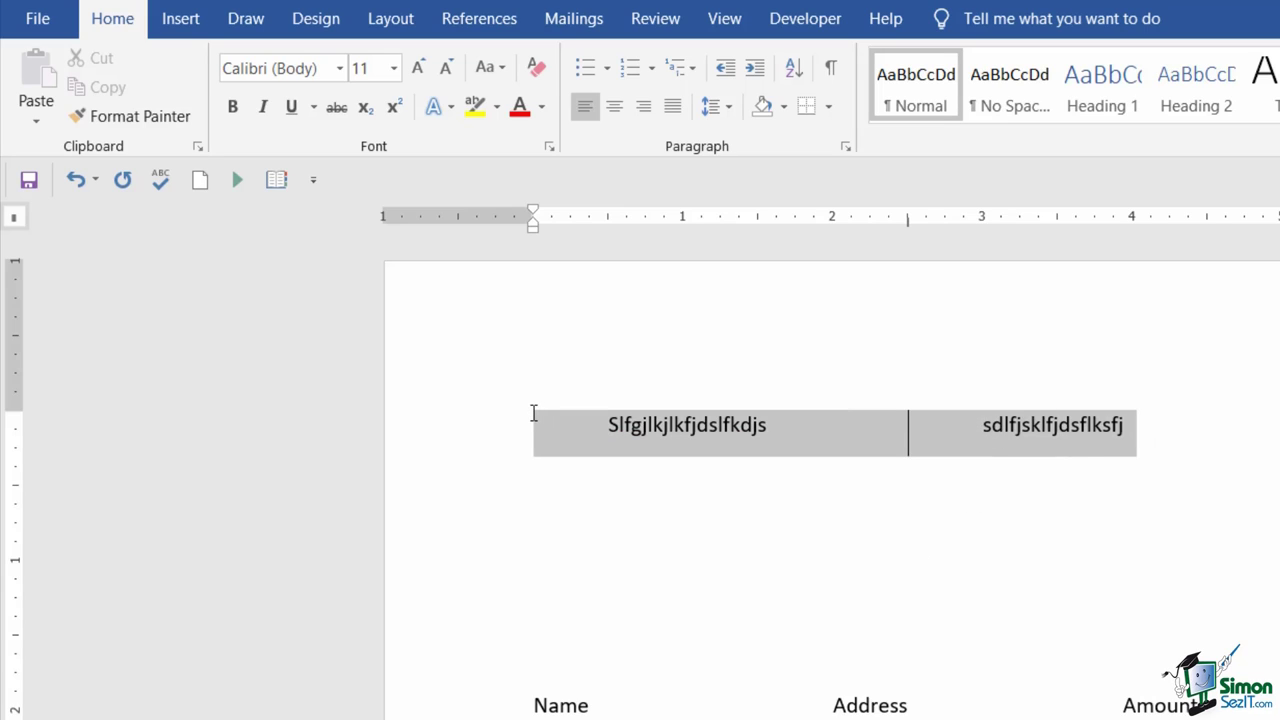
key("Delete")
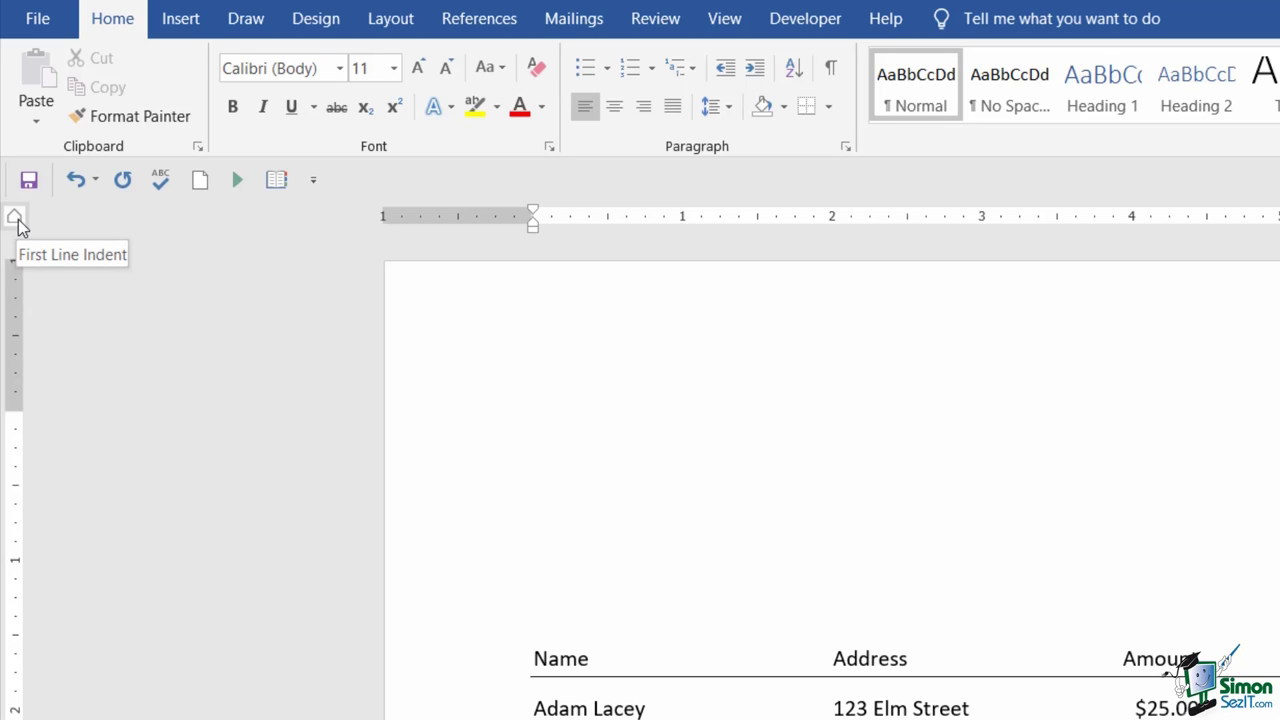
left_click(17, 219)
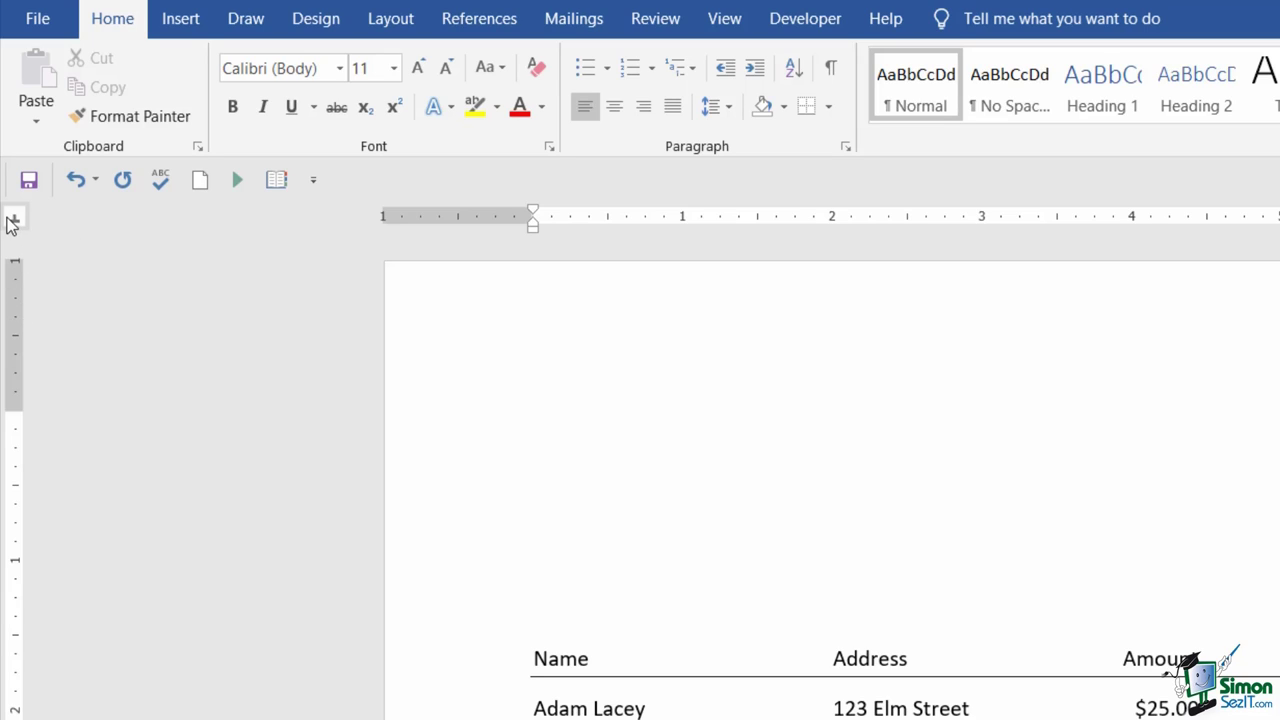
left_click(17, 219)
left_click(18, 220)
left_click(907, 219)
key("Tab")
type("Deborah Ashby")
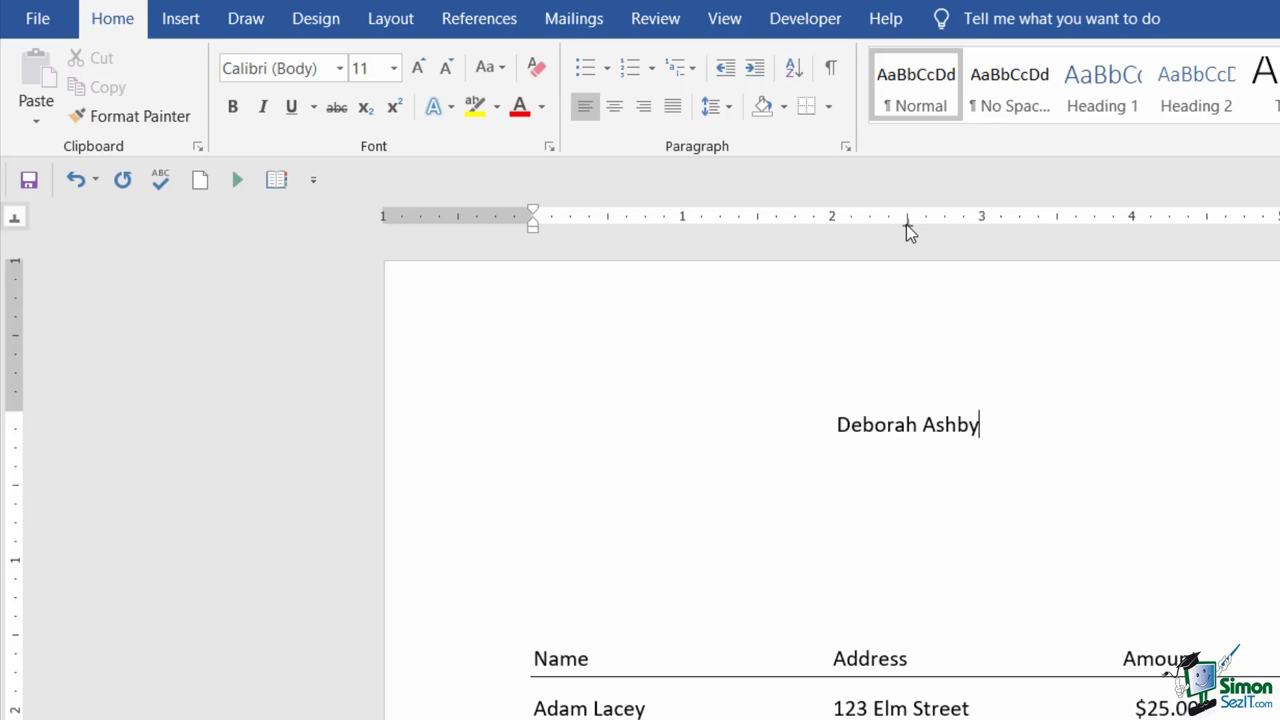
left_click_drag(906, 224, 889, 303)
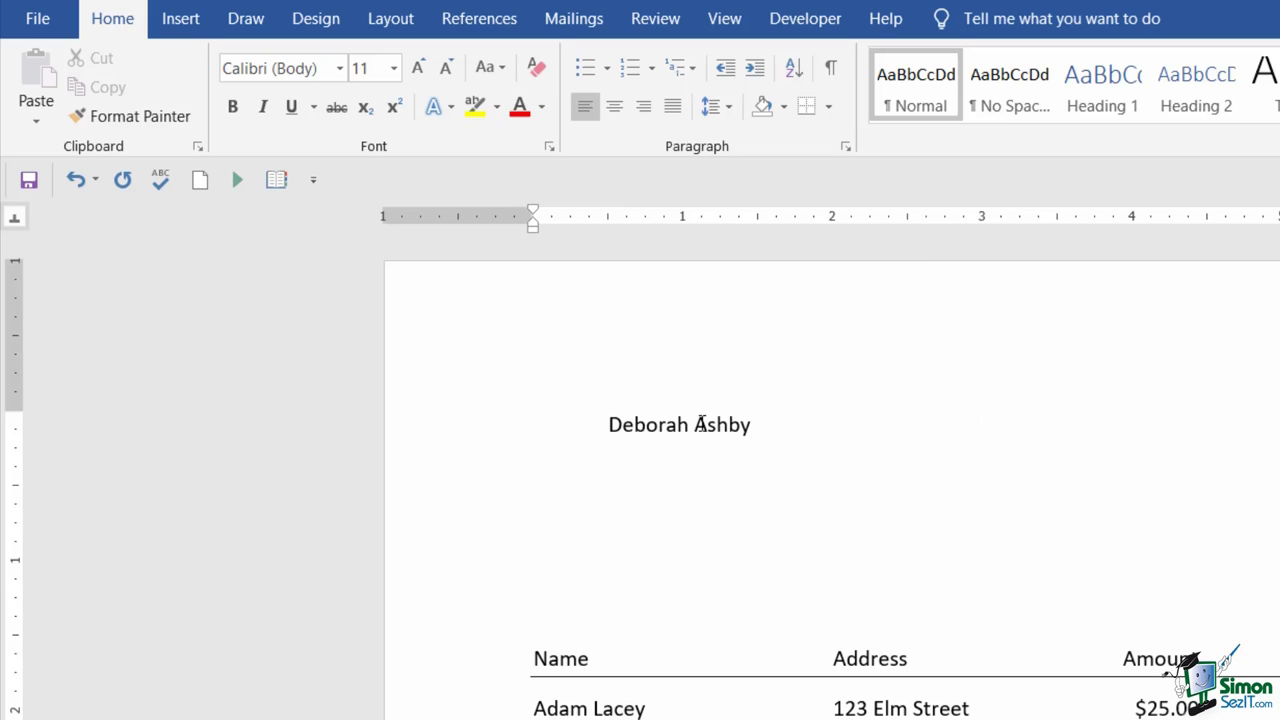
left_click(529, 423)
key("Delete")
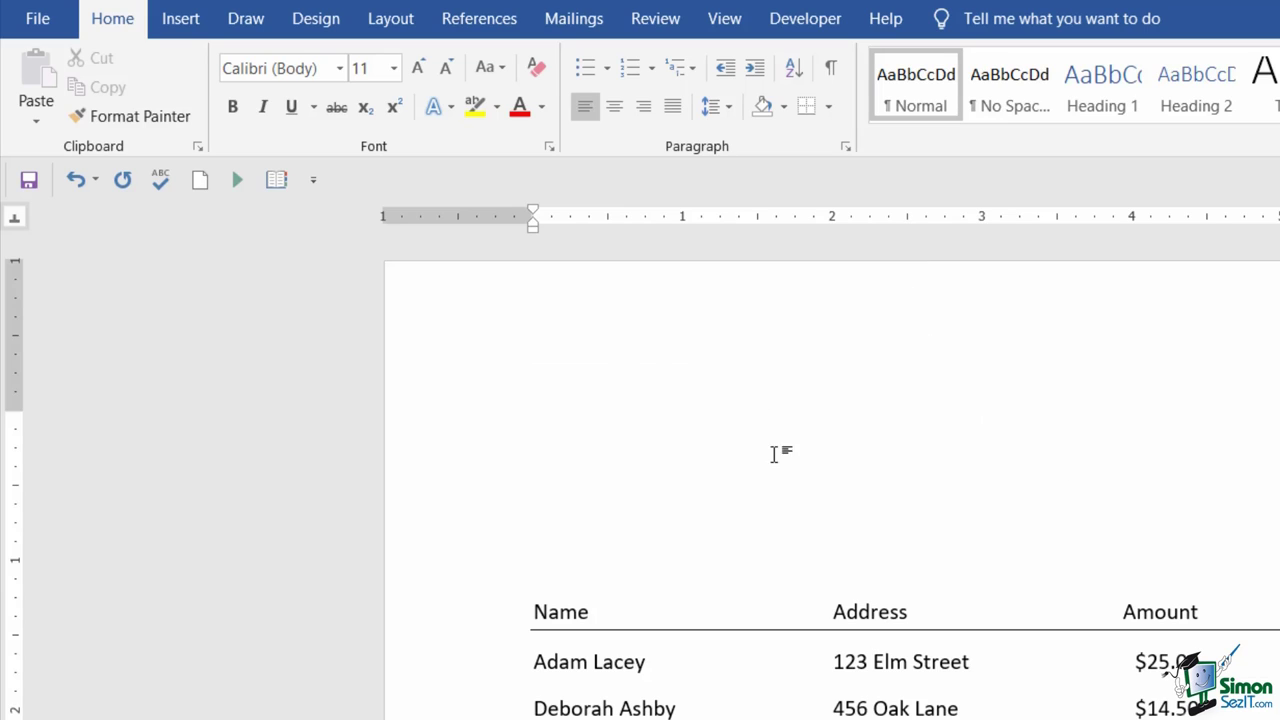
left_click(15, 221)
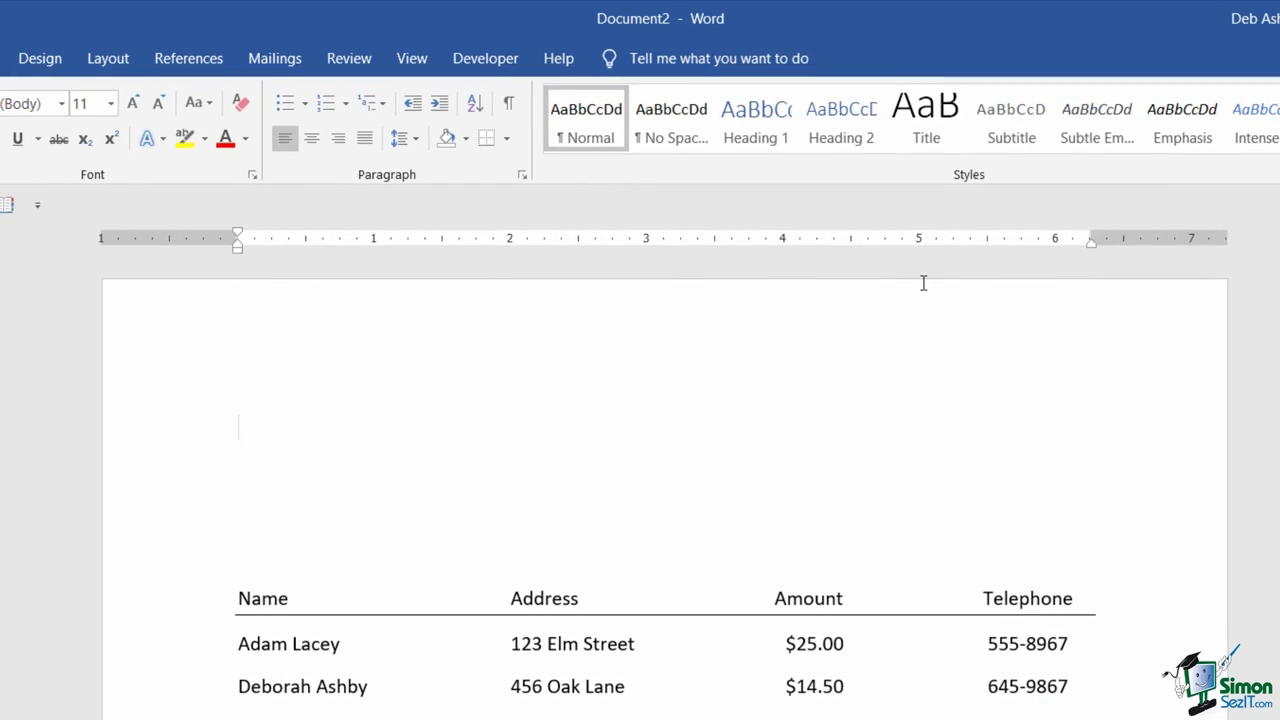
left_click(1065, 243)
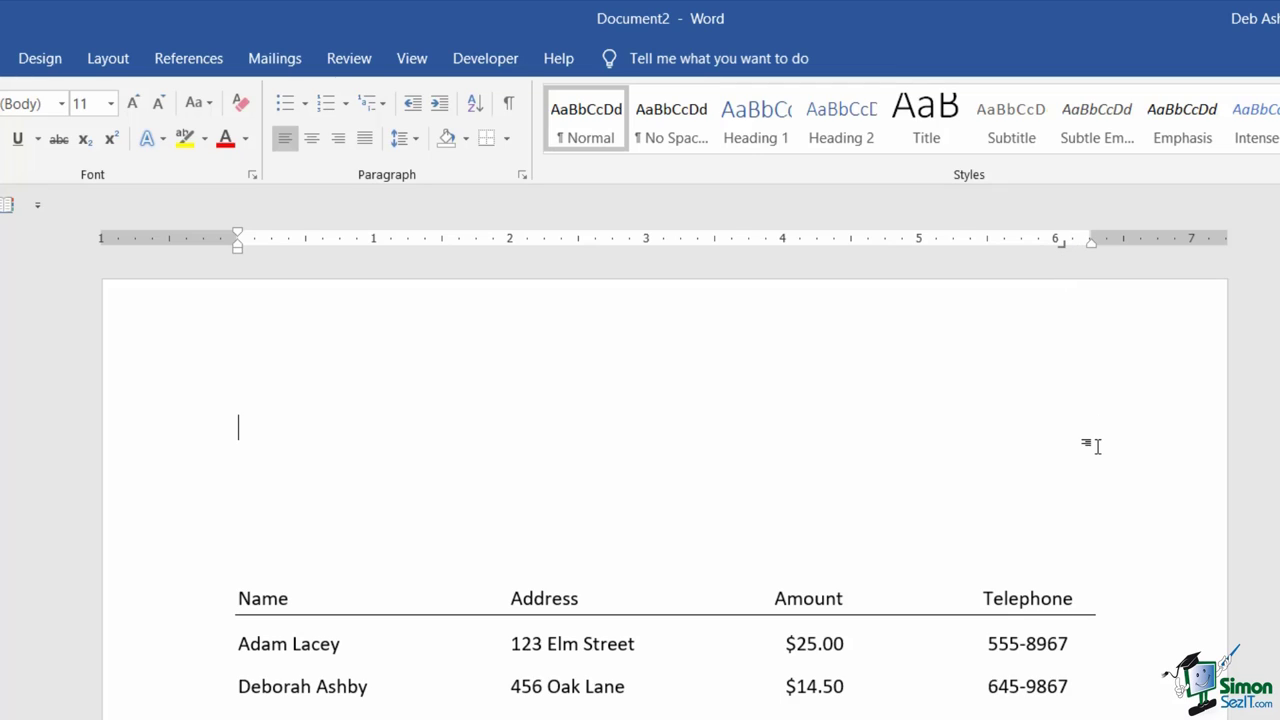
key("Tab")
type("Deborah Ashby")
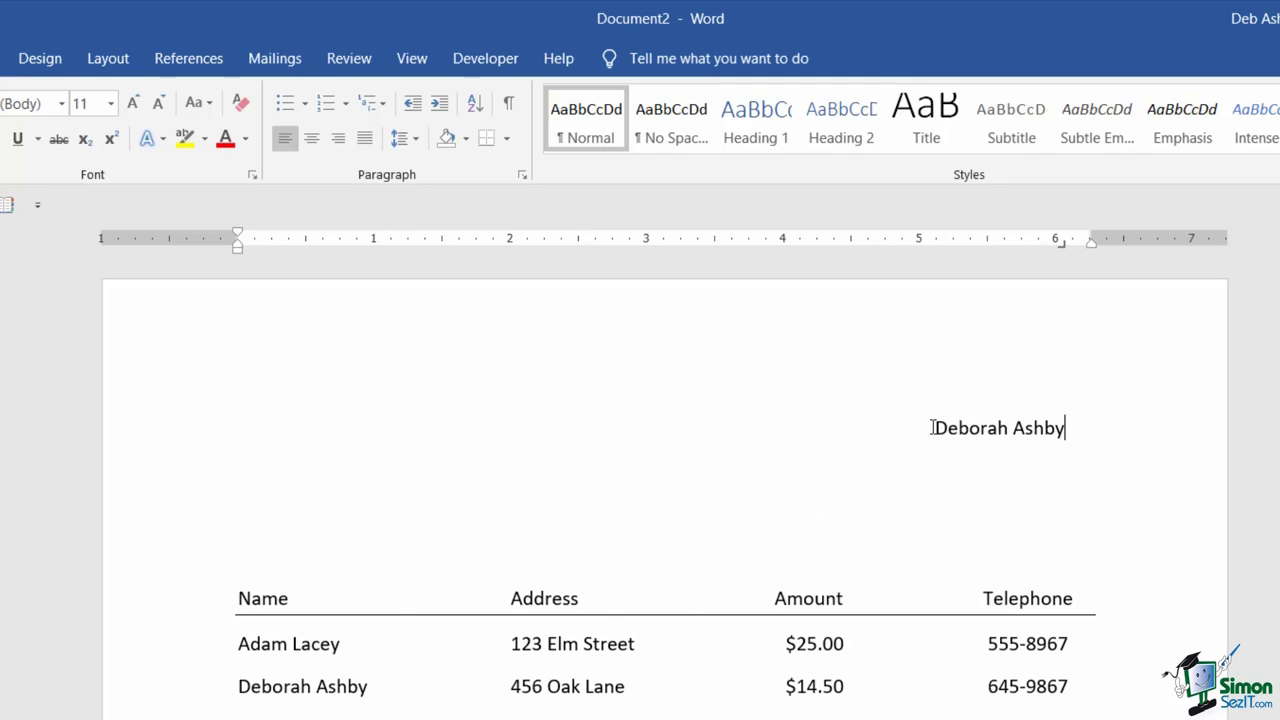
left_click_drag(932, 427, 1086, 428)
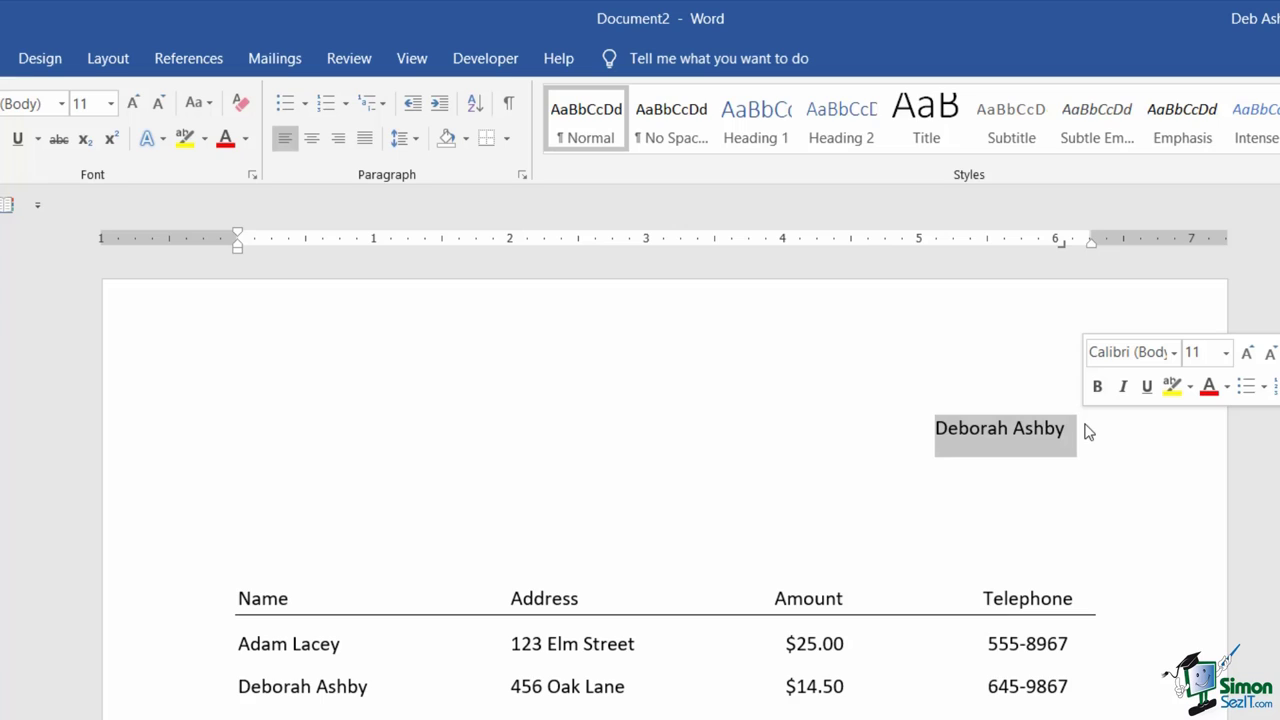
key("Delete")
left_click_drag(1066, 248, 1010, 340)
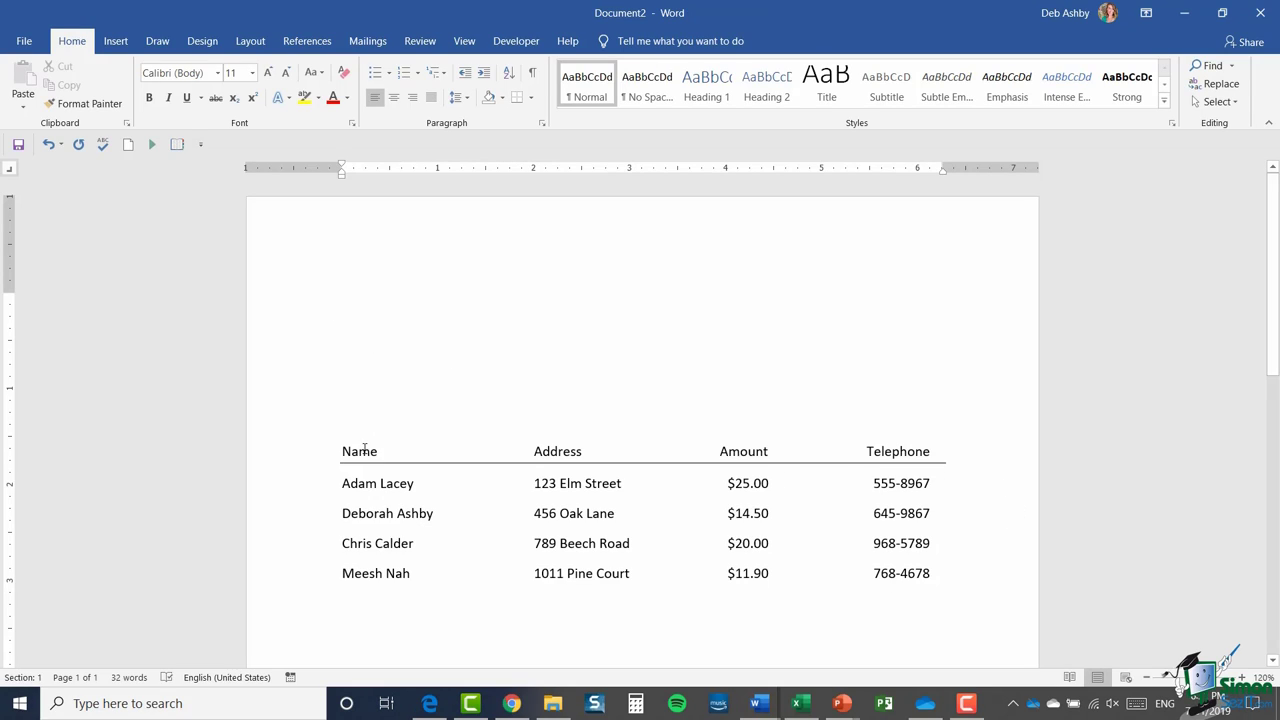
Step: Place a left tab stop at about 2 inches and another tab stop at about 4 inches
left_click(9, 171)
left_click(9, 171)
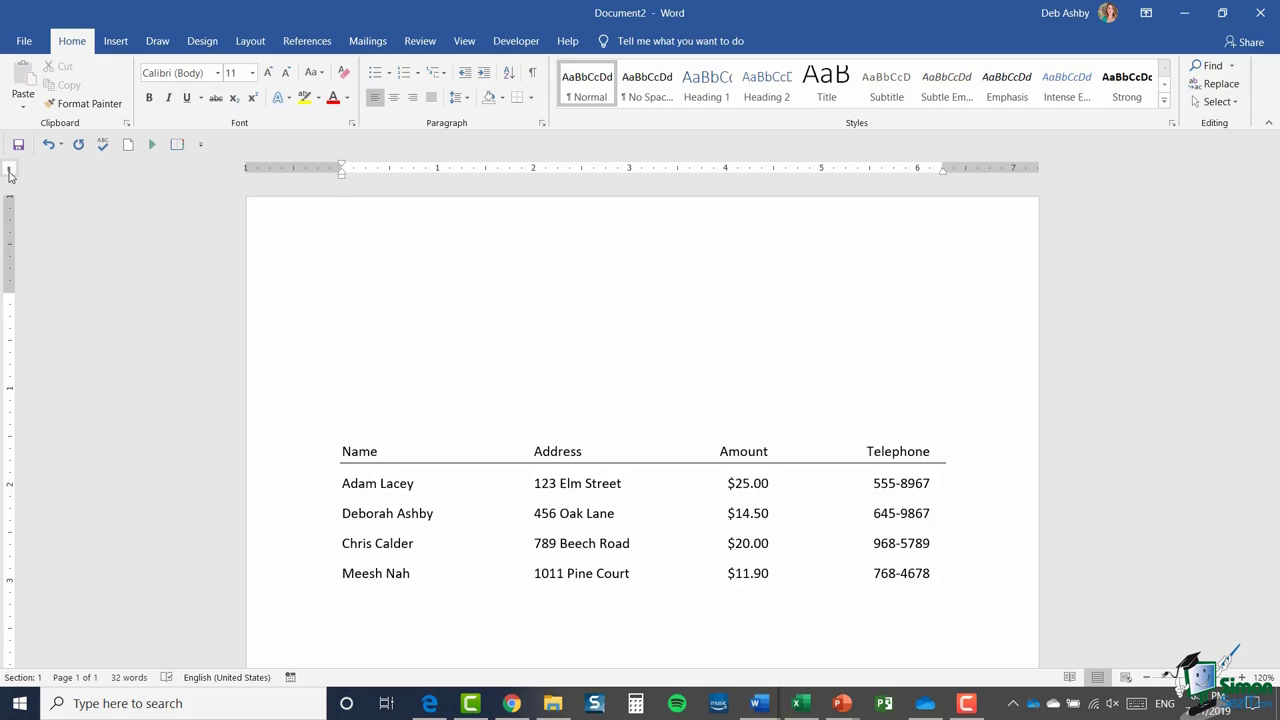
left_click(9, 172)
left_click(9, 171)
left_click(9, 171)
left_click_drag(491, 172, 535, 172)
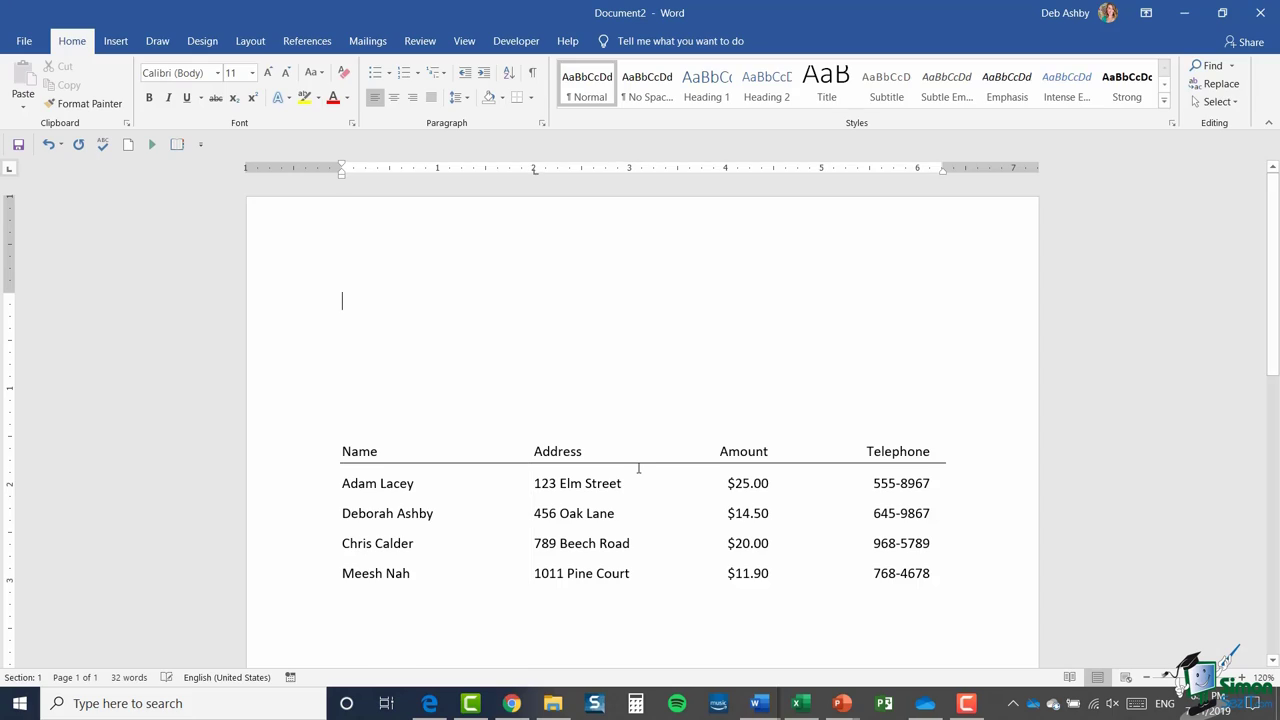
left_click(11, 169)
left_click(11, 170)
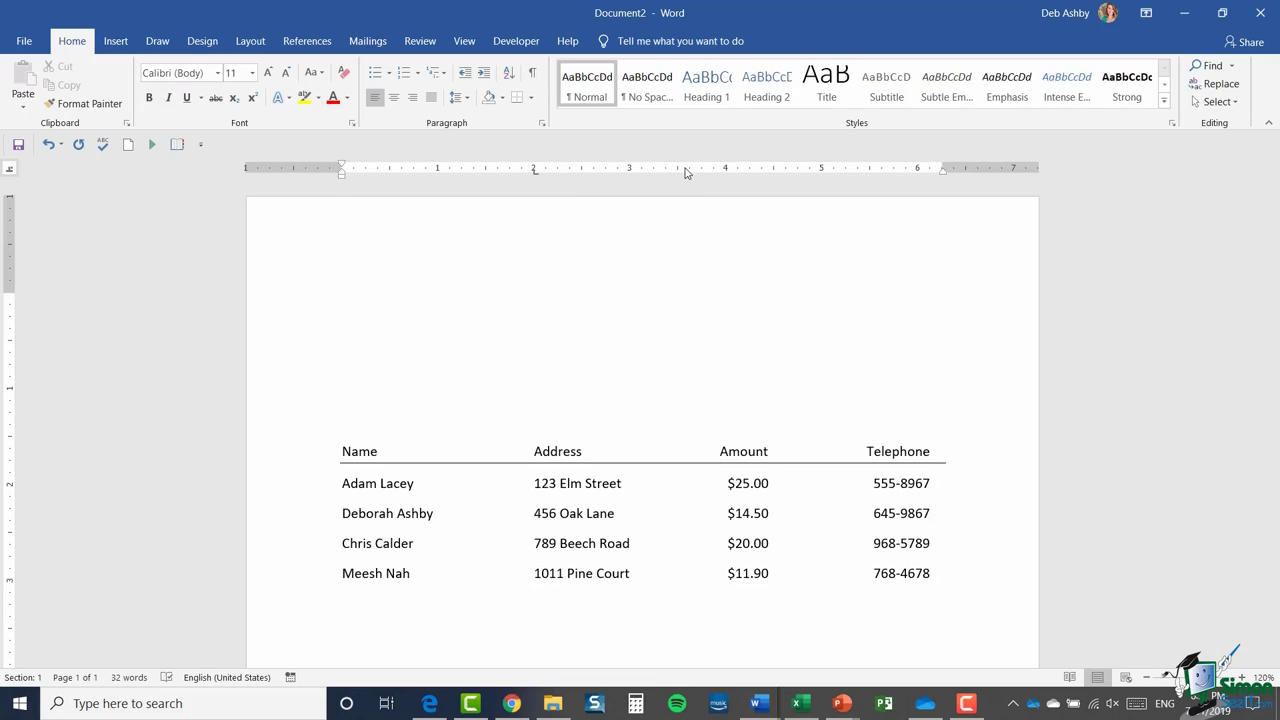
left_click_drag(686, 179, 750, 177)
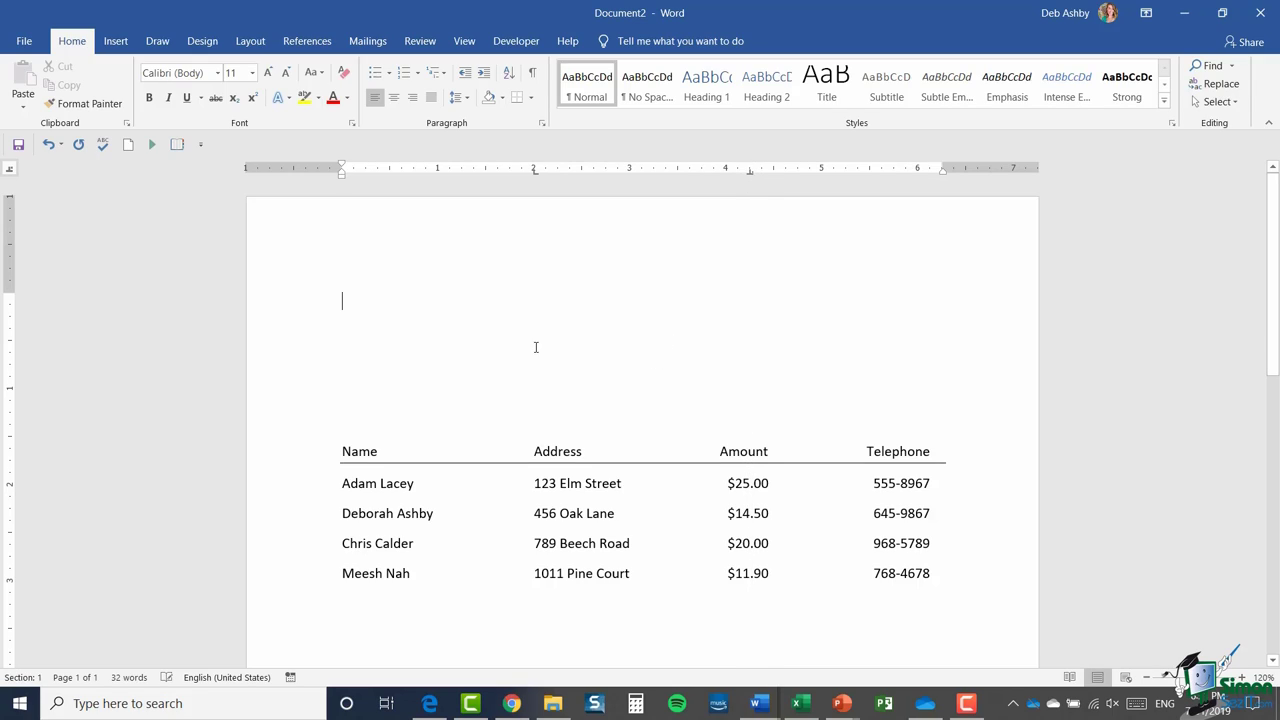
Step: Add a right tab stop near 6 inches and type Name on the line
left_click(11, 172)
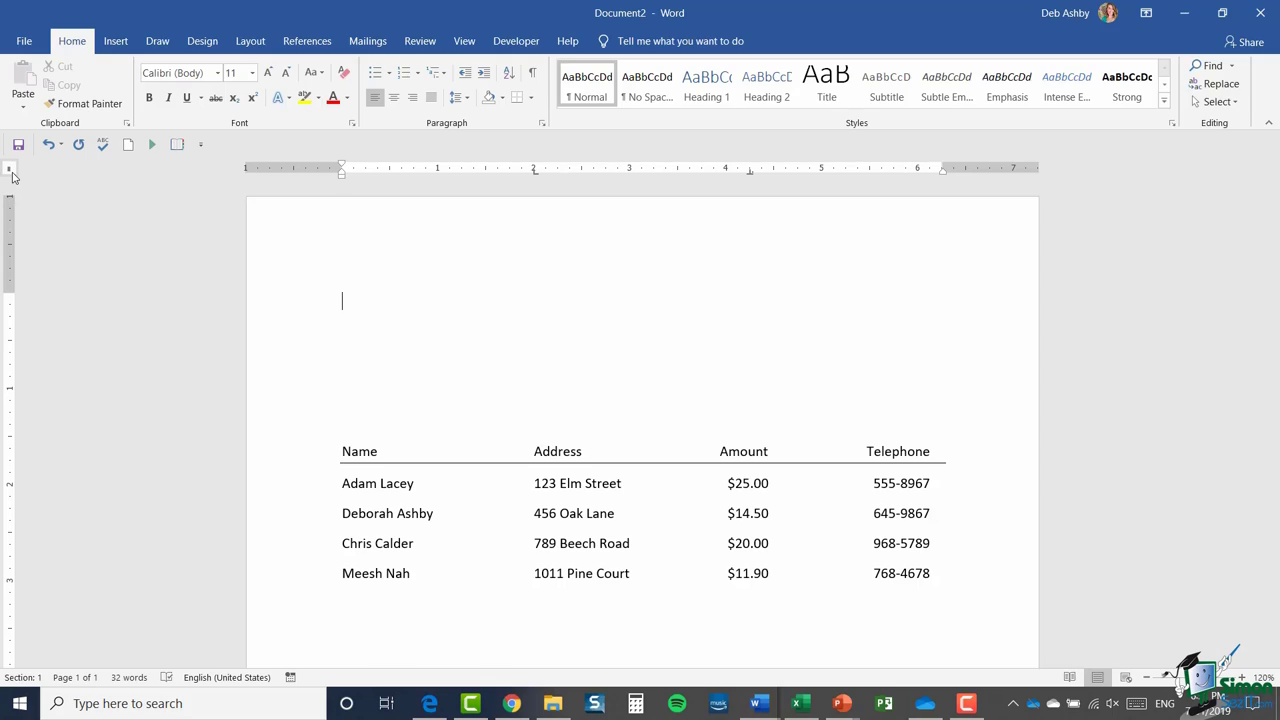
left_click(11, 172)
left_click(12, 174)
left_click(11, 172)
left_click(11, 172)
left_click_drag(925, 173, 929, 173)
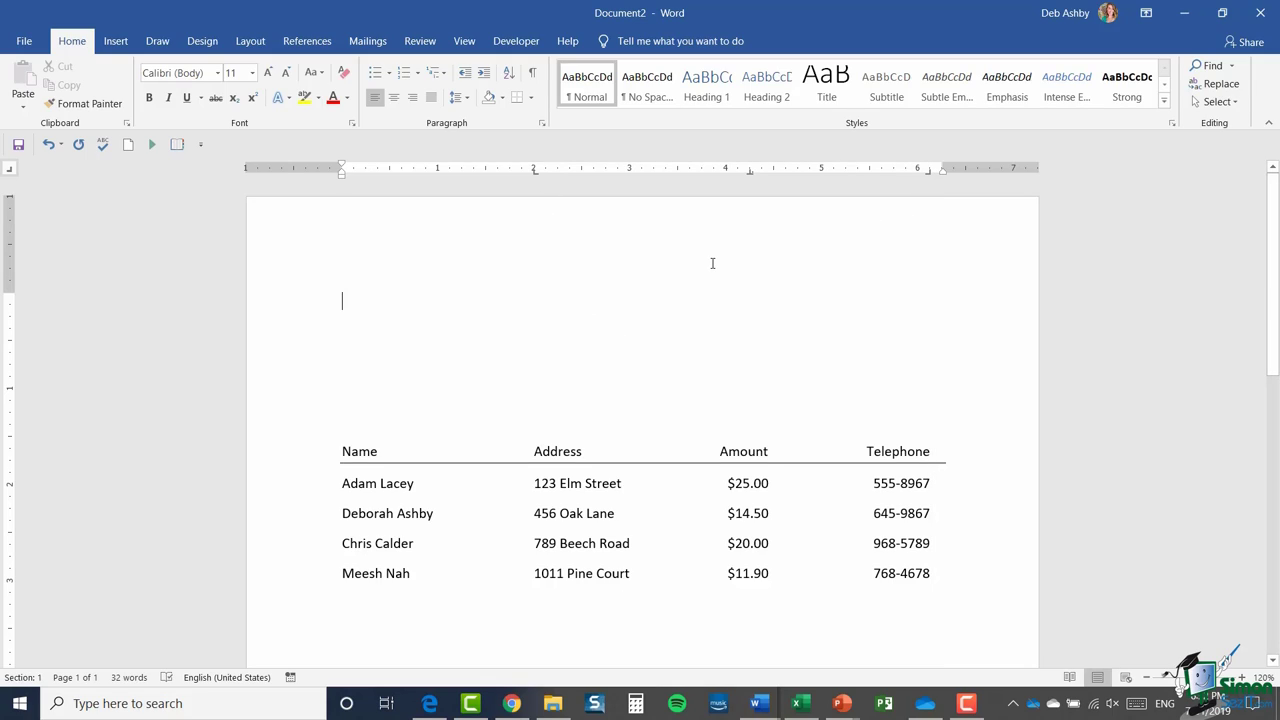
type("Name")
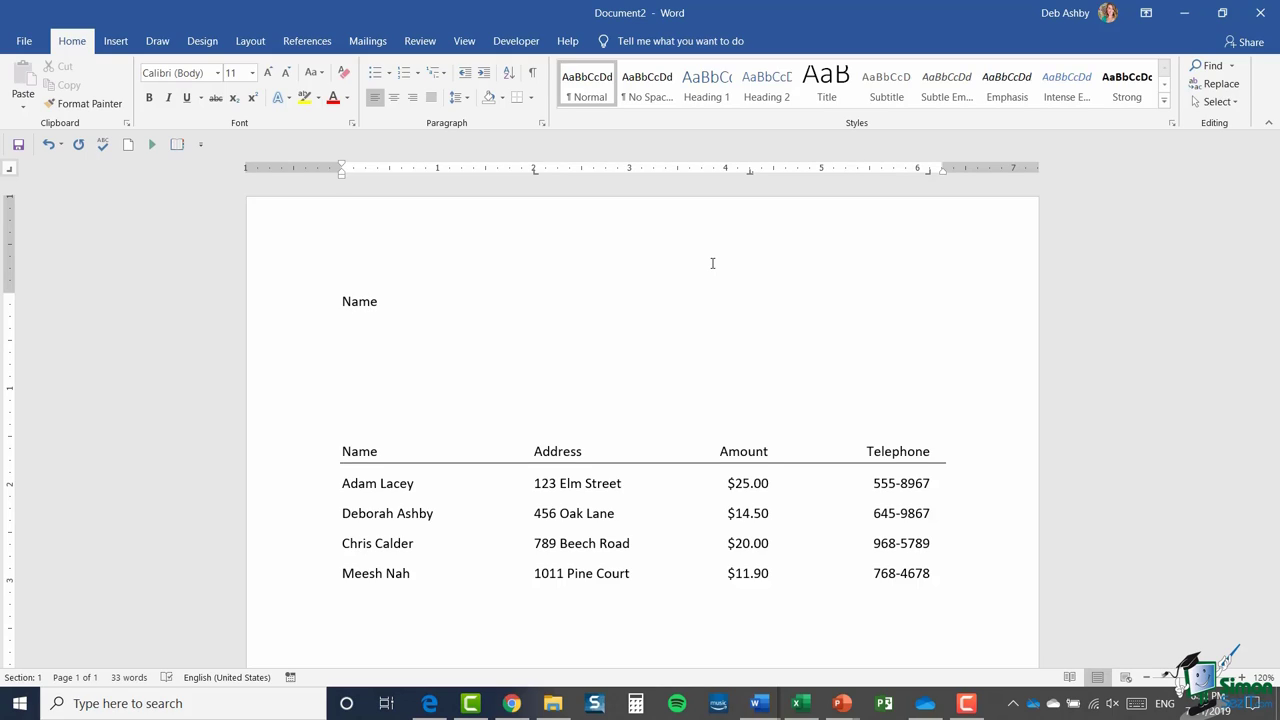
Step: Complete the header with Address, Amount and Telephone at the tab stops
key("Tab")
type("Address")
key("Tab")
type("Amount")
key("Tab")
type("Telephn")
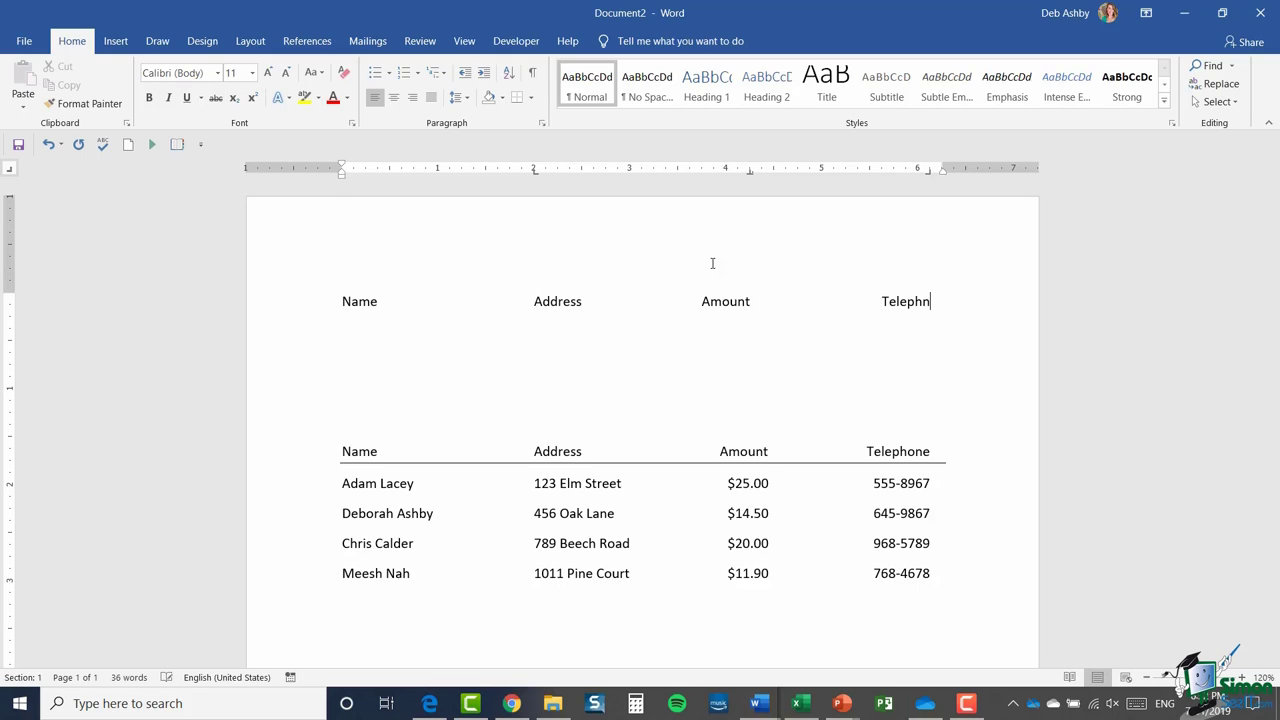
key("BackSpace")
type("one")
key("Return")
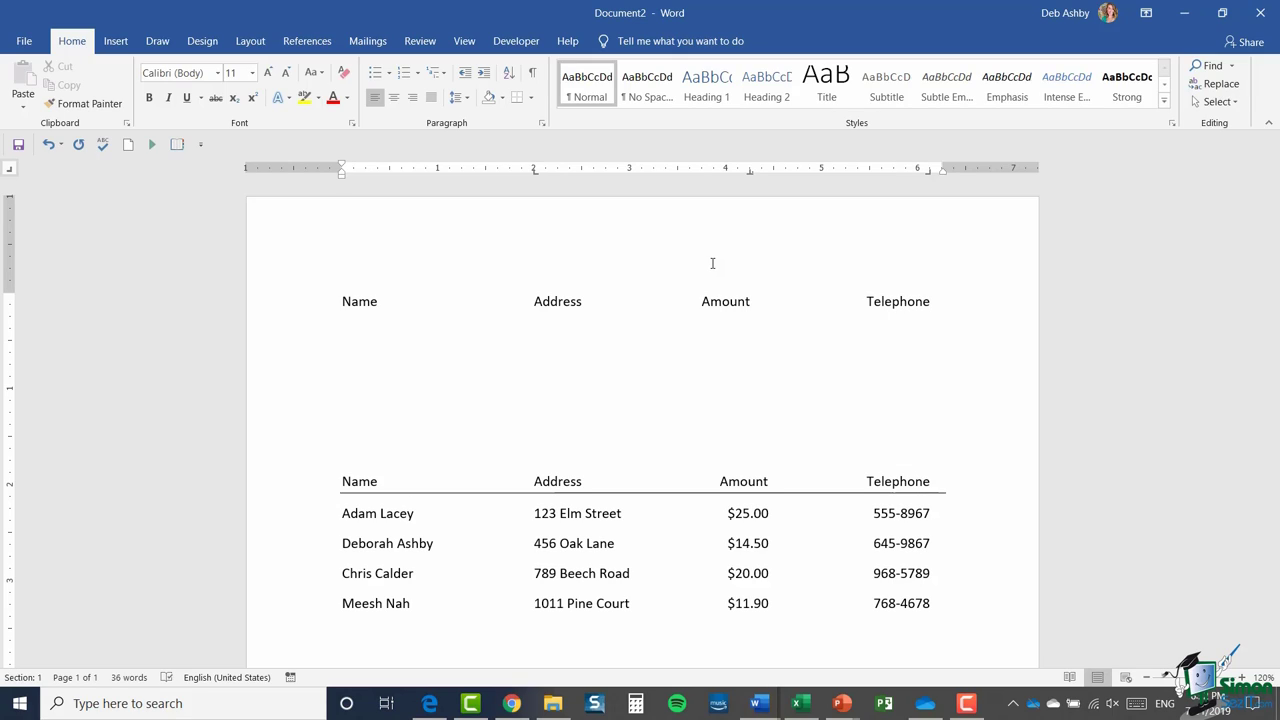
Step: Enter the first row: a full name, street address, $25.00 and phone number
type("Adam Lacey")
key("Tab")
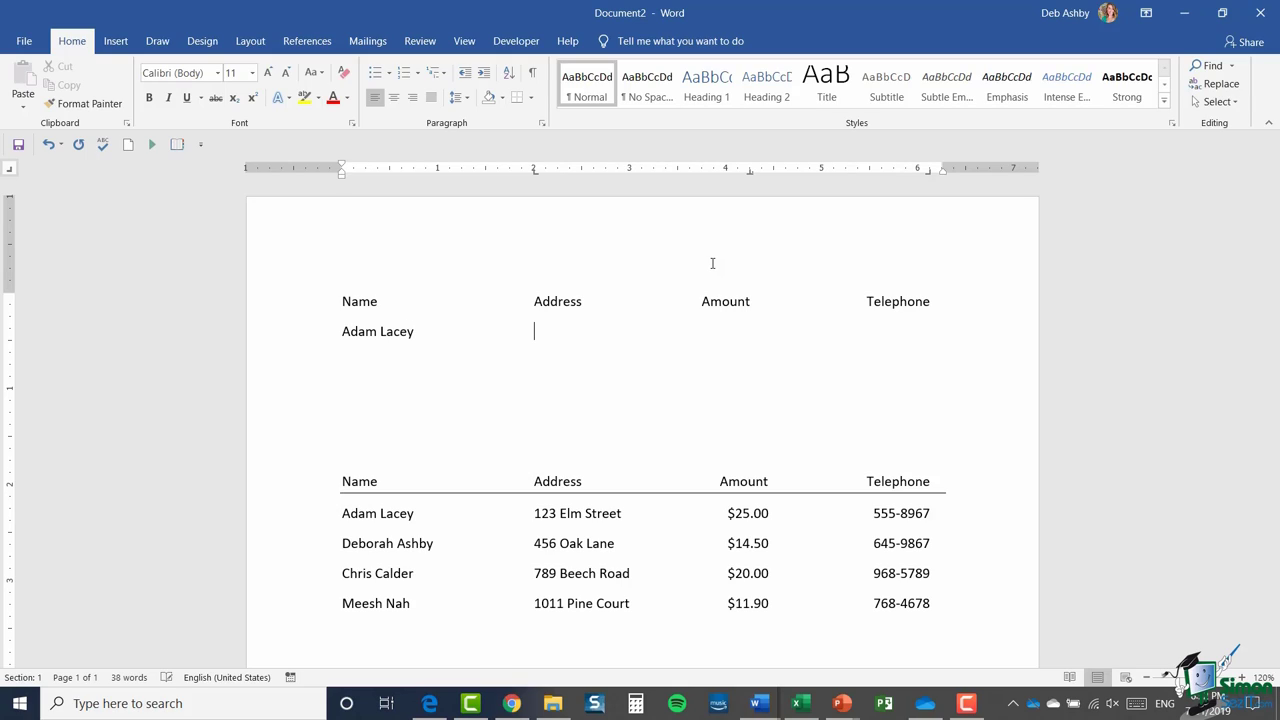
type("123 Elm Street")
key("Tab")
type("$25,00")
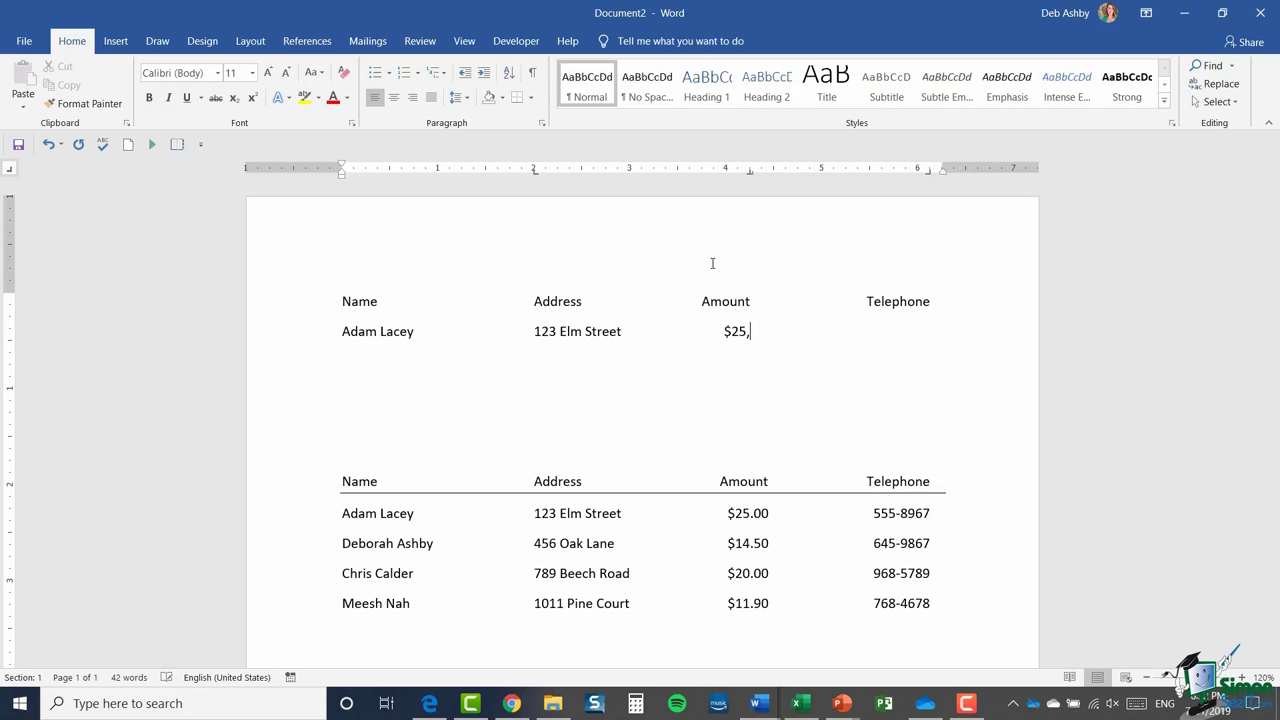
key("BackSpace")
key("BackSpace")
key("BackSpace")
type(".00")
key("Tab")
type("5555-8967")
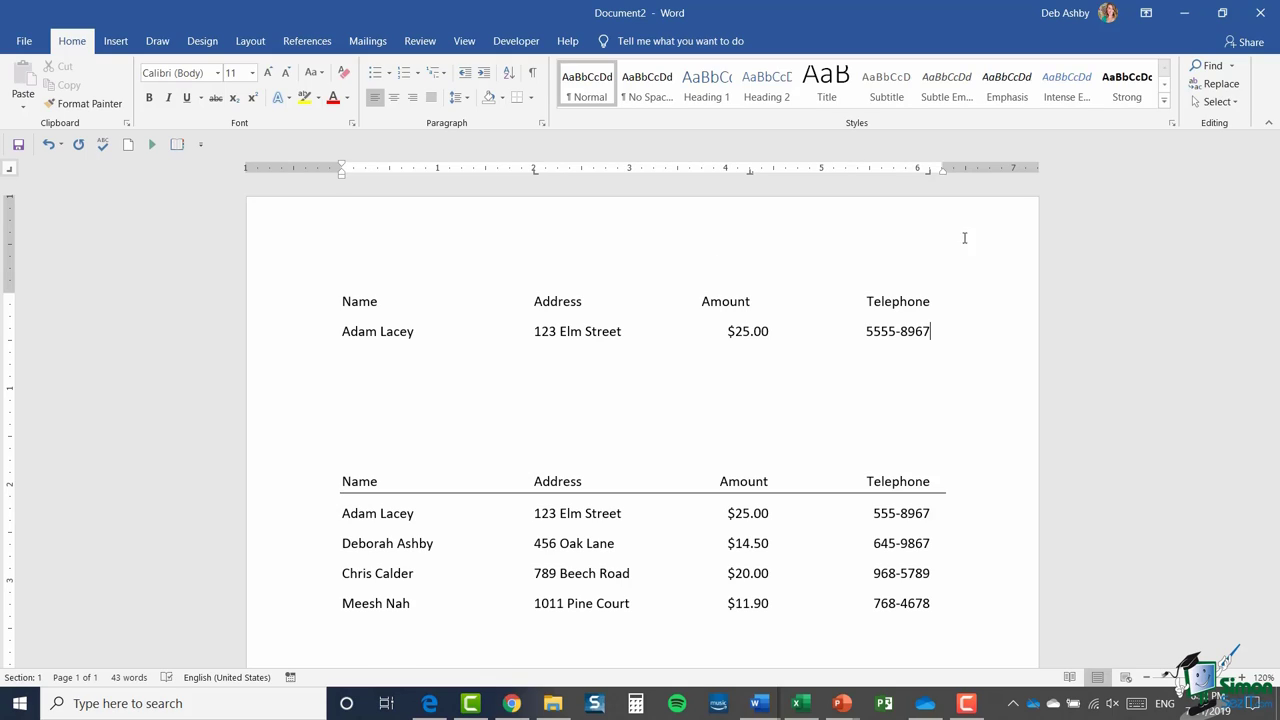
left_click(889, 333)
key("BackSpace")
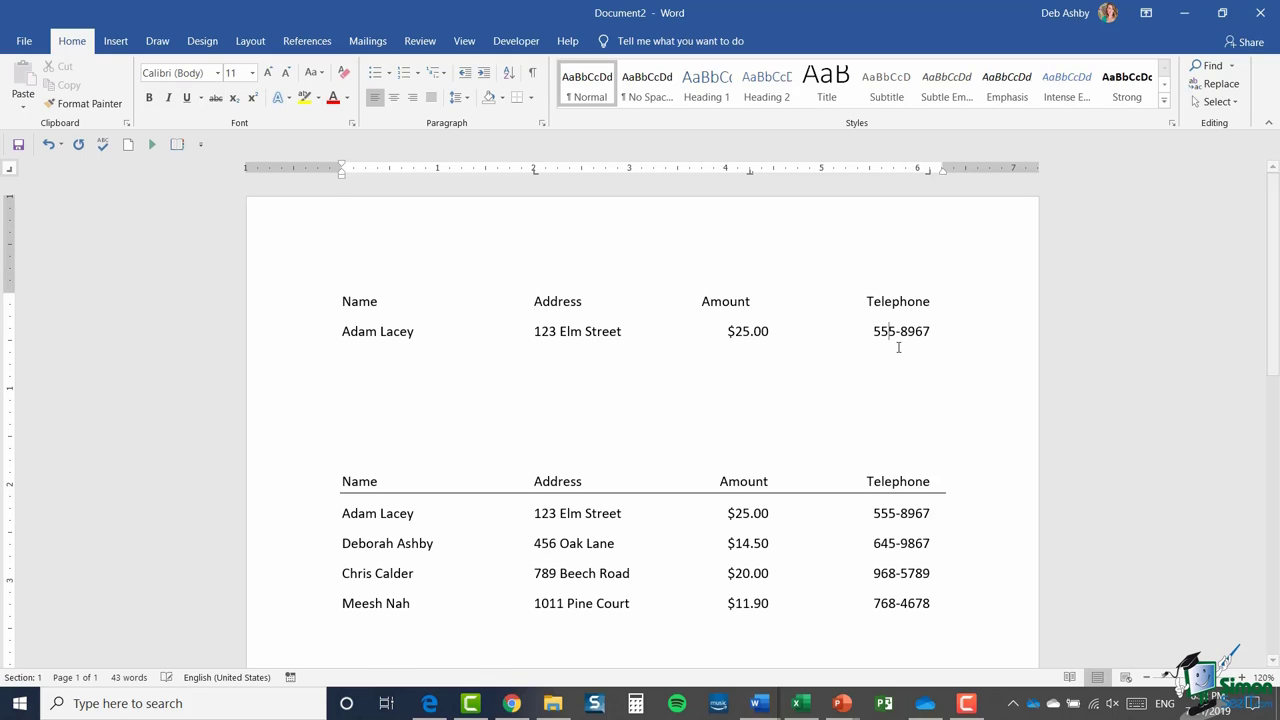
left_click(957, 332)
key("Return")
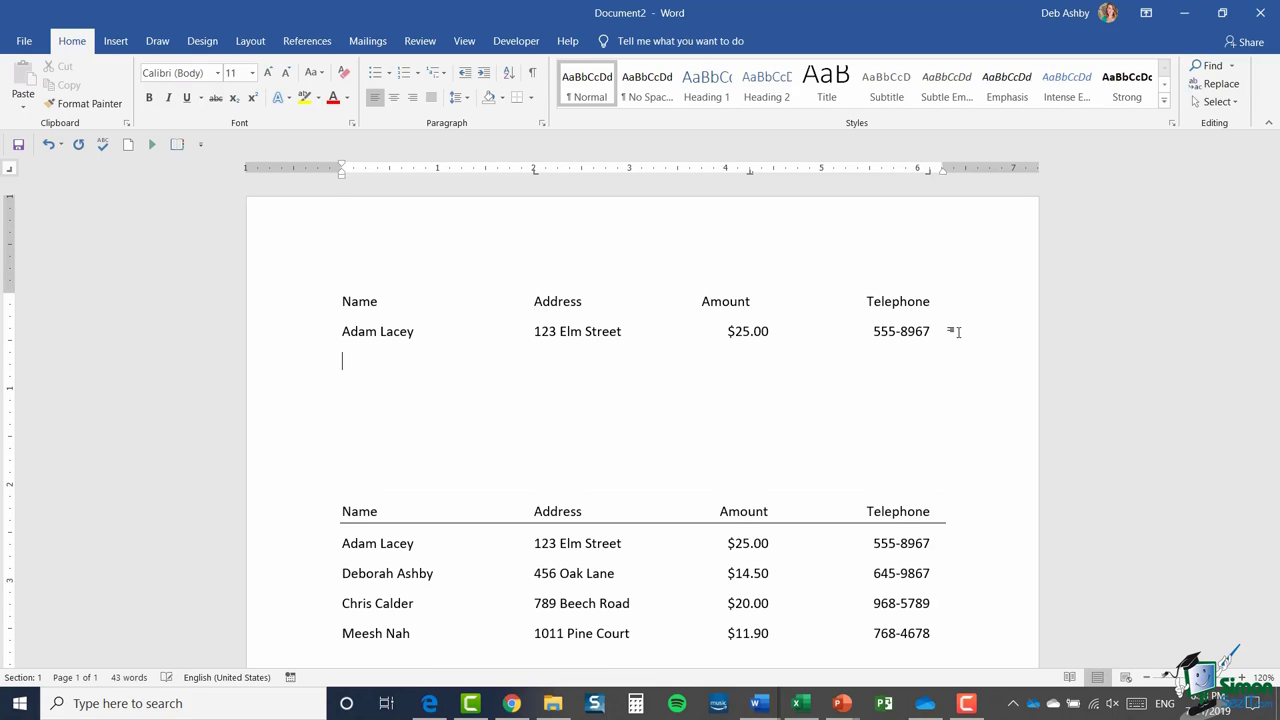
Step: Enter the second row's full name, street address, $14.50 and phone number
type("Deborah Ashby")
key("Tab")
type("456 O")
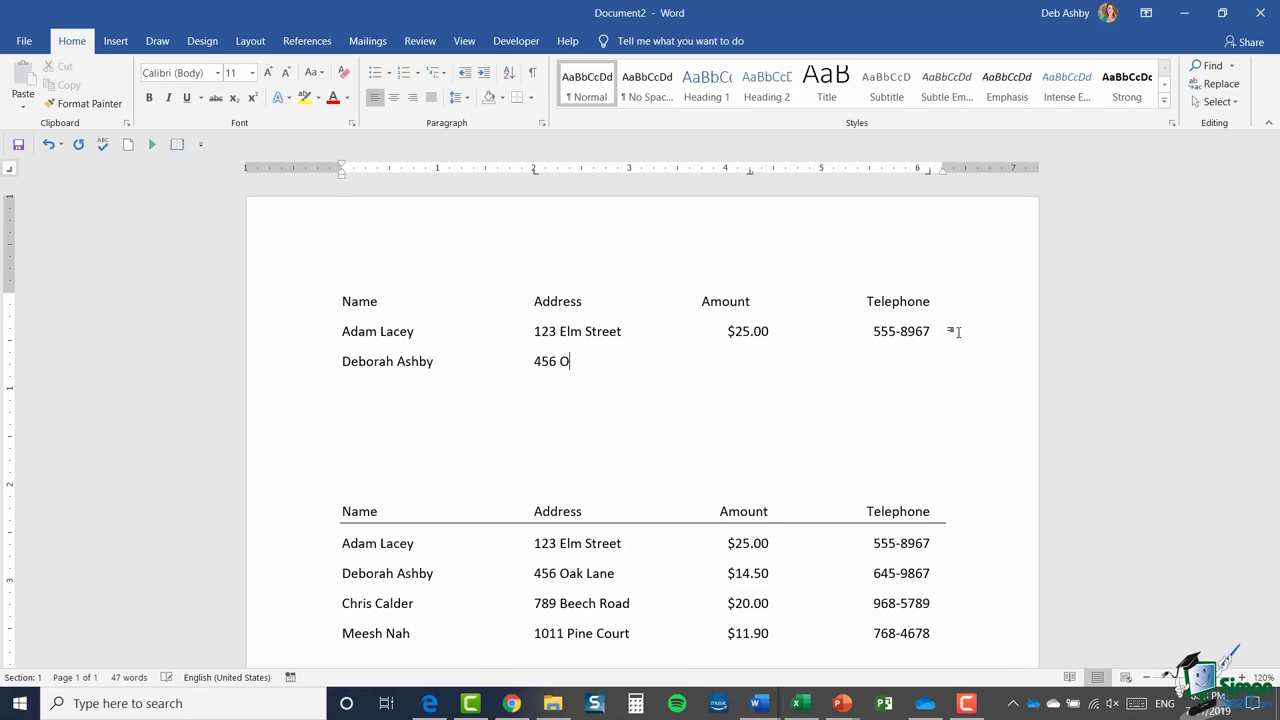
type("ak Lane")
key("Tab")
type("$14")
type(",50")
key("BackSpace")
key("BackSpace")
key("BackSpace")
type(".50")
key("Tab")
type("645-9867")
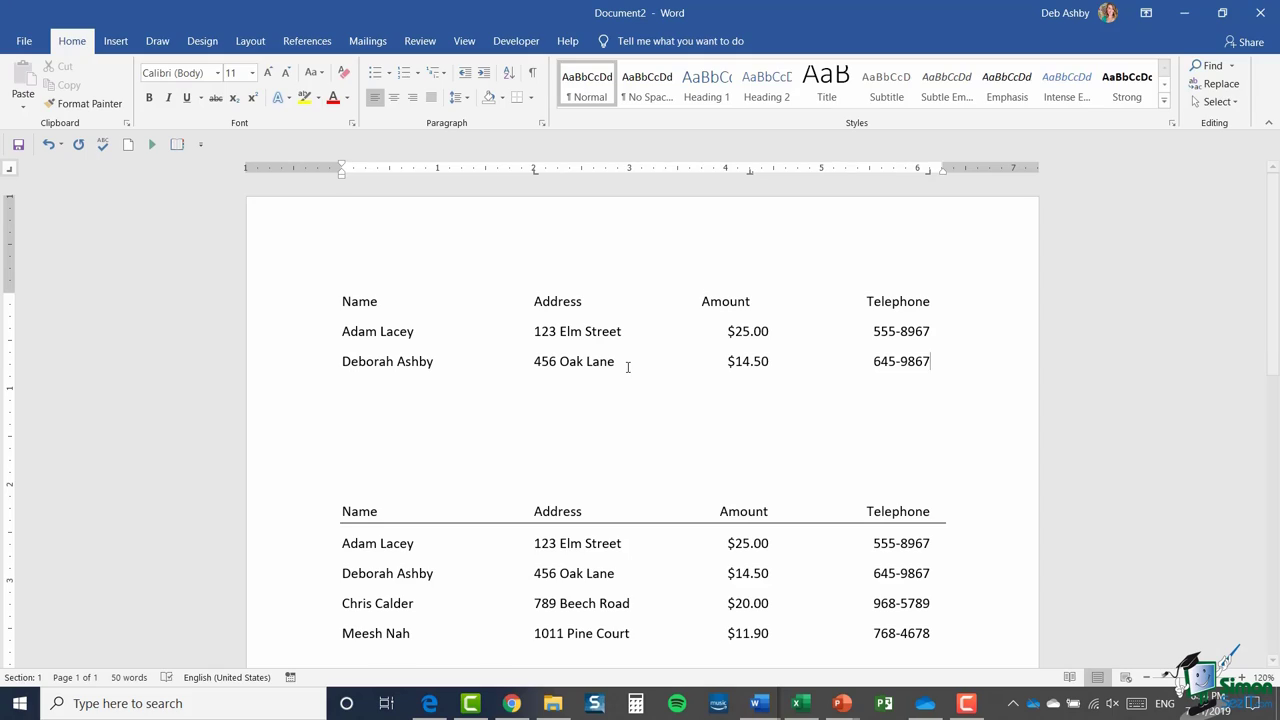
left_click_drag(294, 335, 289, 361)
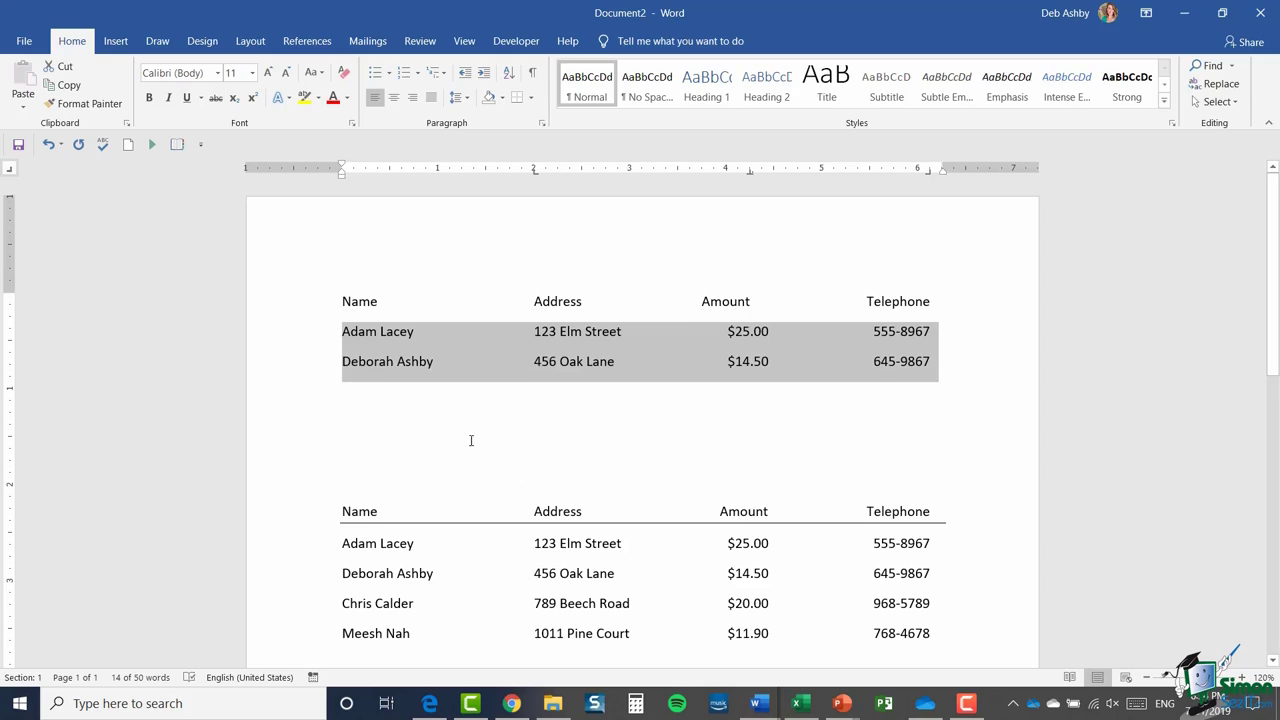
double_click(534, 176)
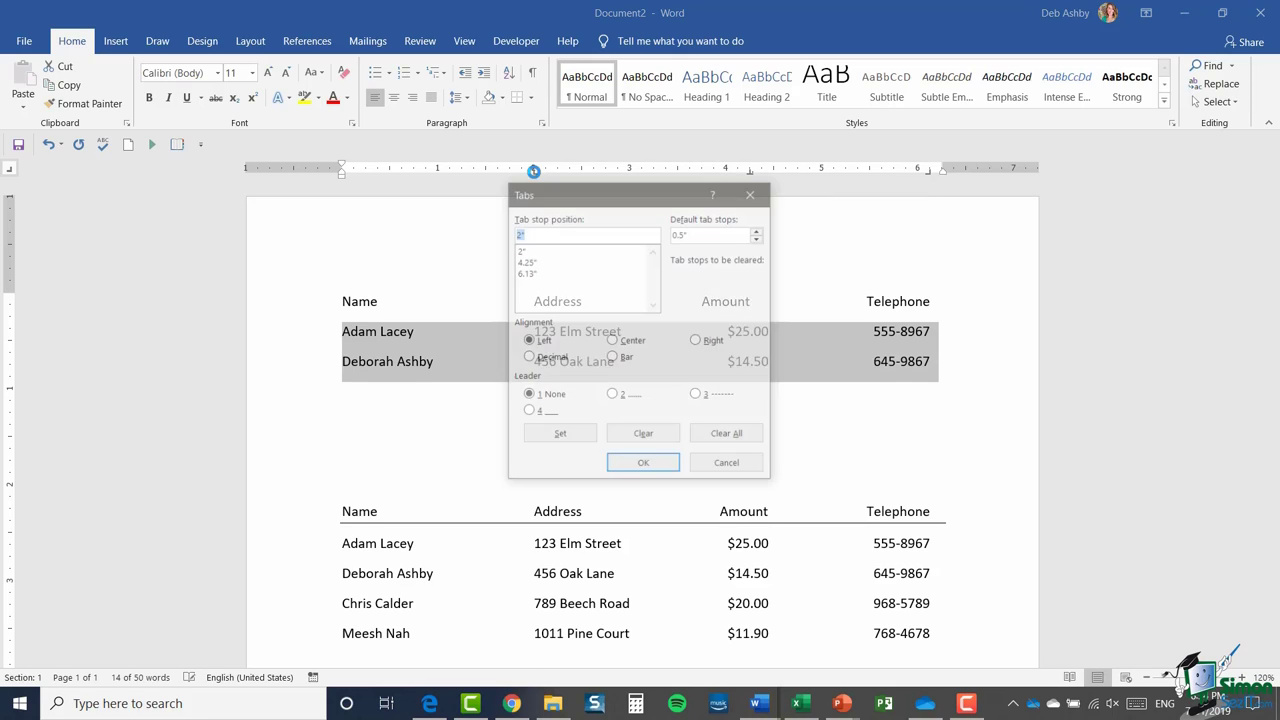
left_click_drag(642, 207, 974, 150)
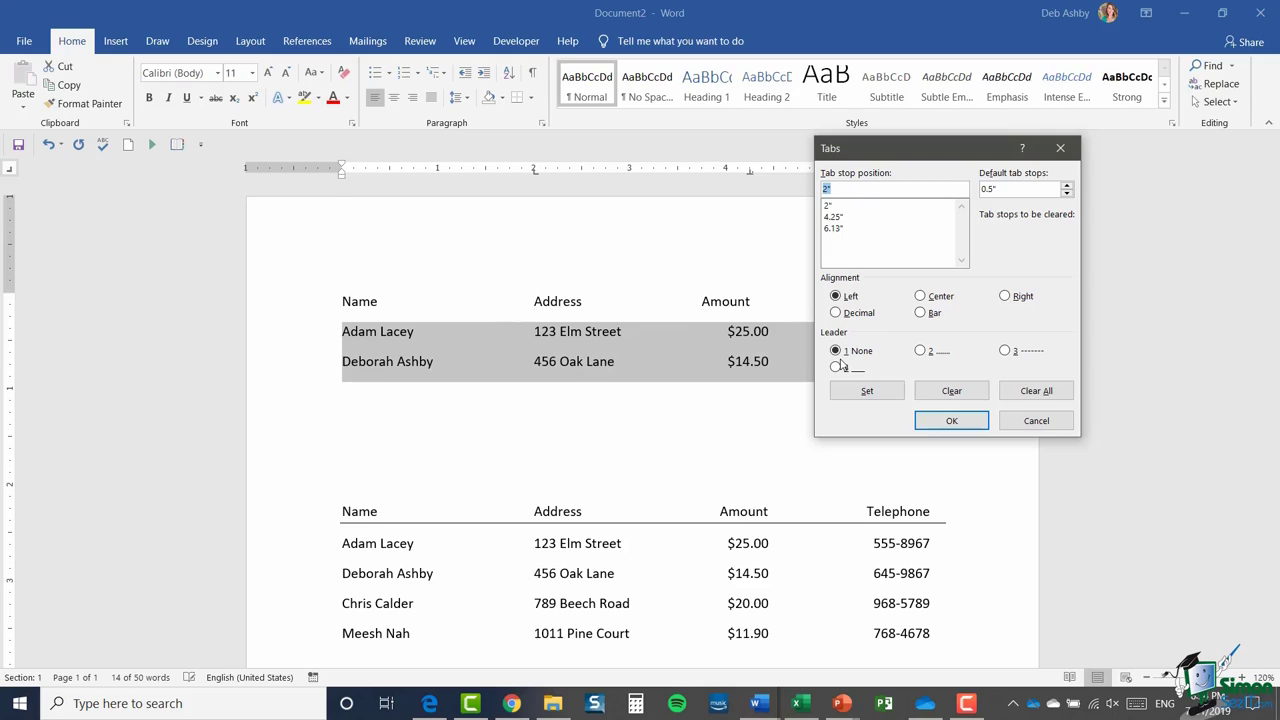
left_click(1034, 420)
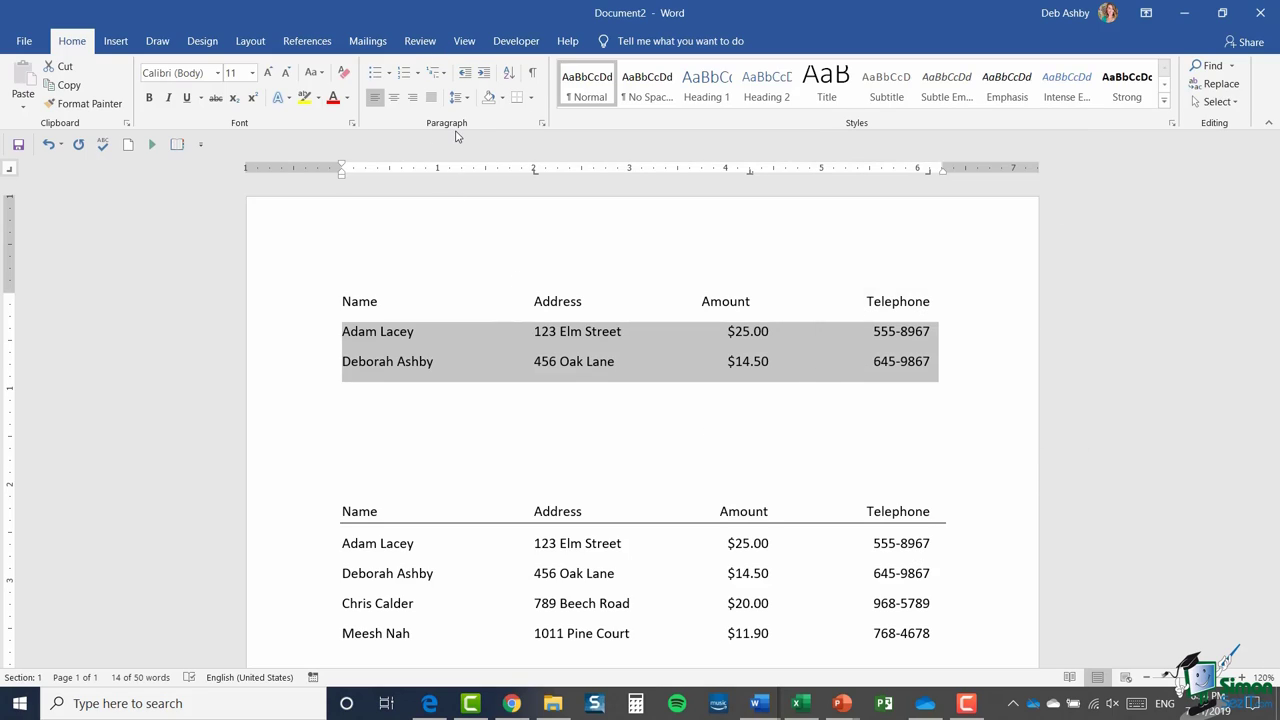
Step: Open the Tabs dialog for the two data rows from the Paragraph settings
left_click(542, 126)
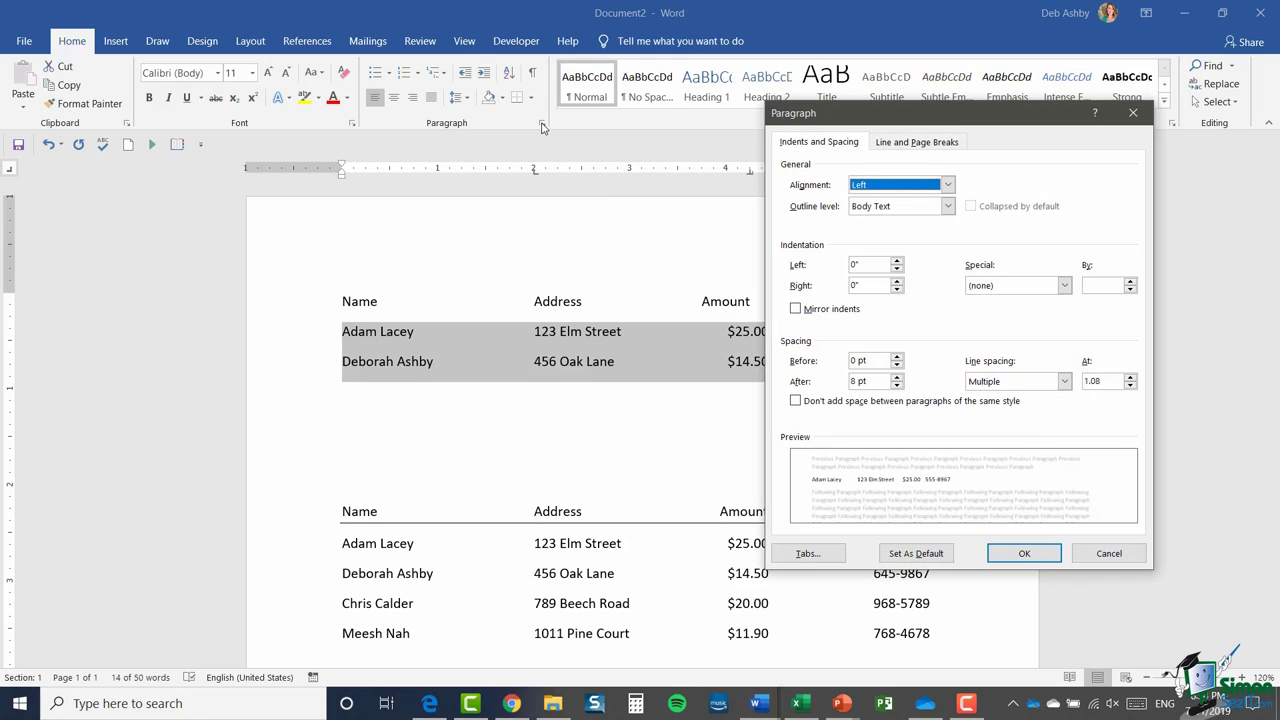
left_click(825, 556)
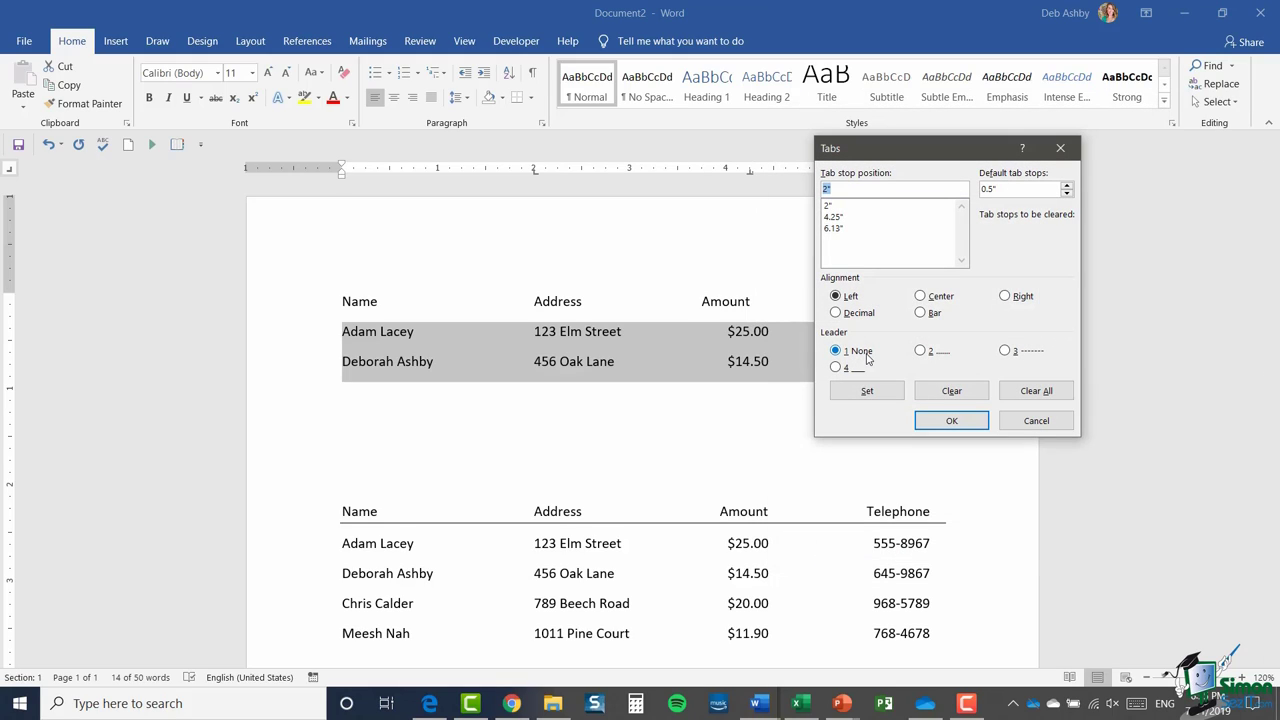
left_click_drag(873, 152, 898, 132)
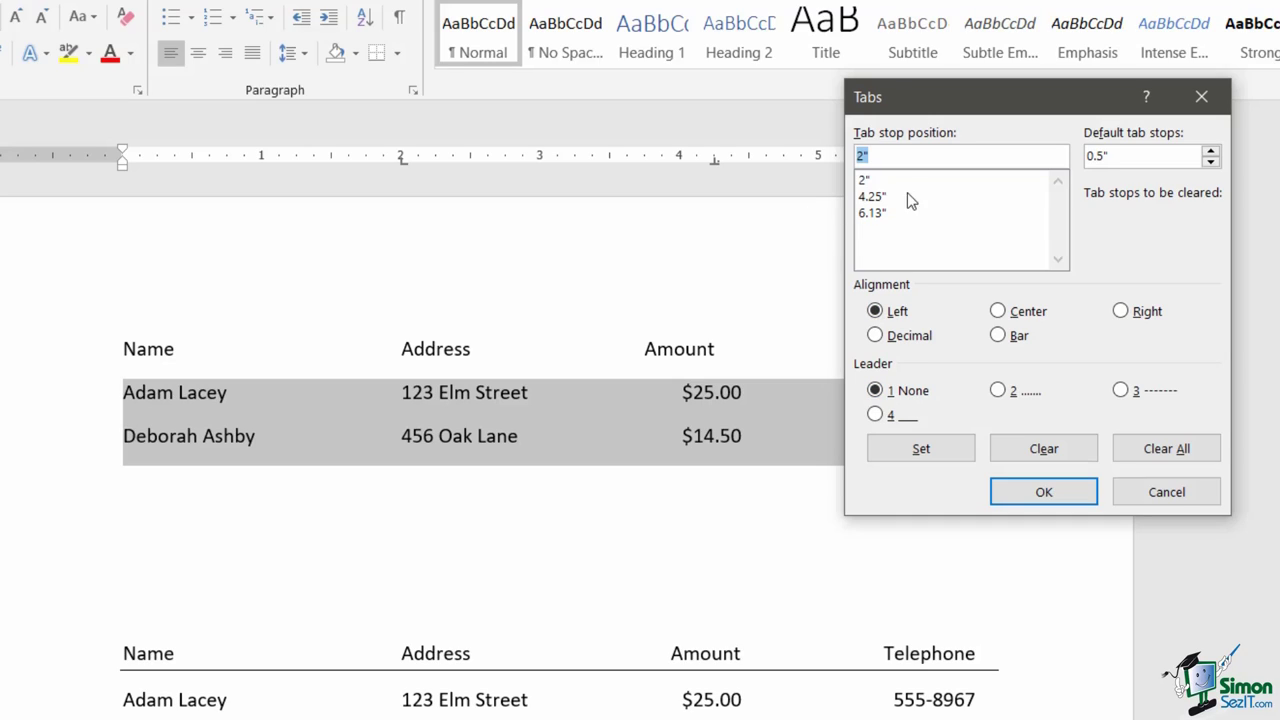
Step: Give the 2", 4.25" and 6.13" tab stops of the two data rows a dotted leader (style 2)
left_click(867, 182)
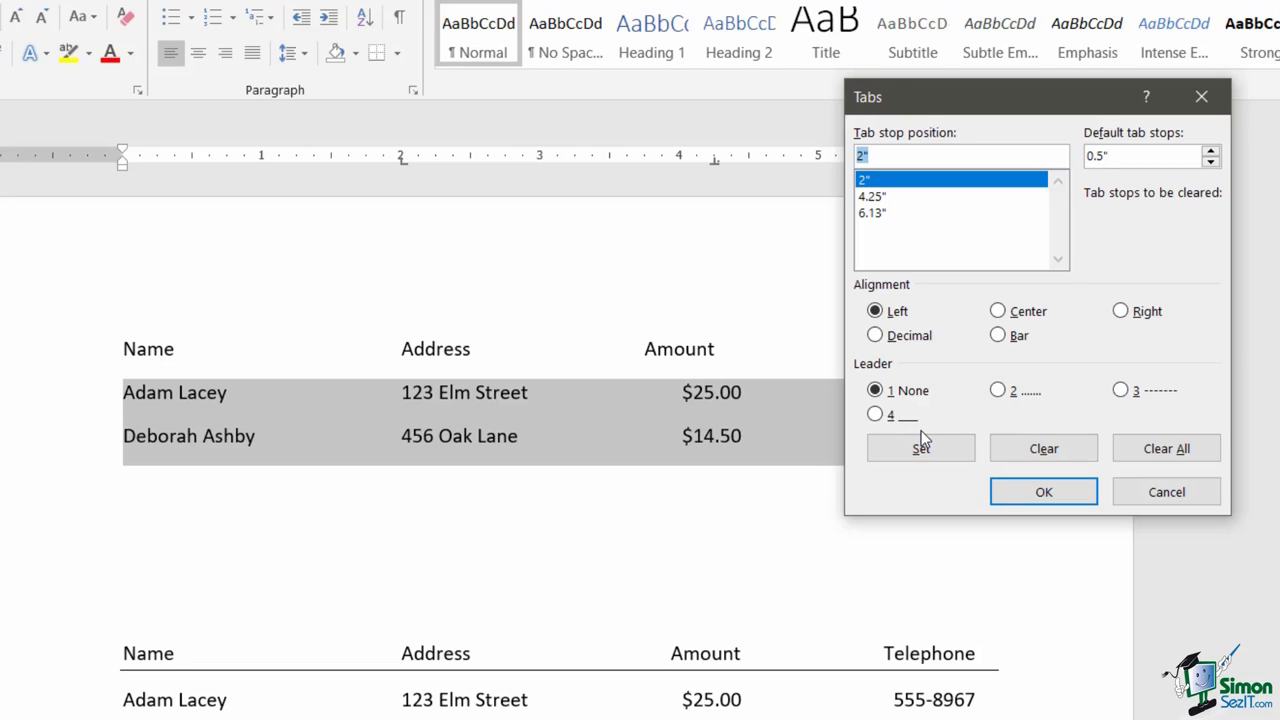
left_click(998, 392)
left_click(921, 449)
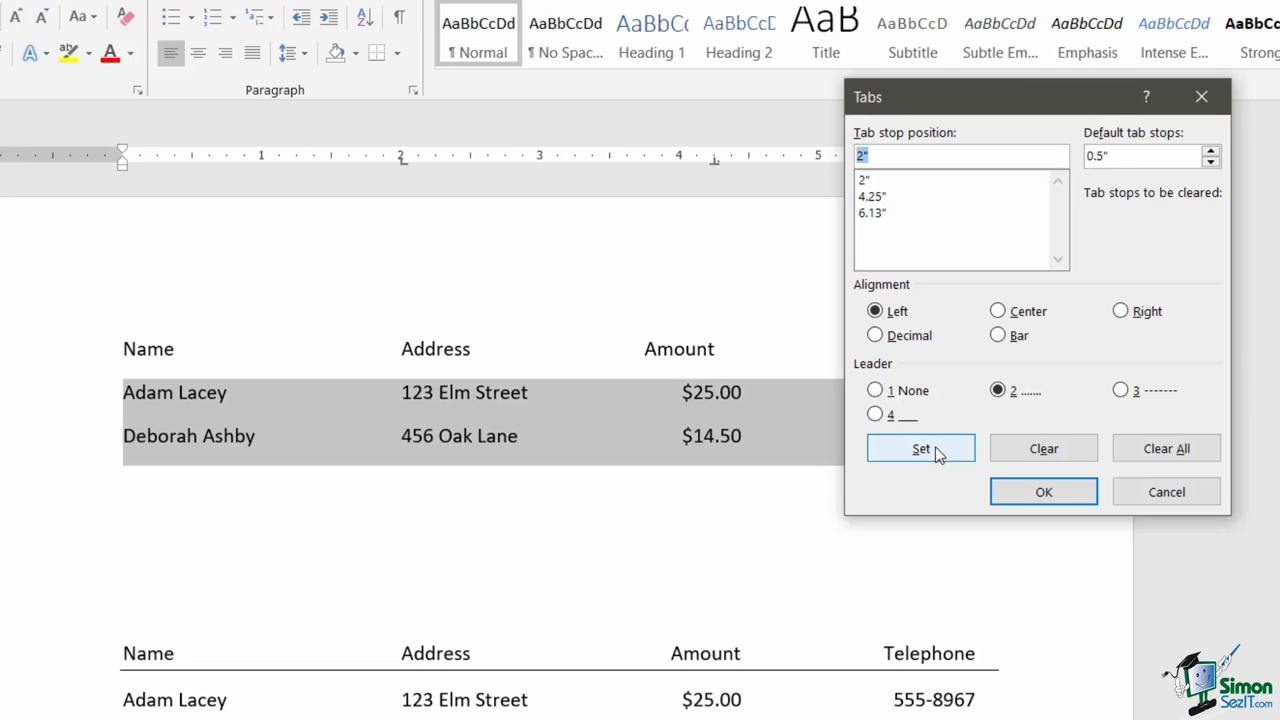
left_click(871, 197)
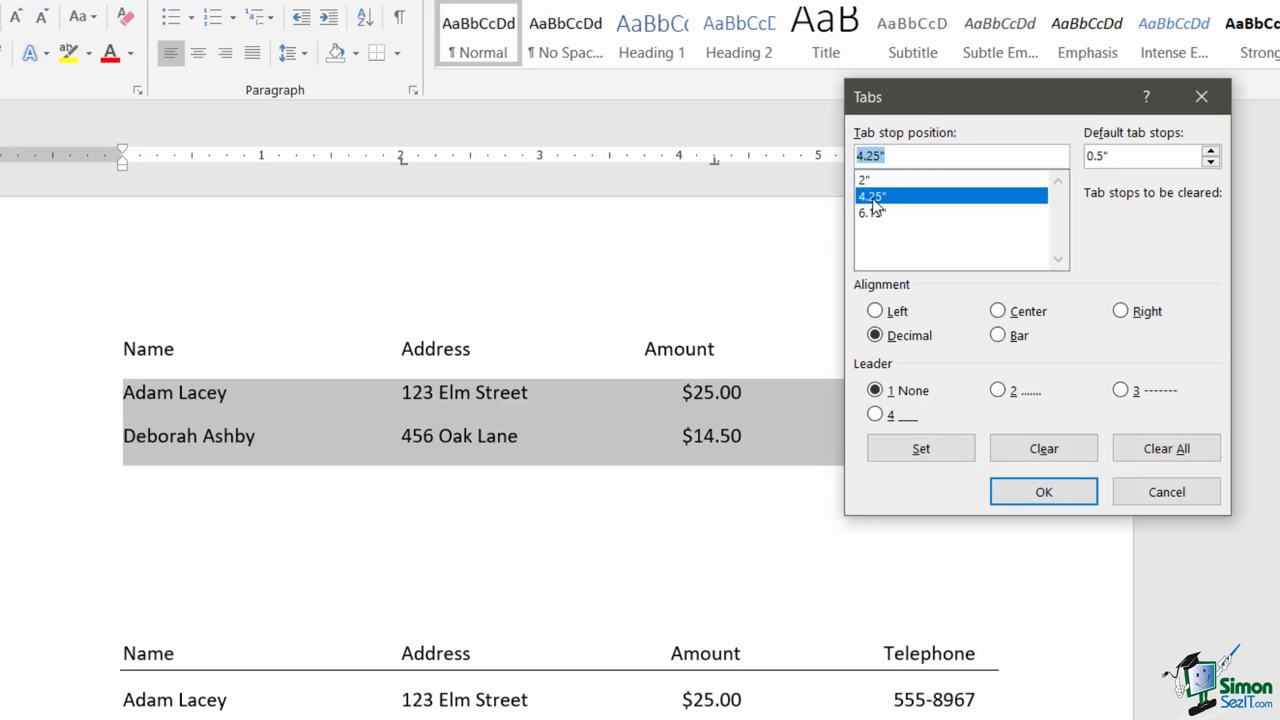
left_click(998, 390)
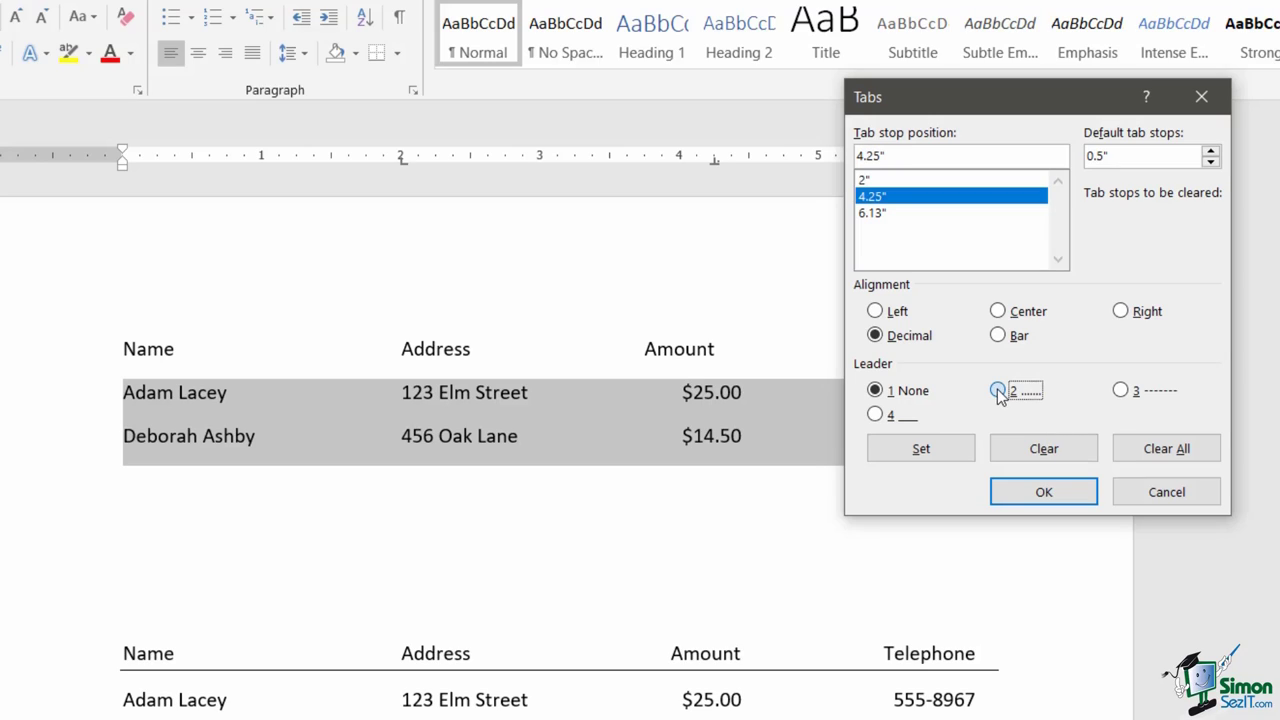
left_click(920, 448)
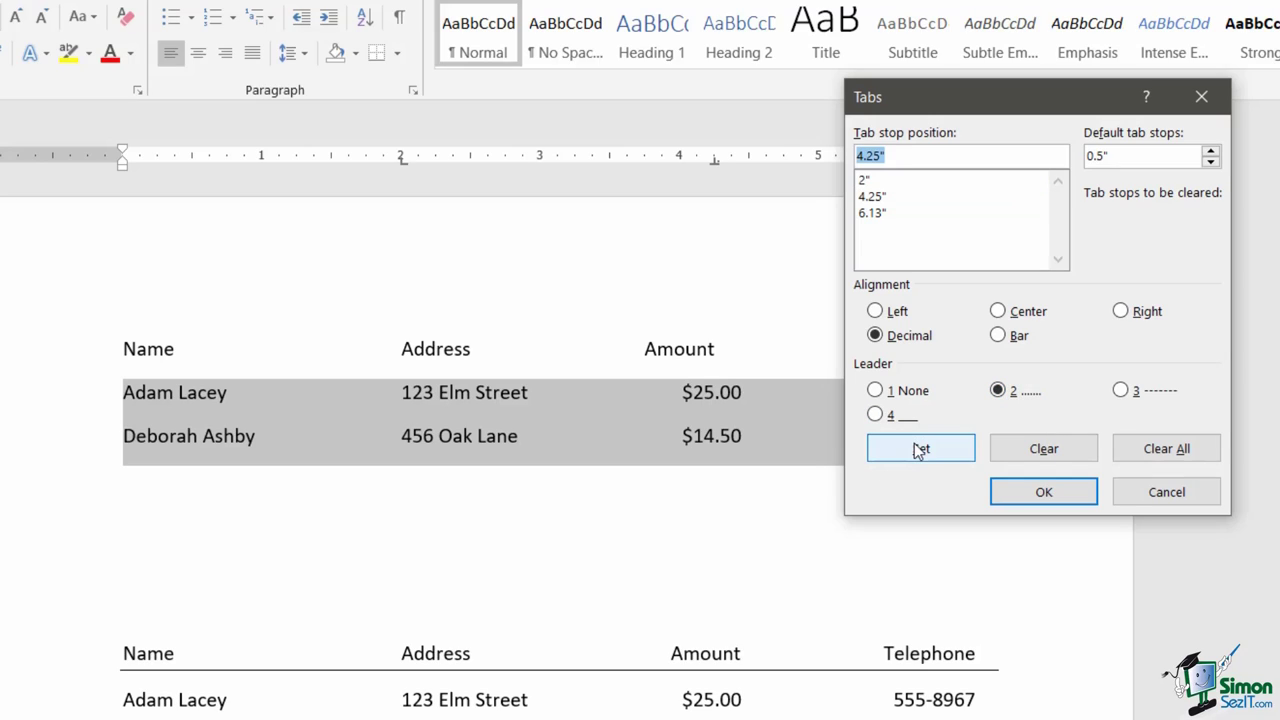
left_click(875, 213)
left_click(998, 390)
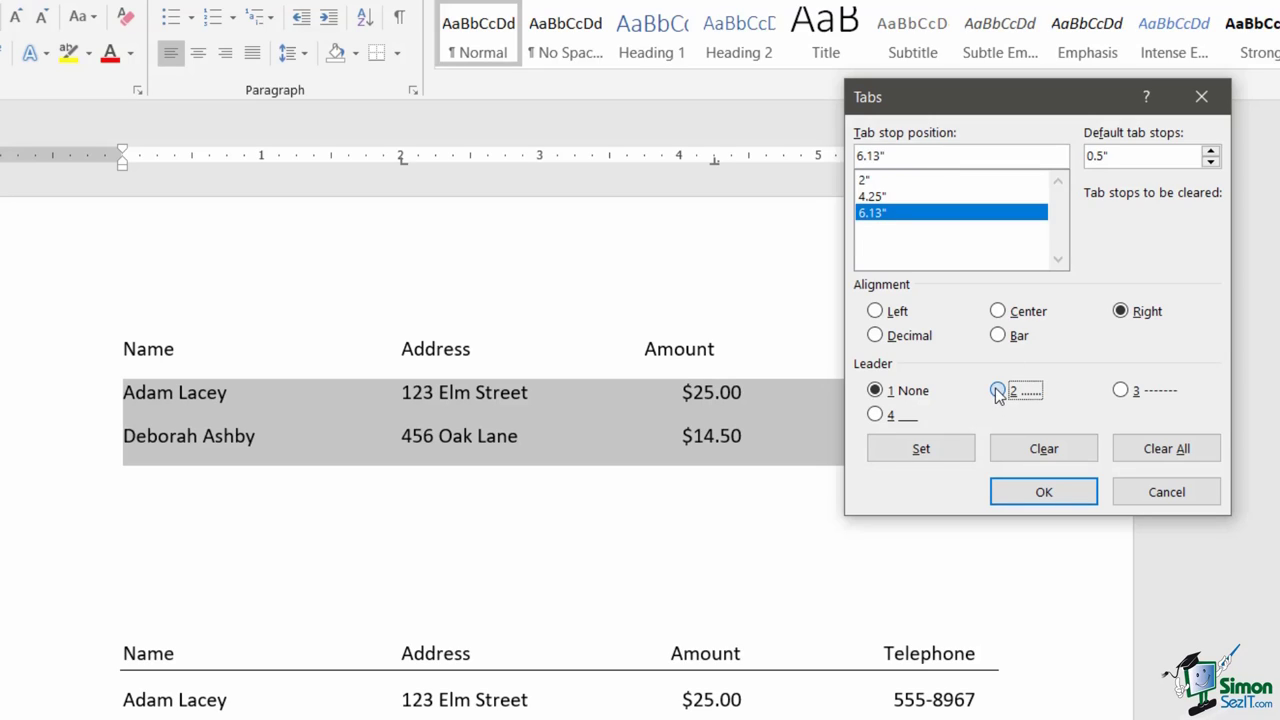
left_click(915, 449)
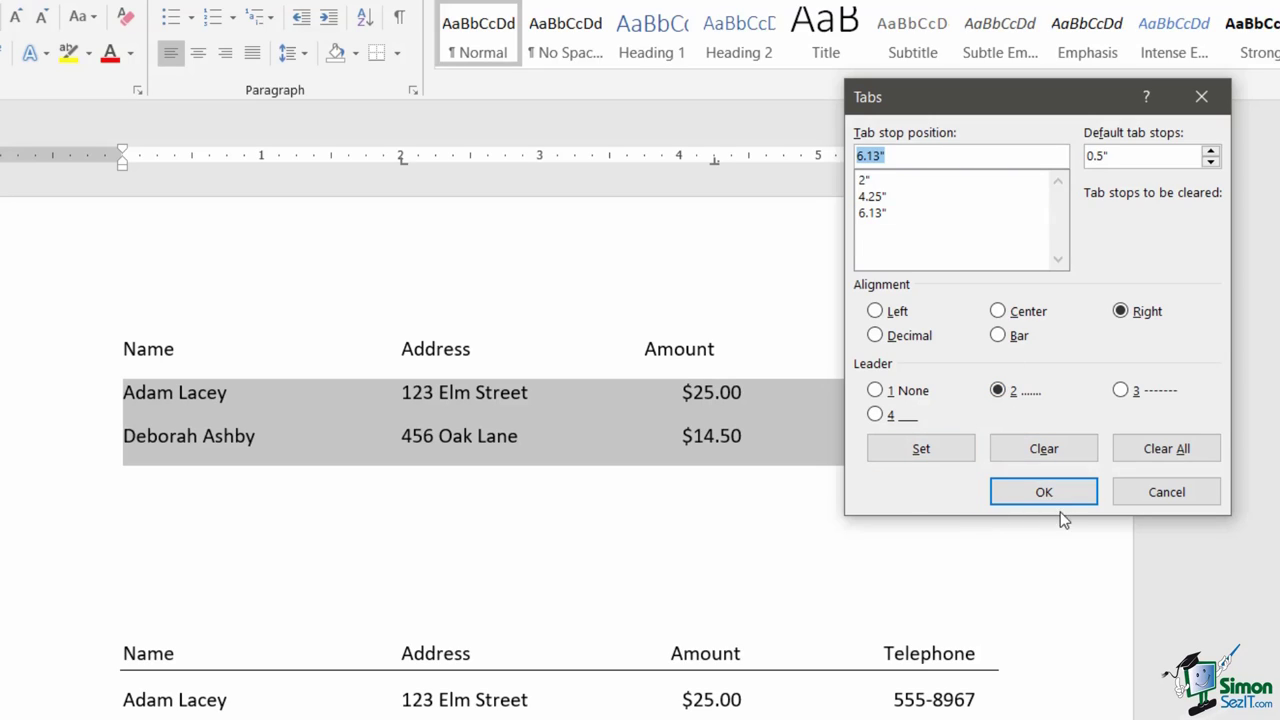
left_click(1053, 492)
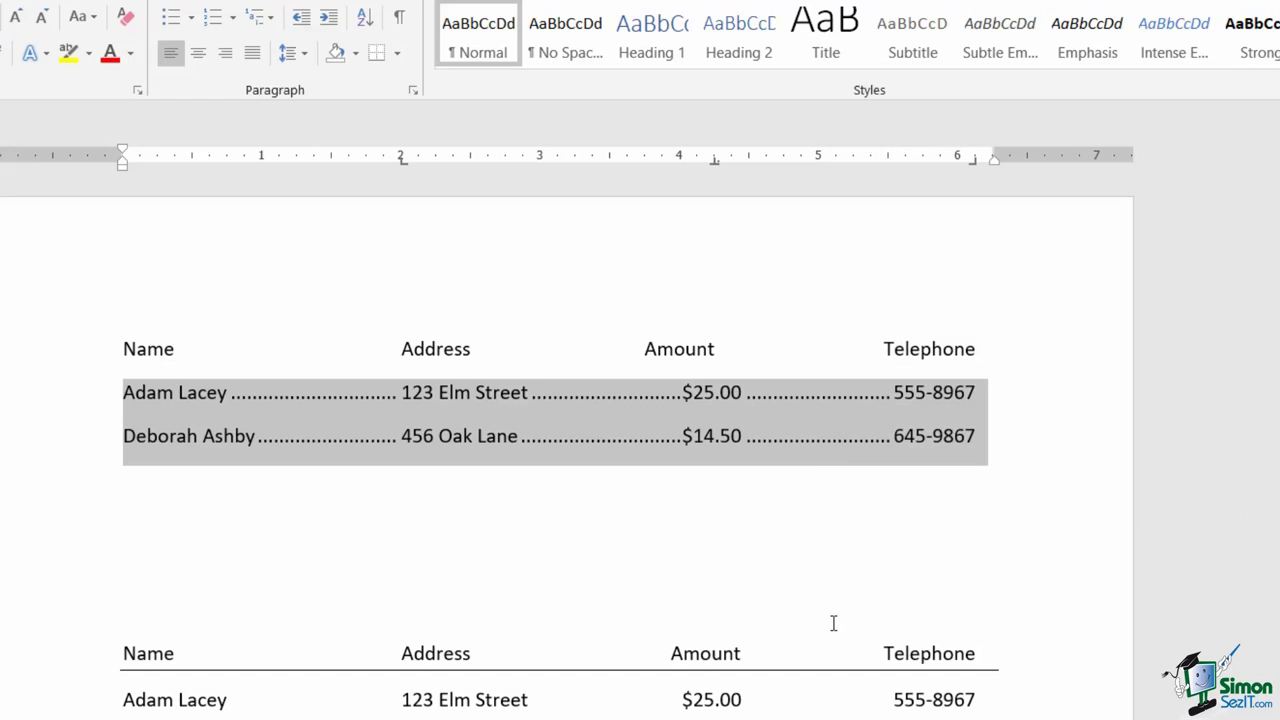
left_click(814, 550)
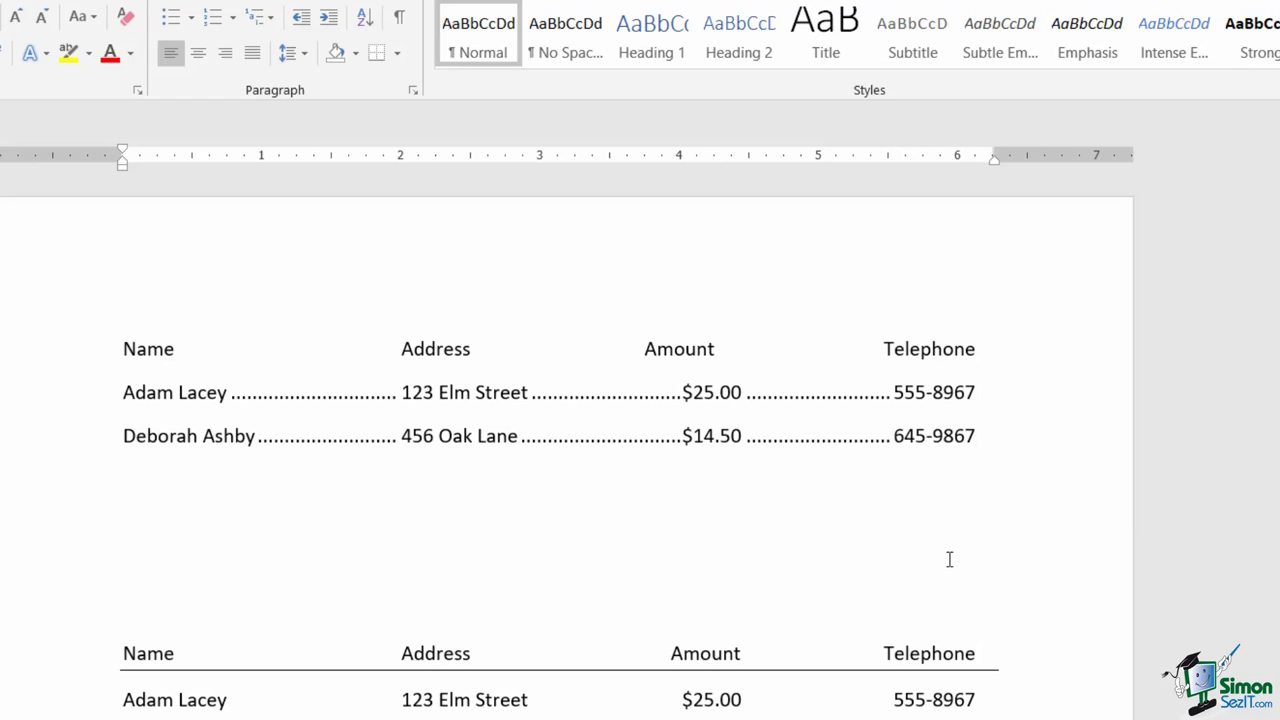